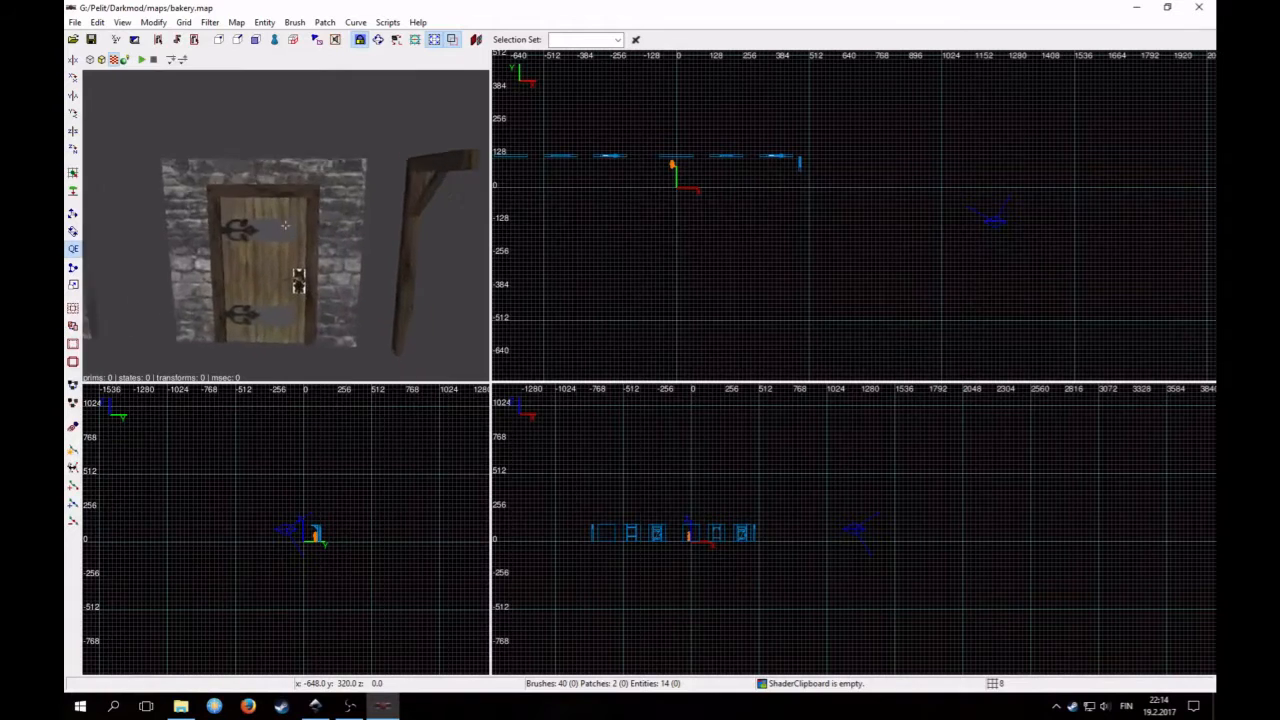
Hide the door with its handle and the checkered brush filling the doorway
left_click(308, 265, "shift")
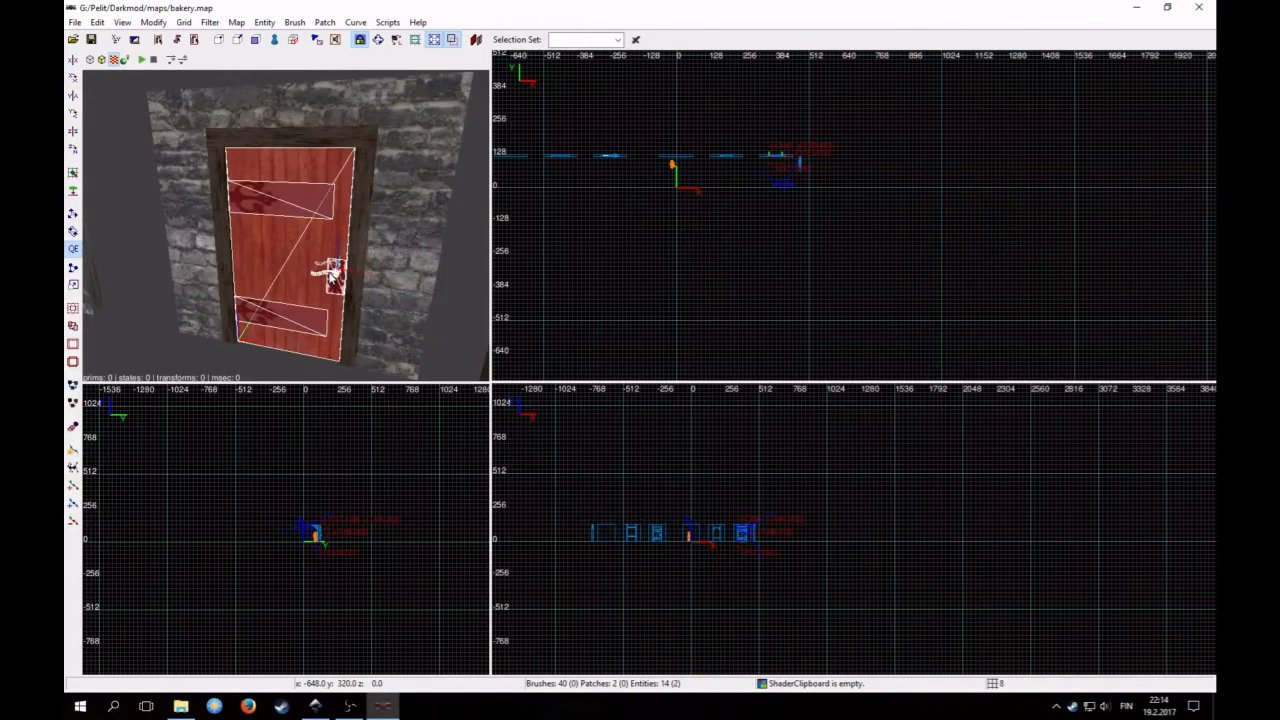
key("h")
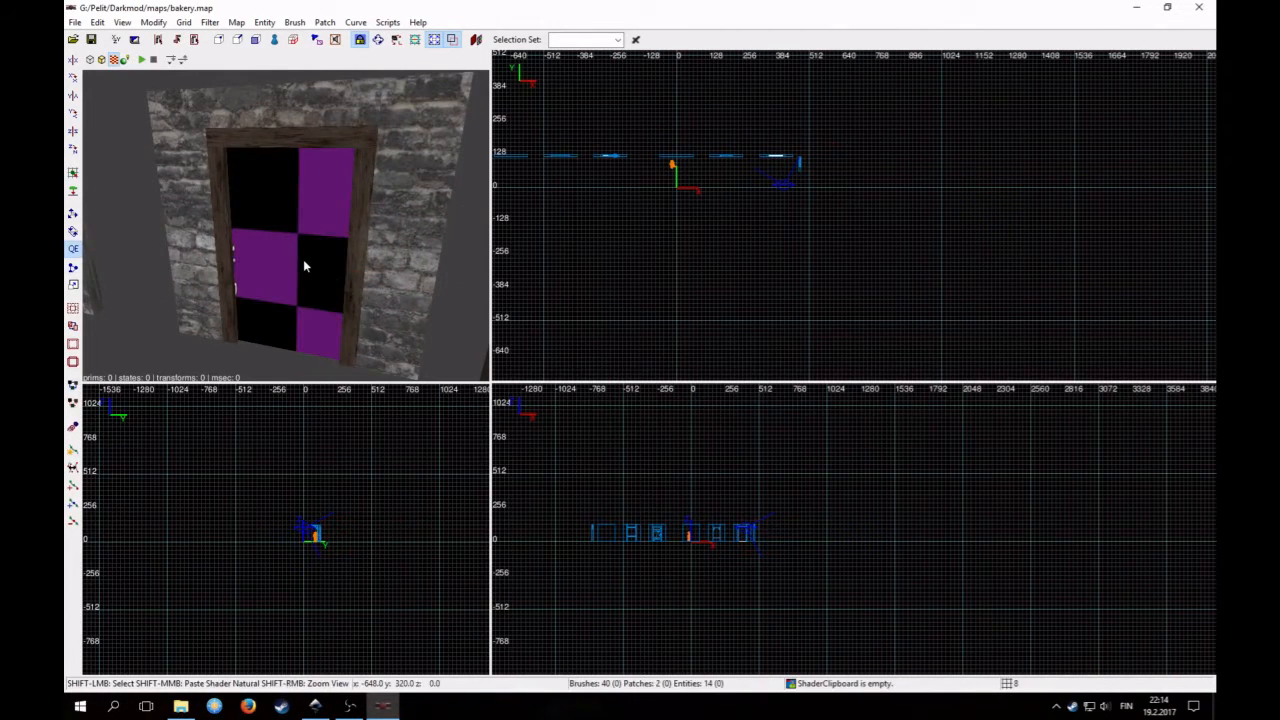
left_click(305, 265, "shift")
key("h")
Duplicate the stone wall section with the door frame and move the copy into empty space, spanning x 1024 to 1152
left_click(356, 256, "shift")
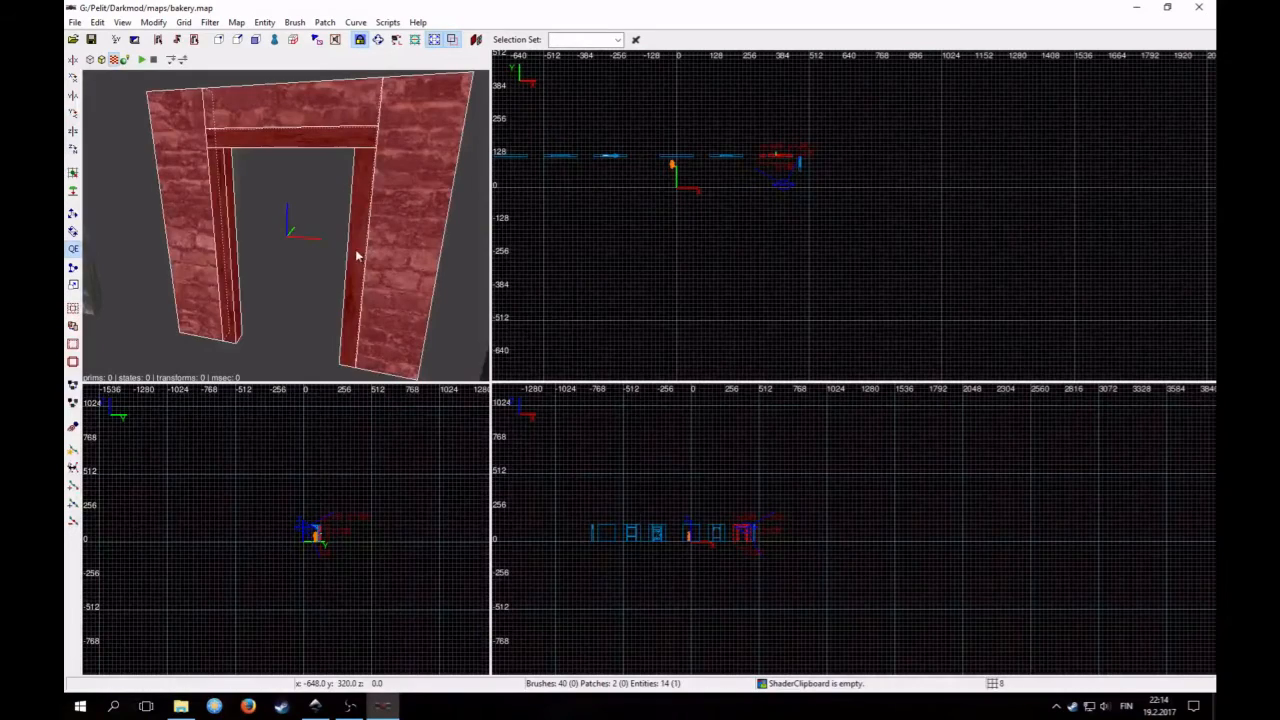
scroll(704, 236, "down", 3)
scroll(706, 236, "up", 4)
right_click_drag(706, 236, 570, 315)
scroll(701, 255, "up", 1)
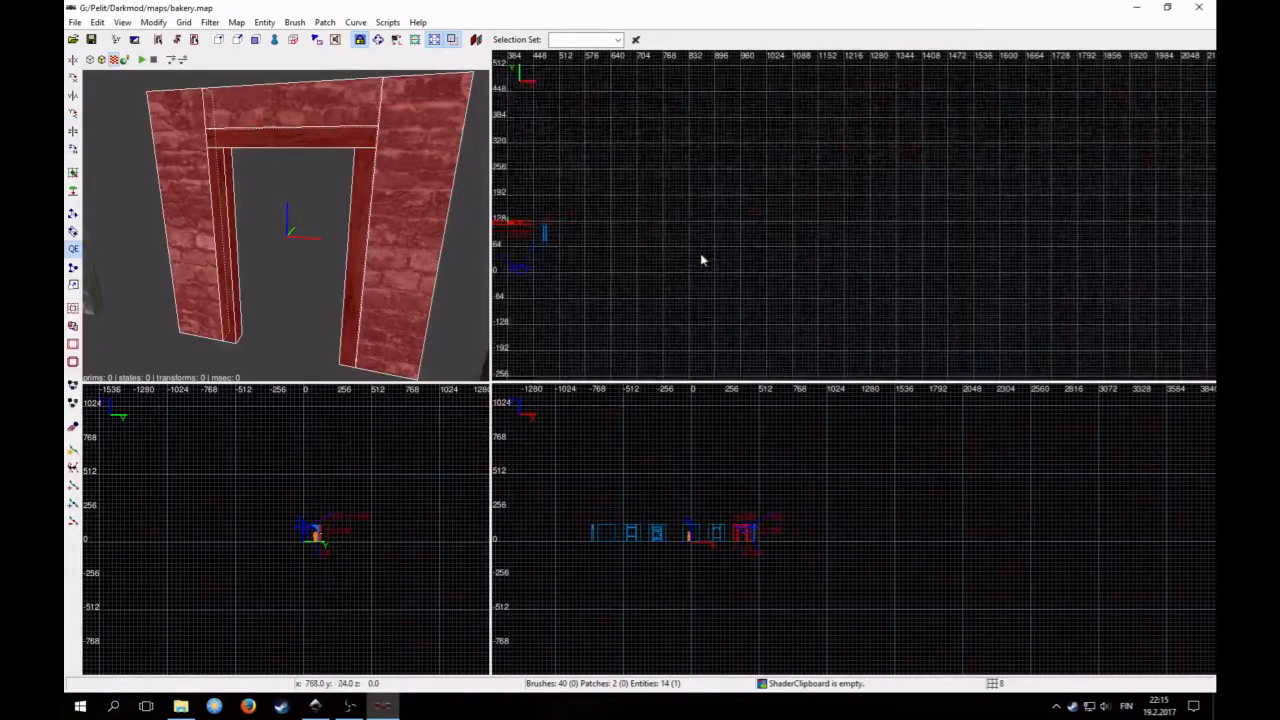
scroll(726, 261, "down", 3)
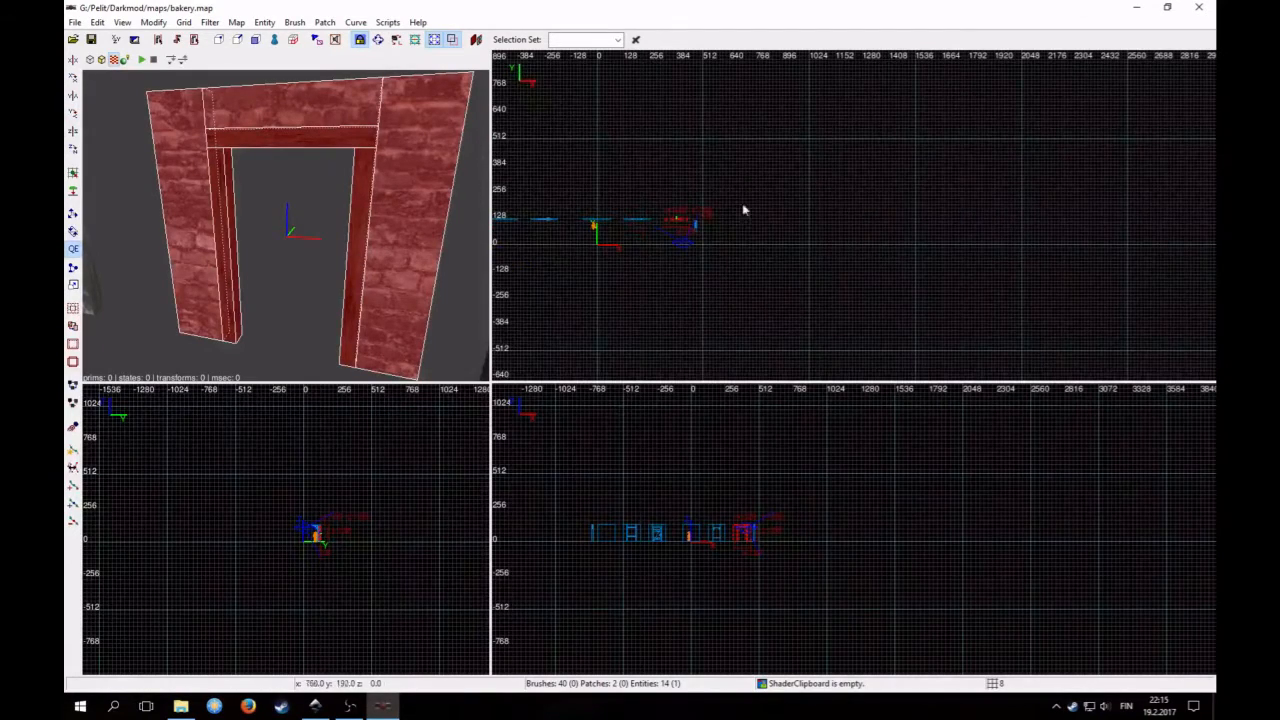
scroll(743, 207, "up", 1)
key("space")
left_click_drag(634, 224, 744, 257)
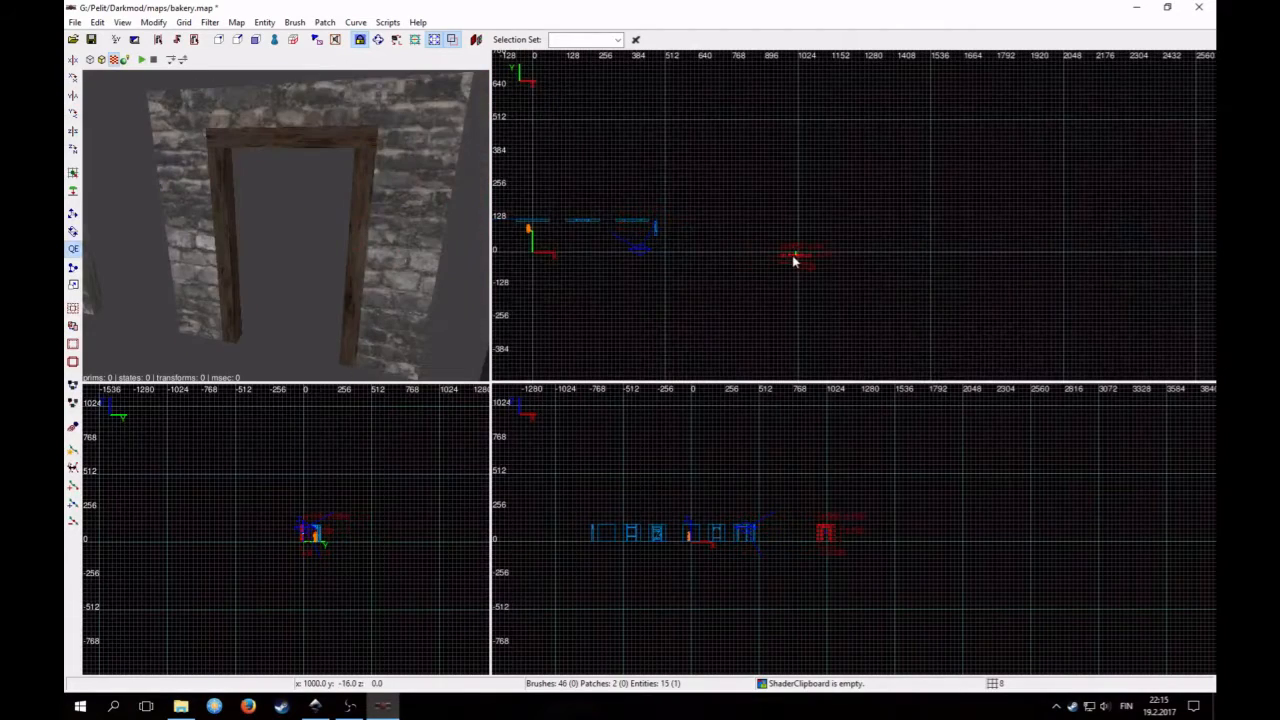
scroll(763, 280, "up", 3)
right_click_drag(763, 280, 680, 238)
scroll(672, 268, "down", 2)
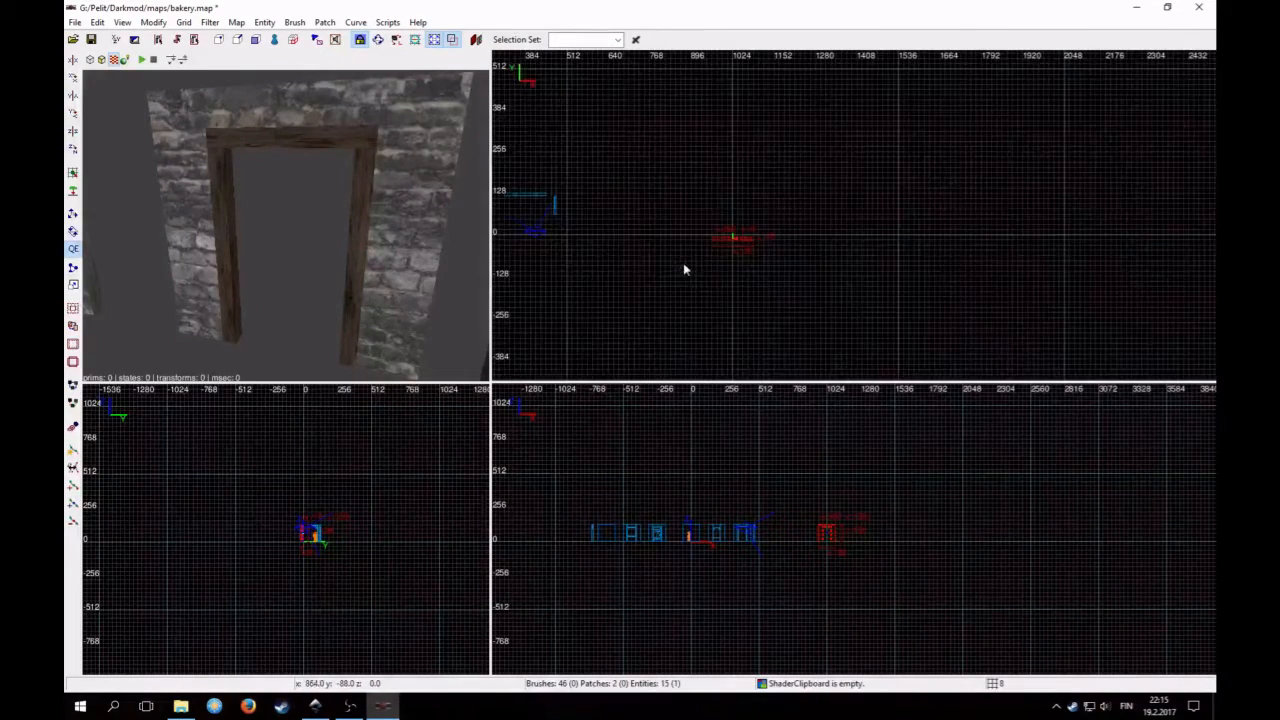
scroll(720, 265, "up", 1)
scroll(725, 276, "up", 2)
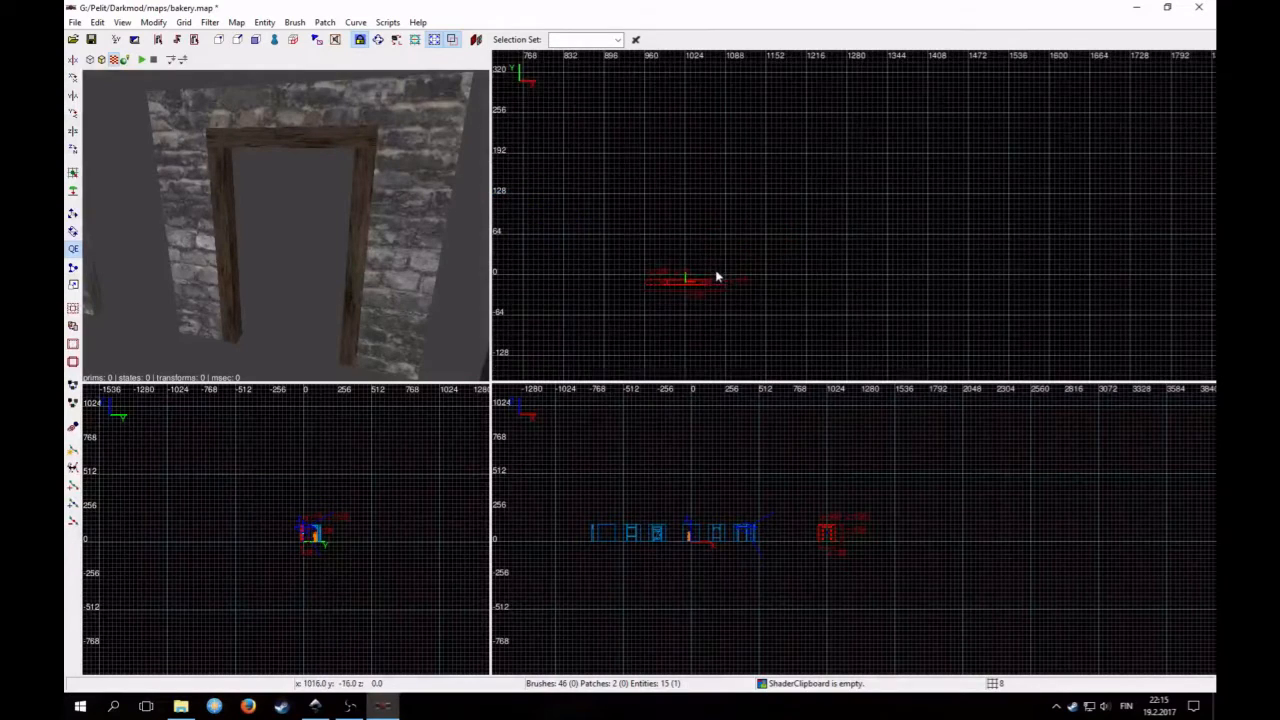
scroll(725, 276, "up", 2)
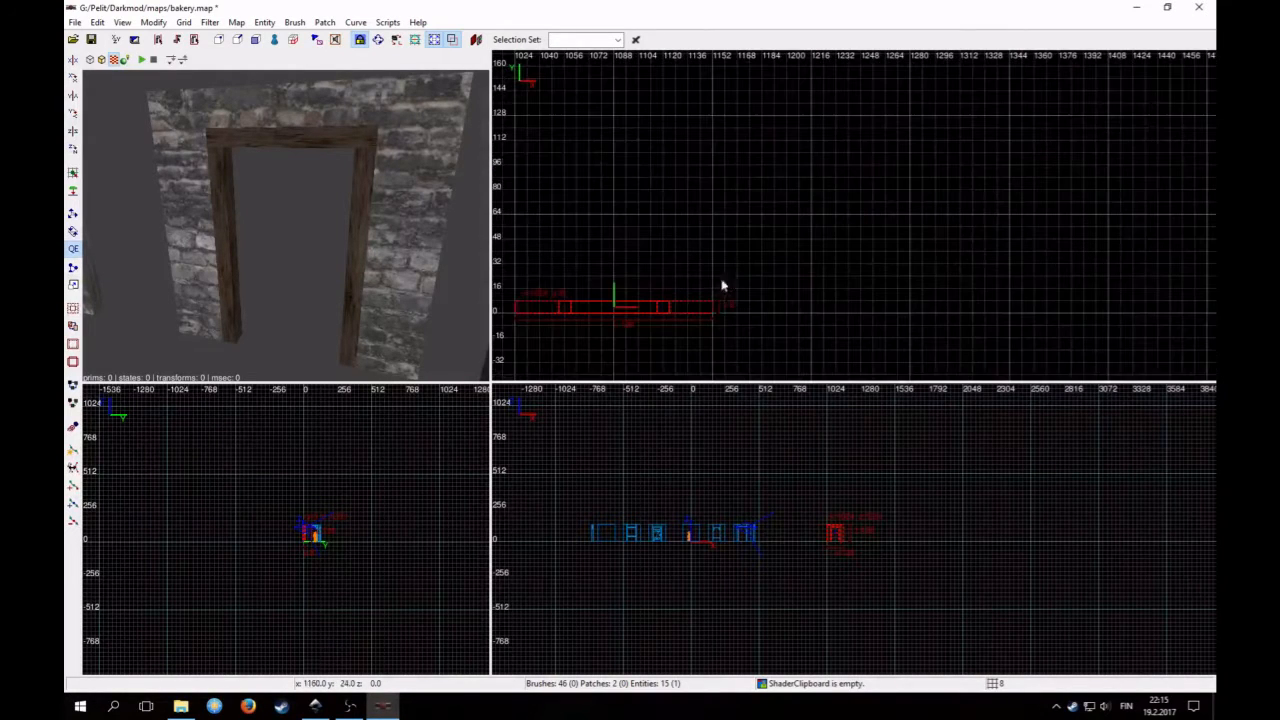
Rotate the doorway wall copy 90 degrees about Z and align it to the grid at x 1088, from y 0 to 128
left_click(75, 151)
right_click_drag(536, 336, 656, 278)
scroll(715, 303, "up", 2)
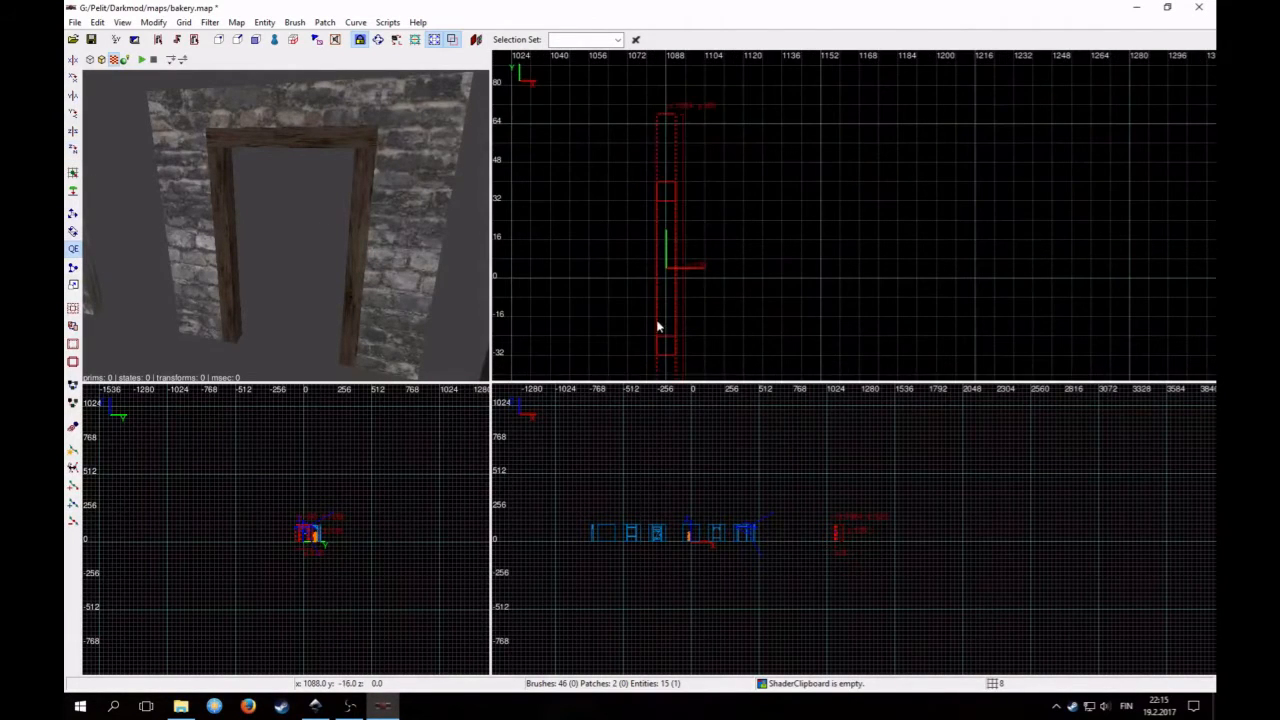
left_click_drag(663, 324, 667, 211)
key("3")
left_click_drag(673, 268, 684, 233)
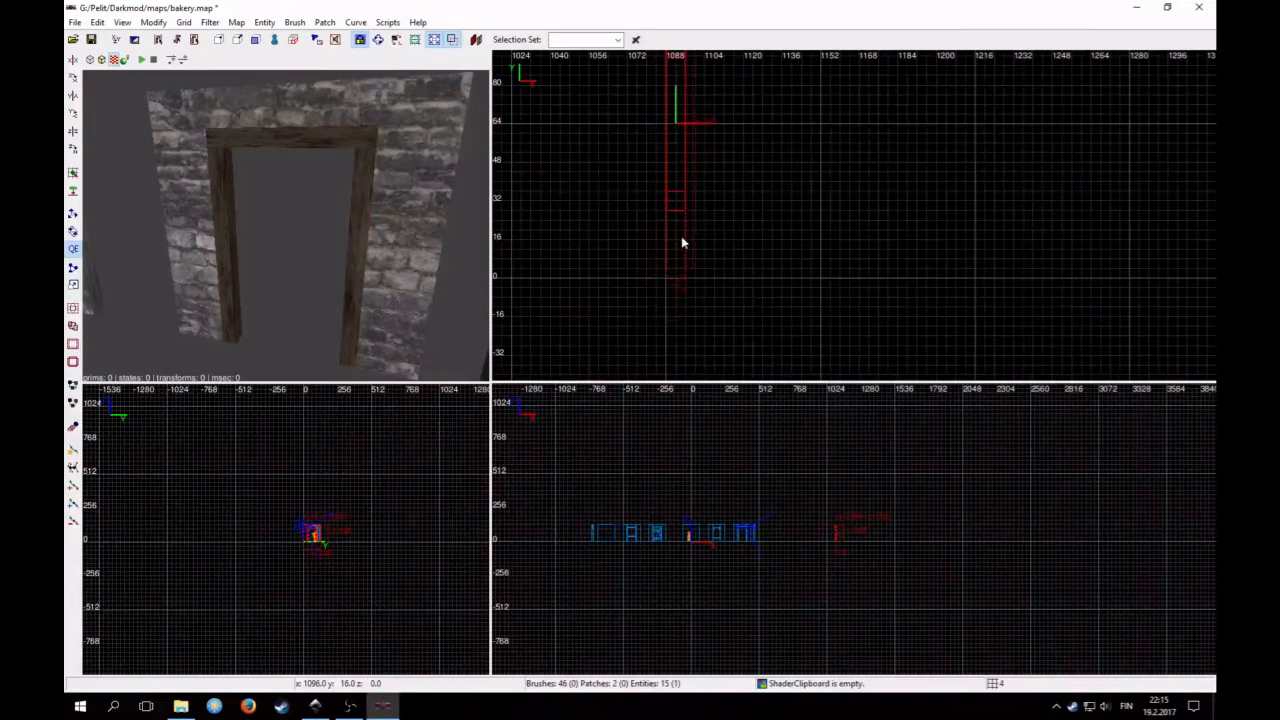
scroll(720, 234, "down", 2)
key("4")
Examine the placed doorway wall in 3D and consult the bakery floor plan sketch in Inkscape
right_click(286, 226)
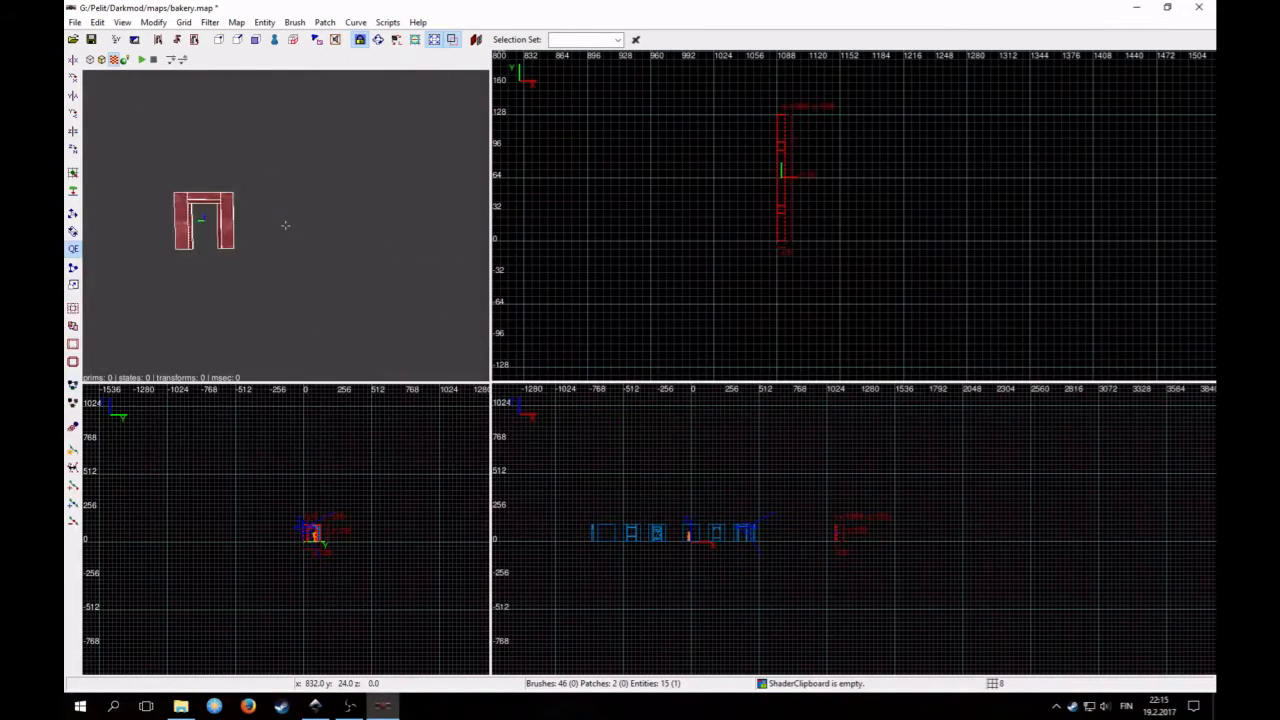
key("Up")
key("Right")
key("Down")
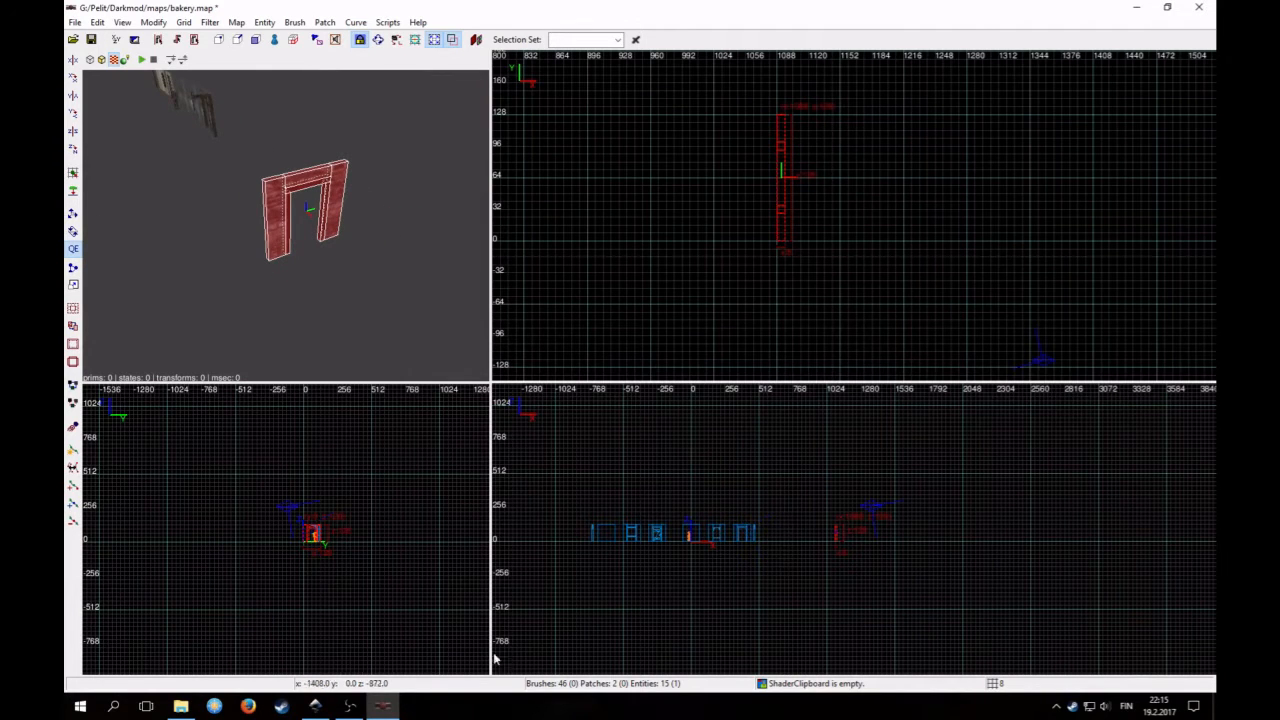
left_click(317, 706)
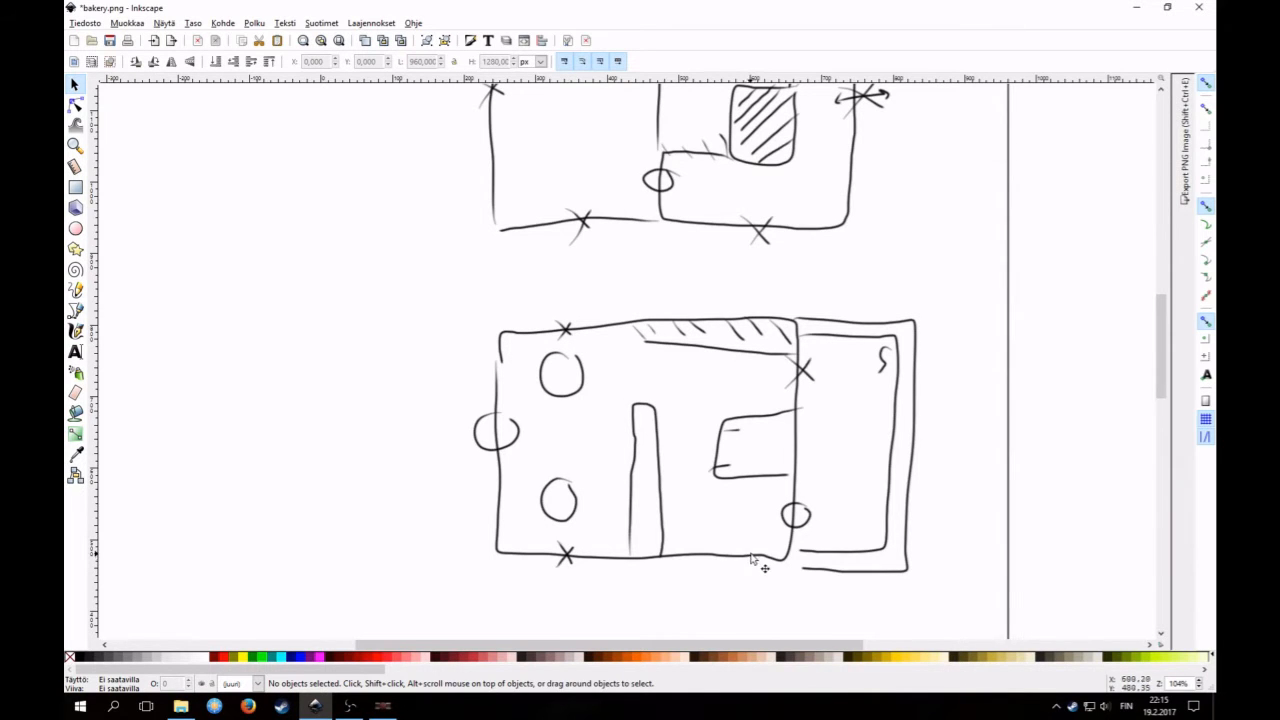
left_click(1135, 9)
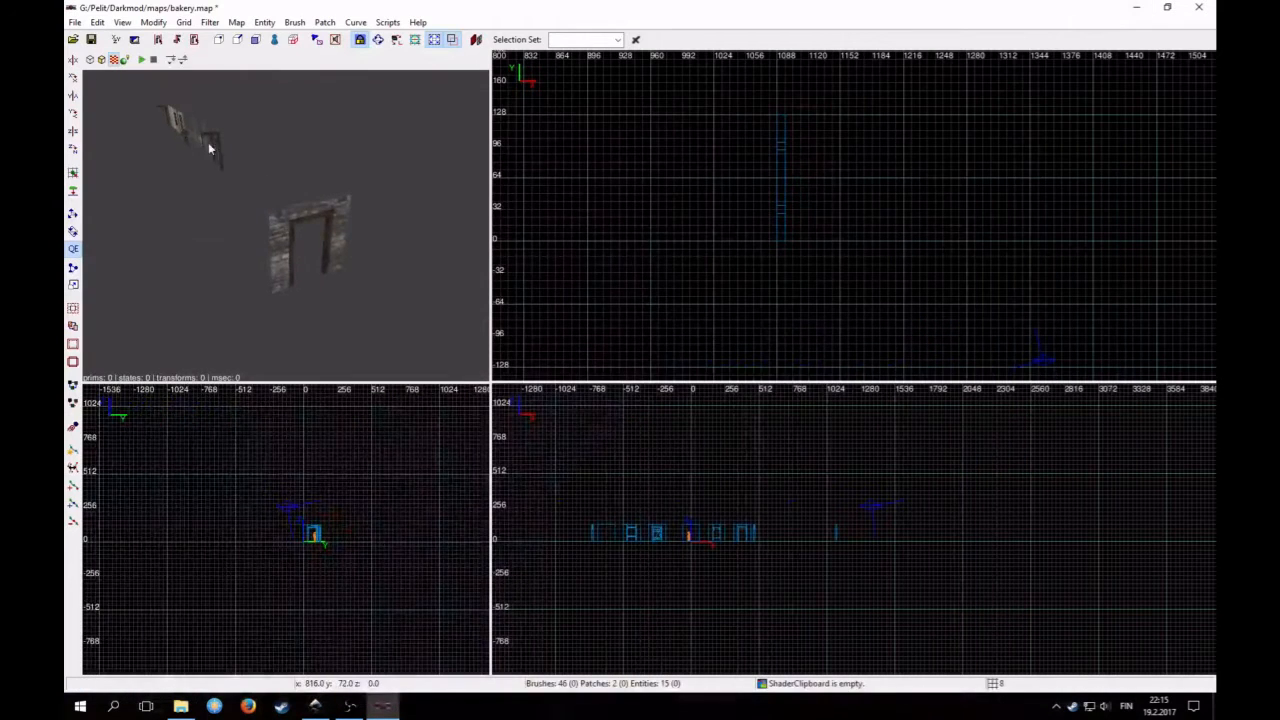
Duplicate the plain wall section from the module row, bring the copy to the doorway wall and rotate it 90 degrees about Z
scroll(822, 223, "down", 4)
right_click_drag(814, 234, 982, 281)
scroll(803, 241, "down", 3)
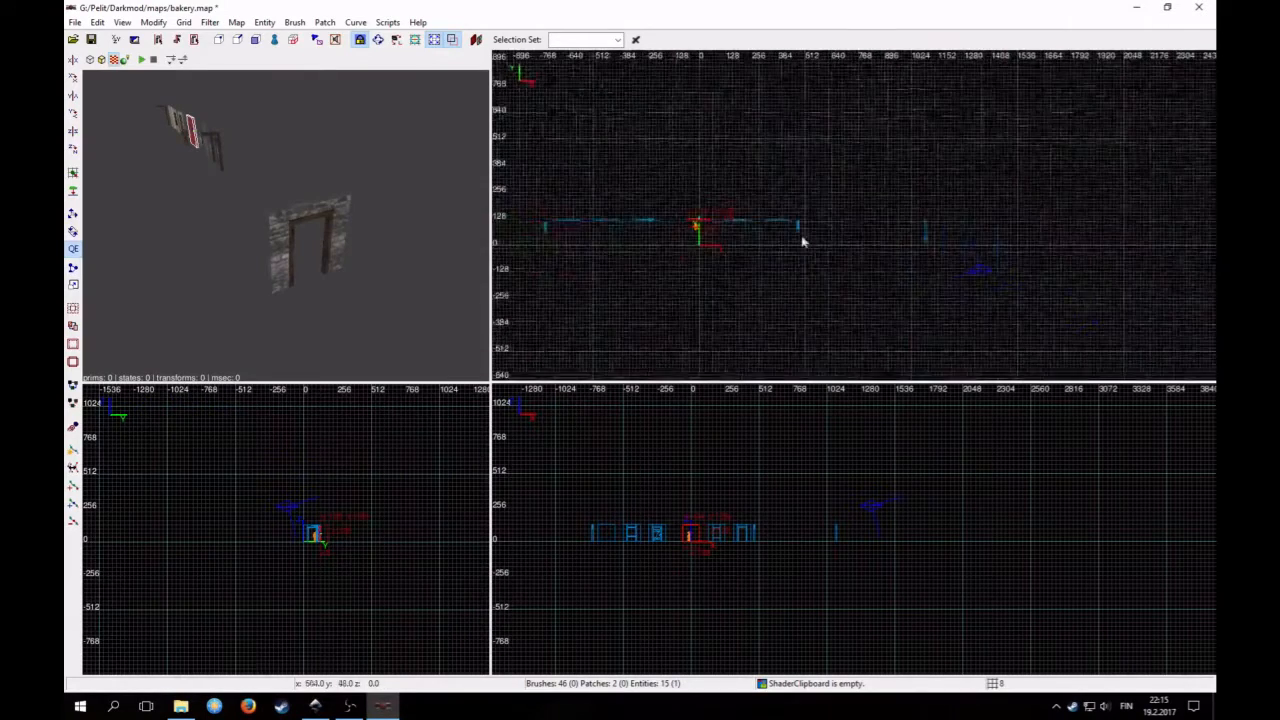
scroll(780, 243, "up", 3)
left_click_drag(680, 235, 951, 228)
right_click_drag(951, 228, 672, 251)
scroll(672, 251, "up", 4)
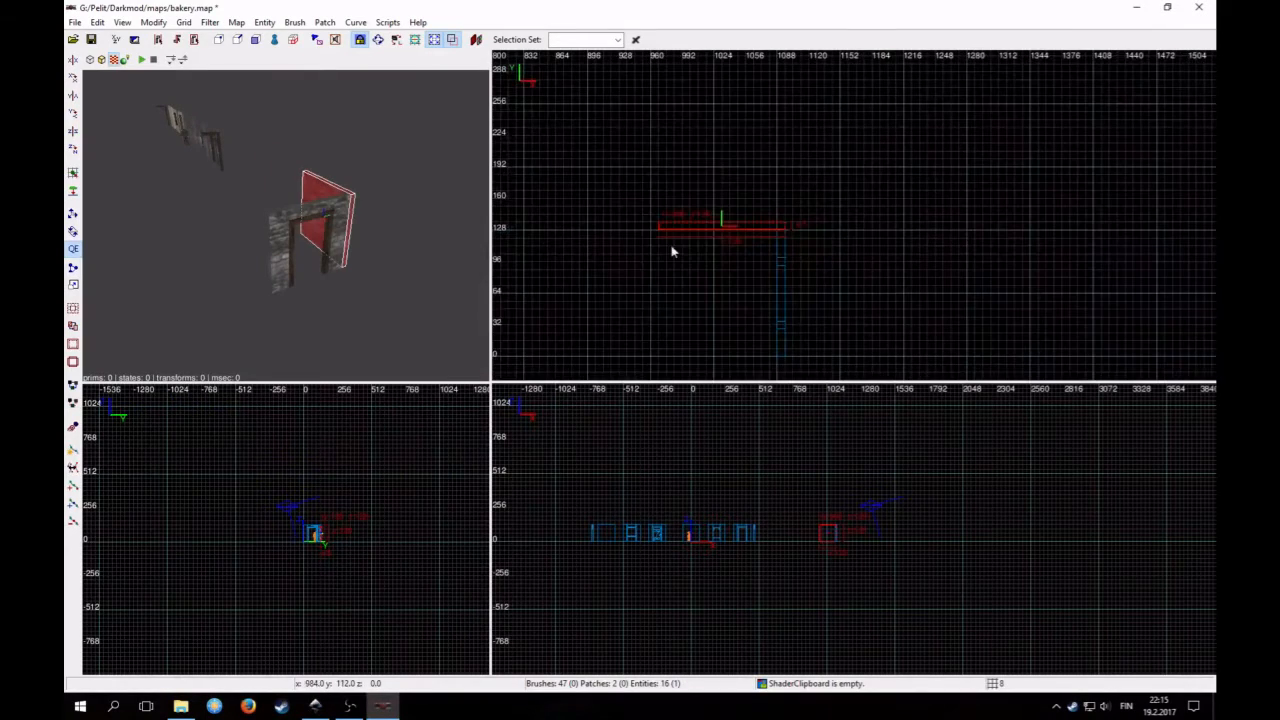
left_click_drag(701, 231, 757, 231)
right_click_drag(757, 231, 641, 247)
left_click(73, 150)
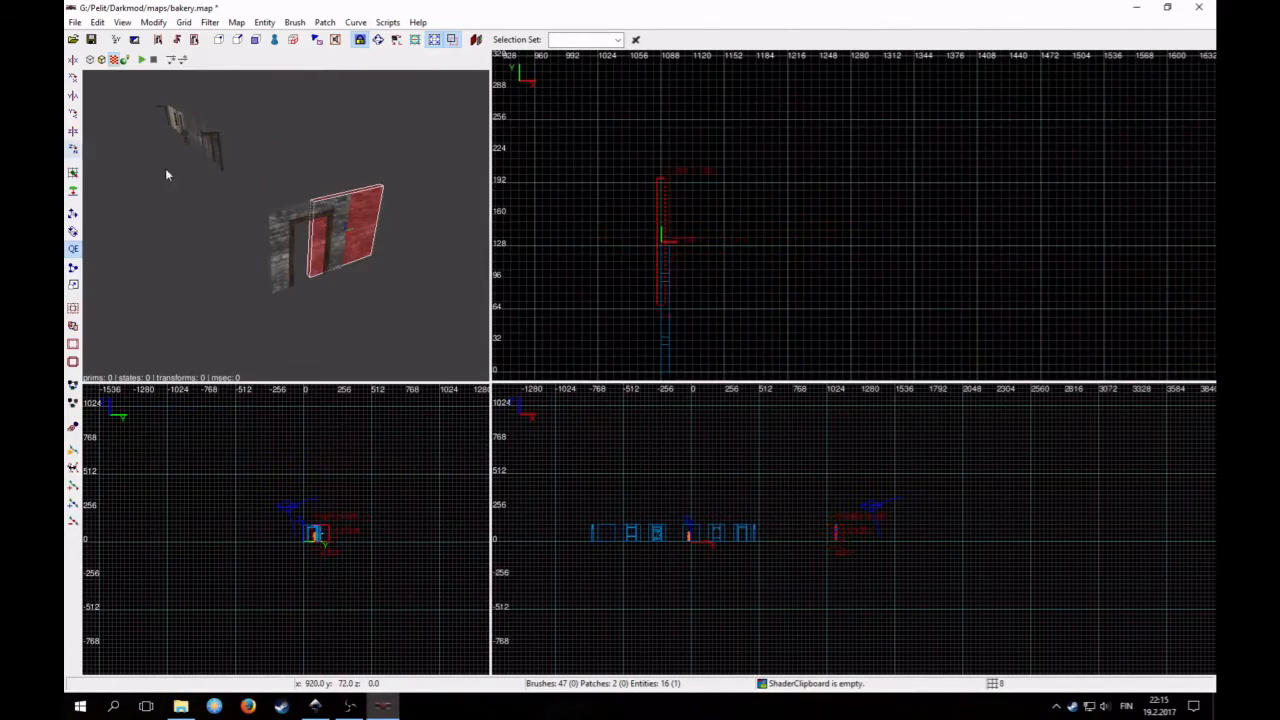
Line the plain wall up with the doorway wall and add another copy beyond it, extending the row to y 384
key("space")
mouse_move(659, 279)
left_mouse_down()
mouse_move(680, 103)
mouse_move(668, 103)
left_mouse_up()
key("bracketleft")
key("bracketright")
scroll(668, 103, "down", 3)
right_click_drag(764, 149, 748, 128)
Place two more plain wall copies on the other side of the doorway, extending the row to y -256
key("space")
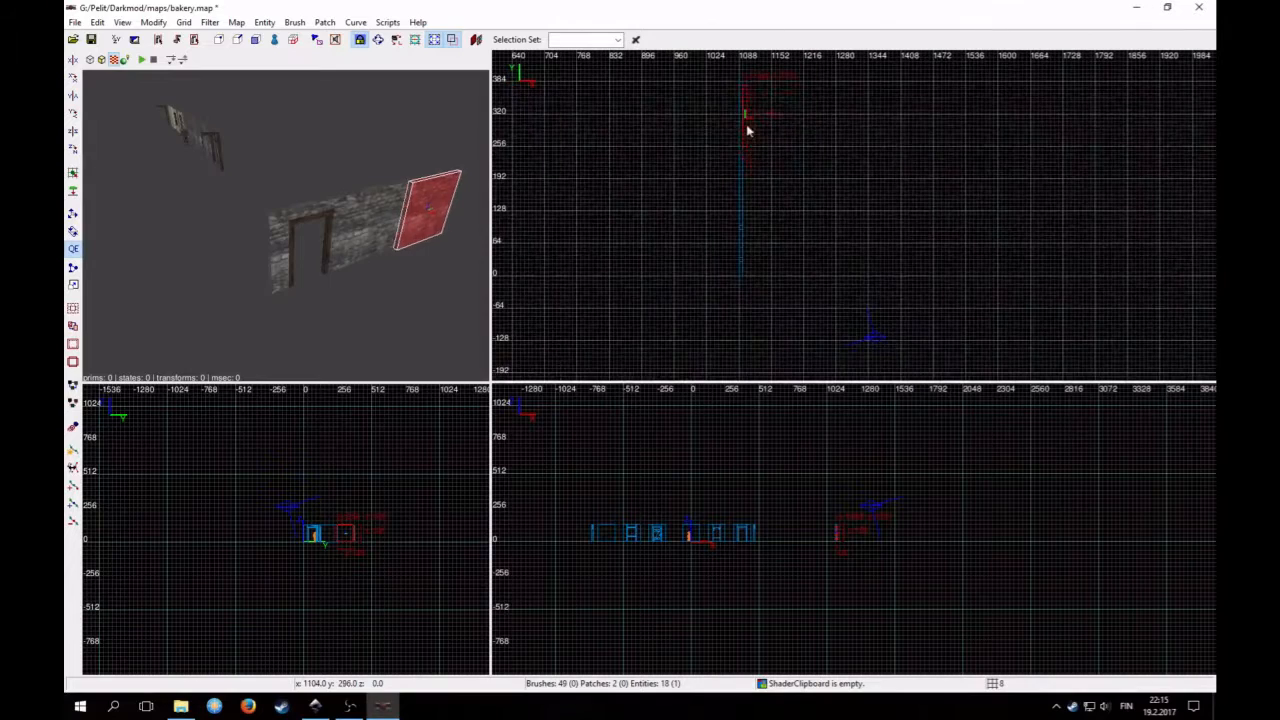
mouse_move(748, 128)
left_mouse_down()
mouse_move(756, 320)
mouse_move(745, 322)
left_mouse_up()
right_click_drag(745, 322, 767, 272)
key("space")
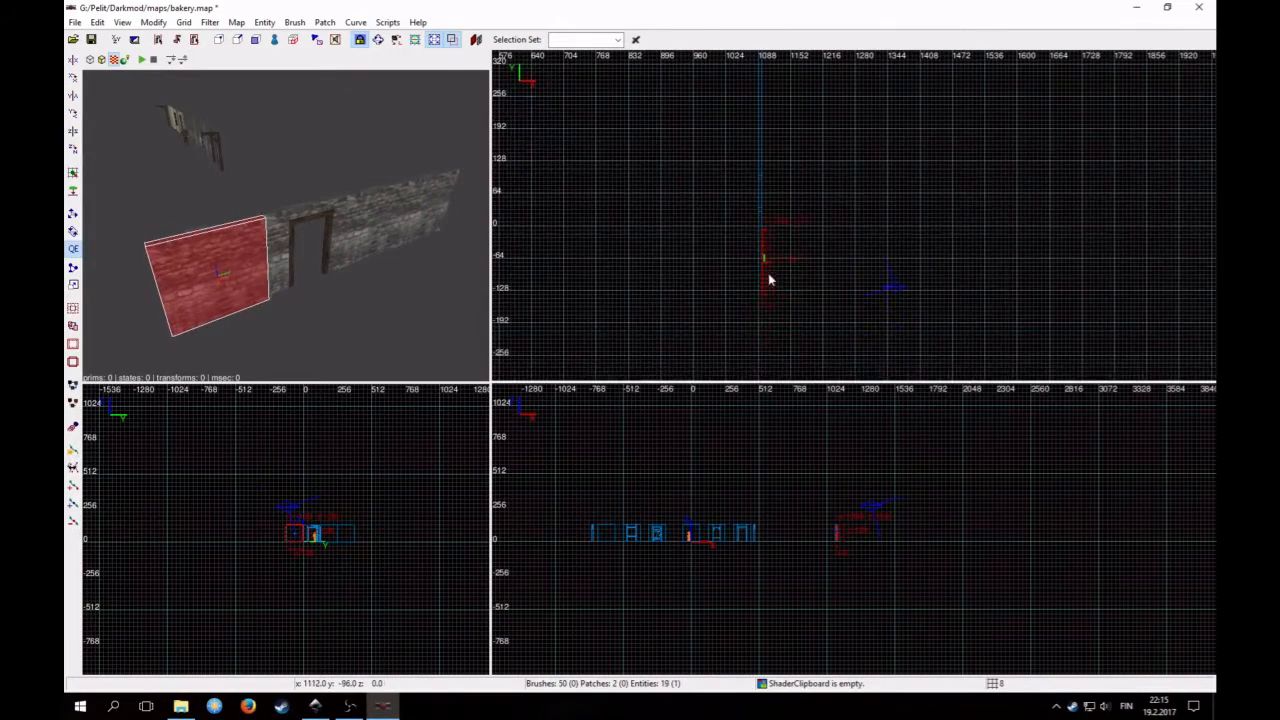
mouse_move(767, 272)
left_mouse_down()
mouse_move(773, 345)
mouse_move(763, 331)
left_mouse_up()
right_click_drag(763, 331, 776, 234)
Duplicate the plain wall, rotate the copy 90 degrees about Z and fit it as a side wall from x 1088 at y -256
key("space")
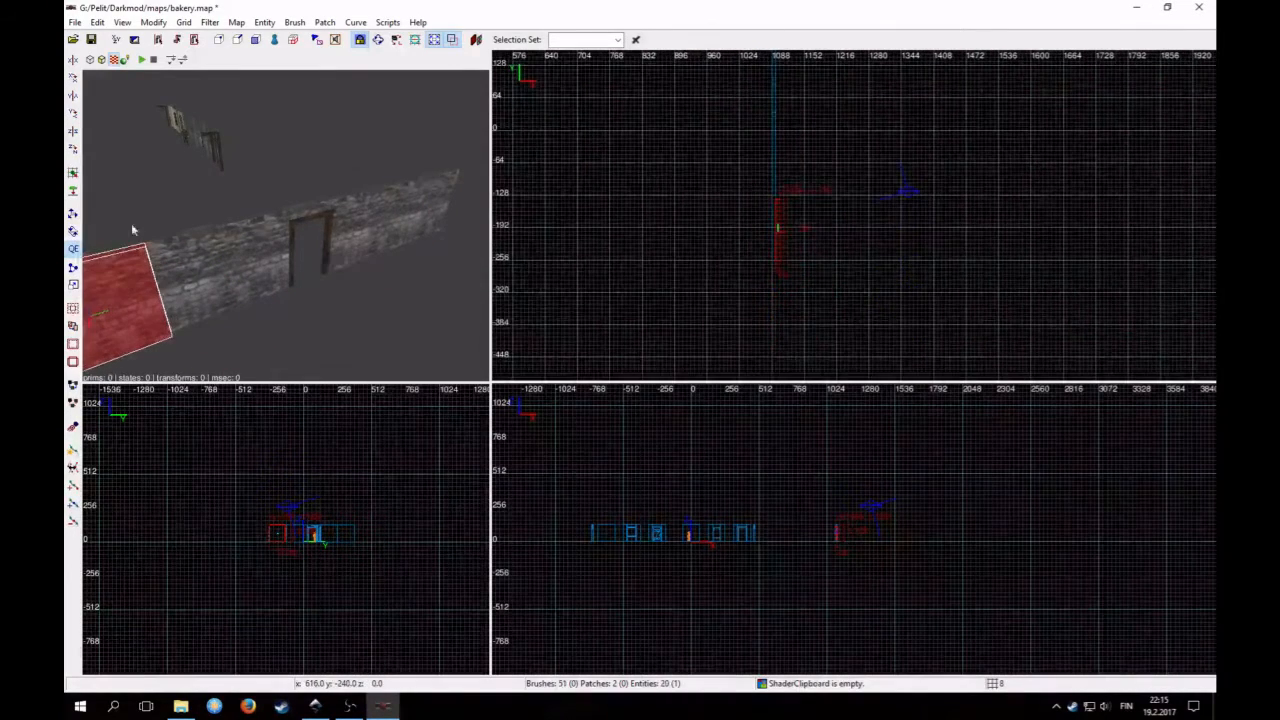
left_click(73, 149)
scroll(768, 318, "up", 4)
right_click_drag(800, 290, 768, 378)
key("3")
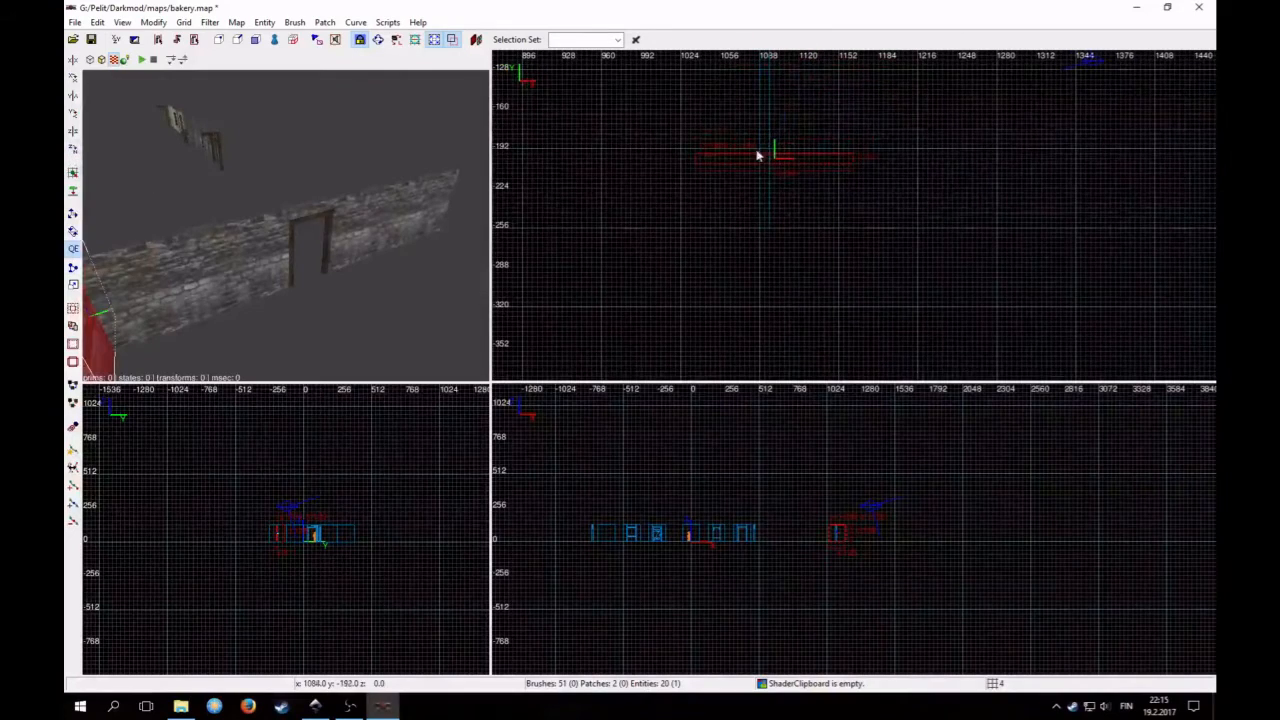
left_click_drag(757, 154, 806, 217)
scroll(820, 219, "down", 6)
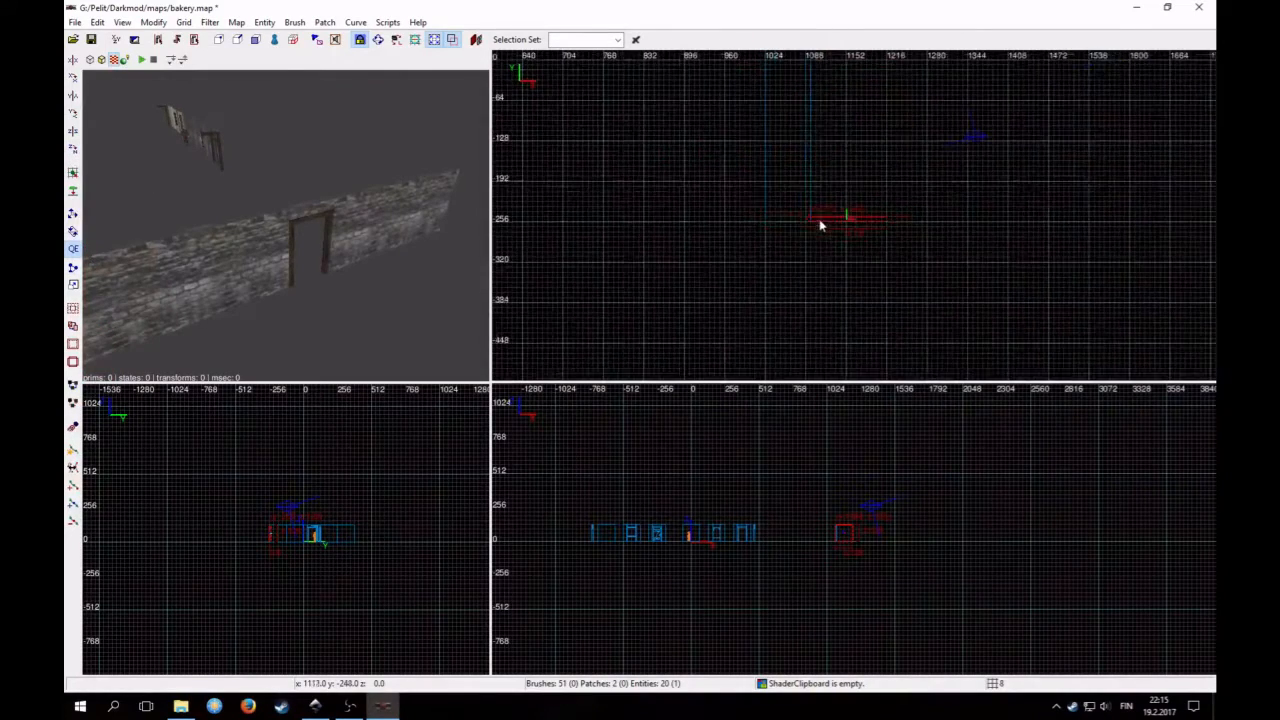
Add a copy of the side wall at the opposite end of the long wall, at y 384
right_click_drag(822, 216, 797, 280)
key("4")
left_click_drag(799, 313, 797, 106)
Compare the wall layout with the floor plan sketch in Inkscape and the 3D view
left_click(318, 707)
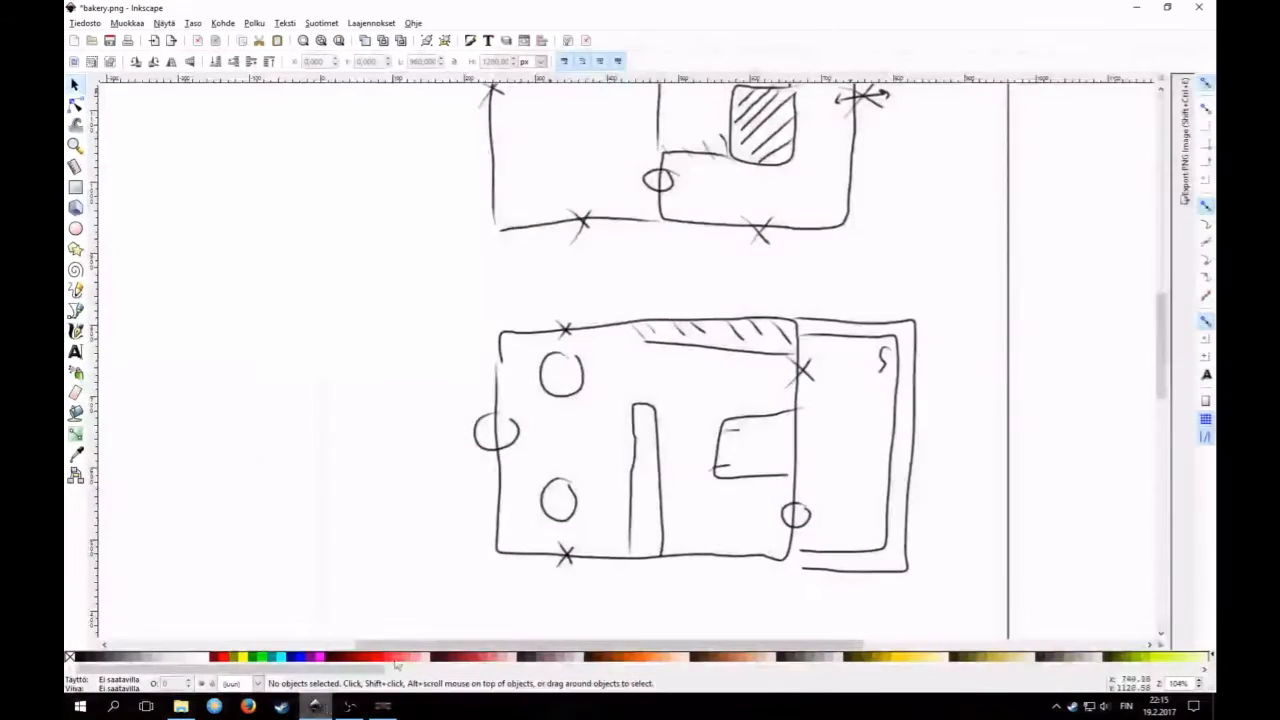
left_click(1136, 7)
mouse_move(300, 220)
right_mouse_down()
mouse_move(278, 221)
mouse_move(369, 244)
right_mouse_up()
scroll(629, 231, "up", 4)
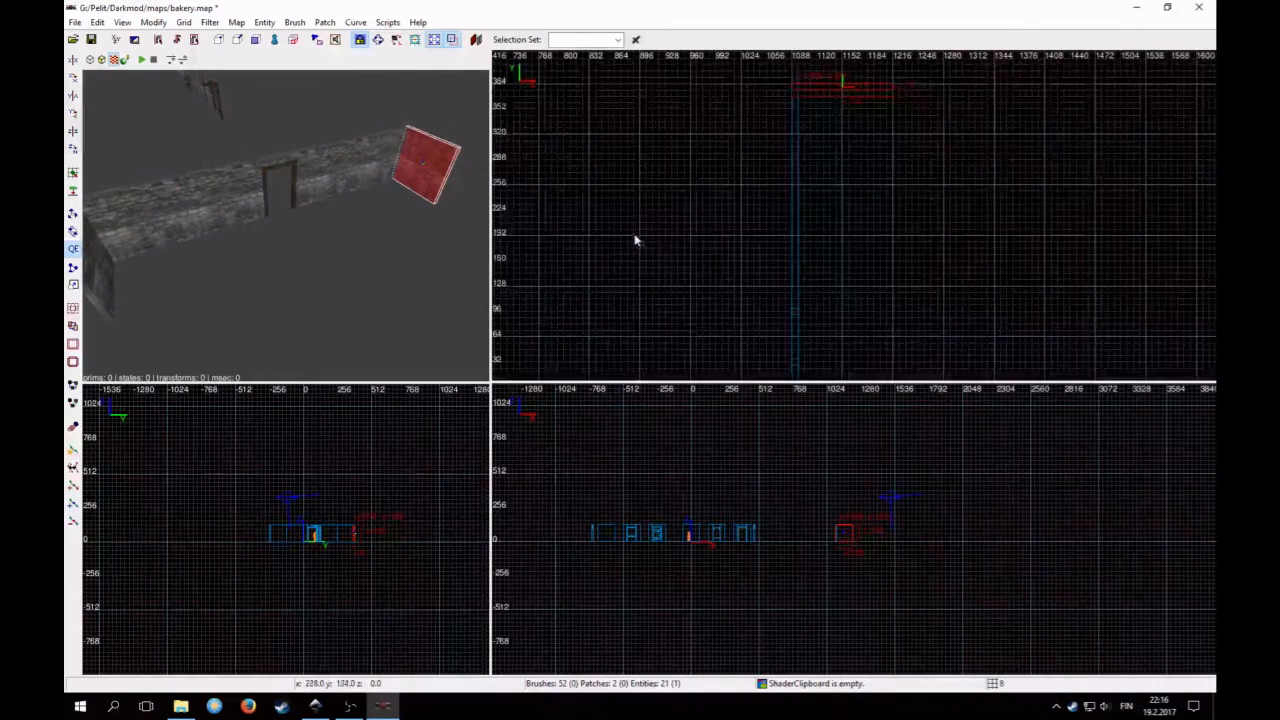
Try shortening the long wall by deleting its end section and moving the side wall to y 256, and undo both changes
key("Escape")
left_click(369, 173, "shift")
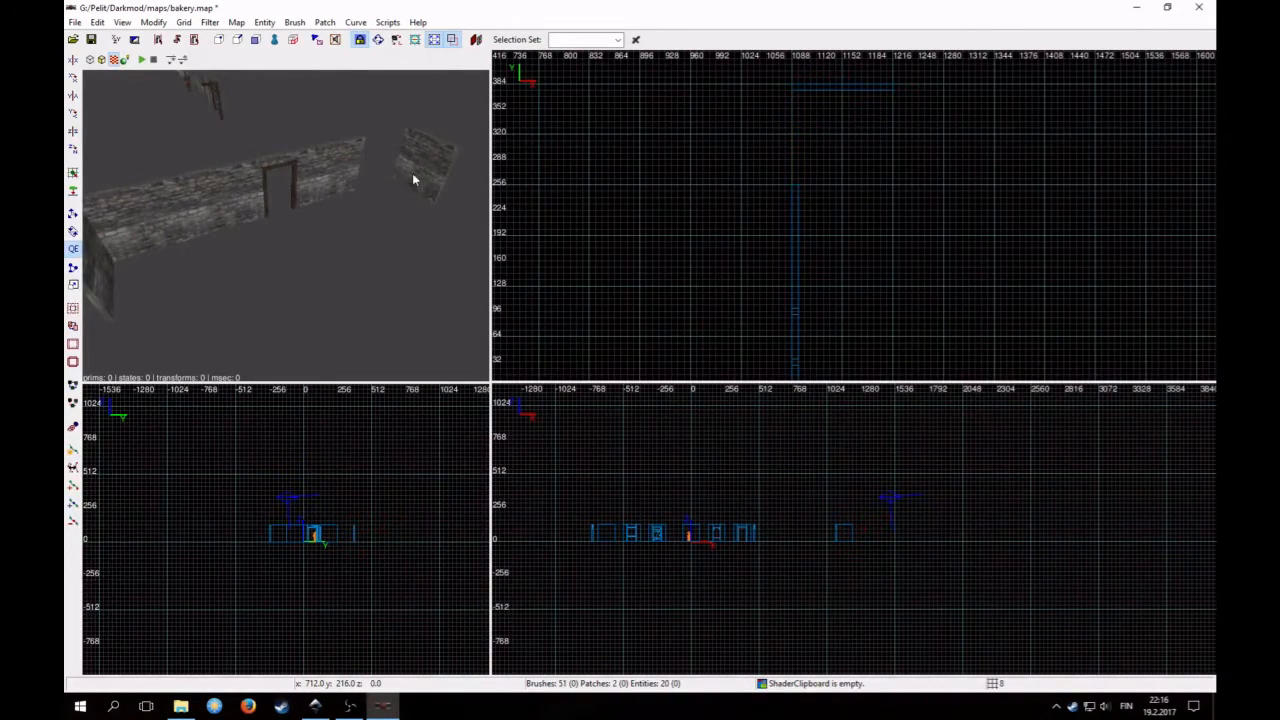
left_click(413, 177, "shift")
left_click_drag(803, 95, 806, 190)
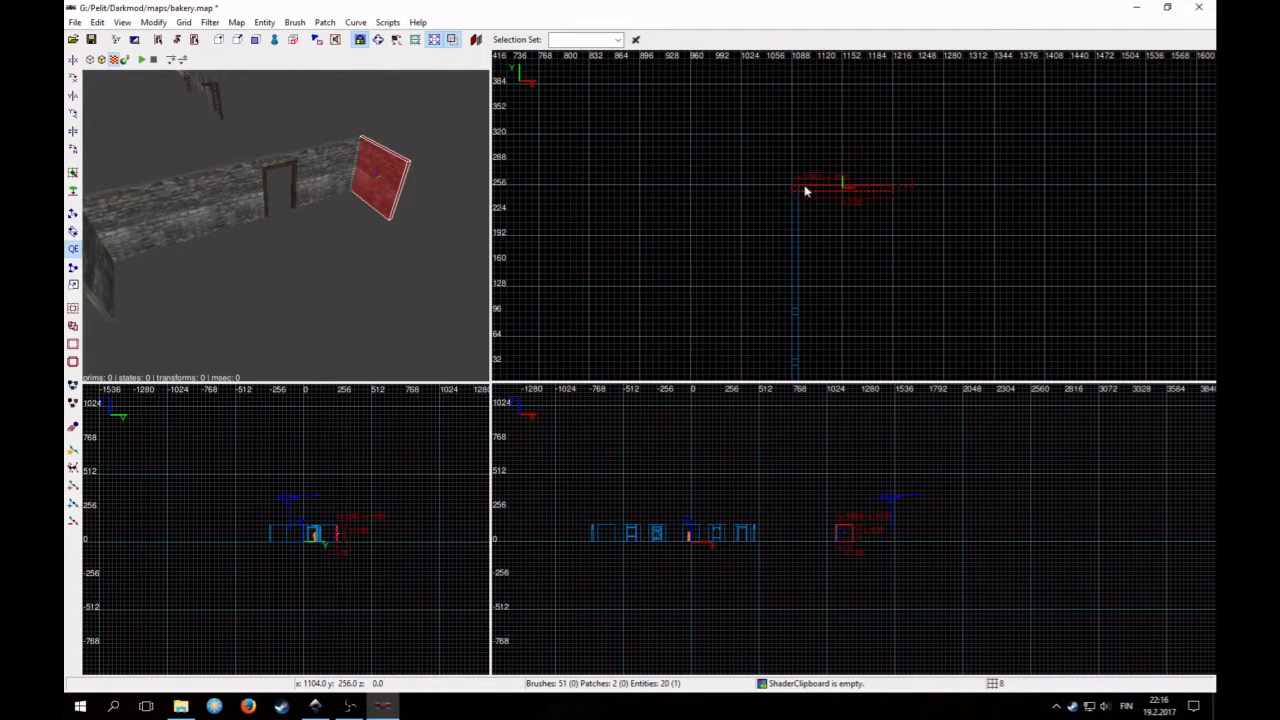
key("Escape")
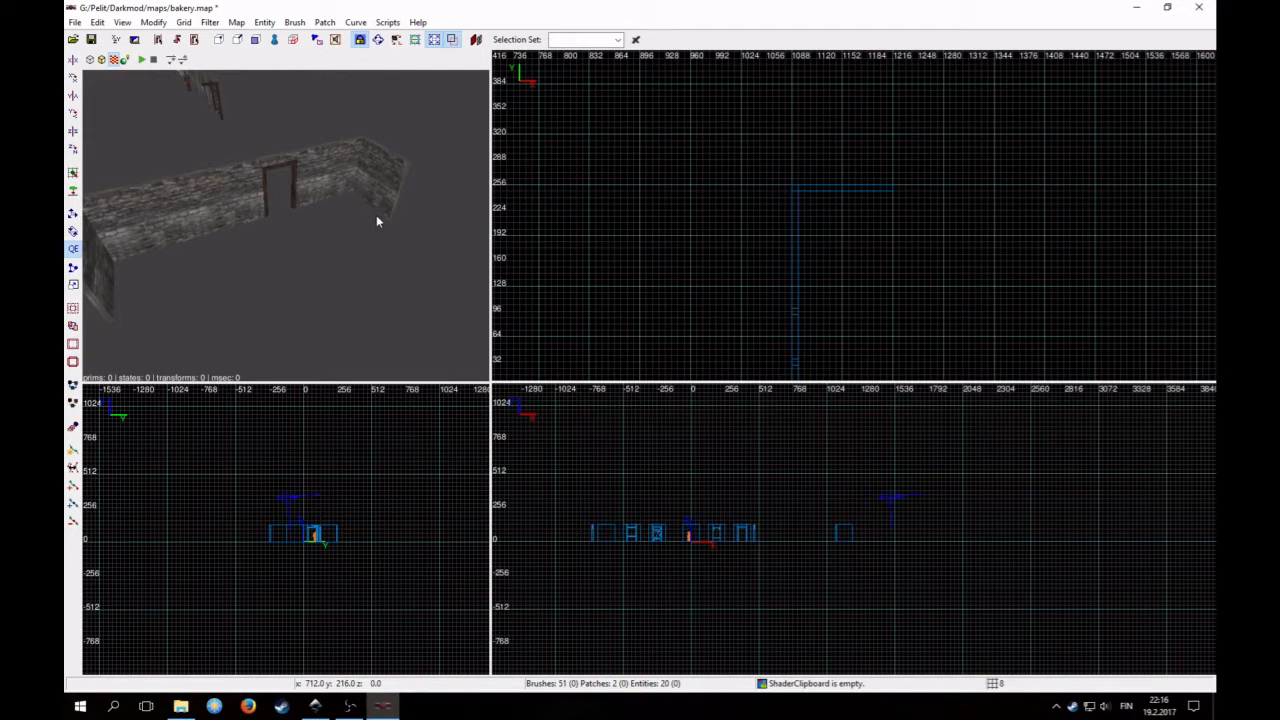
key("ctrl+z")
key("ctrl+z")
Move the side wall at the y 384 end inward to y 320
left_click(416, 181, "shift")
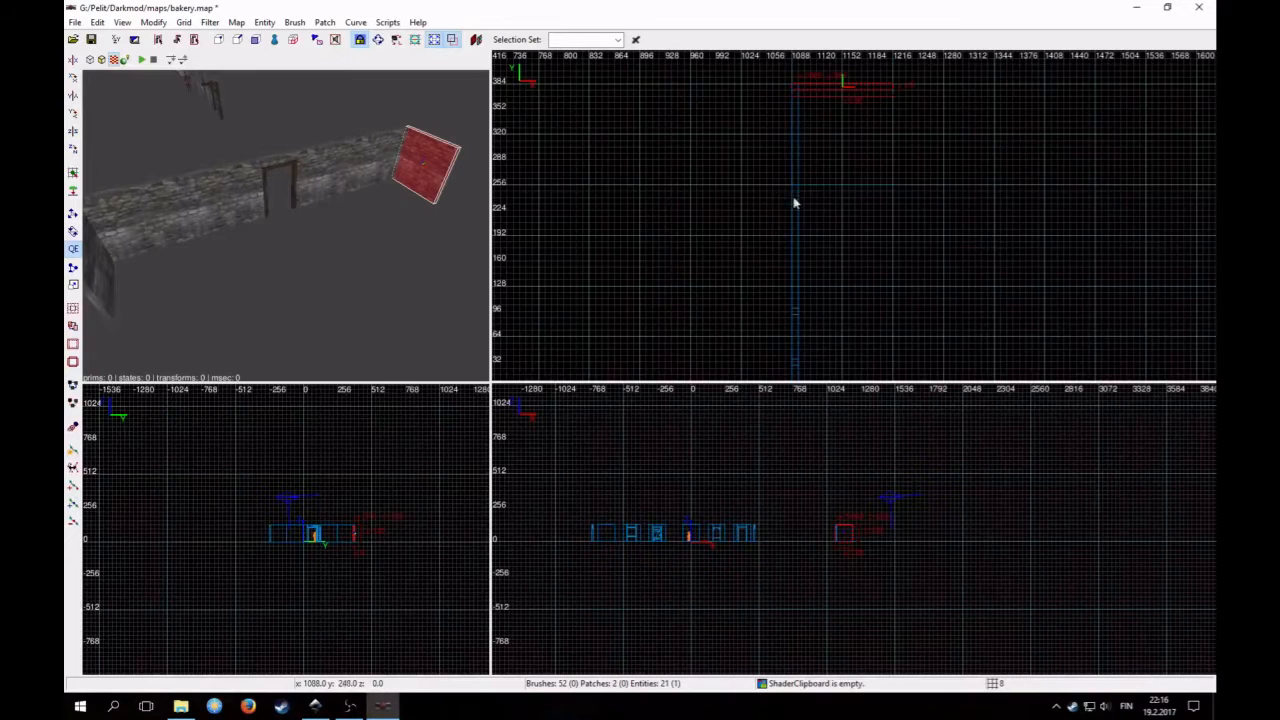
right_click_drag(795, 203, 780, 232)
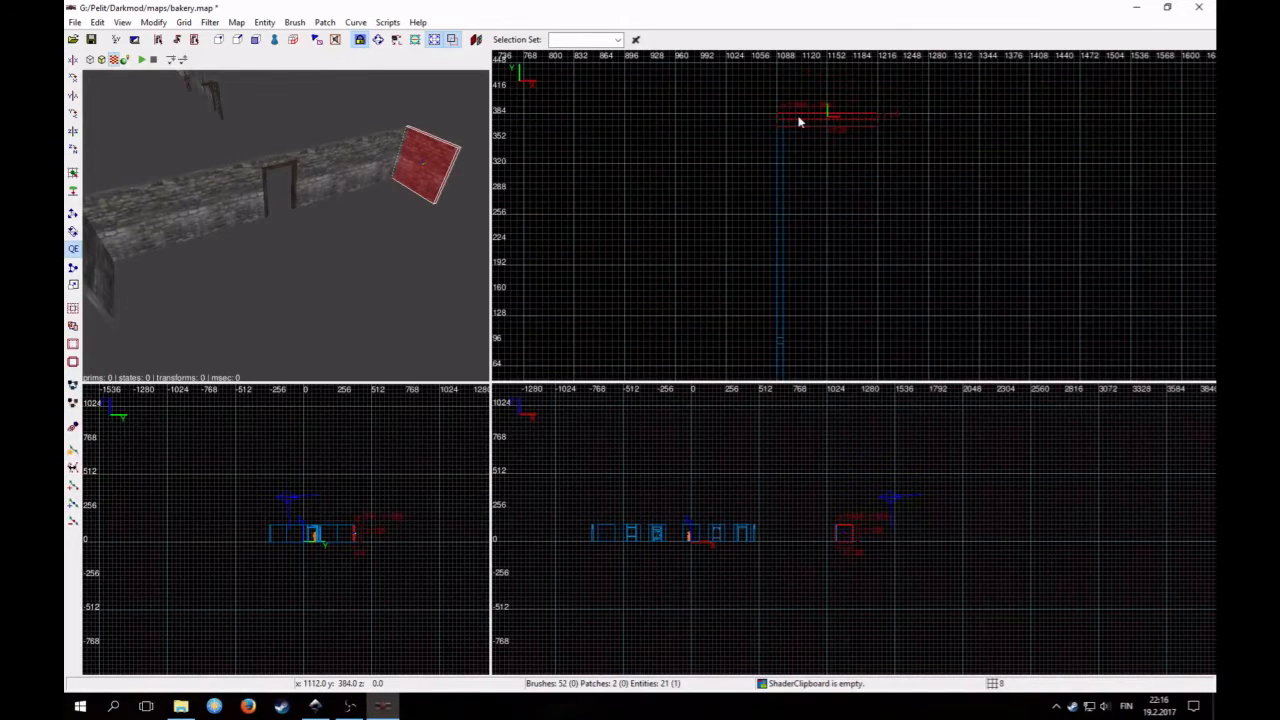
left_click_drag(799, 122, 799, 165)
key("Escape")
Move the opposite side wall inward from the y -256 end to y -192
right_click_drag(414, 229, 239, 208)
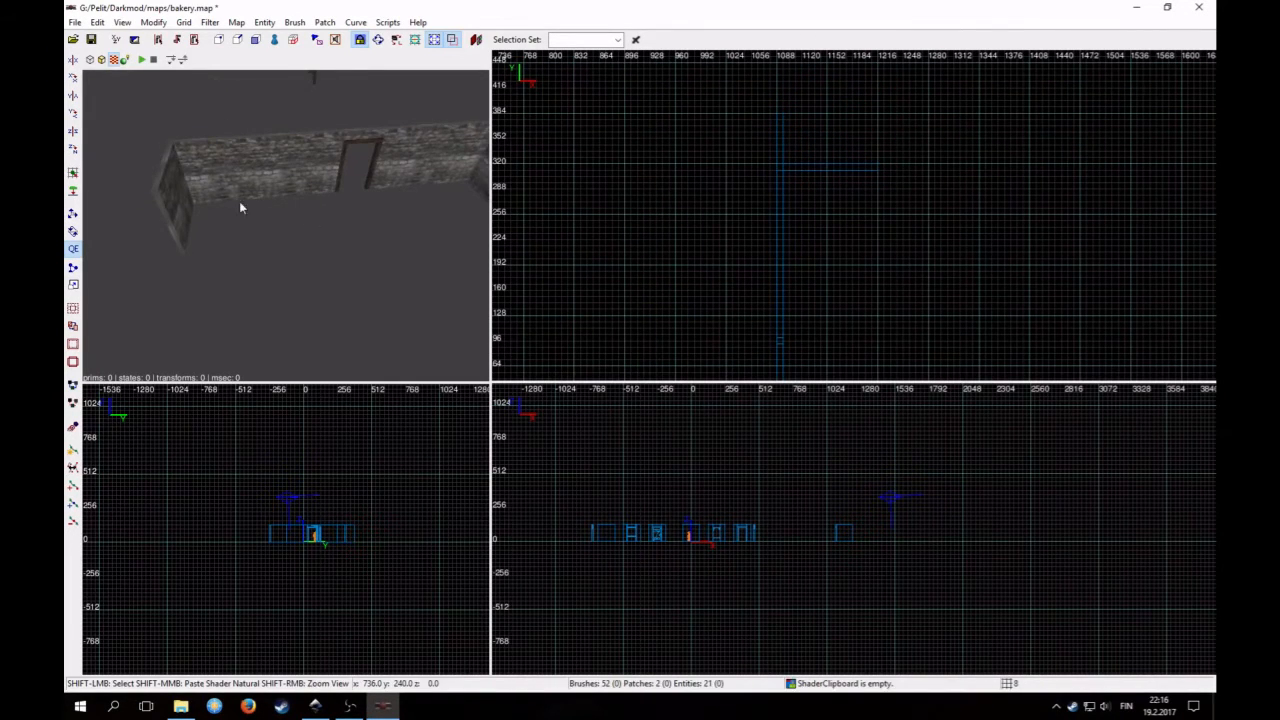
left_click(239, 205, "shift")
scroll(791, 294, "down", 2)
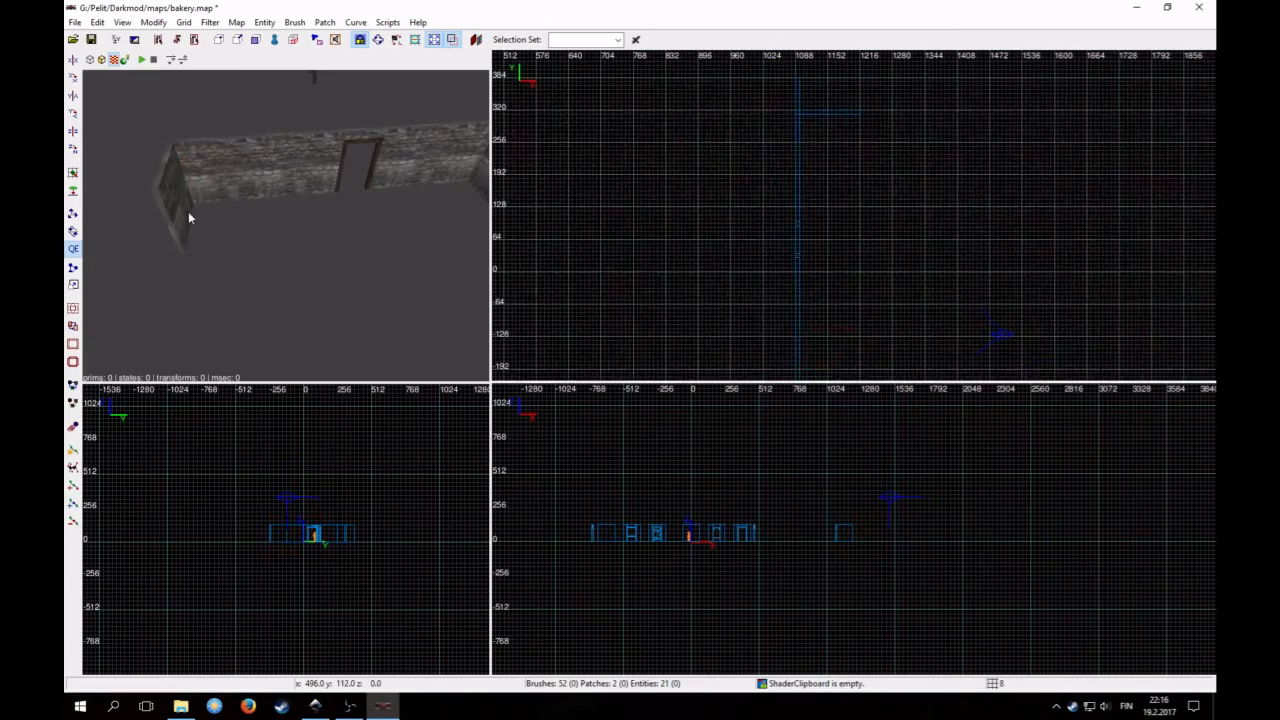
left_click(189, 214, "shift")
right_click_drag(820, 335, 842, 262)
left_click_drag(852, 327, 852, 294)
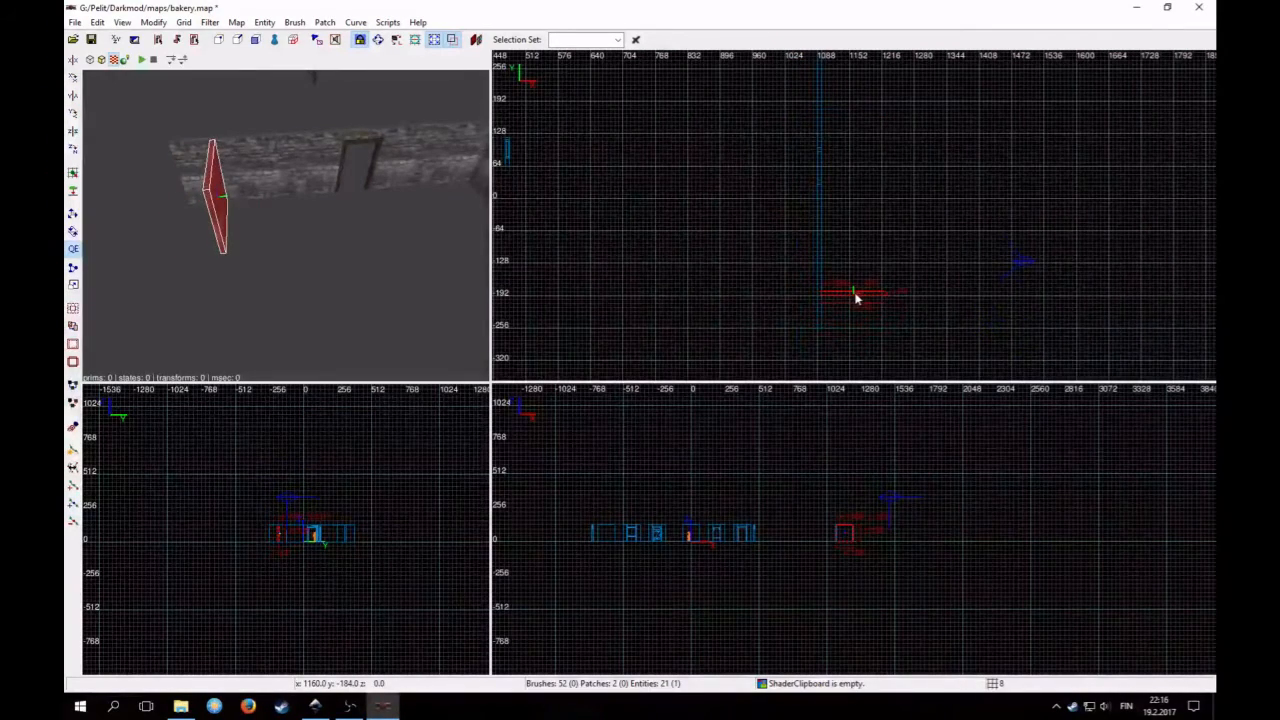
key("Escape")
right_click(212, 197)
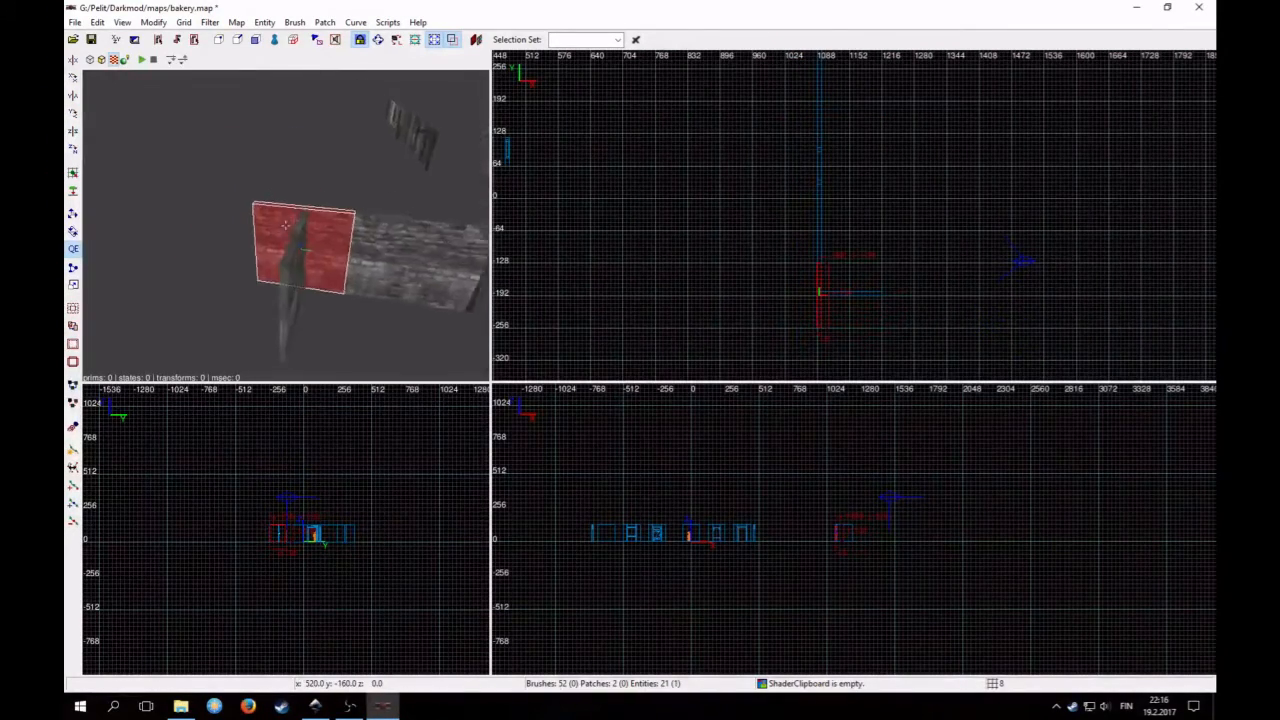
right_click(285, 225)
key("Escape")
right_click(300, 285)
key("Up")
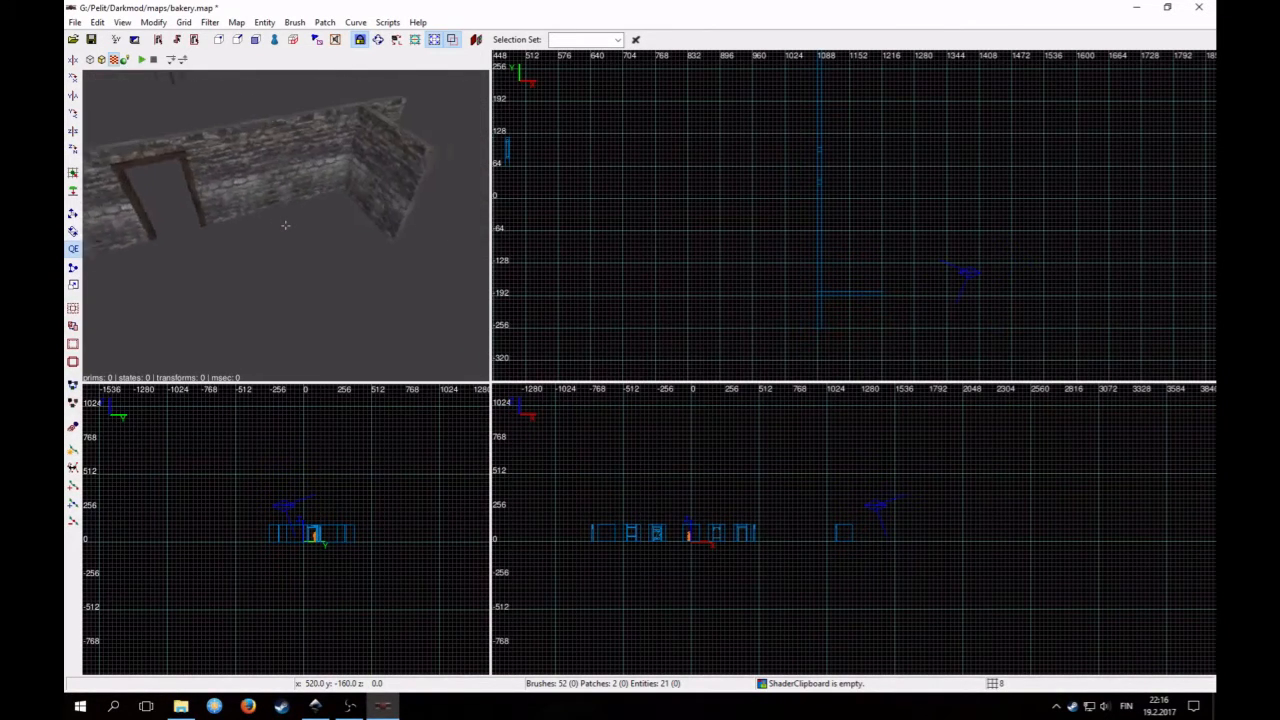
Check the floor plan sketch, then duplicate the arched window wall section and attach it to the y 320 side wall, starting at x 1216
right_click(304, 292)
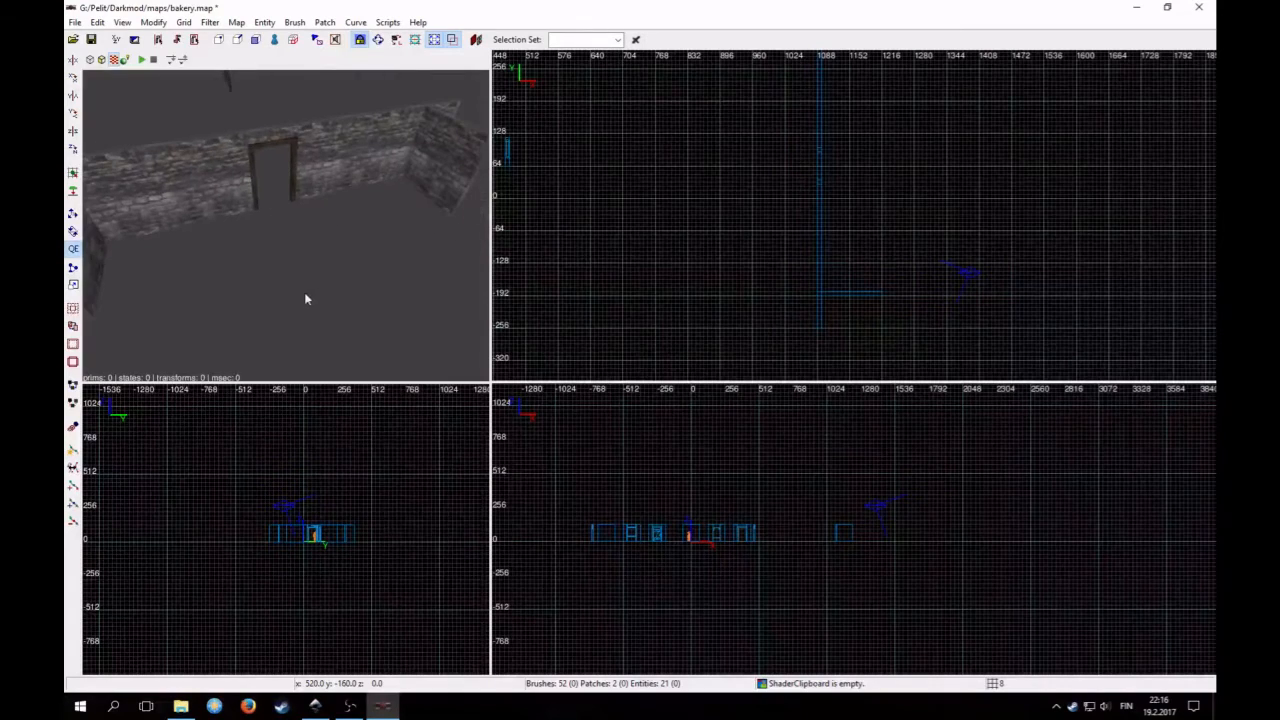
left_click(315, 706)
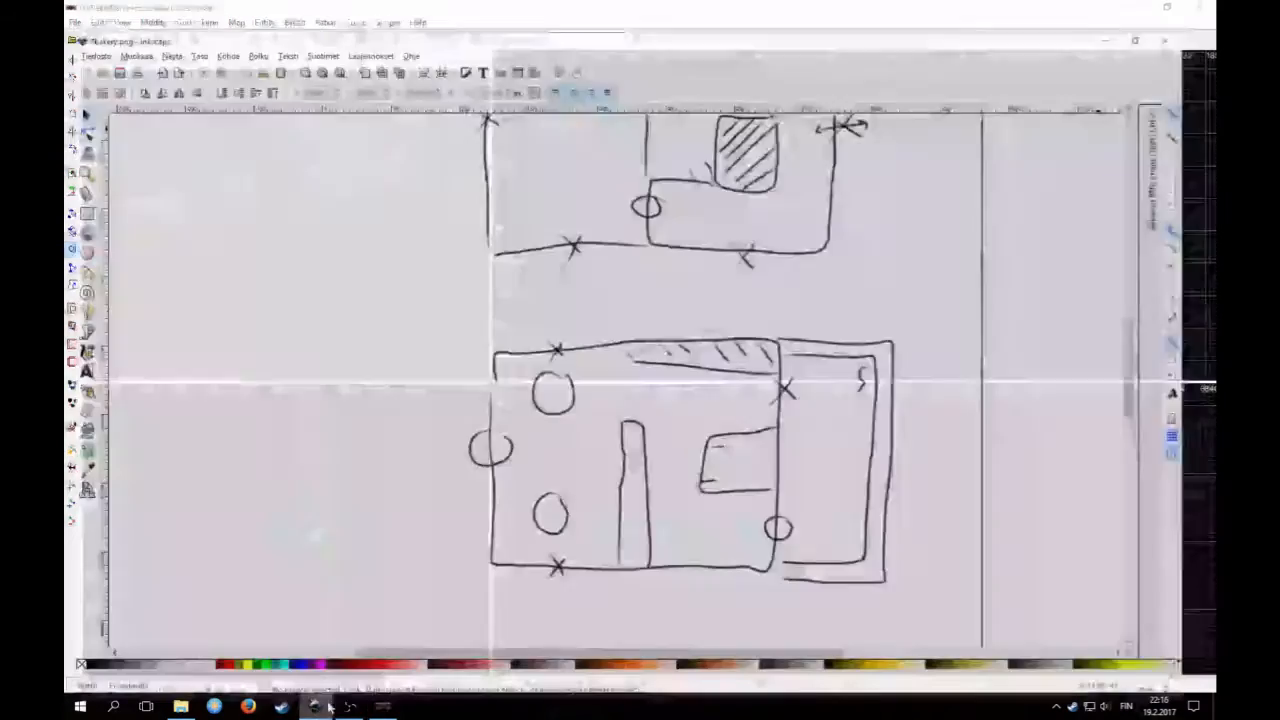
left_click(1136, 9)
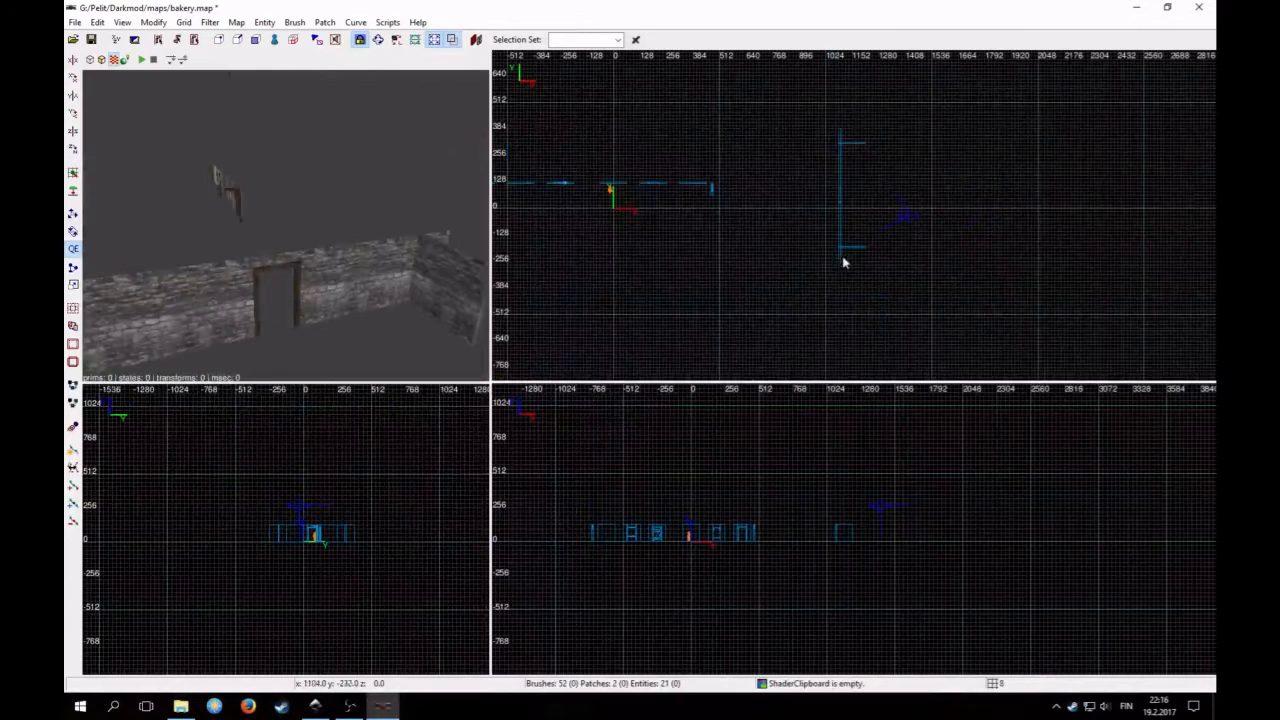
left_click(657, 183, "shift")
right_click_drag(736, 231, 725, 260)
left_click_drag(641, 217, 870, 189)
scroll(848, 218, "up", 6)
right_click_drag(851, 222, 855, 290)
left_click_drag(887, 164, 876, 111)
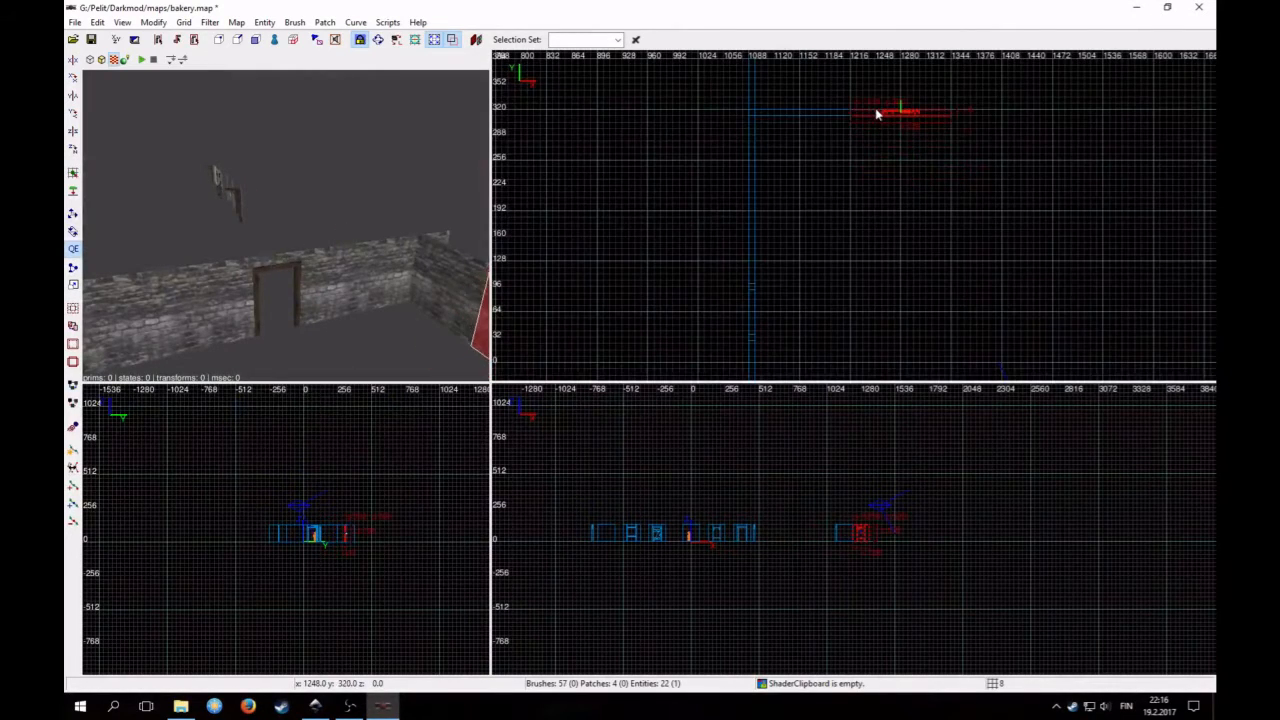
Duplicate the window section onto the opposite side wall at y -192, aligned with that wall's end at x 1216
right_click_drag(285, 255, 313, 262)
scroll(313, 262, "down", 2)
scroll(812, 248, "down", 3)
right_click_drag(811, 248, 674, 199)
key("space")
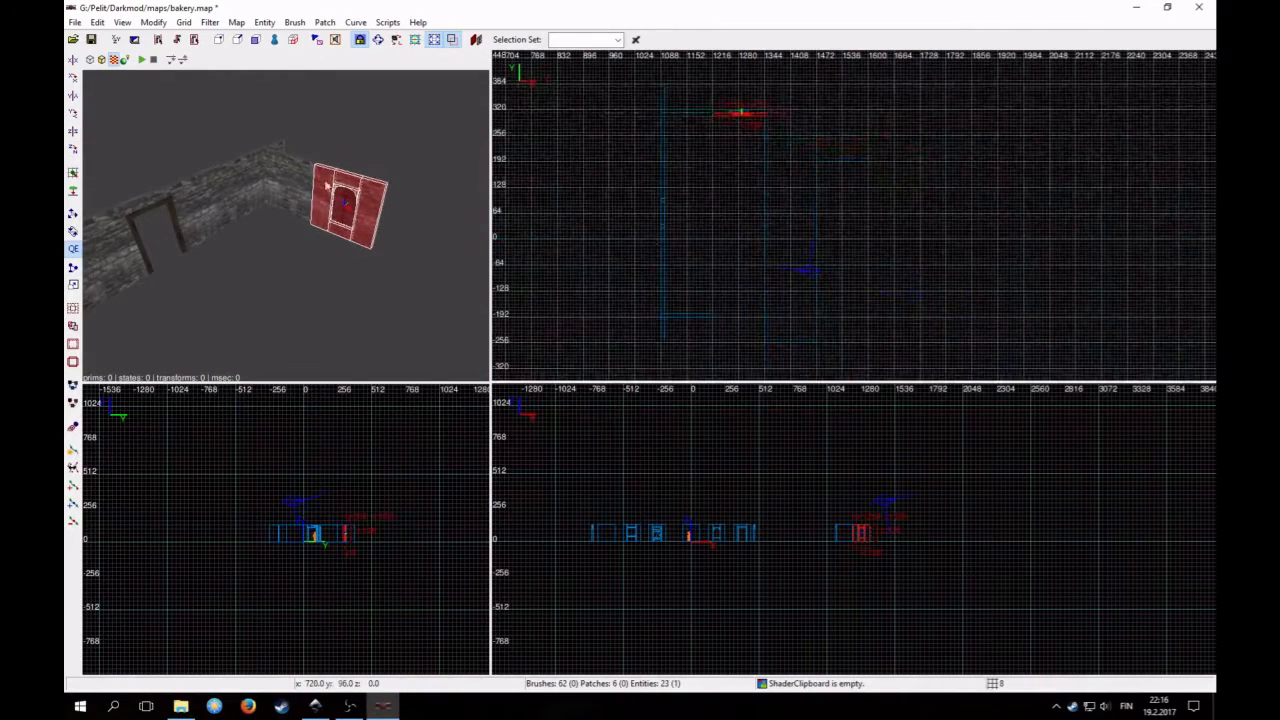
key("bracketleft")
left_click_drag(723, 123, 725, 314)
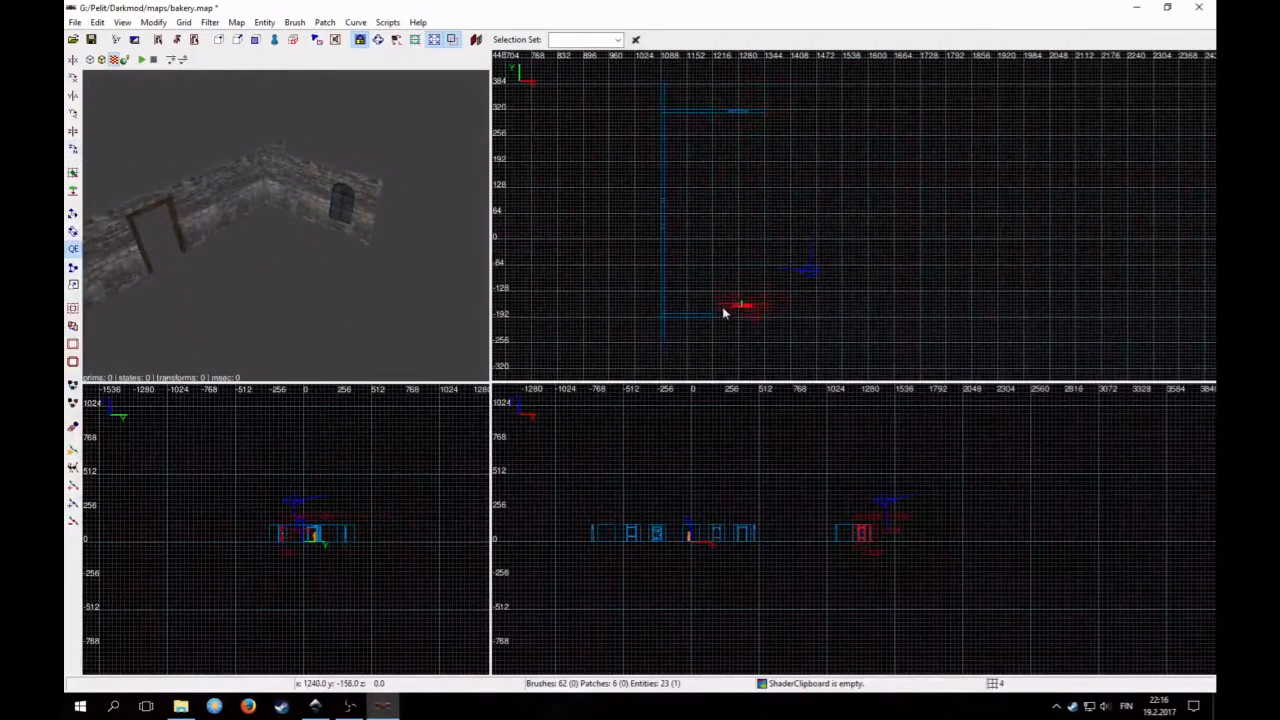
scroll(720, 318, "up", 3)
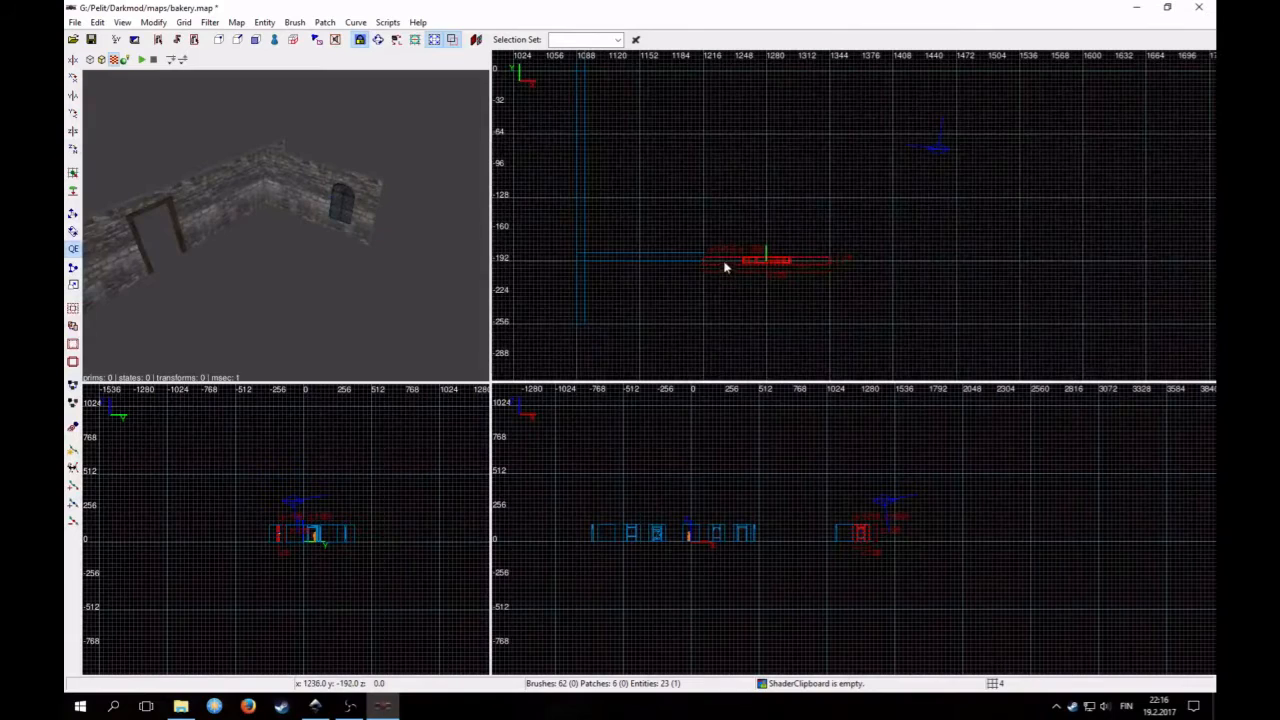
mouse_move(286, 228)
right_mouse_down()
mouse_move(238, 236)
mouse_move(269, 257)
right_mouse_up()
scroll(238, 236, "down", 1)
key("Escape")
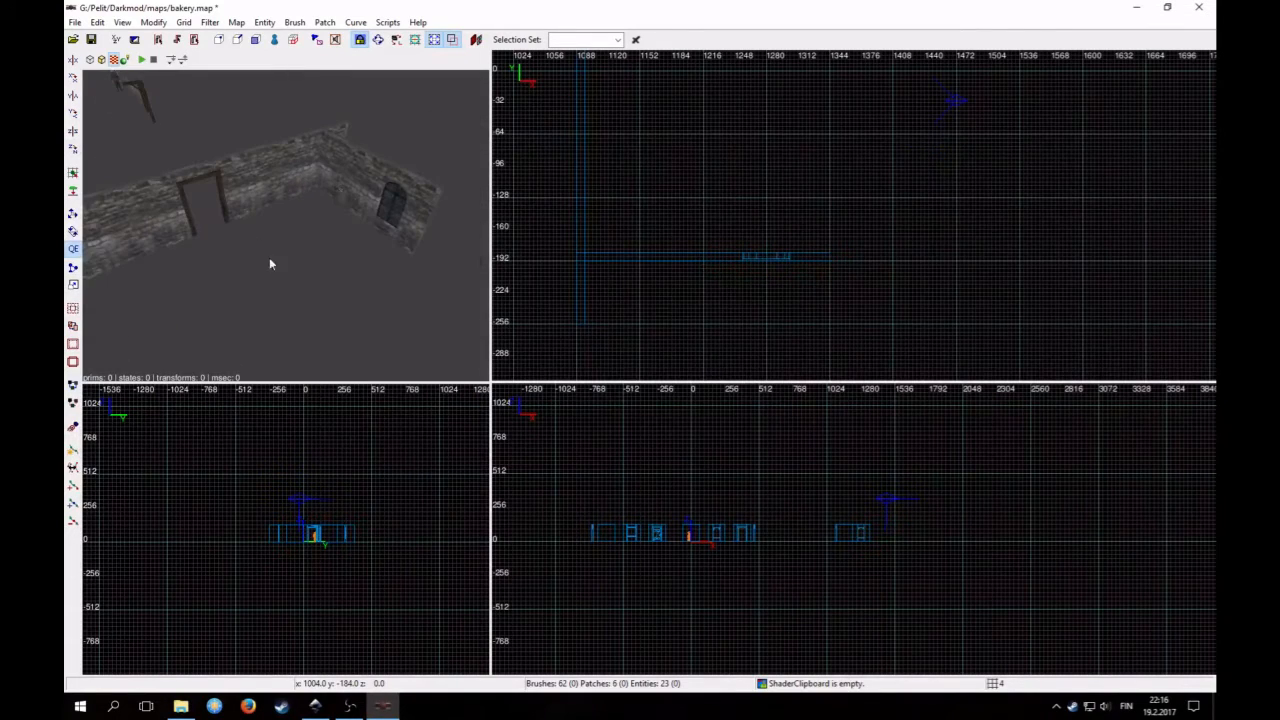
Duplicate the plain section of the y 320 side wall and place the copy after the window section, from x 1344 to 1472
left_click(338, 186, "shift")
scroll(774, 323, "down", 2)
scroll(754, 272, "down", 2)
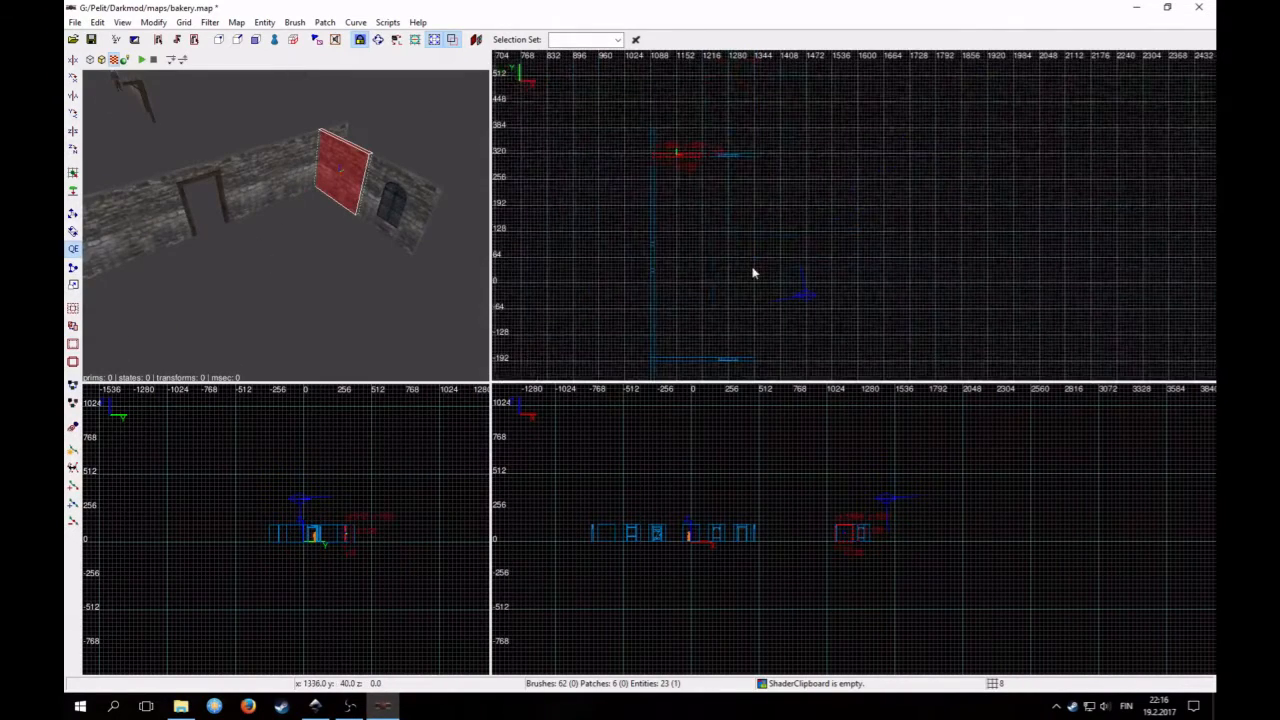
scroll(682, 227, "up", 3)
right_click_drag(554, 141, 554, 206)
key("space")
mouse_move(534, 164)
left_mouse_down()
mouse_move(637, 177)
mouse_move(737, 165)
left_mouse_up()
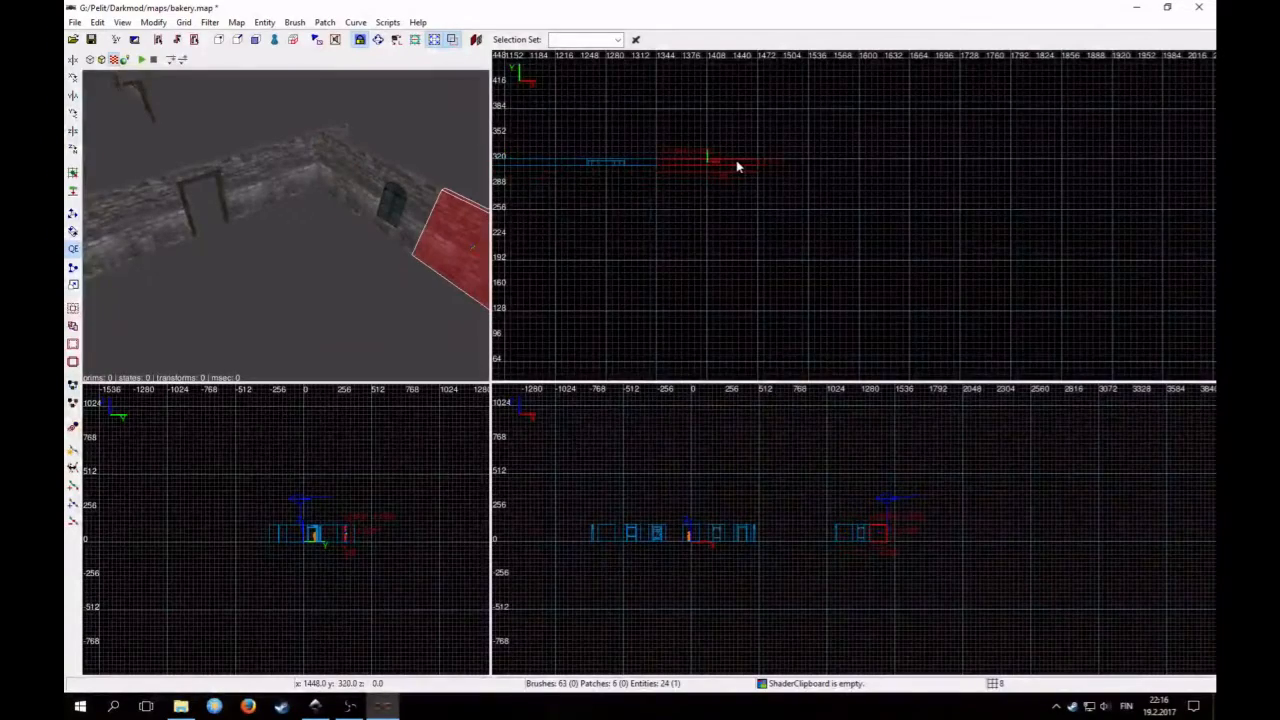
Compare with the floor plan sketch and extend the y 320 side wall with two more plain sections to x 1728
right_click_drag(756, 201, 699, 205)
left_click(315, 706)
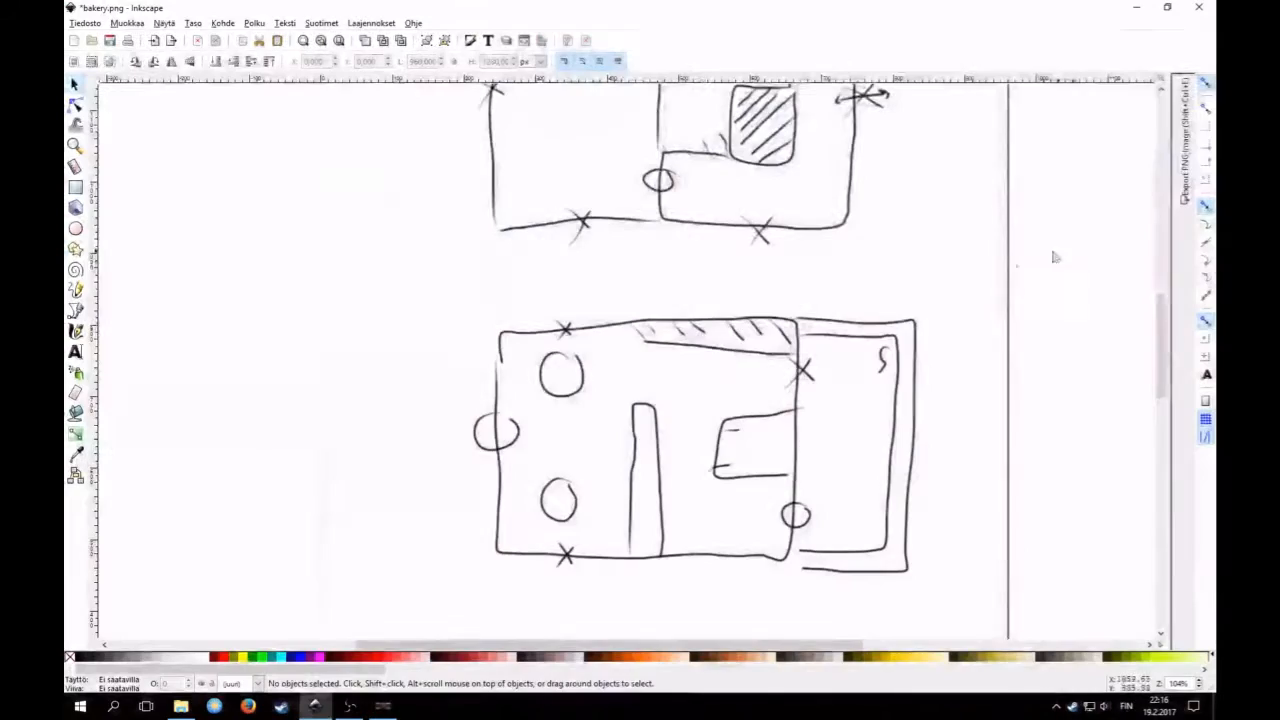
left_click(1133, 10)
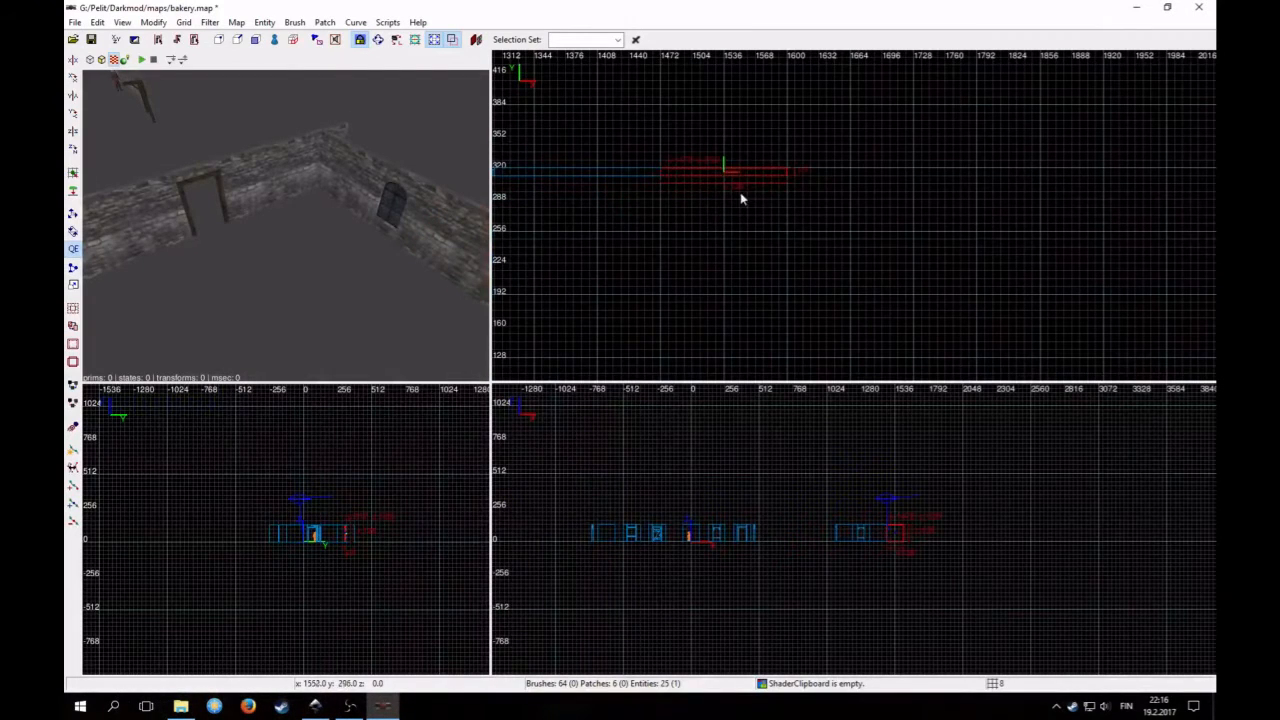
right_click(285, 225)
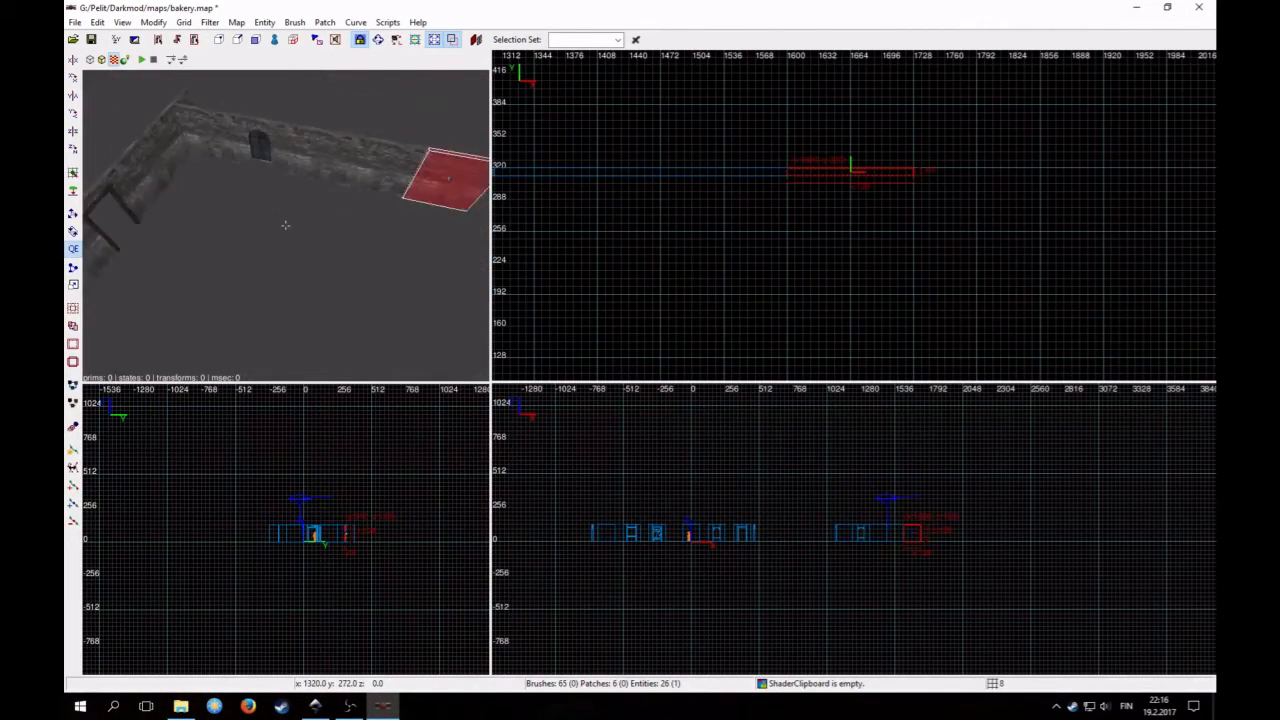
right_click(285, 225)
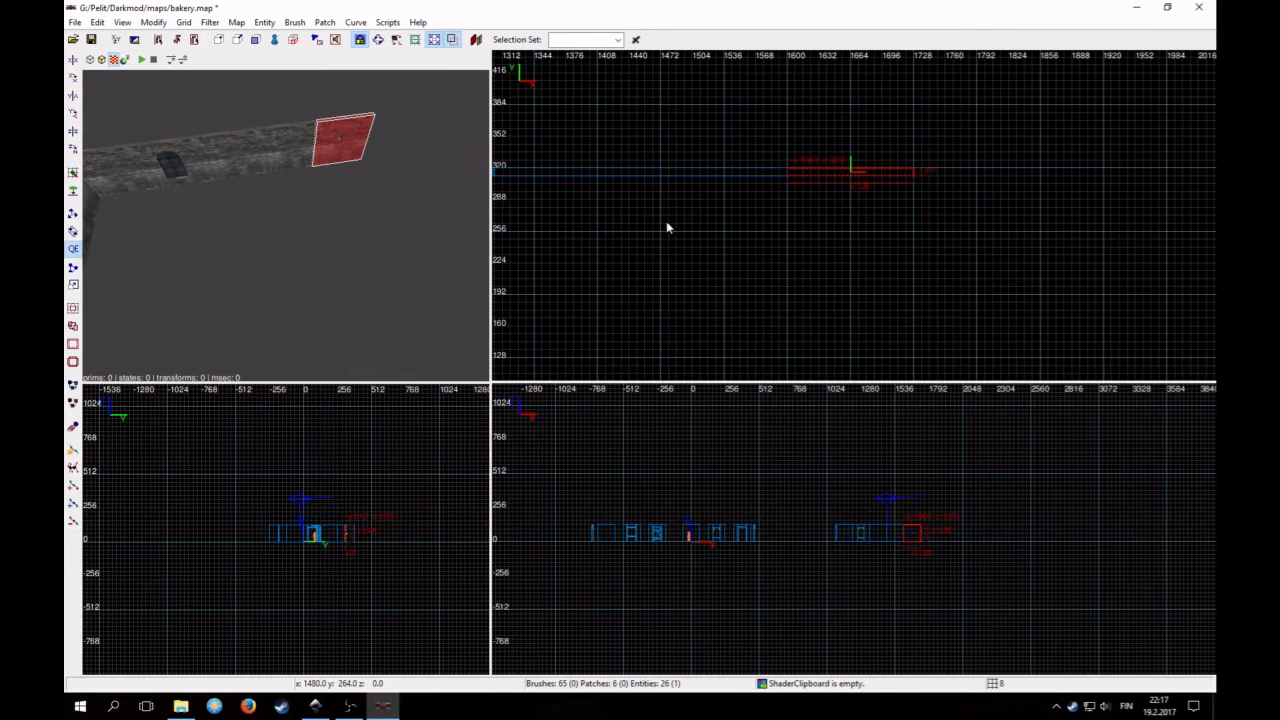
Duplicate the last plain section, rotate it 90 degrees about Z, and place it at the x 1728 corner, from y 320 to 192
right_click_drag(667, 223, 662, 241)
scroll(666, 249, "up", 1)
key("space")
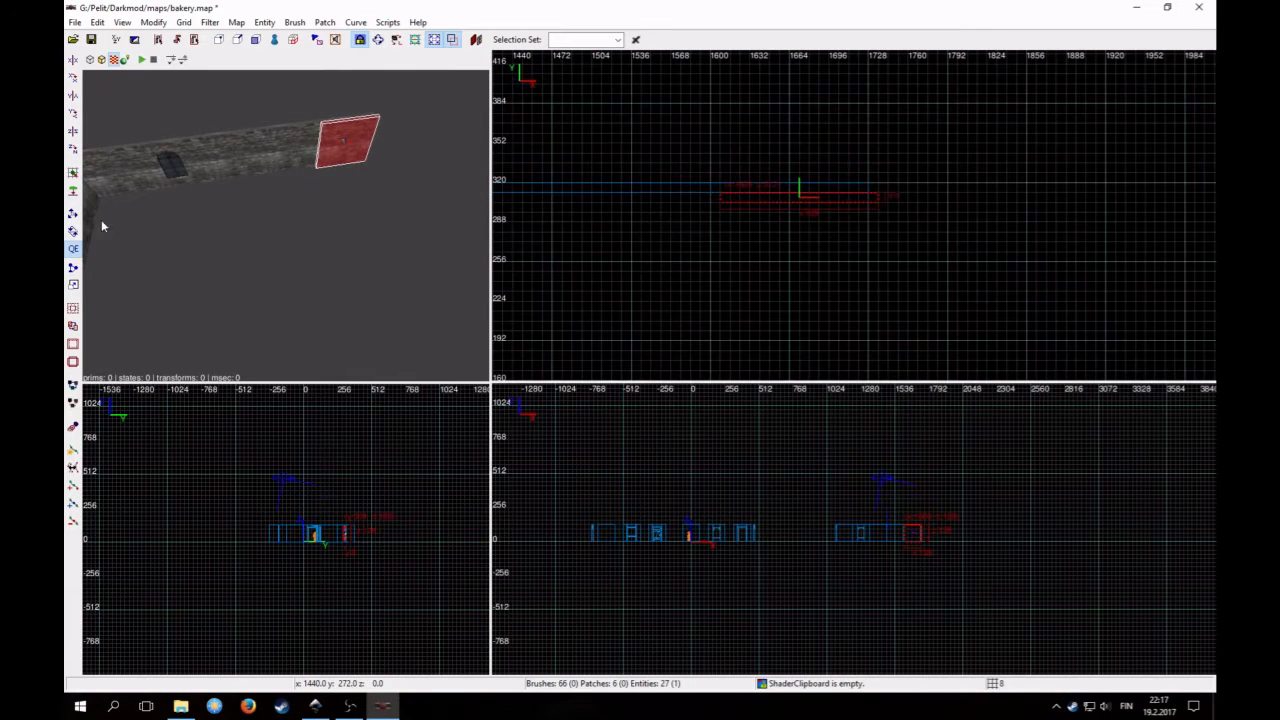
left_click(75, 153)
left_click_drag(803, 168, 866, 226)
key("3")
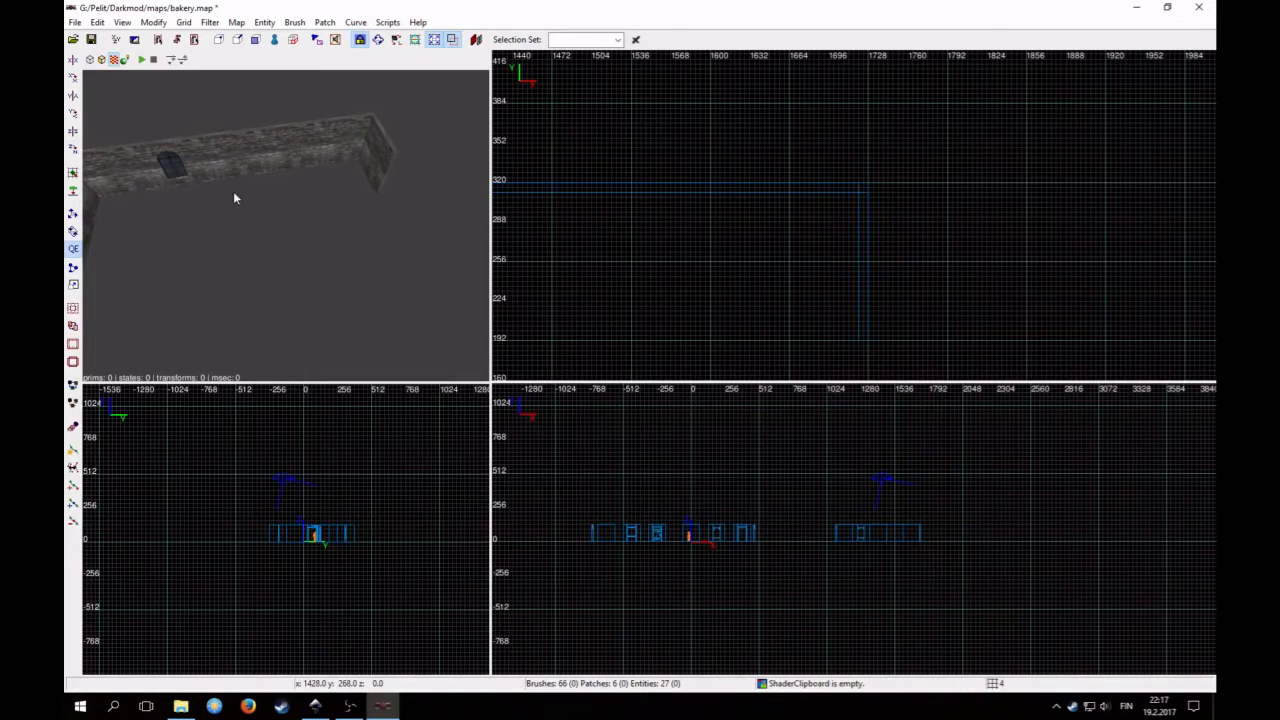
Duplicate the window section, rotate it 90 degrees about Z, and add it to the x 1728 wall from y 192 to 64
left_click(173, 166, "shift")
scroll(800, 323, "down", 3)
right_click_drag(800, 323, 782, 248)
key("4")
key("space")
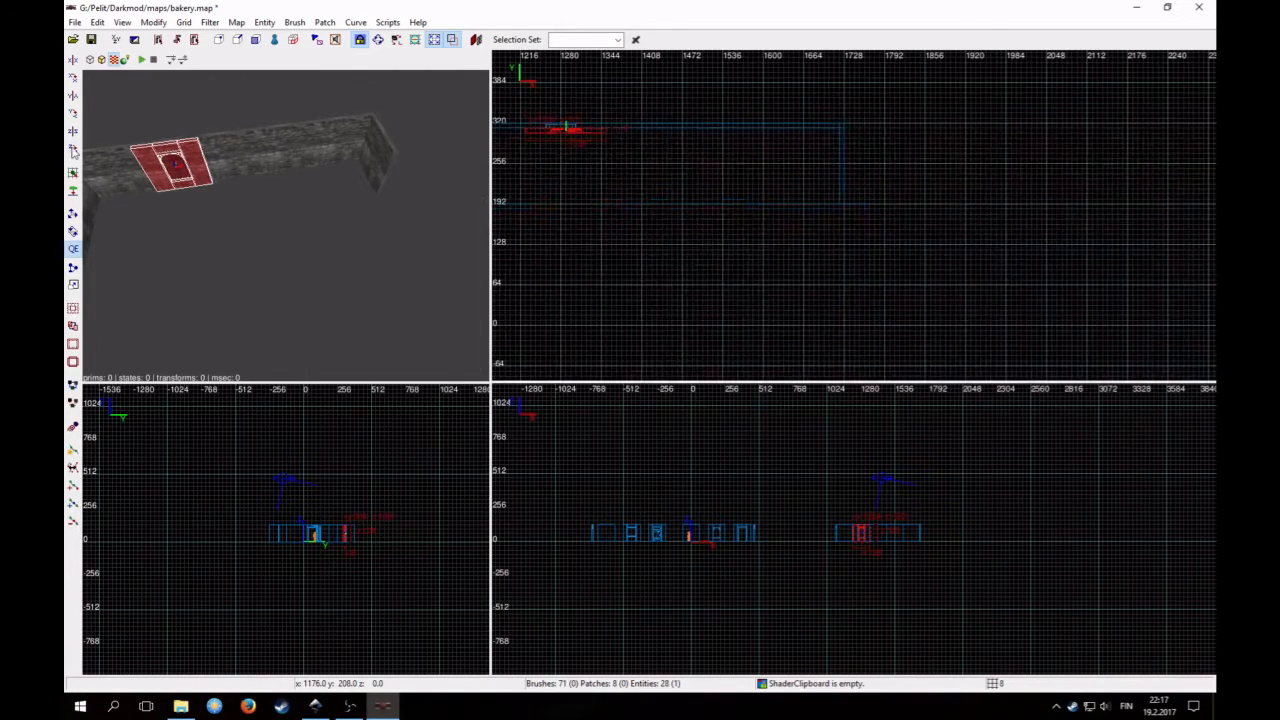
left_click(73, 152)
mouse_move(570, 136)
left_mouse_down()
mouse_move(877, 249)
mouse_move(846, 249)
left_mouse_up()
key("Escape")
Duplicate the plain section of the x 1728 wall to span y 64 to -64, and delete the surplus copy
right_click_drag(406, 243, 343, 246)
left_click(338, 168, "shift")
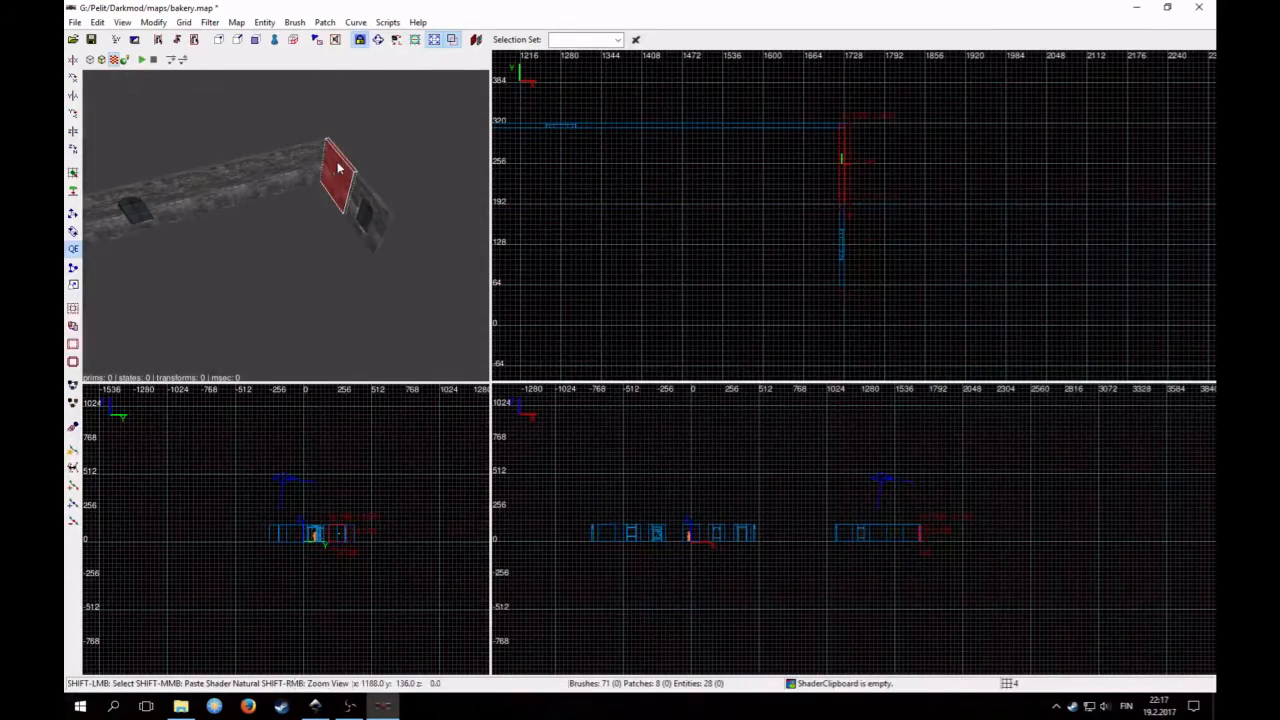
scroll(912, 208, "down", 3)
left_click_drag(862, 157, 857, 237)
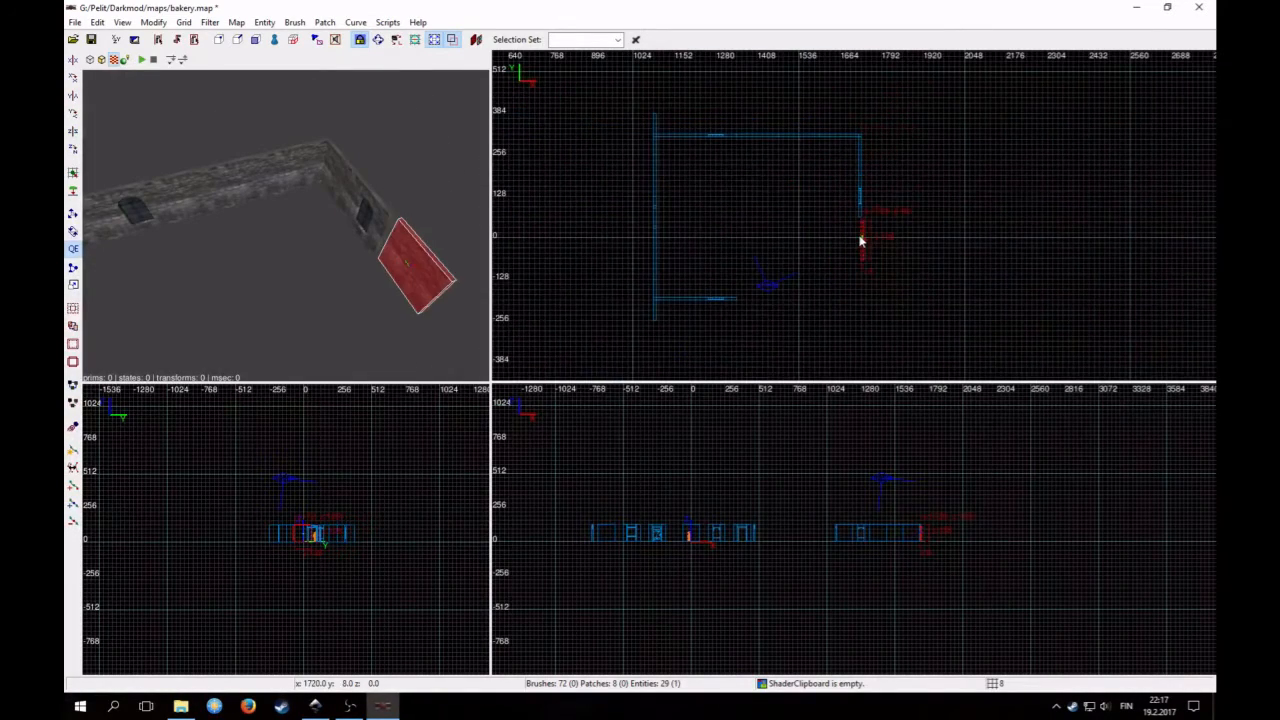
scroll(880, 249, "up", 5)
scroll(873, 280, "down", 3)
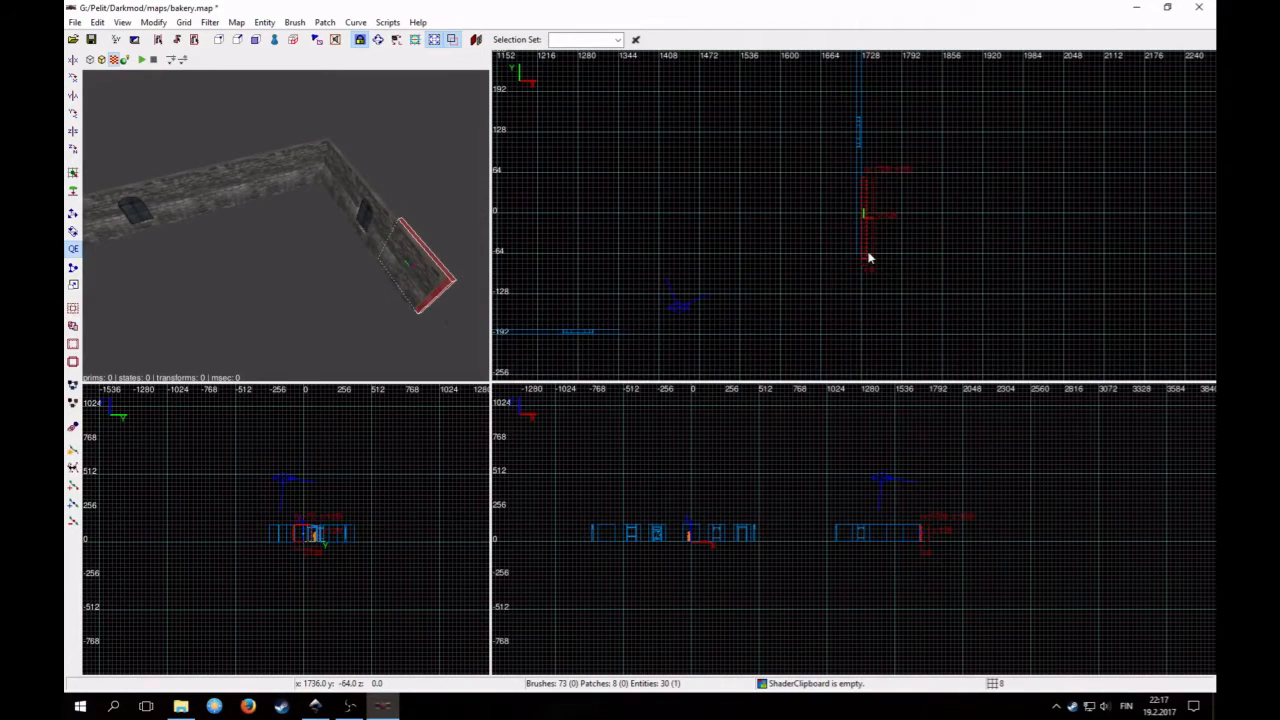
key("BackSpace")
Duplicate the doorway section from the x 1088 wall and place the copy on the x 1728 wall, from y -64 to -192
right_click(303, 243)
right_click(303, 245)
left_click(279, 195, "shift")
scroll(653, 250, "down", 1)
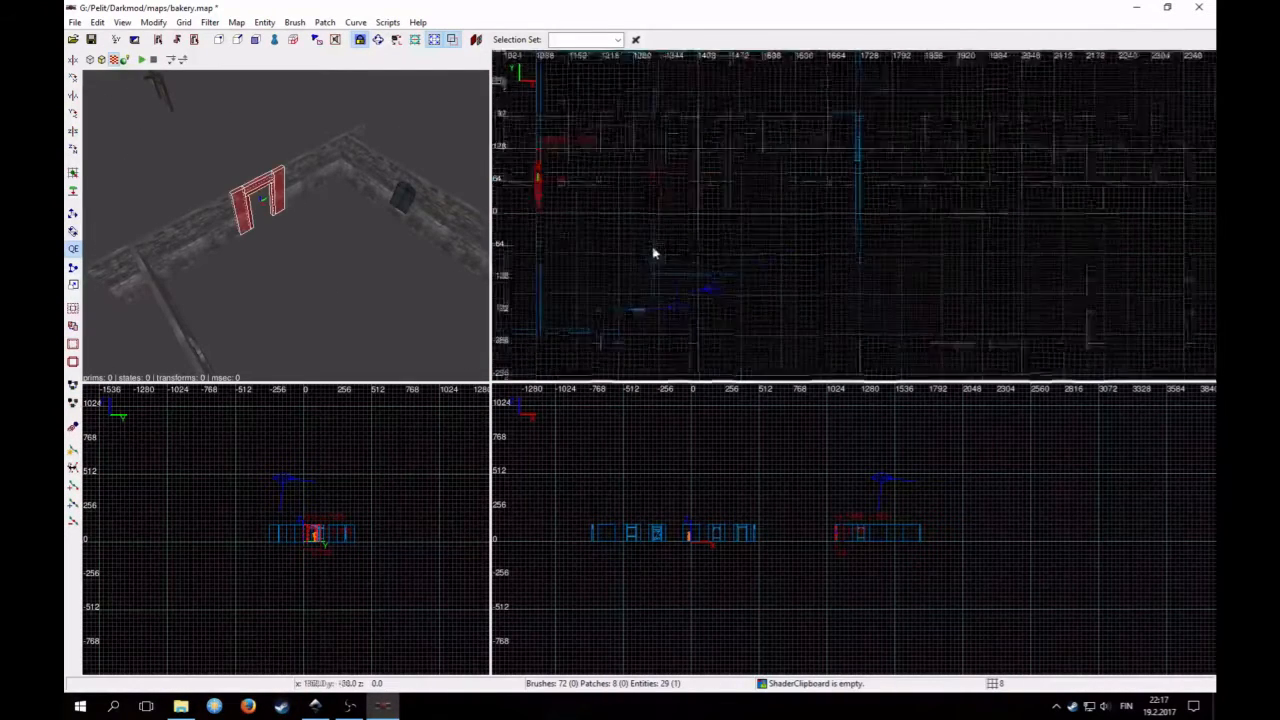
scroll(653, 250, "down", 3)
key("space")
left_click_drag(696, 199, 864, 270)
scroll(864, 270, "up", 4)
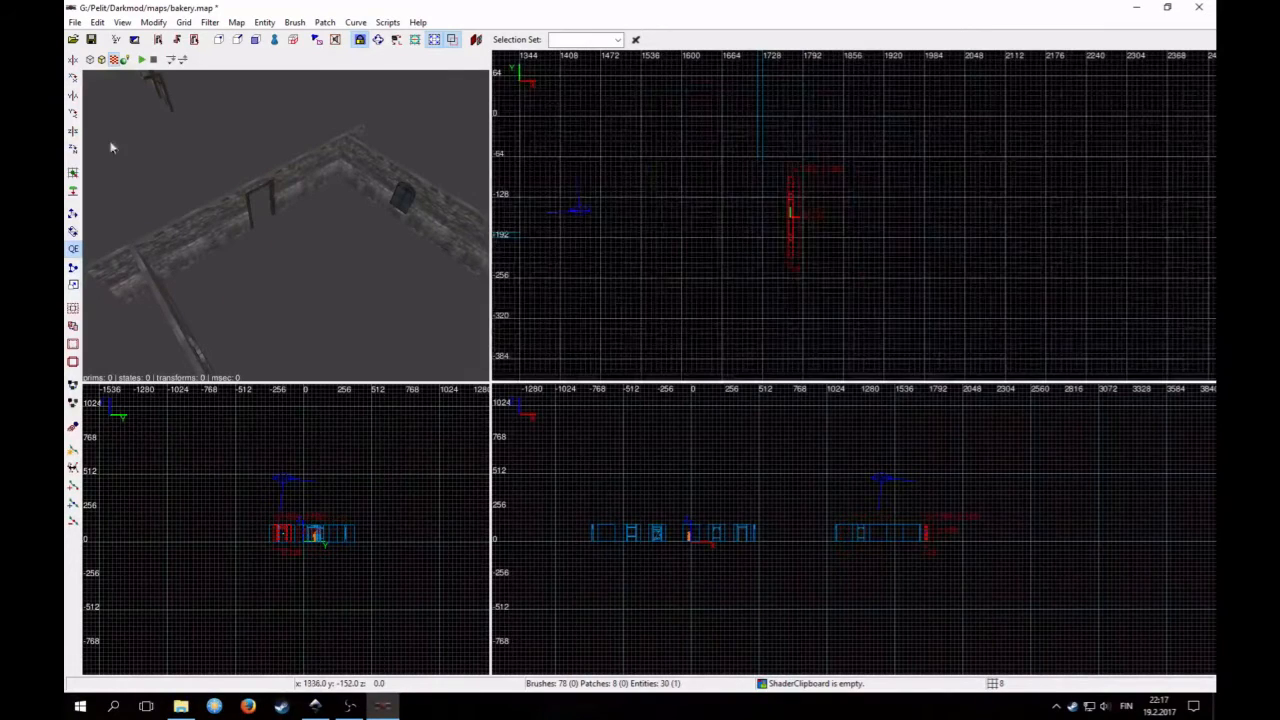
scroll(793, 195, "up", 3)
key("3")
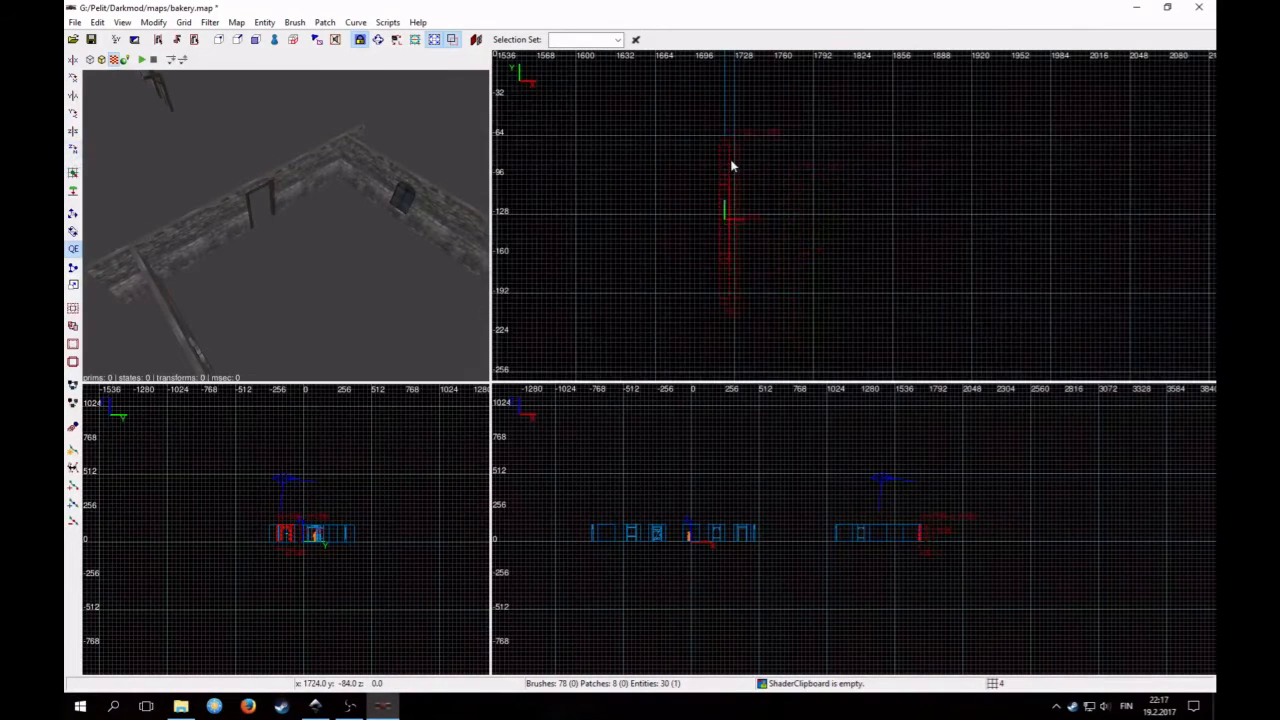
key("Escape")
Close the y -192 side wall by placing three duplicates of its plain section from x 1344 to 1728
right_click(305, 177)
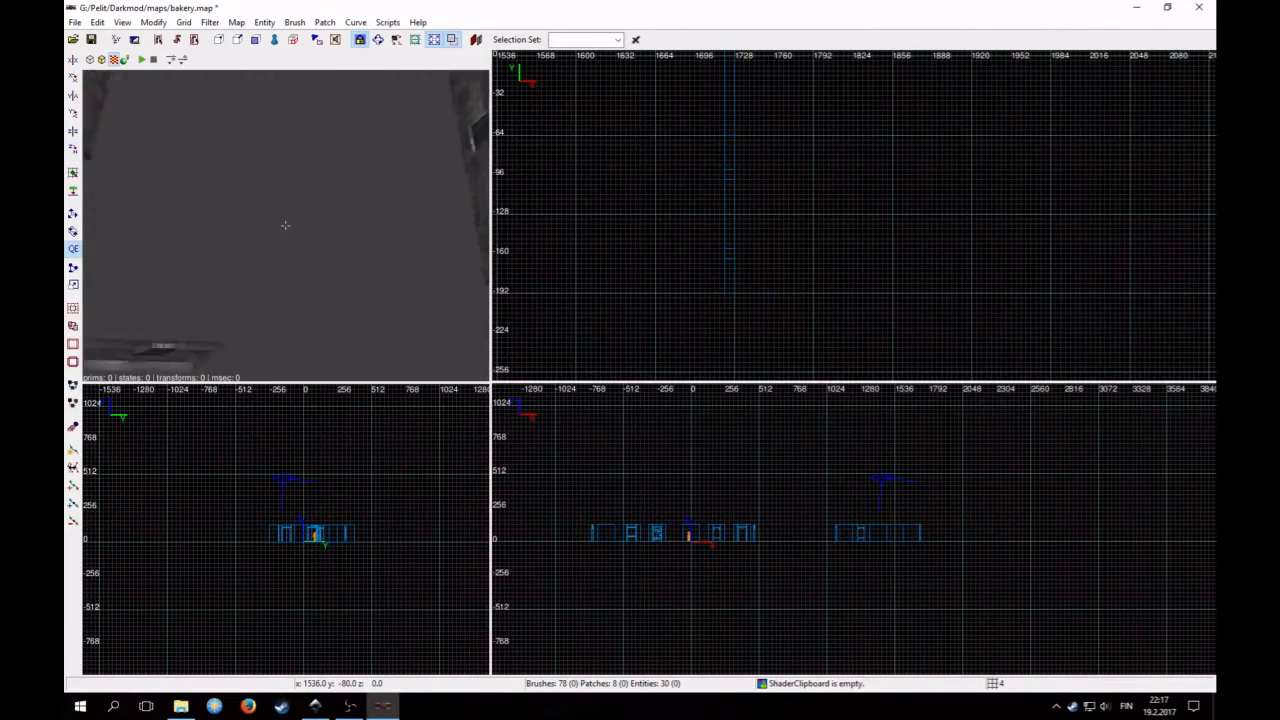
right_click(310, 203)
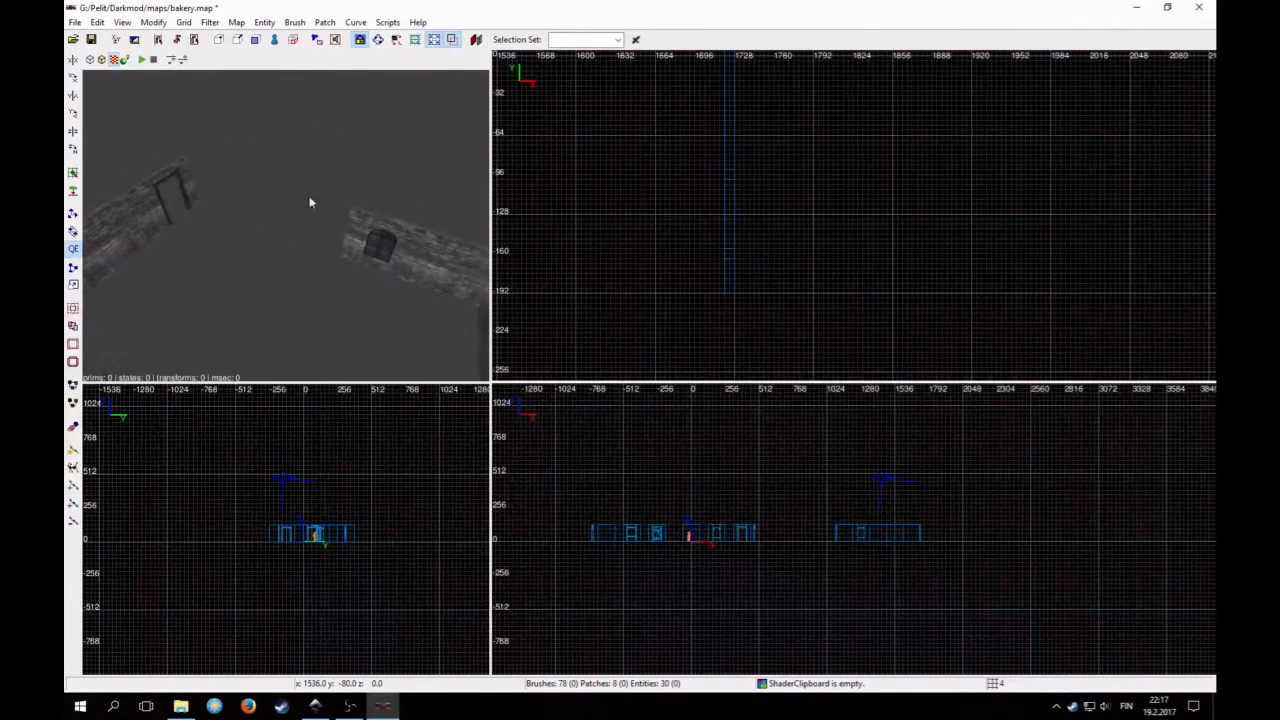
left_click(457, 271, "shift")
scroll(766, 269, "down", 3)
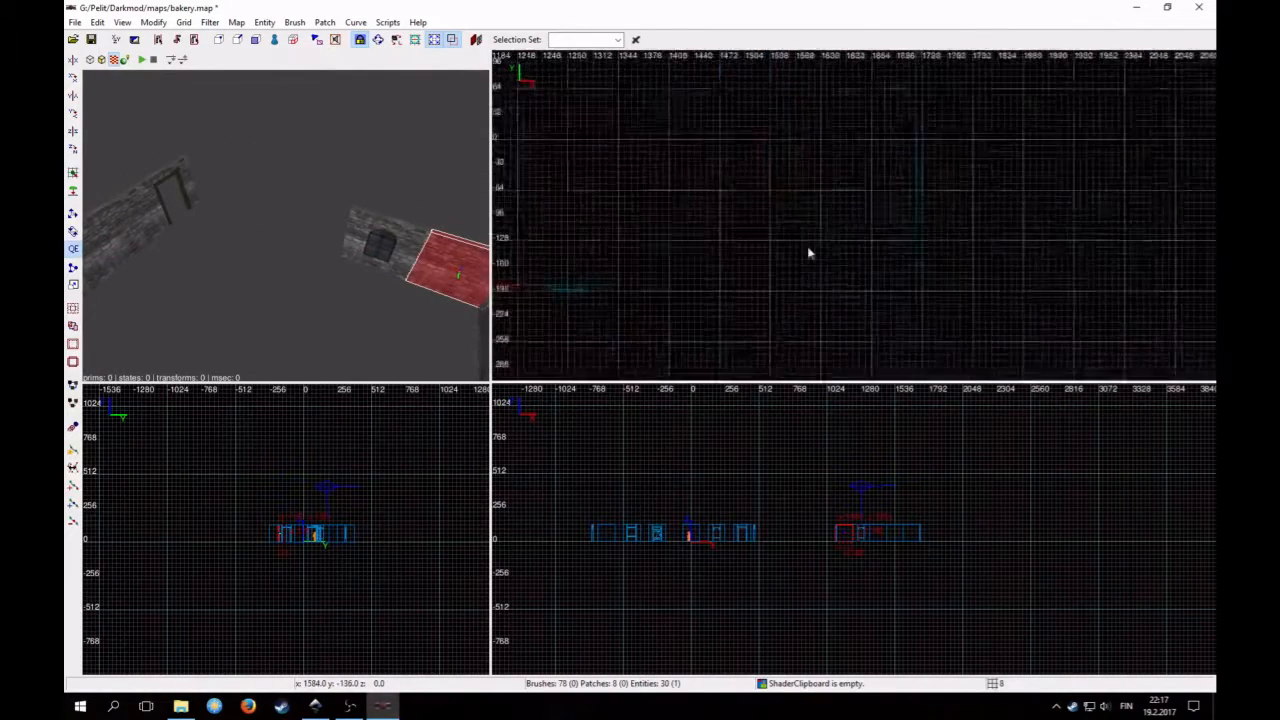
key("space")
left_click_drag(610, 271, 862, 262)
key("space")
key("space")
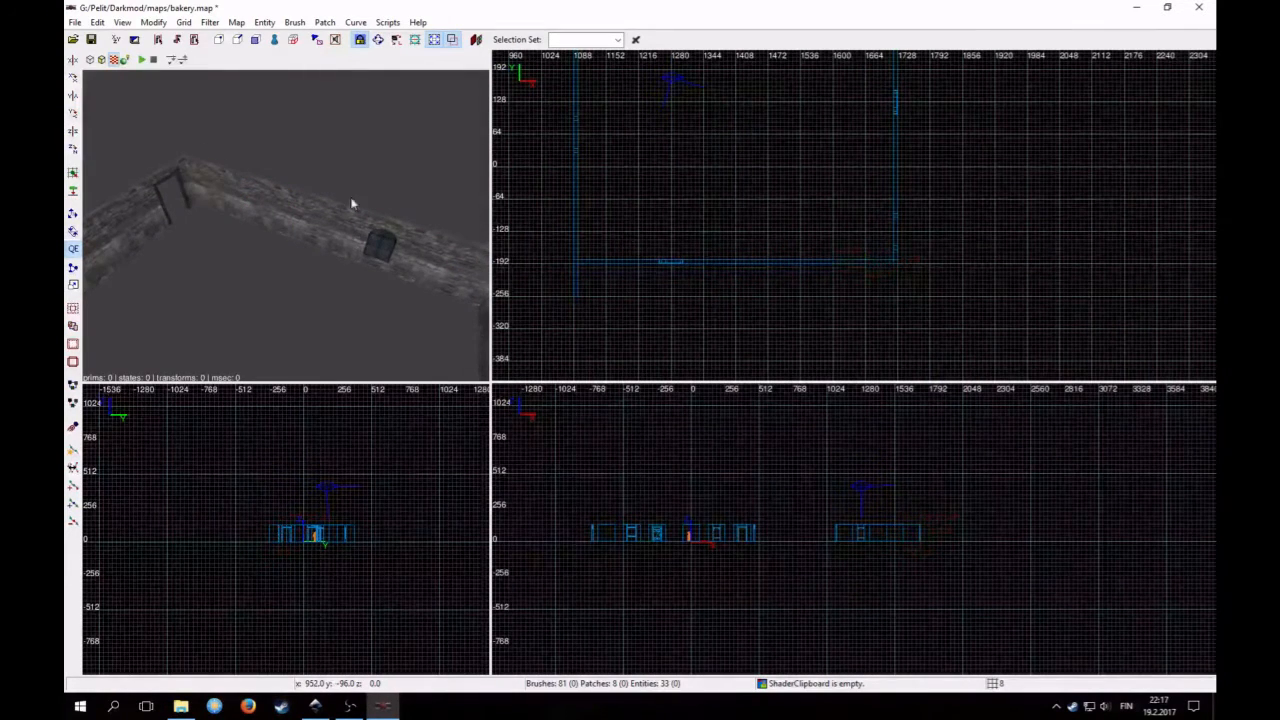
Examine the outer wall enclosure from several angles in the 3D view and in the top view
right_click(351, 203)
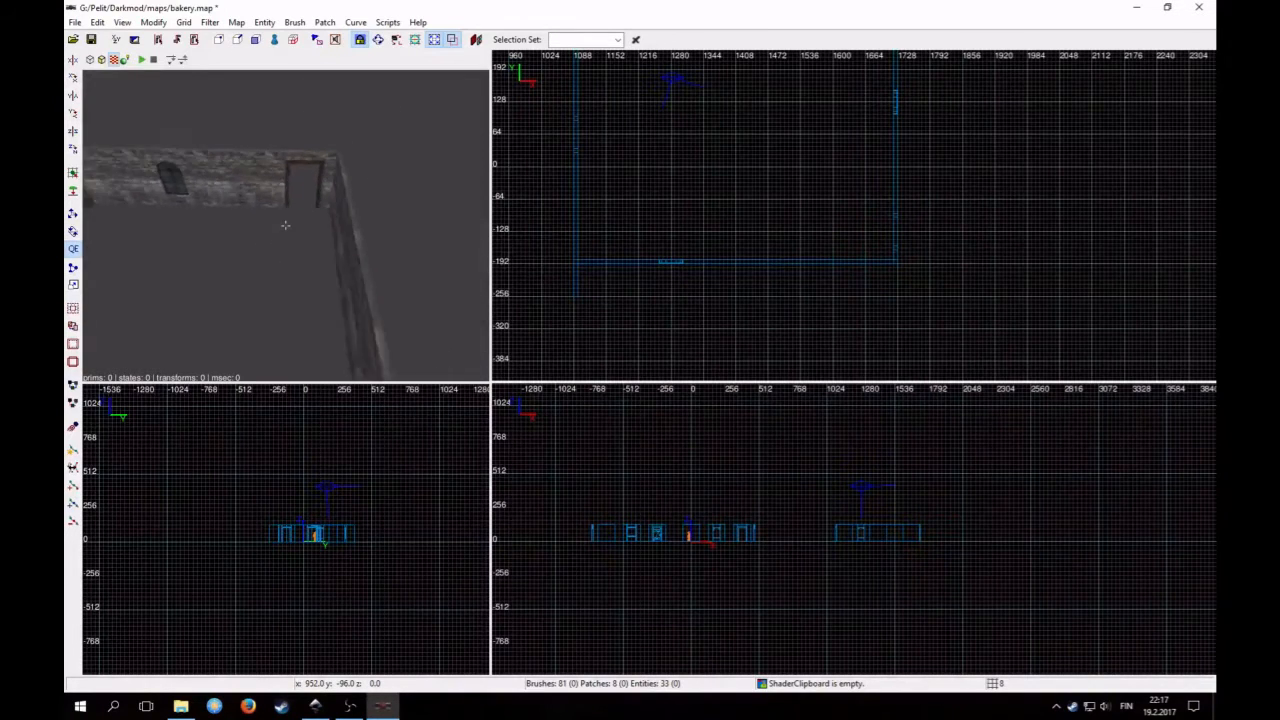
key("Up")
key("Down")
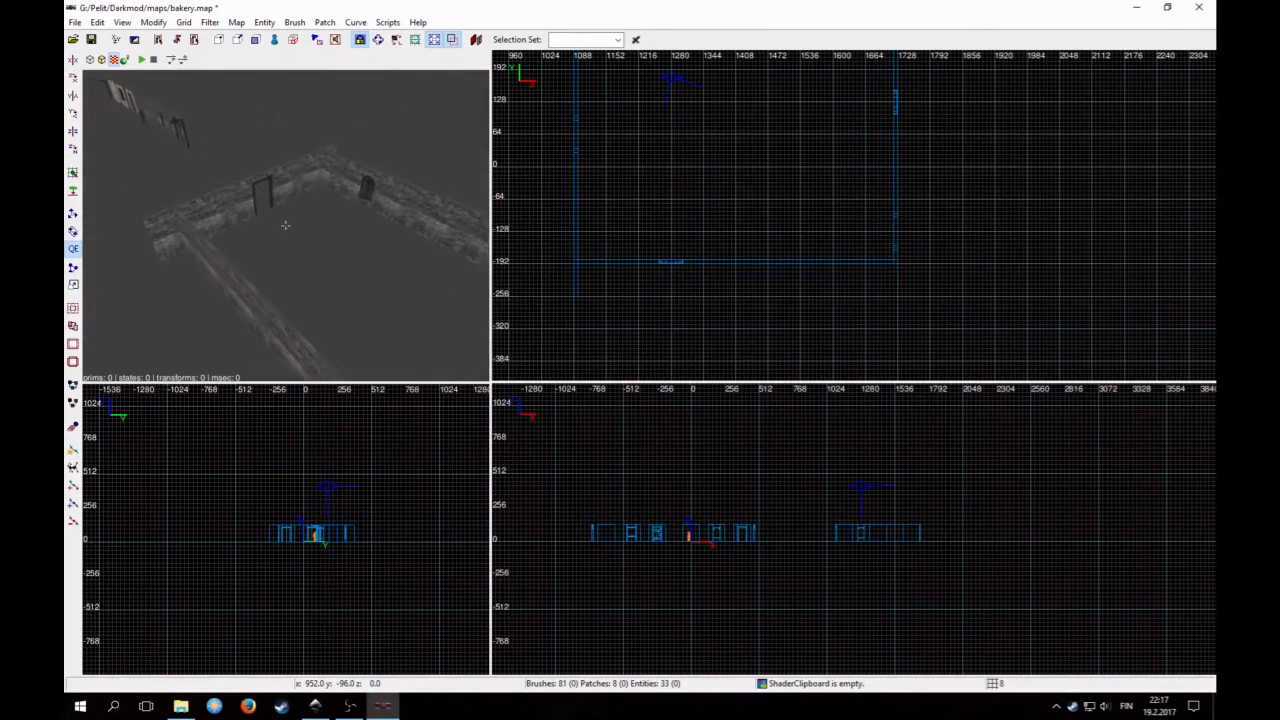
key("Up")
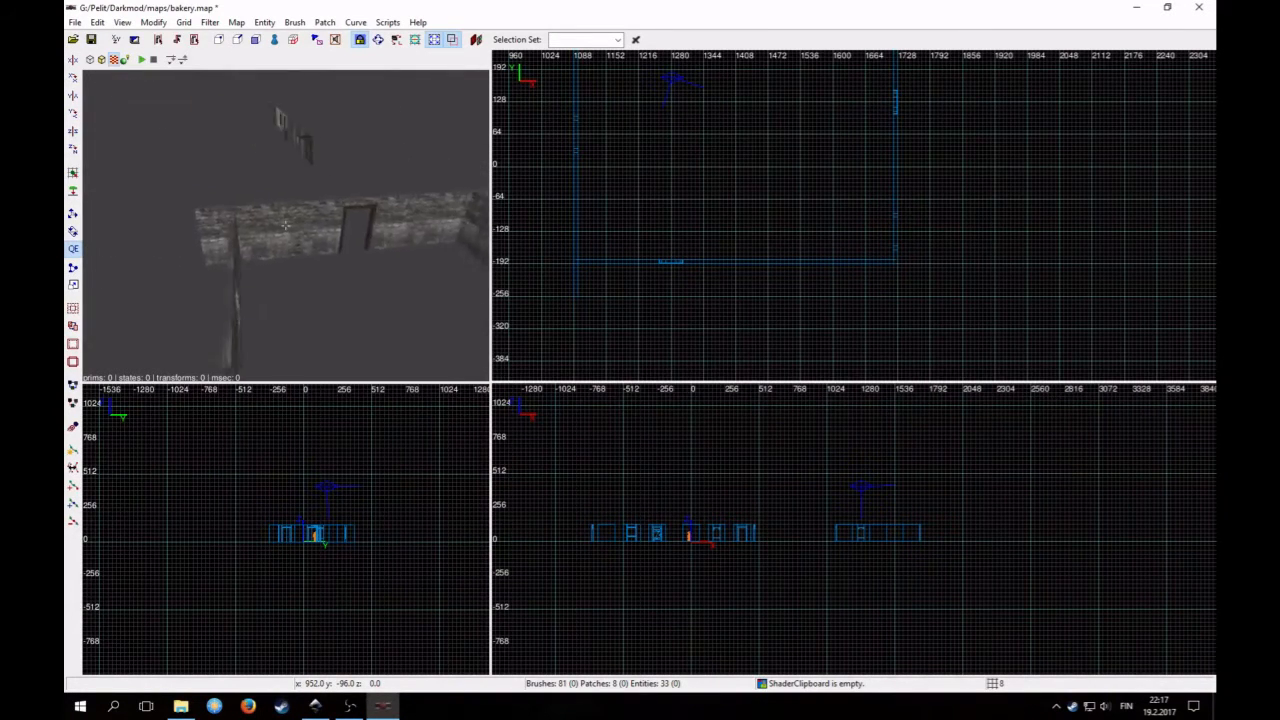
right_click(321, 209)
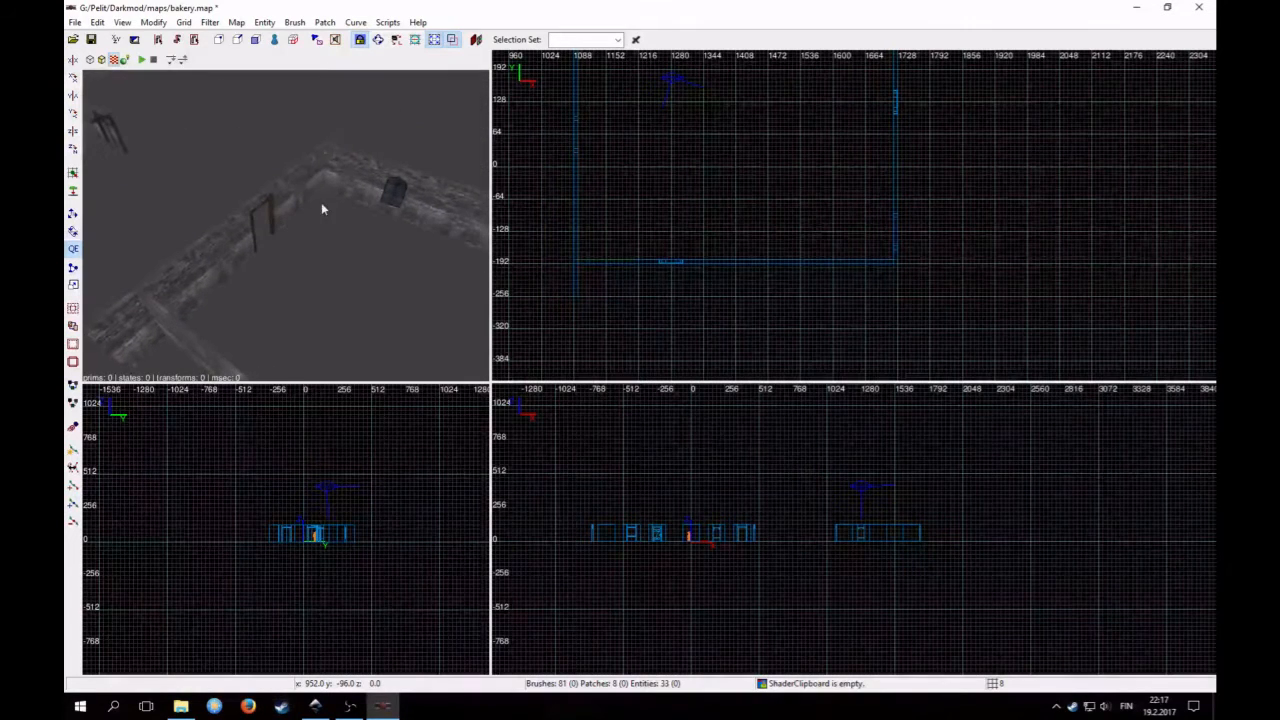
scroll(697, 216, "down", 4)
scroll(726, 209, "up", 1)
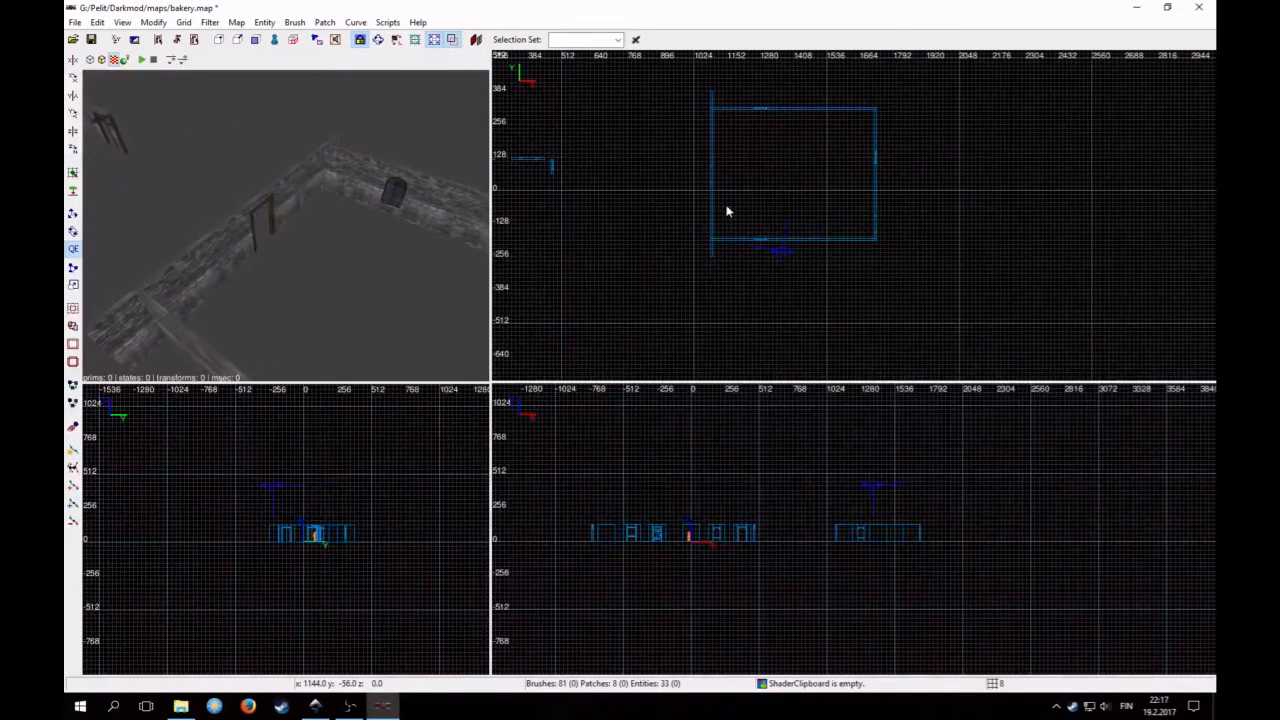
right_click_drag(666, 203, 793, 252)
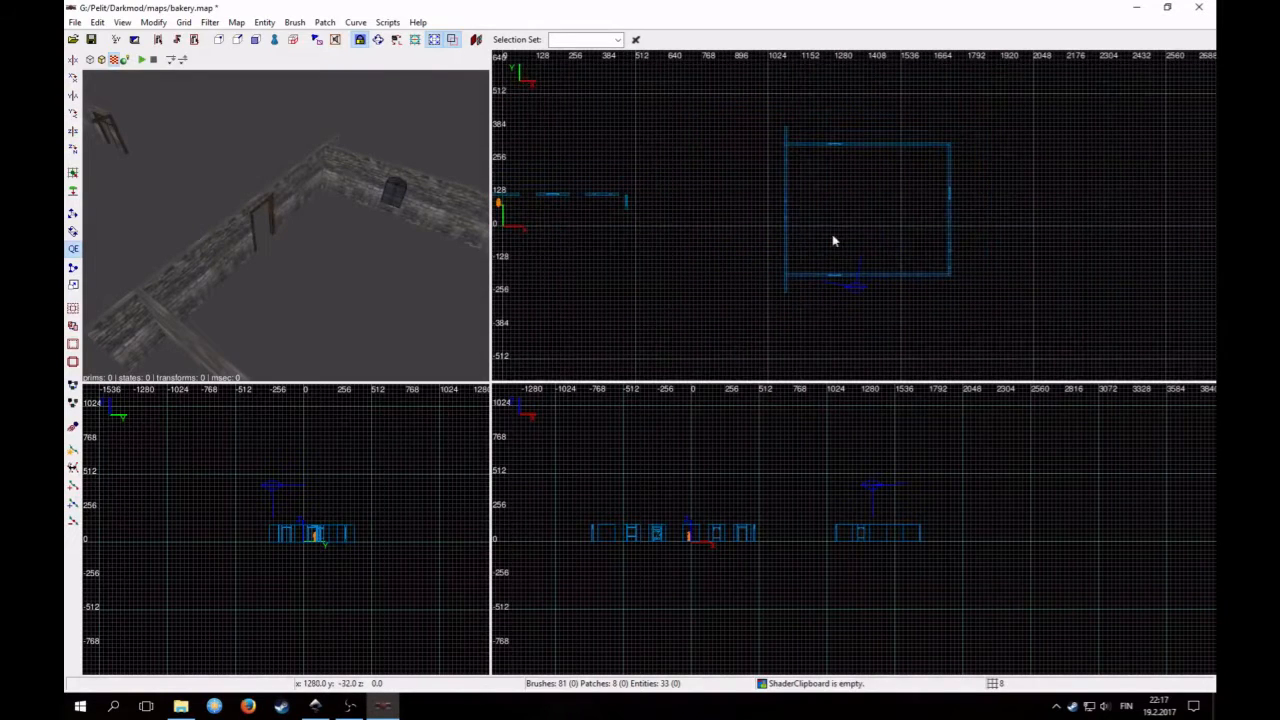
left_click(295, 199, "shift")
right_click(356, 226)
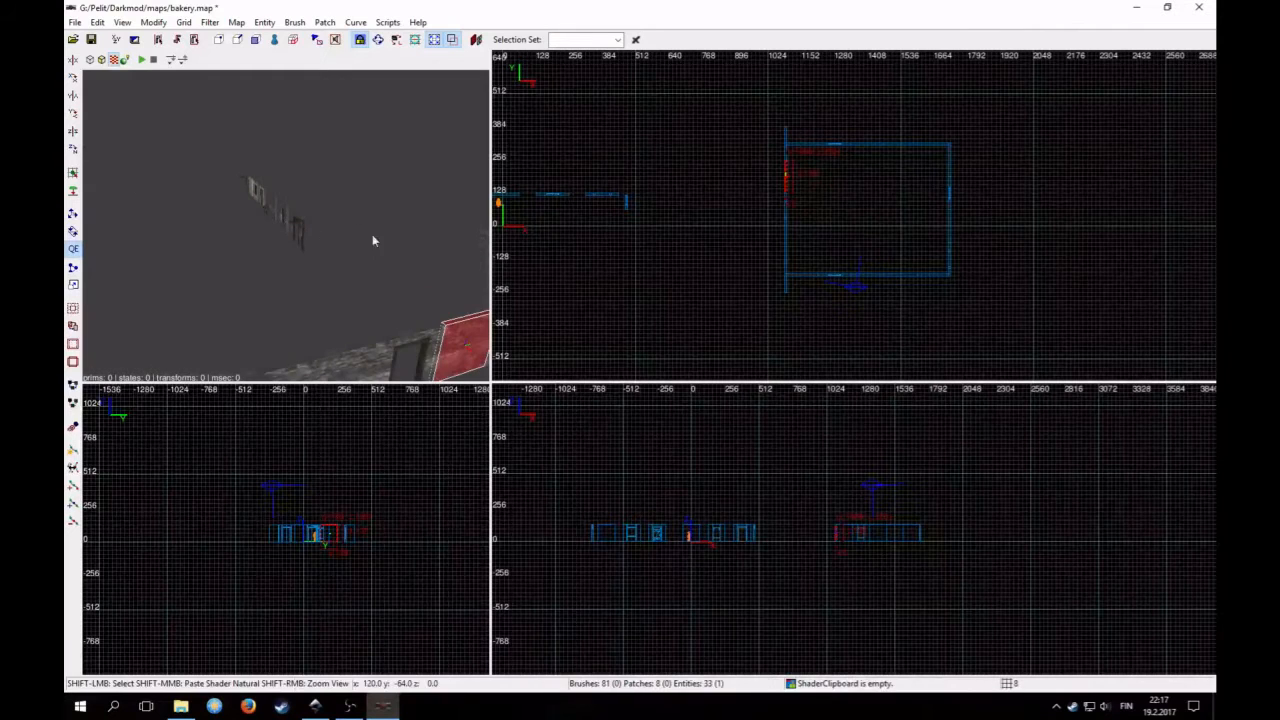
key("Escape")
right_click_drag(802, 235, 799, 252)
scroll(800, 250, "up", 1)
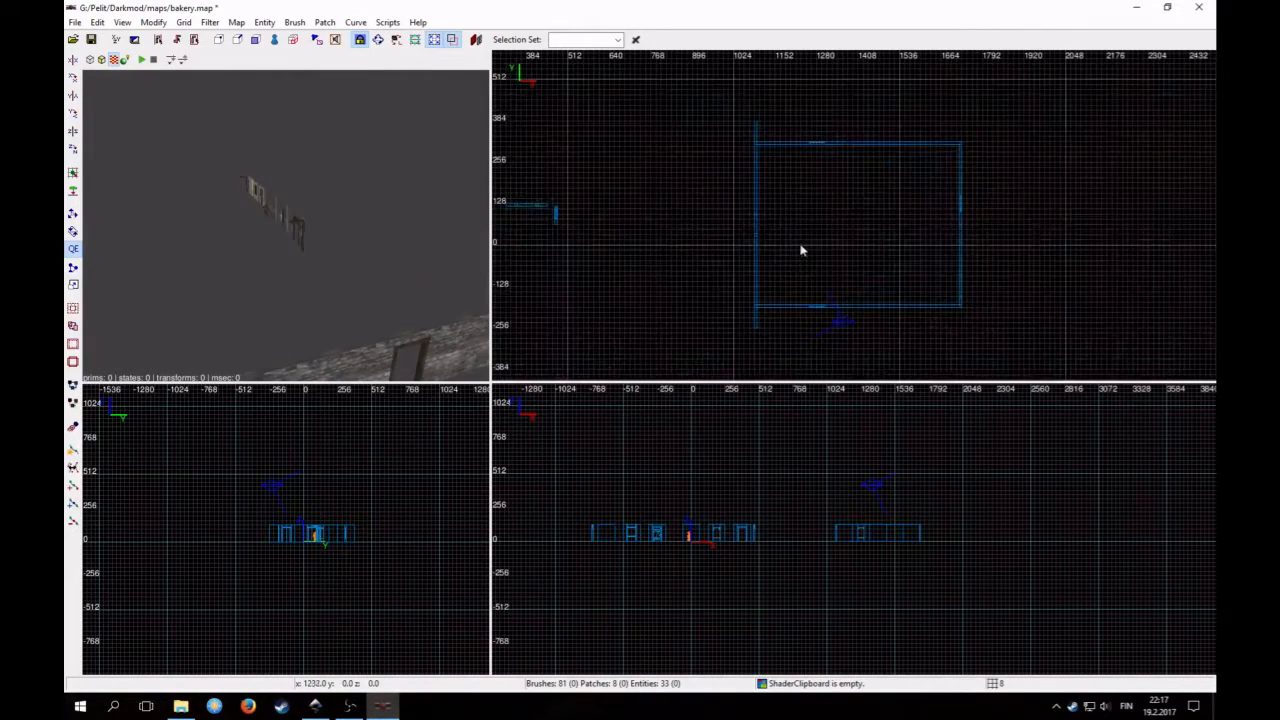
scroll(736, 165, "up", 1)
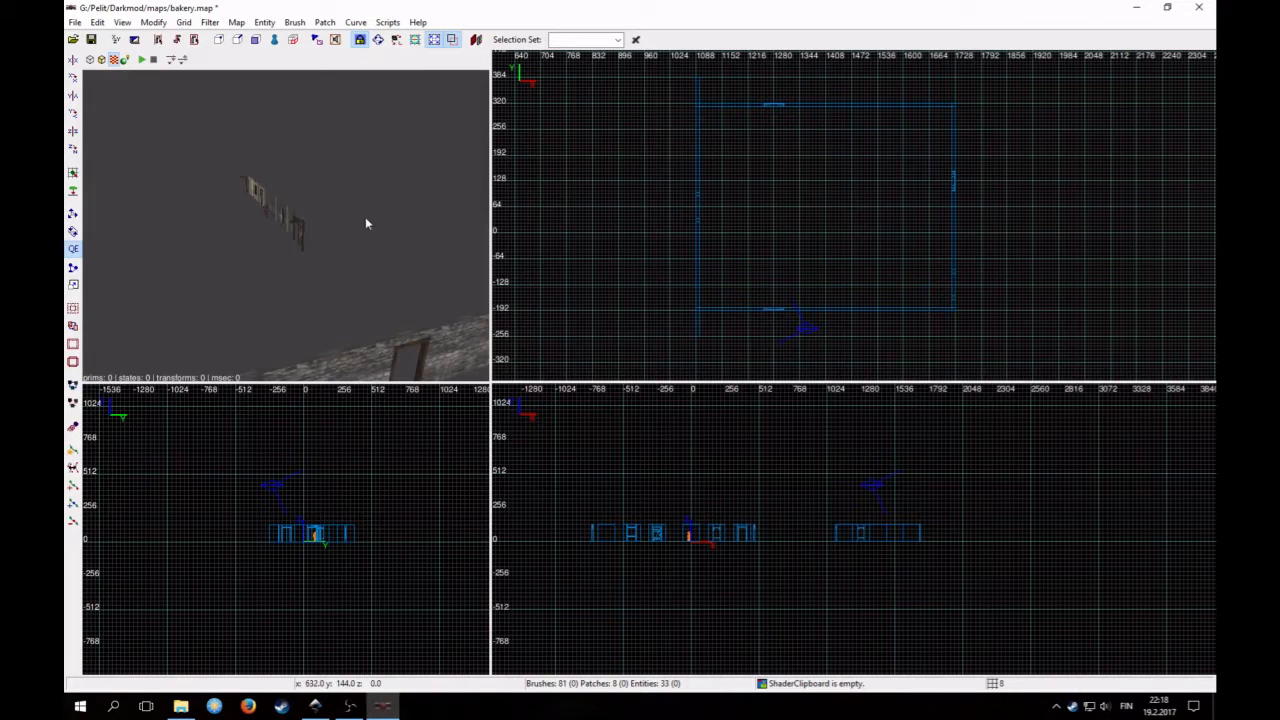
left_click(457, 348, "shift")
mouse_move(697, 79)
left_mouse_down()
mouse_move(814, 223)
mouse_move(955, 335)
left_mouse_up()
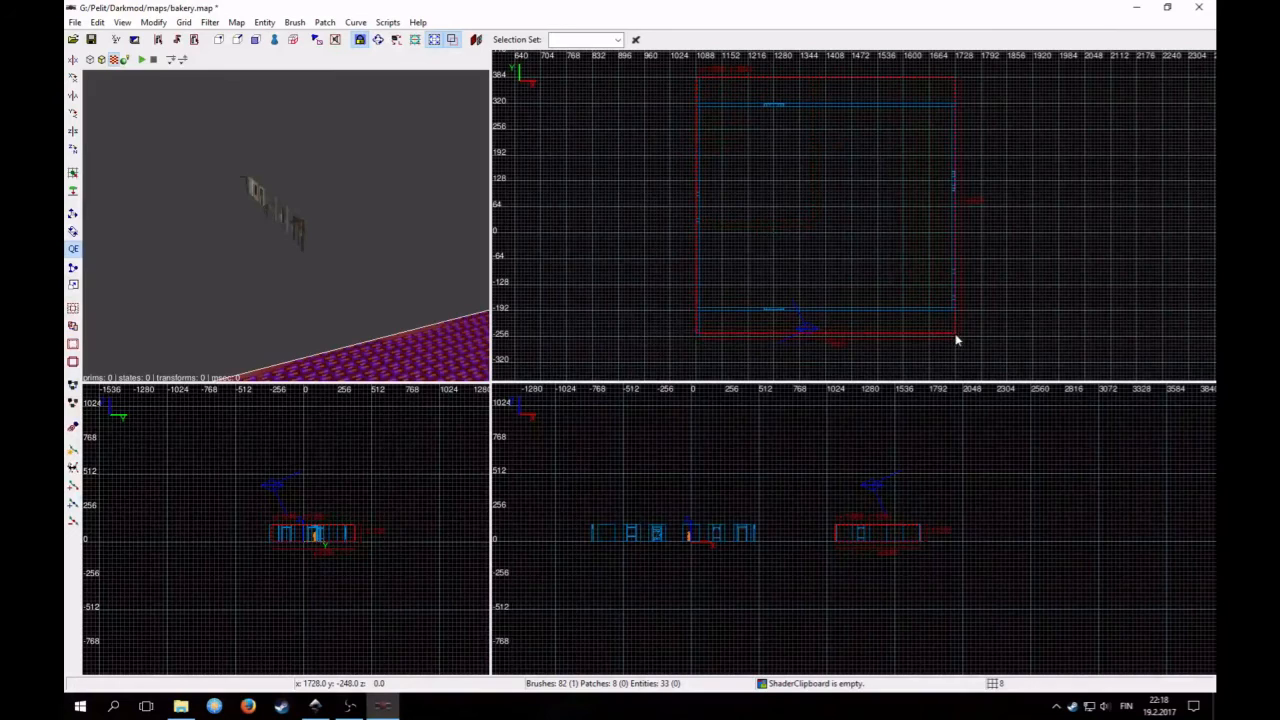
right_click(450, 264)
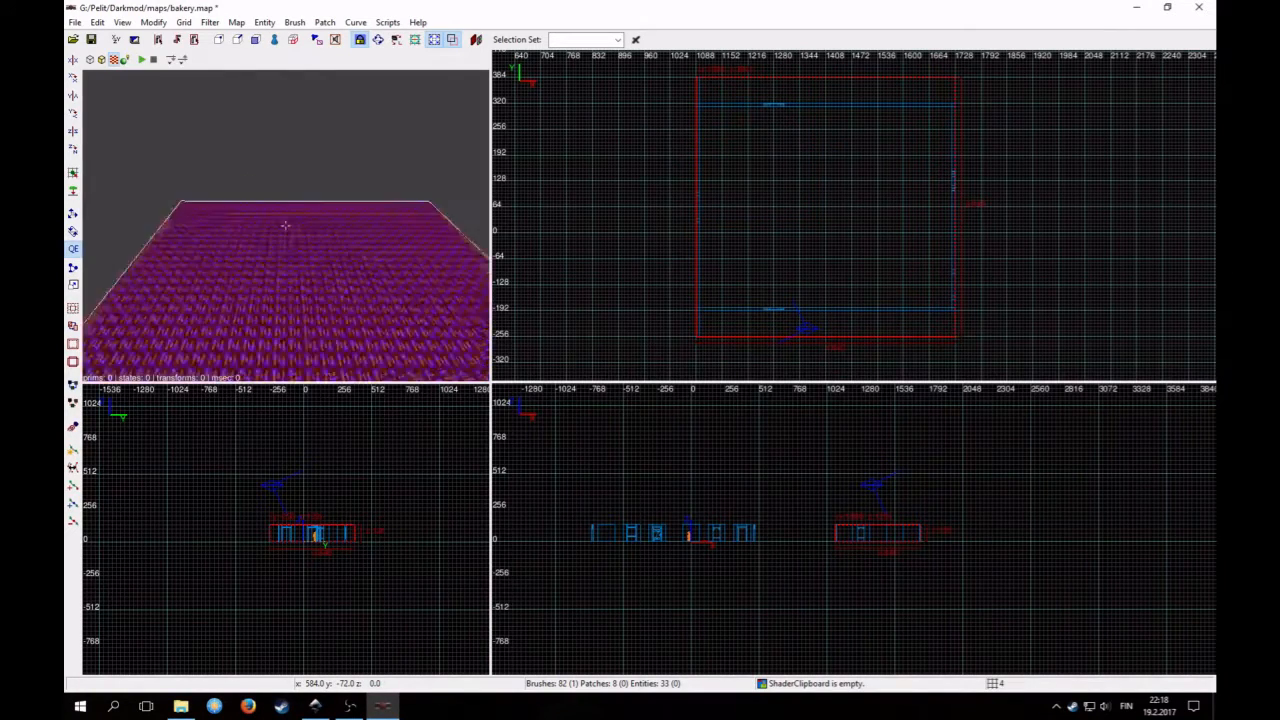
key("3")
key("Down")
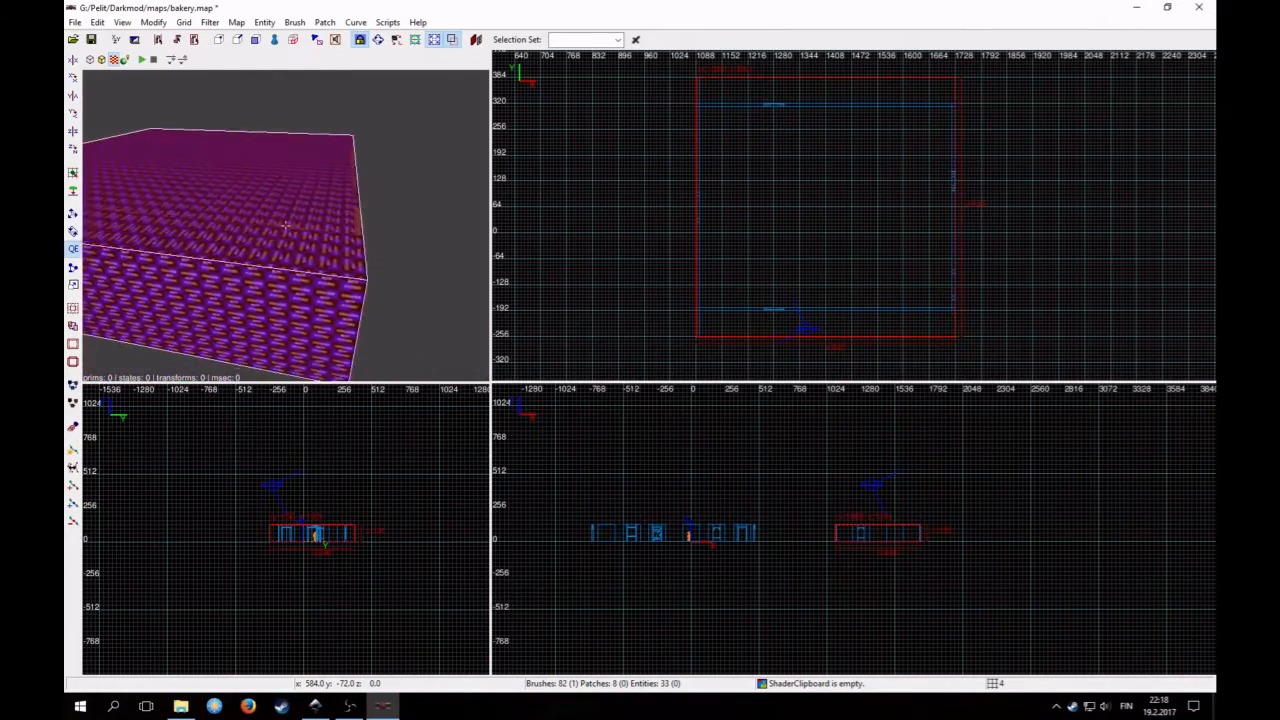
key("Right")
key("Down")
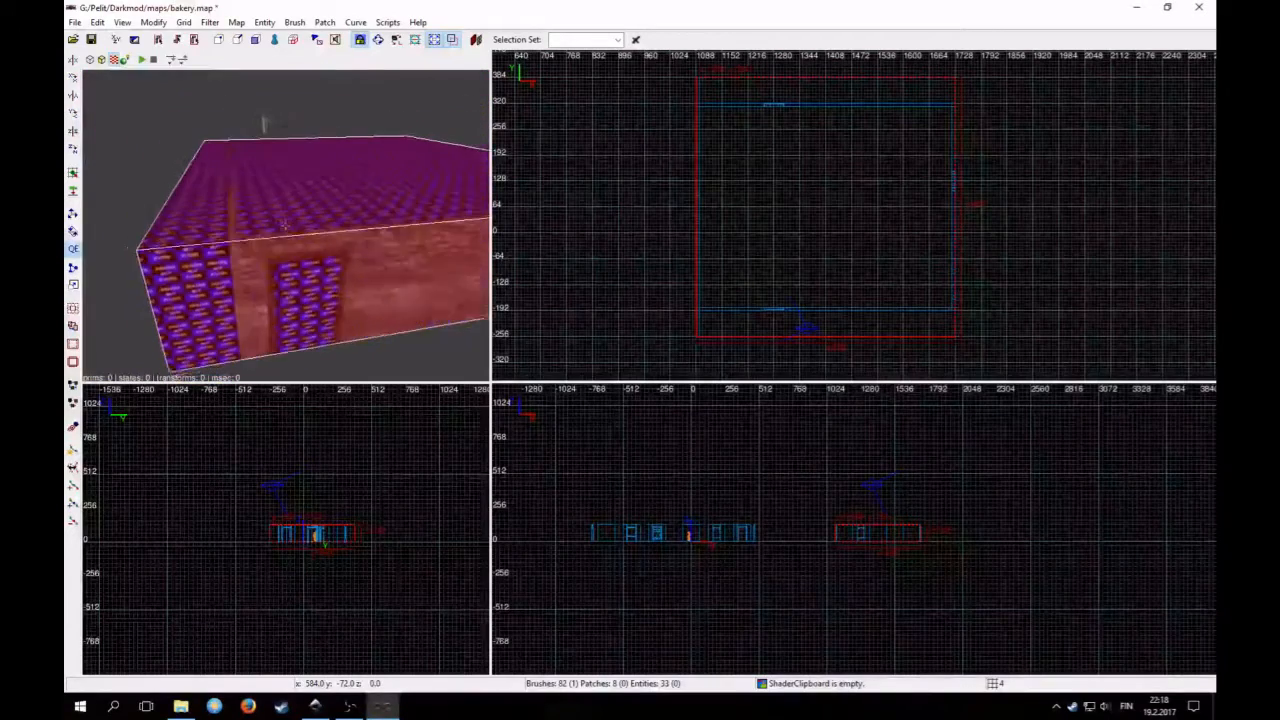
right_click(415, 271)
key("Delete")
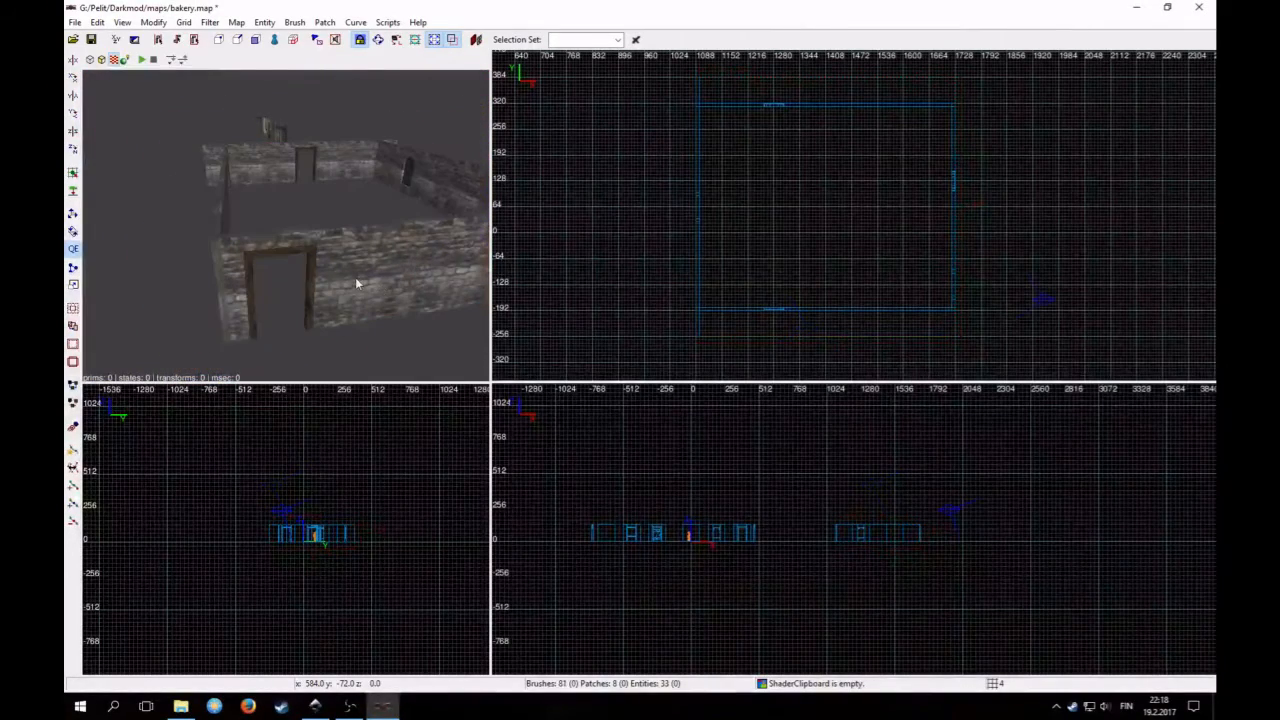
key("ctrl+z")
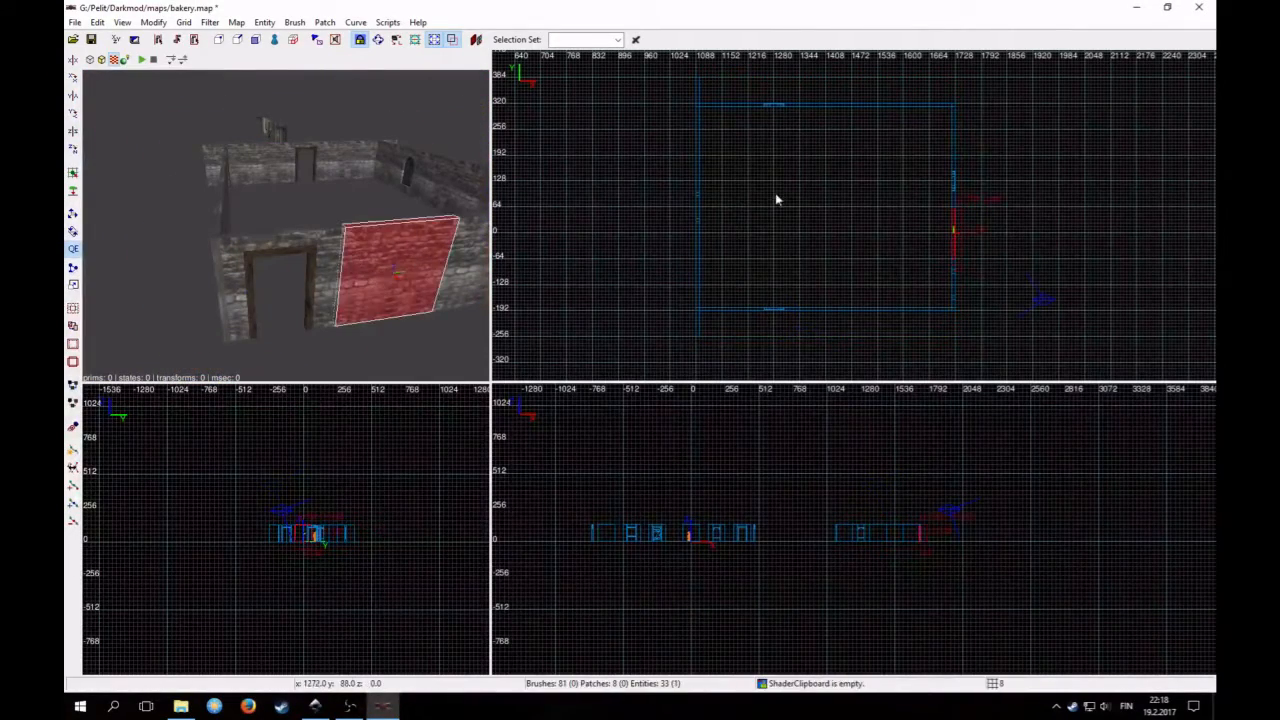
key("Delete")
Draw a box brush over the wall enclosure from x 1088 to 1728, y 320 to -192 and z 0 to 128
left_click_drag(697, 102, 951, 318)
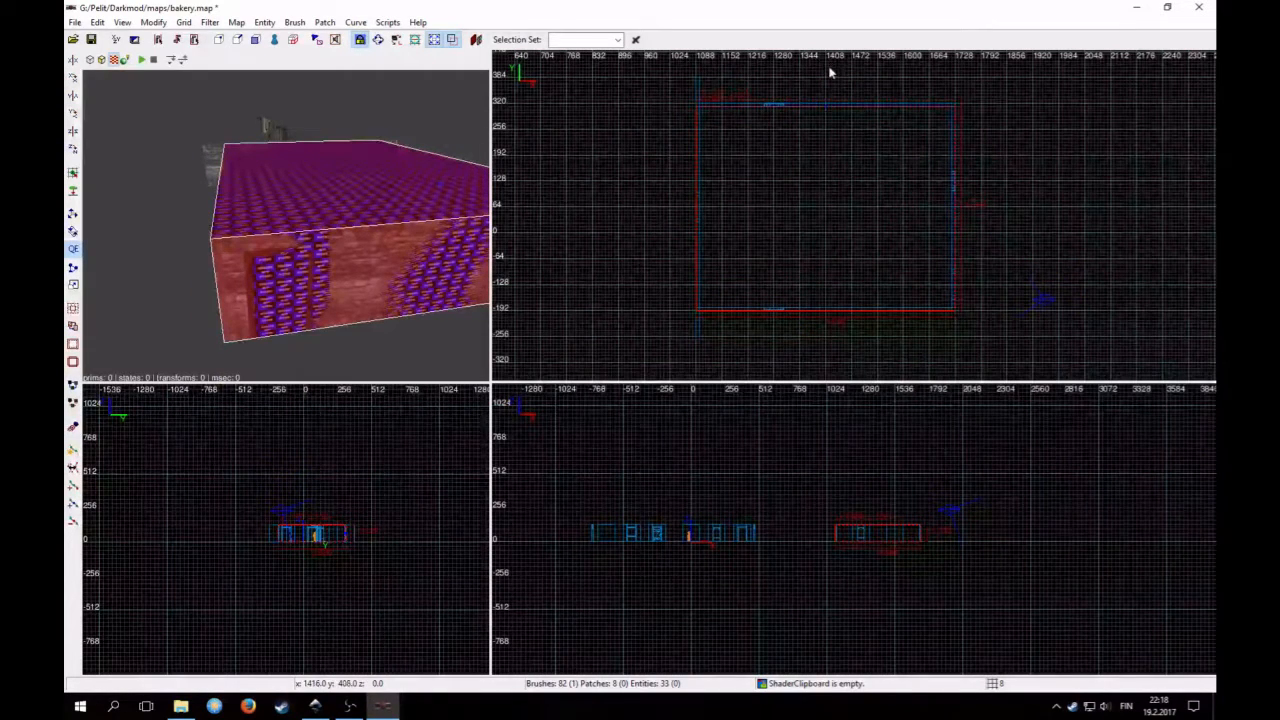
scroll(907, 554, "up", 9)
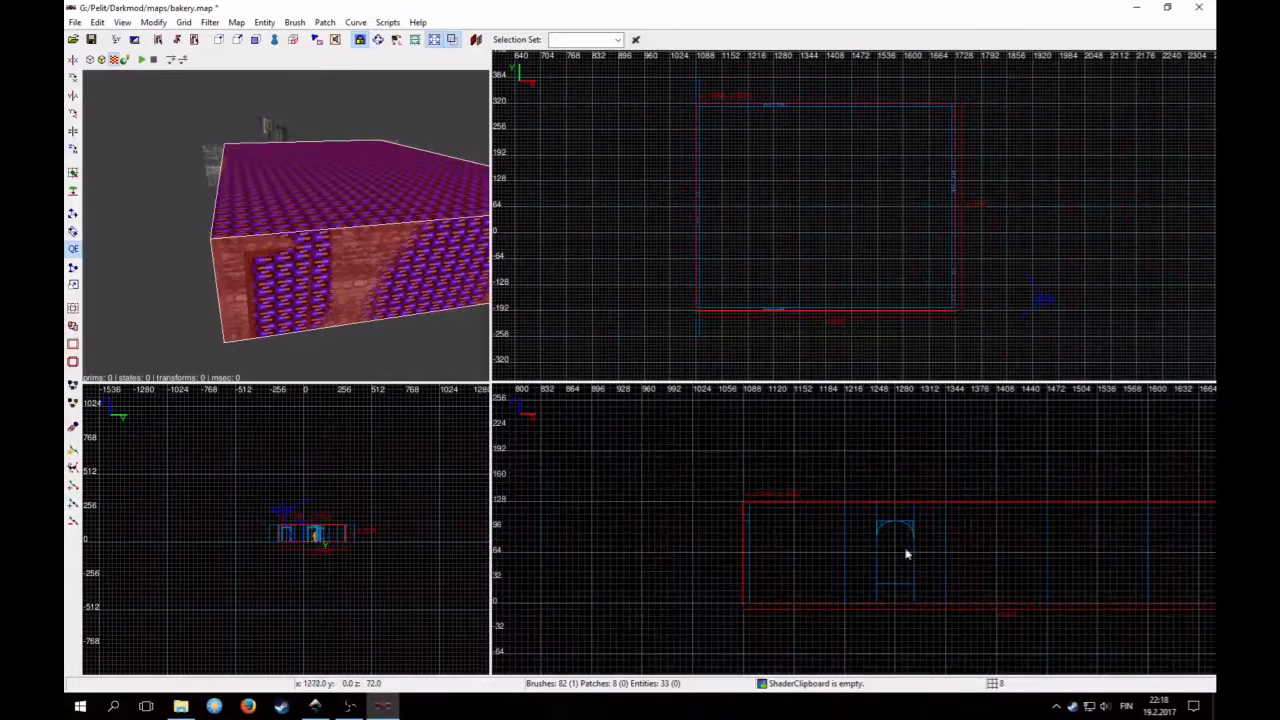
scroll(960, 556, "down", 2)
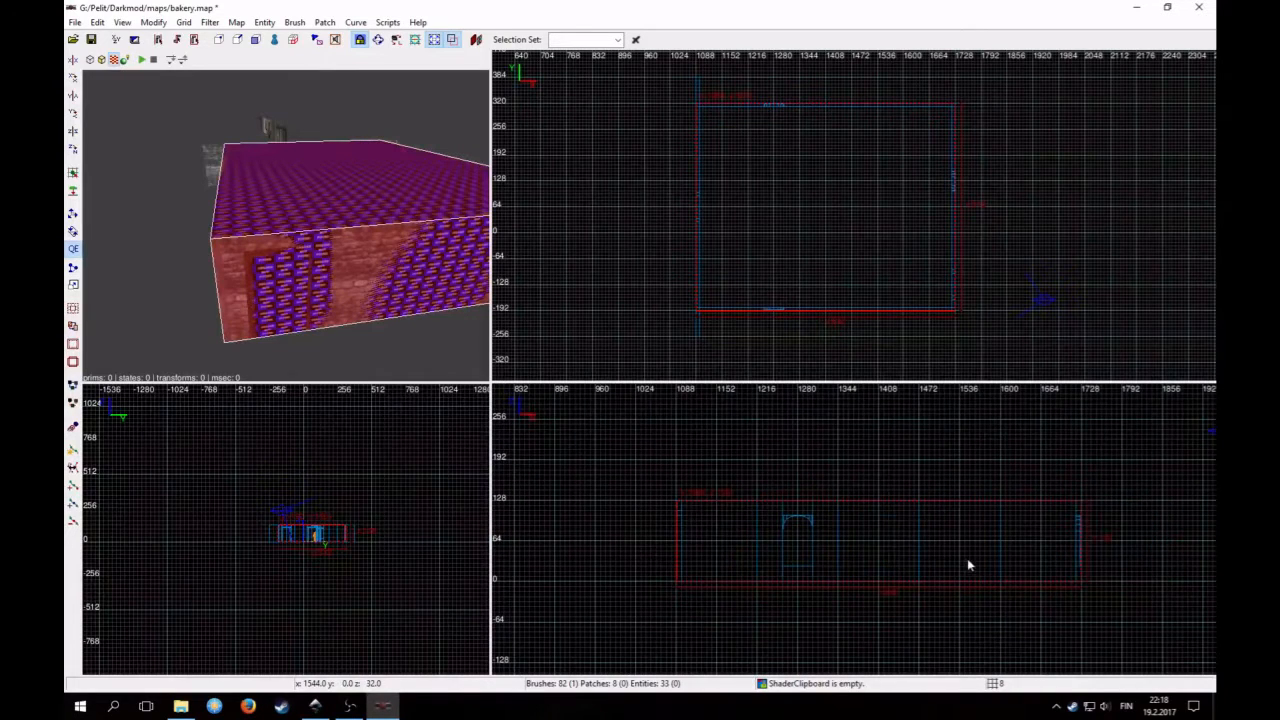
right_click(400, 290)
key("Up")
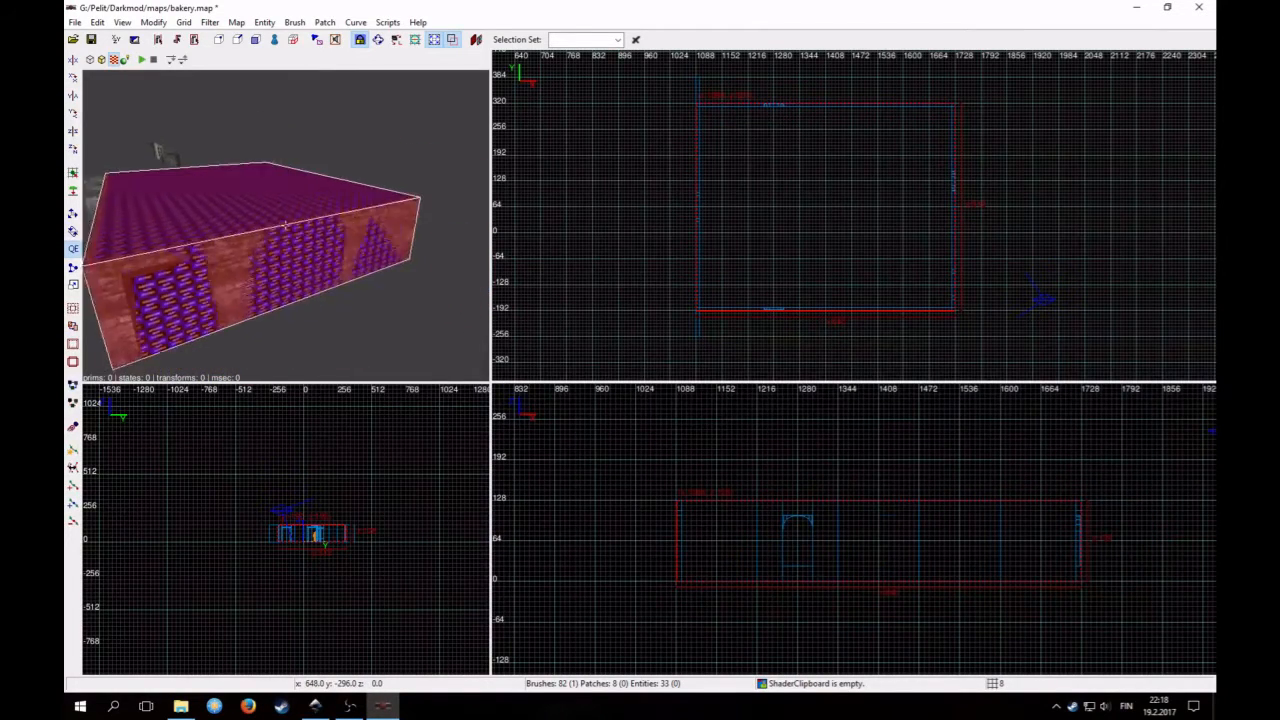
key("Down")
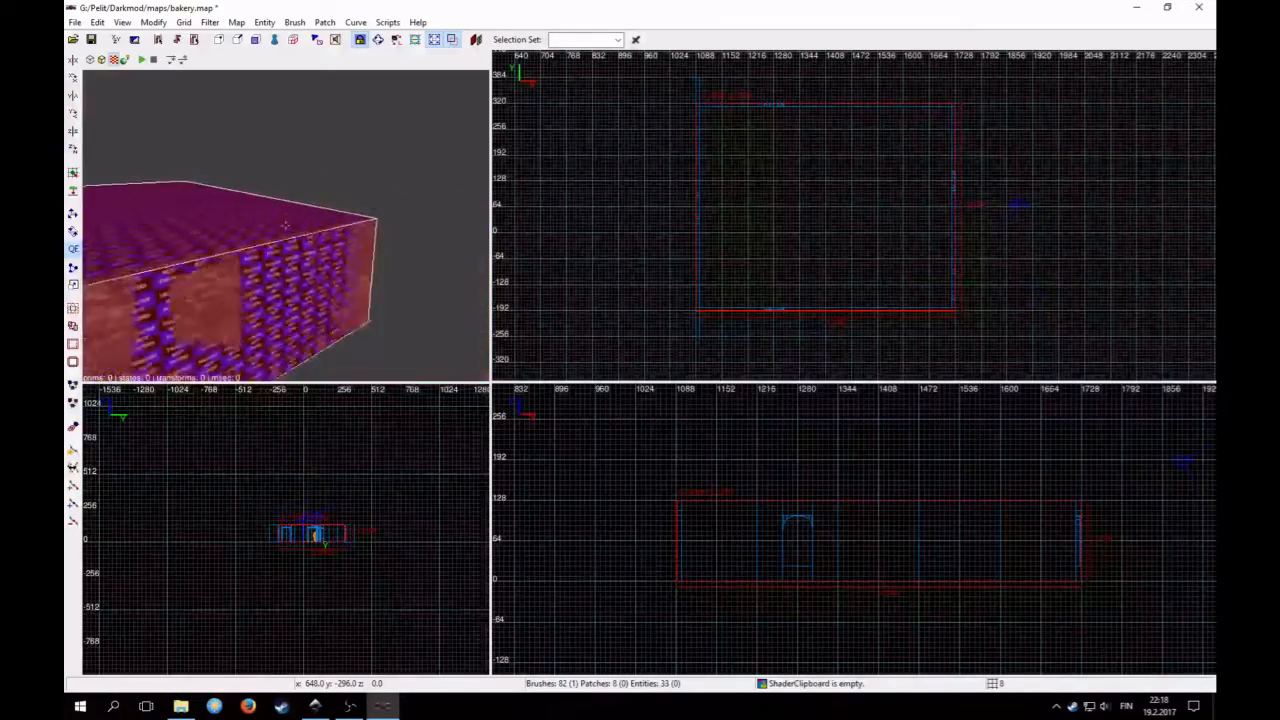
key("Left")
key("Up")
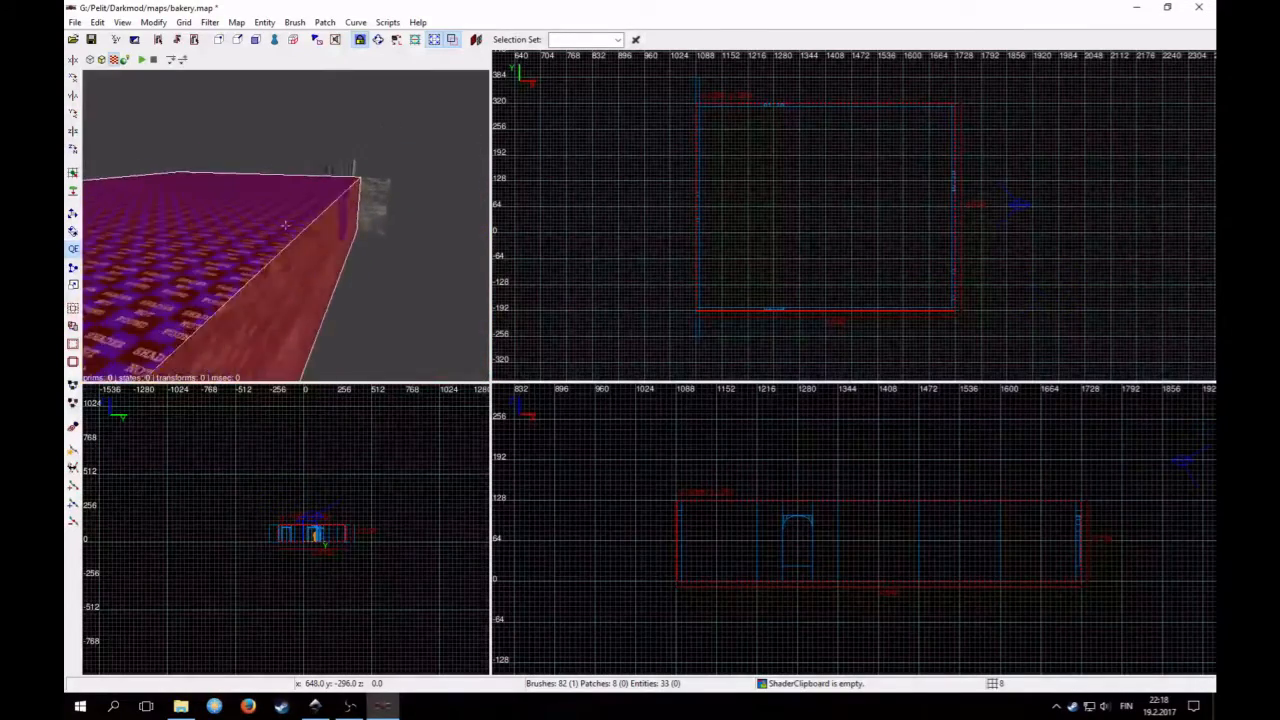
key("Down")
right_click(290, 283)
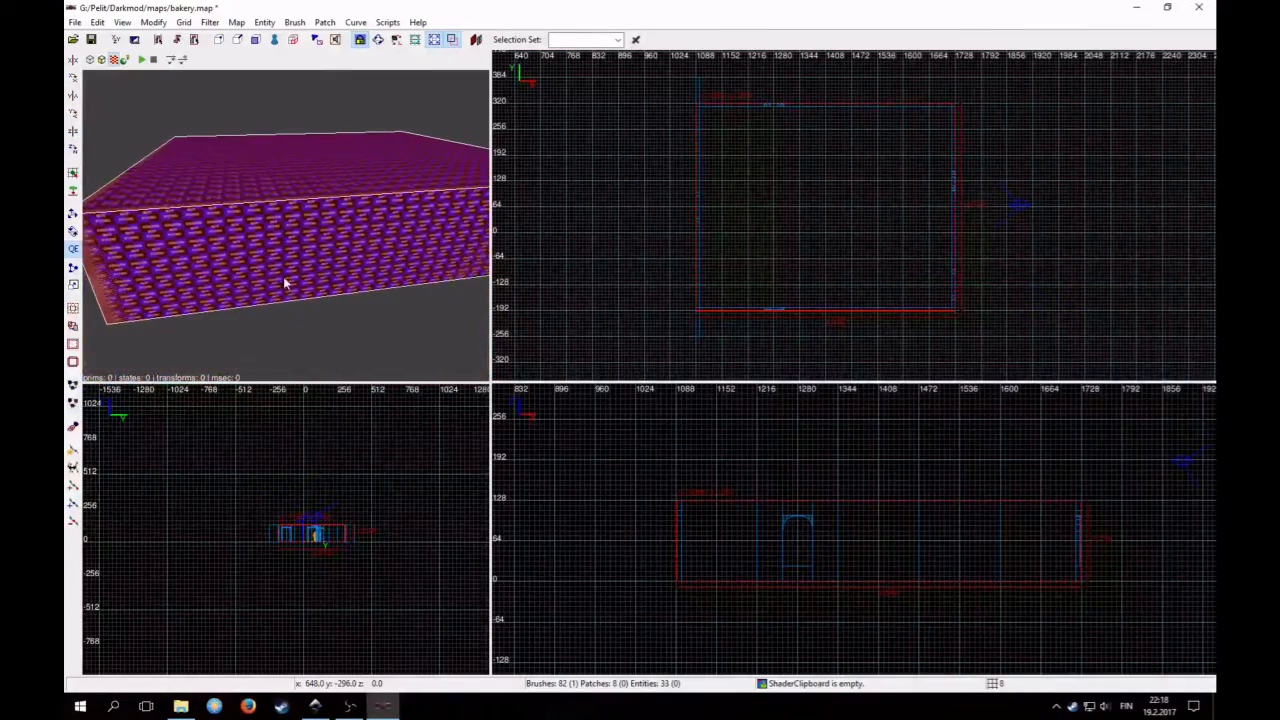
Turn the box brush into a hollow room wrapped around the outer walls, and inspect its interior
left_click(73, 361)
right_click(226, 294)
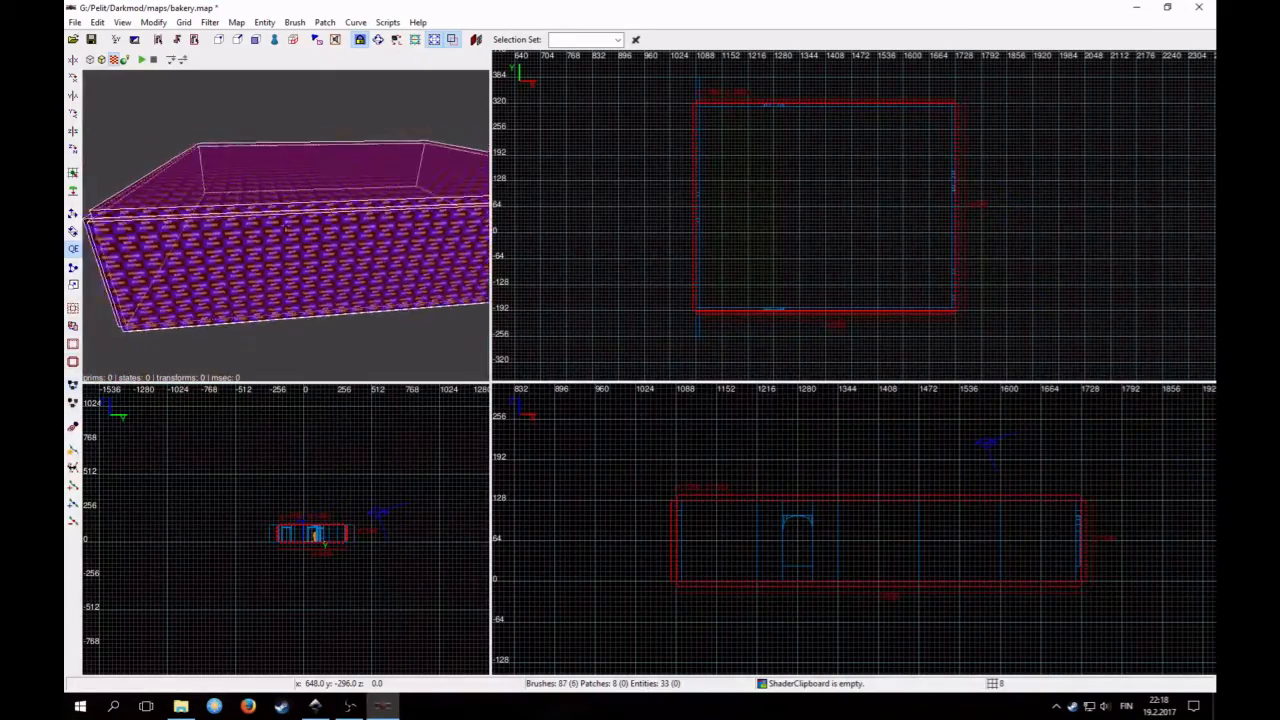
key("Up")
key("Up")
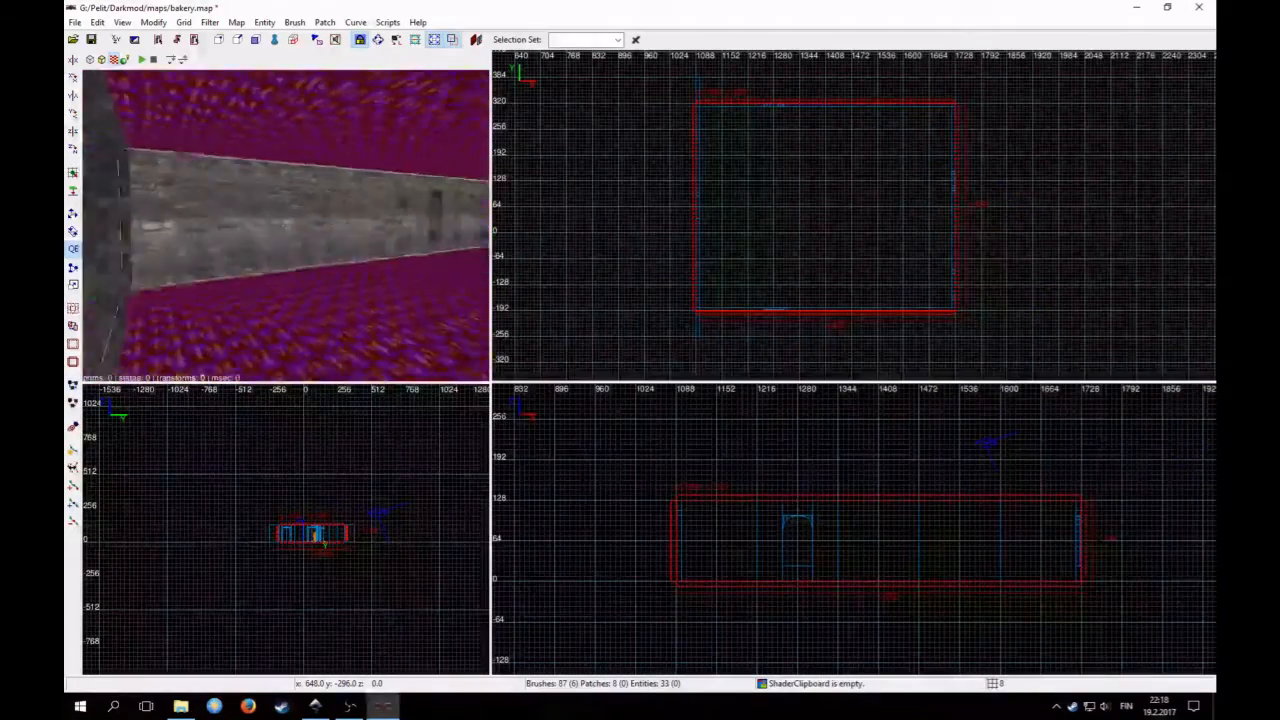
key("Down")
key("Up")
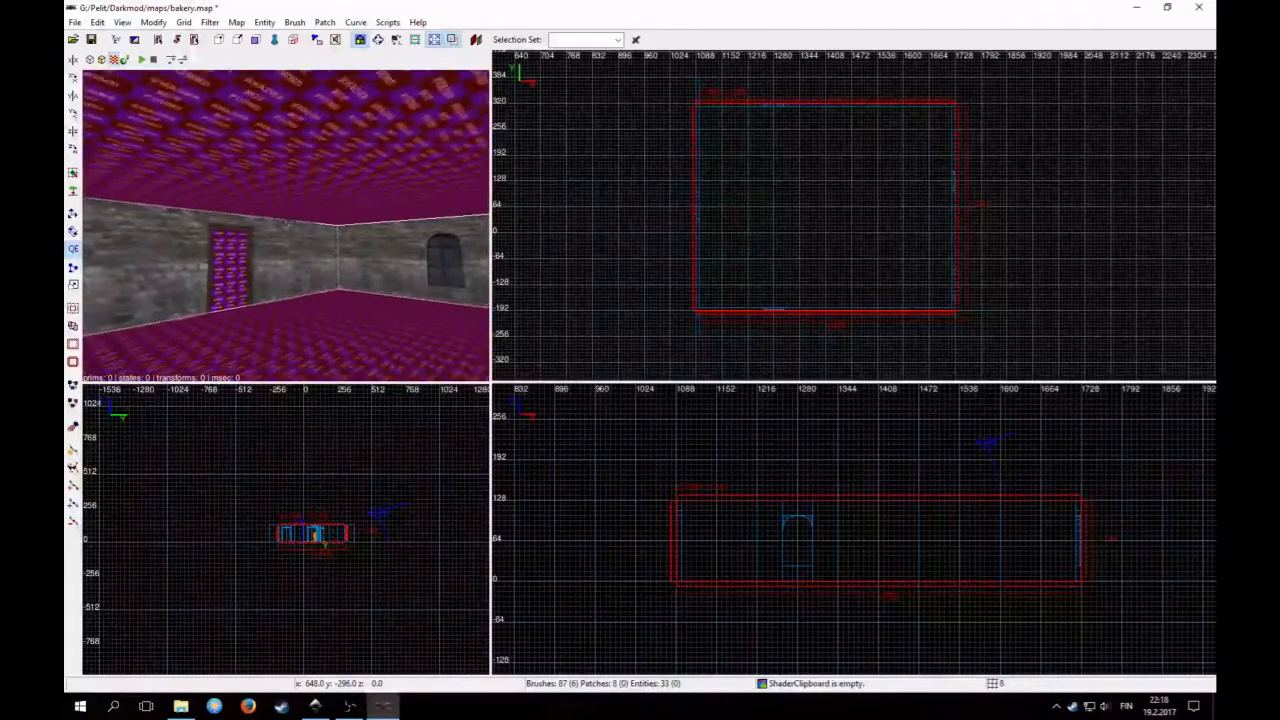
key("Down")
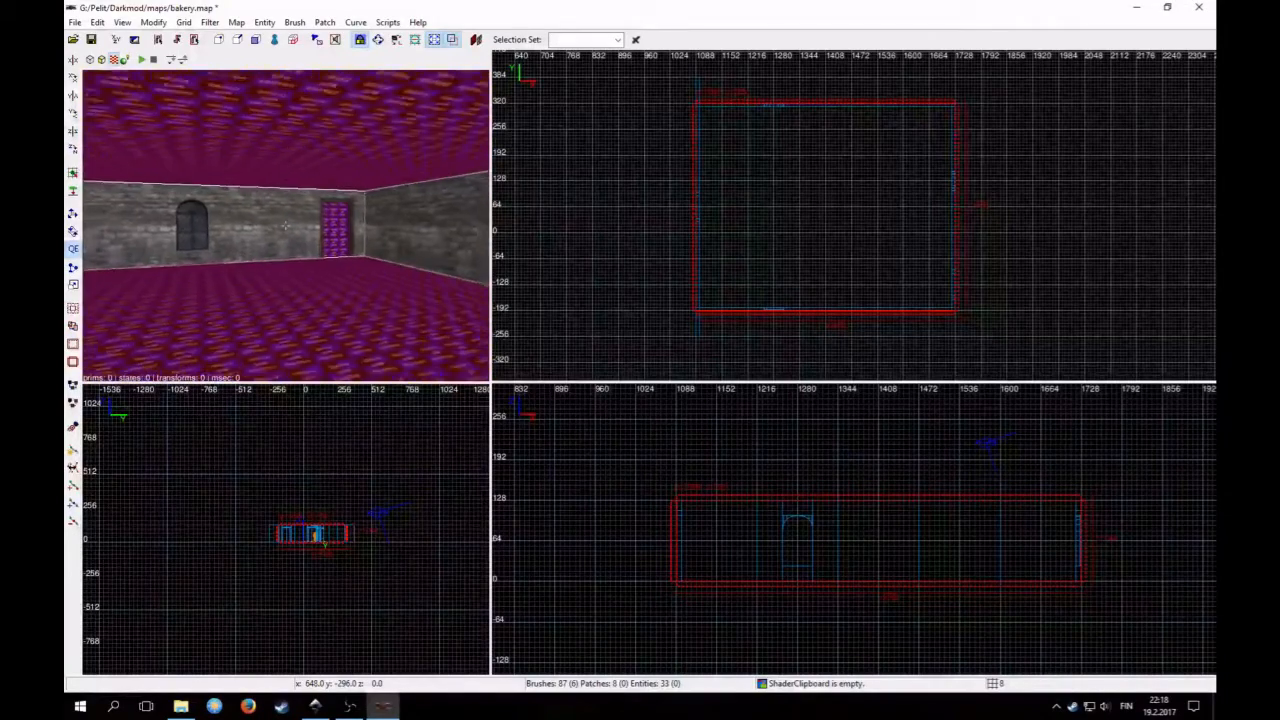
right_click(233, 301)
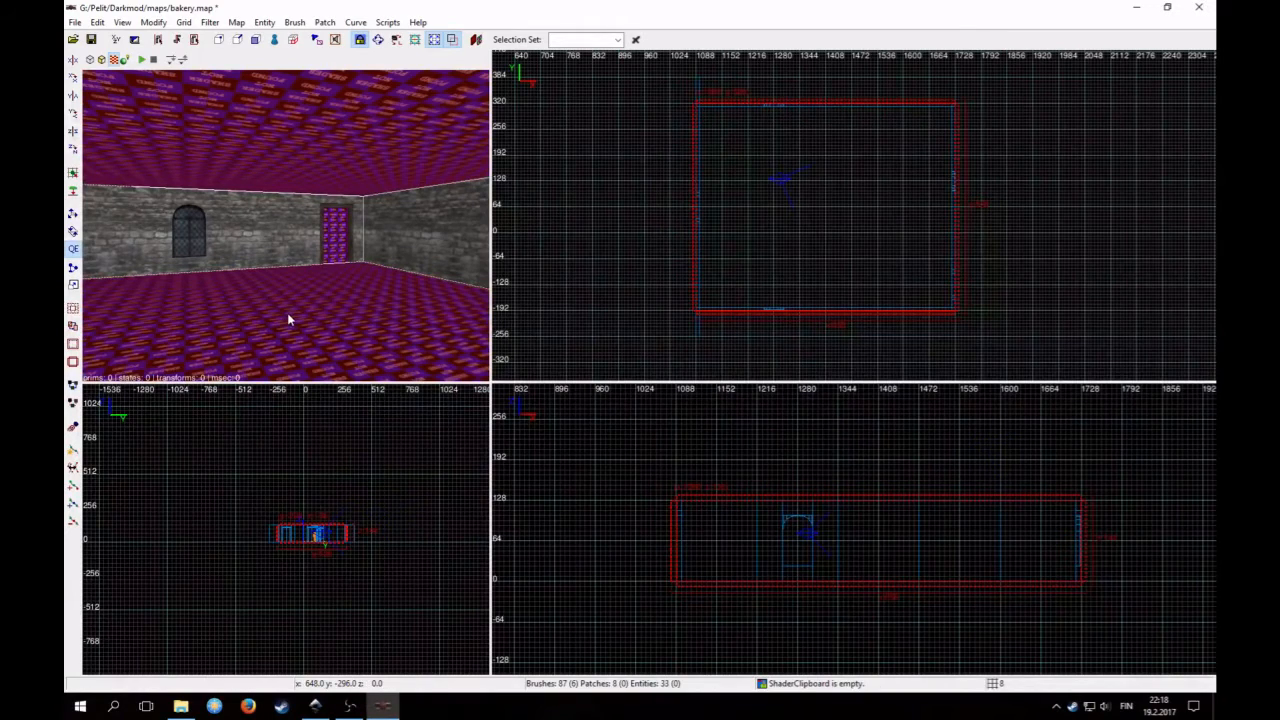
Apply the texture darkmod/wood/boards/dark_rough to the selected room brushes
key("n")
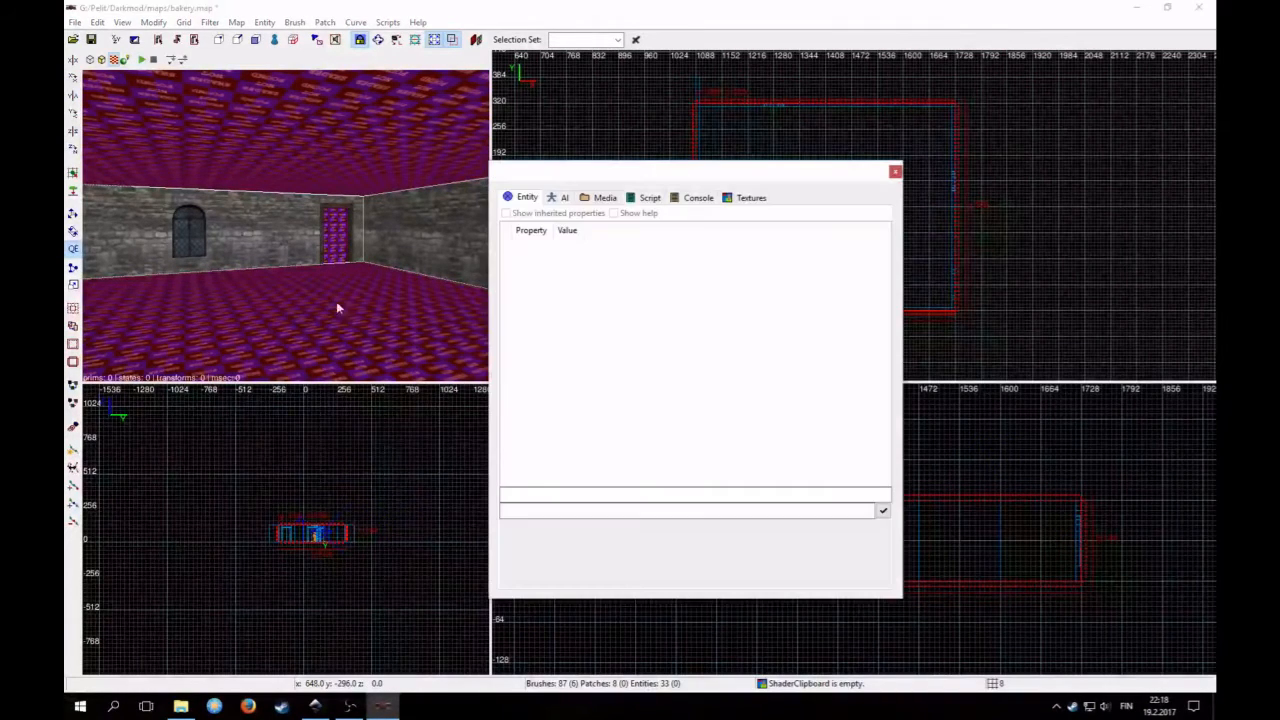
left_click(605, 198)
left_click(509, 217)
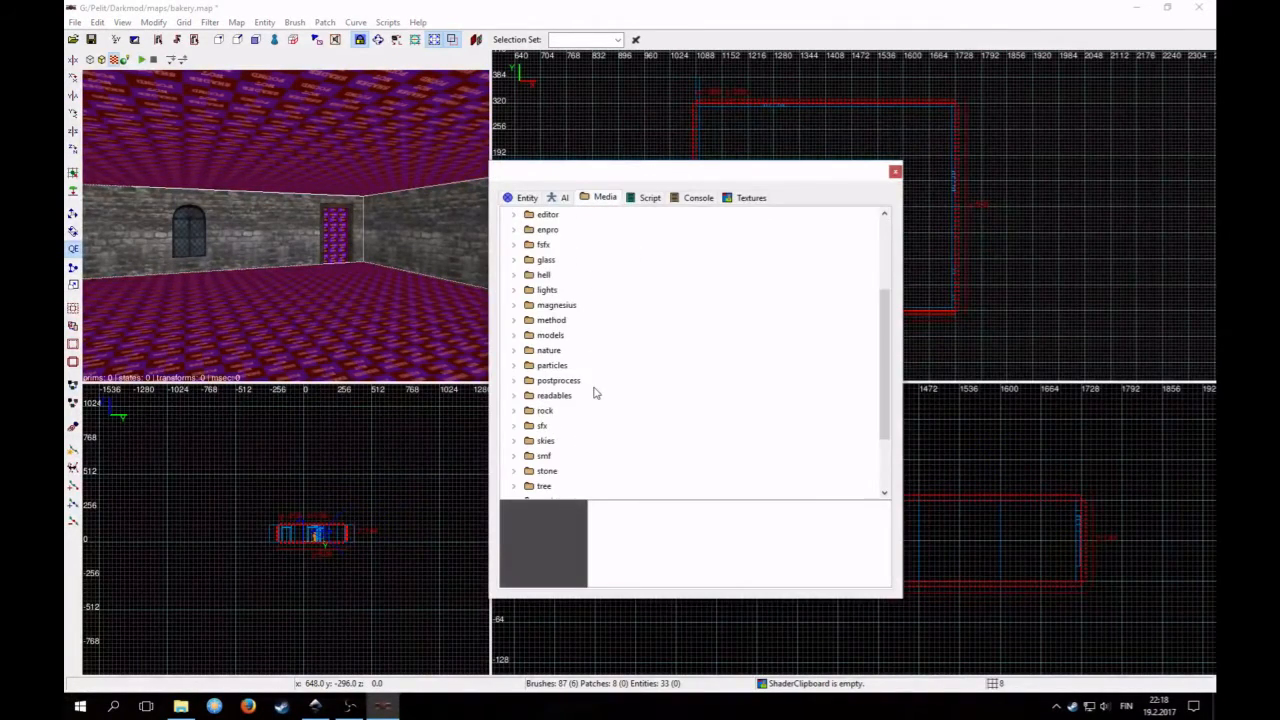
scroll(594, 393, "down", 2)
scroll(553, 390, "up", 3)
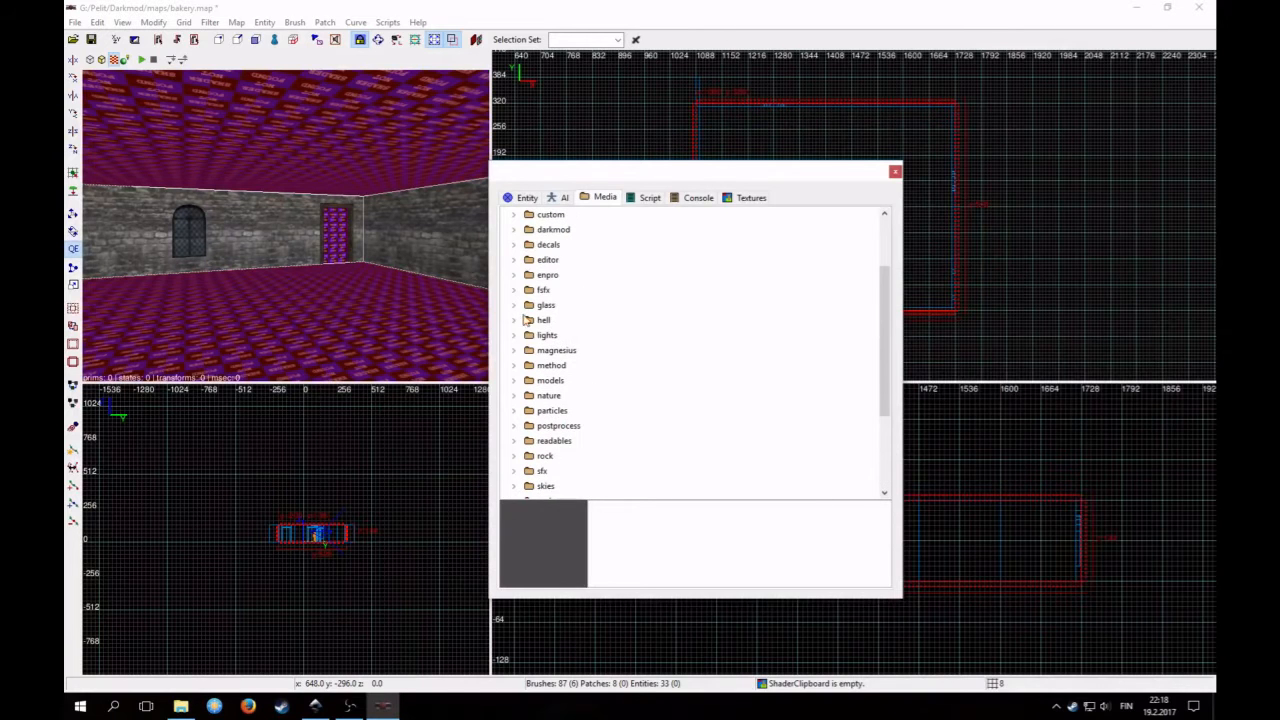
left_click(514, 230)
scroll(585, 375, "down", 3)
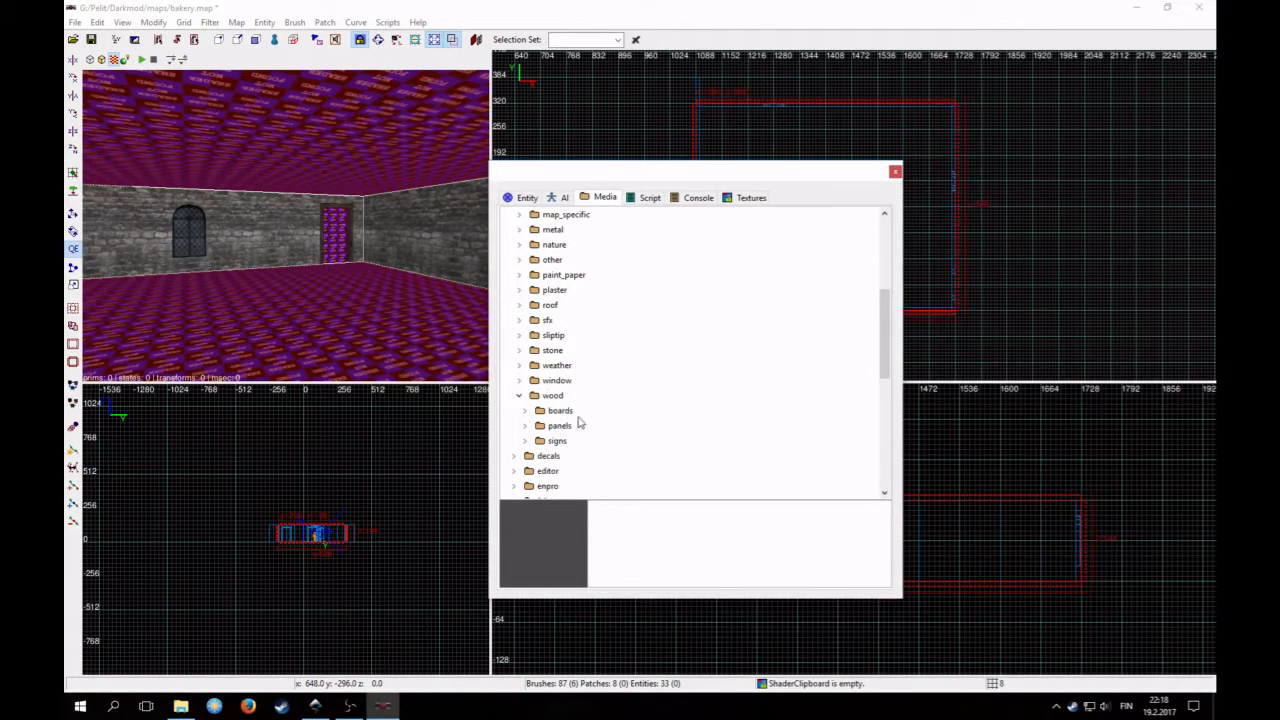
left_click(526, 411)
left_click(574, 455)
right_click(574, 455)
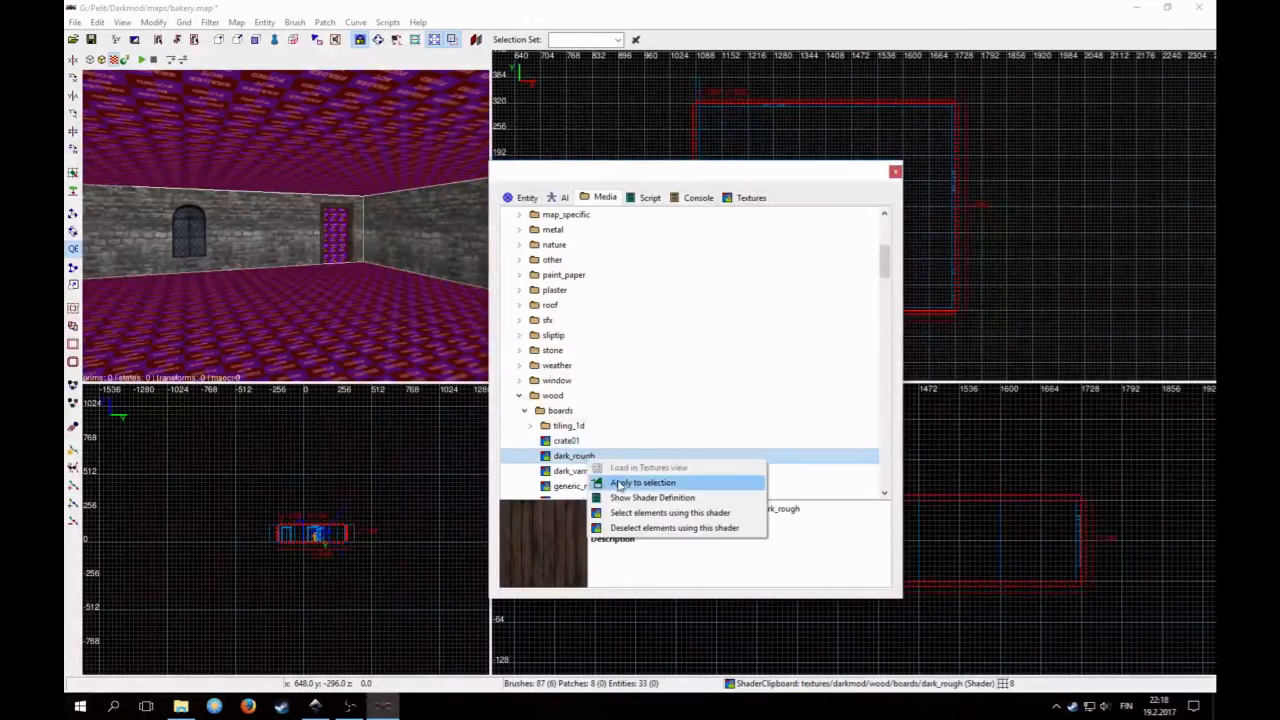
left_click(640, 489)
Apply the Natural texture scaling to the room brushes, clear the selection, and look over the wooden ceiling
right_click(363, 265)
key("s")
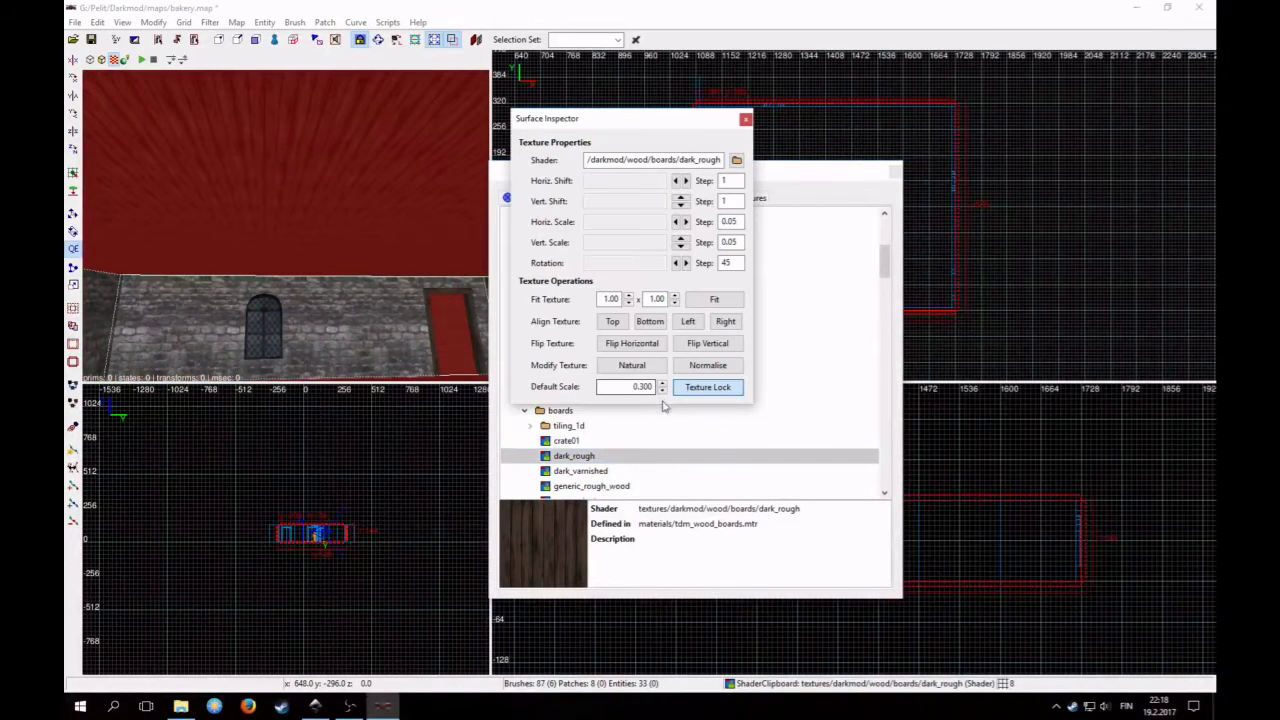
left_click(633, 366)
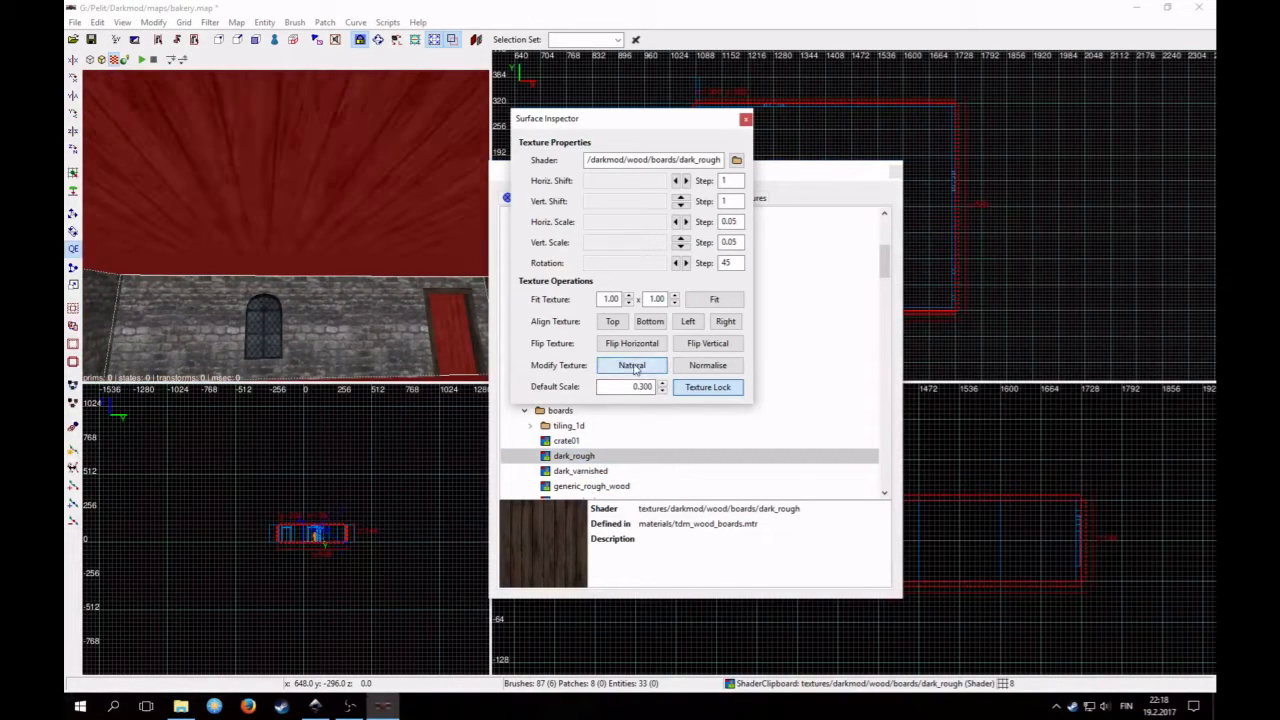
right_click(350, 251)
key("Up")
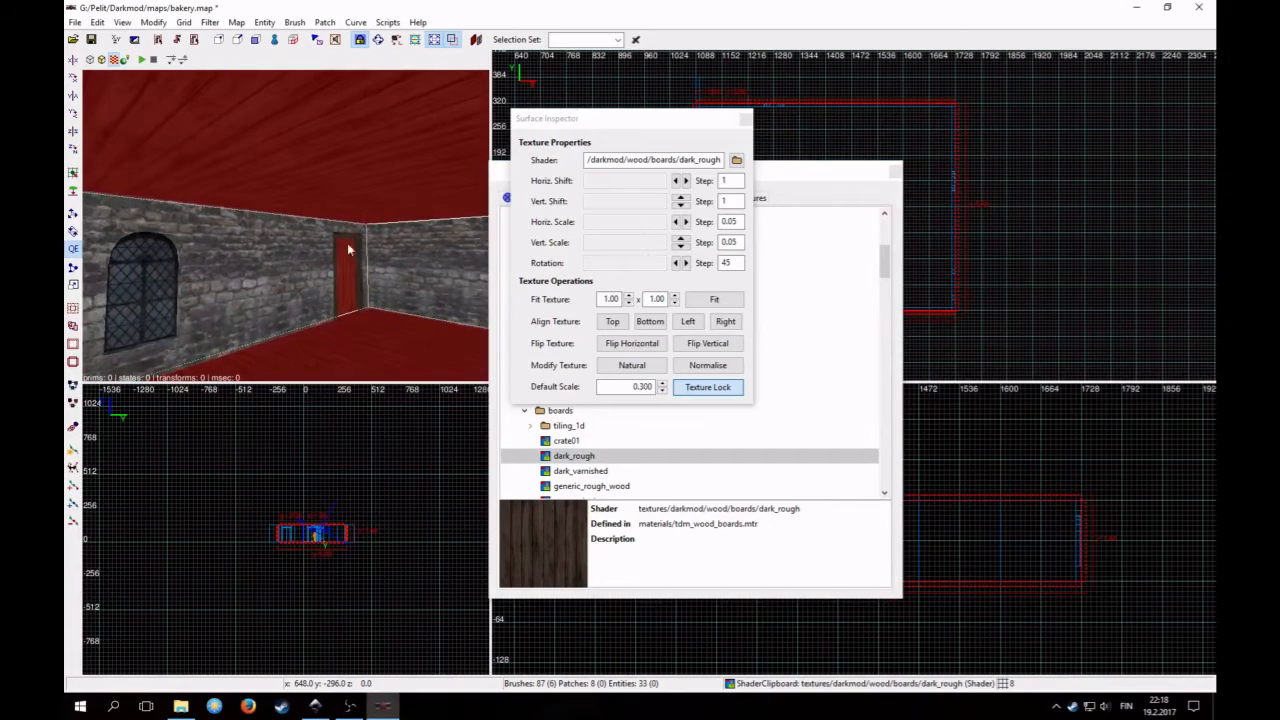
left_click(746, 121)
left_click(895, 172)
key("Escape")
right_click(380, 226)
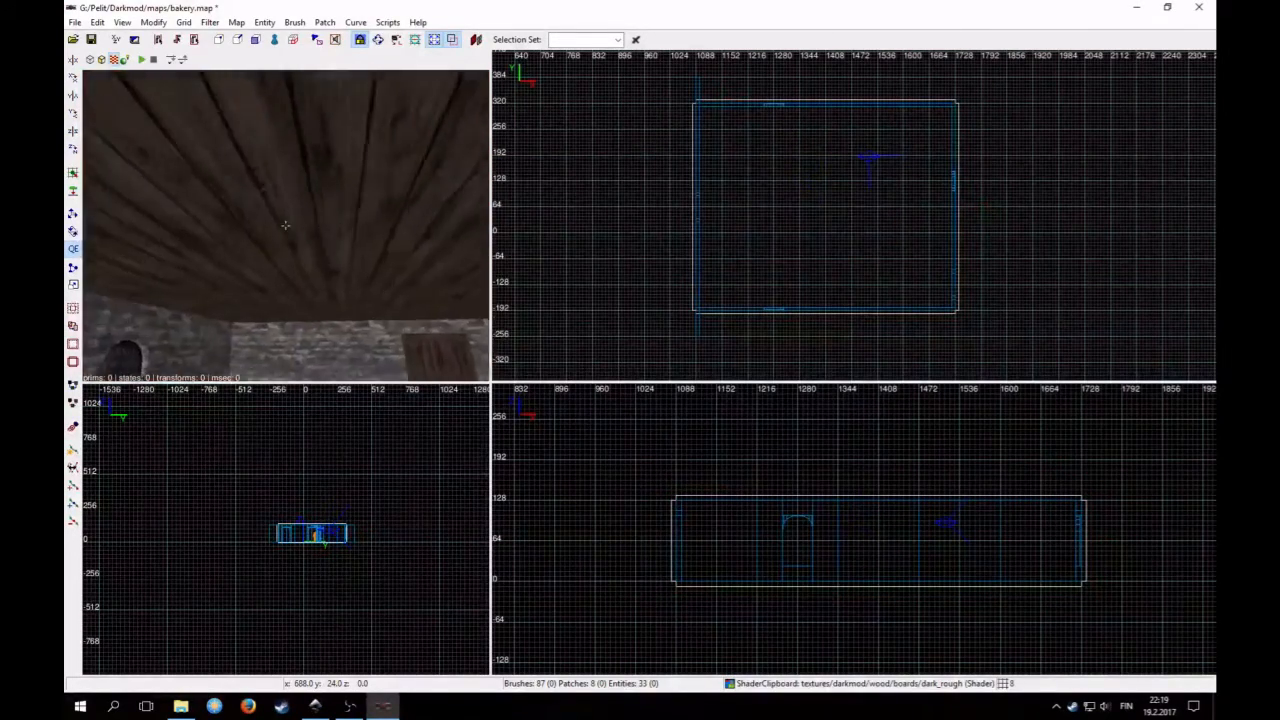
key("Up")
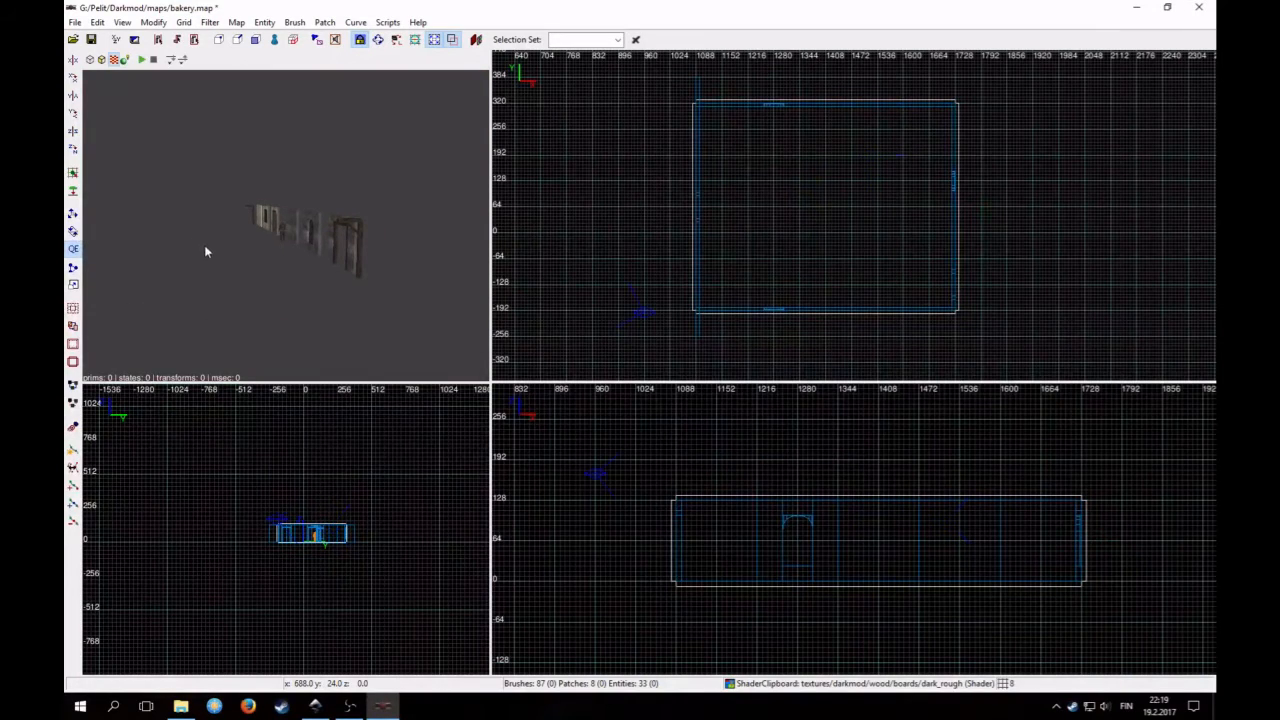
Draw a brush about 1450 by 300 units around the row of original modular sections near the map origin
left_click(310, 230, "shift")
scroll(738, 281, "down", 5)
scroll(731, 283, "up", 3)
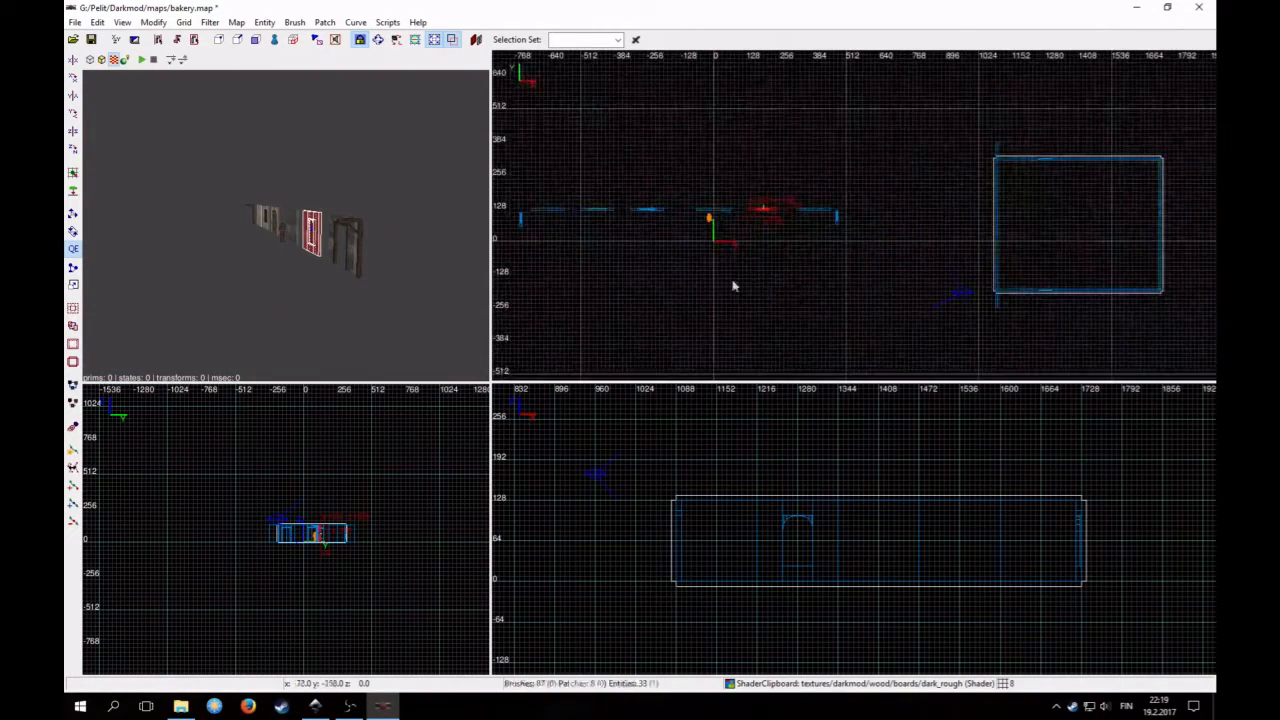
scroll(697, 263, "down", 2)
scroll(651, 211, "up", 2)
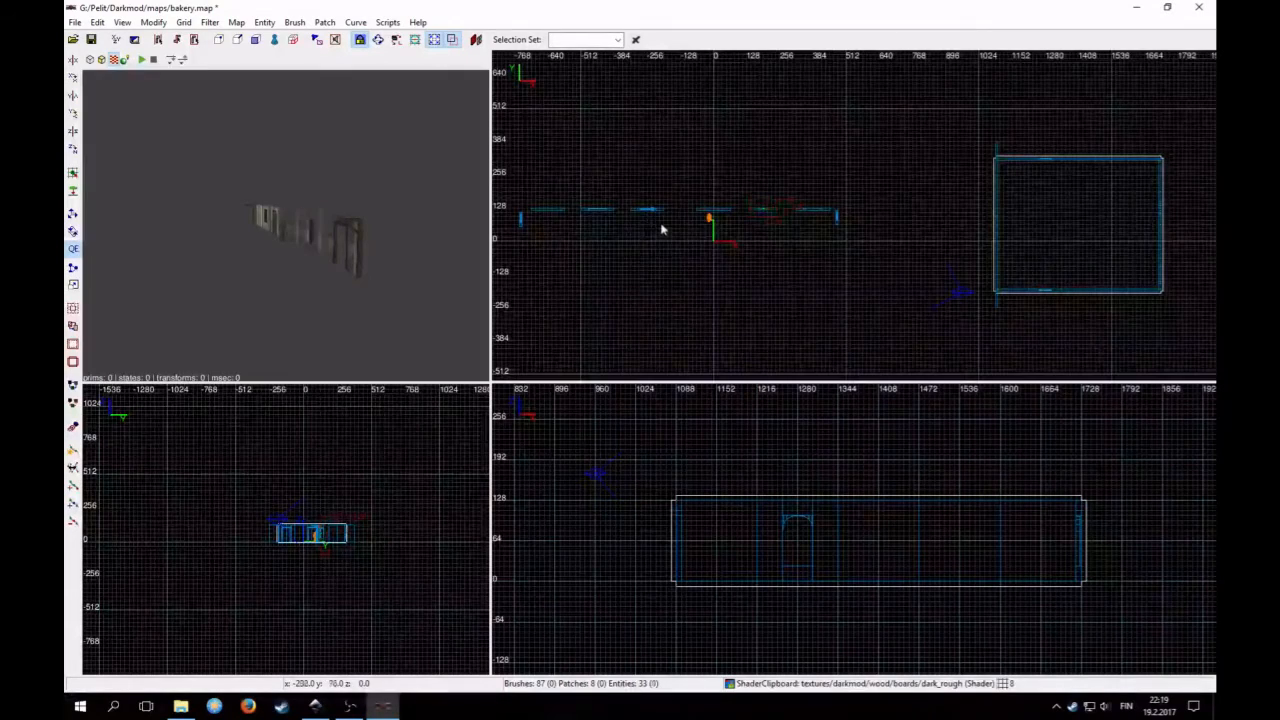
scroll(661, 230, "down", 2)
scroll(667, 226, "up", 2)
scroll(650, 226, "down", 2)
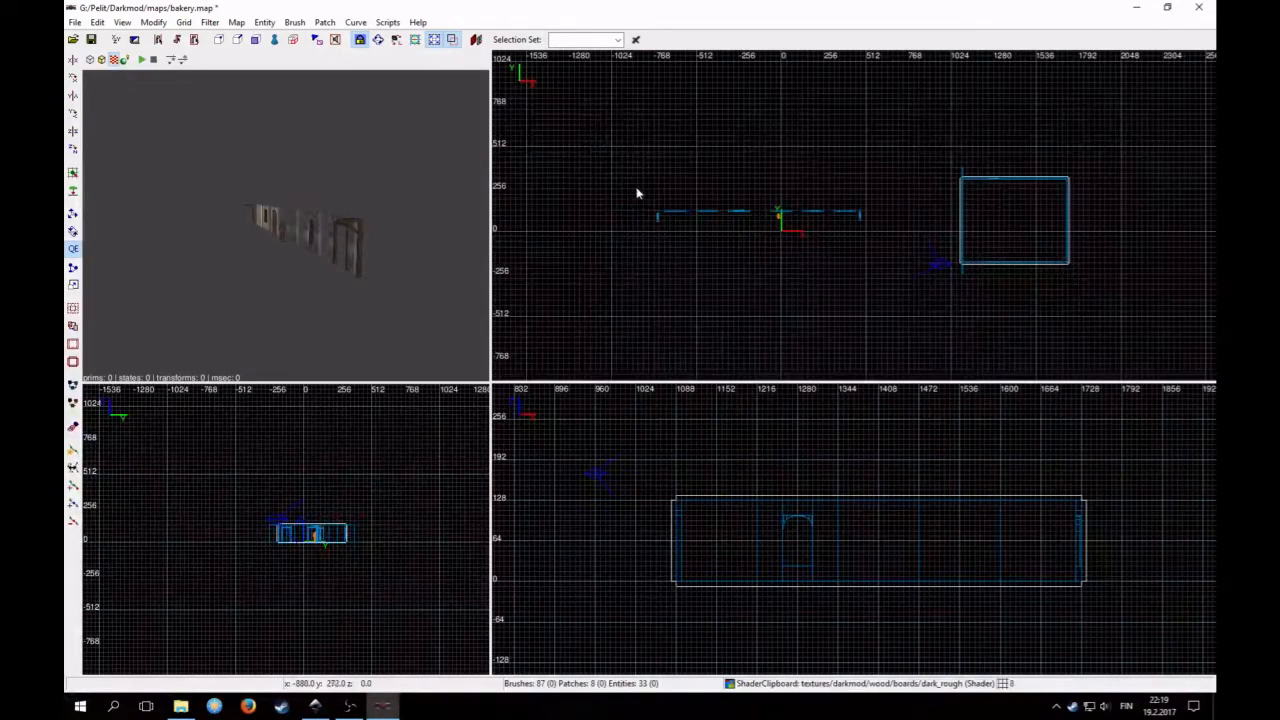
left_click(318, 240, "shift")
left_click_drag(640, 196, 880, 244)
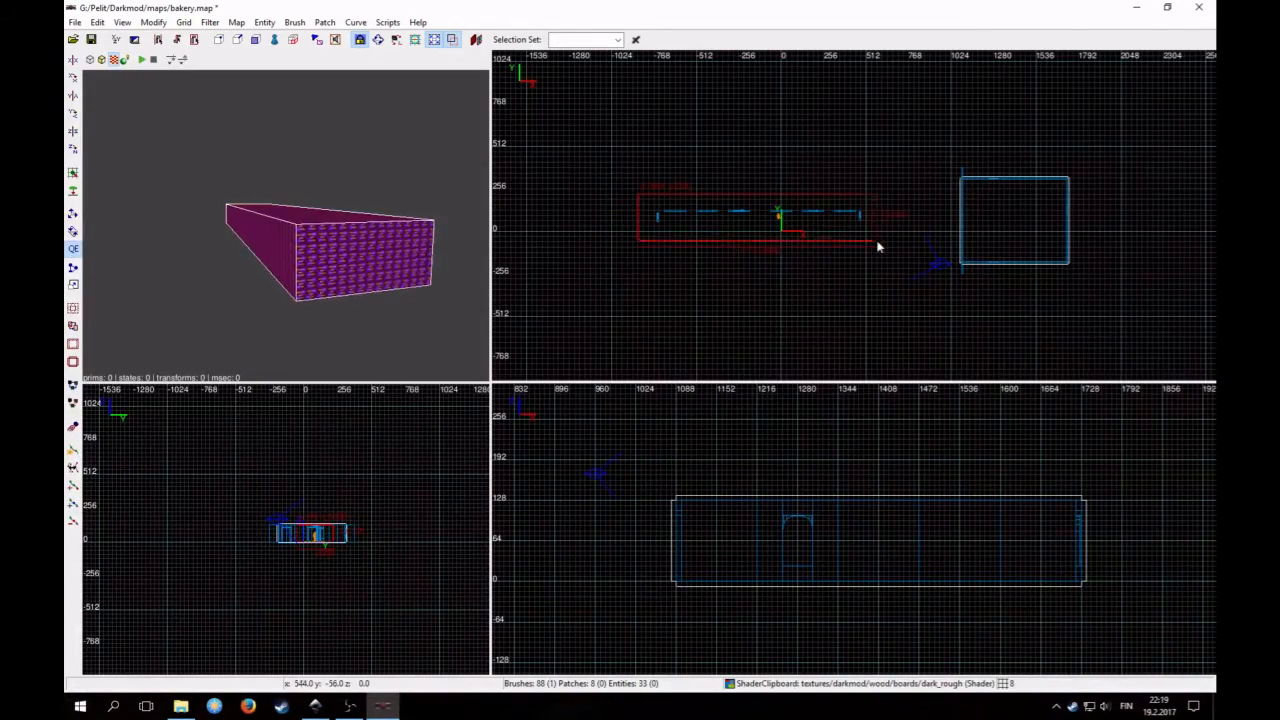
Try to turn the brush around the row of modular sections into a hollow room
left_click(72, 364)
right_click(316, 241)
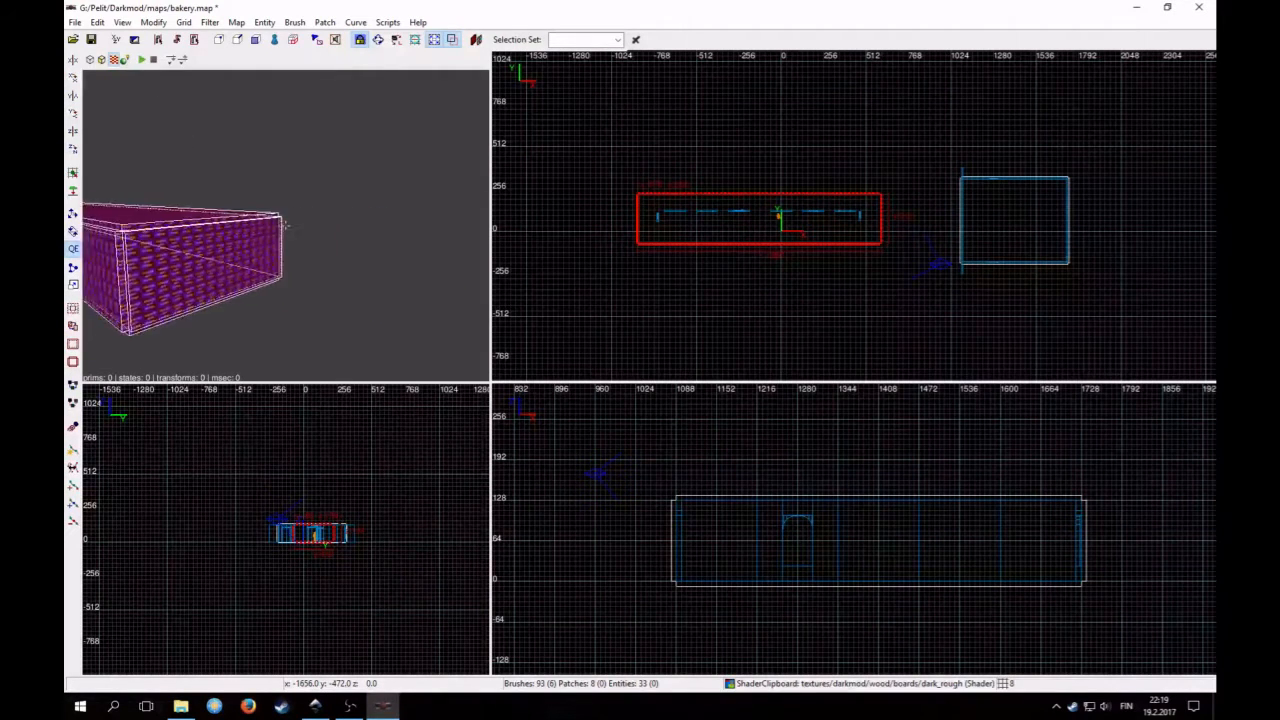
key("ctrl+z")
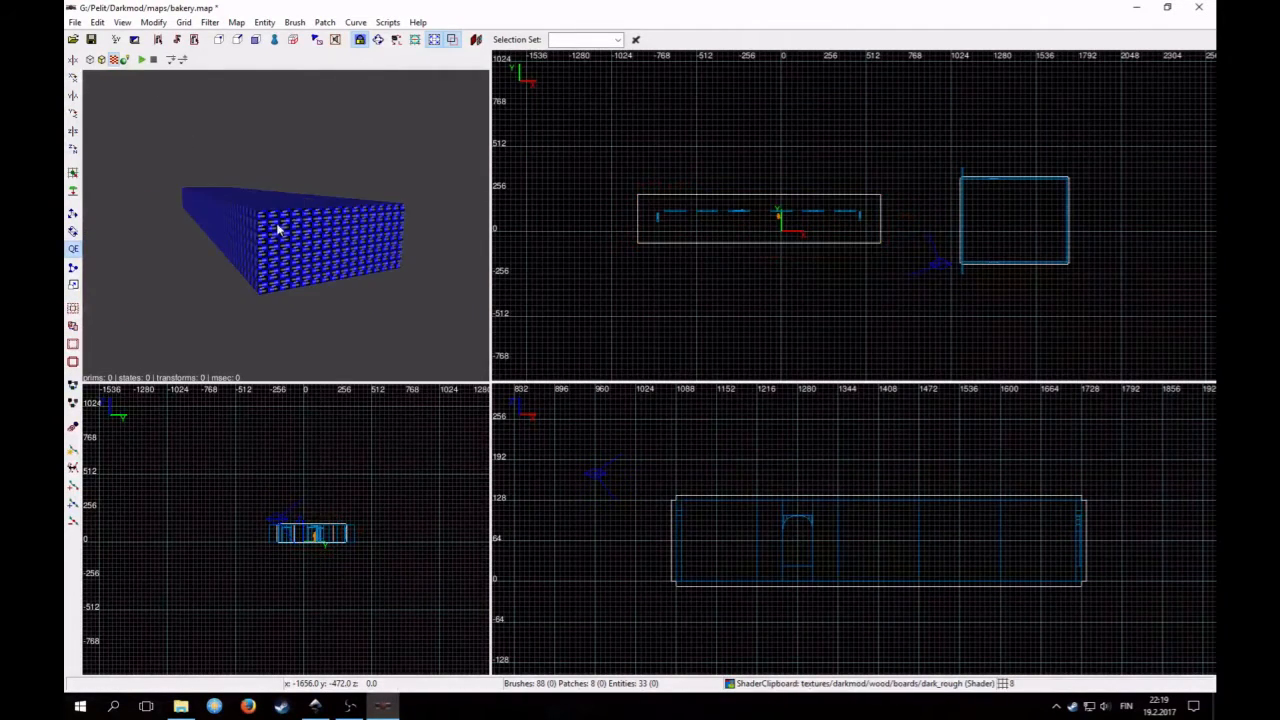
Copy the wood board shader from the building's outer wall onto the brush around the module row and turn it into a hollow room
right_click(279, 229)
right_click(286, 226)
left_click(97, 22)
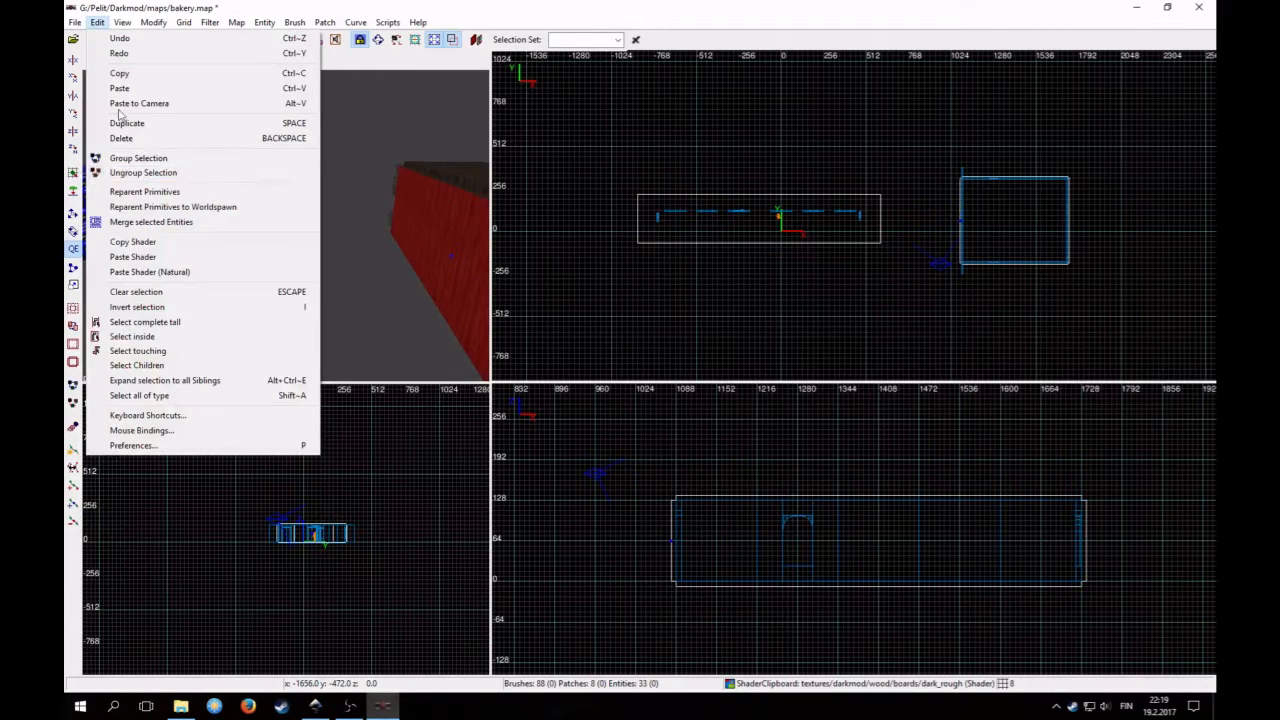
left_click(138, 242)
left_click(189, 250, "shift")
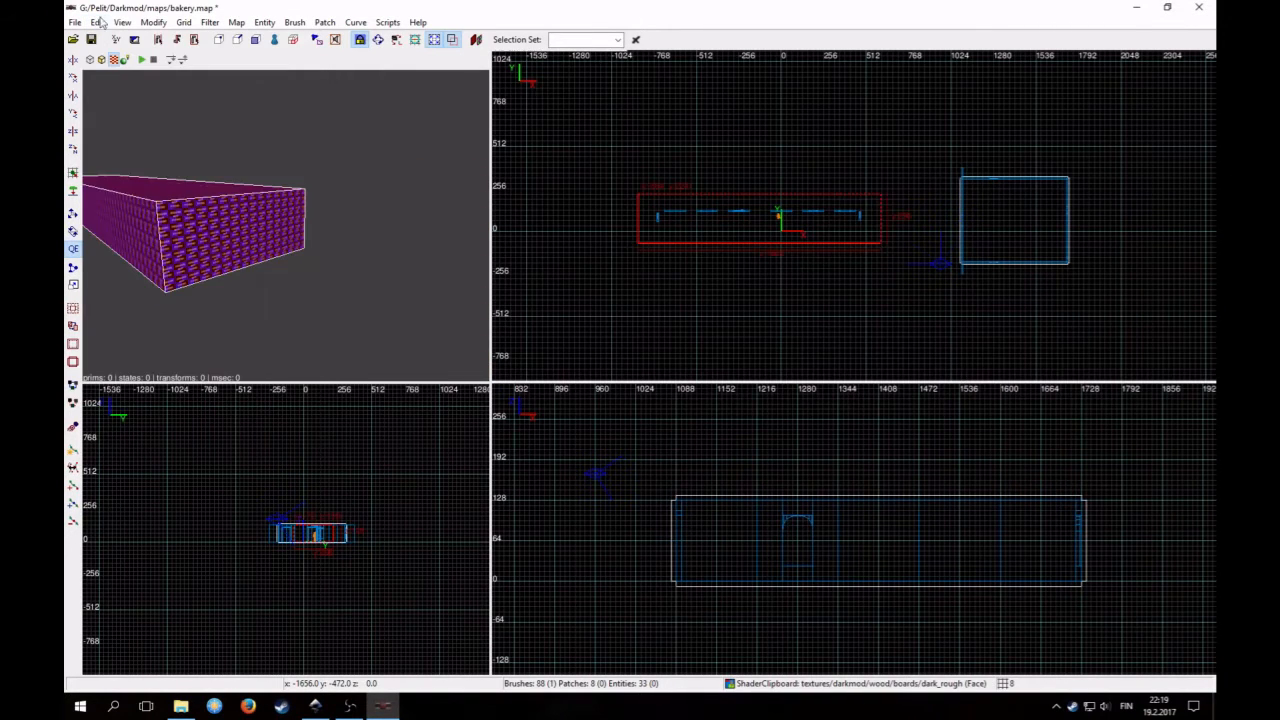
left_click(97, 22)
left_click(159, 259)
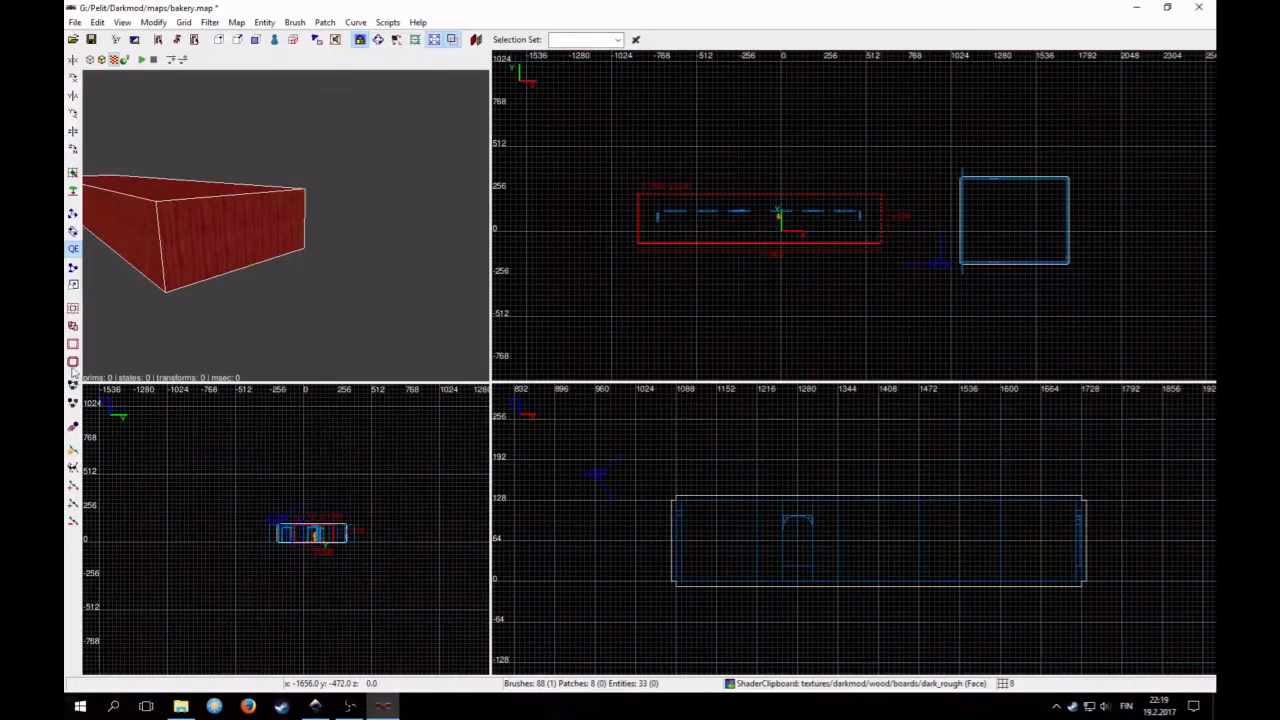
left_click(73, 364)
key("Escape")
Examine the building's exterior boards and the stone-walled interior with its wooden floor, ceiling, door opening and windows
right_click(187, 238)
key("Up")
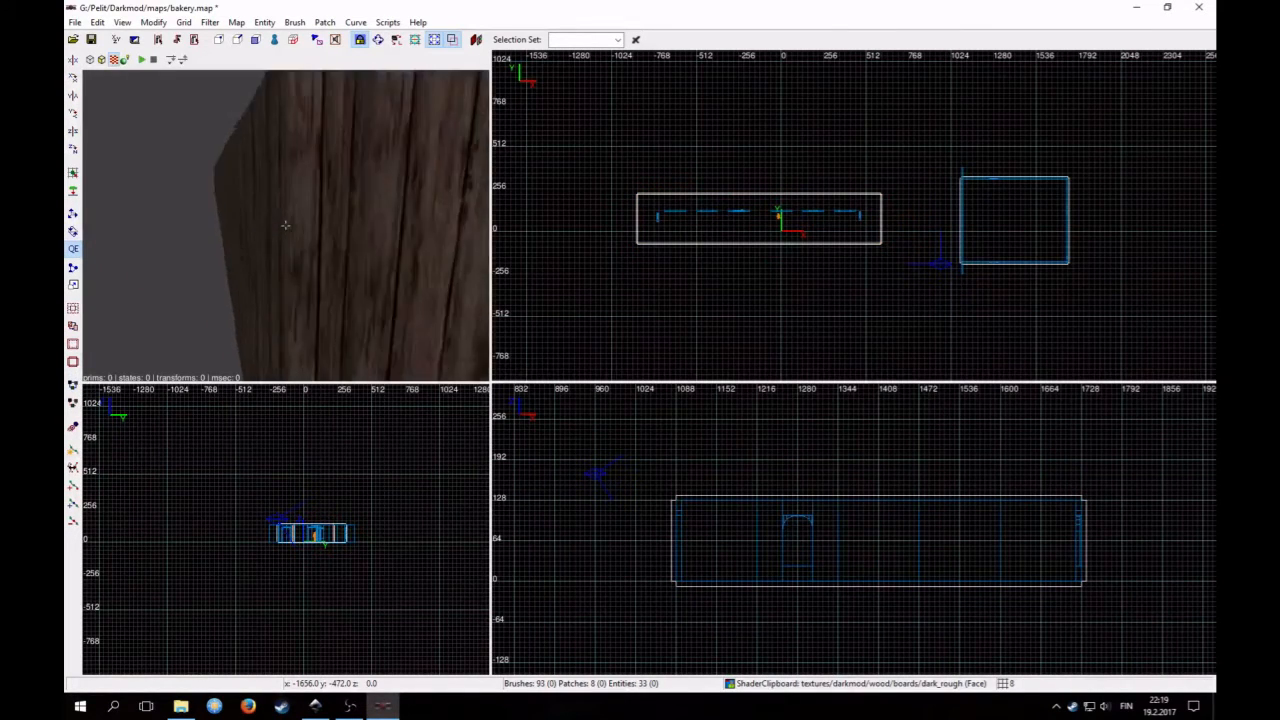
key("Down")
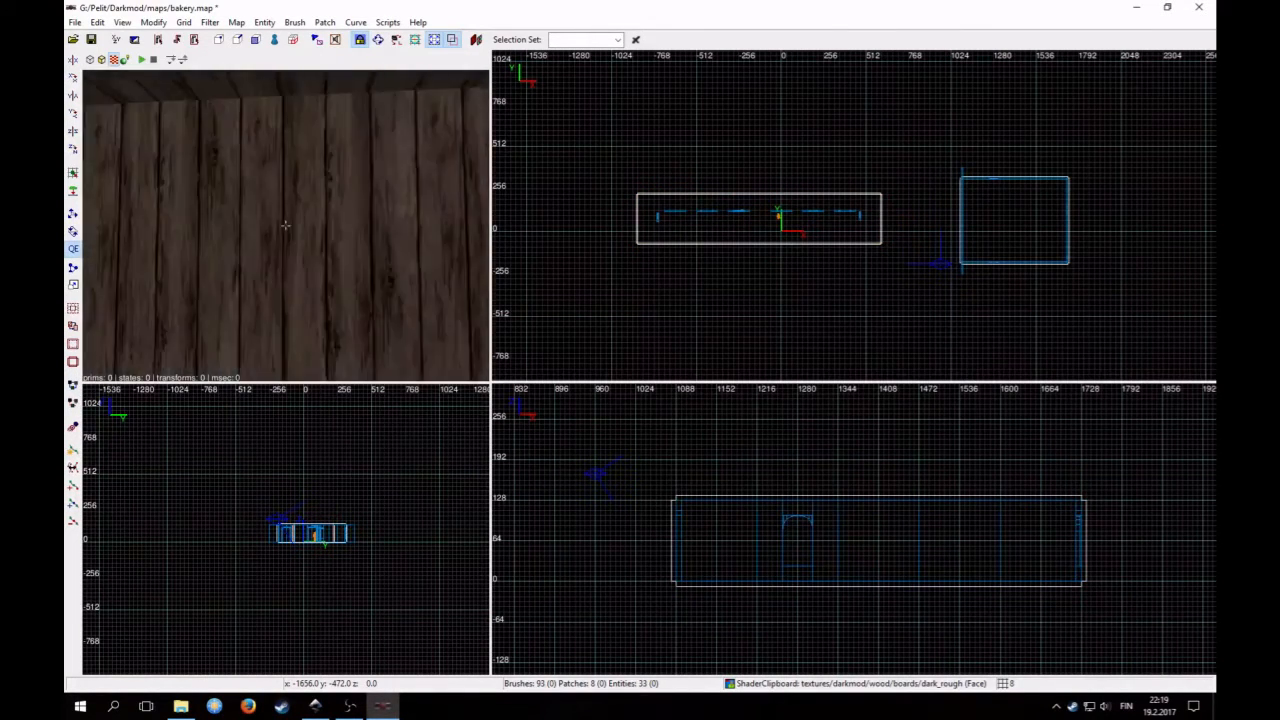
key("Up")
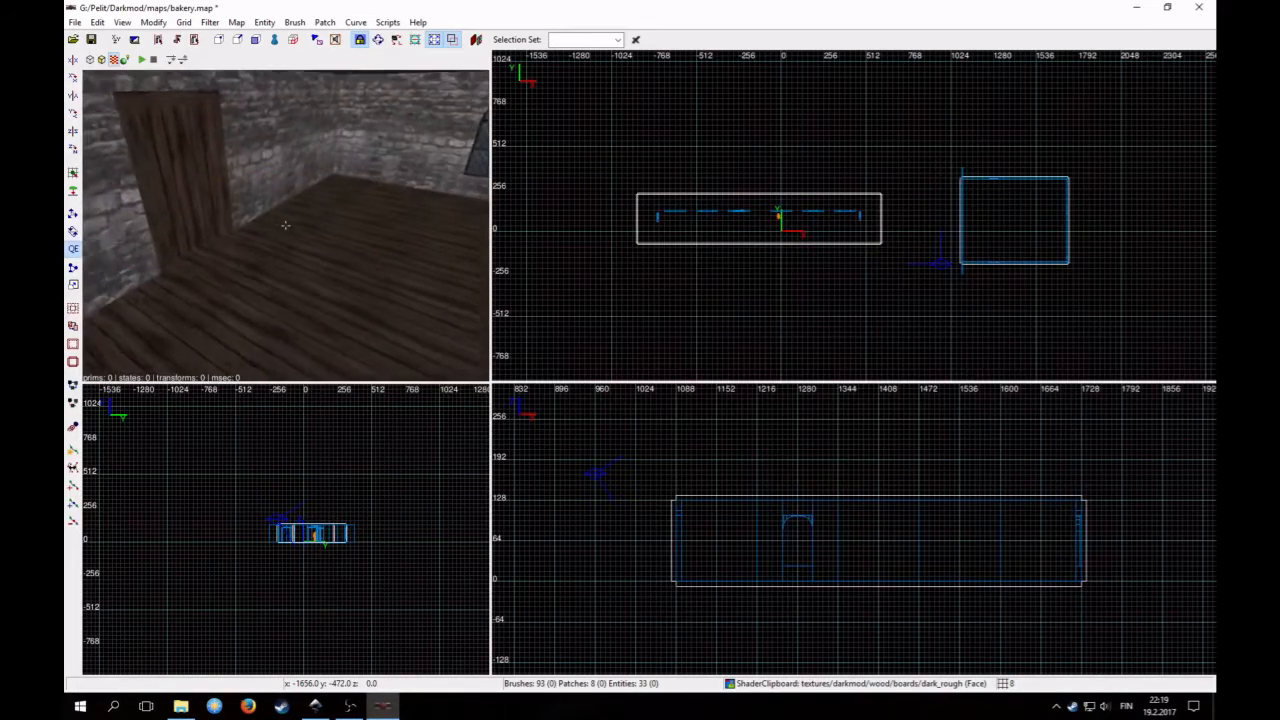
key("Down")
key("Up")
key("Down")
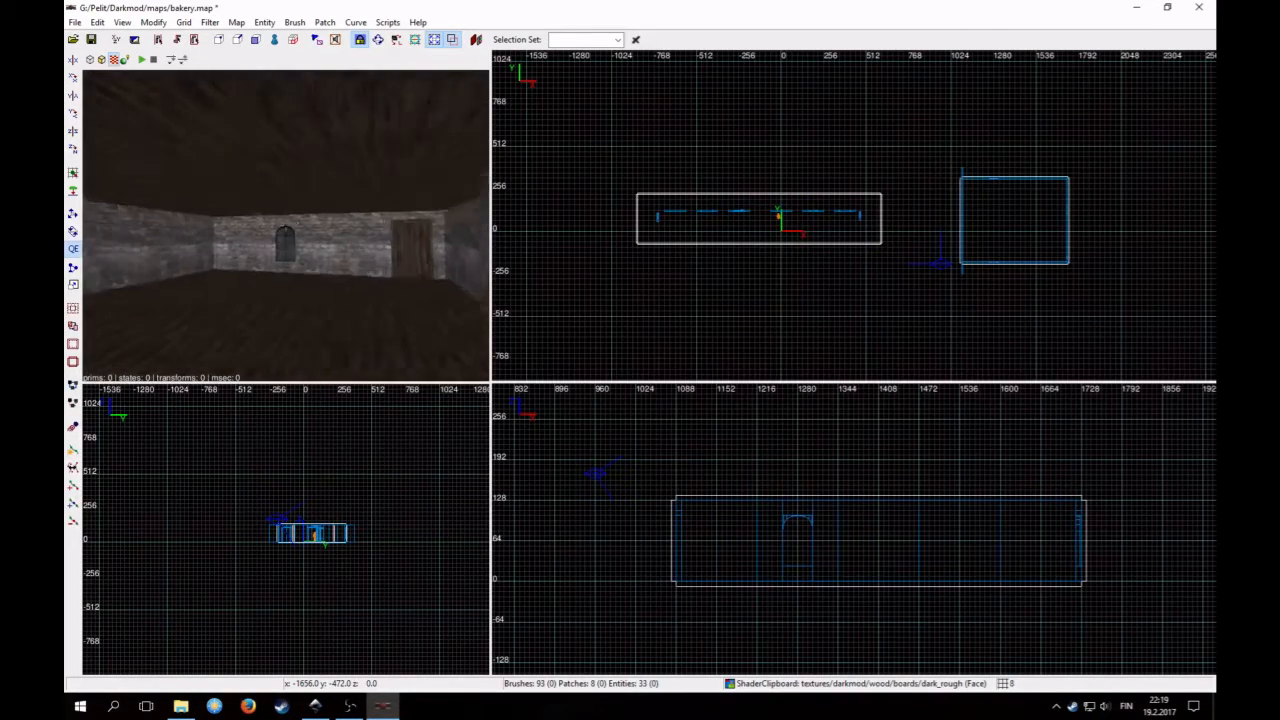
right_click(251, 296)
right_click(251, 296)
key("Up")
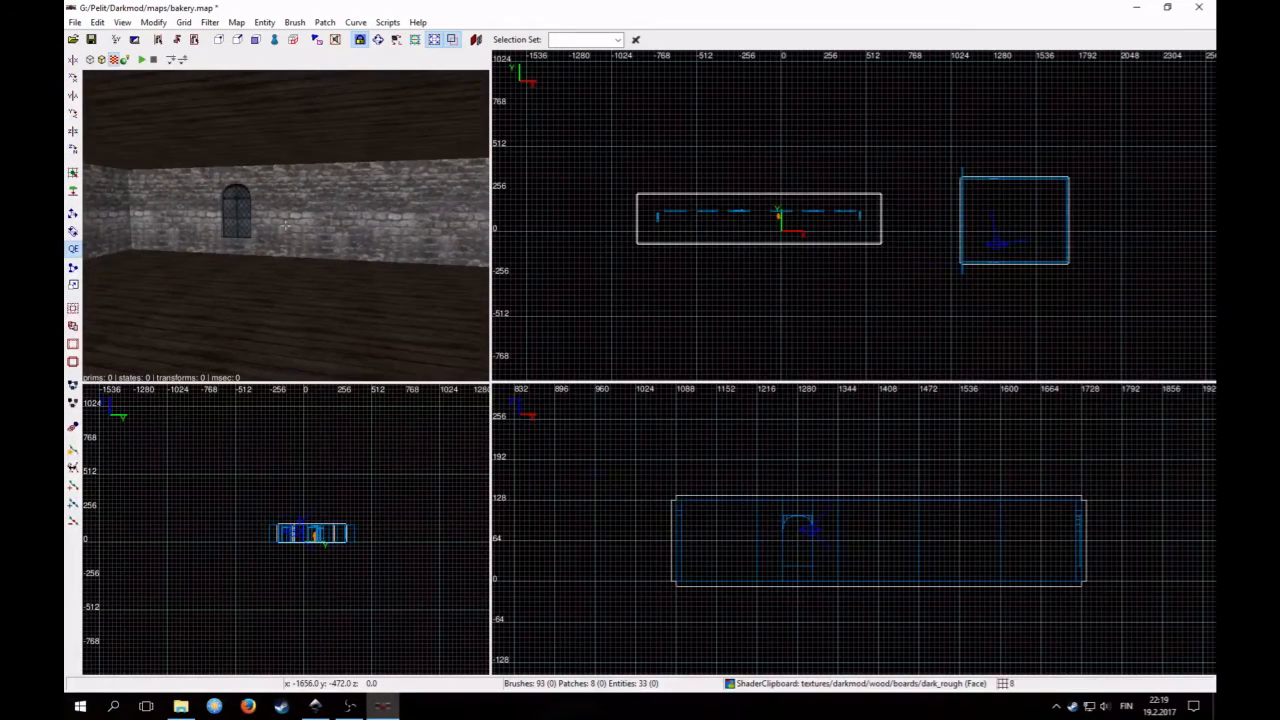
Switch to Inkscape, review the hand-drawn bakery floor plans, and return to the map editor
left_click(315, 706)
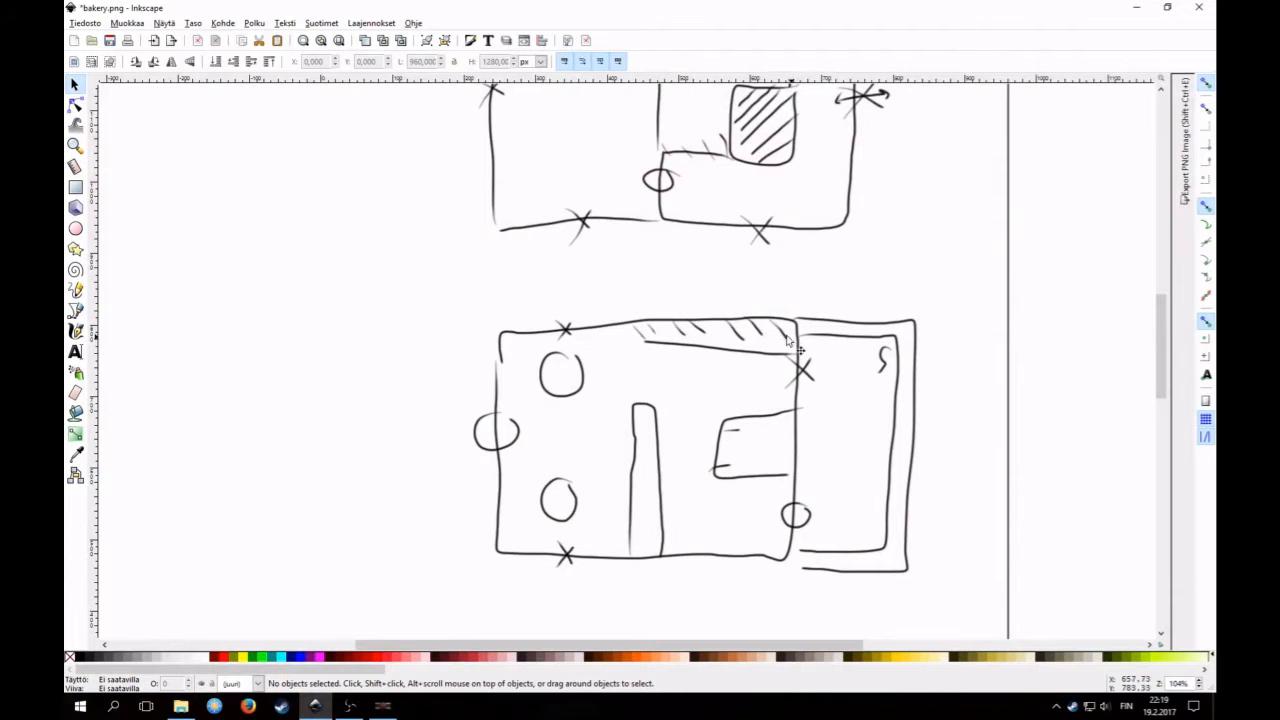
scroll(731, 280, "up", 3)
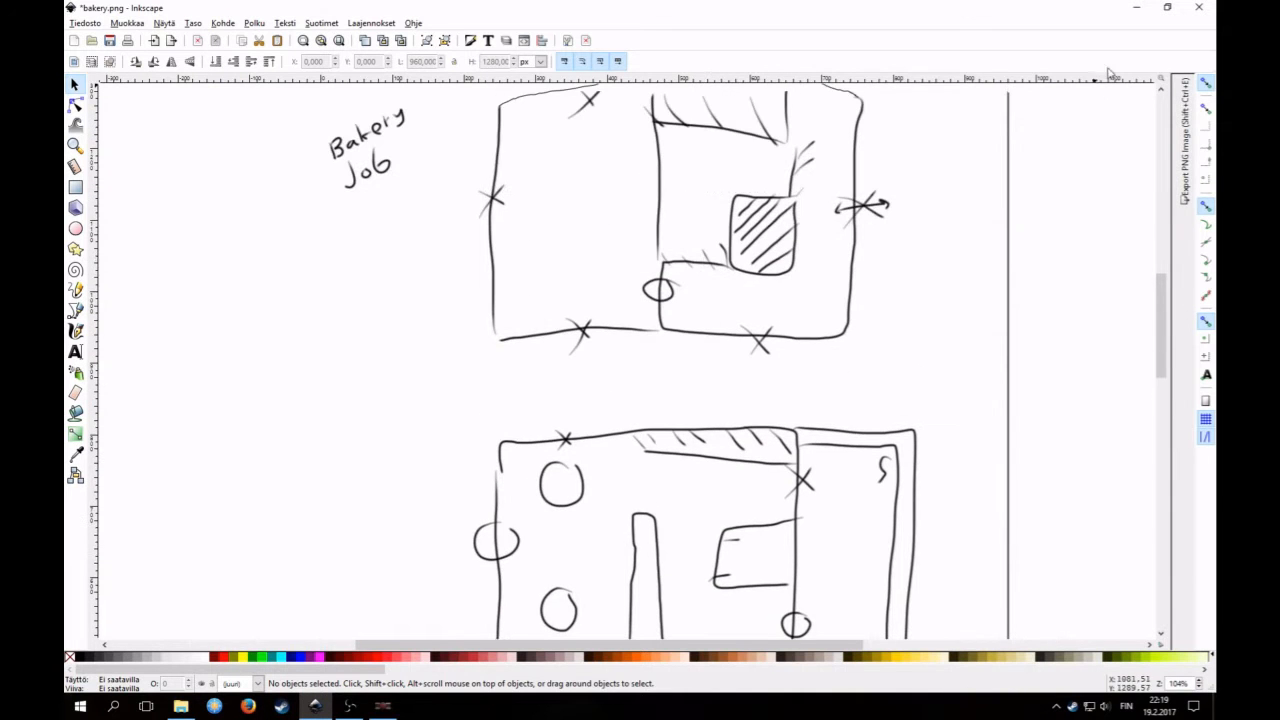
left_click(1138, 9)
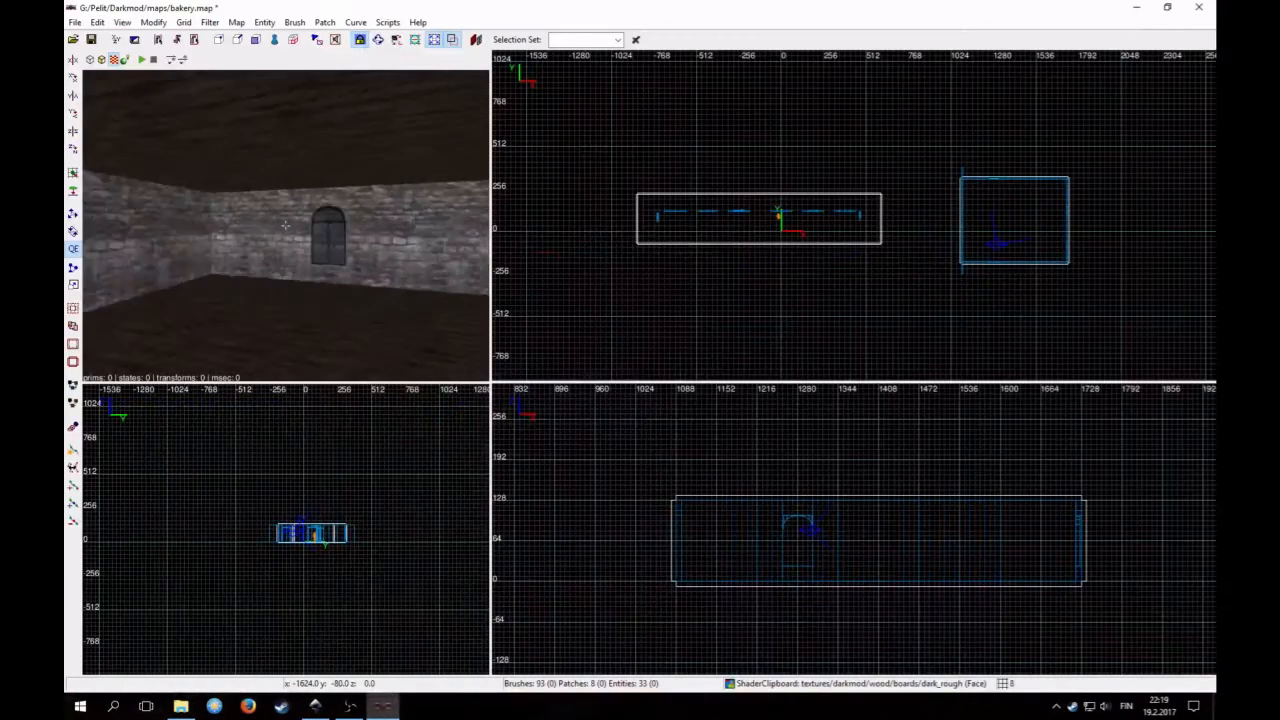
Duplicate the doorway wall section, place the copy inside the room at about x 1216, and revert it to worldspawn
right_click(294, 297)
right_click(294, 297)
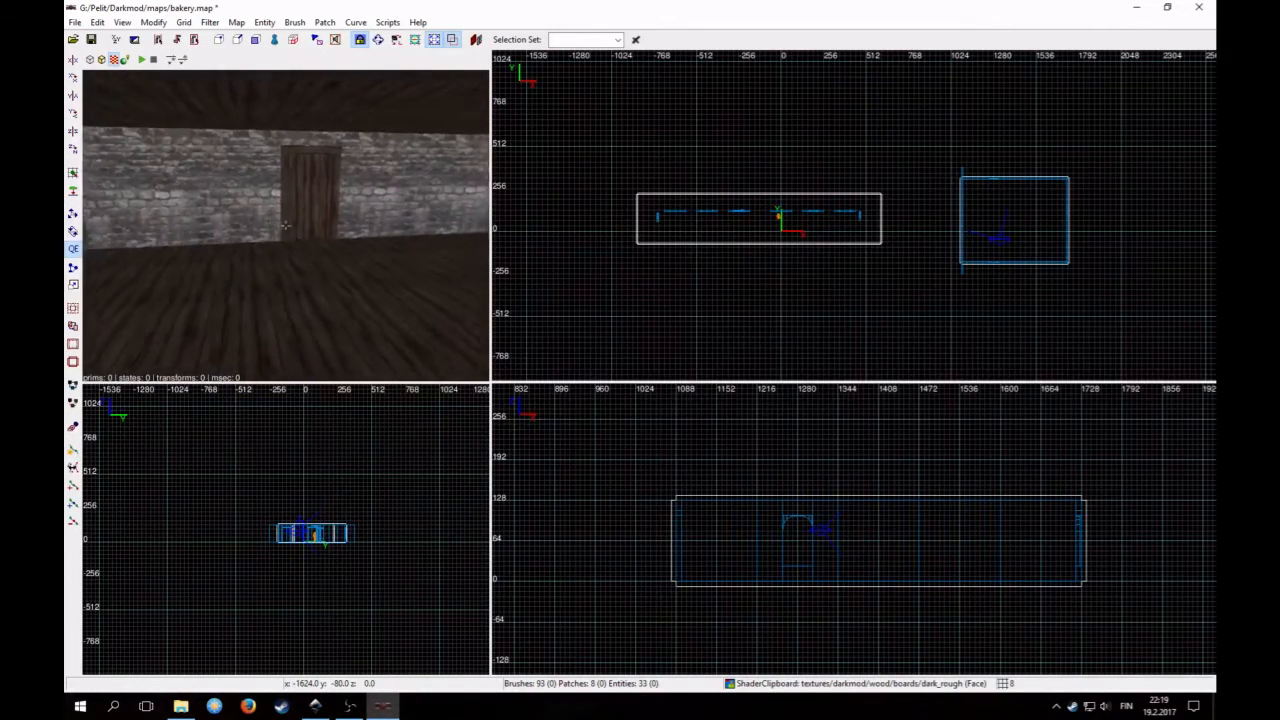
right_click(293, 300)
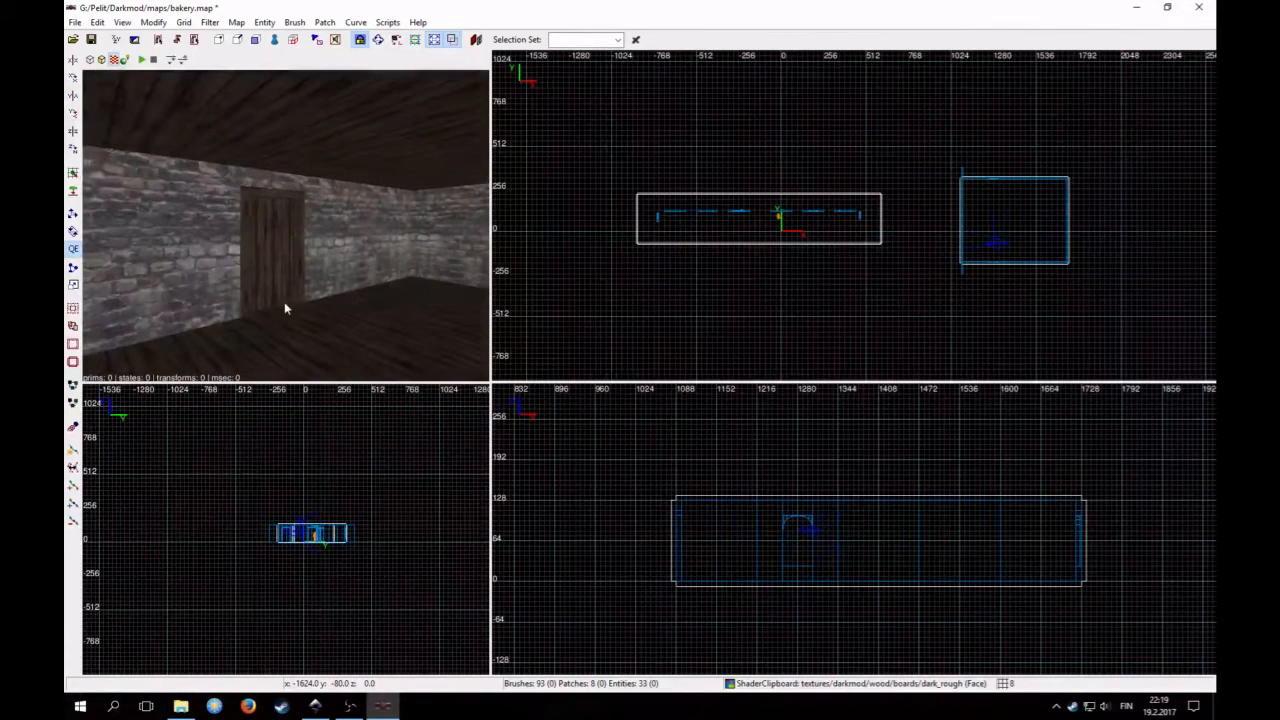
left_click(265, 193, "shift")
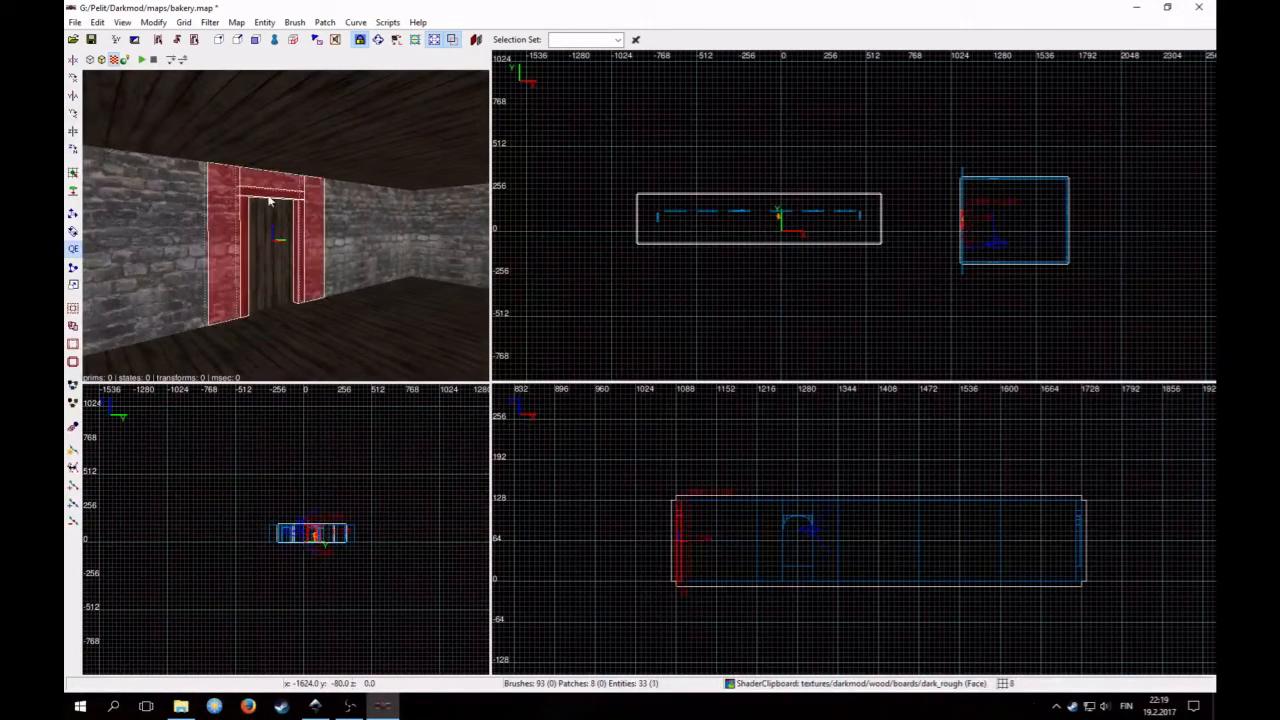
scroll(777, 303, "up", 7)
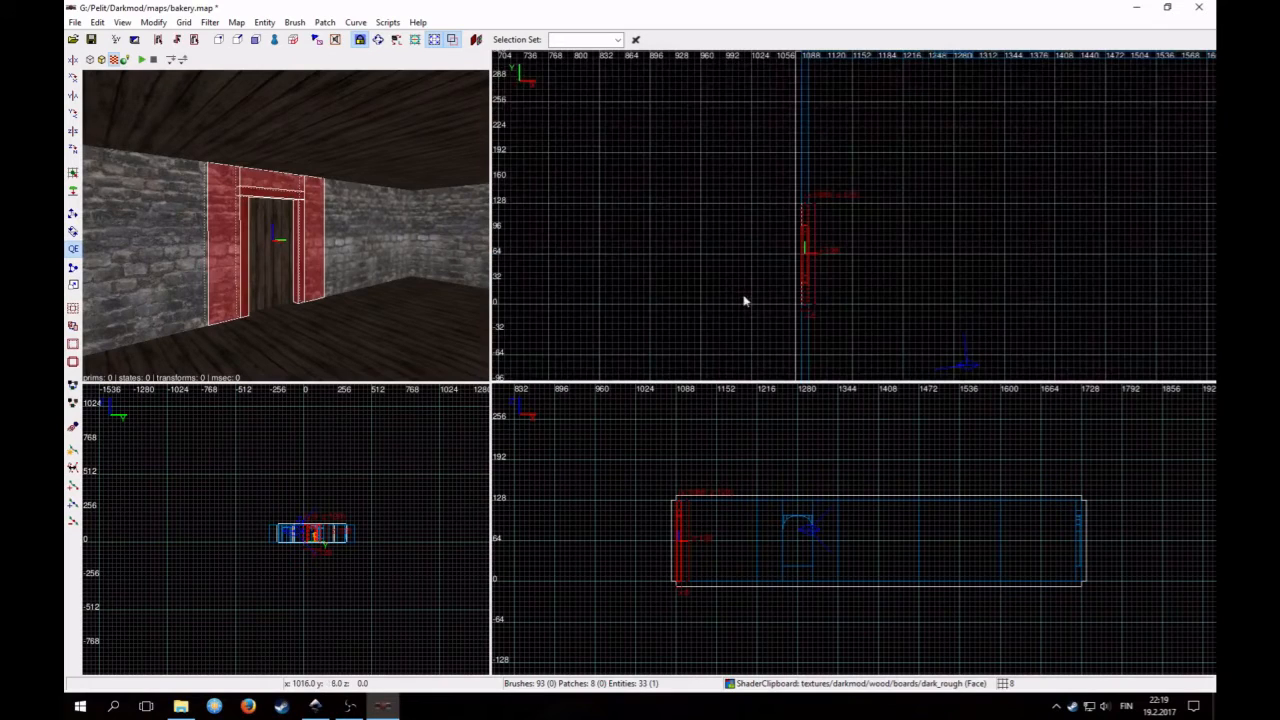
key("space")
left_click_drag(802, 265, 903, 251)
right_click(903, 252)
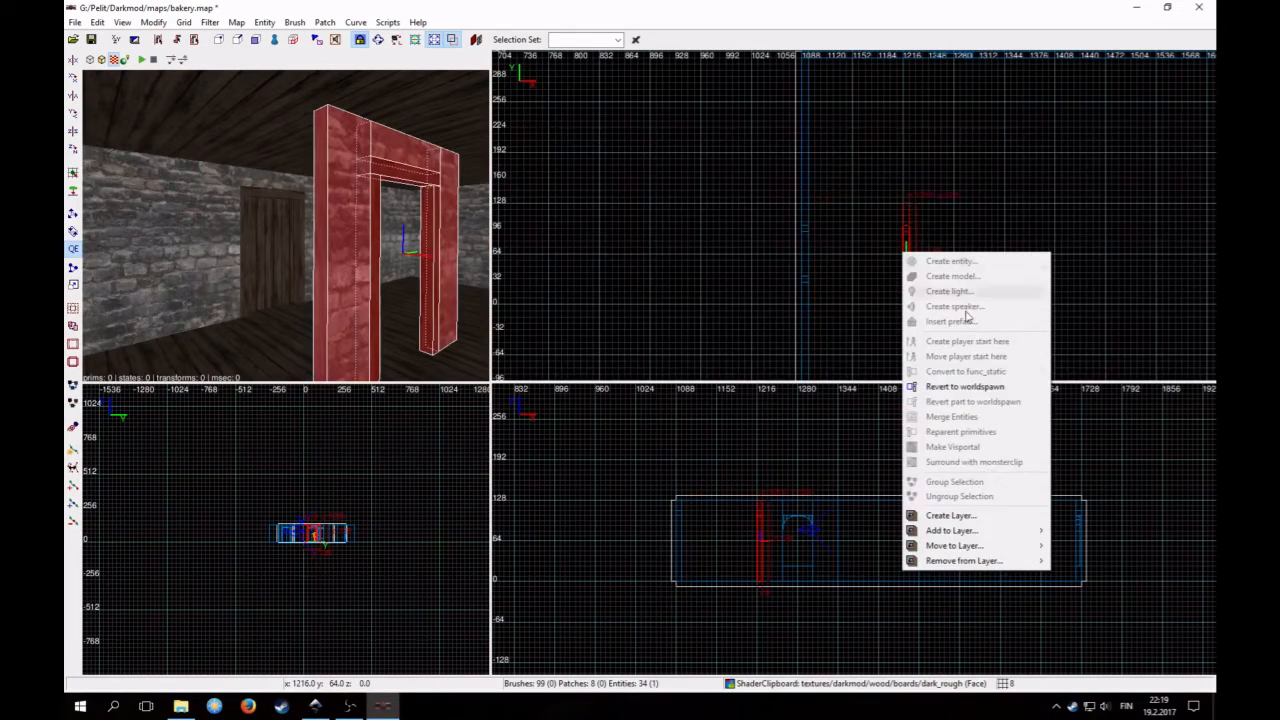
left_click(980, 388)
Delete the copied doorway's wall and jamb brushes, keeping only its wooden lintel
left_click(352, 219, "shift")
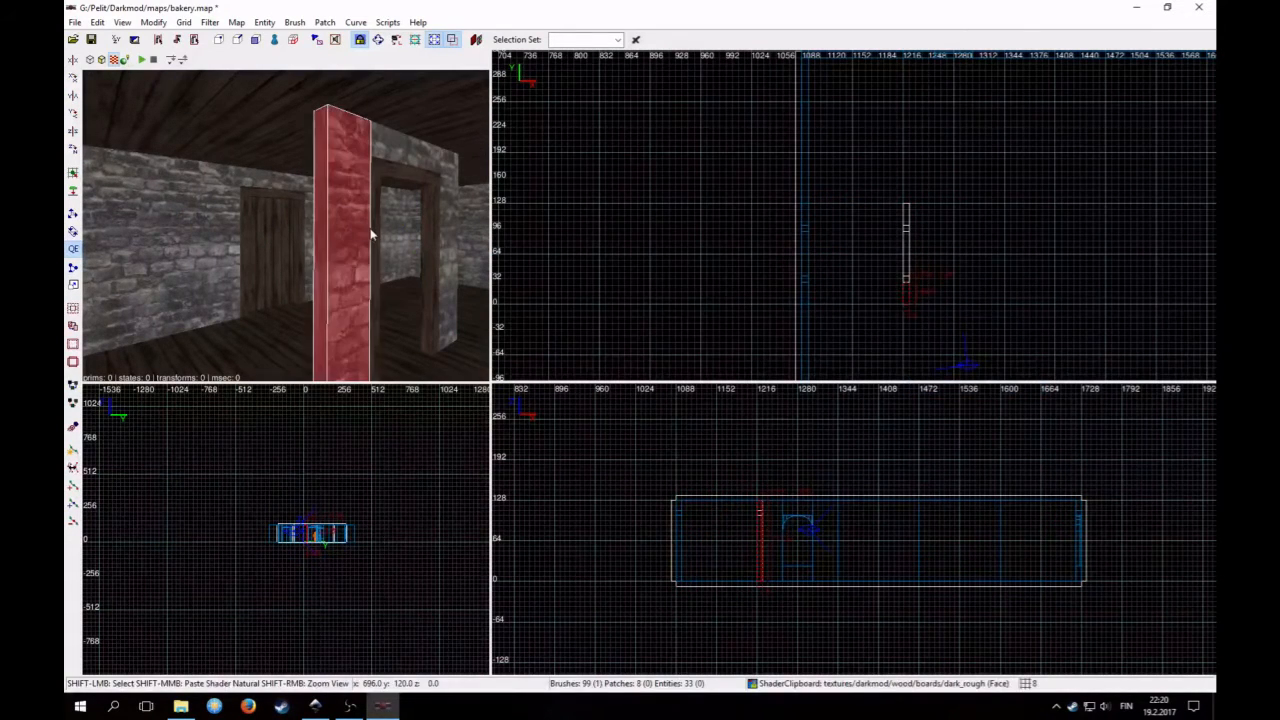
key("Escape")
left_click_drag(432, 248, 370, 246, "shift")
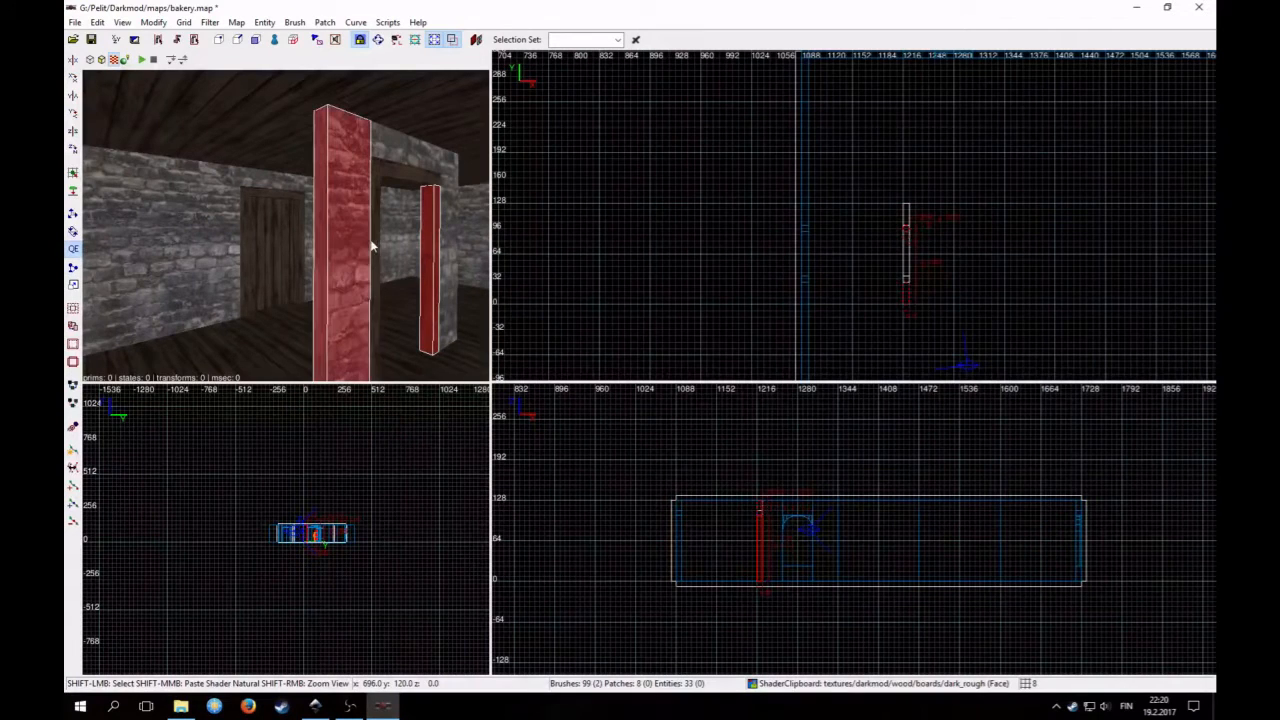
left_click(422, 168, "shift")
key("BackSpace")
Widen the remaining wooden lintel brush to about 16 units
left_click(398, 178, "shift")
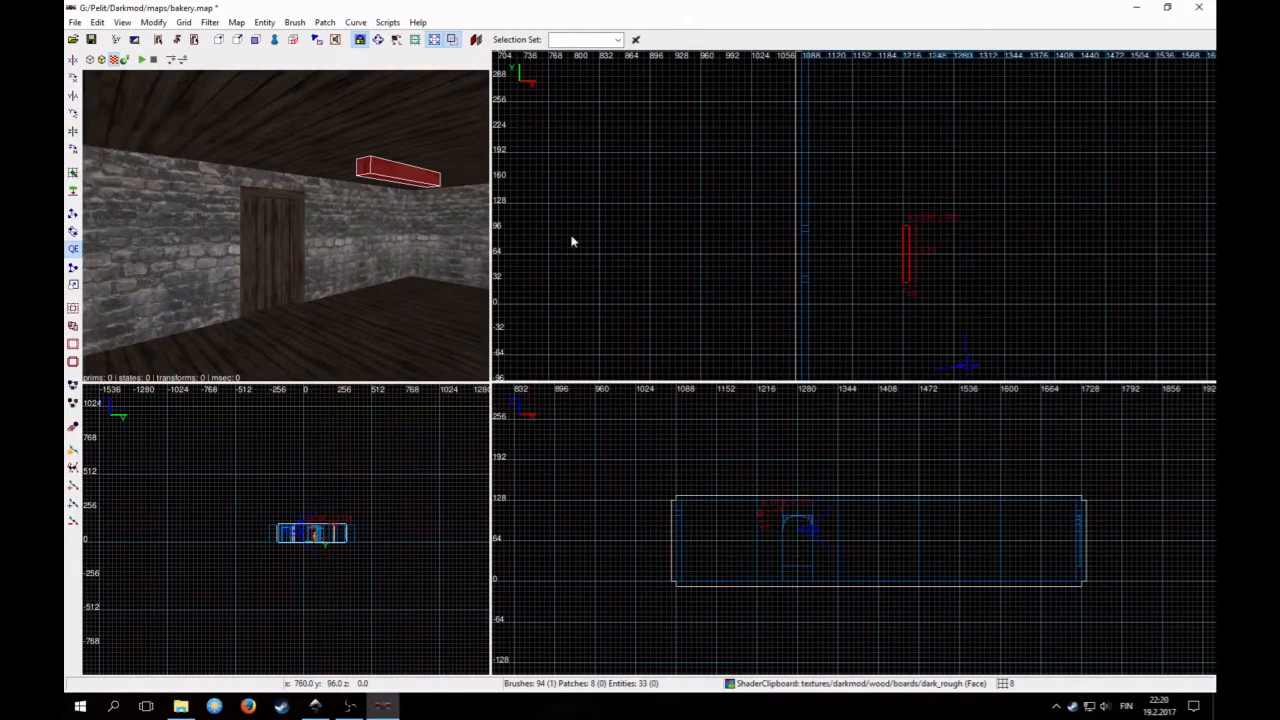
right_click_drag(768, 306, 676, 296)
scroll(768, 306, "up", 1)
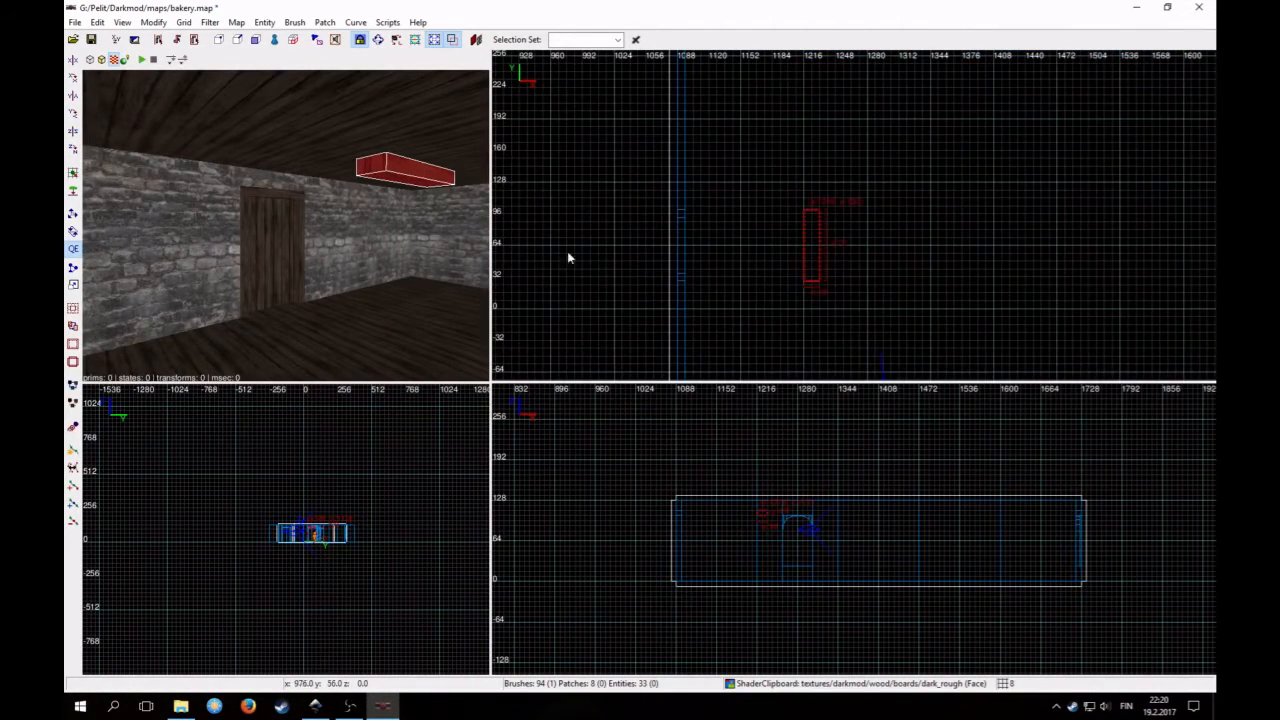
Align the board texture on the lintel's near end face with its top face, setting the horizontal shift to about 78.33
right_click(420, 210)
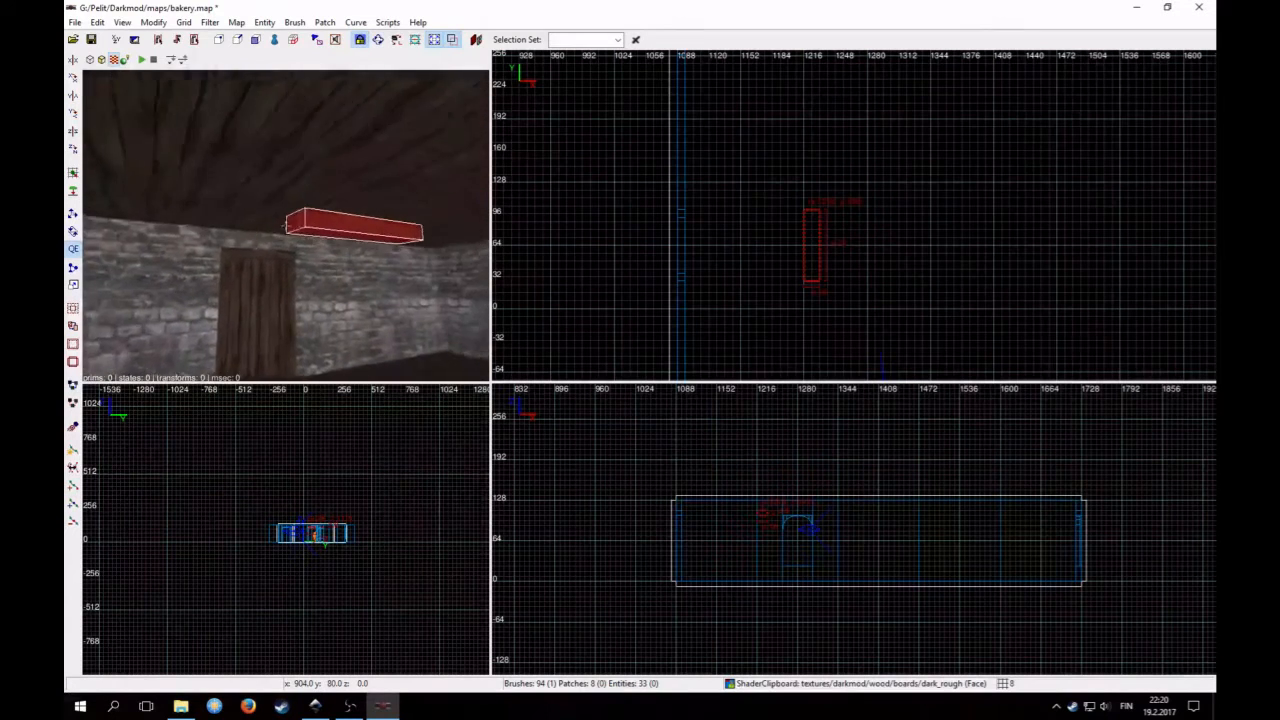
right_click(365, 236)
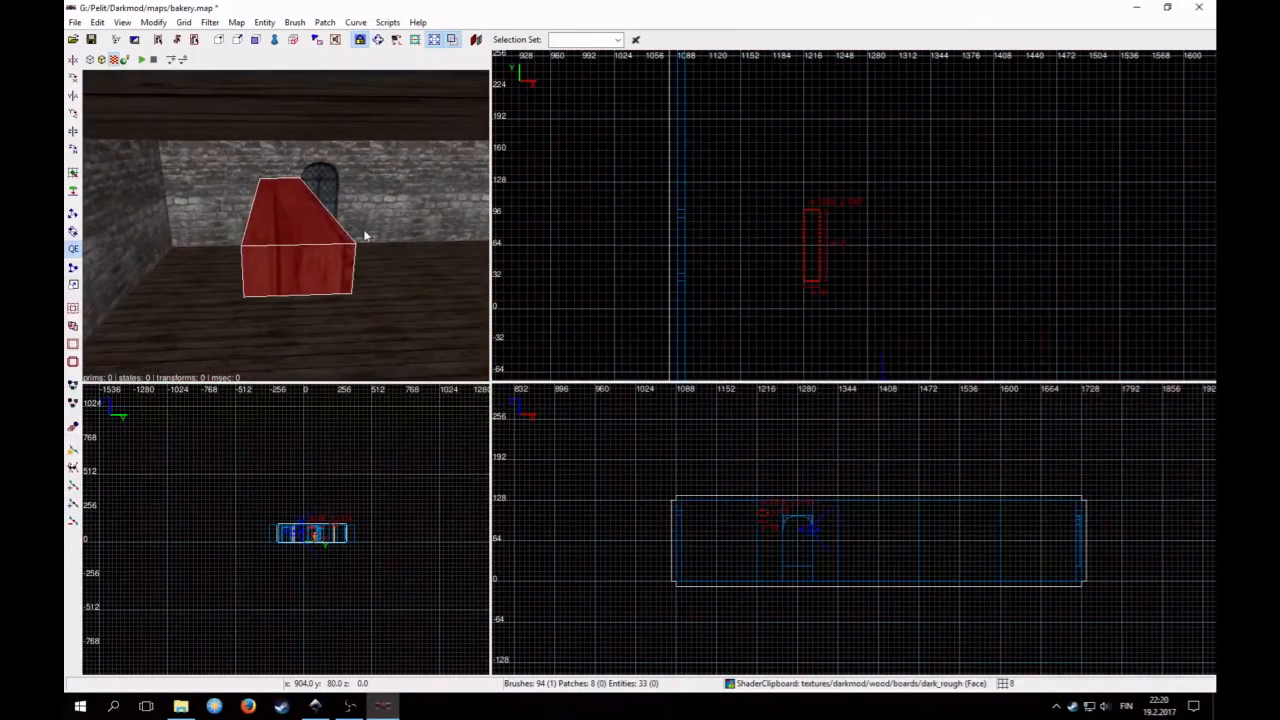
key("s")
key("Escape")
left_click(309, 213, "ctrl+shift")
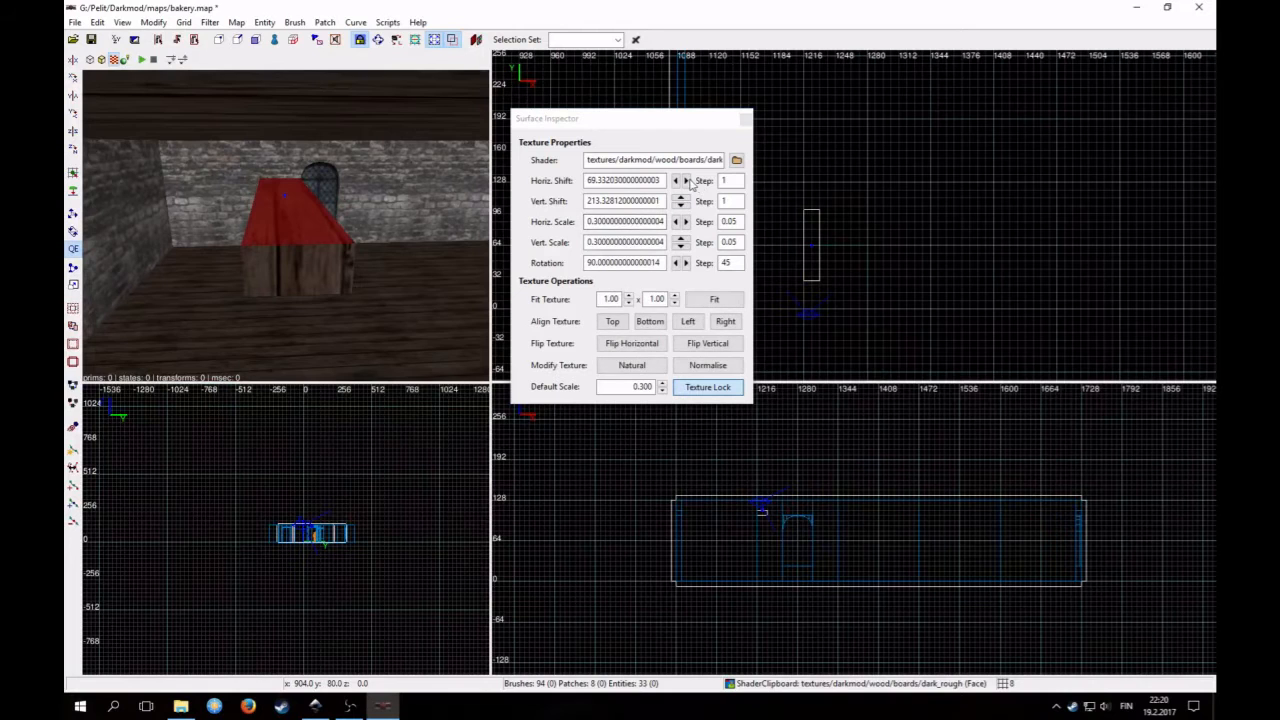
key("Escape")
left_click(298, 286, "ctrl+shift")
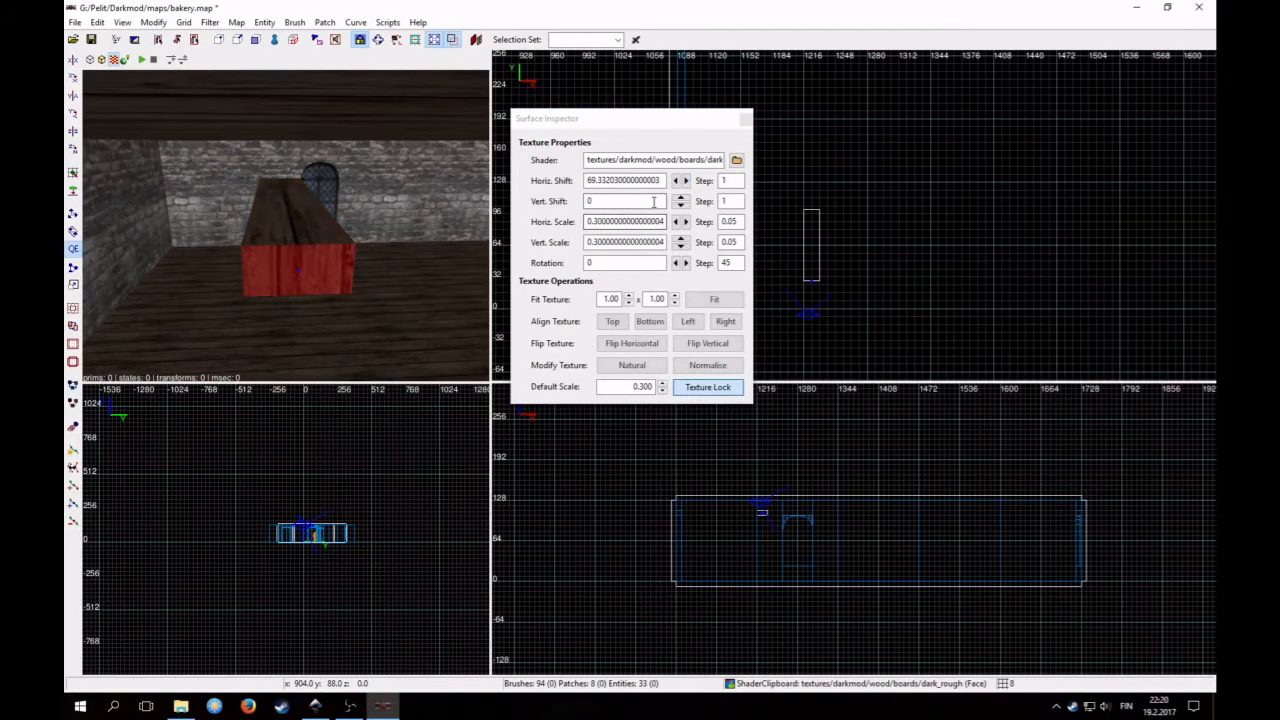
key("Escape")
Set the horizontal texture shift of the lintel's opposite end face to about 206.67, check the underside, and close the Surface Inspector
right_click(277, 285)
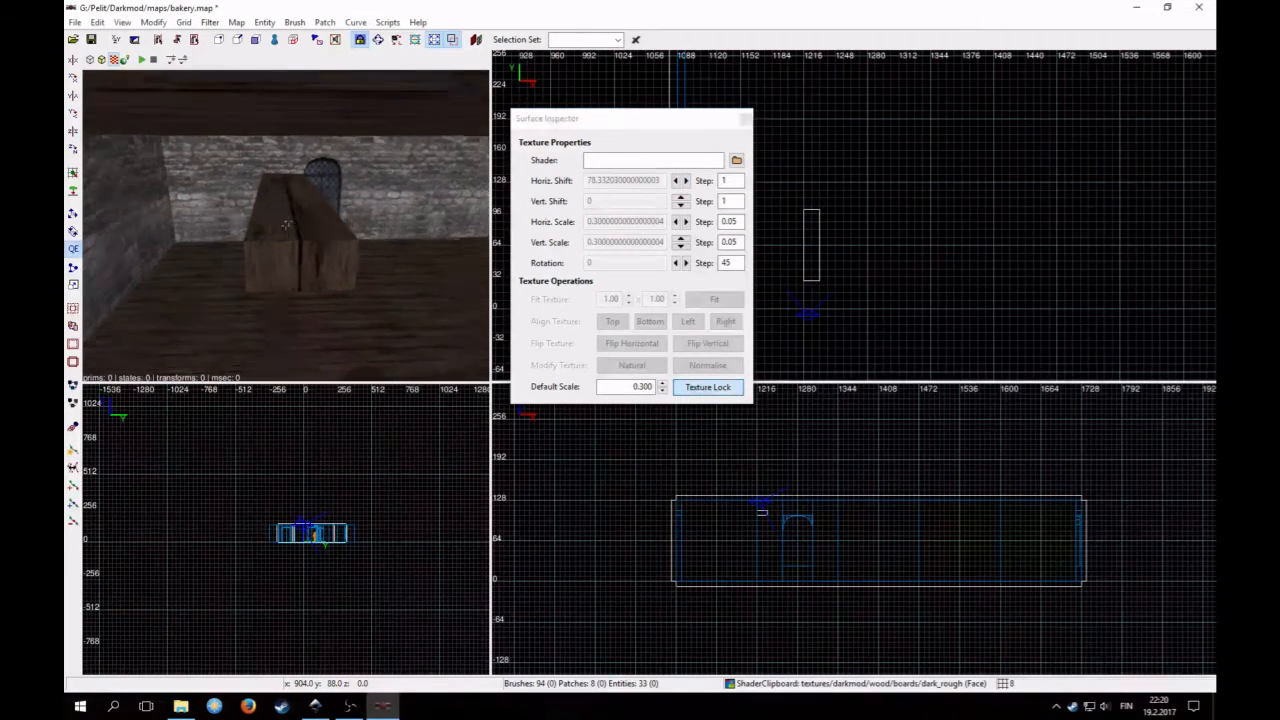
right_click(277, 285)
left_click(300, 230, "ctrl+shift")
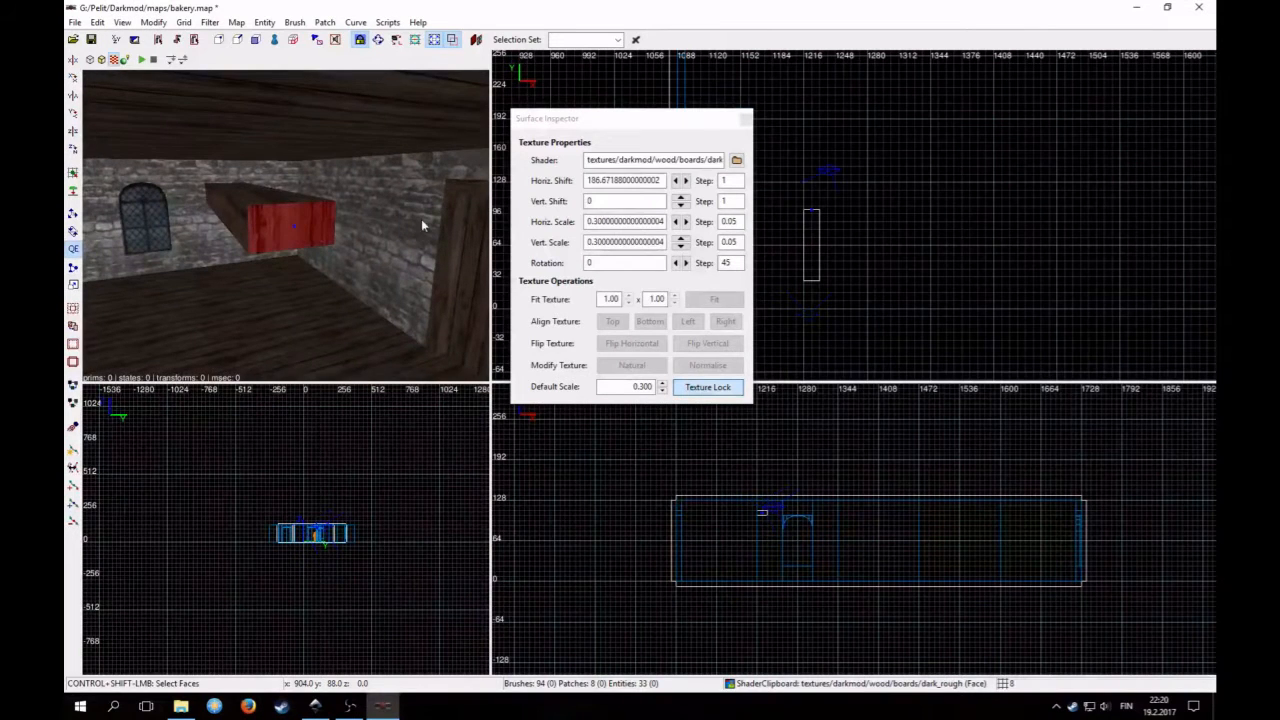
left_click(686, 180)
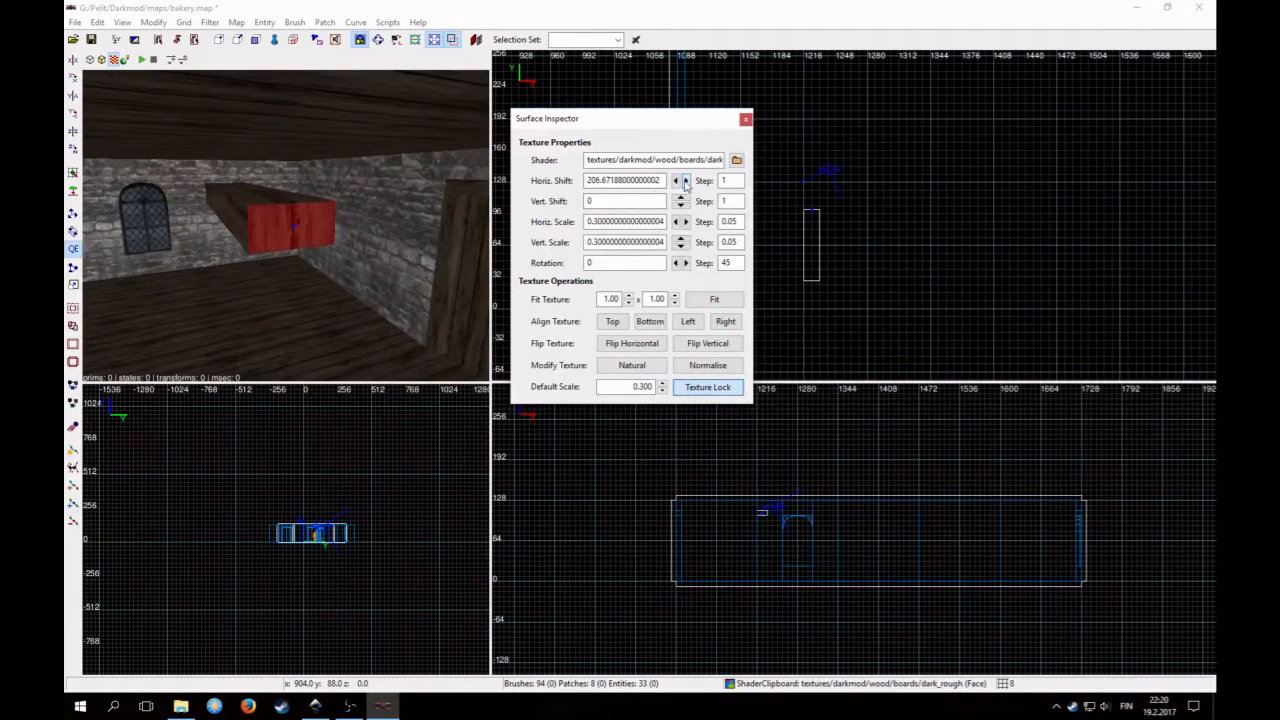
key("Escape")
right_click(208, 168)
right_click(208, 168)
right_click(208, 168)
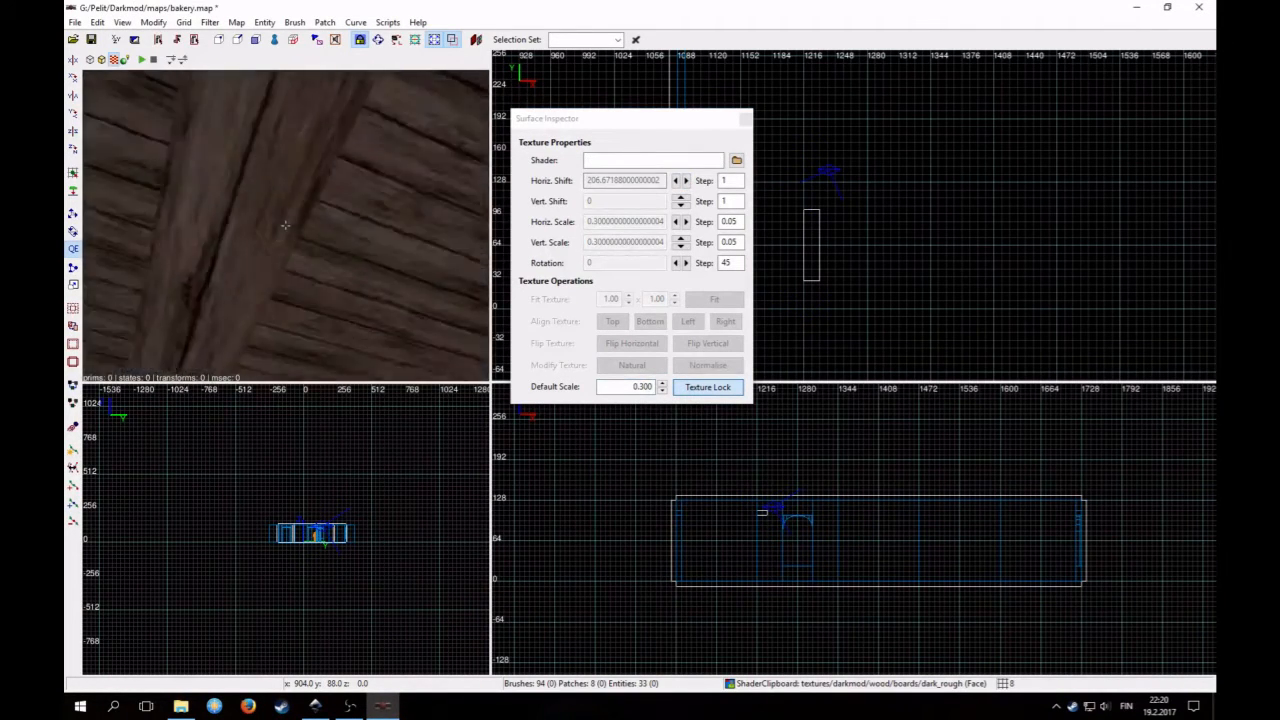
right_click(284, 226)
left_click(229, 177, "shift")
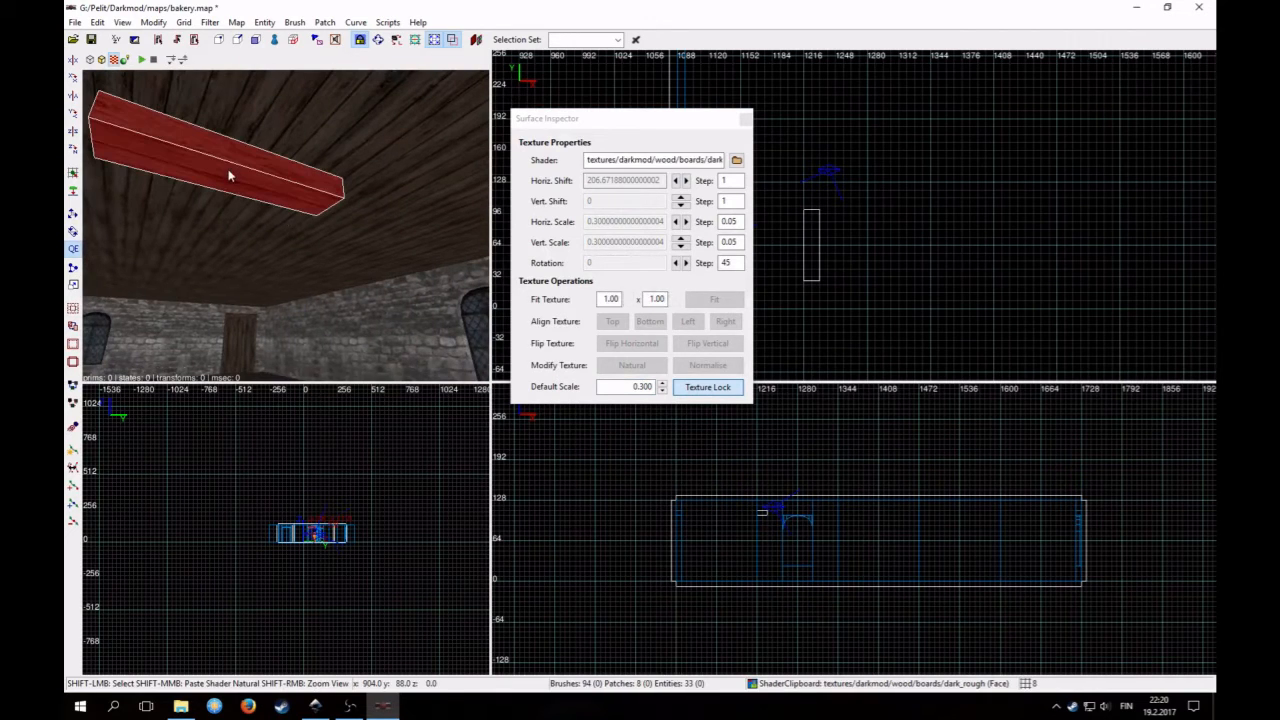
left_click(746, 119)
Move the wooden brush to the floor beside the arched window and duplicate it into four ascending steps, each offset 16 units along and 8 up
right_click(400, 228)
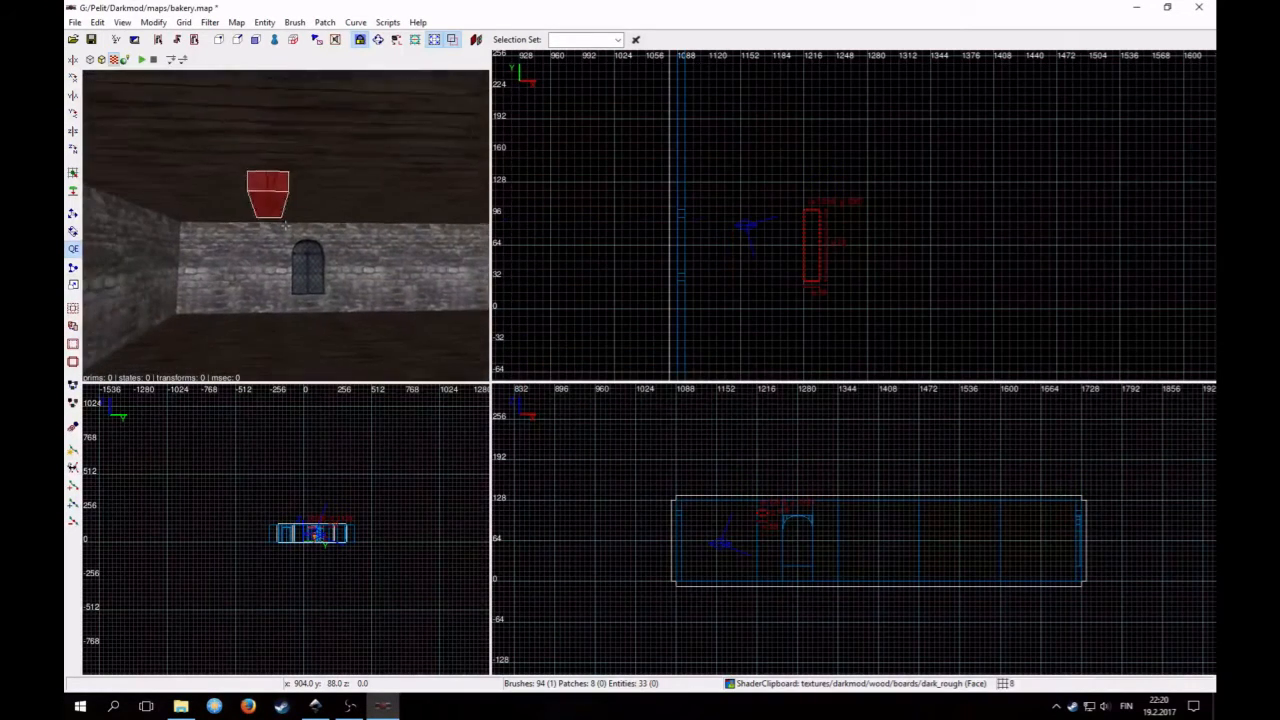
key("Left")
scroll(760, 590, "up", 2)
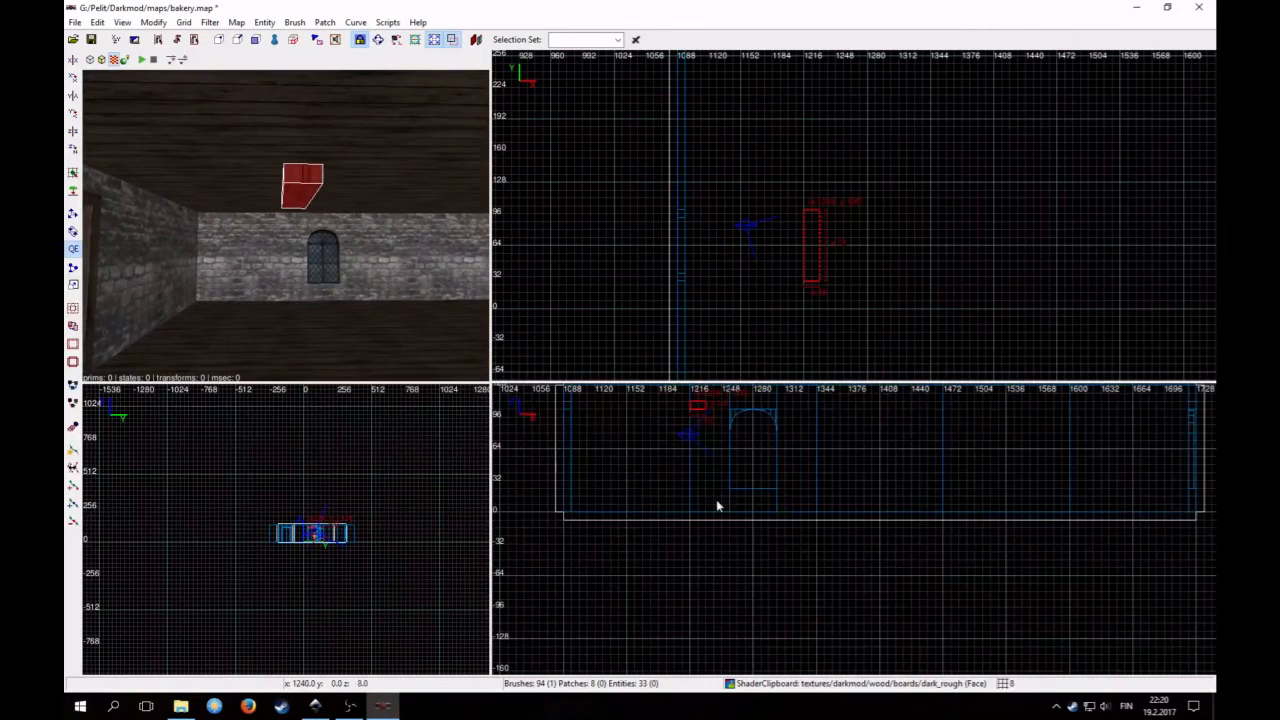
scroll(788, 516, "up", 2)
right_click_drag(788, 516, 730, 571)
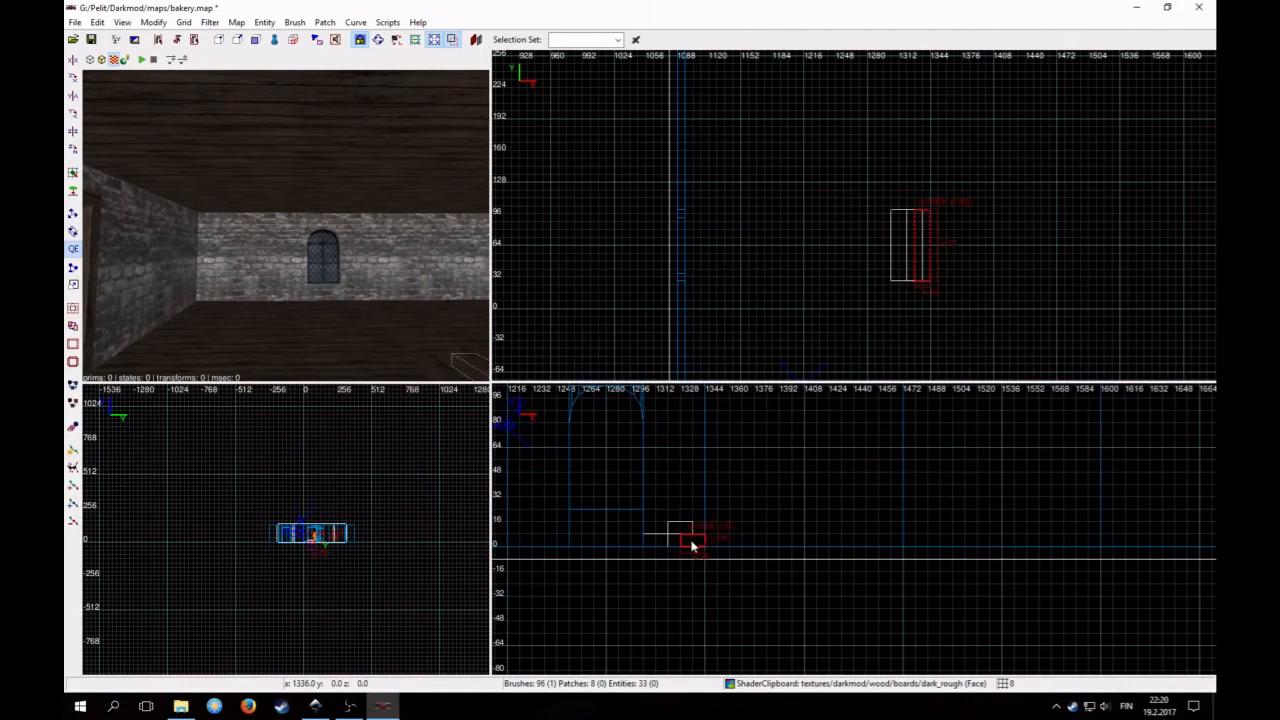
right_click(332, 285)
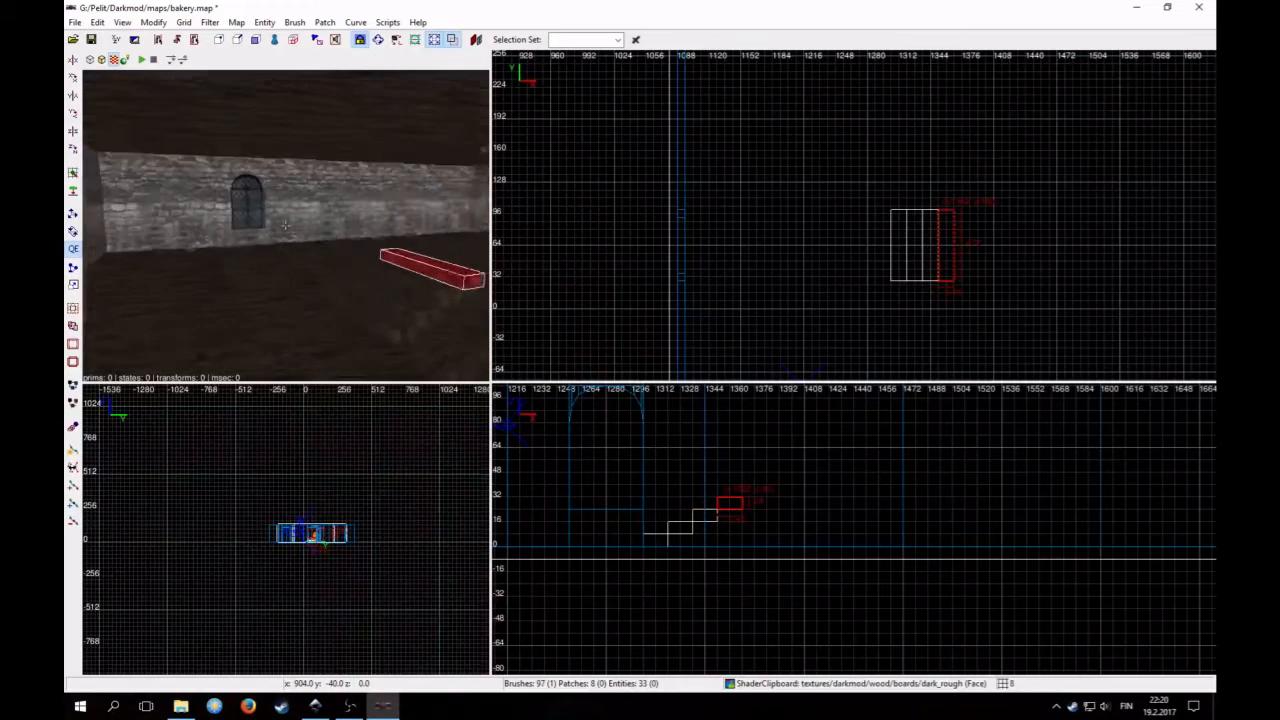
right_click(332, 285)
Select all four steps and duplicate them twice, placing each copy at the top end to extend the staircase to twelve steps
left_click(332, 286, "shift")
left_click(346, 279, "shift")
left_click(363, 265, "shift")
scroll(740, 503, "down", 2)
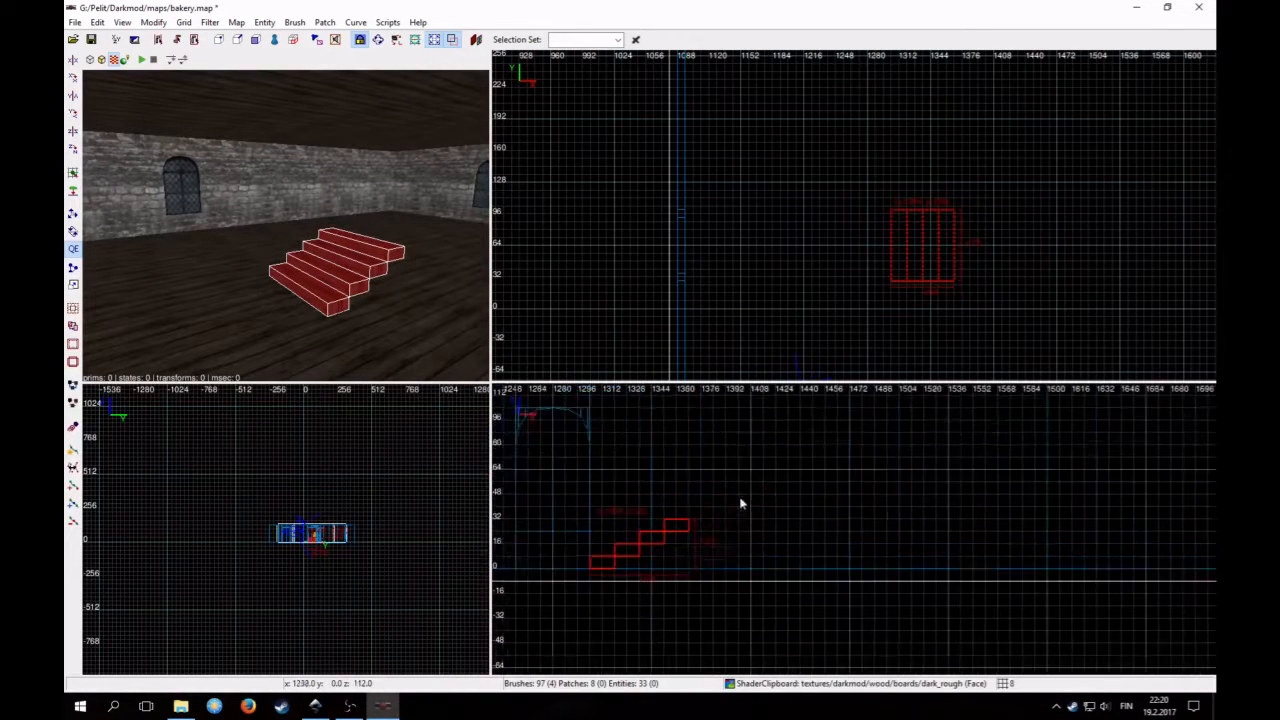
key("space")
left_click_drag(703, 551, 818, 490)
key("space")
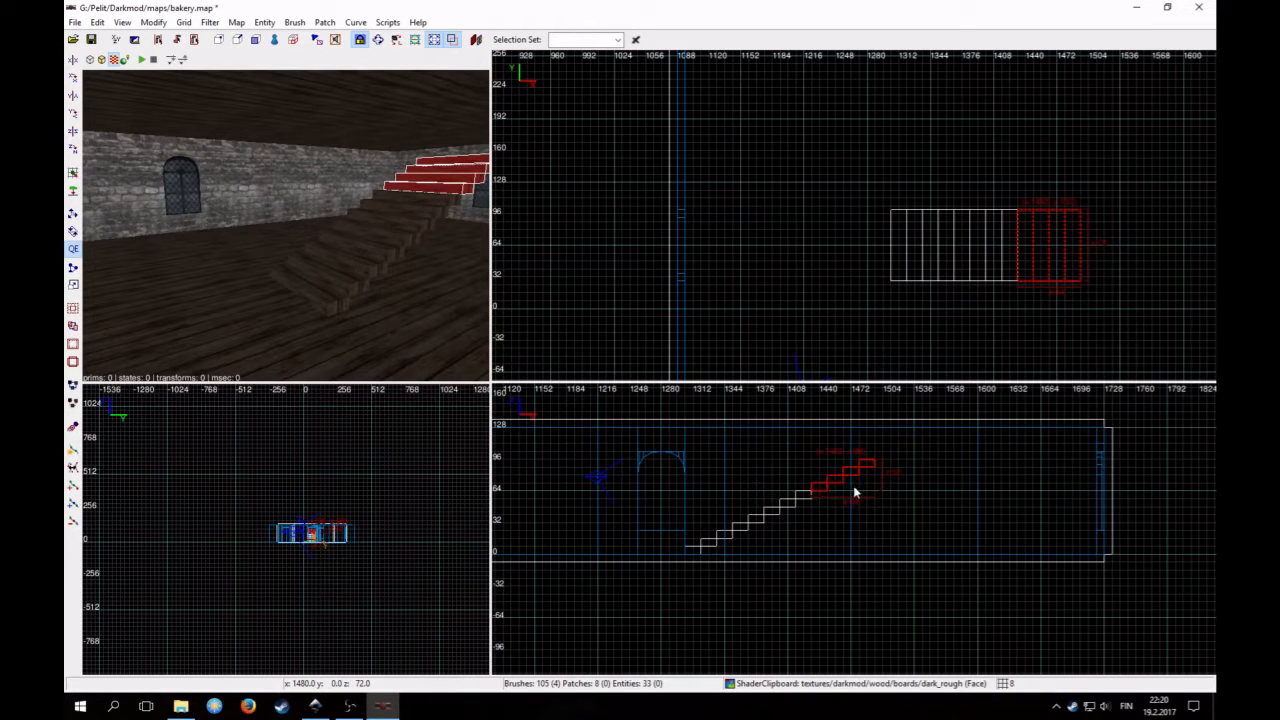
Duplicate the top four steps once more and place the copy at the upper end to extend the staircase to sixteen steps
key("space")
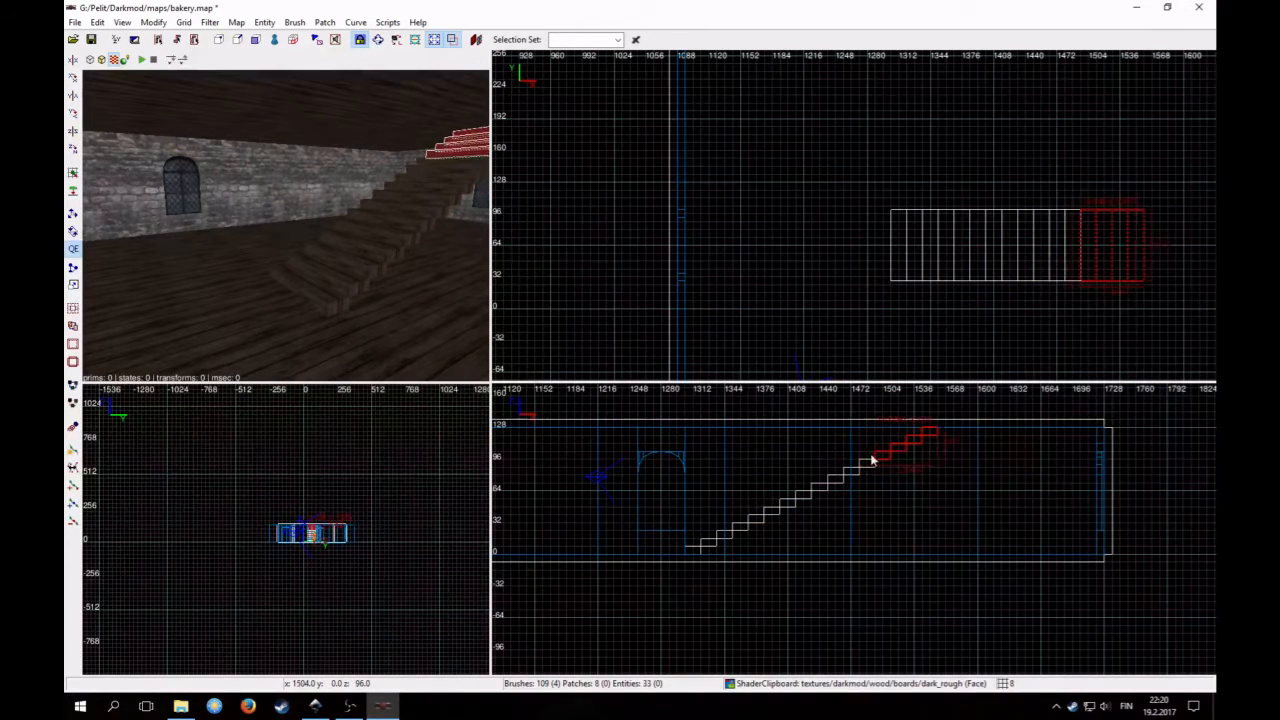
right_click(366, 261)
right_click(366, 261)
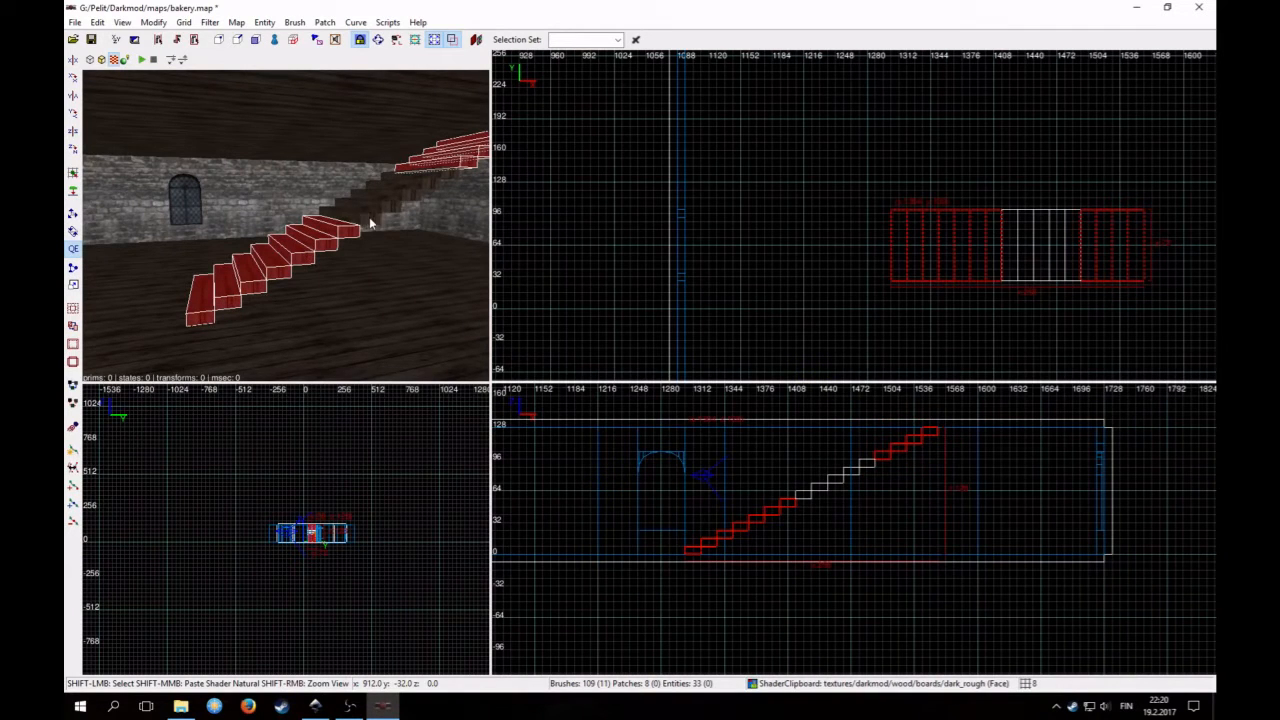
Select all sixteen steps and move the staircase flush against the north stone wall, to the east of the arched window
left_click_drag(441, 179, 455, 173, "shift")
scroll(797, 230, "down", 3)
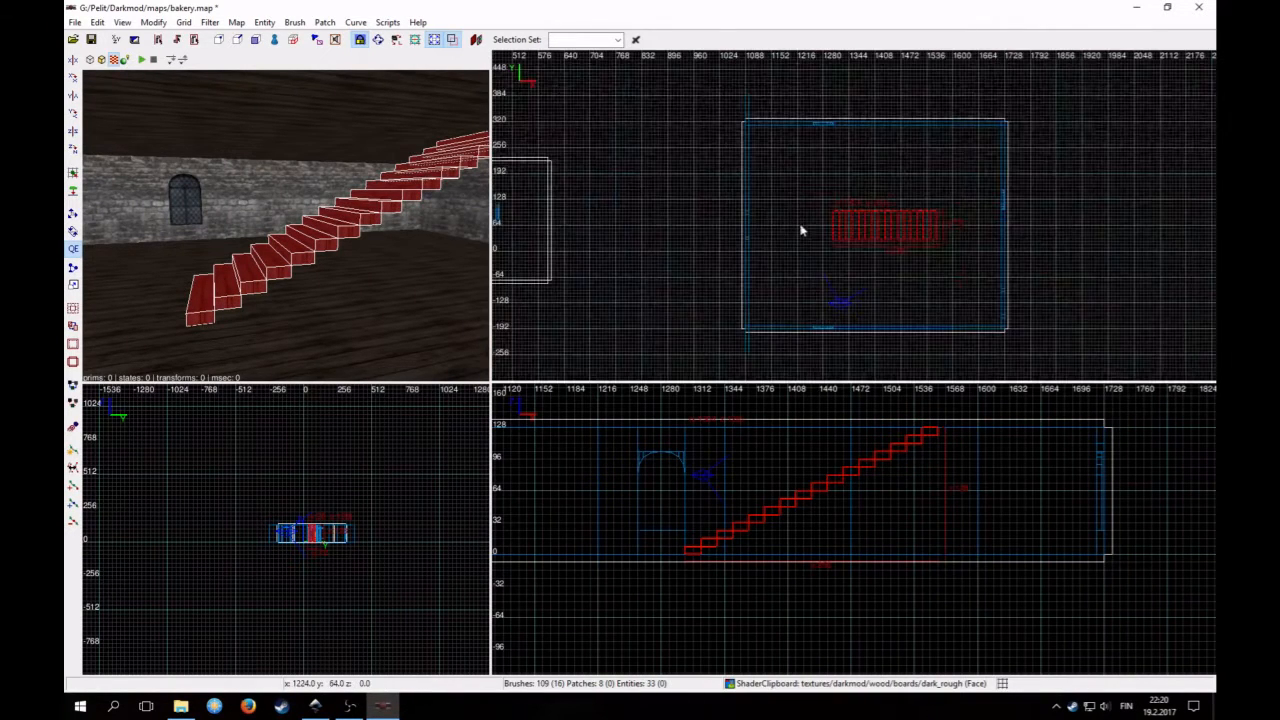
right_click_drag(800, 231, 676, 298)
scroll(757, 264, "up", 1)
scroll(750, 290, "up", 1)
left_click_drag(738, 333, 768, 165)
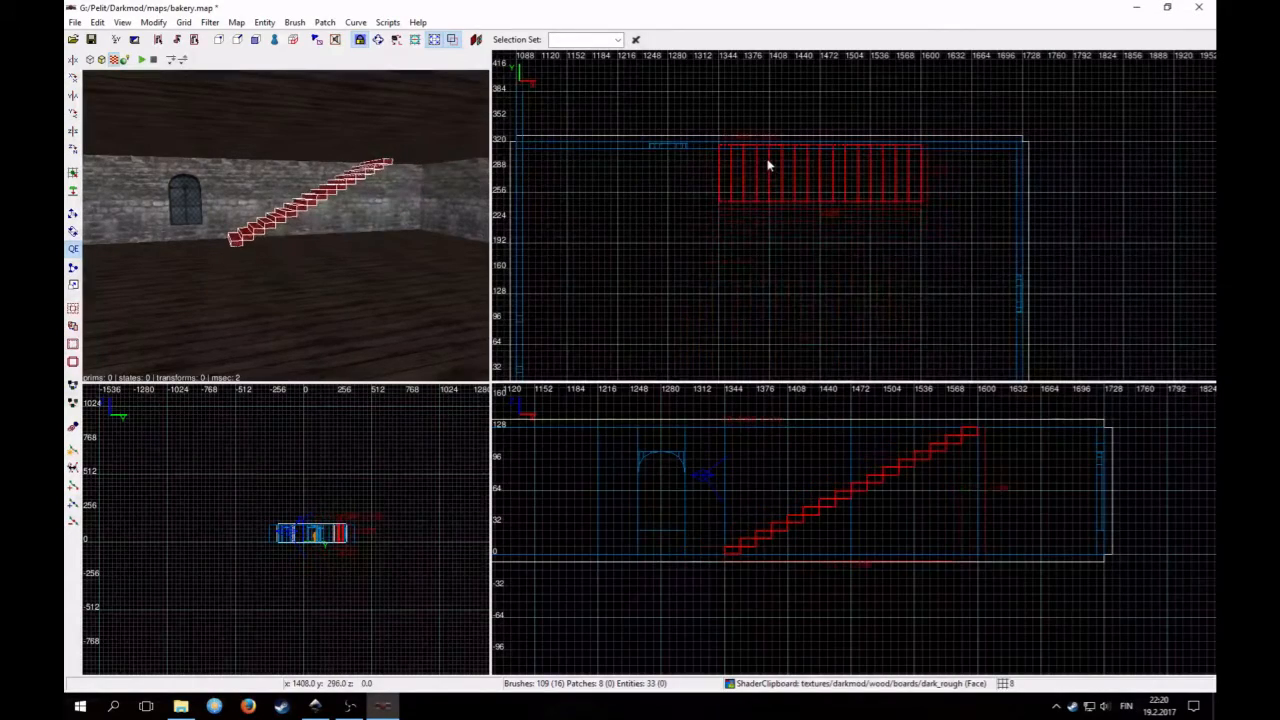
key("bracketleft")
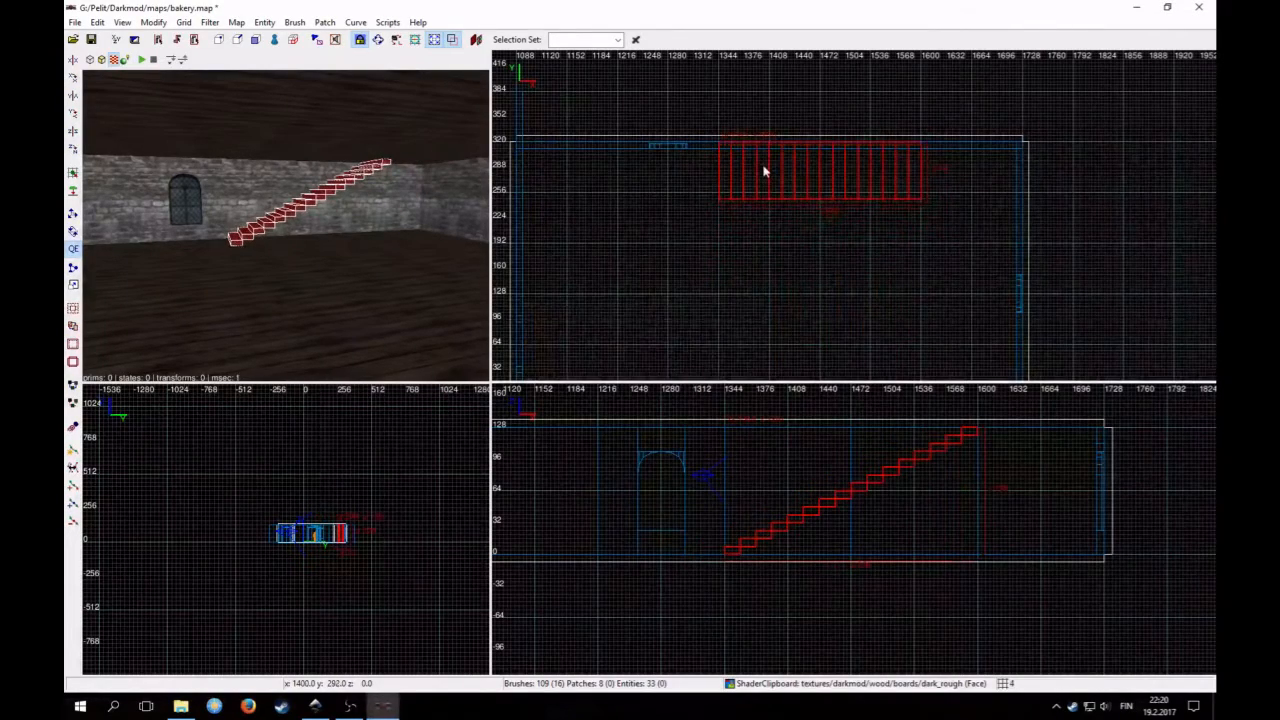
key("bracketright")
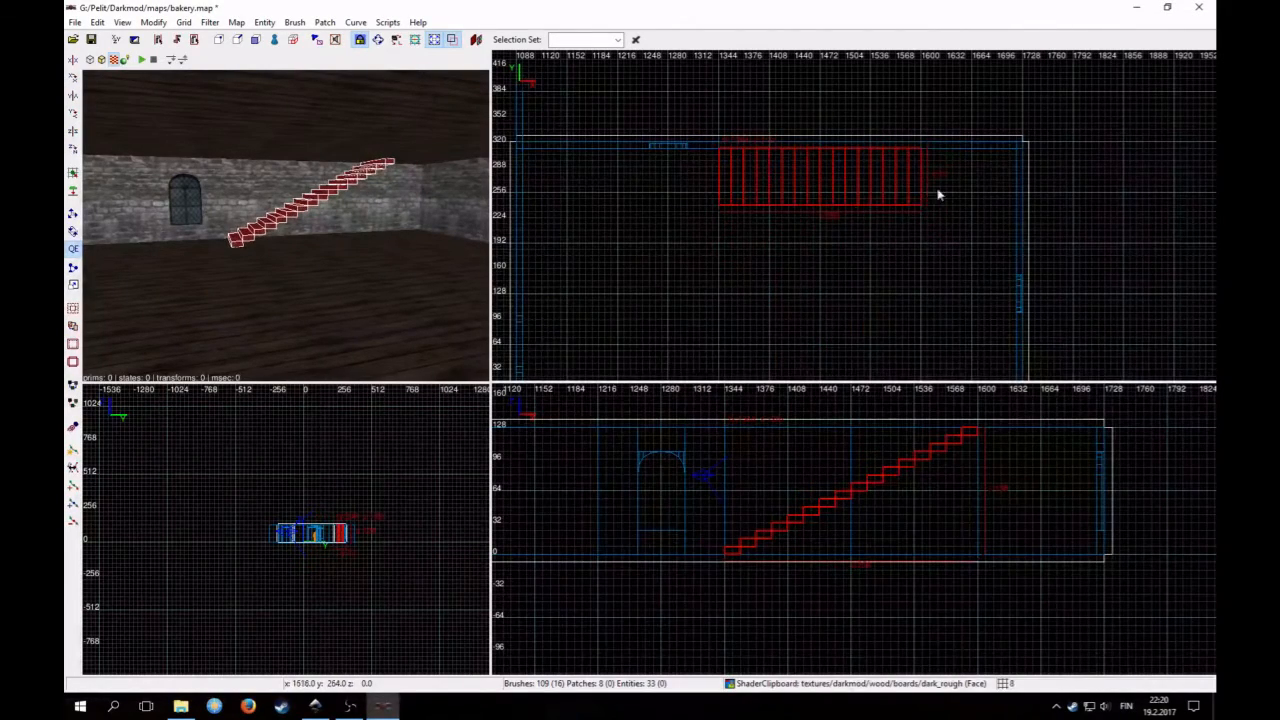
Inspect the staircase and its fit against the stone wall in the 3D view
right_click(307, 184)
key("Up")
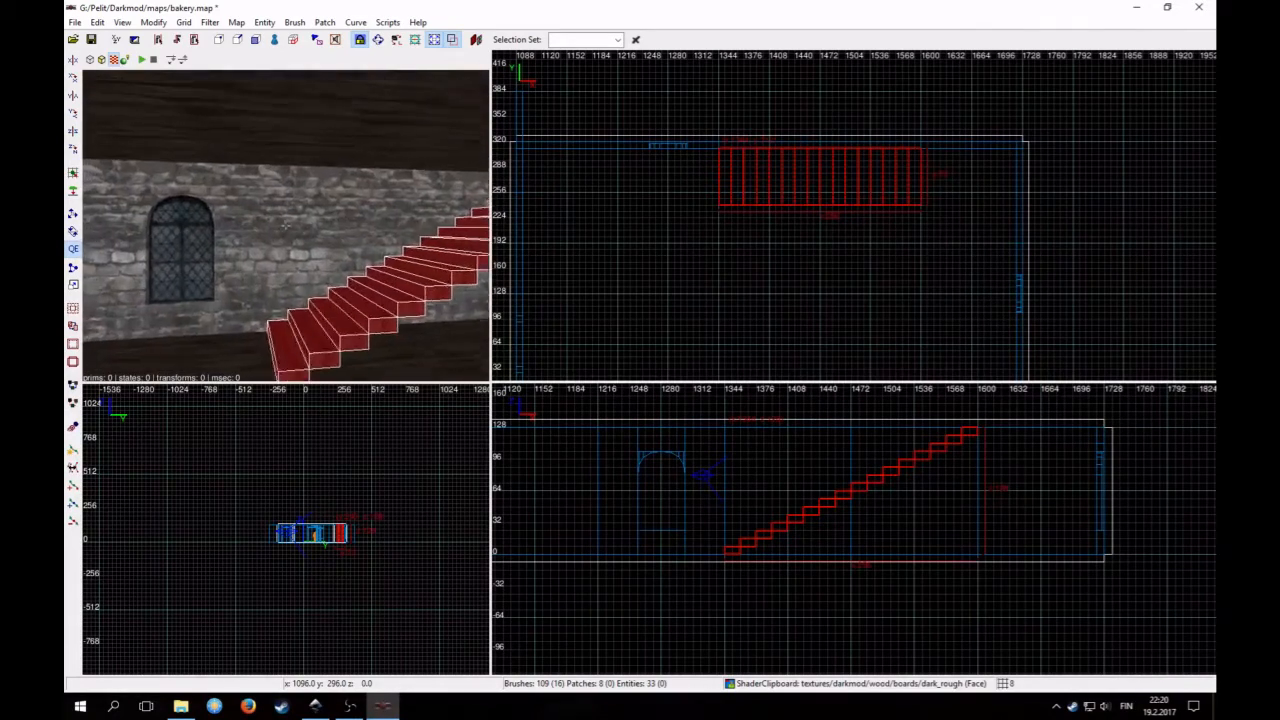
key("Right")
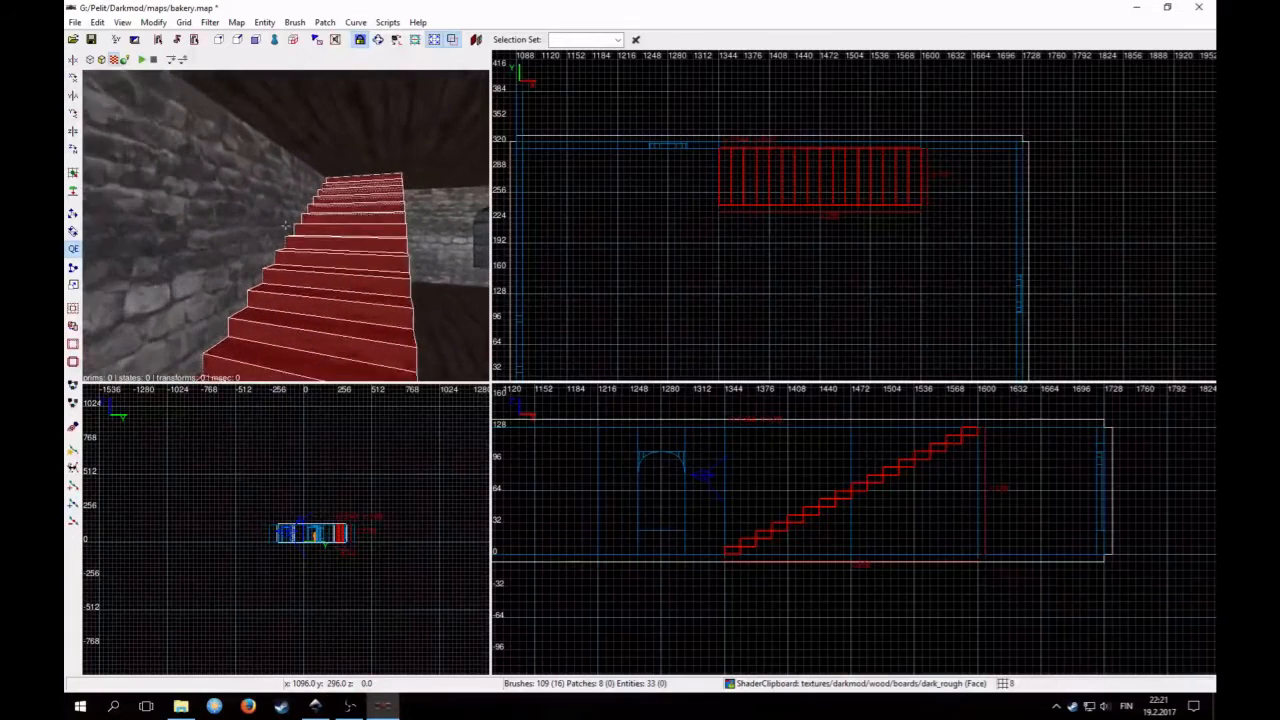
right_click(220, 210)
scroll(707, 218, "up", 2)
key("Escape")
scroll(887, 200, "up", 1)
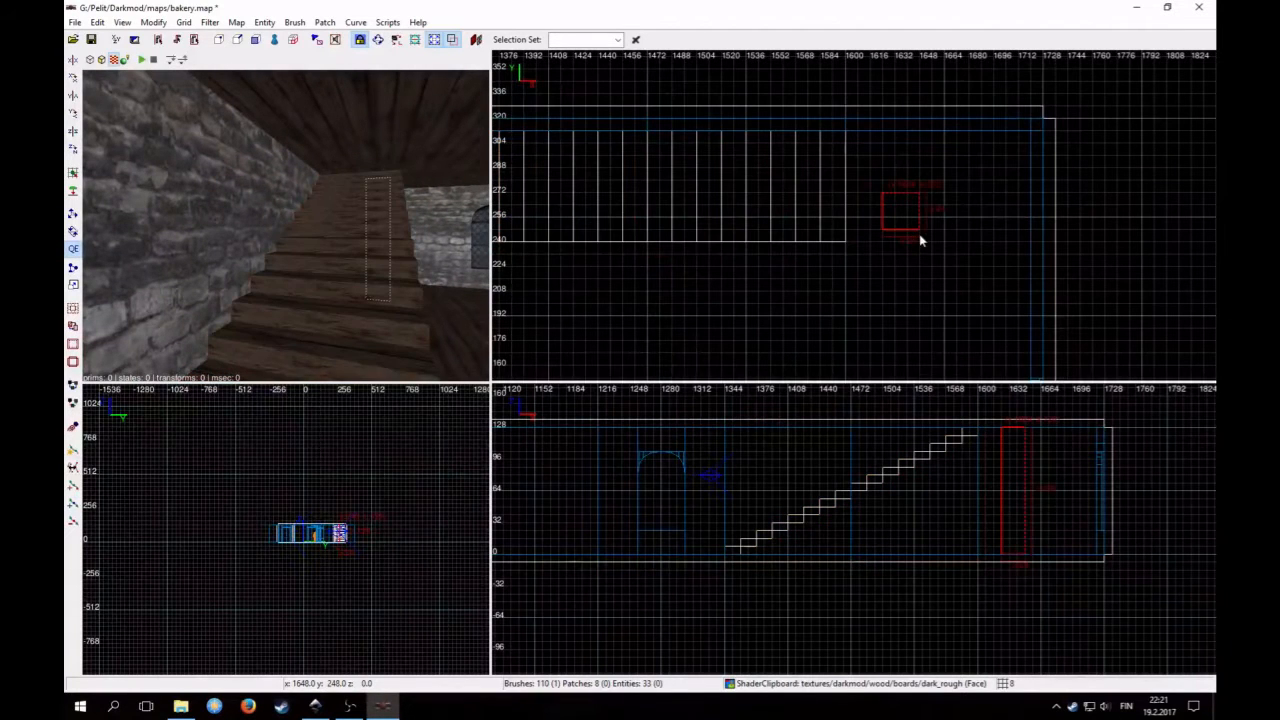
mouse_move(920, 237)
left_mouse_down()
mouse_move(843, 190)
mouse_move(729, 194)
mouse_move(833, 193)
mouse_move(829, 172)
mouse_move(781, 166)
mouse_move(789, 179)
left_mouse_up()
key("BackSpace")
Examine the staircase in the 3D view from several angles, with all its steps selected and deselected, to judge its position and clearance
right_click(400, 210)
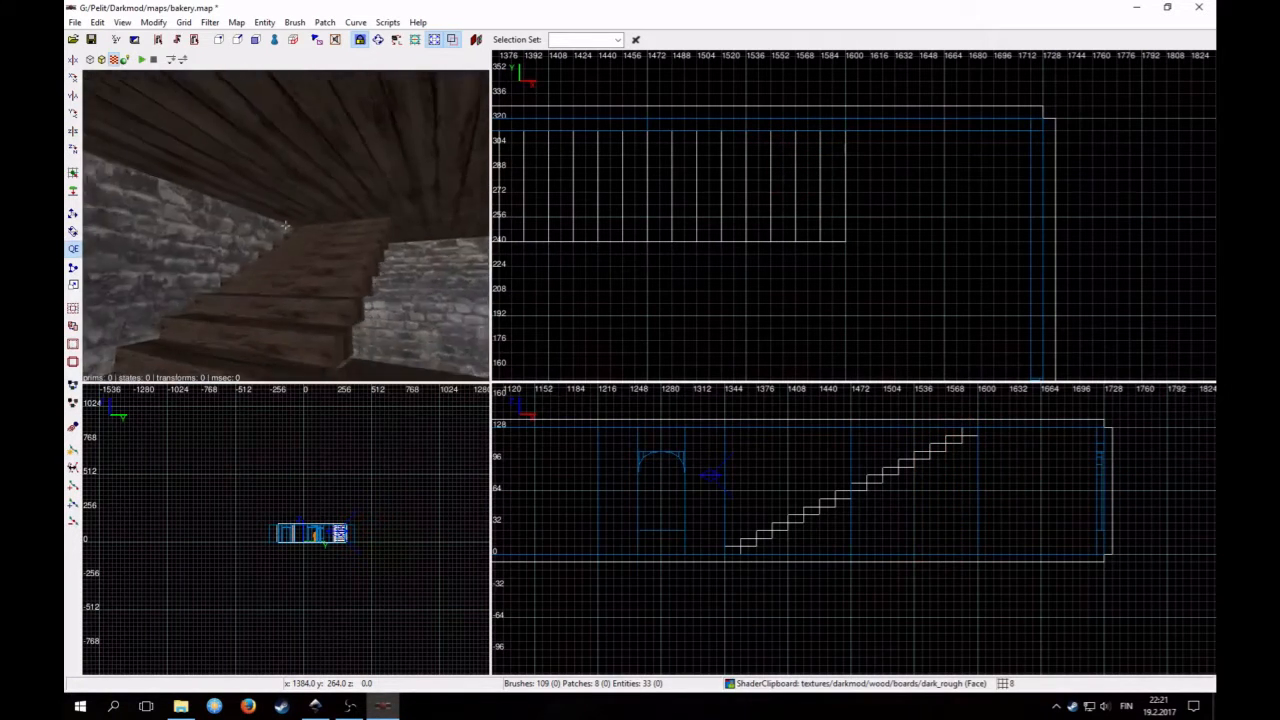
key("Down")
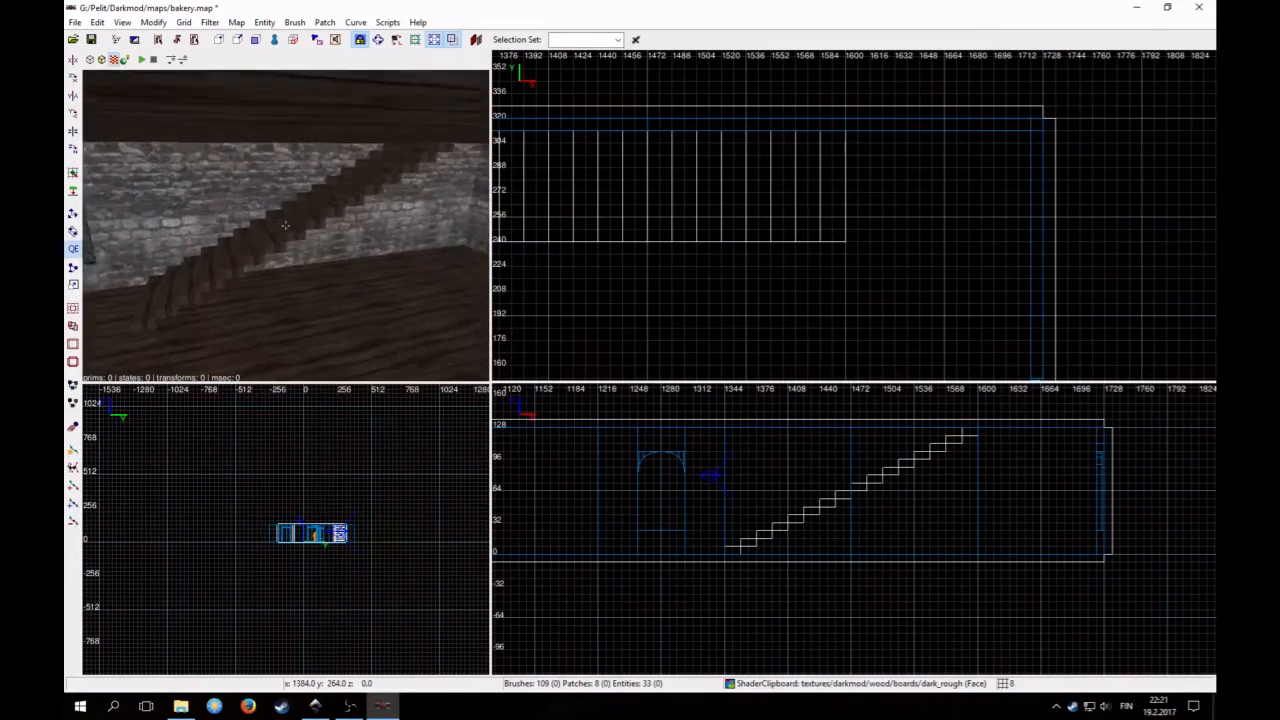
key("Up")
key("Down")
right_click(356, 242)
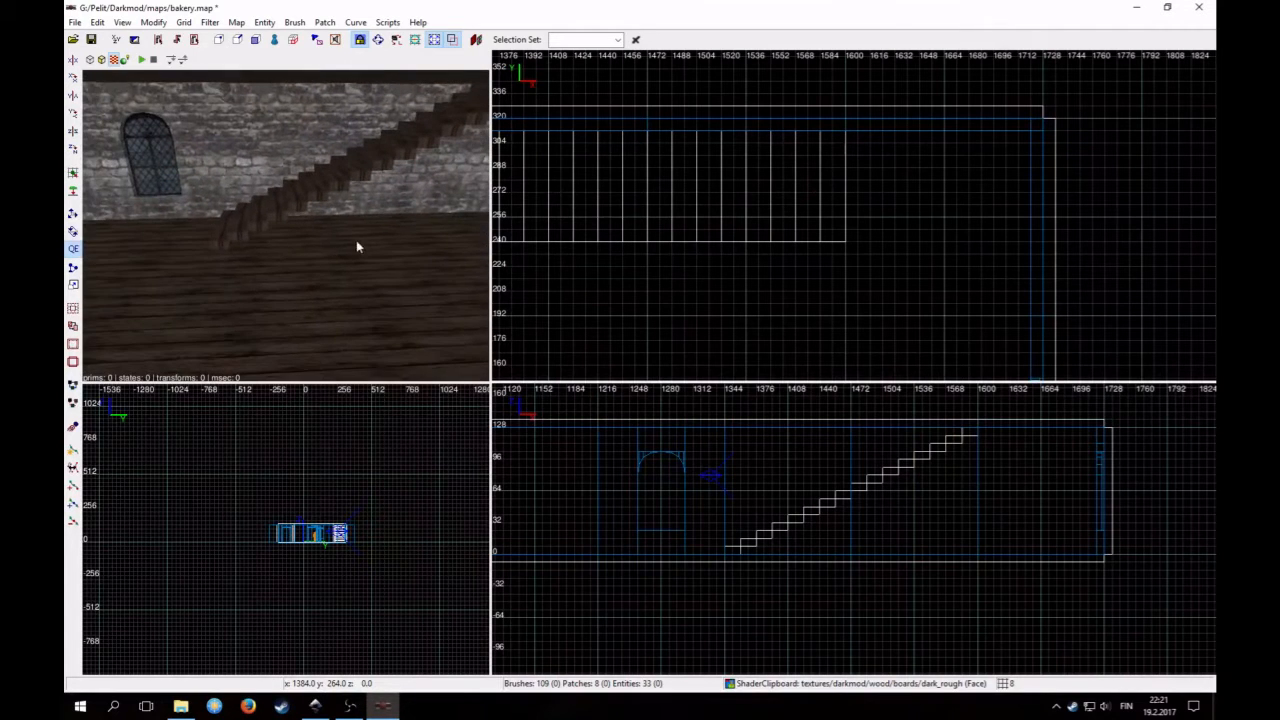
left_click(330, 188, "shift")
key("Down")
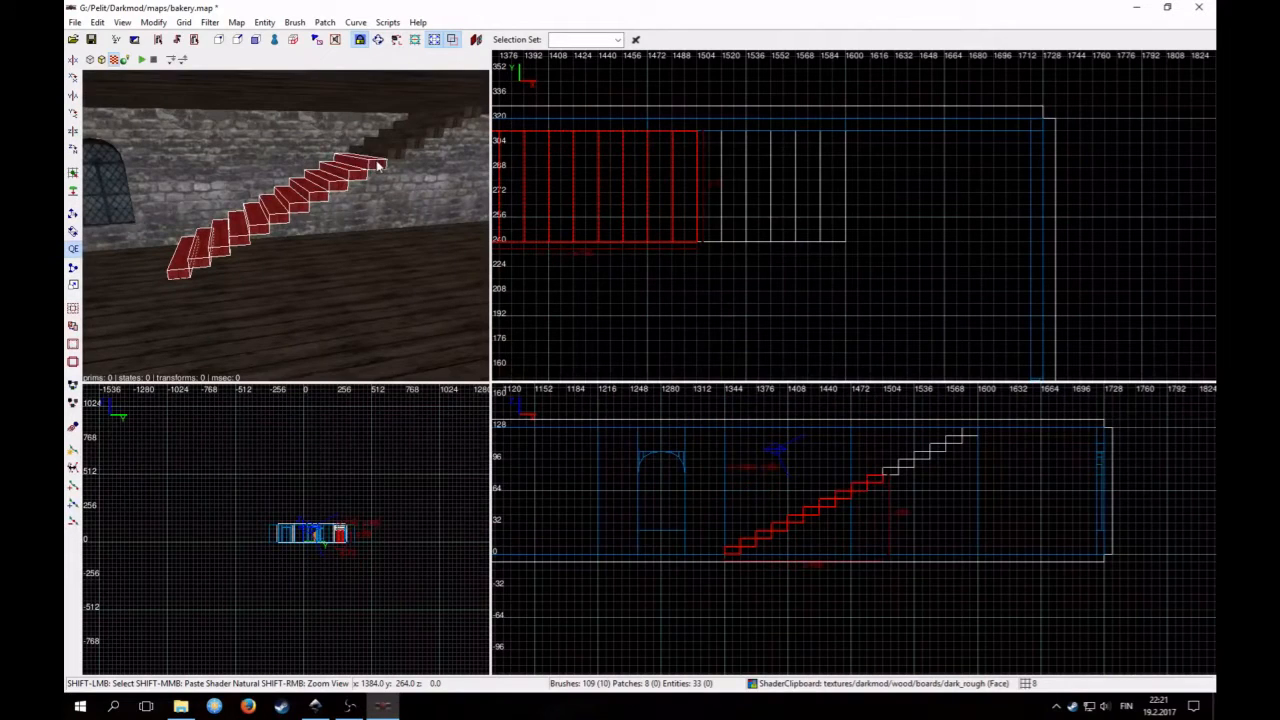
left_click(453, 128, "shift")
scroll(720, 216, "down", 2)
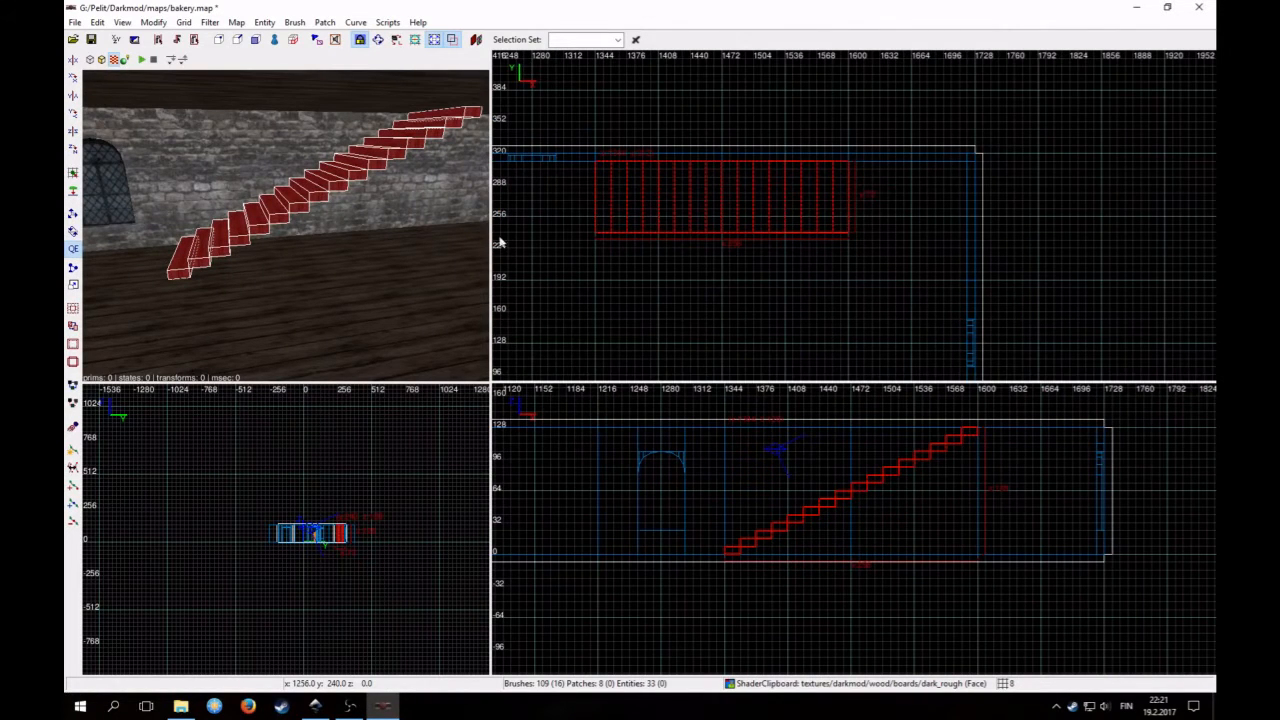
right_click(420, 238)
key("Down")
key("Left")
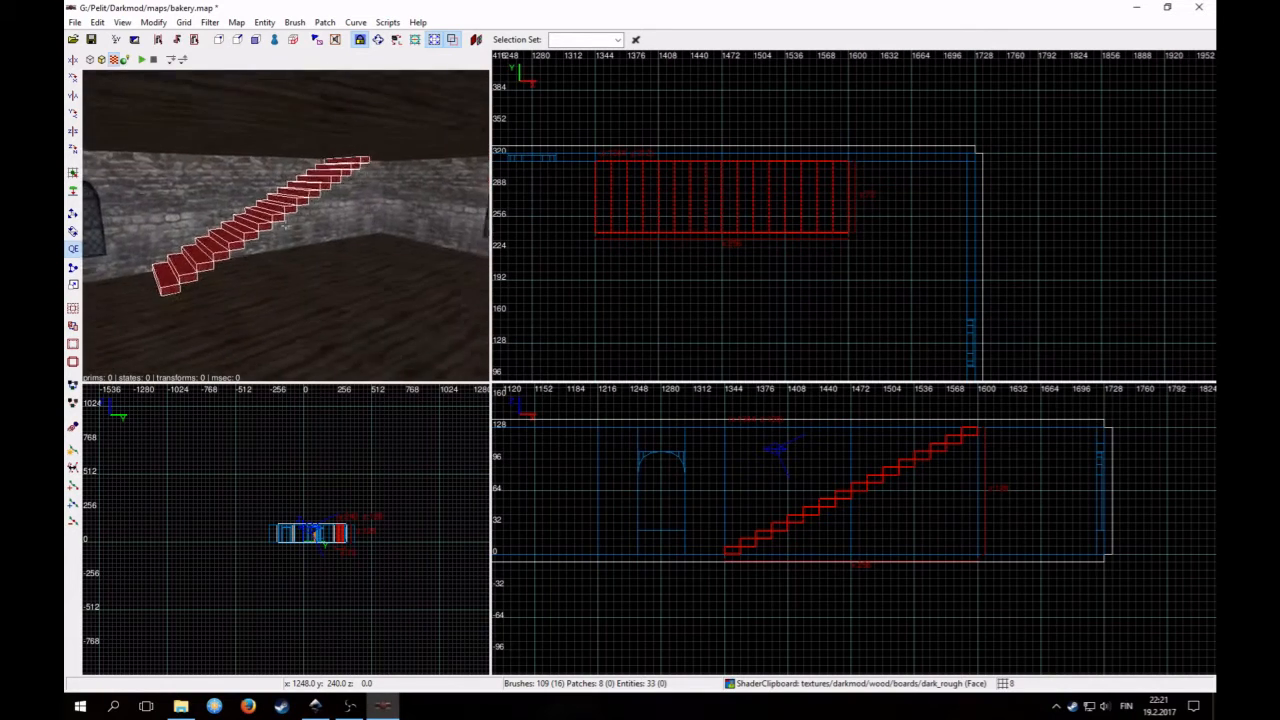
key("Left")
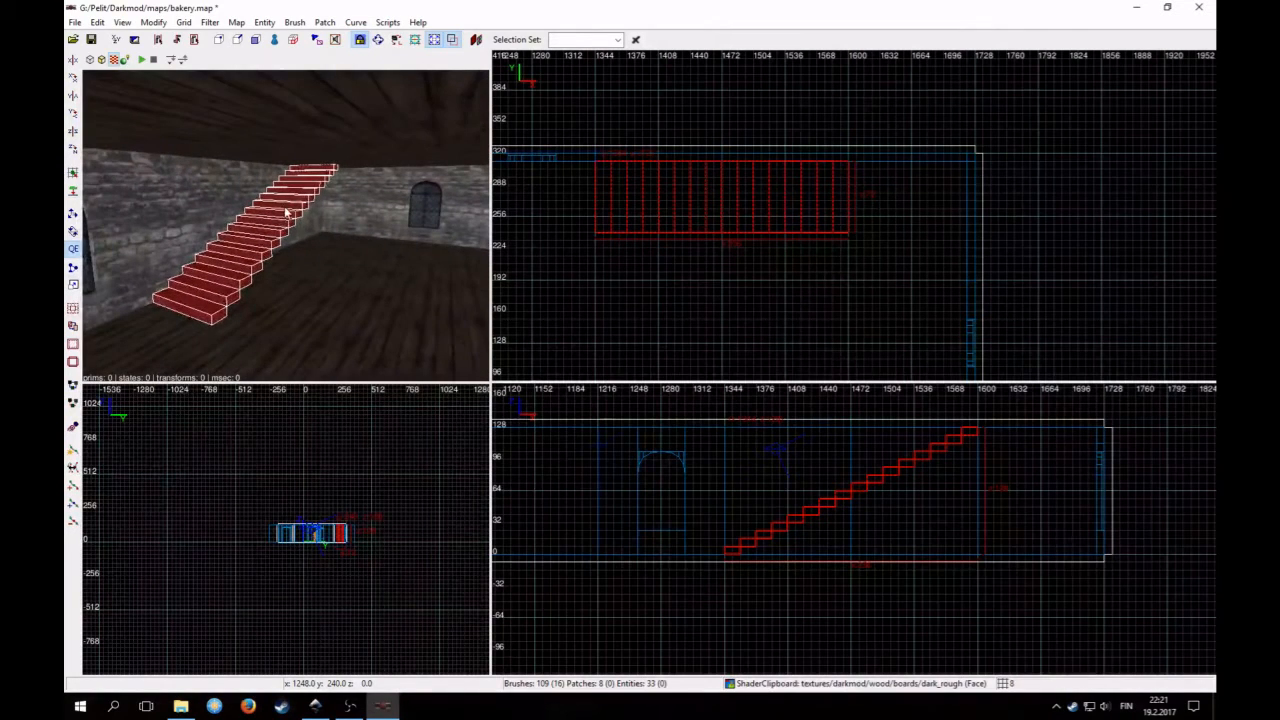
key("Escape")
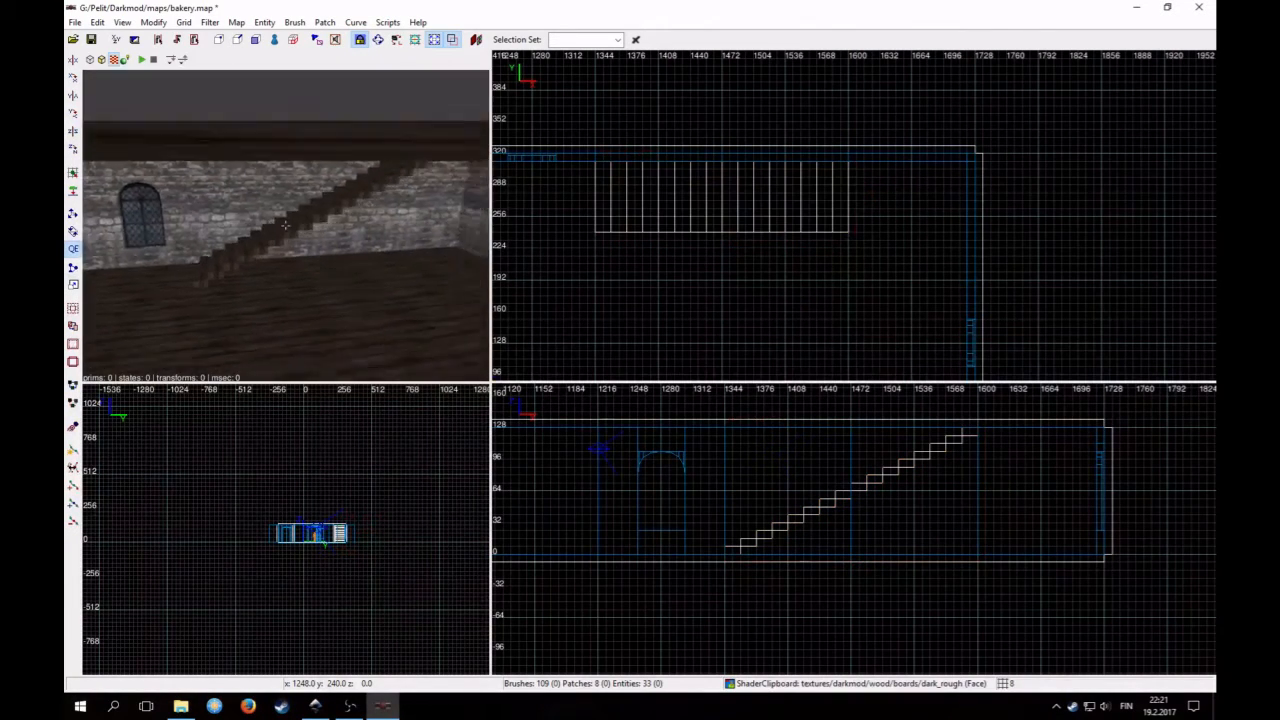
Select the door, window and plain plaster wall modules in the module room, duplicate them and place the copies just north of the bakery room
key("Down")
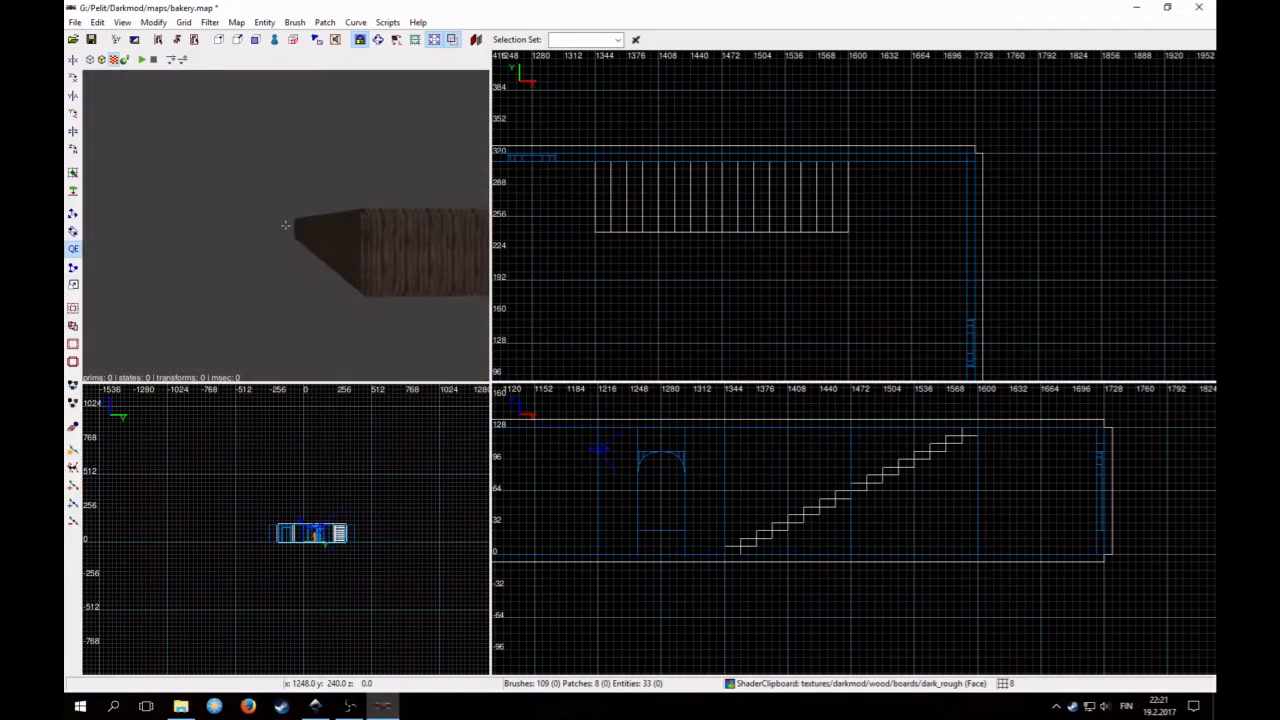
key("Up")
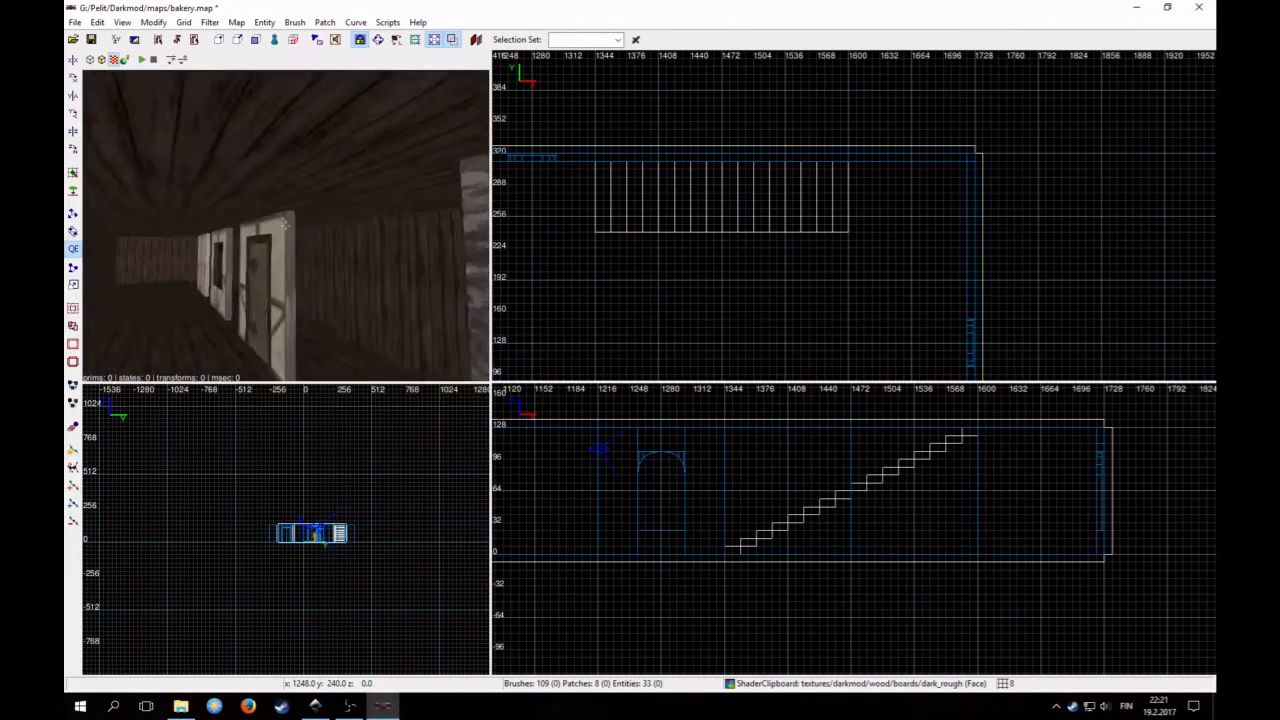
key("Right")
right_click(285, 225)
left_click(270, 265, "shift")
left_click(210, 258, "shift")
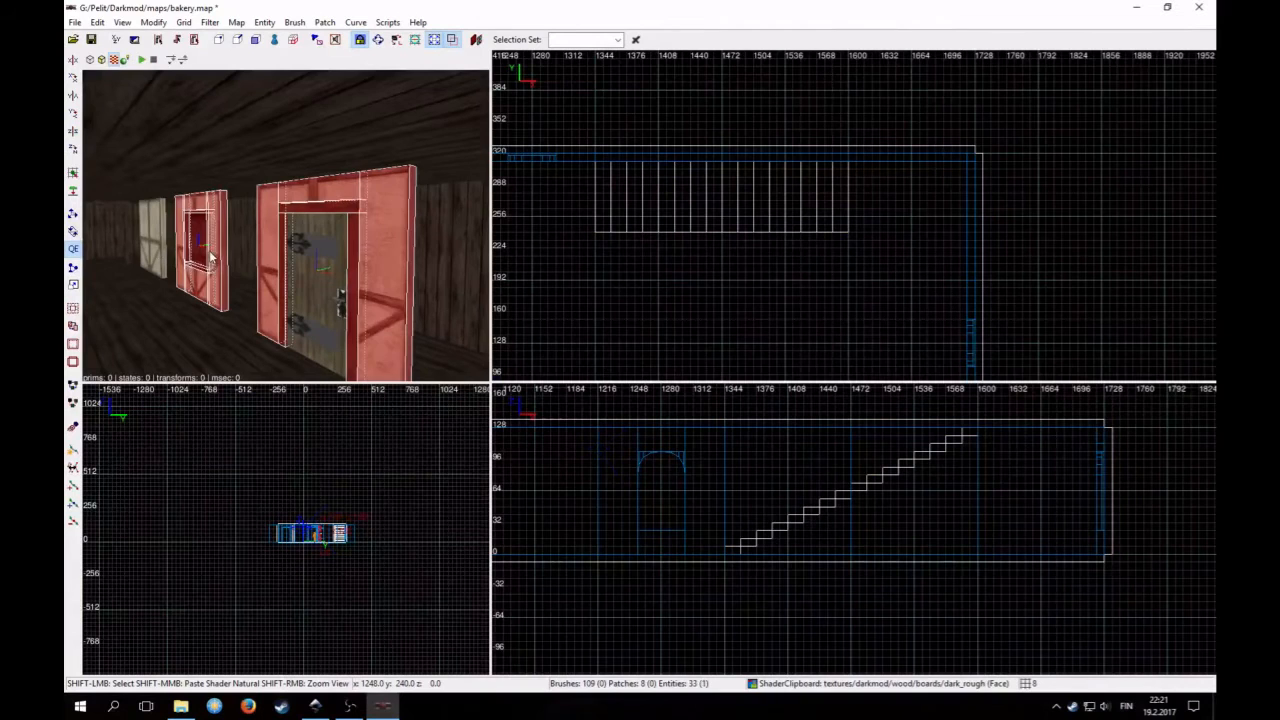
scroll(700, 265, "down", 8)
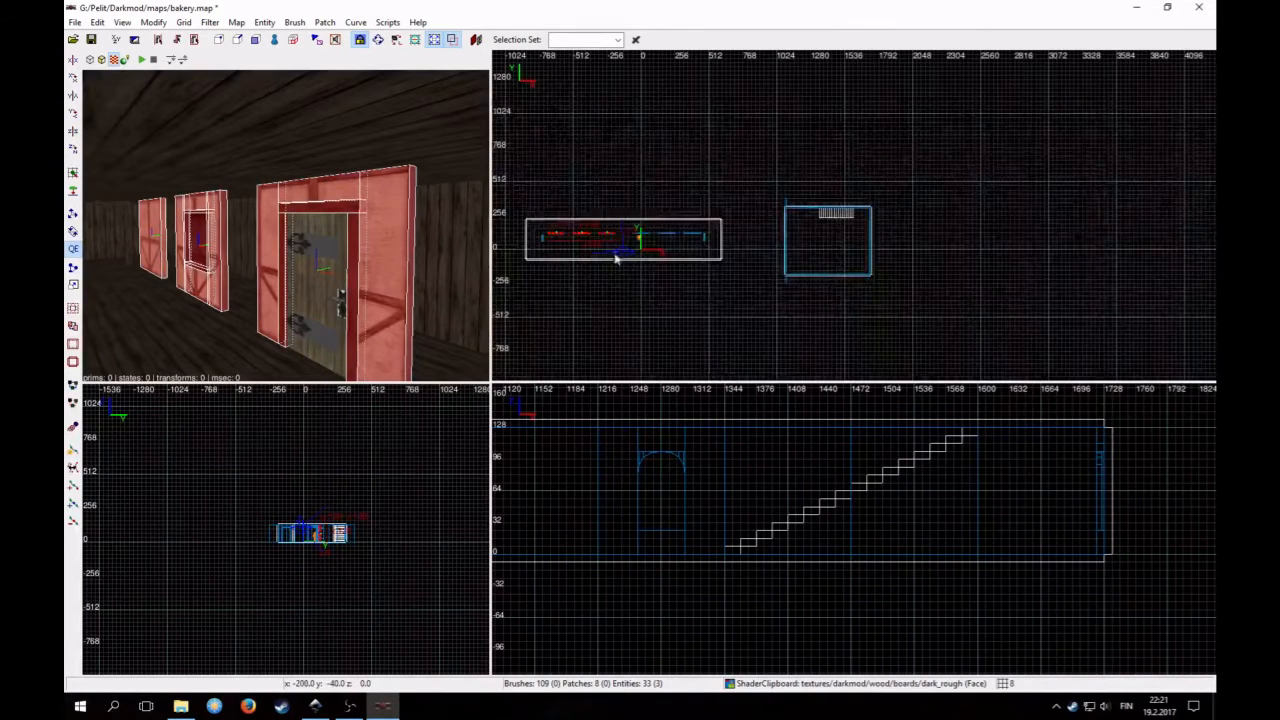
key("space")
mouse_move(608, 240)
left_mouse_down()
mouse_move(877, 206)
mouse_move(877, 194)
left_mouse_up()
Raise the three copied wall modules to upper-floor height, with their bases level with the top of the ground-floor room
right_click(286, 226)
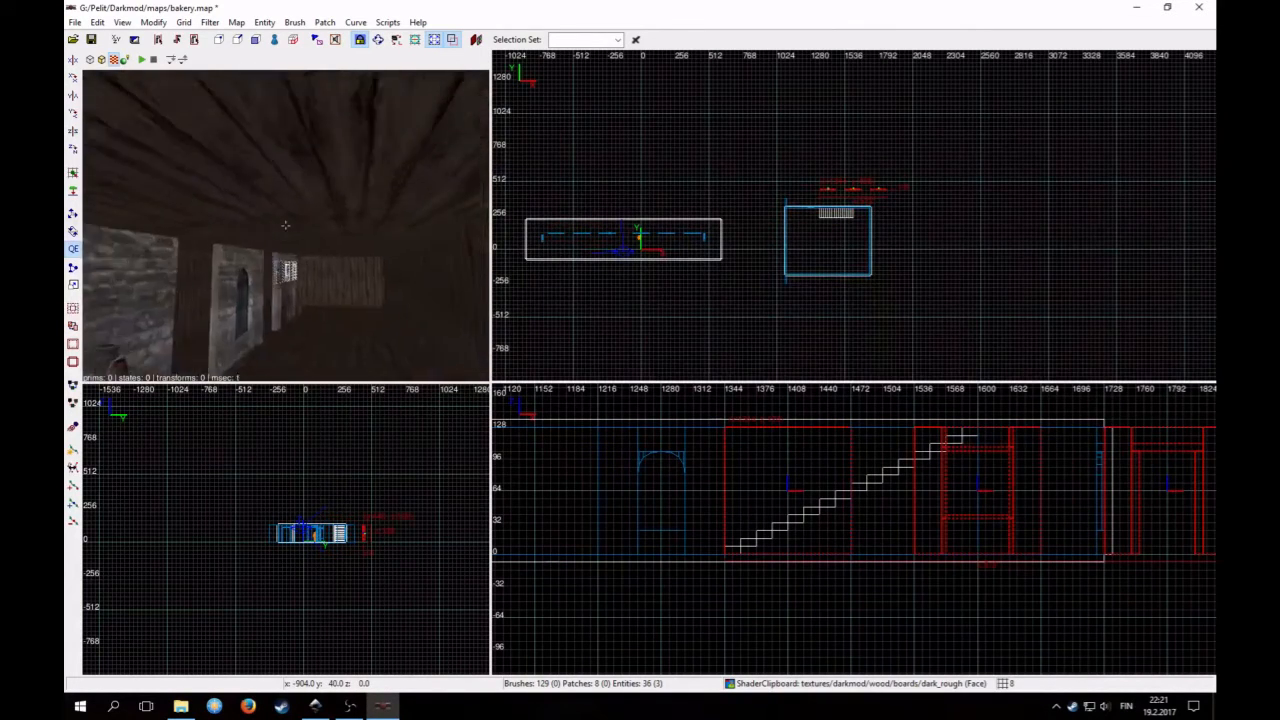
key("Up")
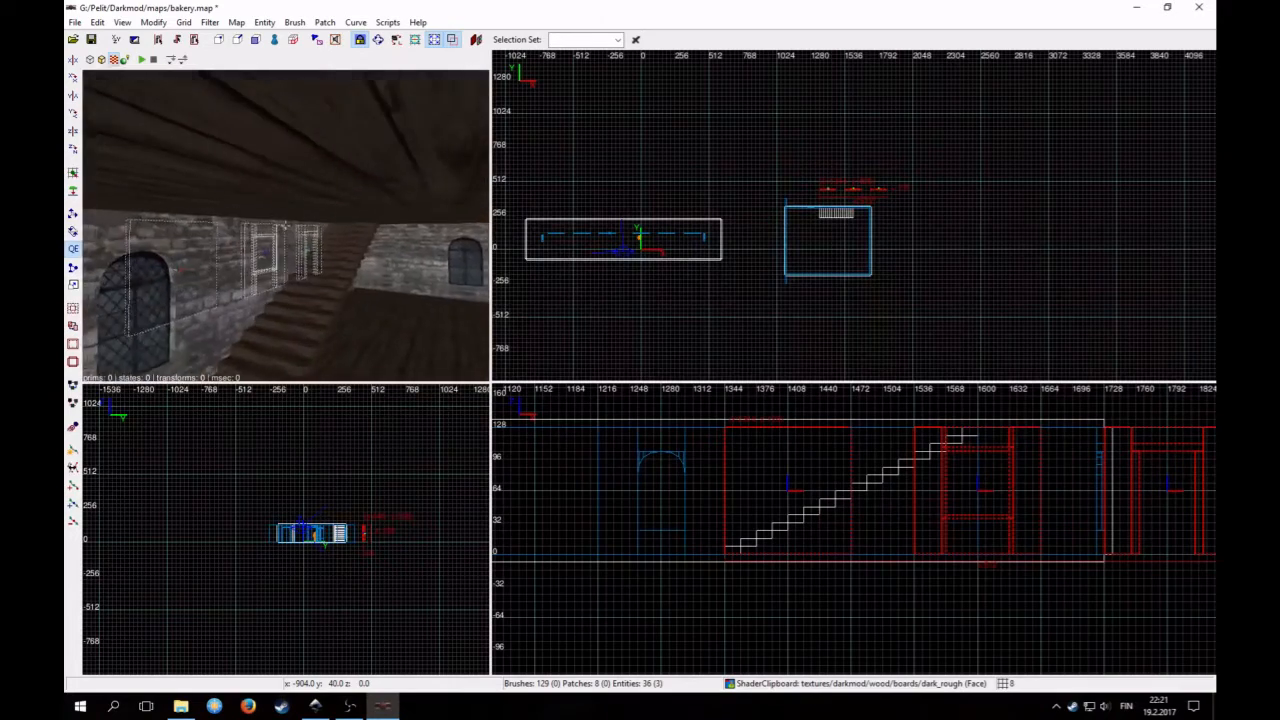
key("Up")
right_click(286, 226)
scroll(937, 540, "down", 4)
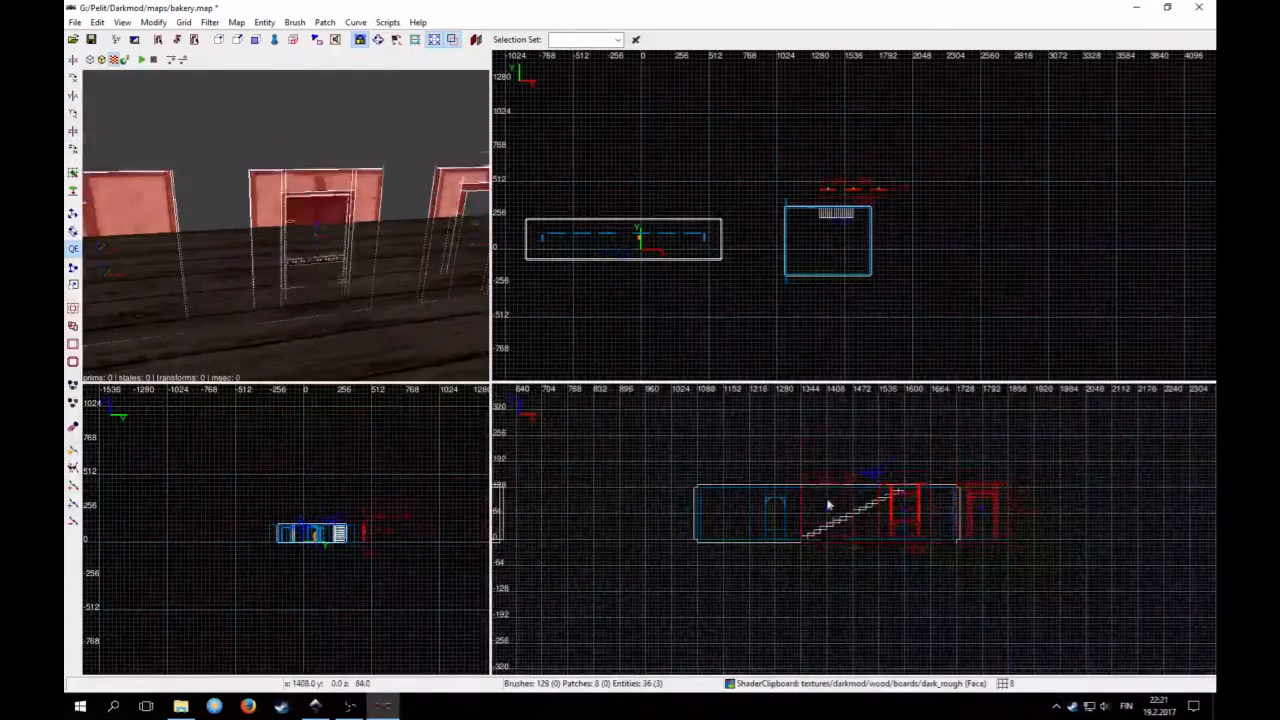
left_click_drag(828, 505, 826, 457)
right_click(286, 226)
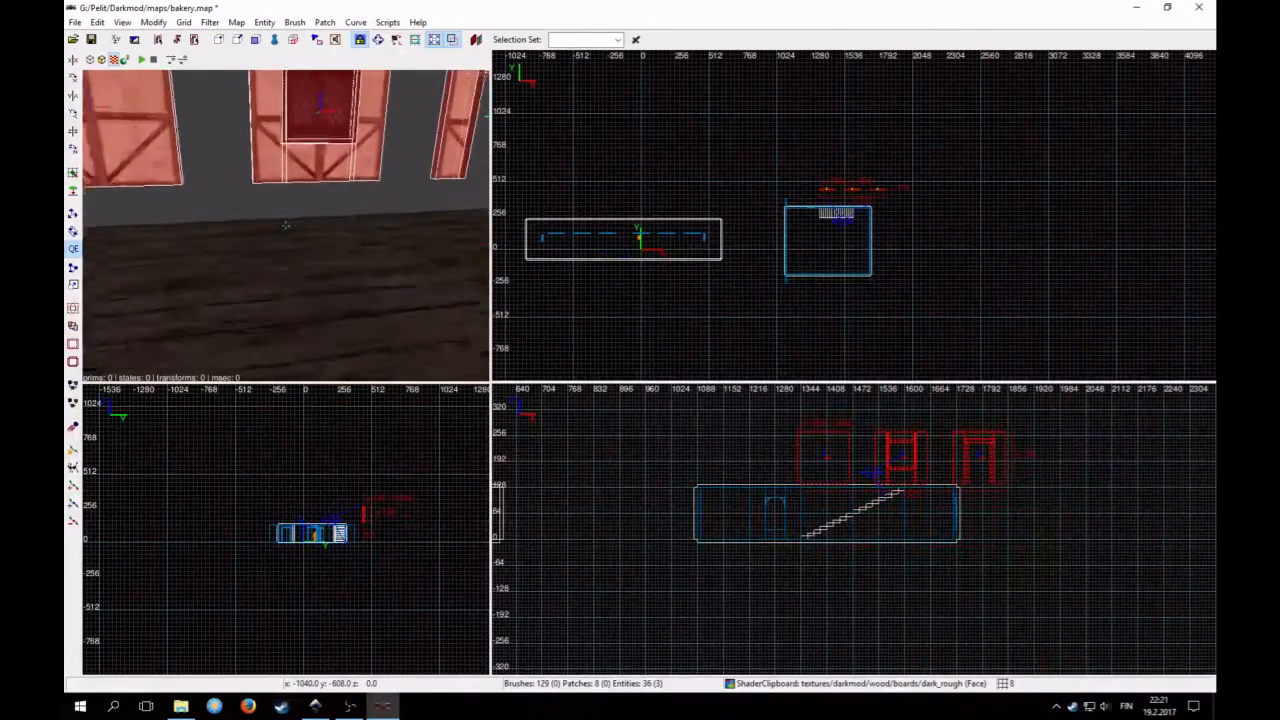
key("Down")
right_click(286, 226)
Select only the plain plaster wall module and move it beside the room's northeast corner
key("Escape")
left_click(207, 182, "shift")
scroll(738, 247, "up", 3)
right_click_drag(741, 246, 713, 270)
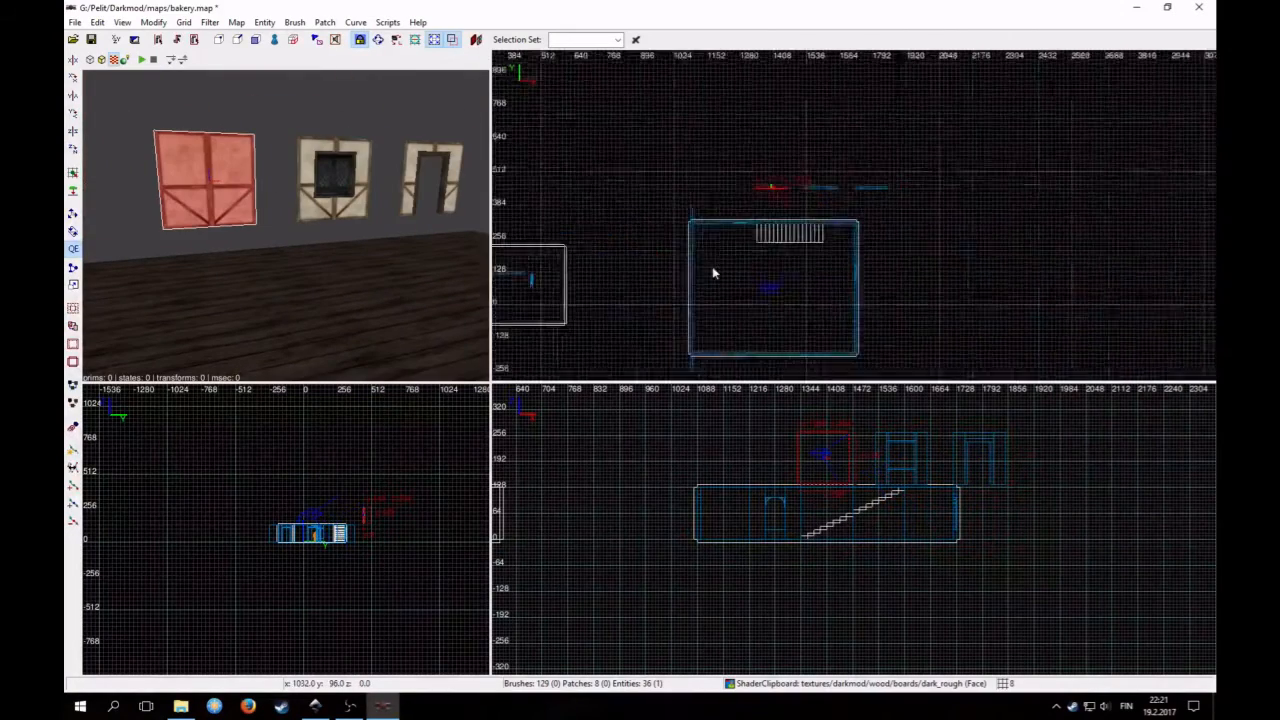
scroll(712, 266, "up", 3)
left_click_drag(656, 148, 845, 218)
Switch to Inkscape to check the upper-floor layout in the bakery sketch, and return to the map
left_click(324, 708)
scroll(808, 103, "up", 2)
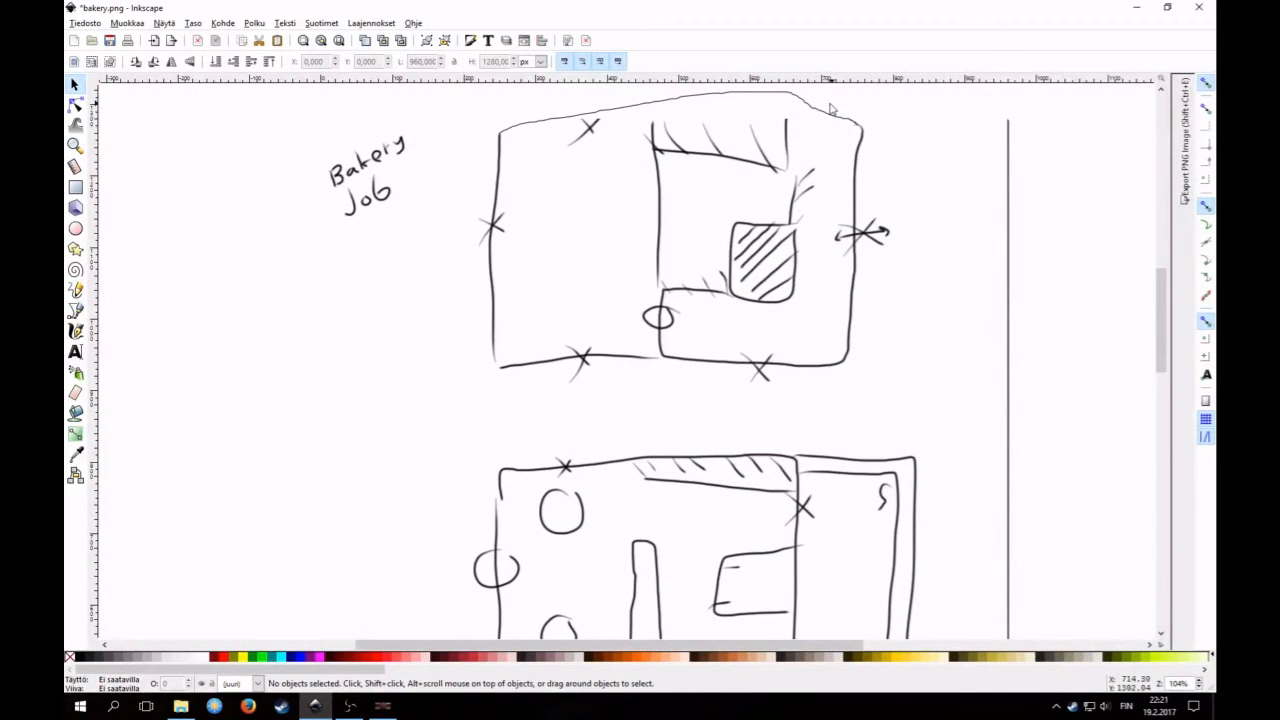
left_click(1137, 8)
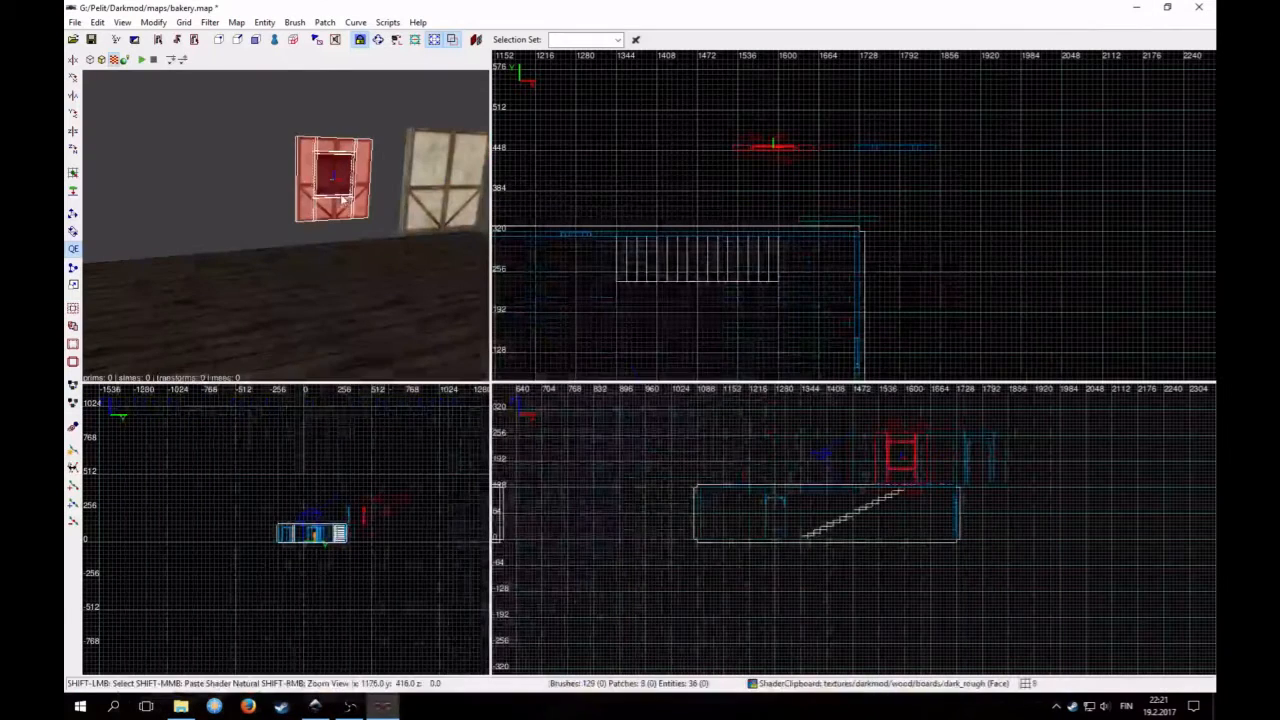
Duplicate the window wall module and place the copy on the north wall line between the staircase's top end and the northeast corner
mouse_move(766, 143)
left_mouse_down()
mouse_move(829, 263)
mouse_move(815, 243)
left_mouse_up()
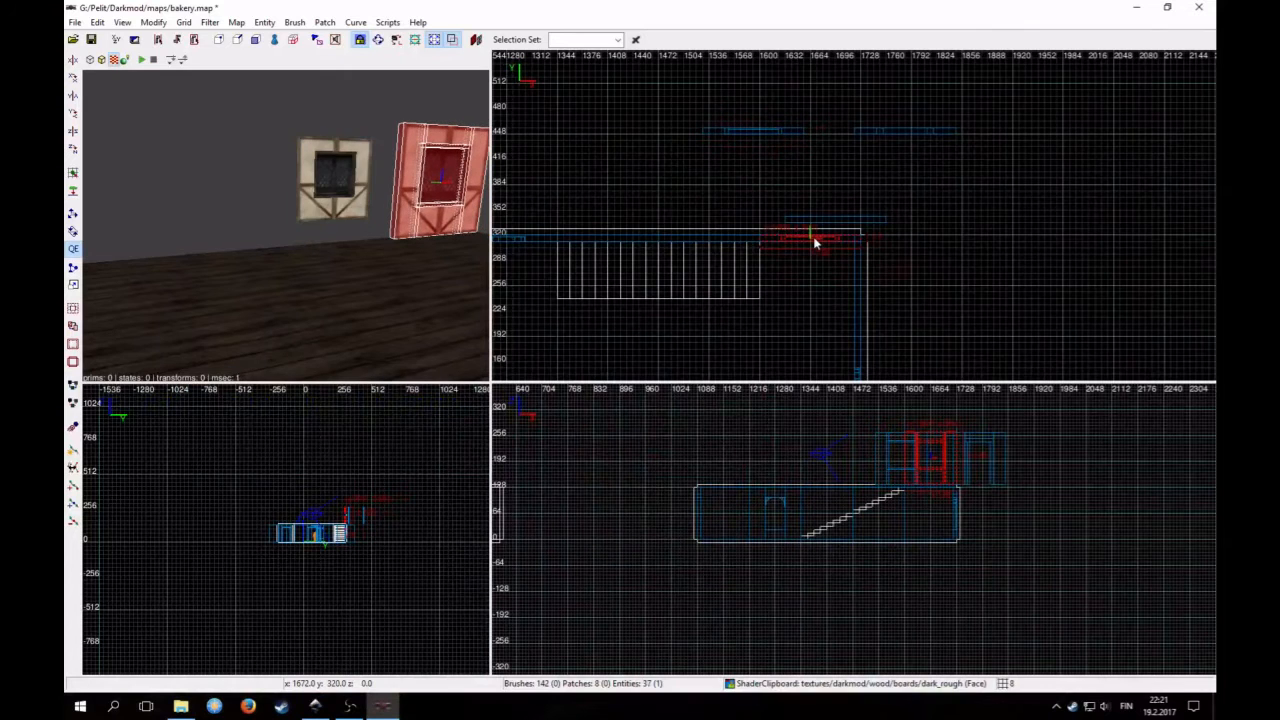
right_click(452, 240)
key("Escape")
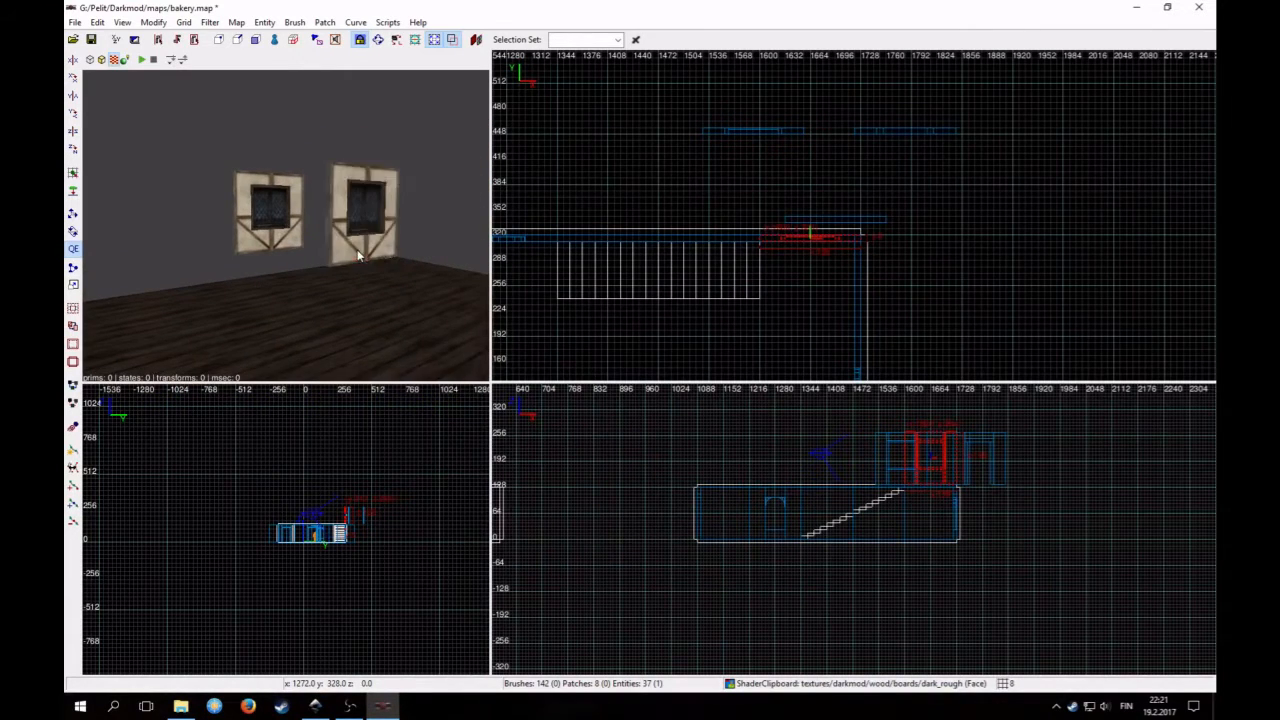
key("Up")
key("Down")
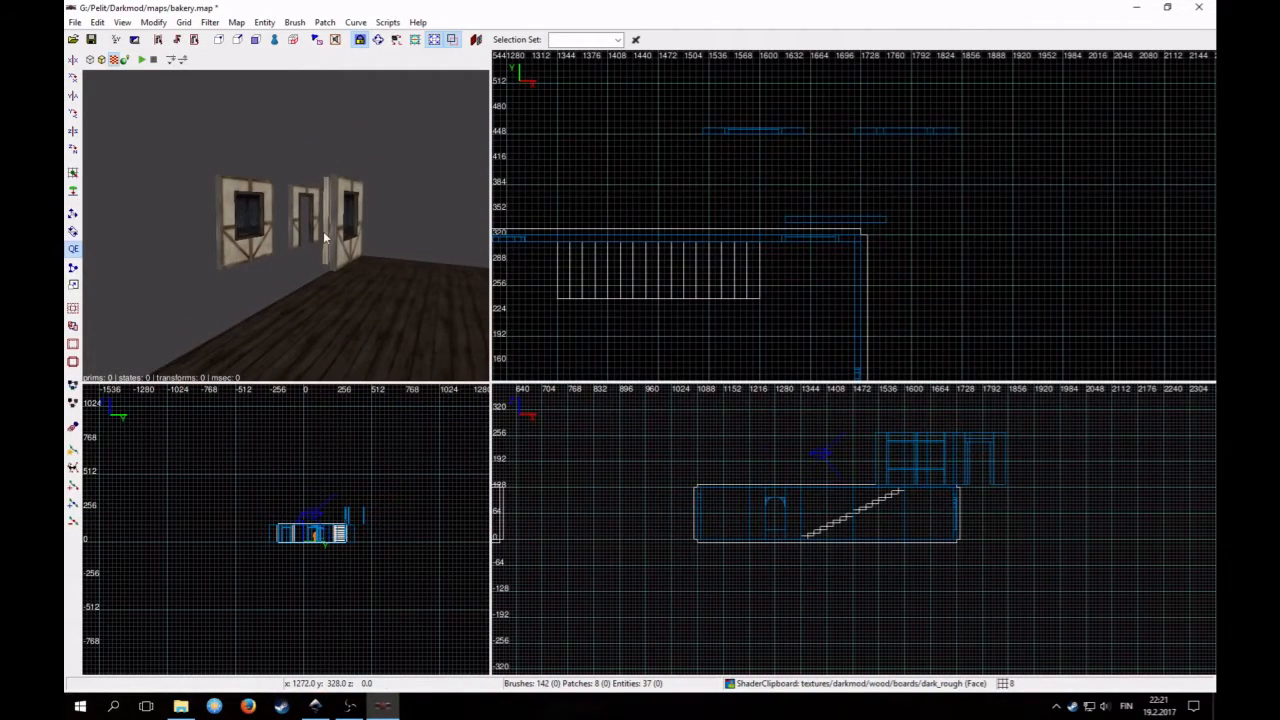
Rotate the plain wall module 90 degrees about the Z axis and place it on the east wall line at the northeast corner
left_click(74, 150)
scroll(704, 228, "up", 2)
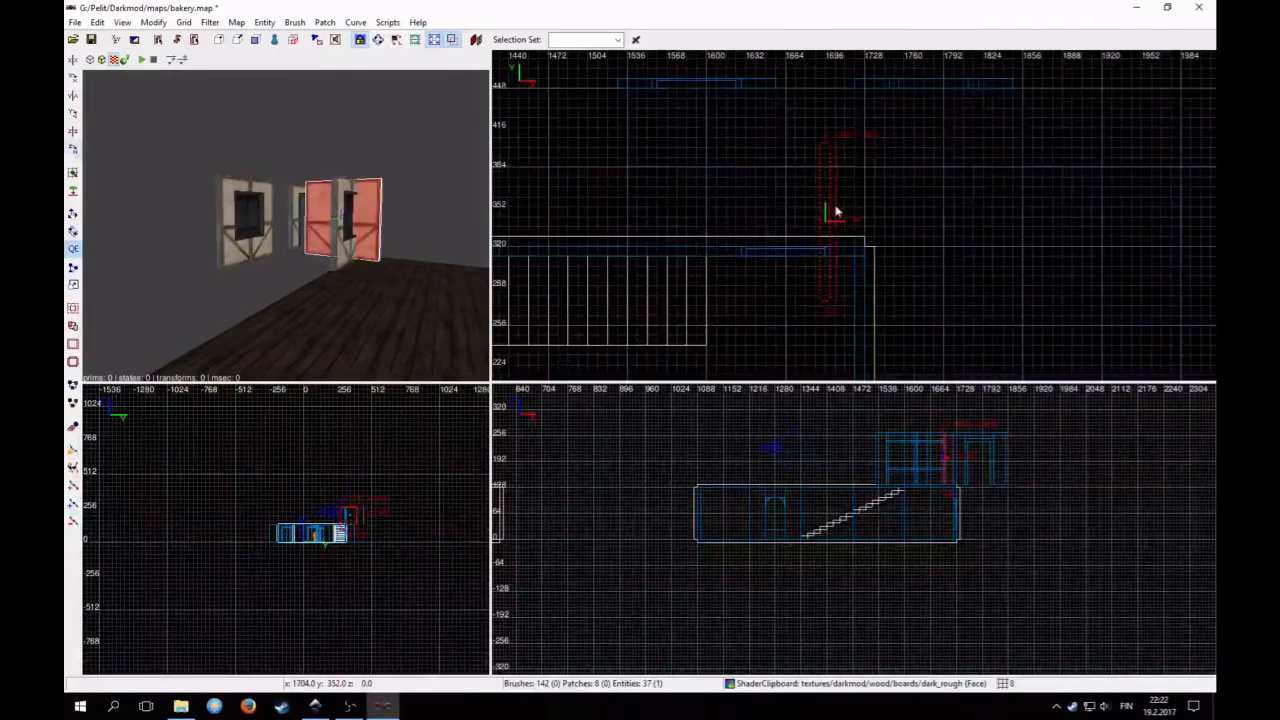
left_click_drag(837, 210, 868, 306)
key("2")
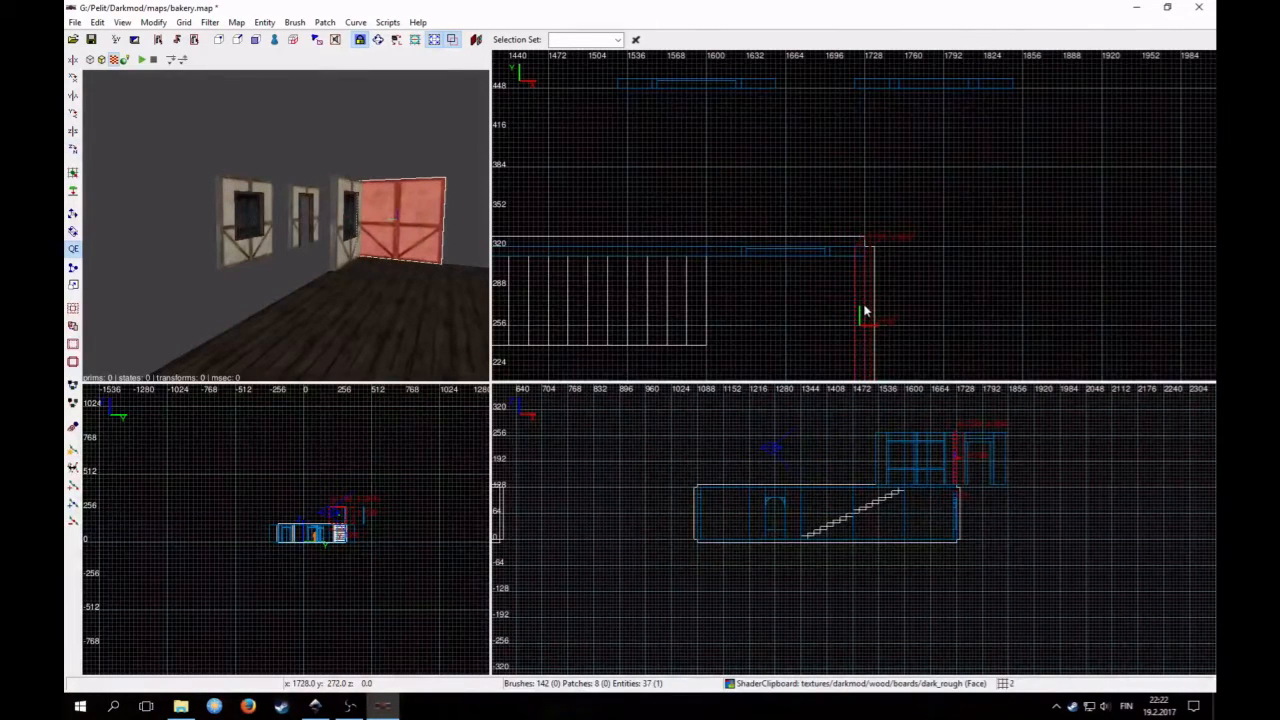
right_click(395, 283)
key("Up")
right_click(395, 283)
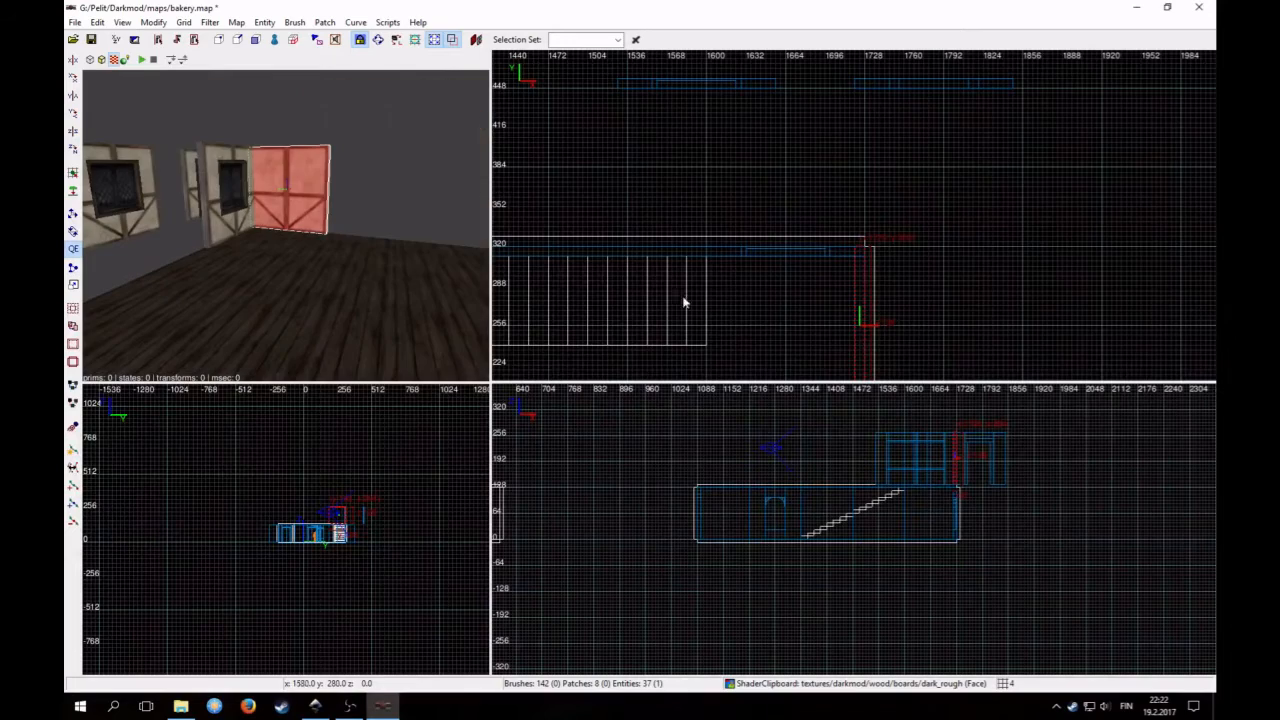
Duplicate the plain wall module three times and line up the copies along the east wall down to the southeast corner
key("4")
scroll(850, 335, "down", 2)
right_click_drag(892, 355, 853, 280)
scroll(850, 309, "up", 2)
scroll(850, 290, "down", 1)
key("space")
left_click_drag(825, 199, 814, 319)
scroll(815, 322, "down", 2)
right_click_drag(821, 372, 834, 306)
key("space")
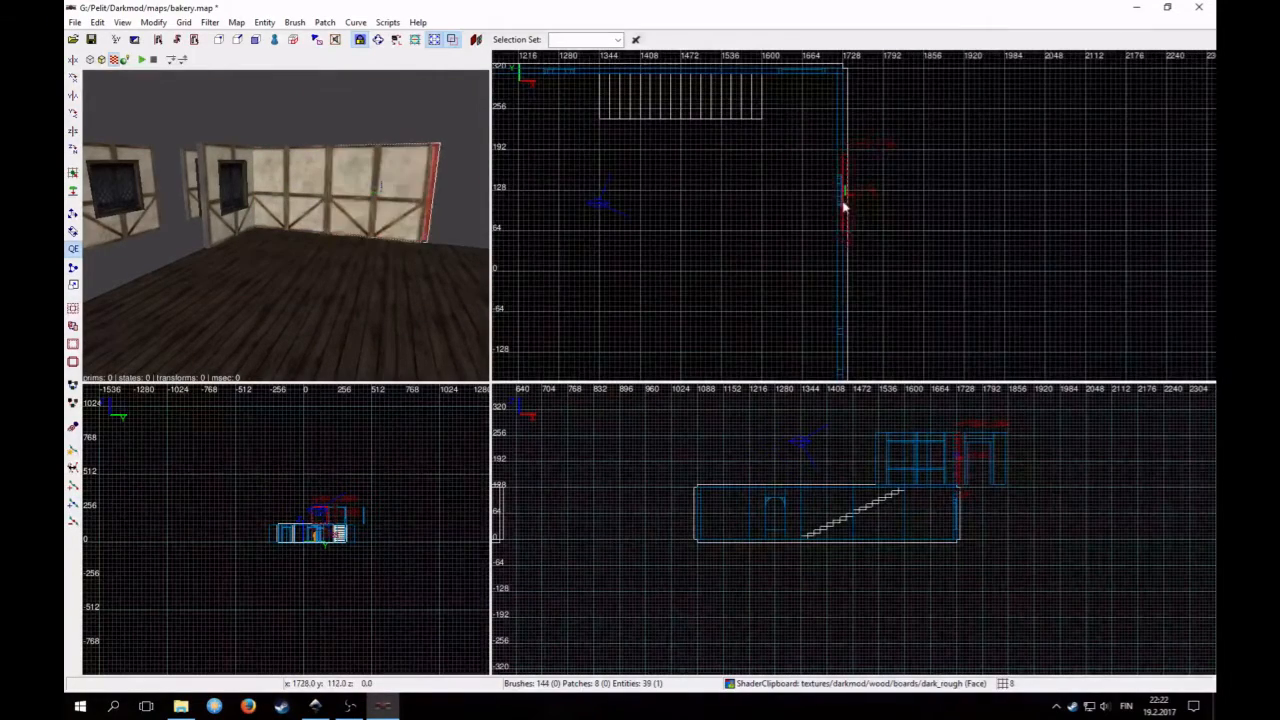
left_click_drag(843, 203, 846, 294)
right_click_drag(840, 284, 885, 238)
key("space")
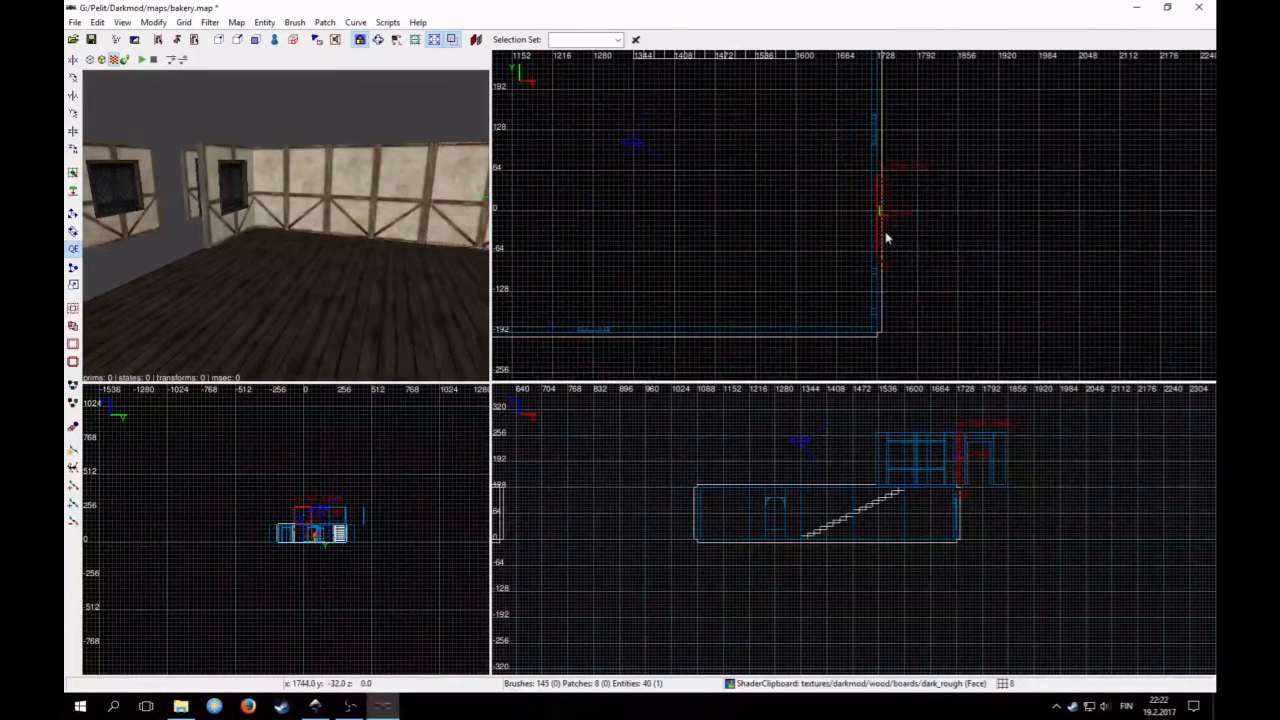
right_click(361, 283)
key("Down")
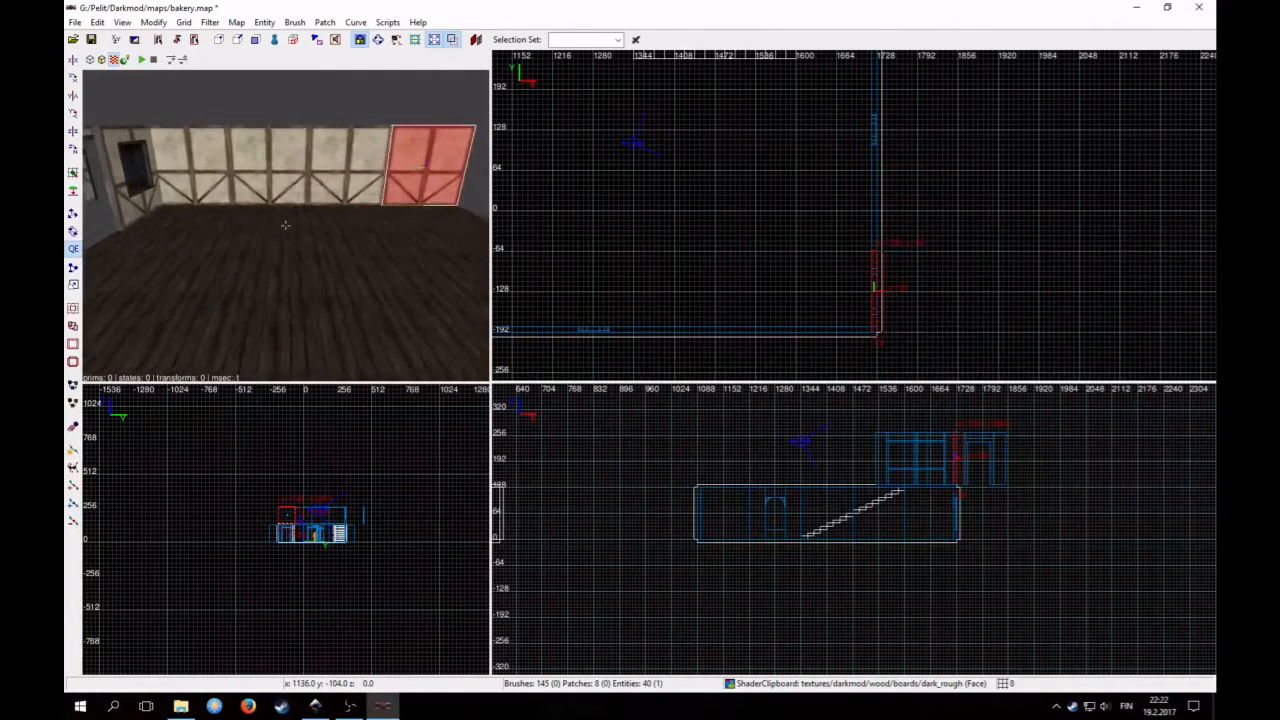
right_click(286, 225)
left_click(316, 203, "shift")
left_click(258, 200, "shift")
left_click(202, 202, "shift")
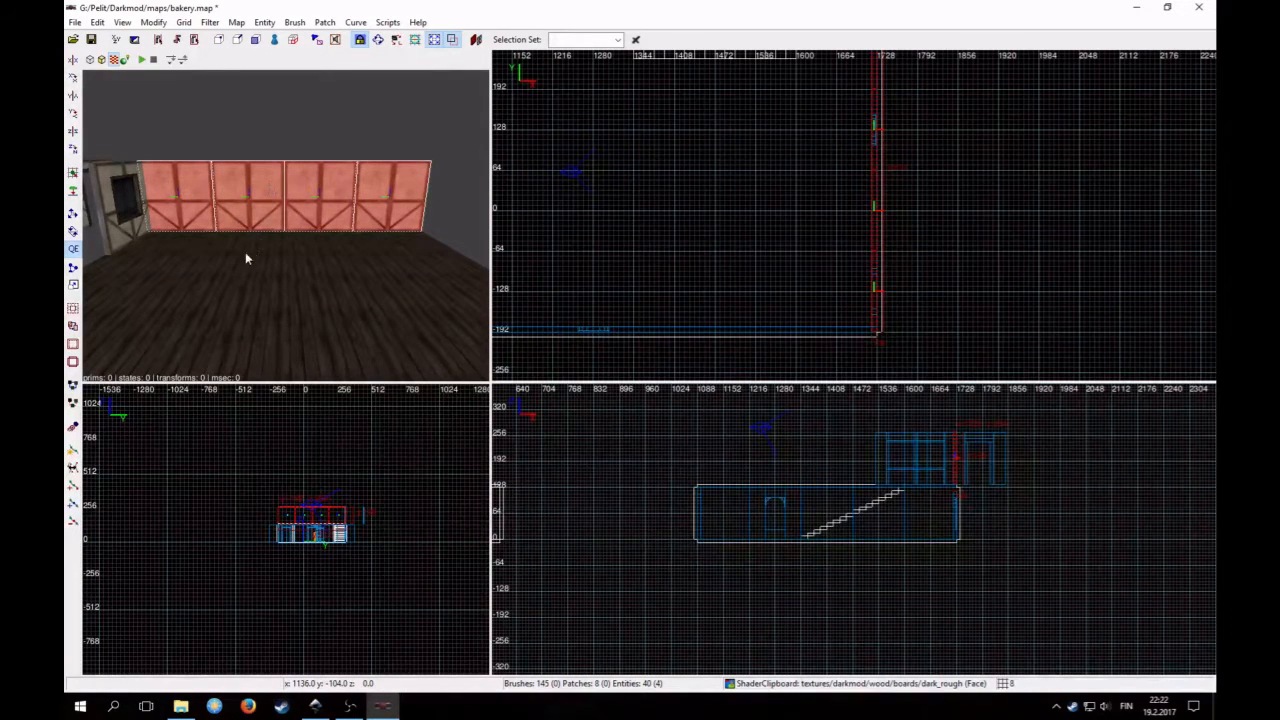
key("Escape")
Duplicate the north wall's window module, turn the copy 90 degrees and place it midway along the east wall
scroll(728, 245, "down", 1)
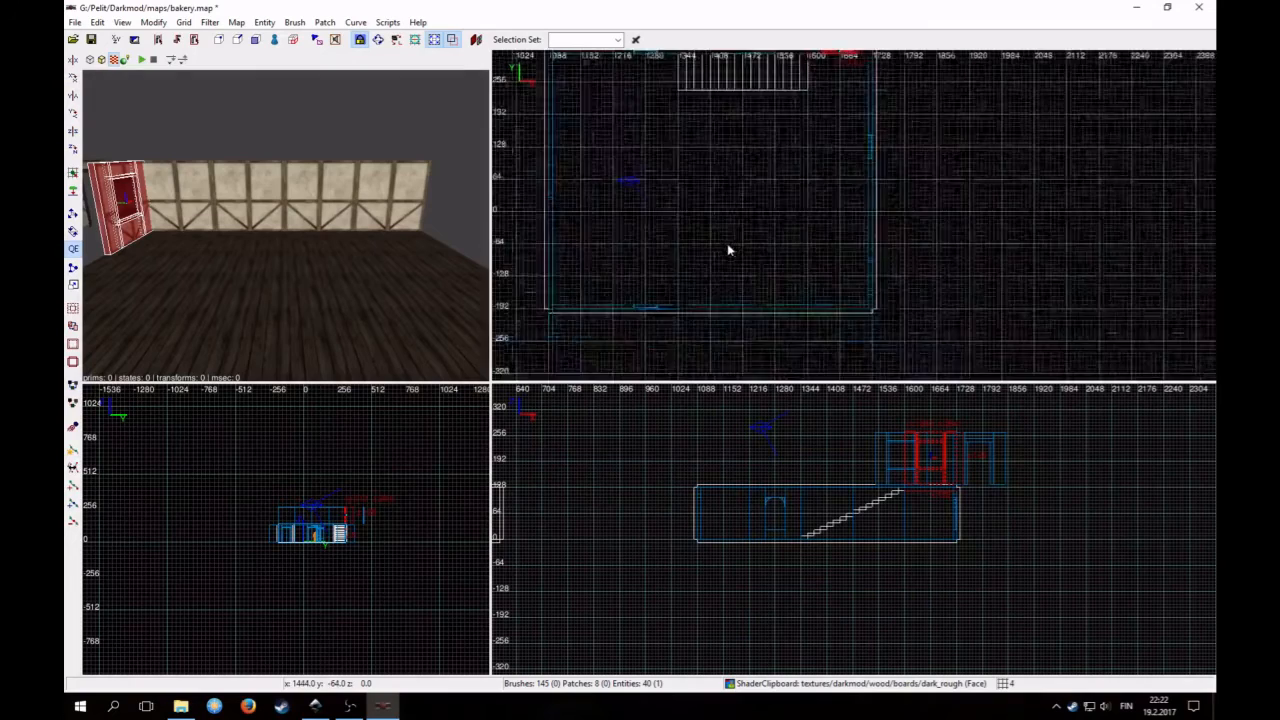
right_click_drag(728, 245, 671, 293)
scroll(735, 215, "up", 2)
right_click_drag(747, 169, 747, 191)
key("space")
mouse_move(741, 122)
left_mouse_down()
mouse_move(800, 206)
mouse_move(806, 305)
left_mouse_up()
scroll(745, 275, "up", 3)
right_click_drag(765, 312, 795, 174)
left_click_drag(763, 175, 758, 187)
key("4")
right_click_drag(304, 223, 302, 203)
Shift the two northern plain modules of the east wall north to clear the upper half of the window module
key("Escape")
left_click(291, 222, "shift")
left_click(273, 222, "shift")
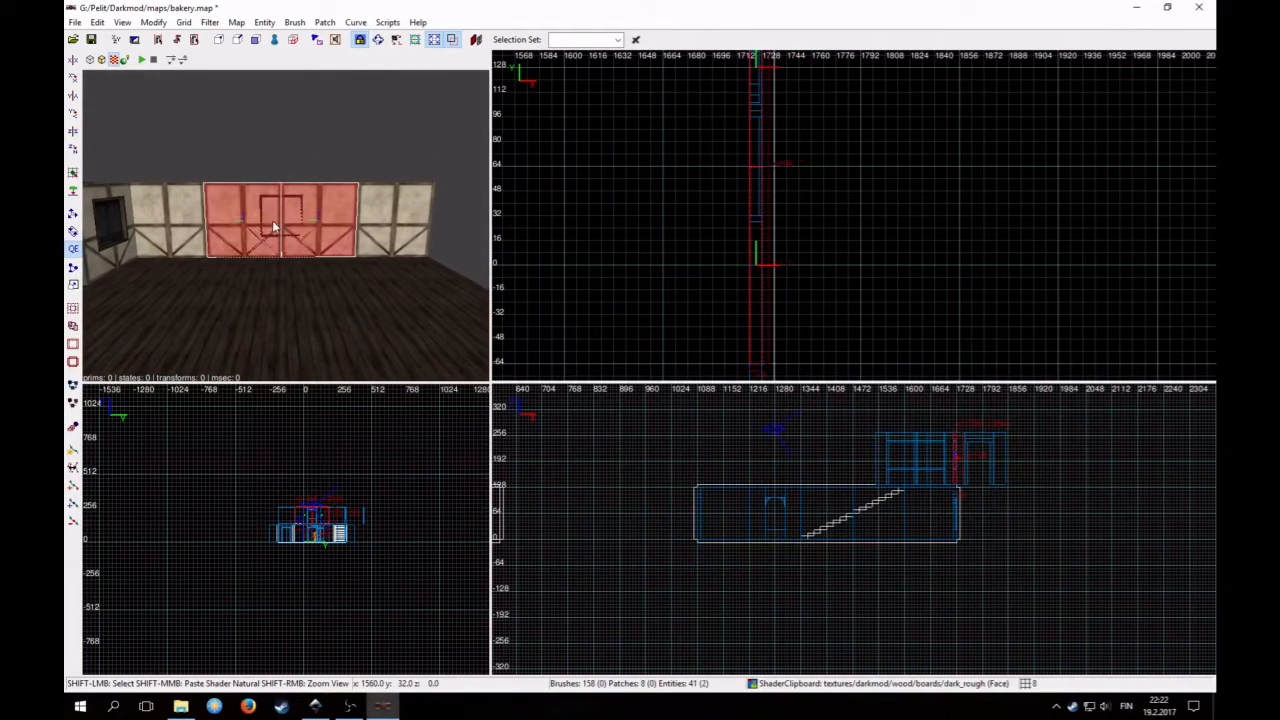
key("Escape")
left_click(222, 225, "shift")
left_click(193, 224, "shift")
scroll(662, 254, "down", 1)
right_click_drag(662, 254, 642, 335)
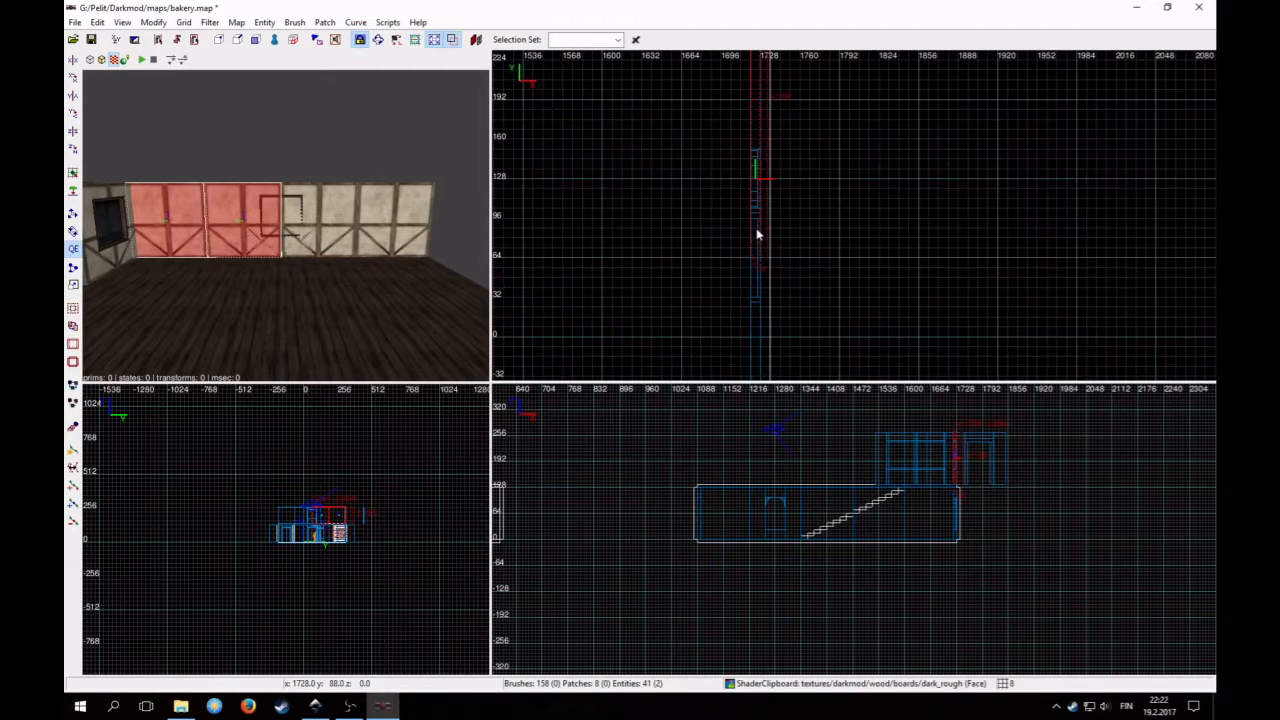
key("Escape")
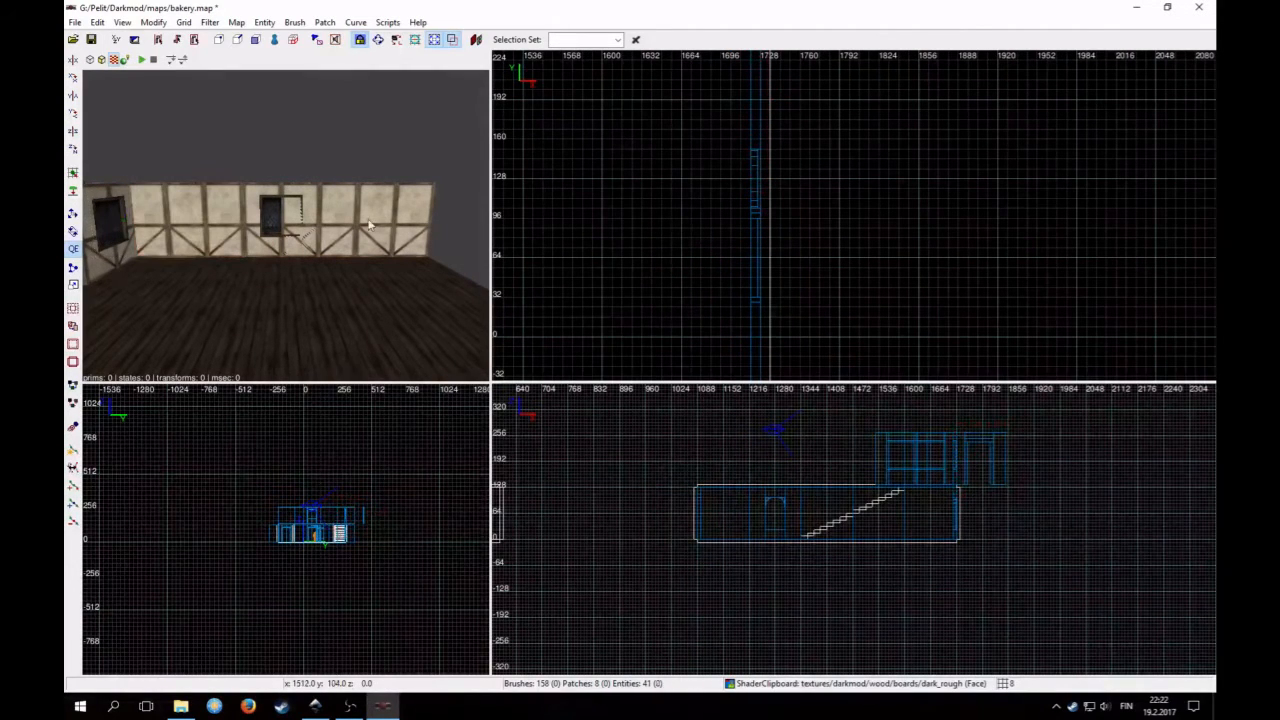
Shift the two southern plain modules of the east wall south so they butt against the window module
left_click(313, 190, "shift")
left_click(395, 229, "shift")
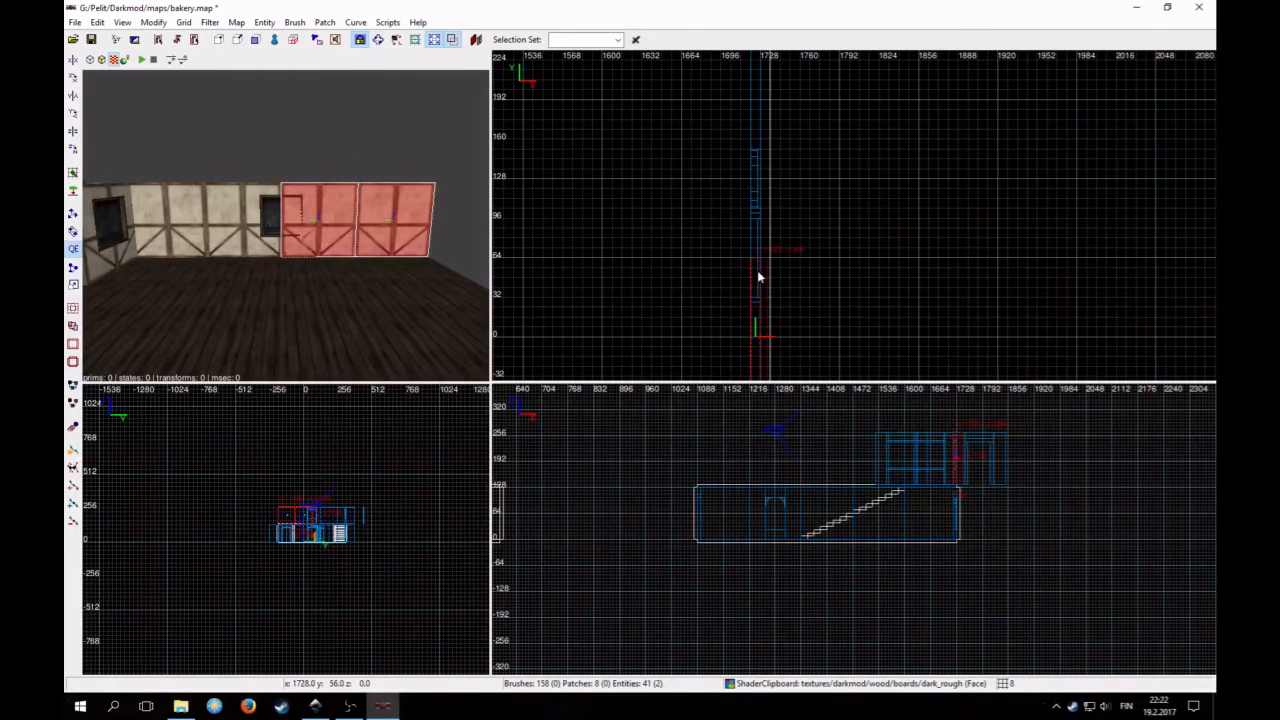
left_click_drag(758, 277, 760, 323)
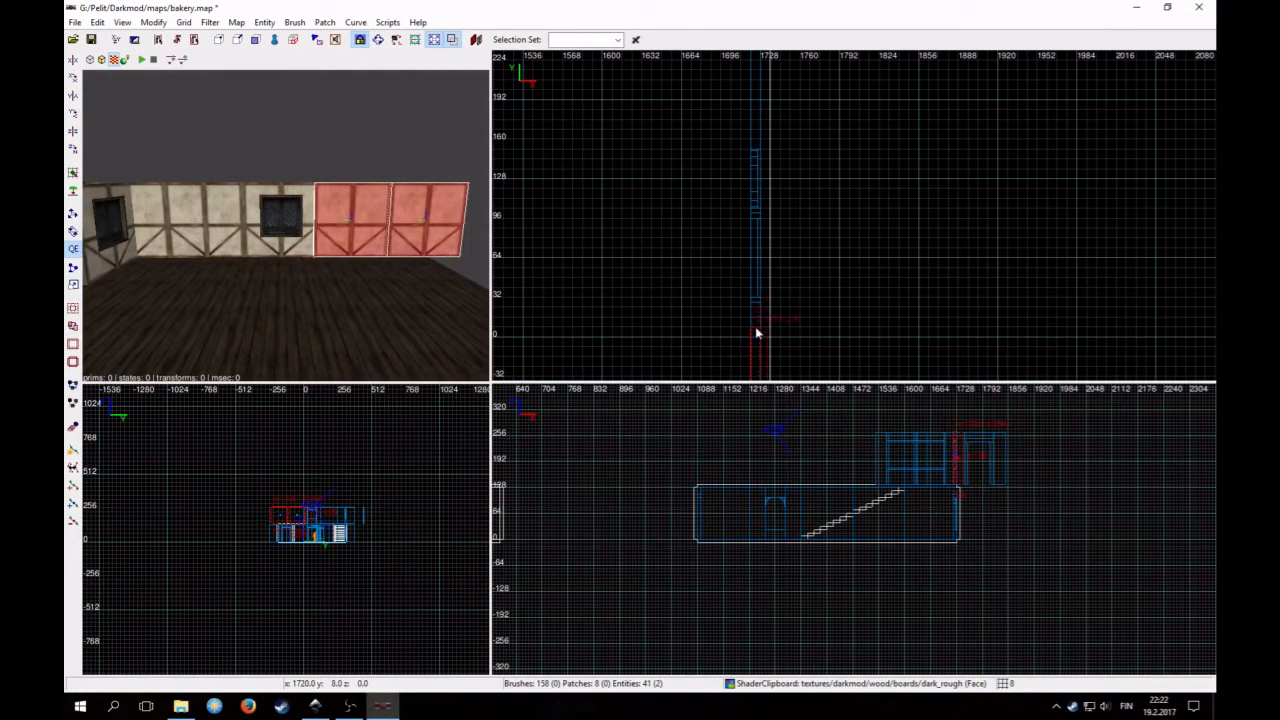
key("Escape")
Inspect the east wall from inside the room and how its module ends overrun the northeast and southeast corners
right_click(286, 225)
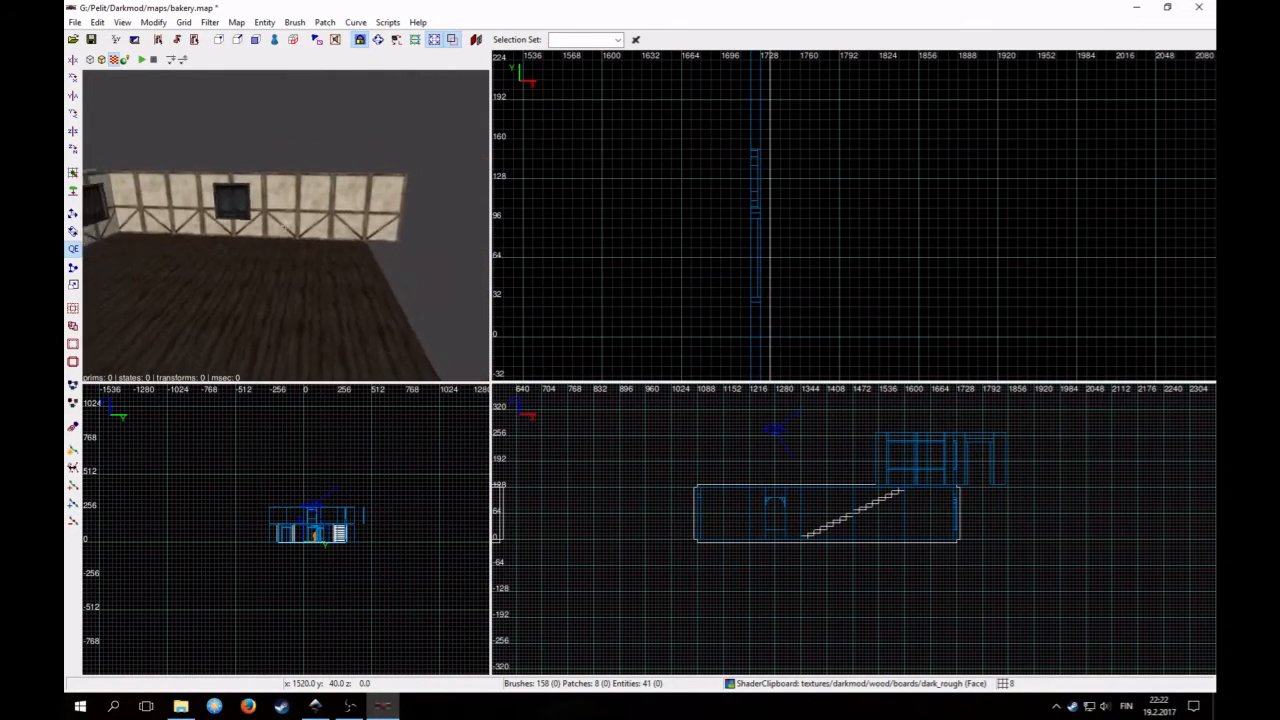
scroll(286, 225, "up", 5)
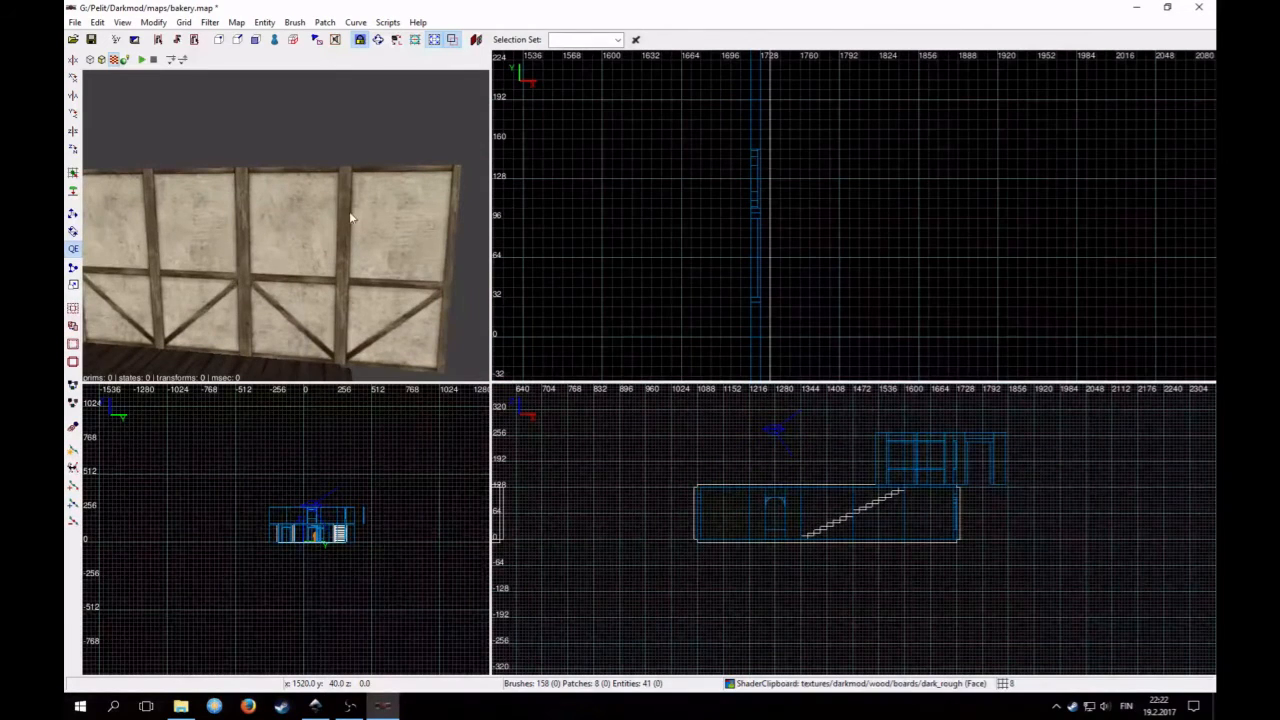
right_click(424, 261)
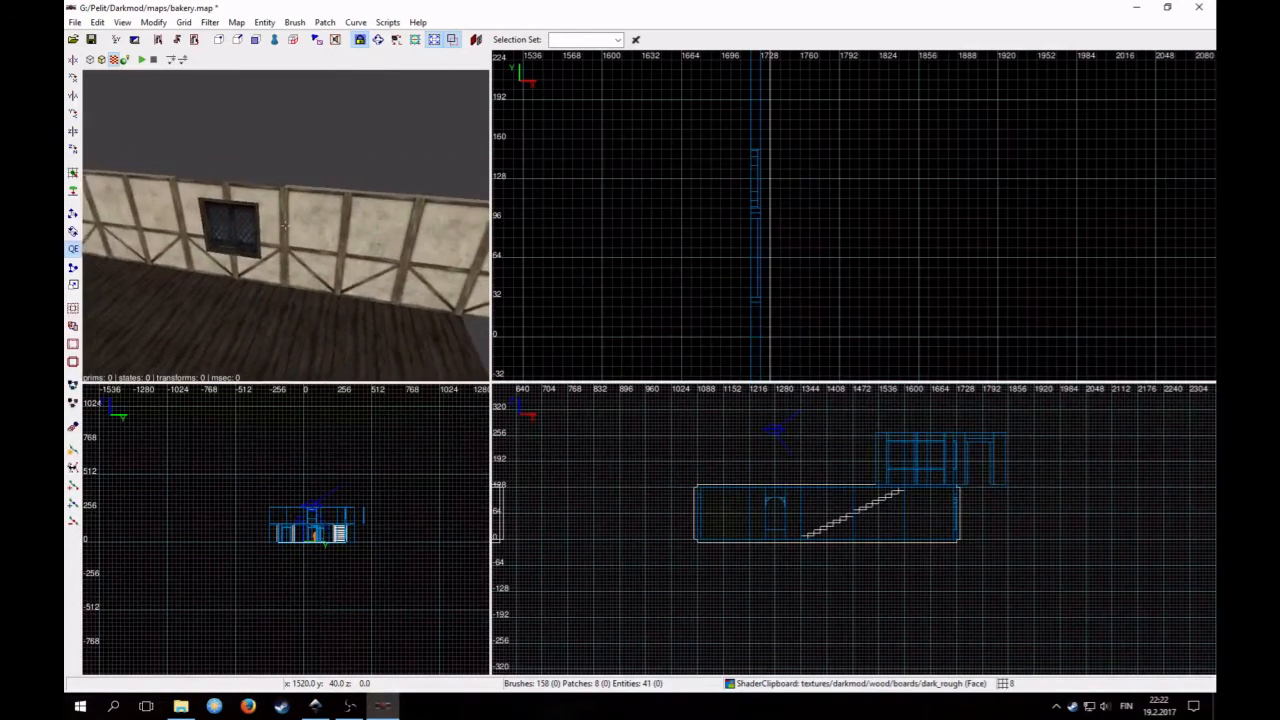
scroll(286, 225, "down", 5)
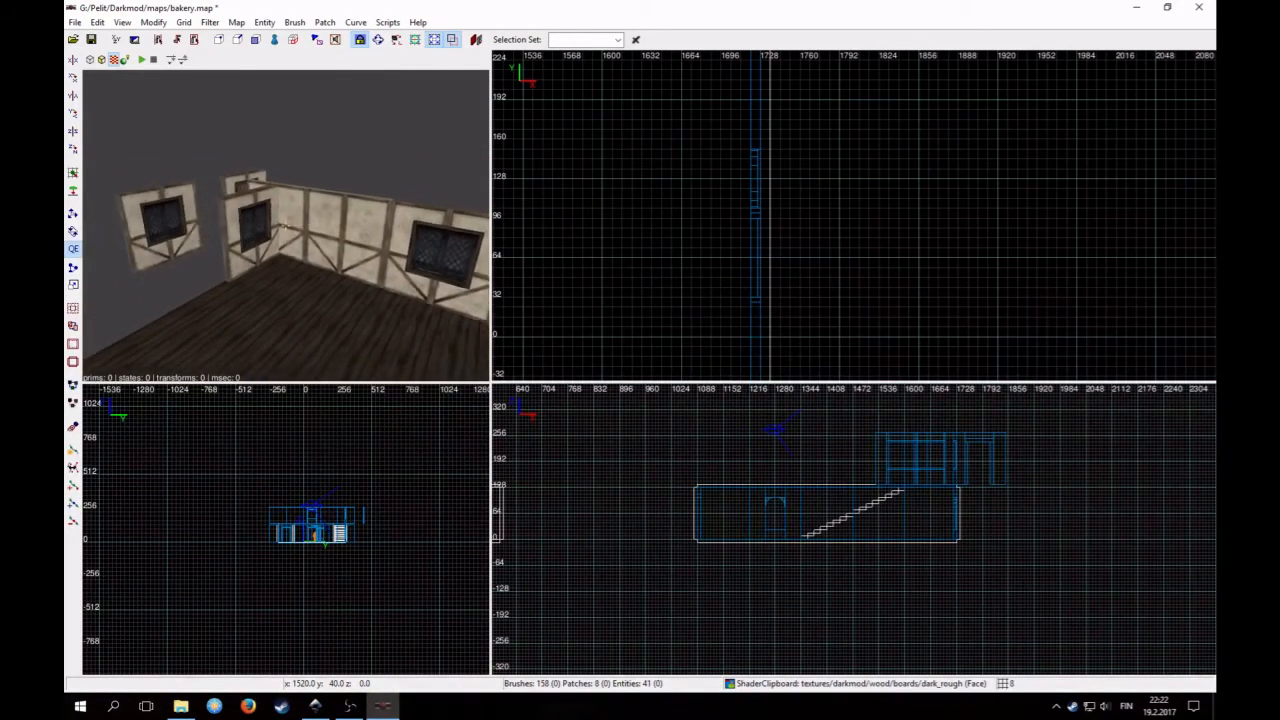
scroll(286, 225, "up", 1)
right_click(360, 229)
left_click(328, 262, "shift")
scroll(817, 256, "down", 3)
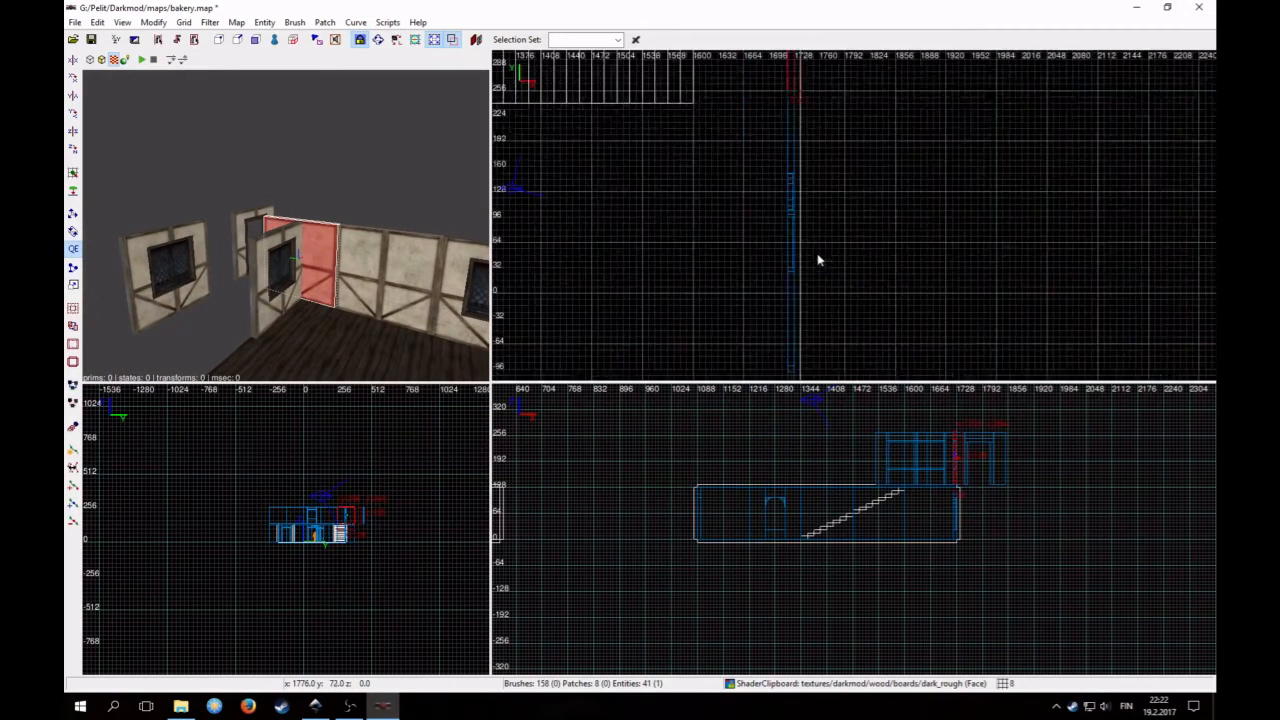
right_click_drag(815, 256, 792, 350)
scroll(708, 132, "up", 3)
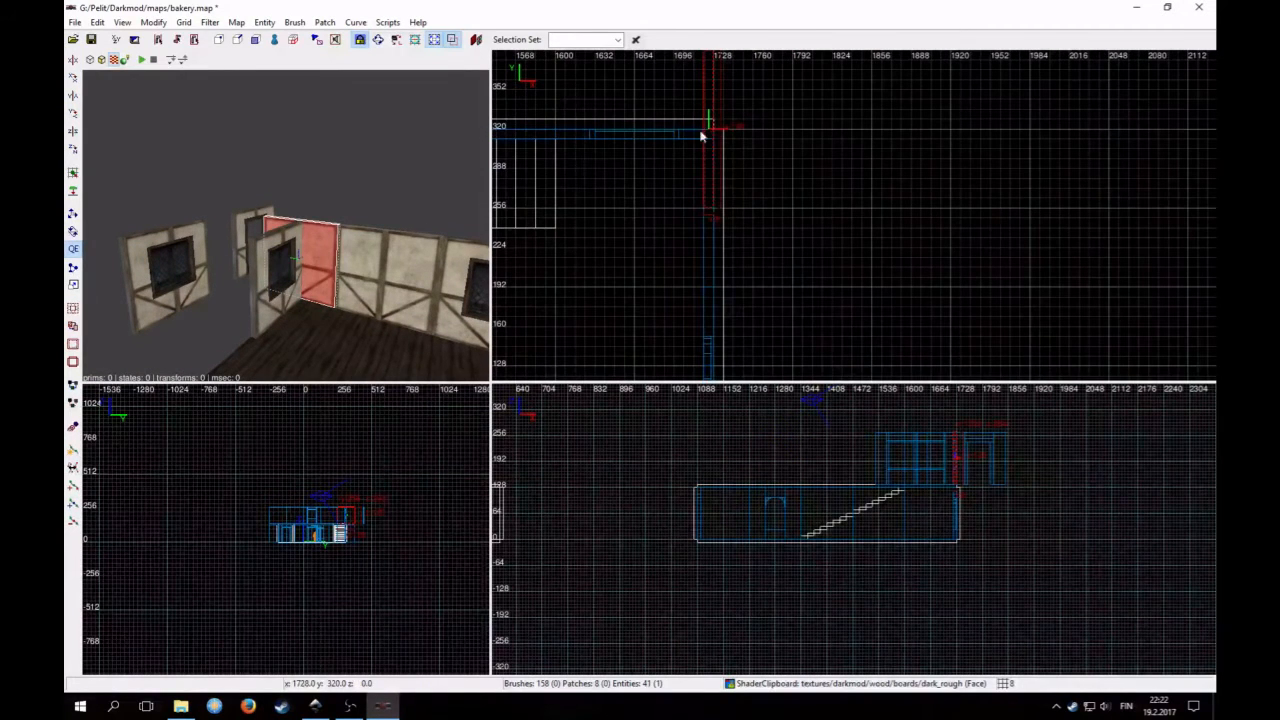
right_click(298, 247)
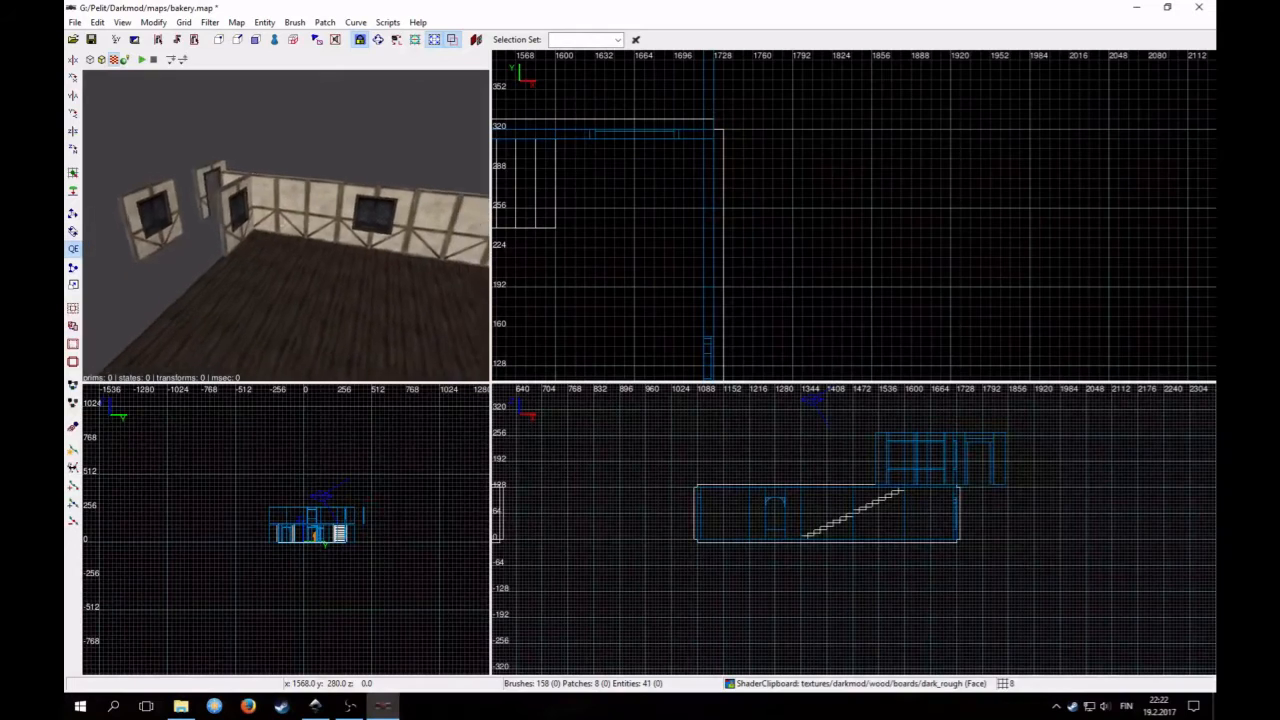
right_click(291, 248)
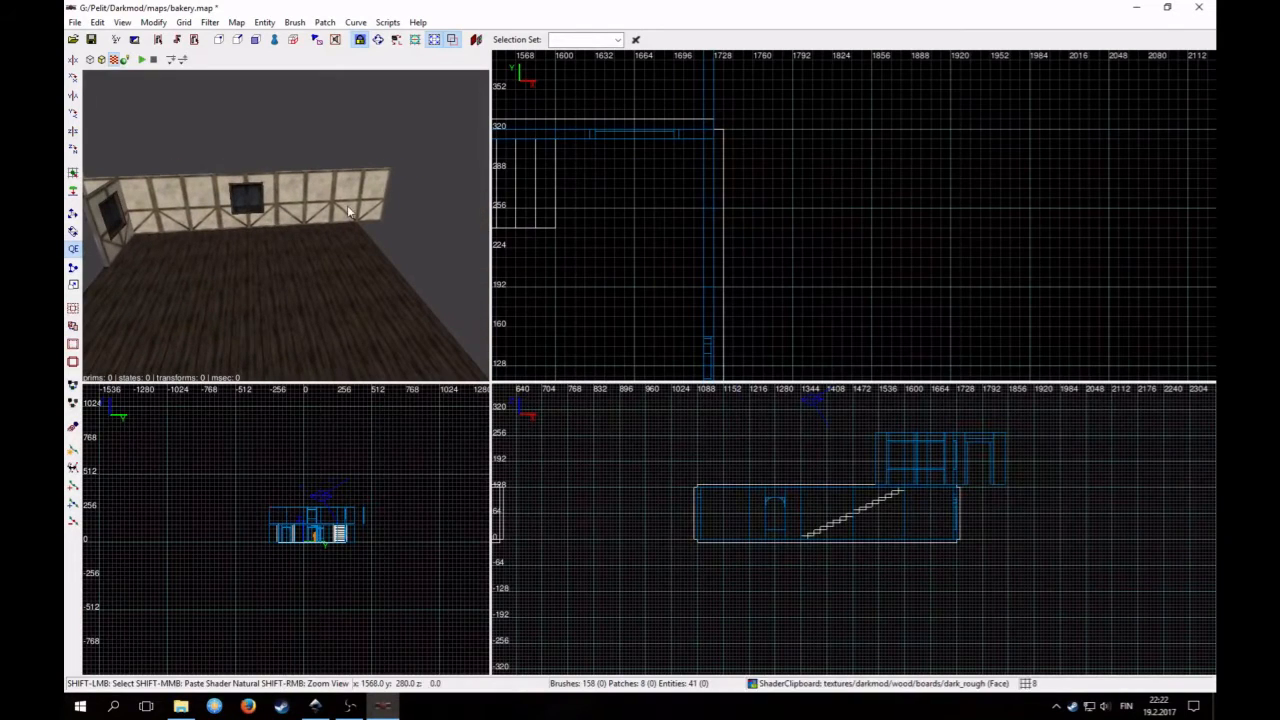
Select the southernmost plain module of the east wall and check the upper-floor layout in Inkscape before returning to the map
left_click(388, 214, "shift")
scroll(760, 237, "down", 2)
right_click_drag(757, 294, 800, 137)
scroll(757, 294, "down", 1)
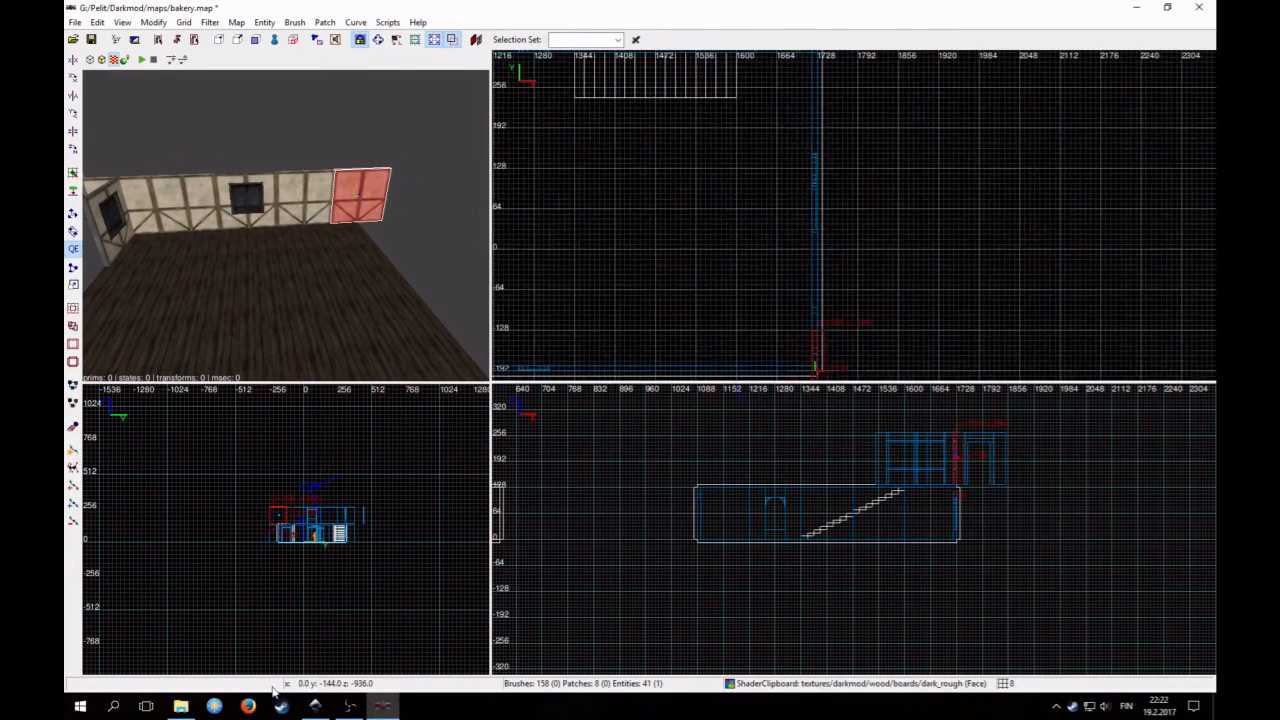
left_click(332, 710)
left_click(330, 711)
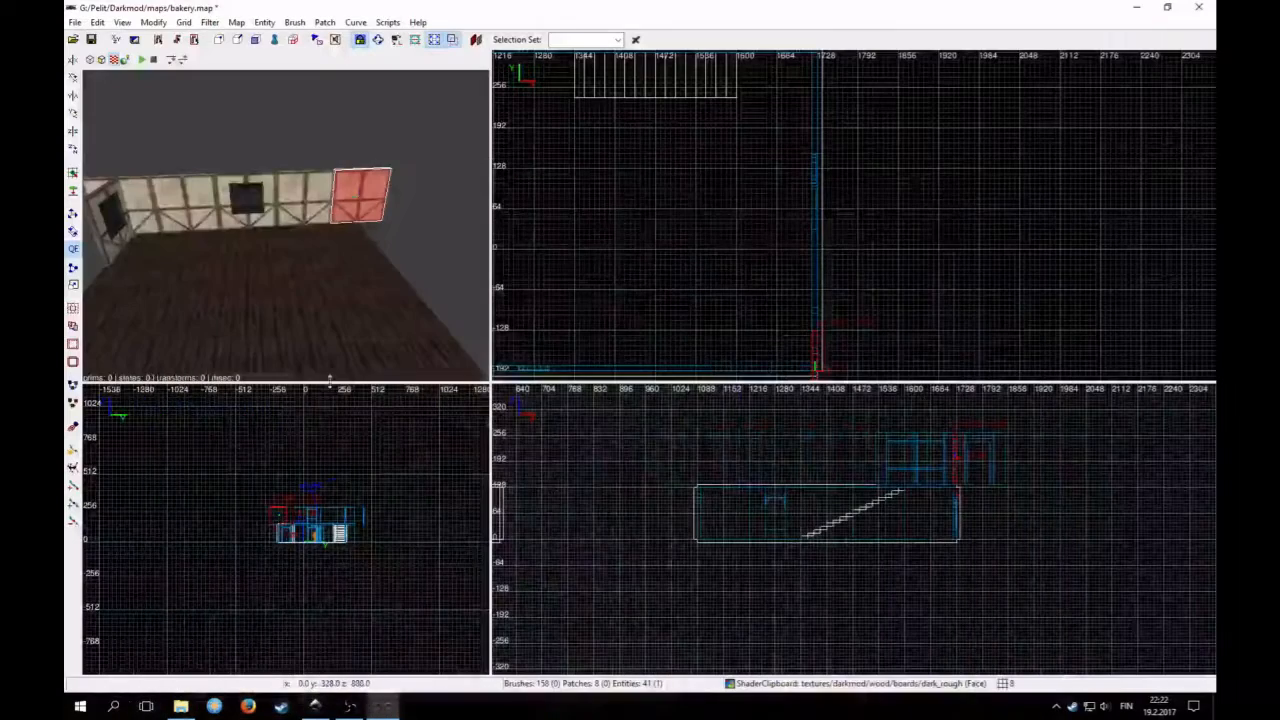
Duplicate the selected plain module, rotate the copy 90 degrees about the Z axis and place it on the south wall line at the southeast corner
right_click_drag(640, 285, 634, 195)
key("space")
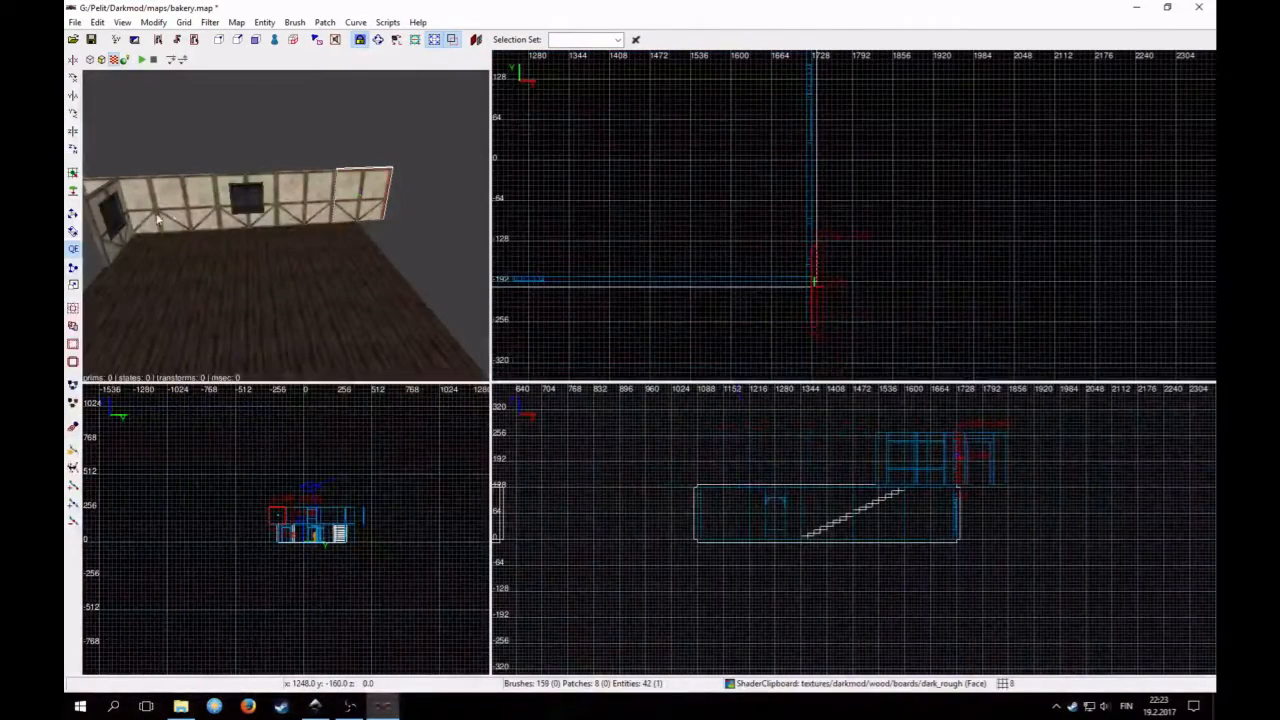
left_click(72, 150)
scroll(897, 230, "up", 3)
left_click_drag(802, 213, 790, 213)
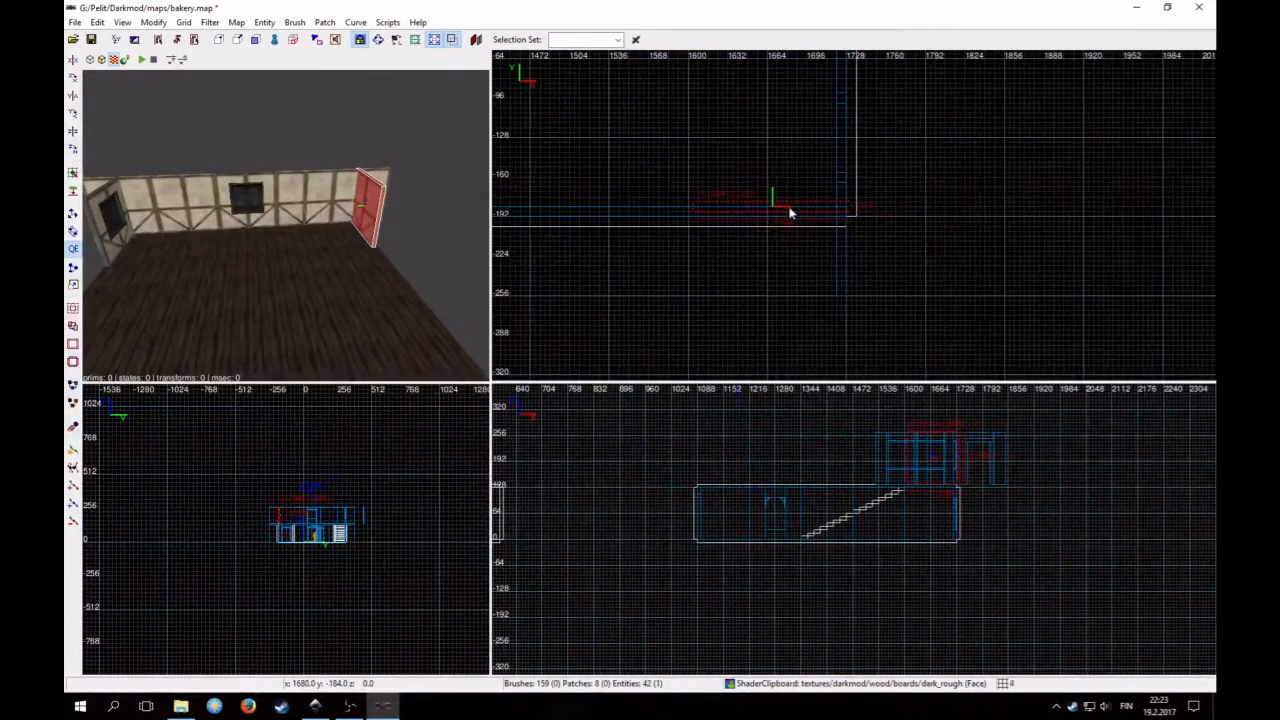
Duplicate the east wall's window module and rotate the copy 90 degrees about the Z axis inside the room
left_click(265, 220, "shift")
scroll(711, 266, "down", 3)
right_click_drag(713, 271, 684, 329)
key("space")
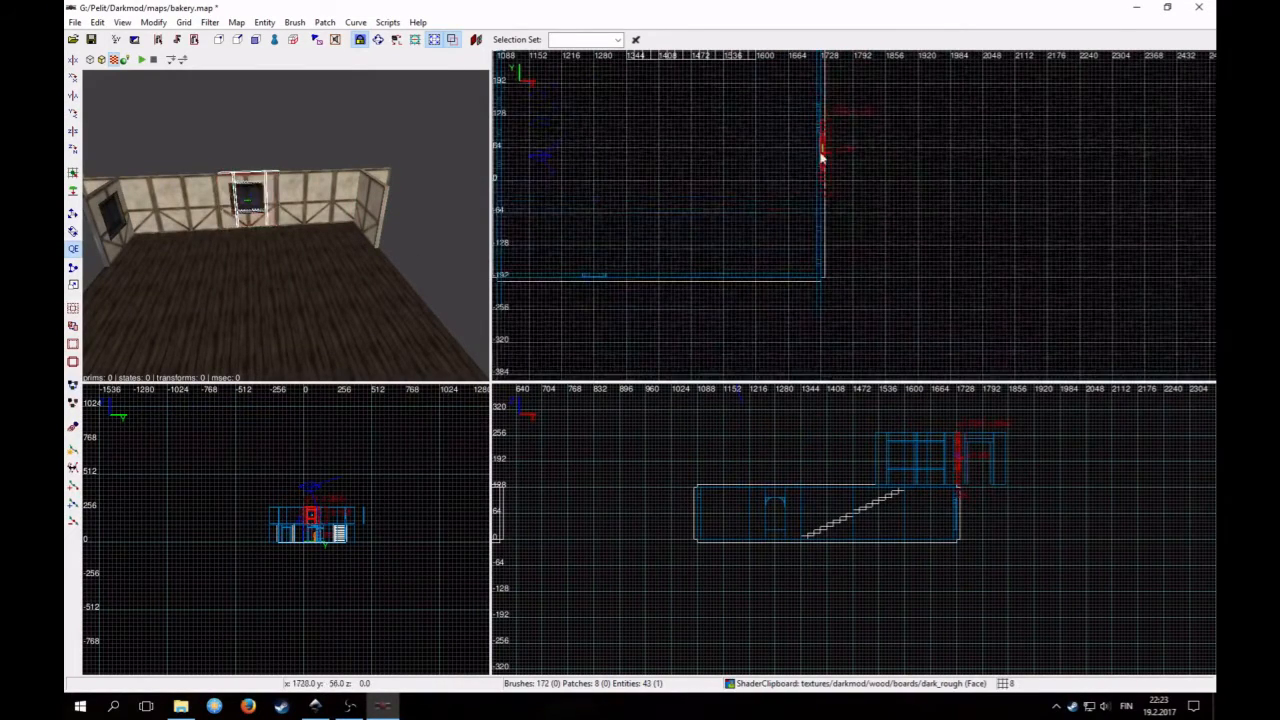
left_click_drag(820, 155, 757, 247)
left_click(72, 150)
Align the rotated window module on the south wall line, directly west of the corner's plain module, using grid size 4
scroll(765, 309, "up", 1)
right_click_drag(765, 309, 671, 245)
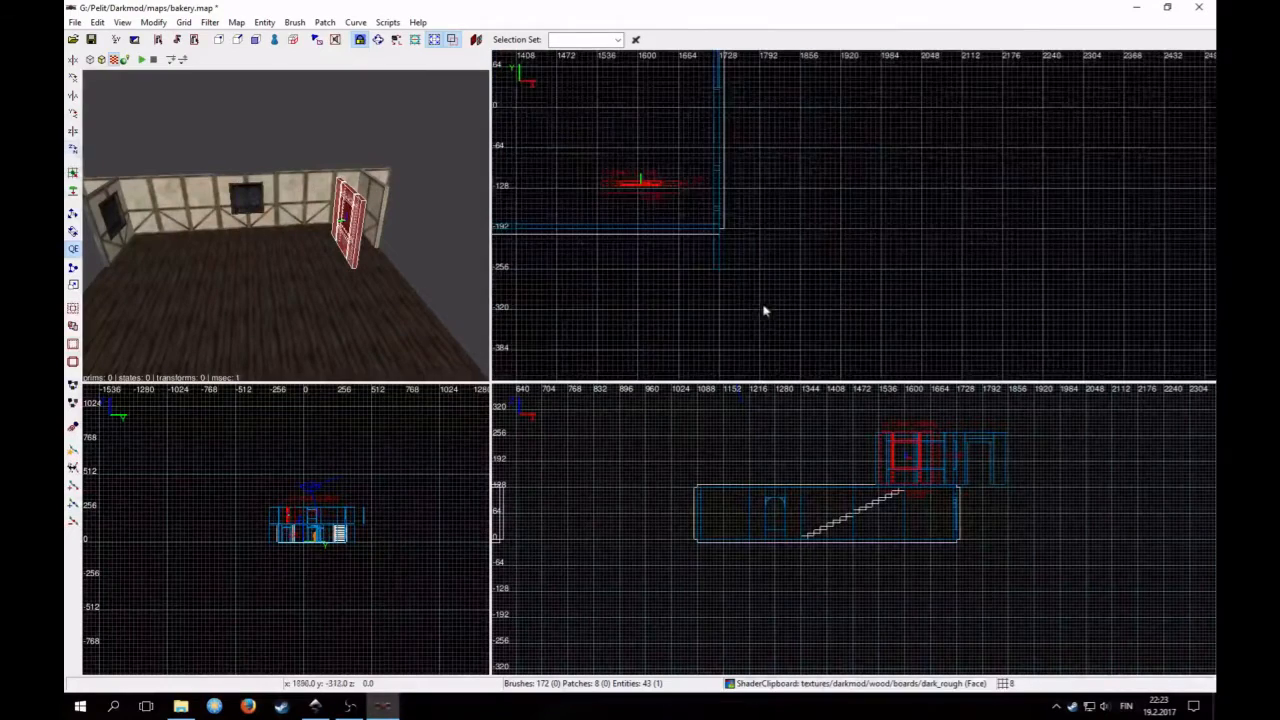
mouse_move(637, 192)
left_mouse_down()
mouse_move(636, 238)
mouse_move(574, 231)
mouse_move(586, 231)
left_mouse_up()
scroll(601, 243, "up", 1)
key("bracketleft")
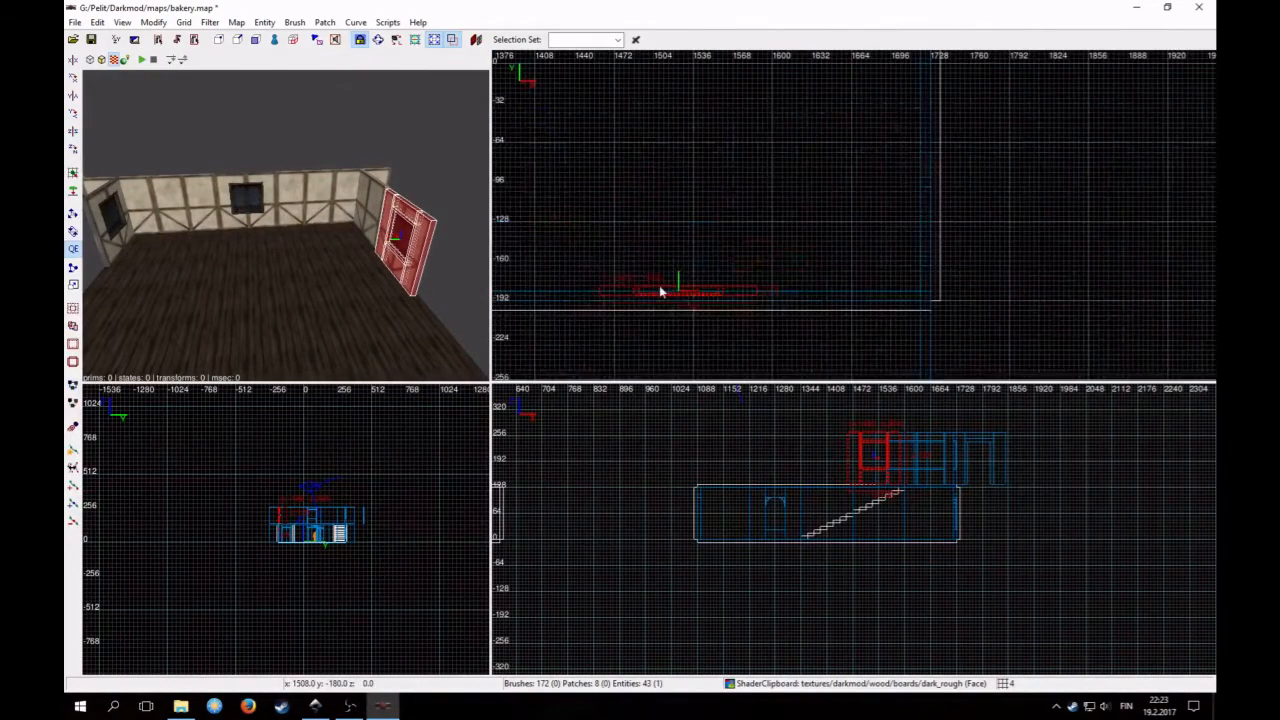
mouse_move(660, 289)
left_mouse_down()
mouse_move(633, 297)
mouse_move(664, 294)
left_mouse_up()
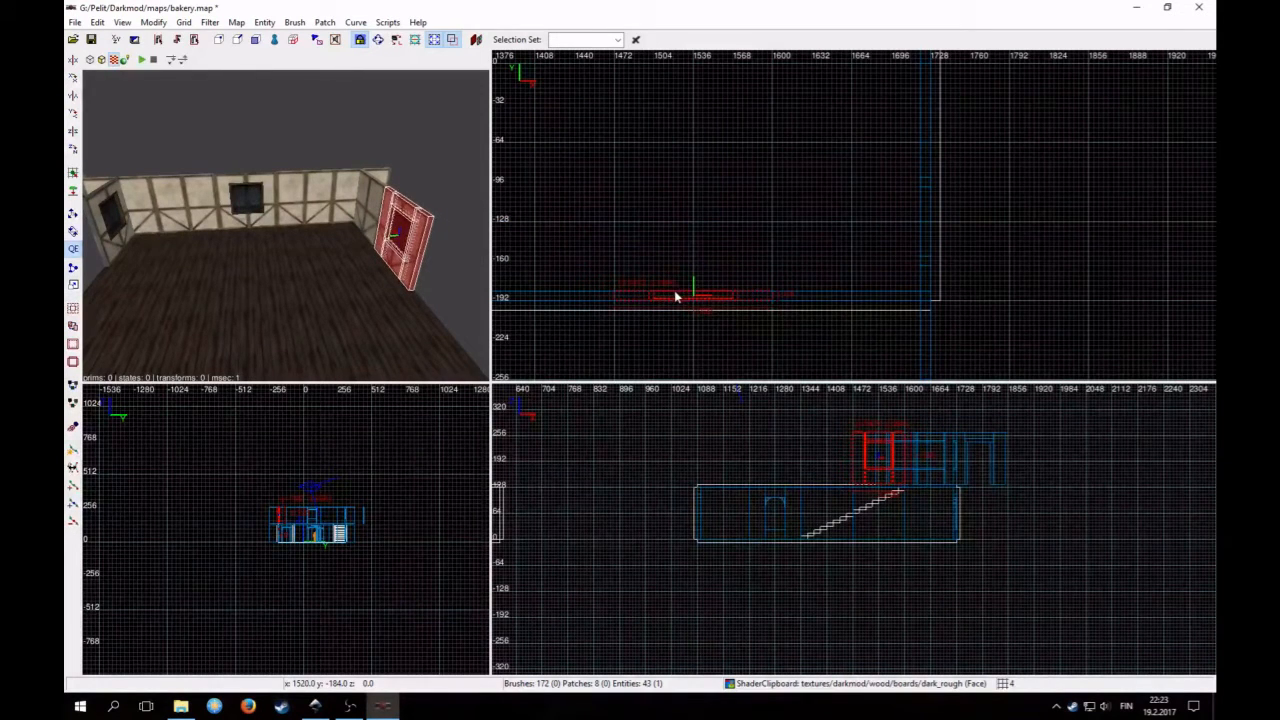
key("Escape")
View the southeast corner, switch to Inkscape to check the upper-floor layout, and return to the map
right_click(350, 281)
right_click(350, 281)
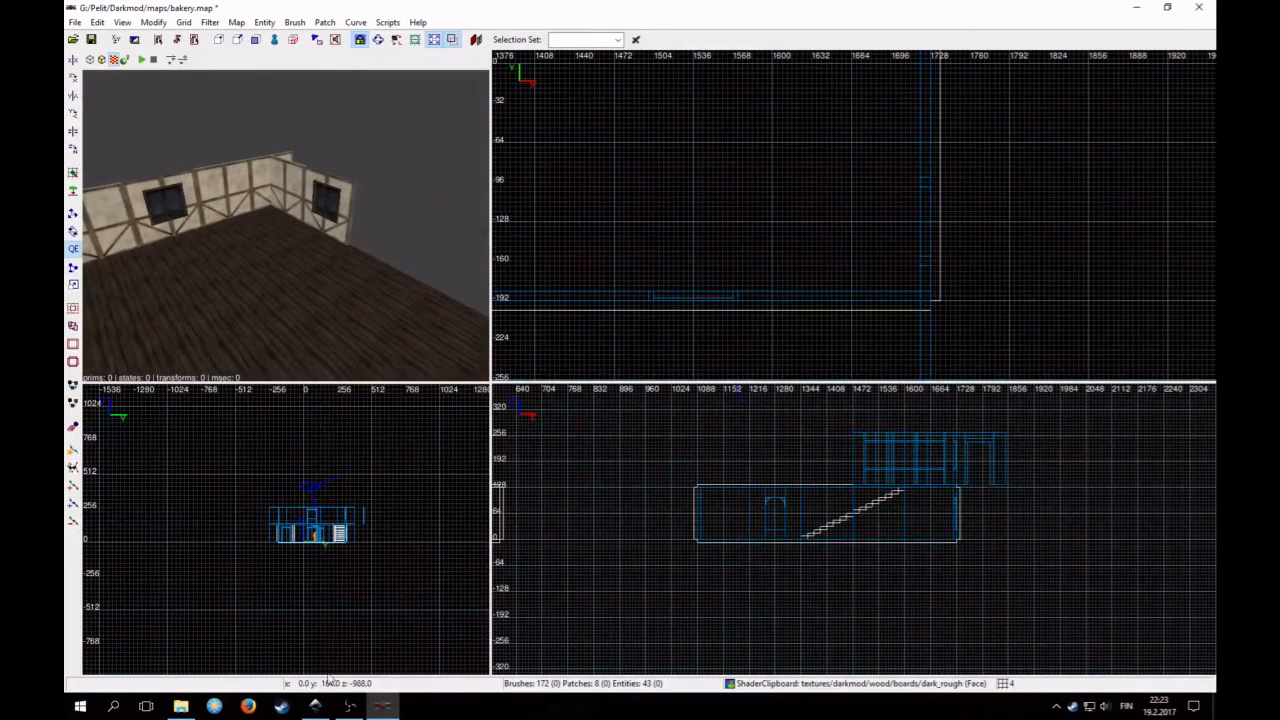
left_click(316, 707)
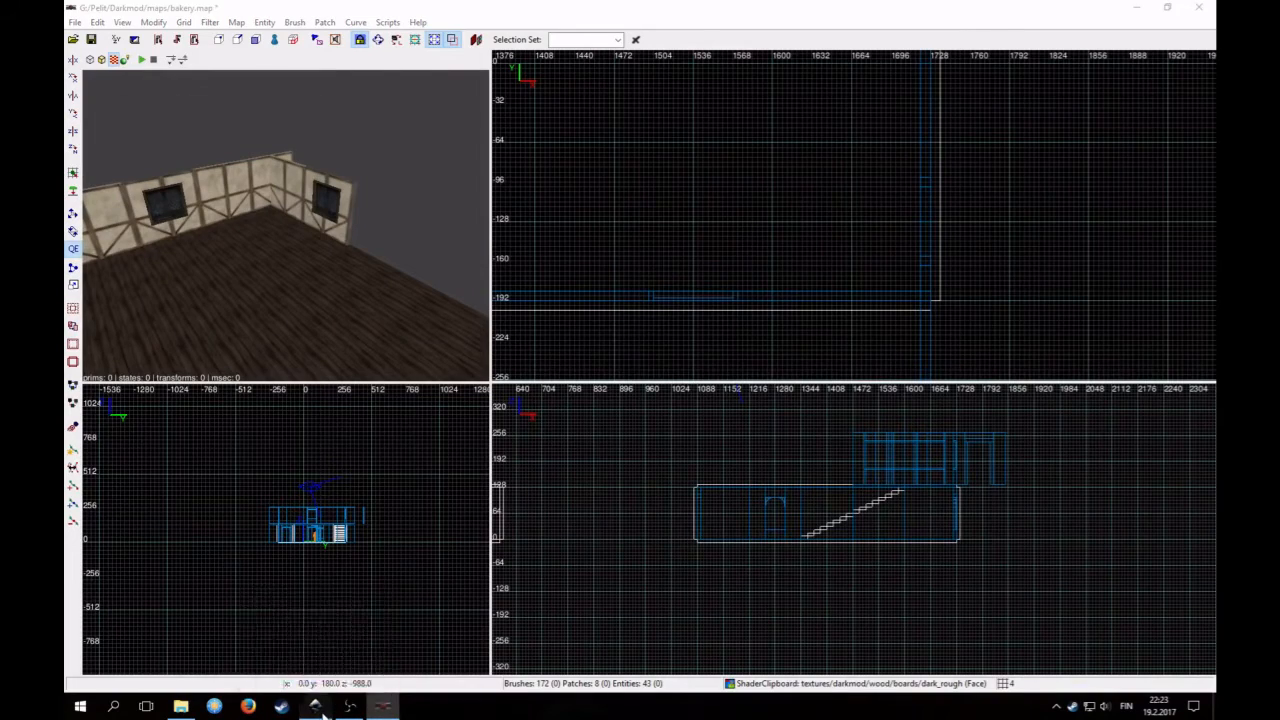
left_click(322, 713)
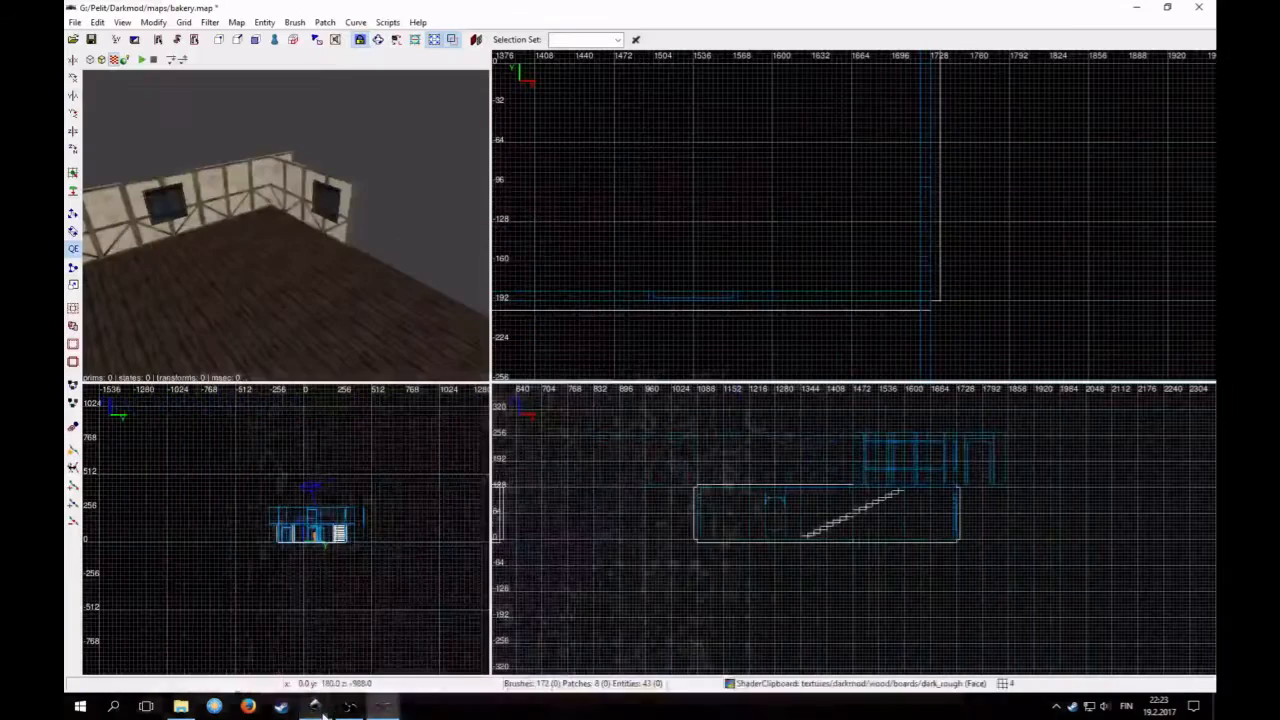
Duplicate the south wall's plain module and place the copy directly west of the south window module
left_click(288, 191, "shift")
scroll(878, 271, "down", 2)
right_click_drag(879, 271, 927, 249)
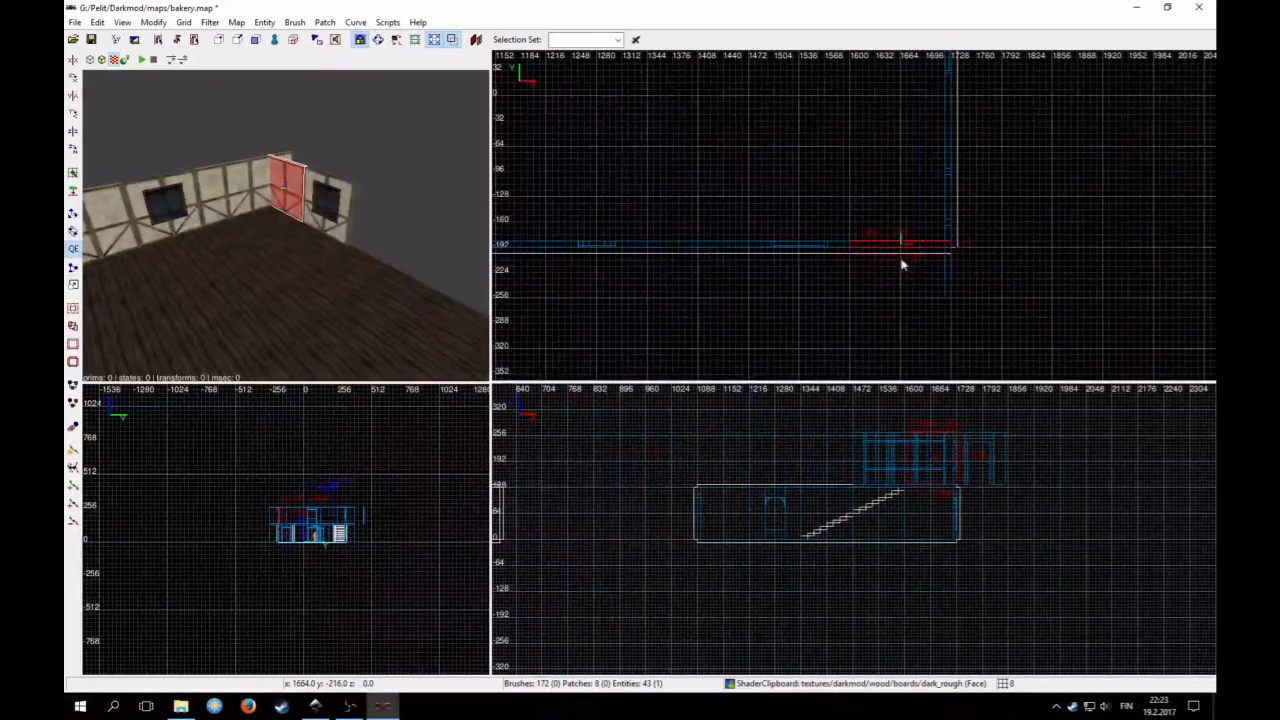
left_click_drag(848, 251, 684, 249)
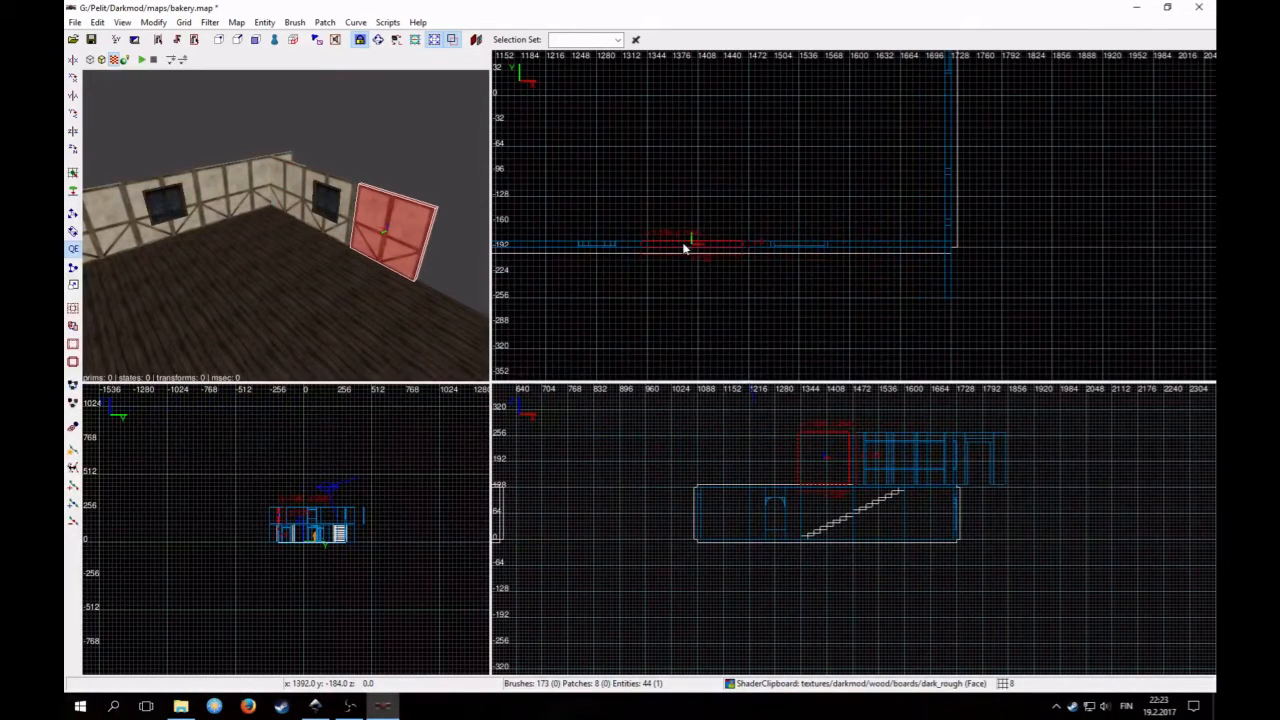
key("Escape")
Move the spare doorway module to the south wall area and rotate it about the Z axis until it stands perpendicular to that wall
right_click_drag(360, 268, 290, 268)
left_click(165, 217, "shift")
scroll(811, 263, "down", 4)
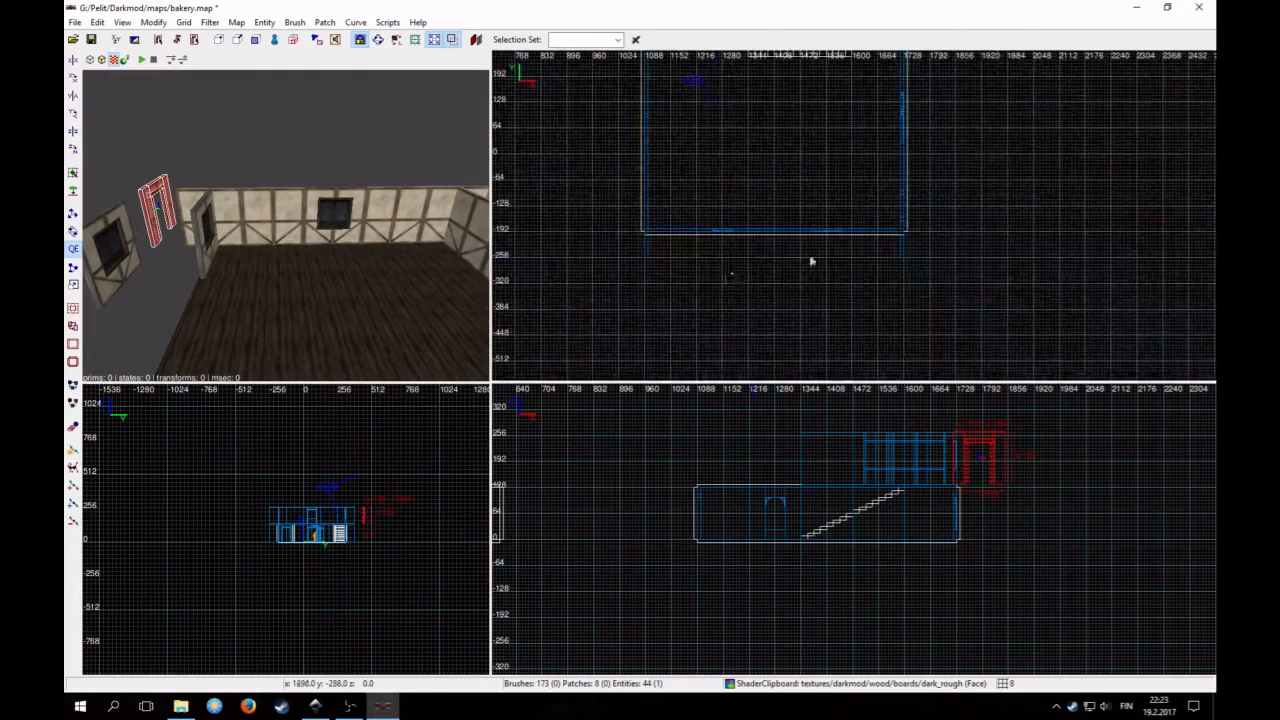
right_click_drag(863, 214, 844, 269)
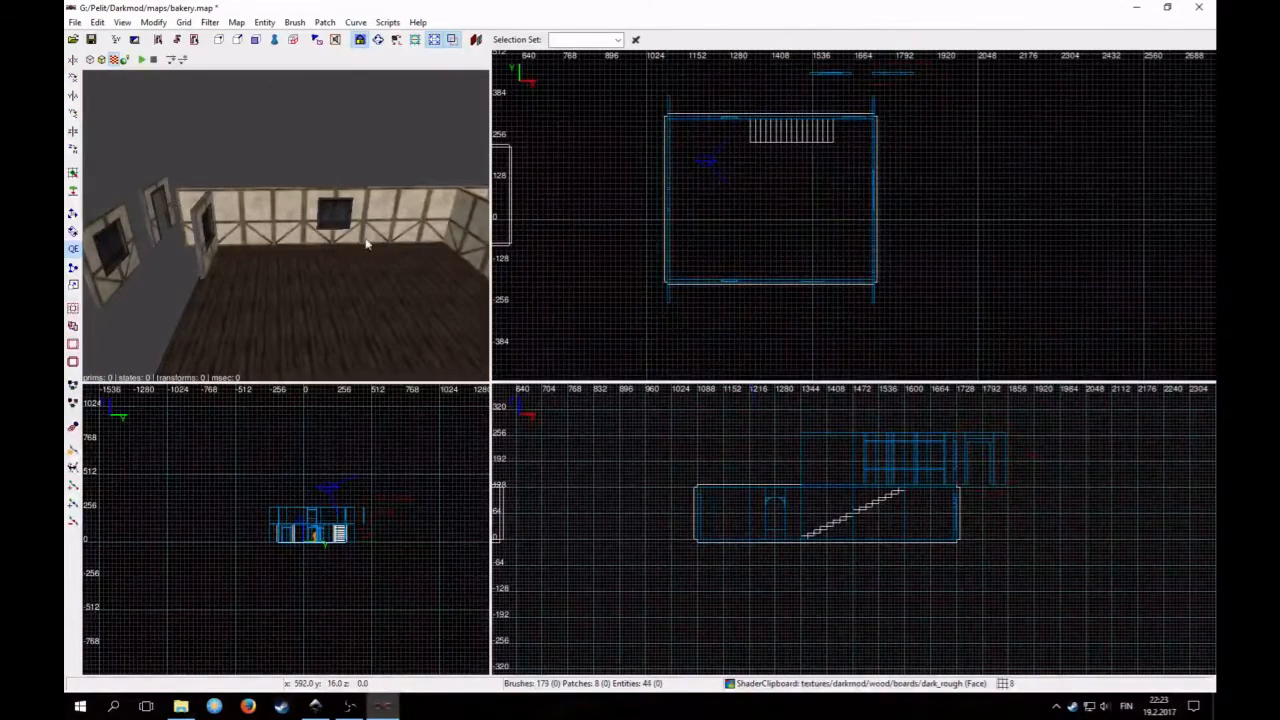
left_click(158, 210, "shift")
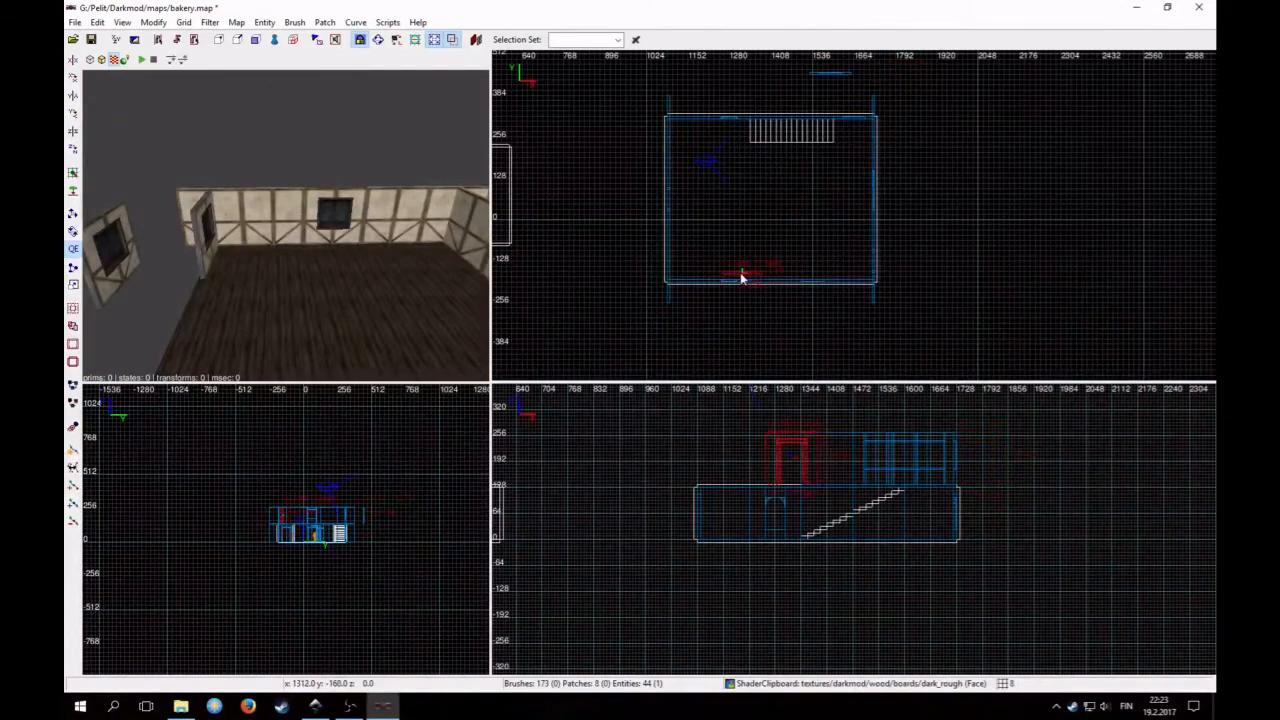
right_click(380, 276)
key("Up")
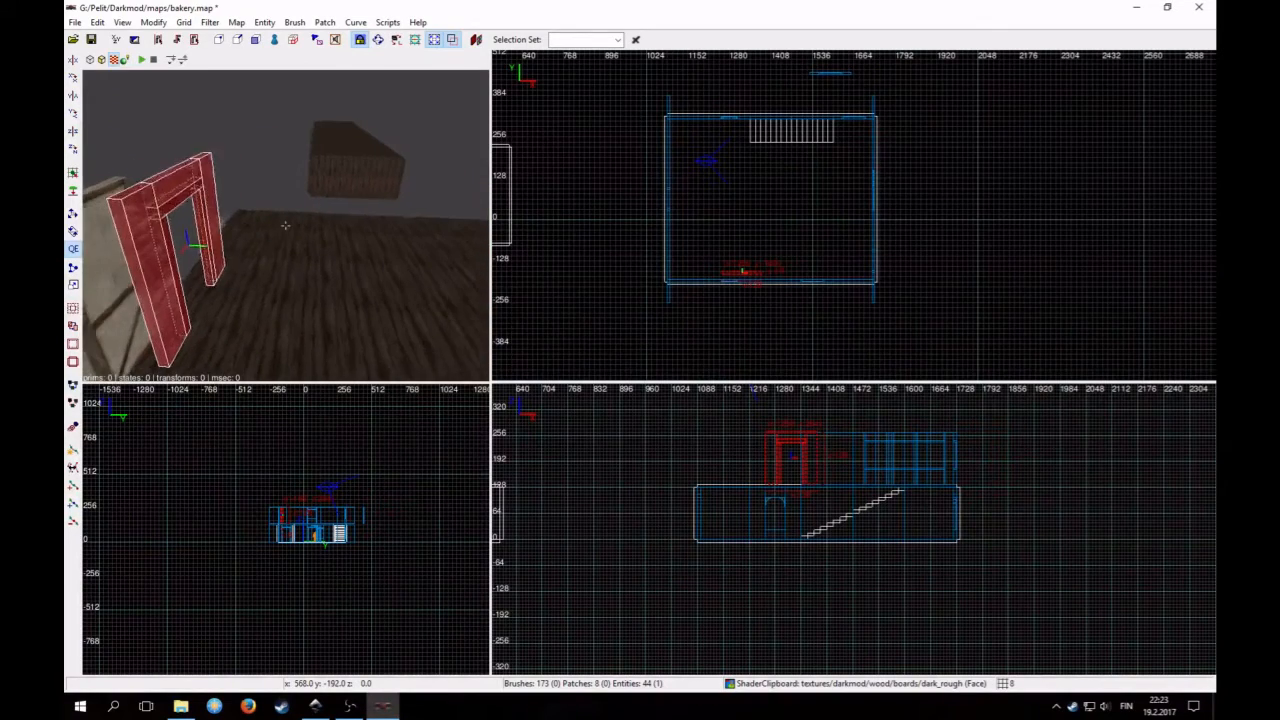
right_click(285, 225)
left_click(73, 149)
left_click(73, 149)
left_click(73, 149)
Align the rotated doorway module with the west end of the south wall's plain module, using grid size 4
right_click_drag(813, 248, 883, 159)
scroll(813, 248, "up", 1)
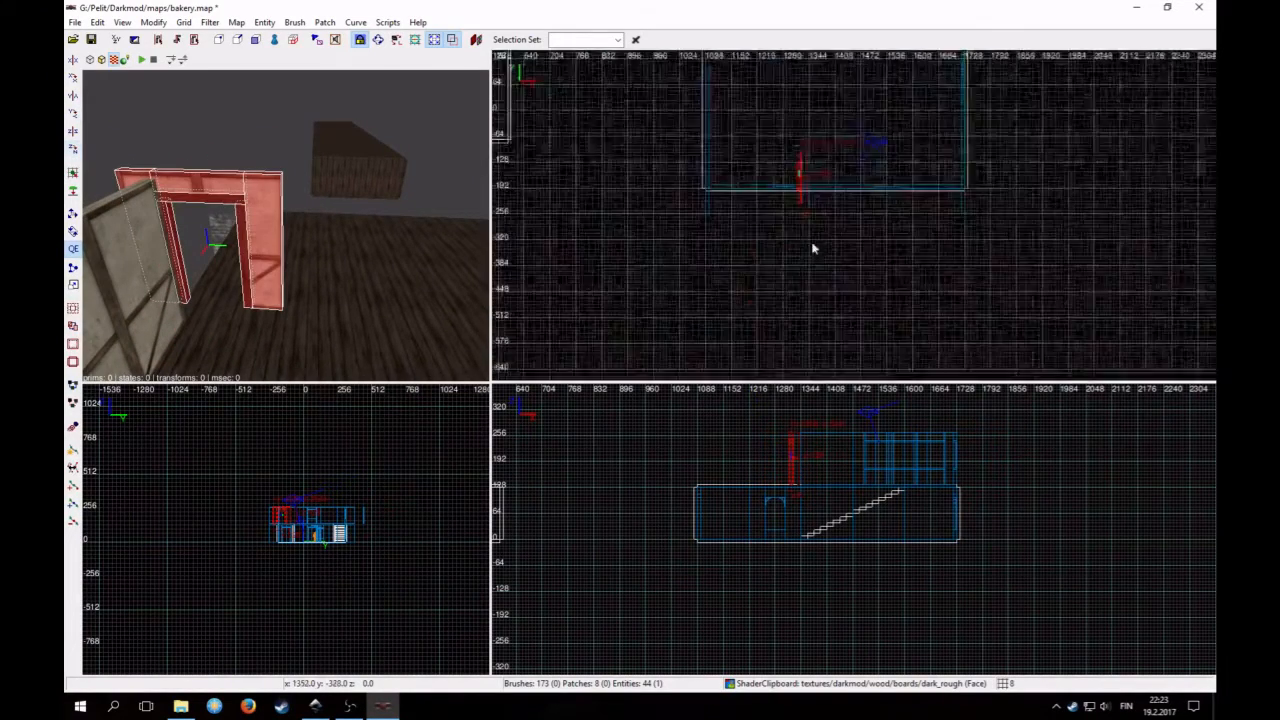
scroll(763, 274, "up", 3)
left_click_drag(659, 243, 683, 215)
key("Escape")
Look over the southeast corner, switch to Inkscape to check the upper-floor interior layout, and return to the map
right_click(323, 278)
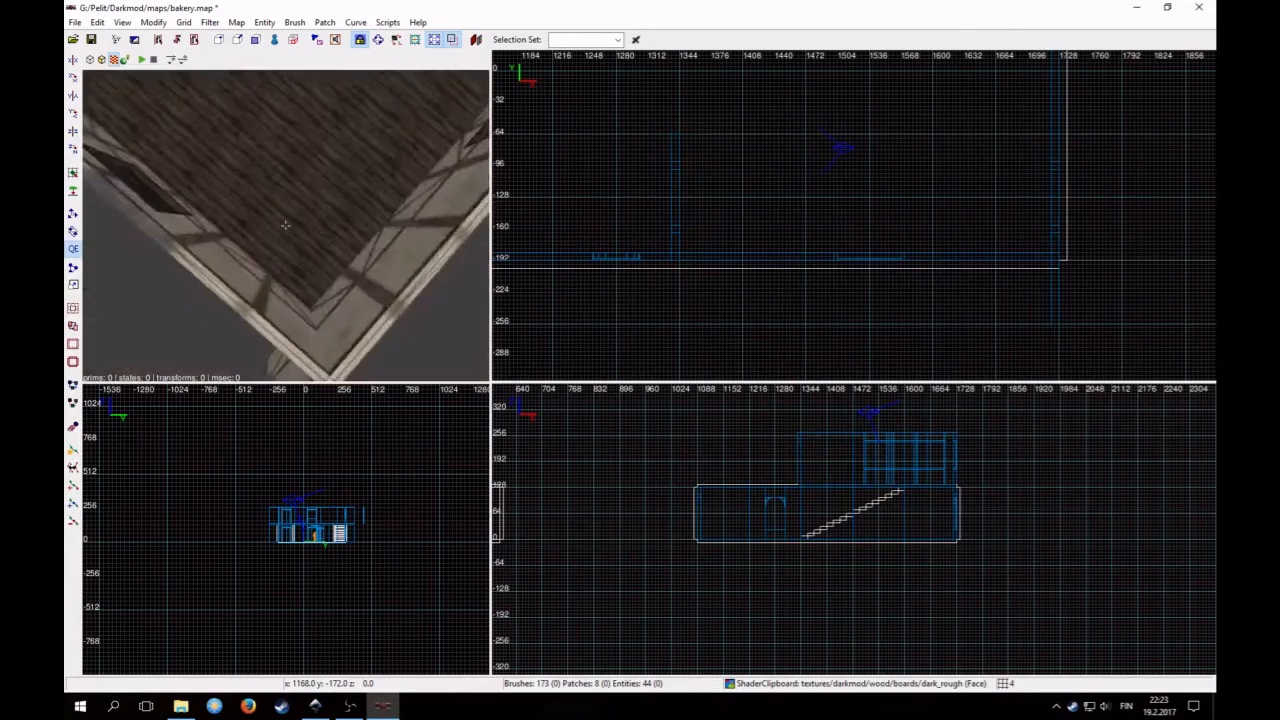
right_click(285, 225)
left_click(317, 707)
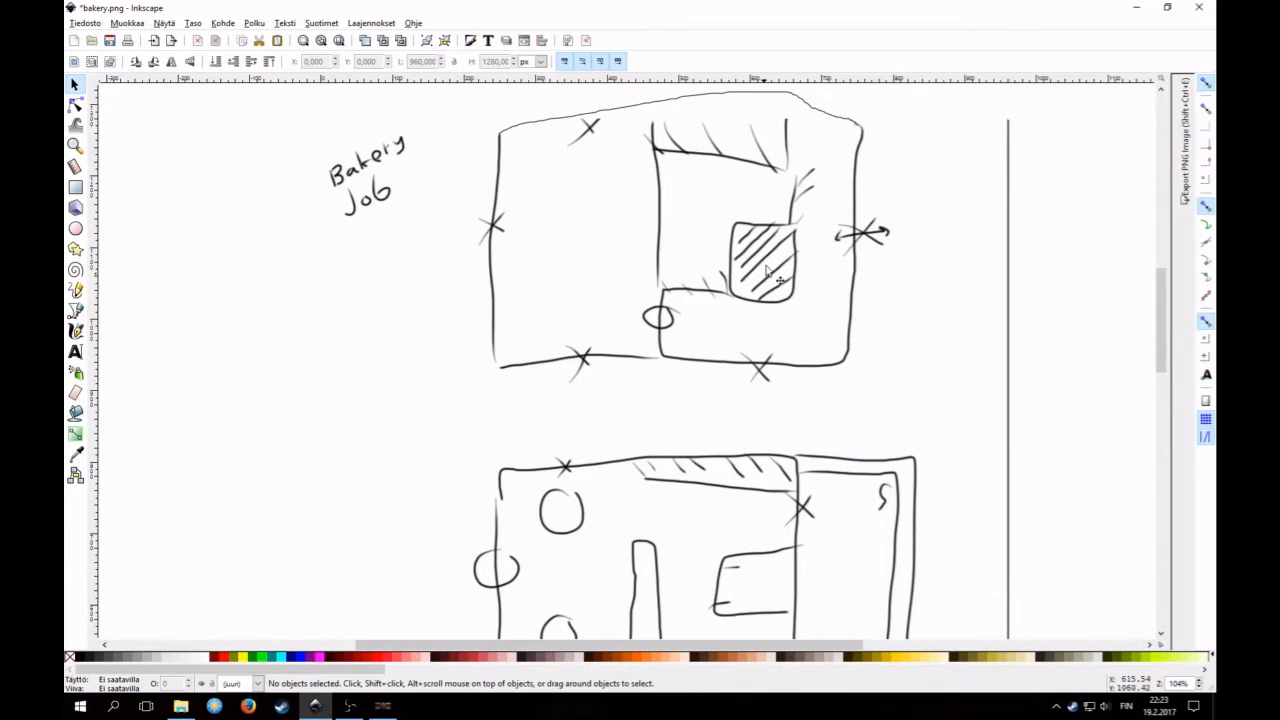
left_click(1136, 8)
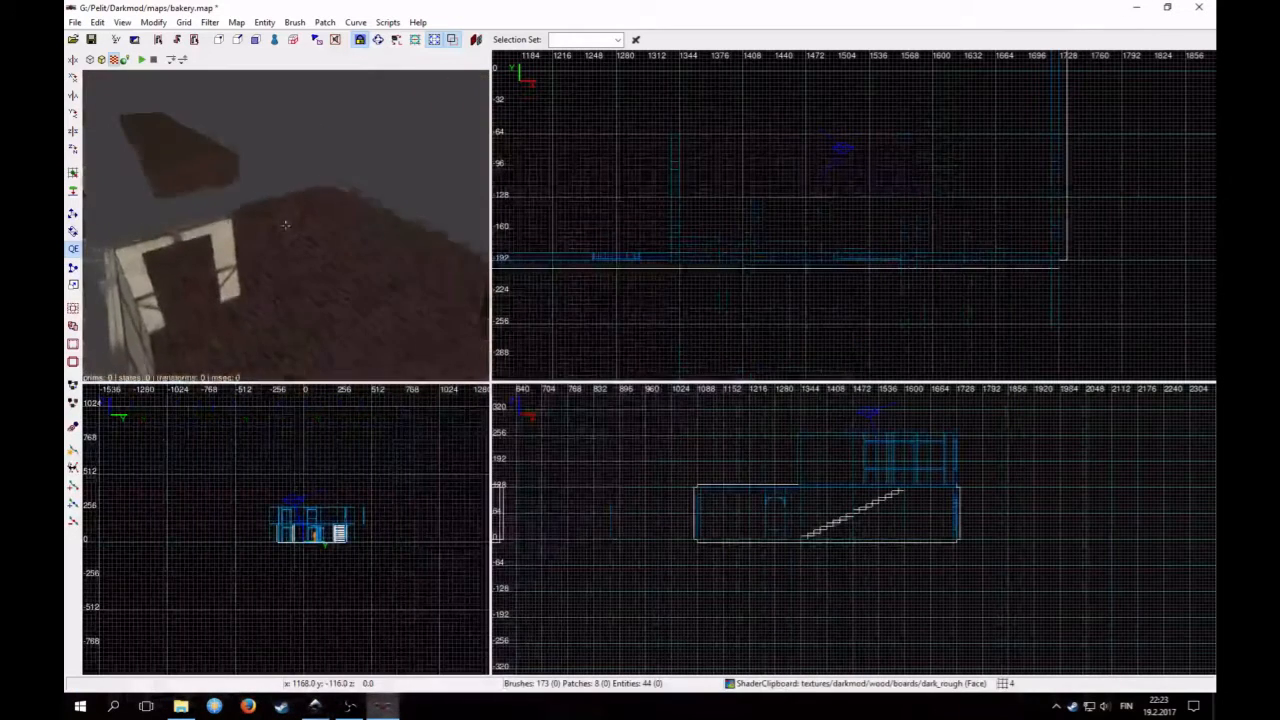
Select the upper floor brush, view its extent in the plan, and save the bakery map
left_click(310, 260, "shift")
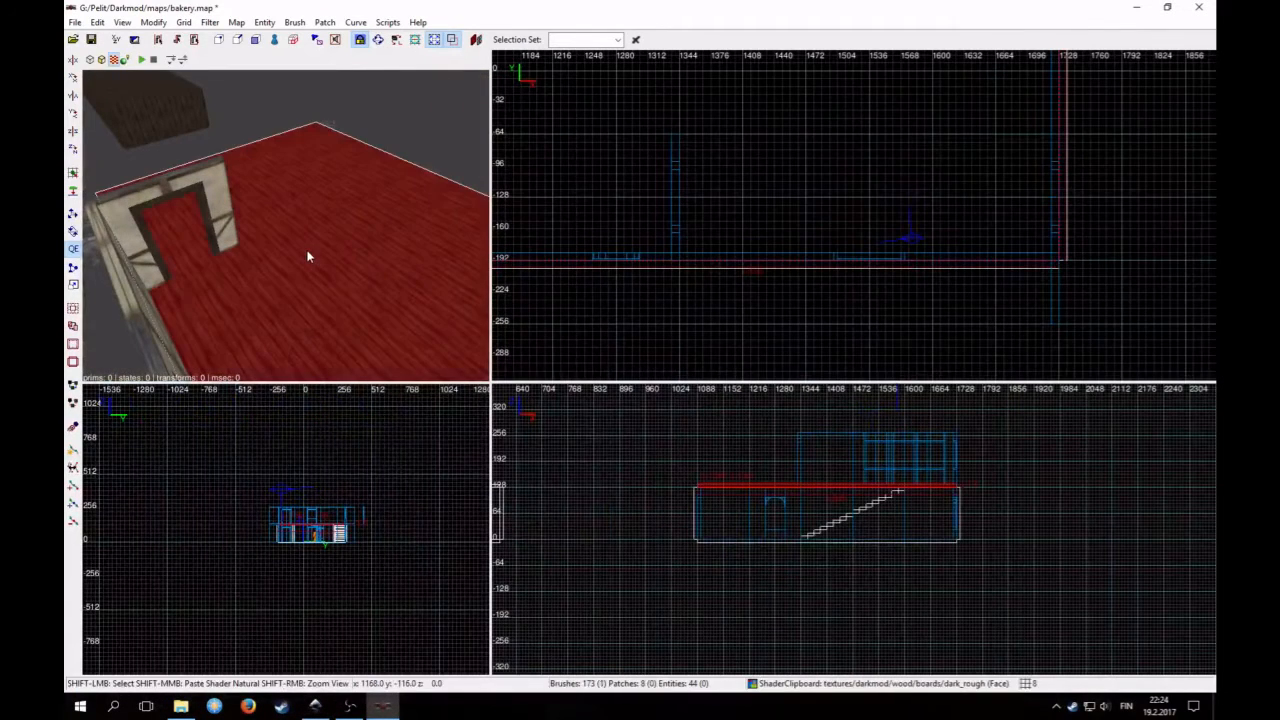
scroll(760, 240, "down", 3)
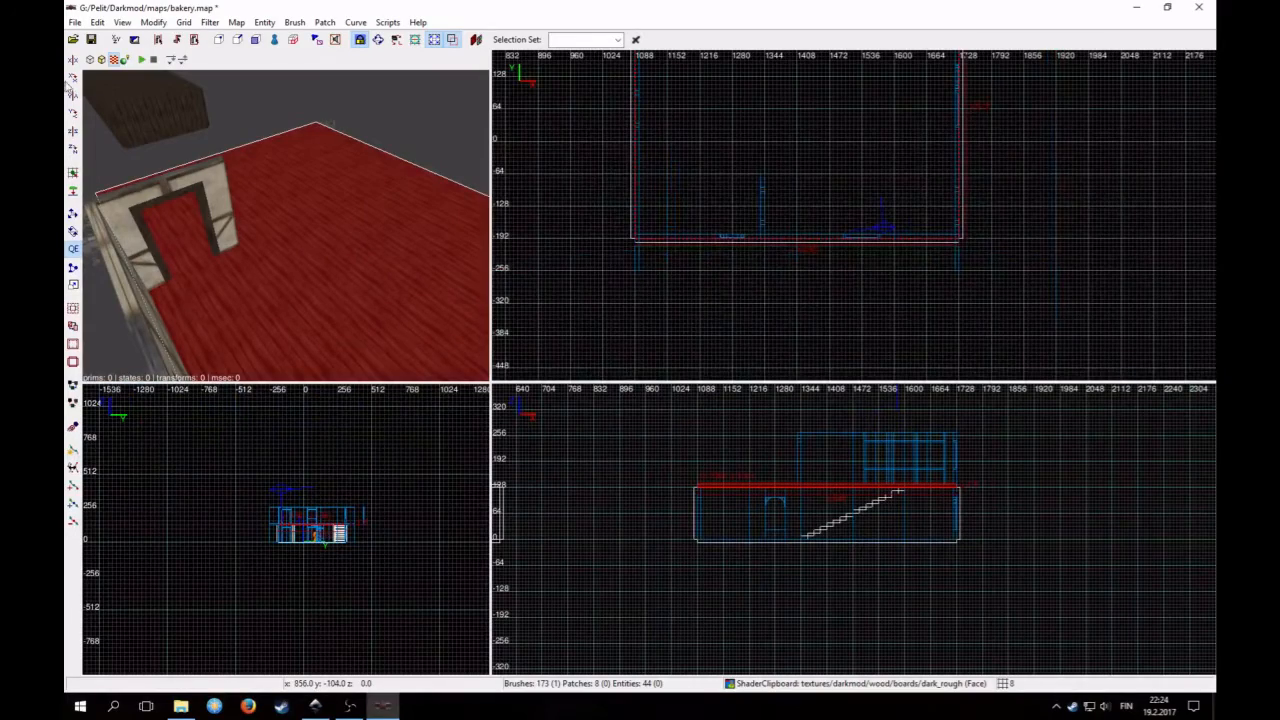
left_click(91, 40)
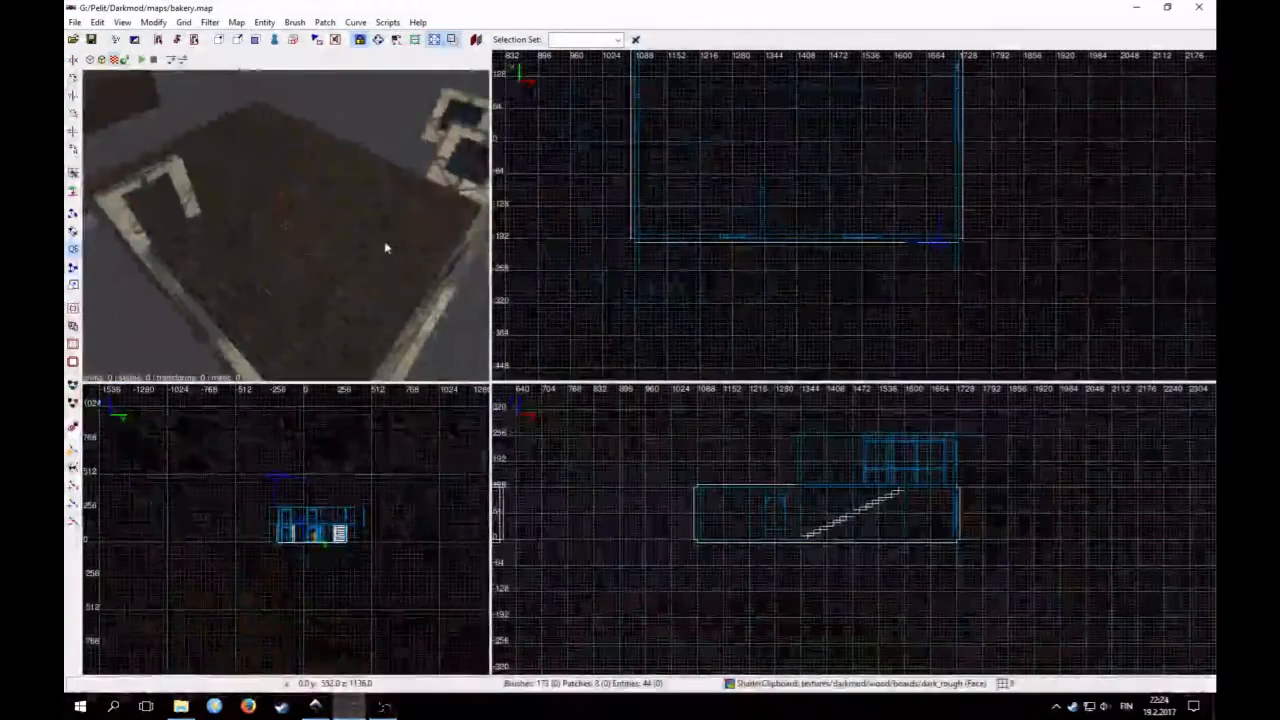
View the doorway partition, compare it with the floor plan sketch in Inkscape, and return to DarkRadiant
right_click_drag(387, 248, 376, 244)
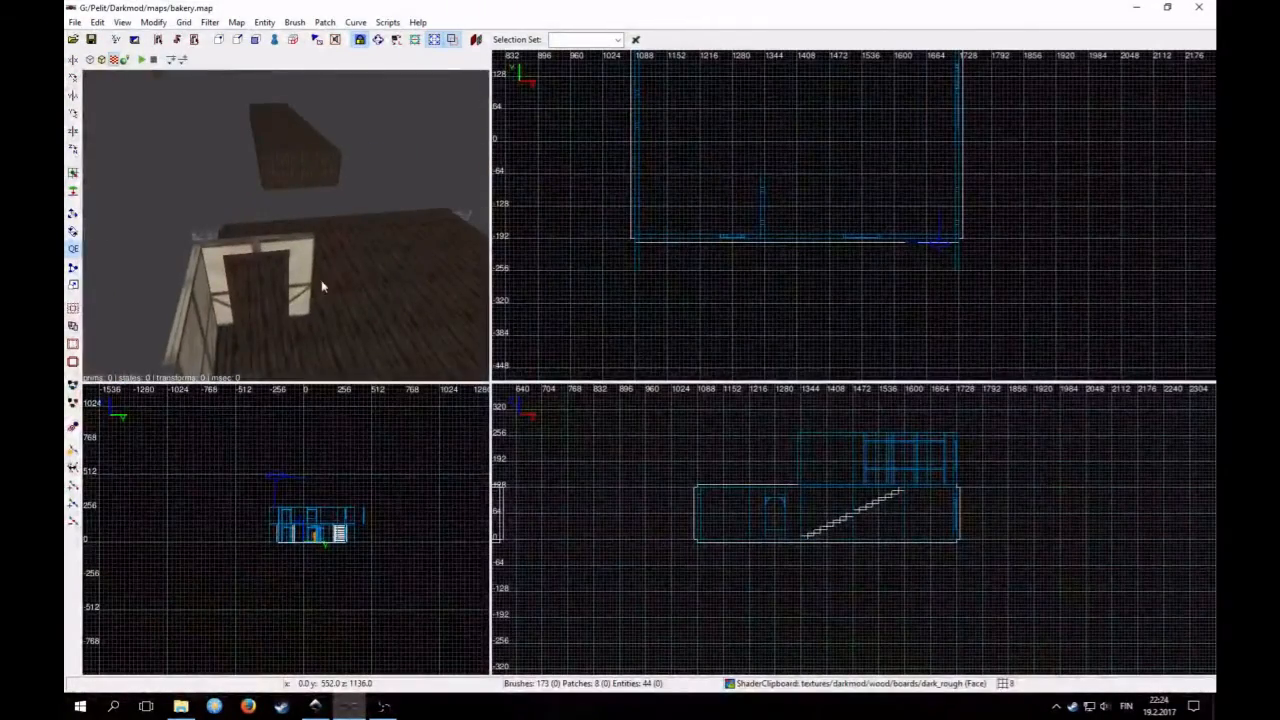
left_click(326, 706)
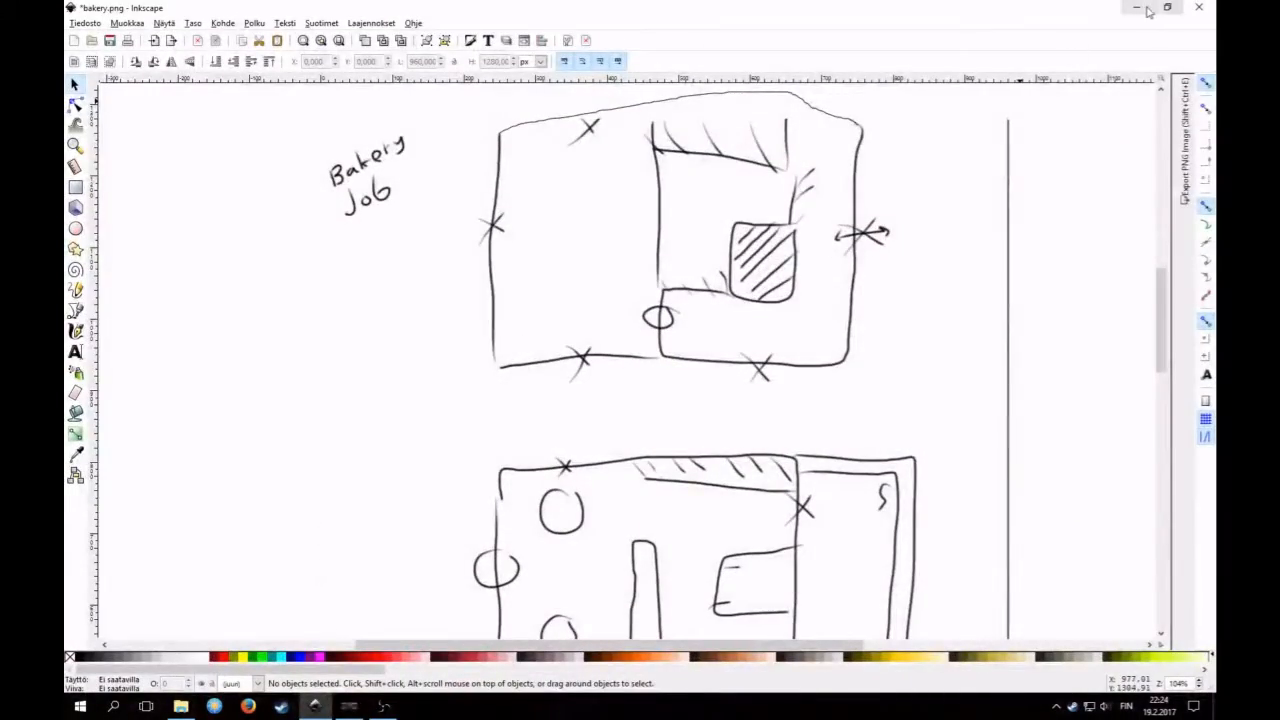
left_click(1137, 9)
left_click(207, 306, "shift")
scroll(711, 284, "down", 2)
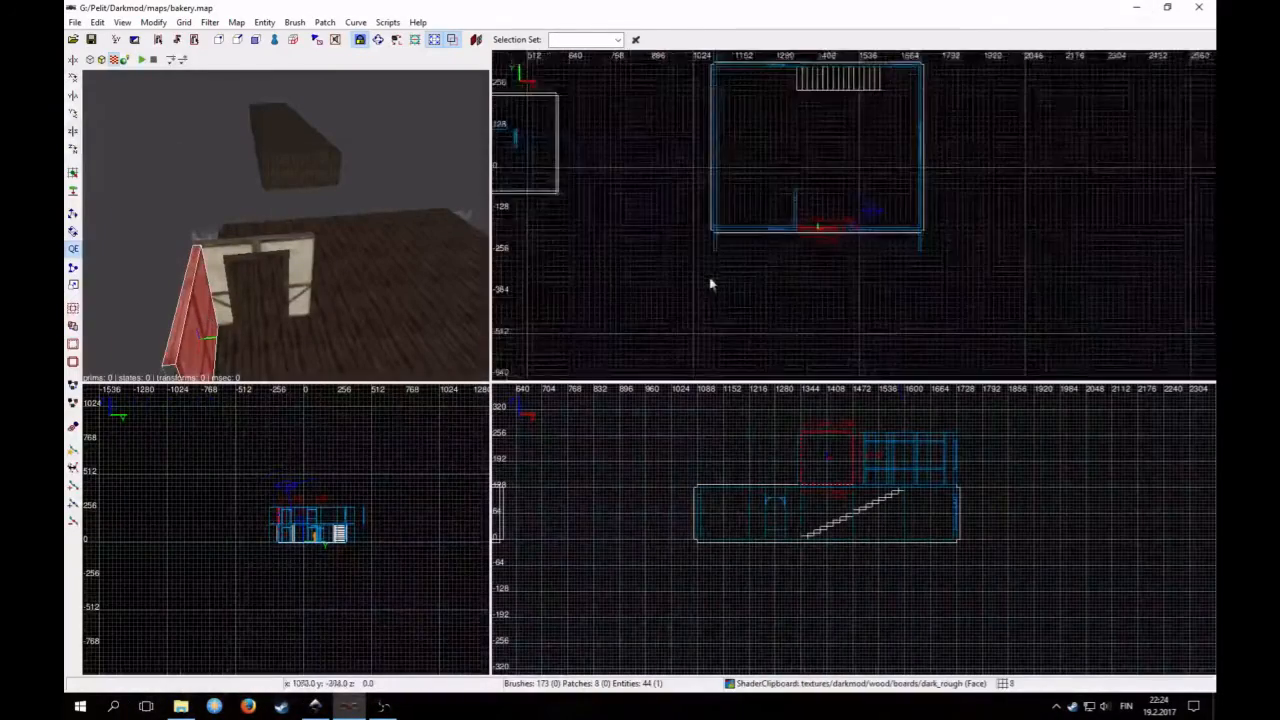
scroll(760, 305, "up", 4)
right_click_drag(478, 271, 286, 224)
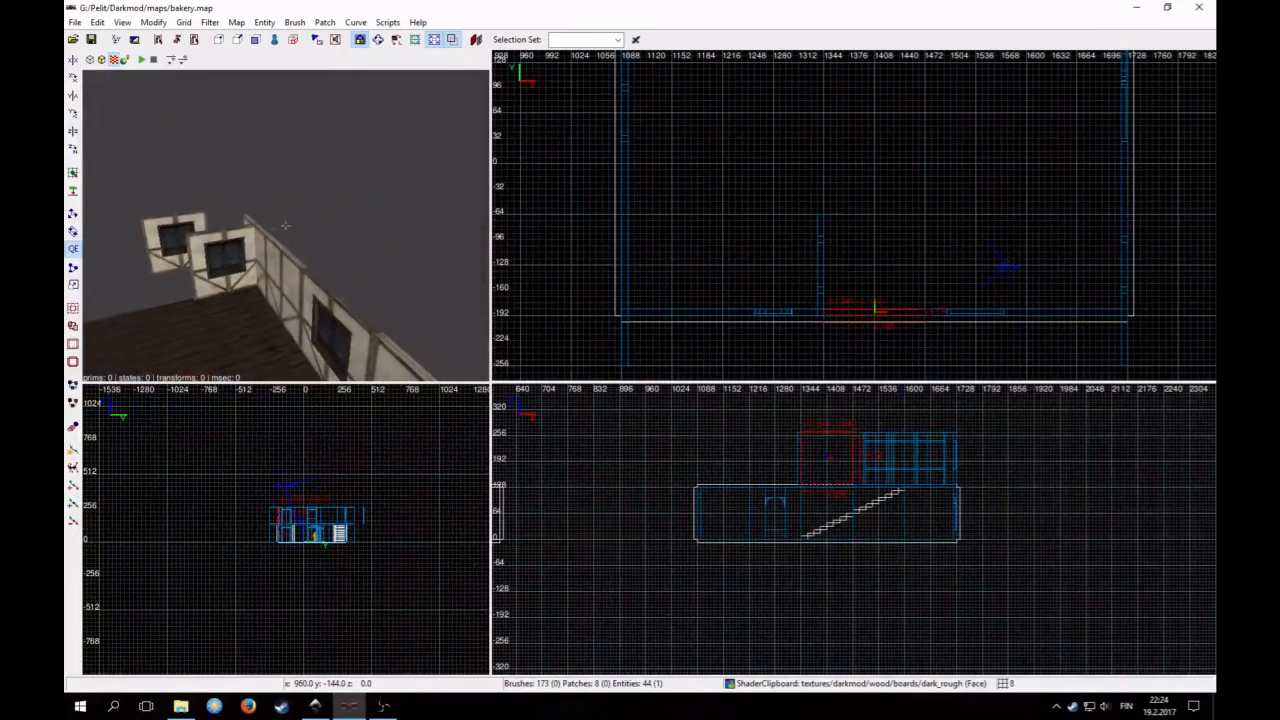
key("Escape")
Duplicate the spare window module outside the north wall and move the copy to the western part of the south wall
left_click(173, 230, "shift")
right_click_drag(698, 236, 710, 233)
scroll(710, 233, "down", 3)
right_click_drag(808, 206, 708, 279)
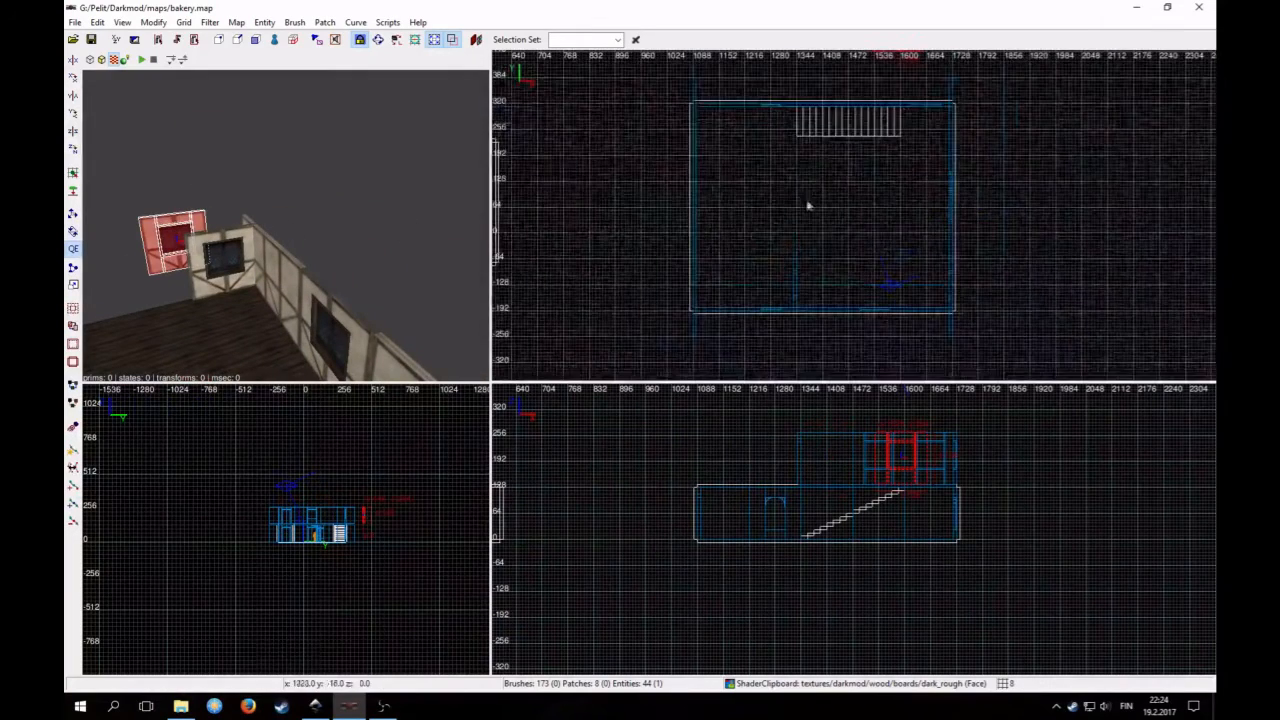
scroll(897, 126, "down", 1)
right_click_drag(897, 126, 897, 138)
key("space")
left_click_drag(892, 103, 762, 306)
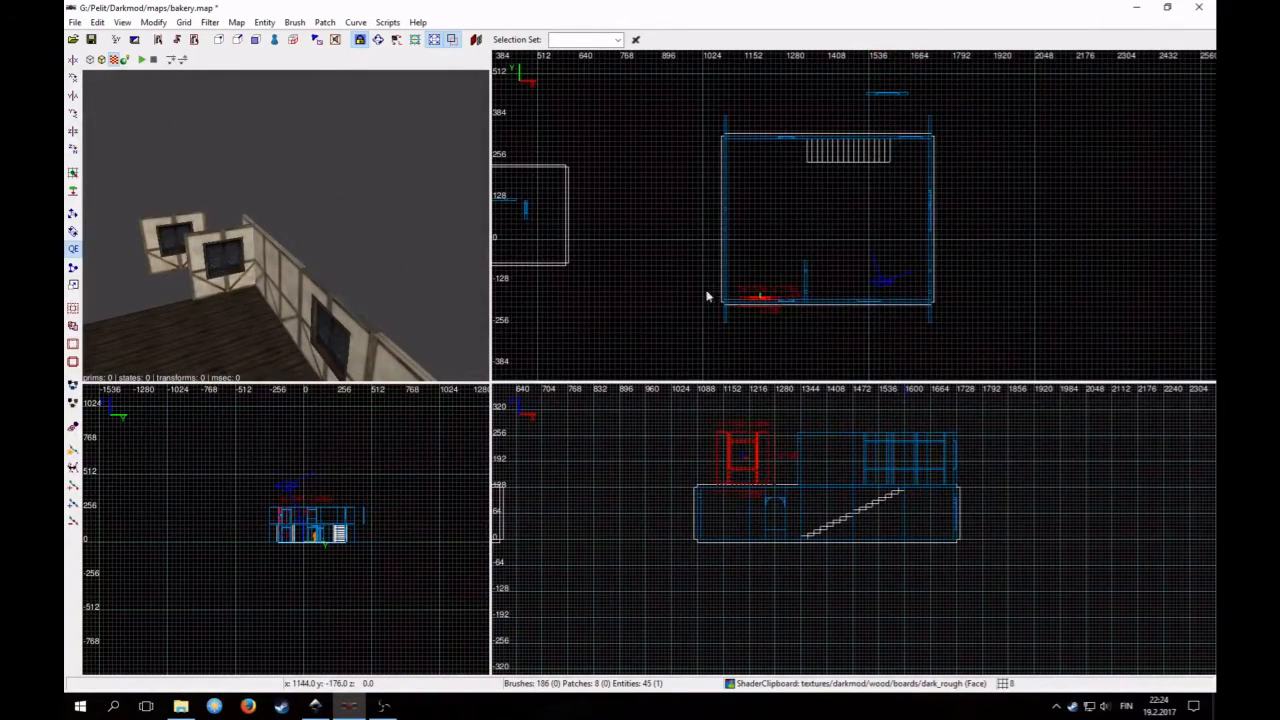
Align the copied window module on the south wall line so its east end meets the doorway partition
right_click(445, 242)
key("Up")
key("Down")
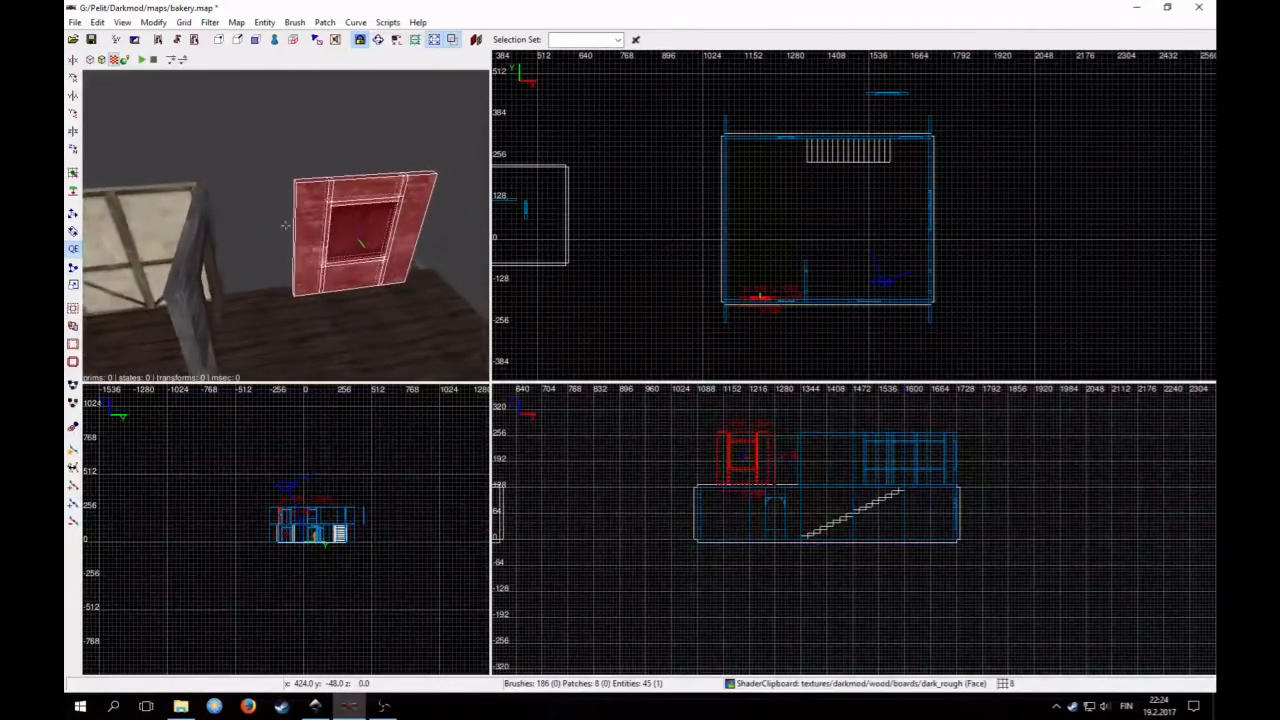
right_click(285, 225)
scroll(778, 287, "up", 6)
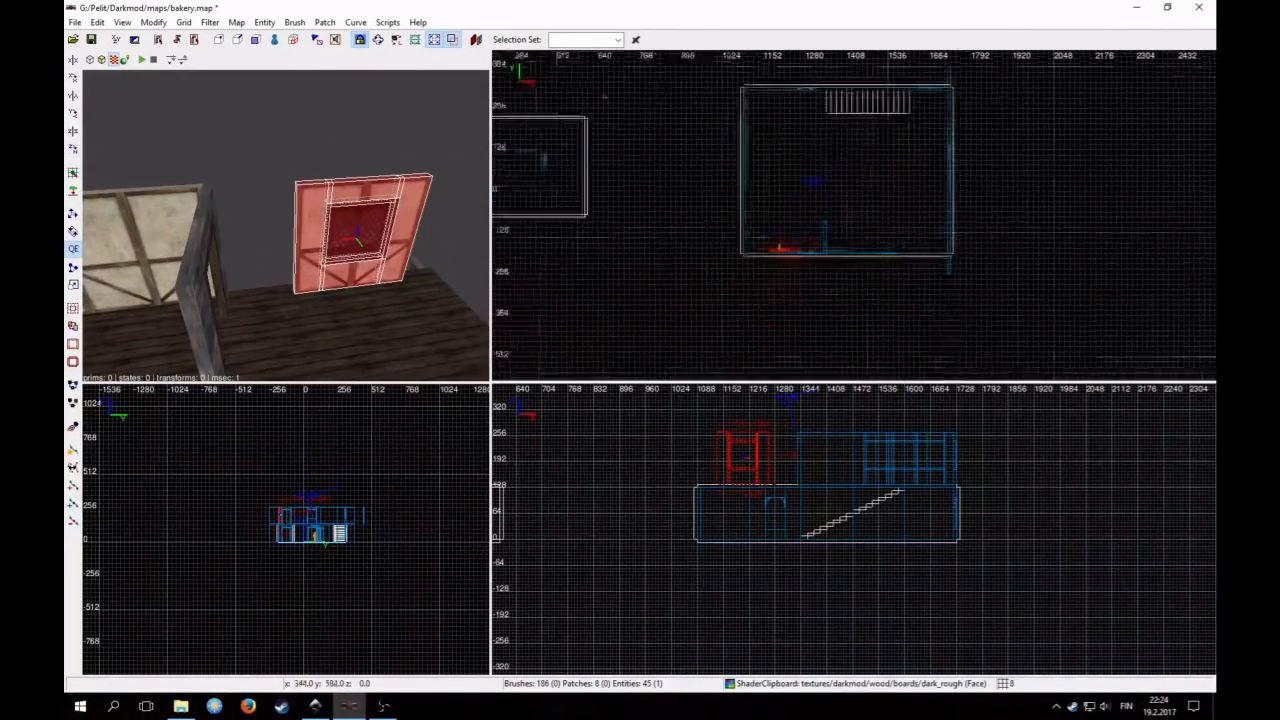
left_click_drag(723, 254, 783, 258)
right_click_drag(783, 254, 818, 237)
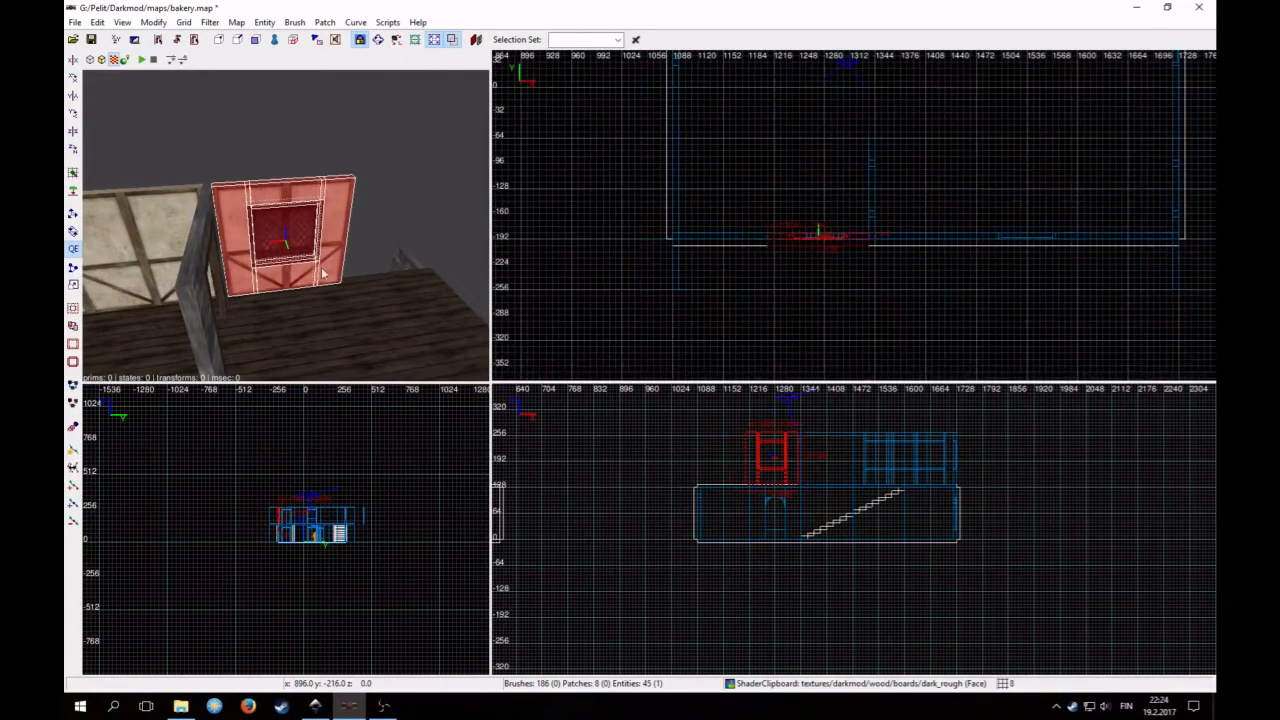
key("Escape")
Duplicate the doorway partition, place the copy parallel to its west with a narrow gap, and inspect the space between them
left_click(192, 279, "shift")
scroll(538, 291, "up", 2)
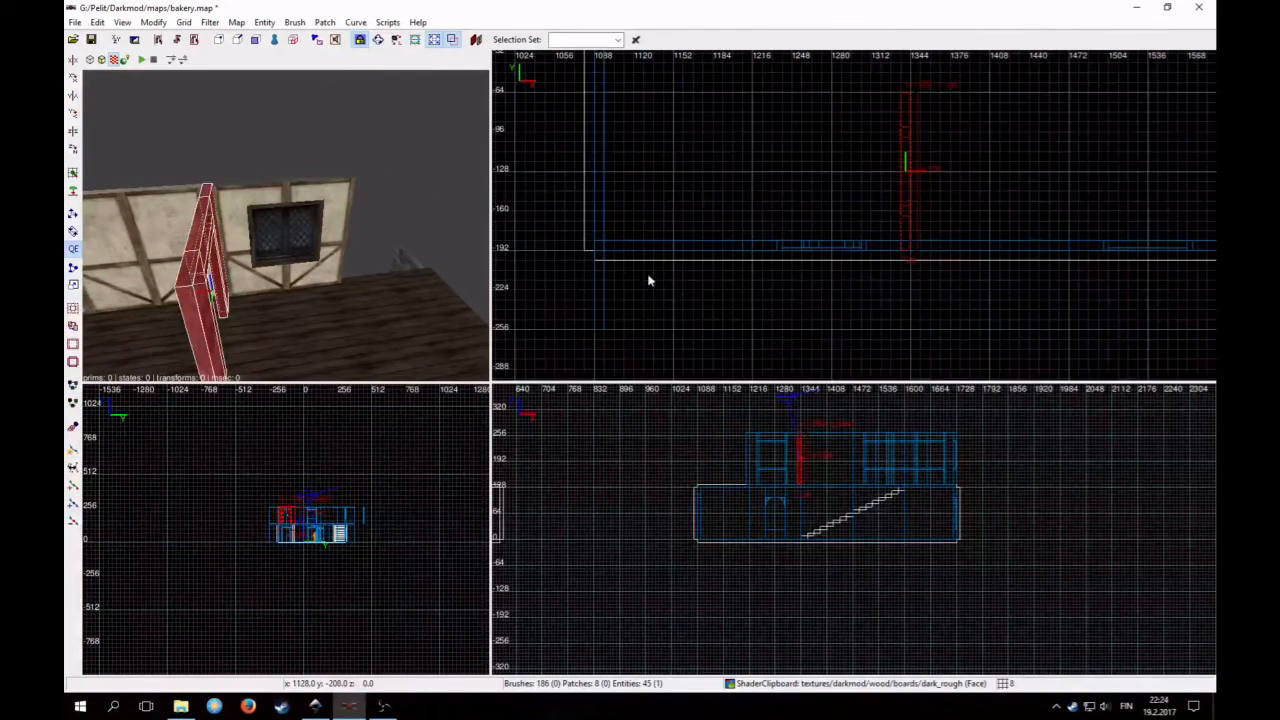
key("space")
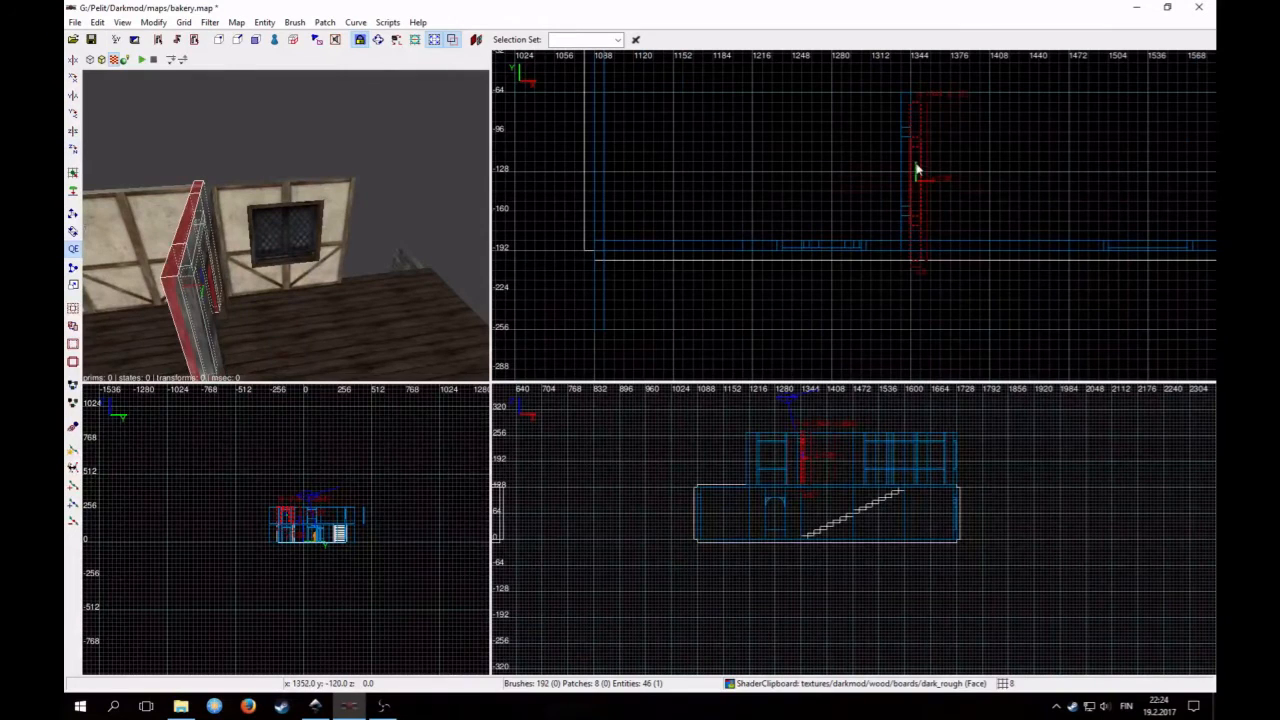
left_click_drag(917, 165, 886, 150)
right_click(390, 208)
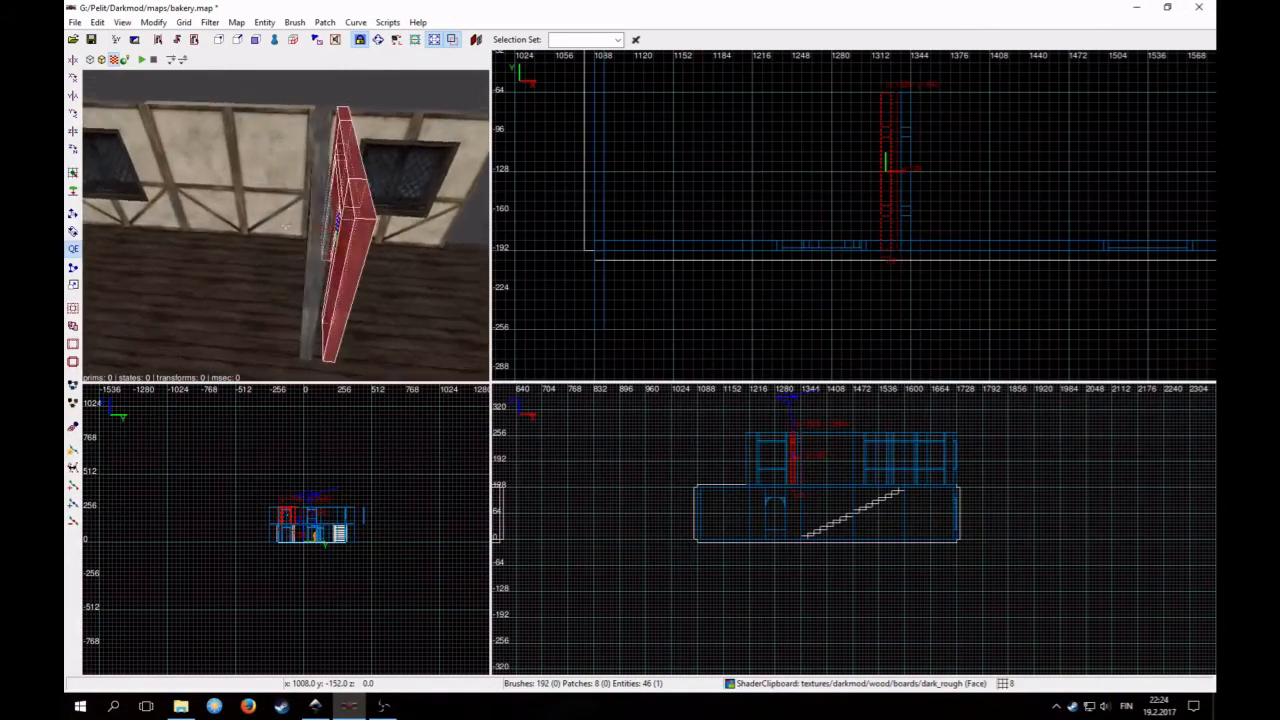
key("Up")
right_click(286, 227)
key("Escape")
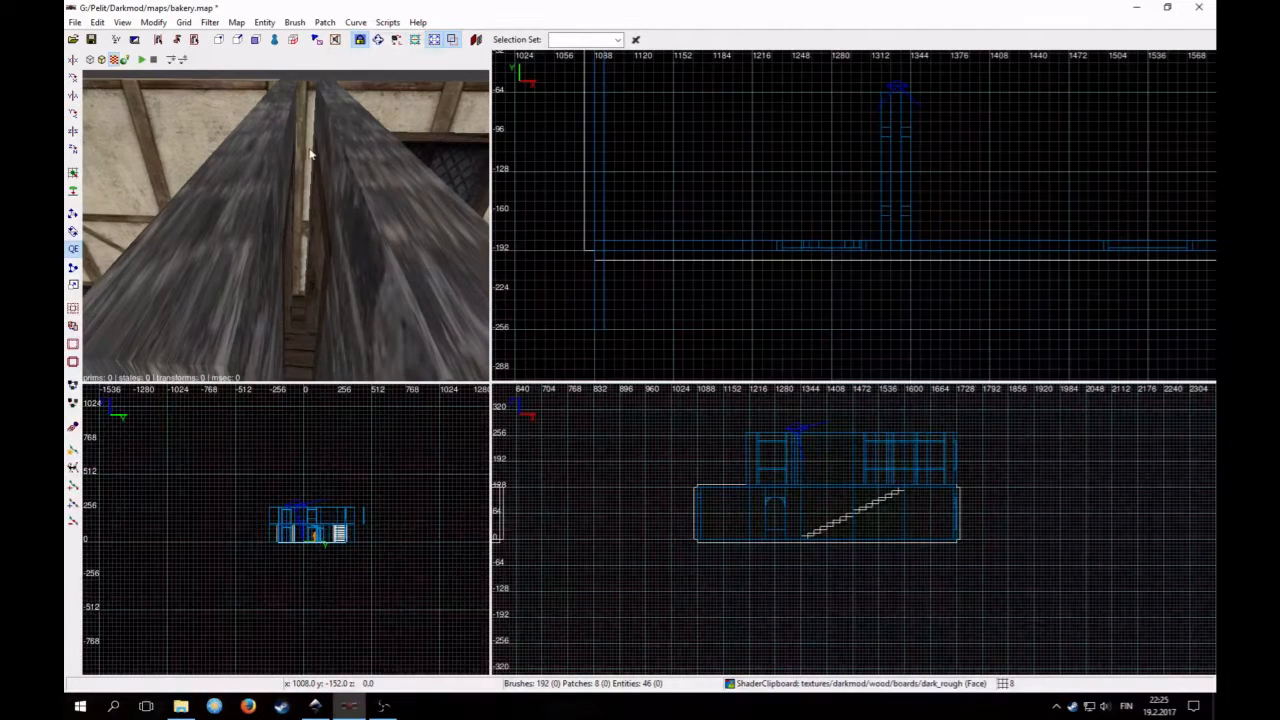
right_click(310, 153)
key("Down")
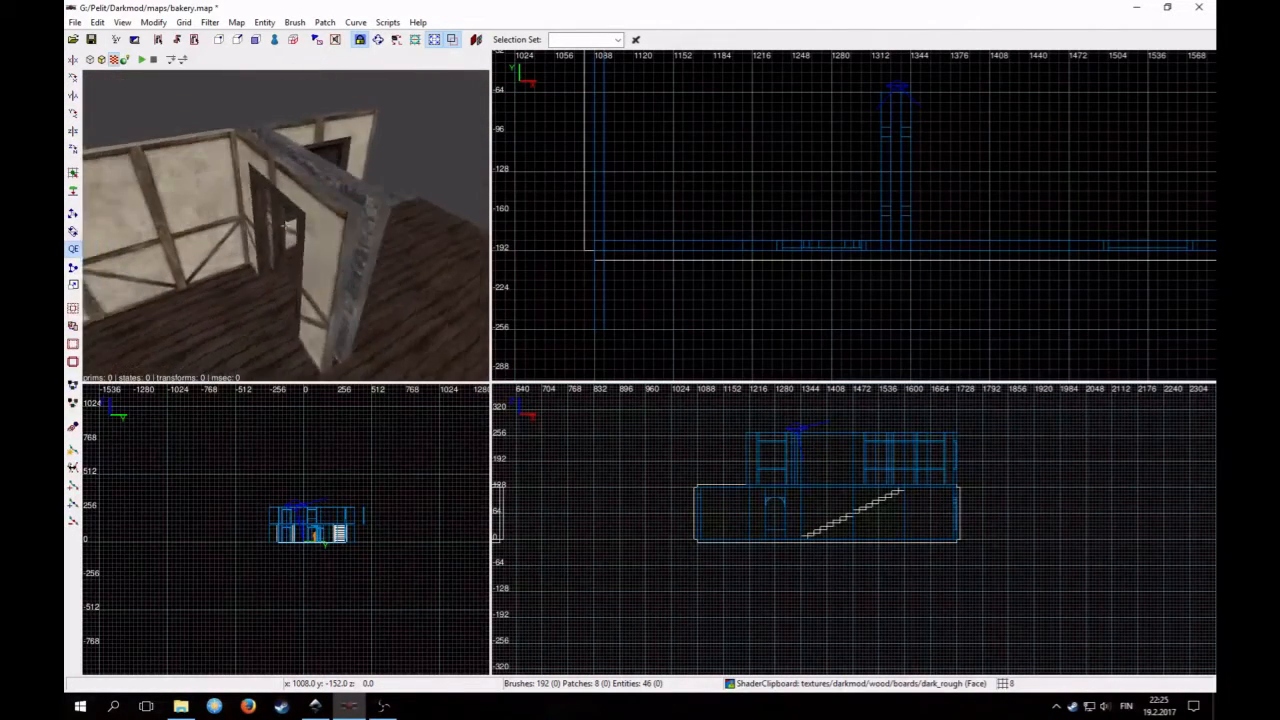
right_click(303, 150)
Shift the south wall's western window module slightly farther west along the wall line
left_click(288, 200, "shift")
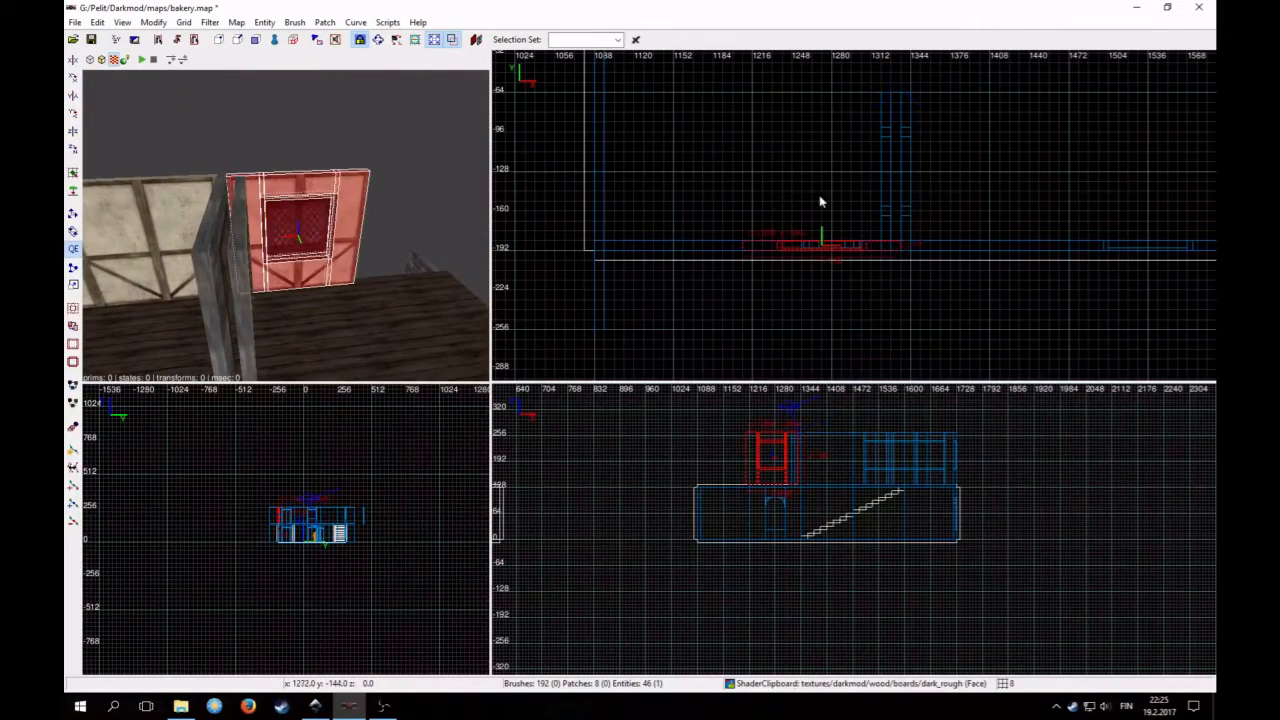
right_click_drag(822, 204, 842, 216)
left_click_drag(883, 268, 870, 262)
key("Escape")
Duplicate the south wall's plain module, move the copy into the room, and rotate it 90 degrees about the Z axis
right_click(350, 256)
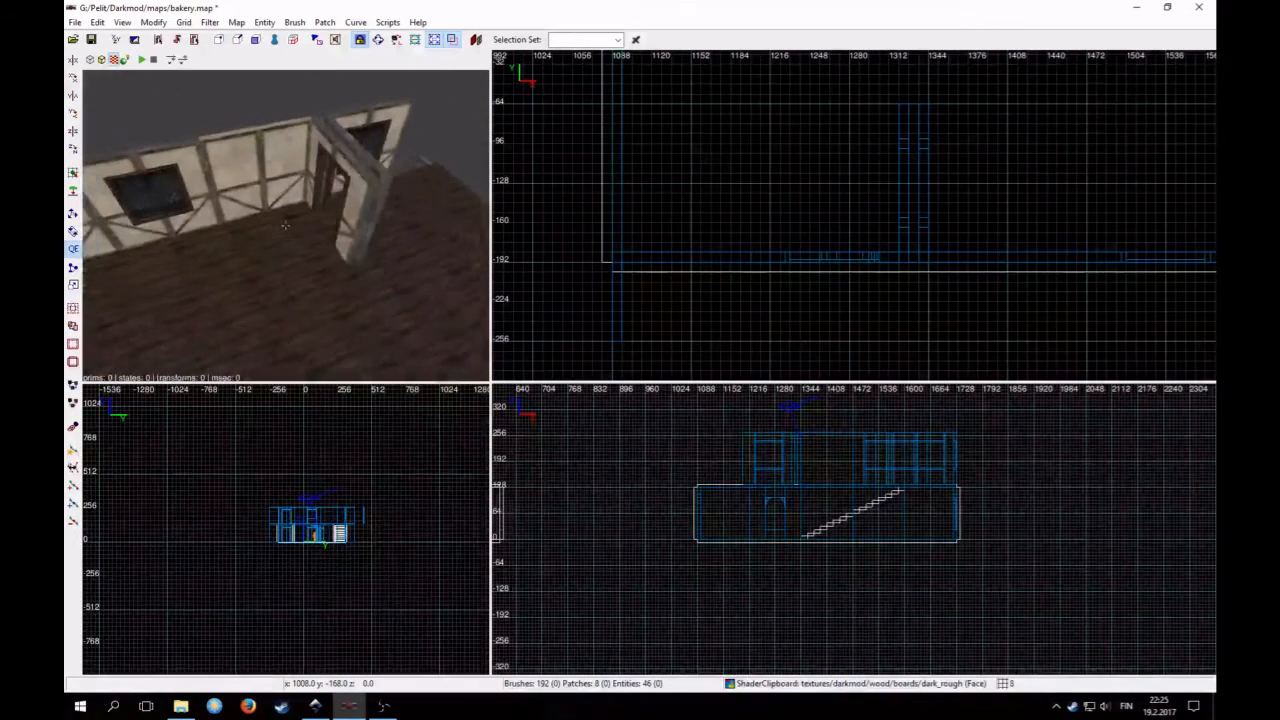
right_click(285, 225)
left_click(280, 215, "shift")
scroll(915, 219, "down", 2)
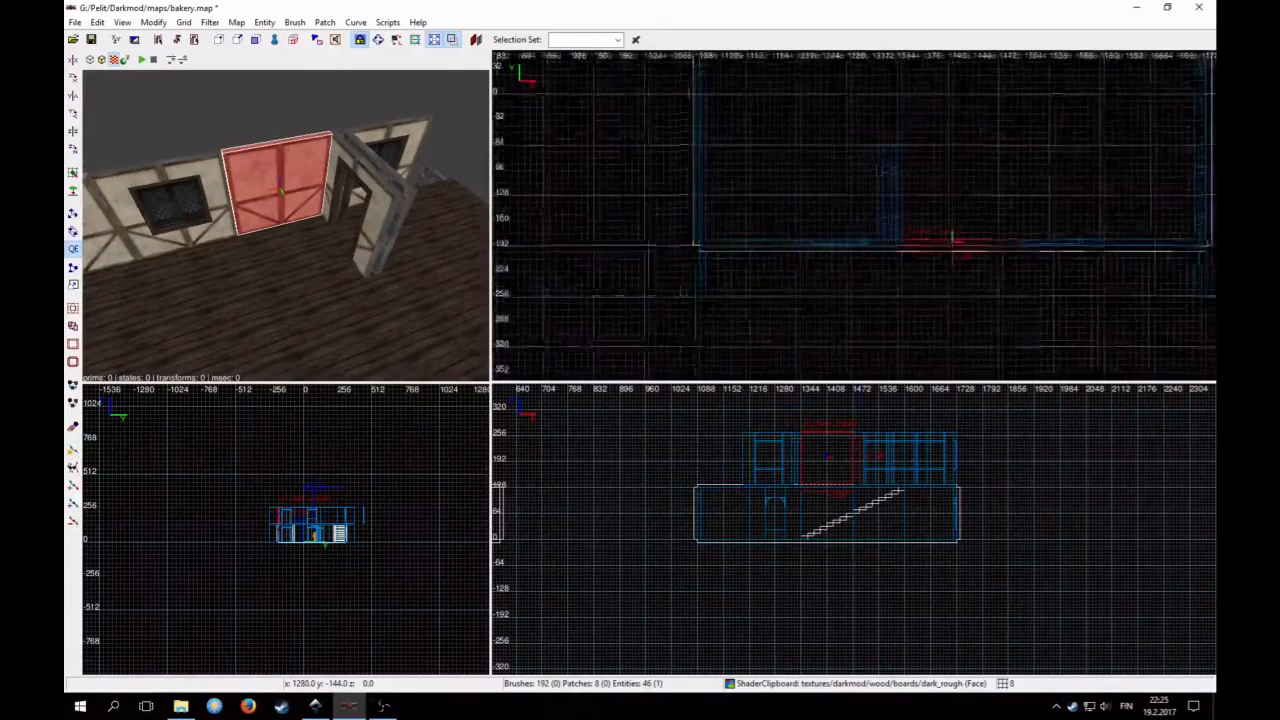
right_click_drag(915, 219, 821, 271)
key("space")
left_click_drag(851, 300, 842, 163)
left_click(73, 149)
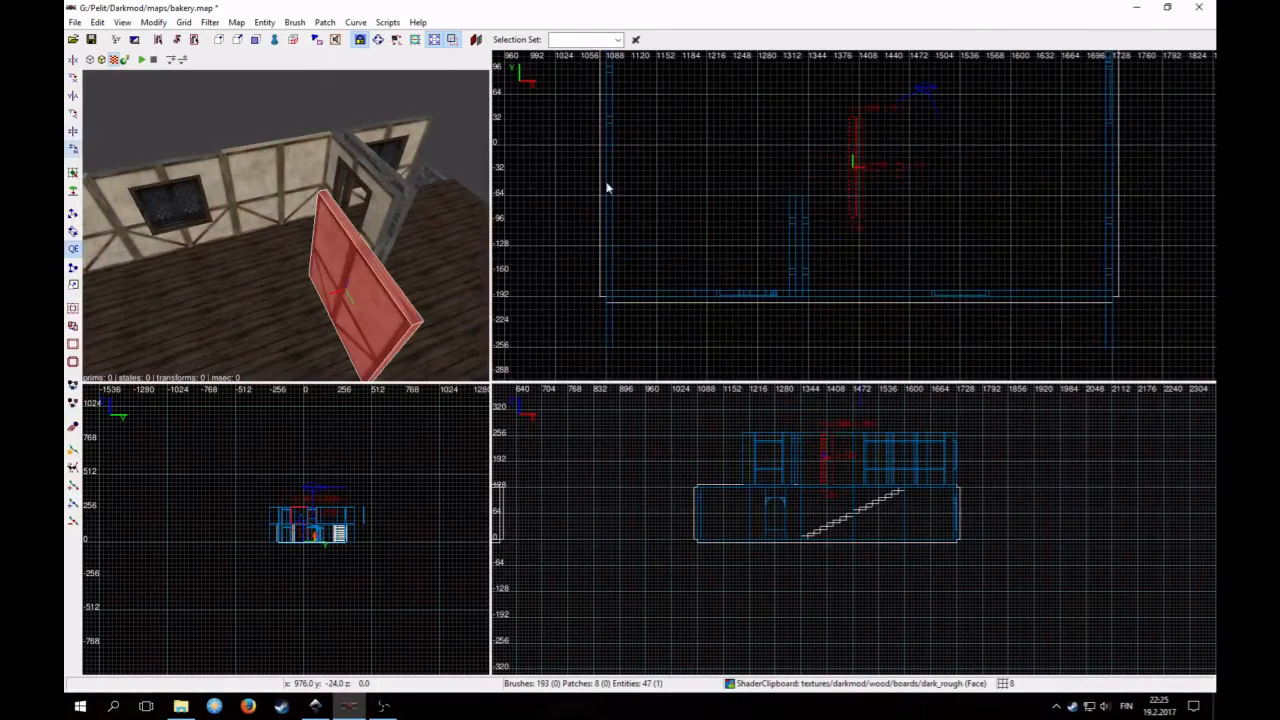
Align the rotated plain module with the north end of the eastern doorway partition, using grid size 4
right_click_drag(850, 198, 848, 226)
left_click_drag(859, 227, 807, 203)
key("3")
key("4")
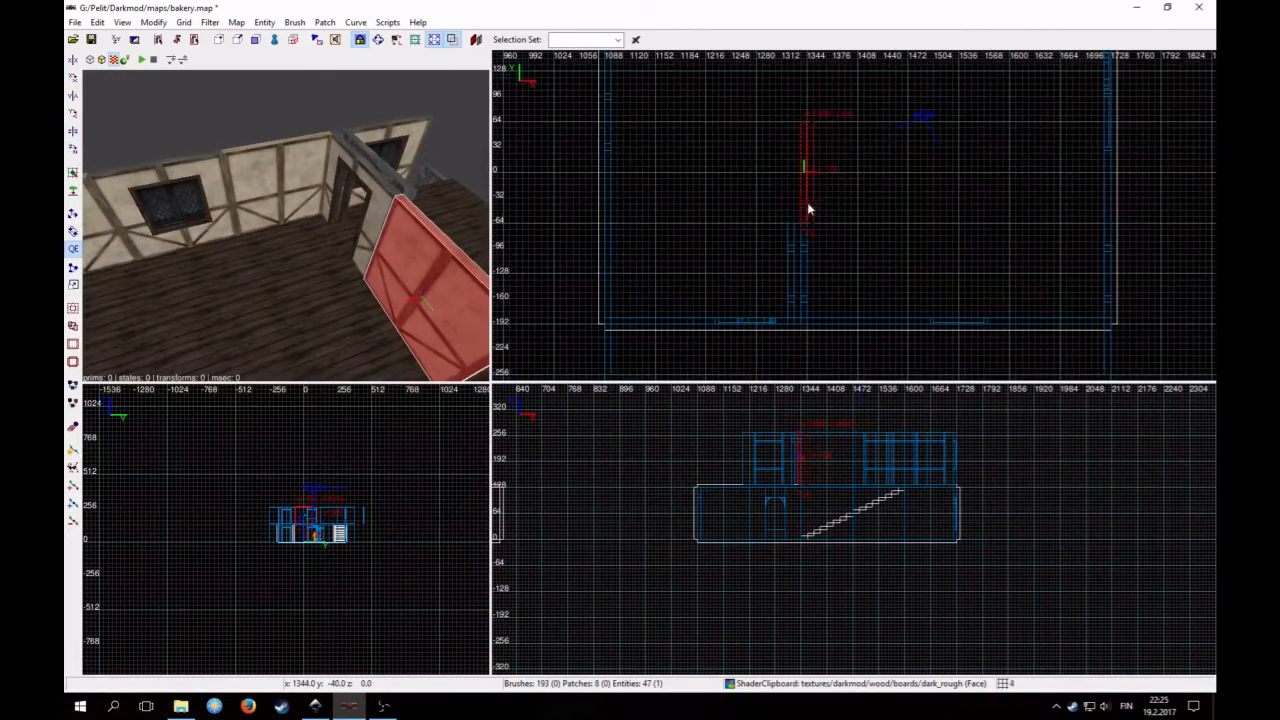
Duplicate the plain partition module twice northward to extend the interior wall past the stairs to the north wall
right_click_drag(807, 203, 758, 291)
key("space")
left_click_drag(769, 262, 761, 178)
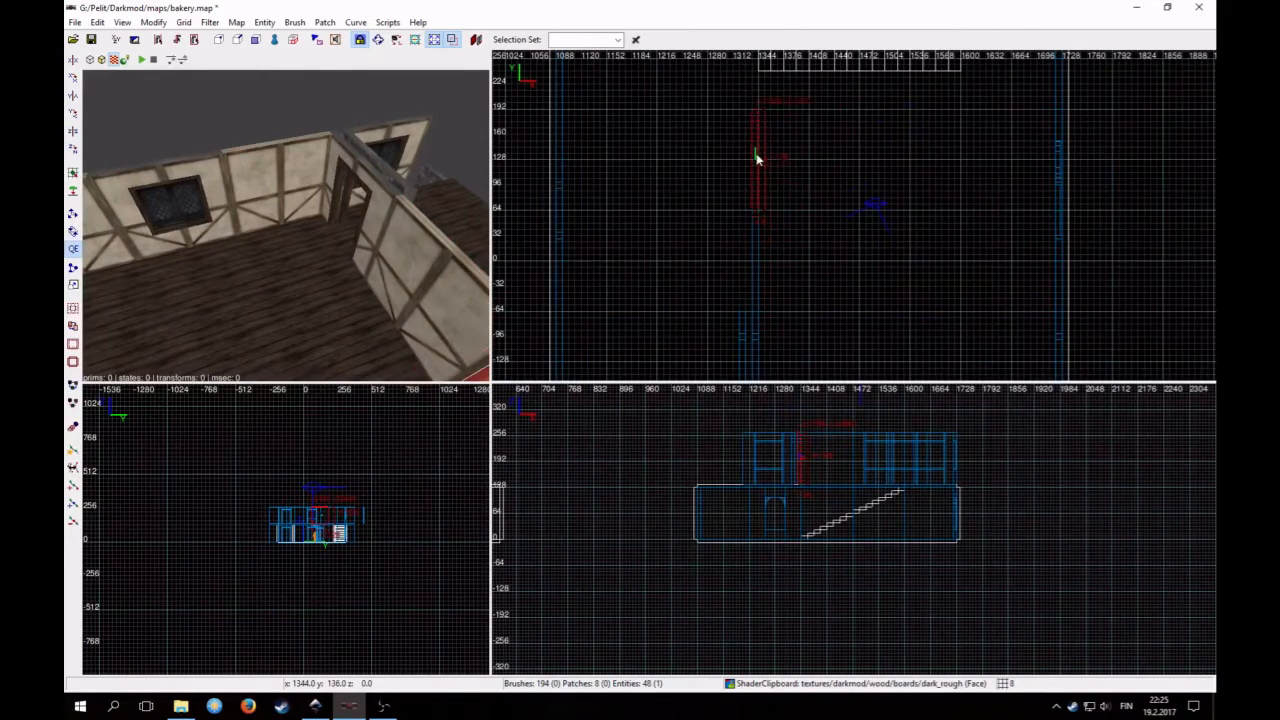
right_click_drag(760, 181, 759, 238)
key("space")
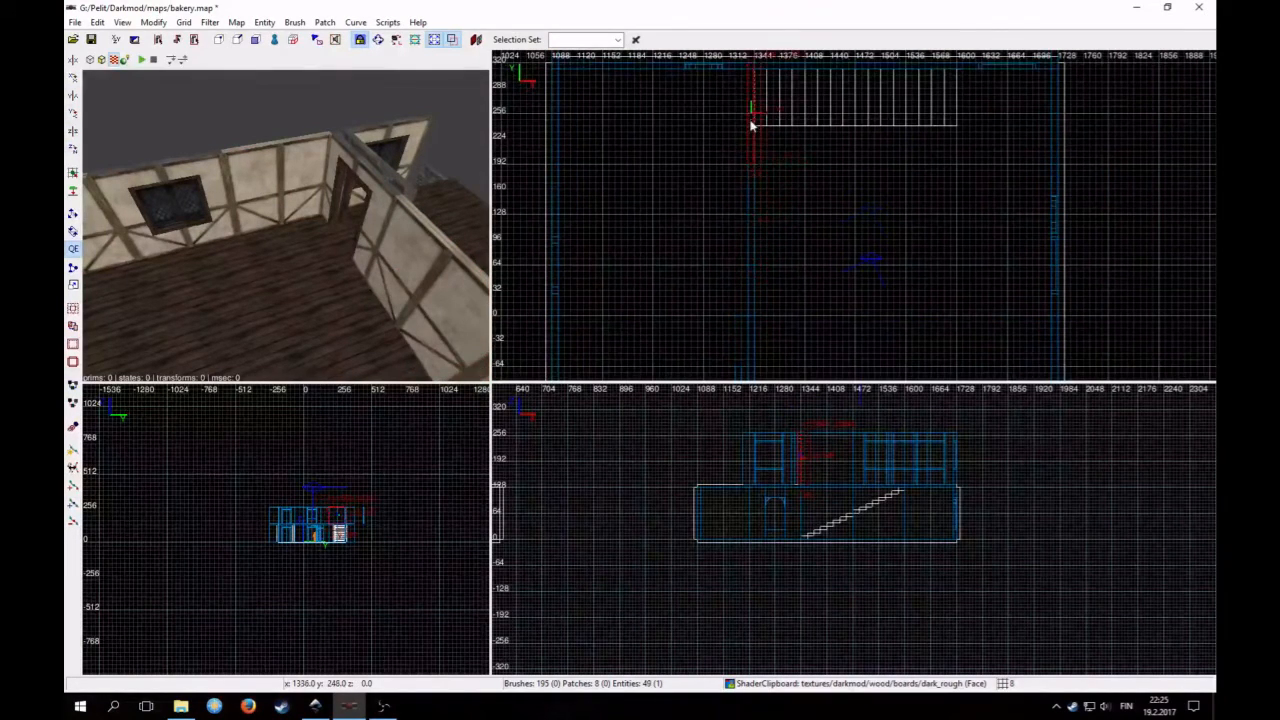
Duplicate the partition's northernmost plain module and rotate the copy 90 degrees about the Z axis
right_click(418, 207)
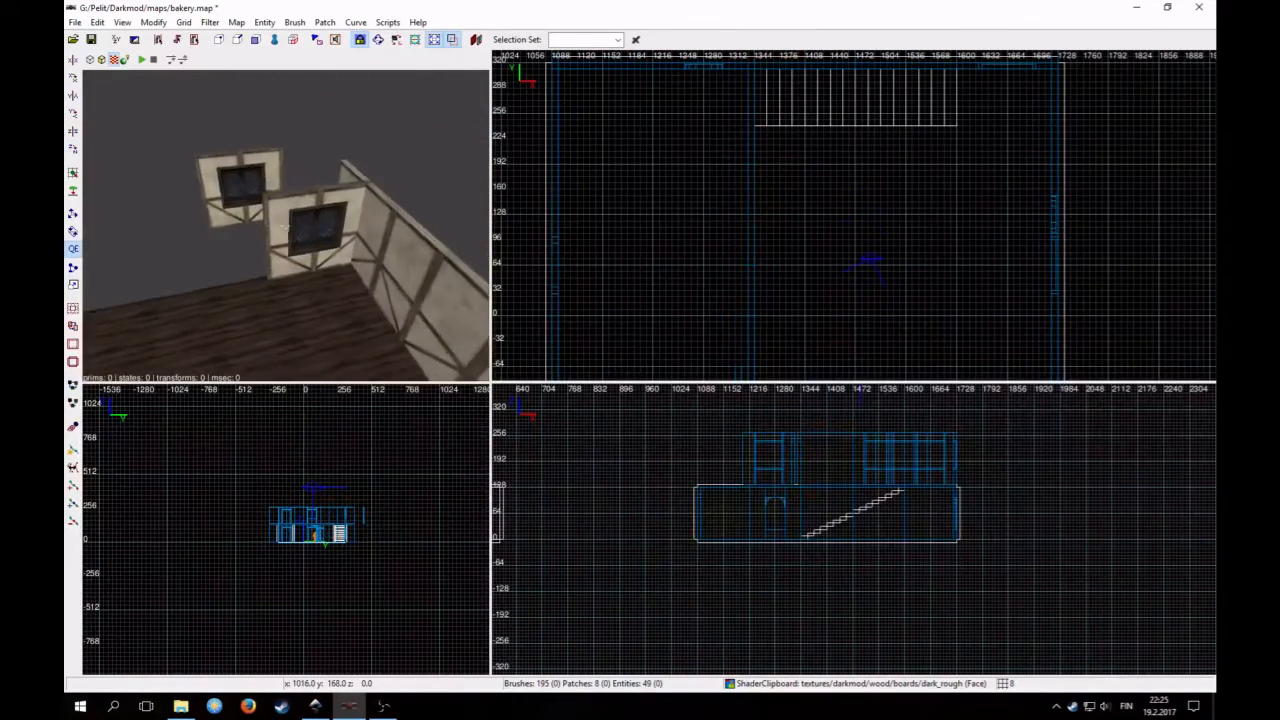
right_click(384, 214)
left_click(192, 237, "shift")
scroll(777, 183, "down", 3)
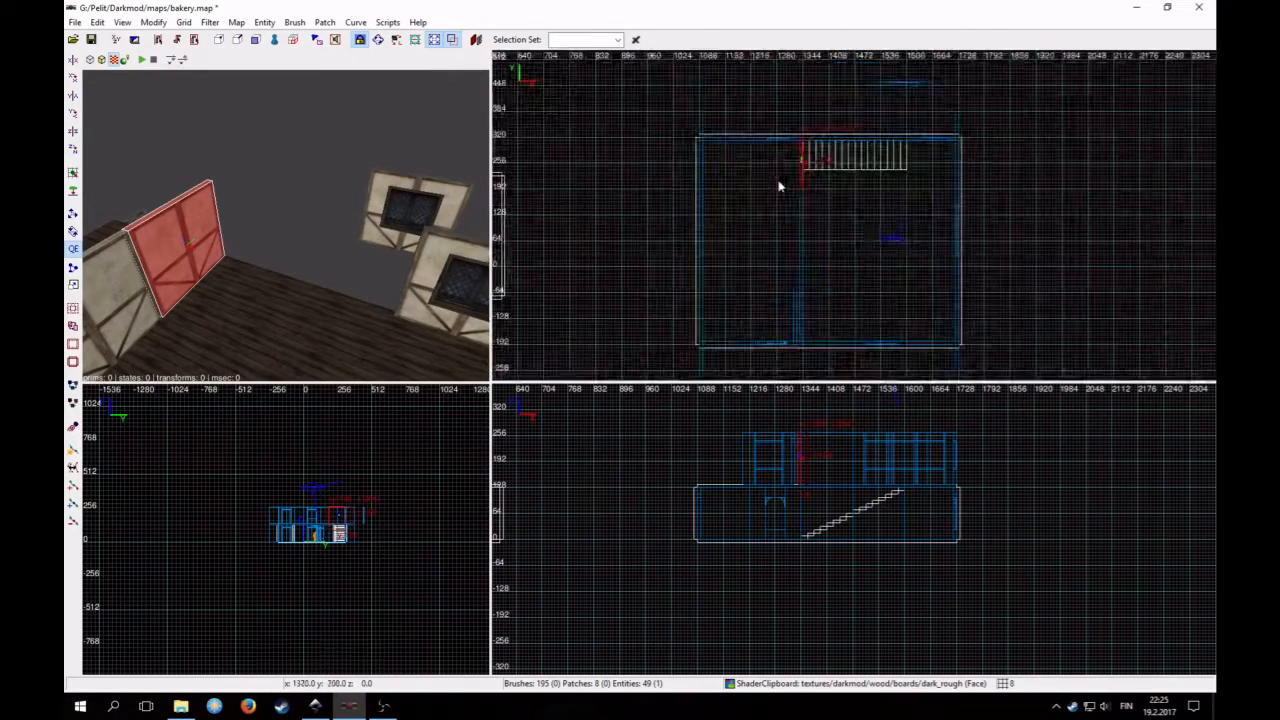
scroll(687, 234, "up", 3)
left_click(72, 148)
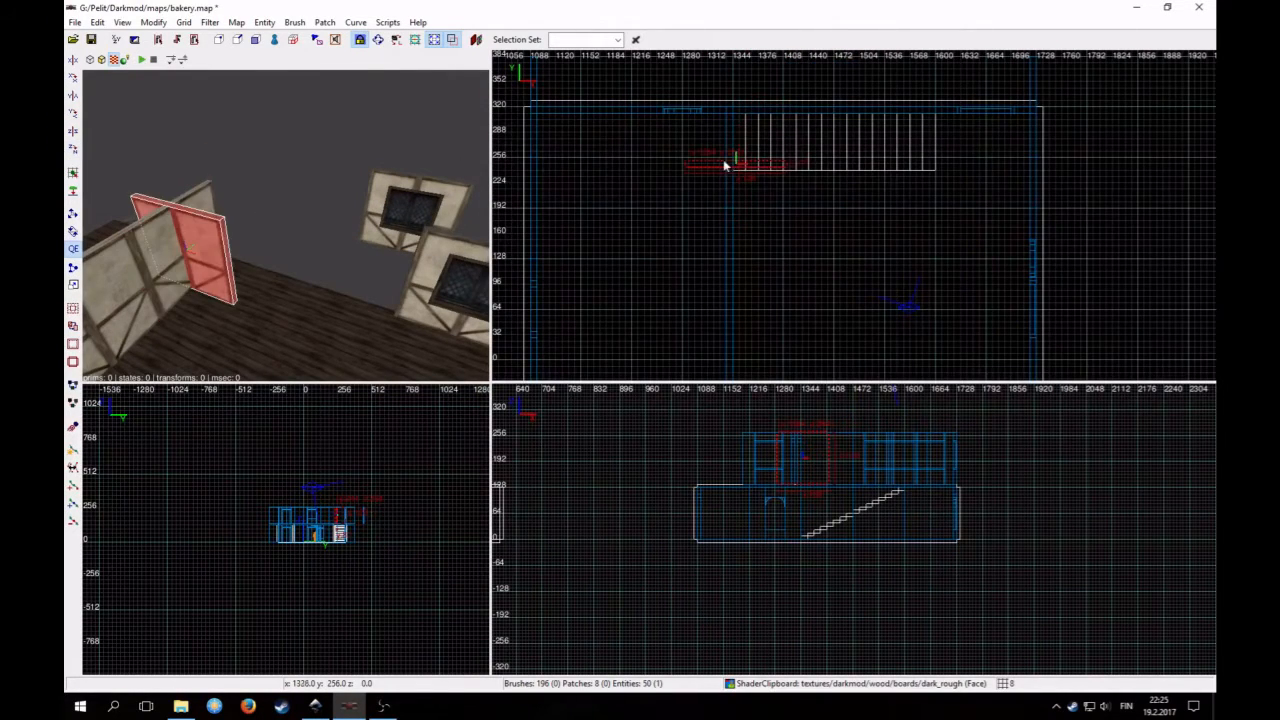
Place the rotated plain module along the north wall behind the stairs and add a duplicate to extend it eastward
mouse_move(726, 166)
left_mouse_down()
mouse_move(775, 110)
mouse_move(848, 111)
left_mouse_up()
key("space")
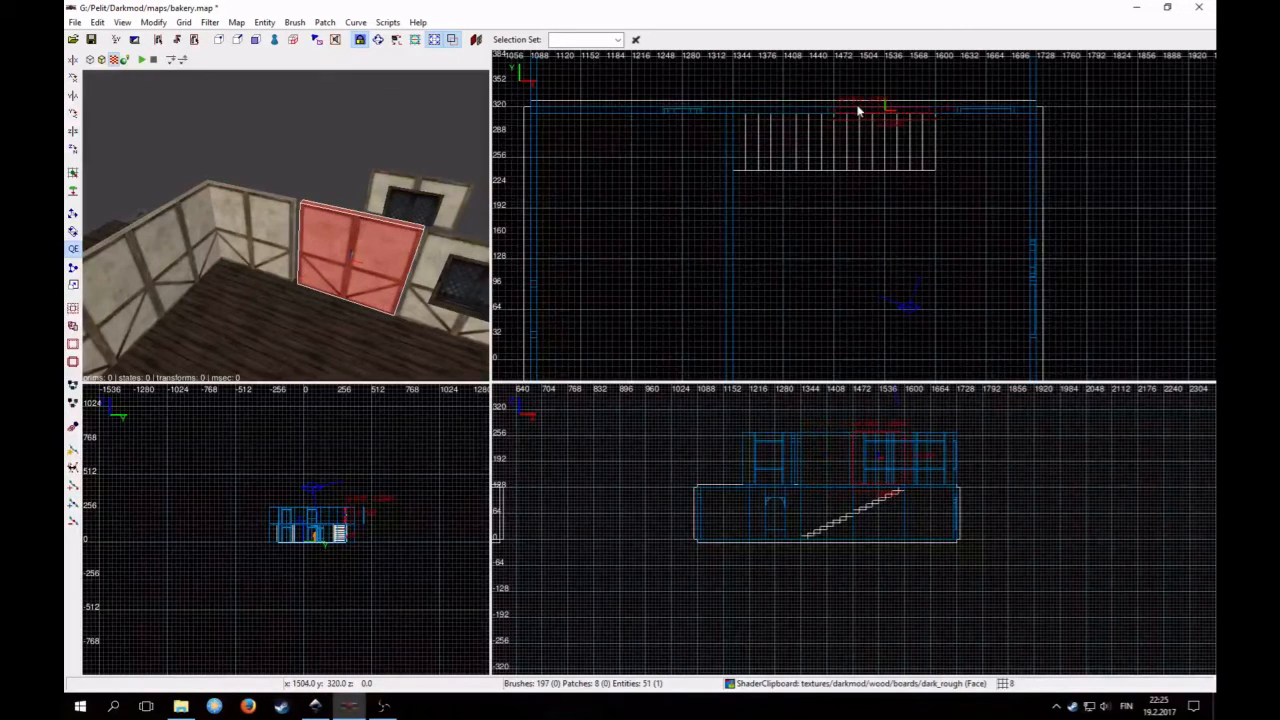
right_click(390, 195)
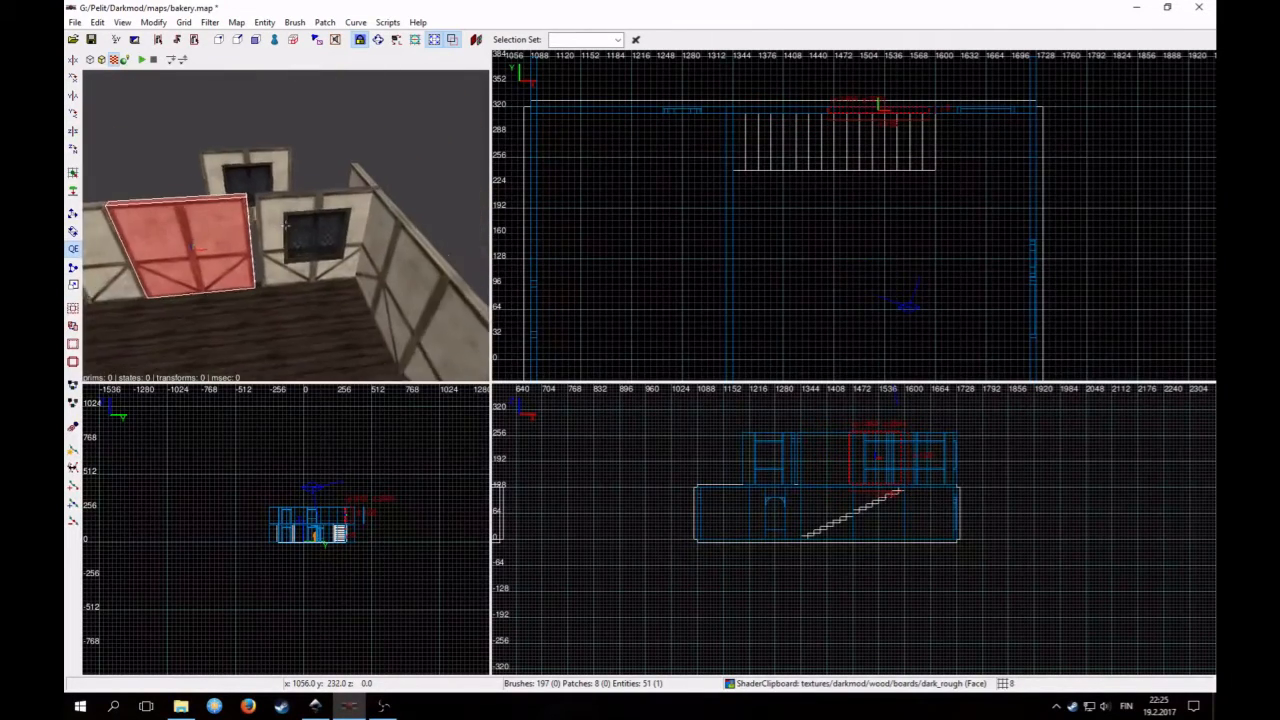
key("Escape")
left_click(271, 258, "shift")
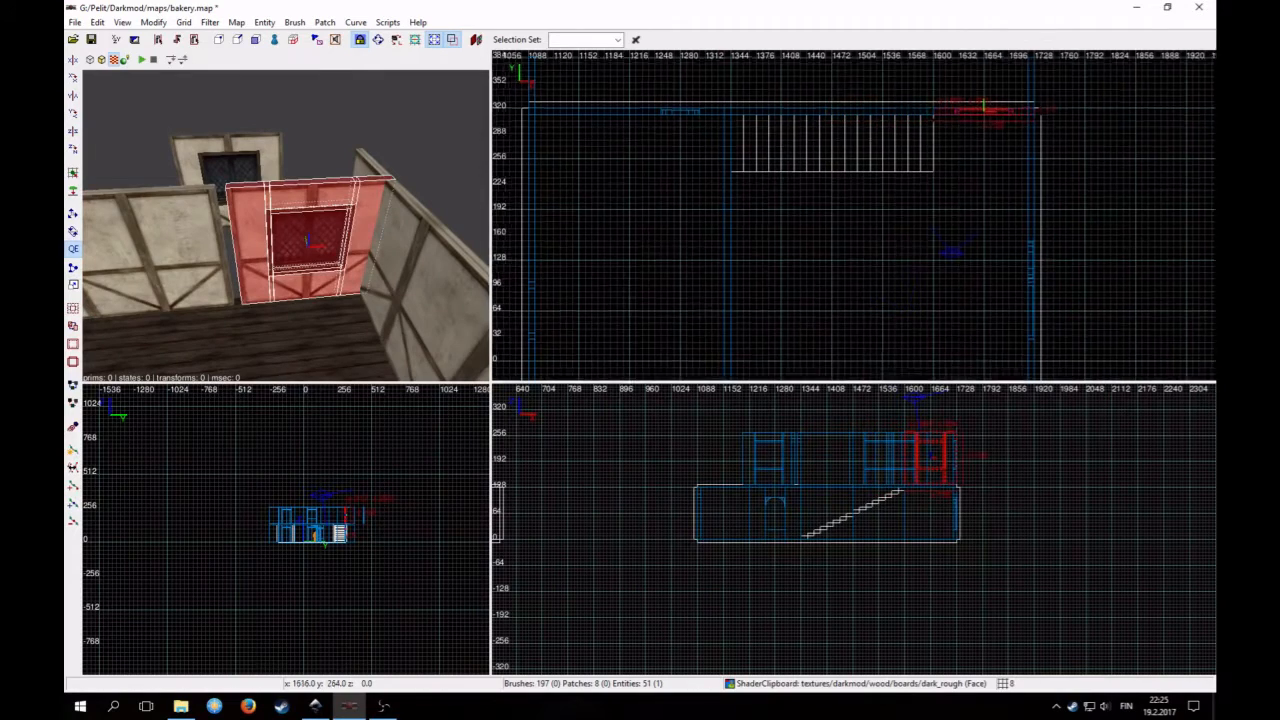
scroll(960, 130, "up", 2)
right_click_drag(960, 130, 840, 215)
left_click(188, 260, "shift")
right_click(188, 260)
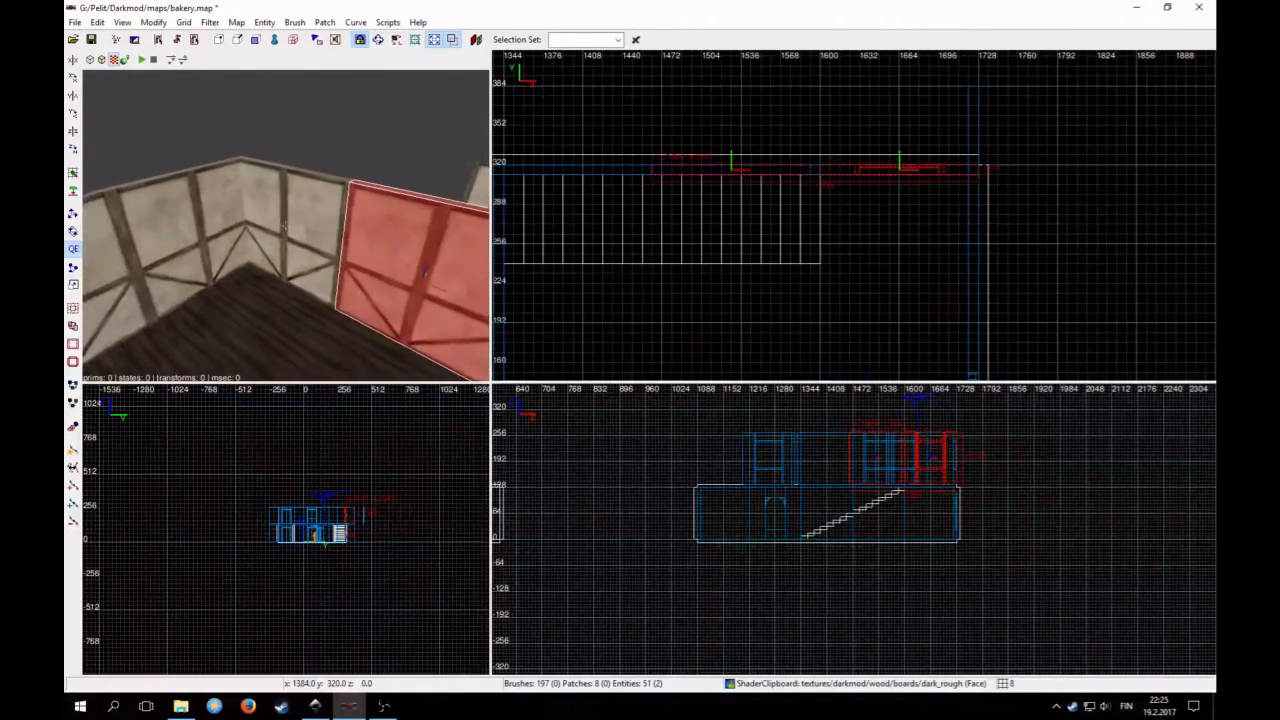
key("Left")
right_click(285, 226)
key("Escape")
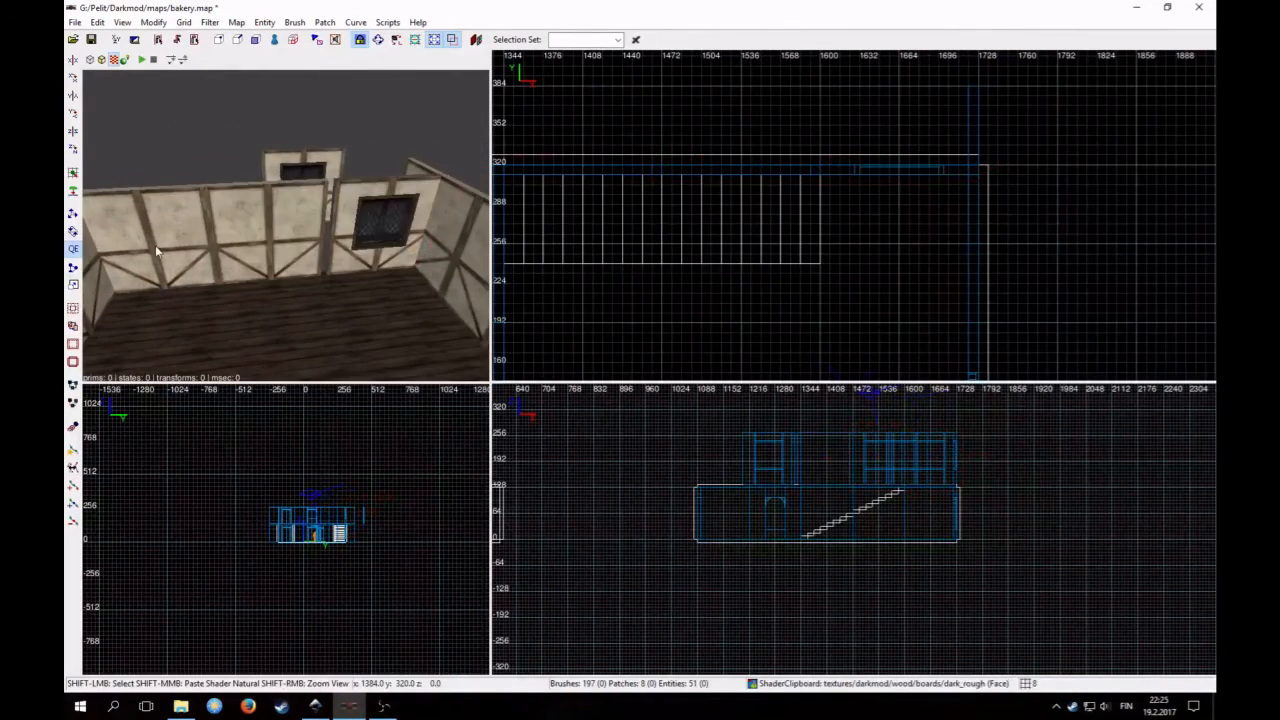
Shift both plain modules behind the stairs slightly east to meet the north wall's eastern window module
left_click(182, 242, "shift")
left_click(280, 232, "shift")
right_click(401, 190)
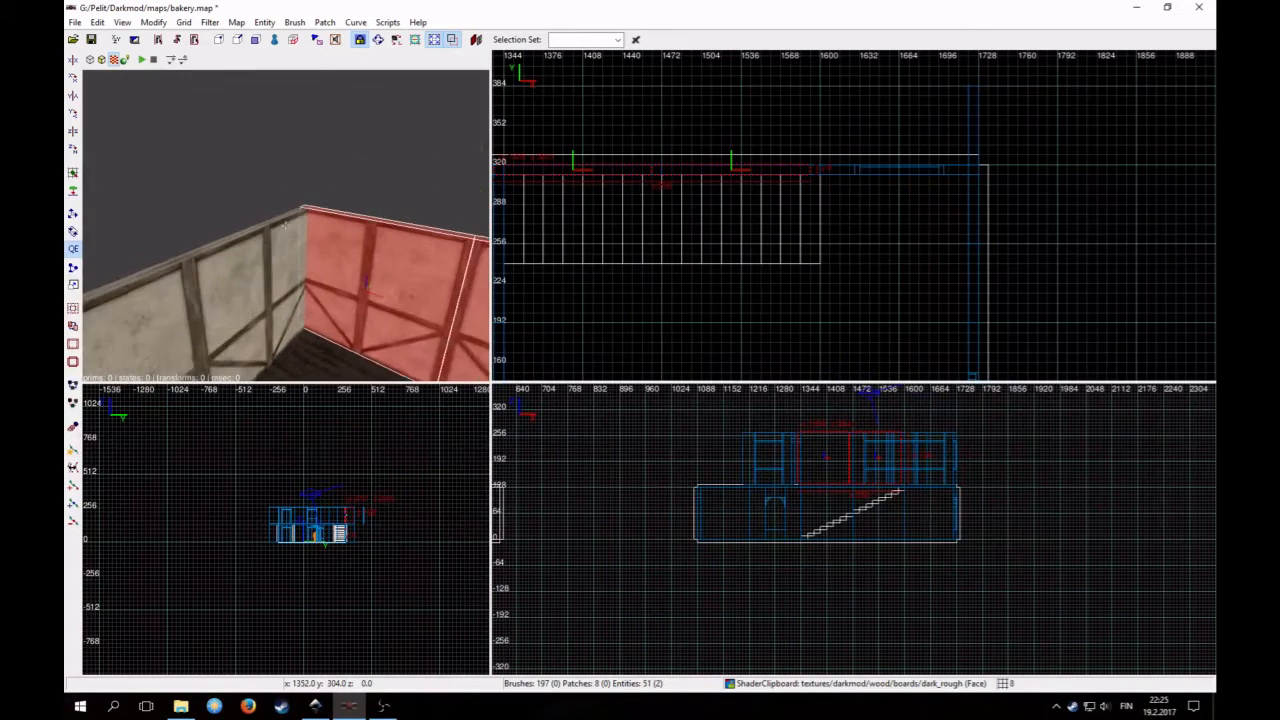
right_click(401, 190)
right_click_drag(555, 169, 594, 182)
left_click_drag(594, 186, 603, 183)
key("Escape")
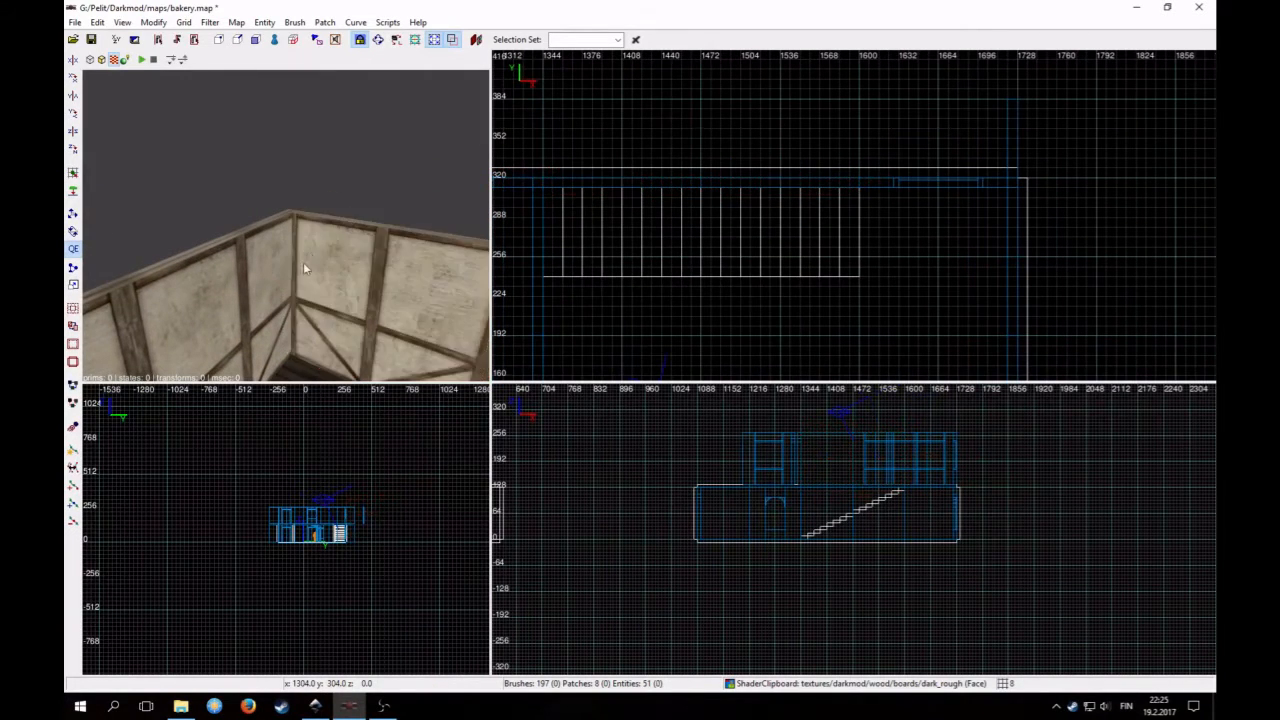
Examine the upper floor's rooms, corners and doorway partition from inside
right_click(303, 262)
key("Up")
key("Up")
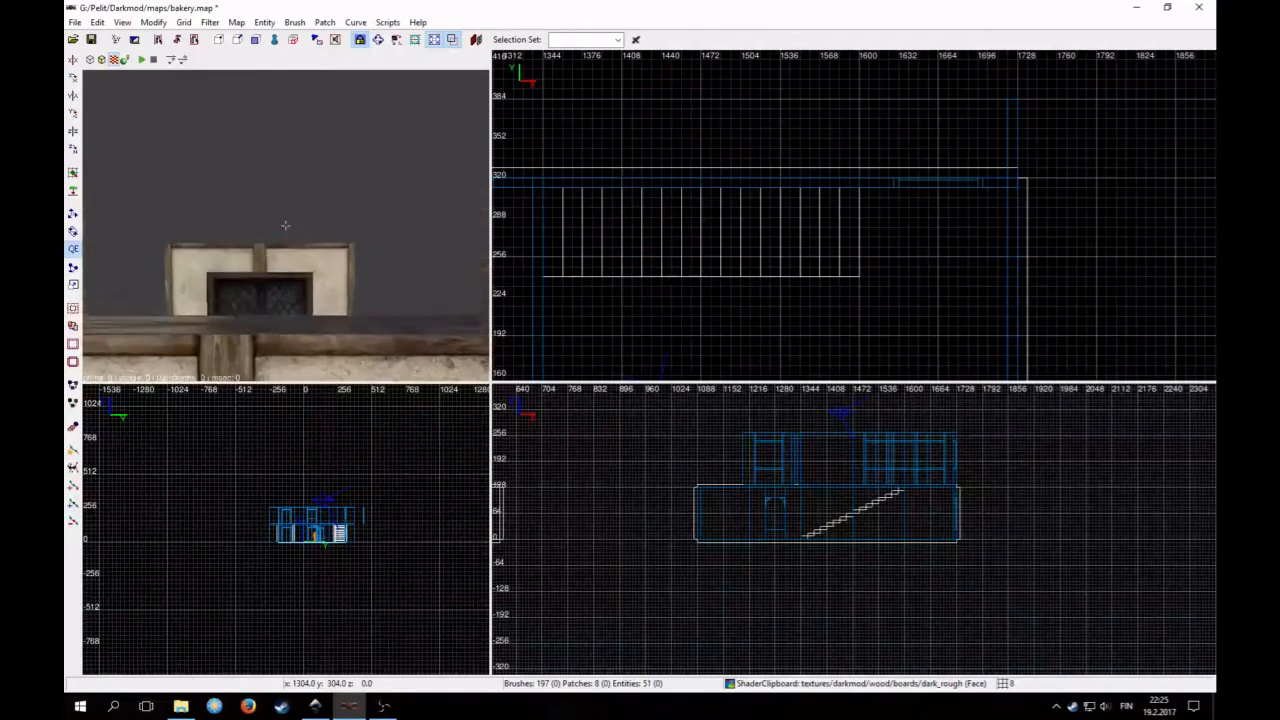
key("Up")
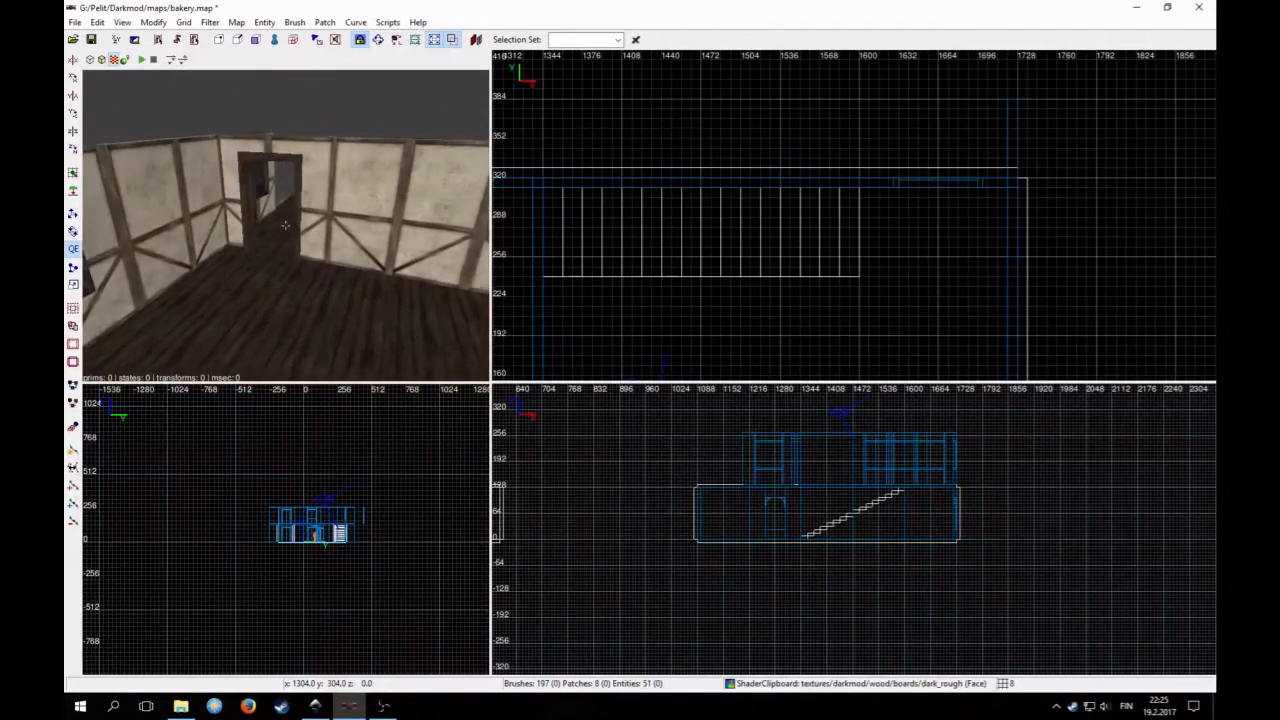
key("Up")
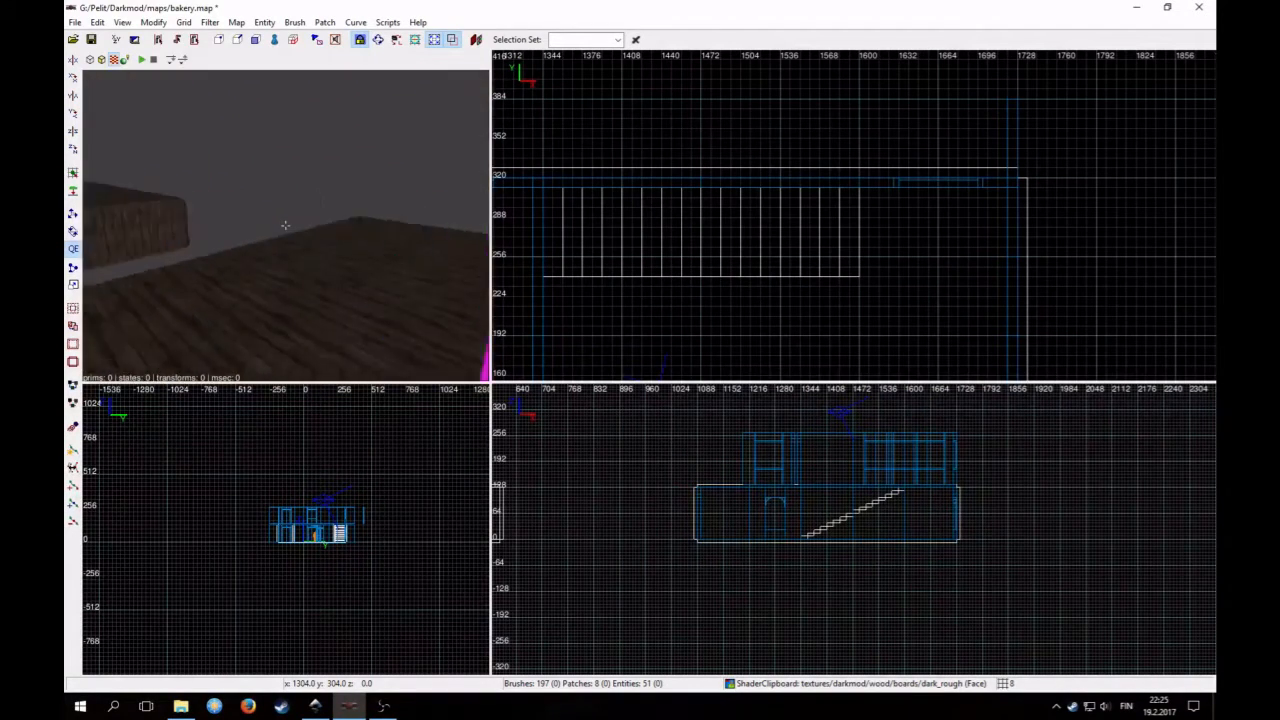
right_click(240, 252)
left_click(216, 241, "shift")
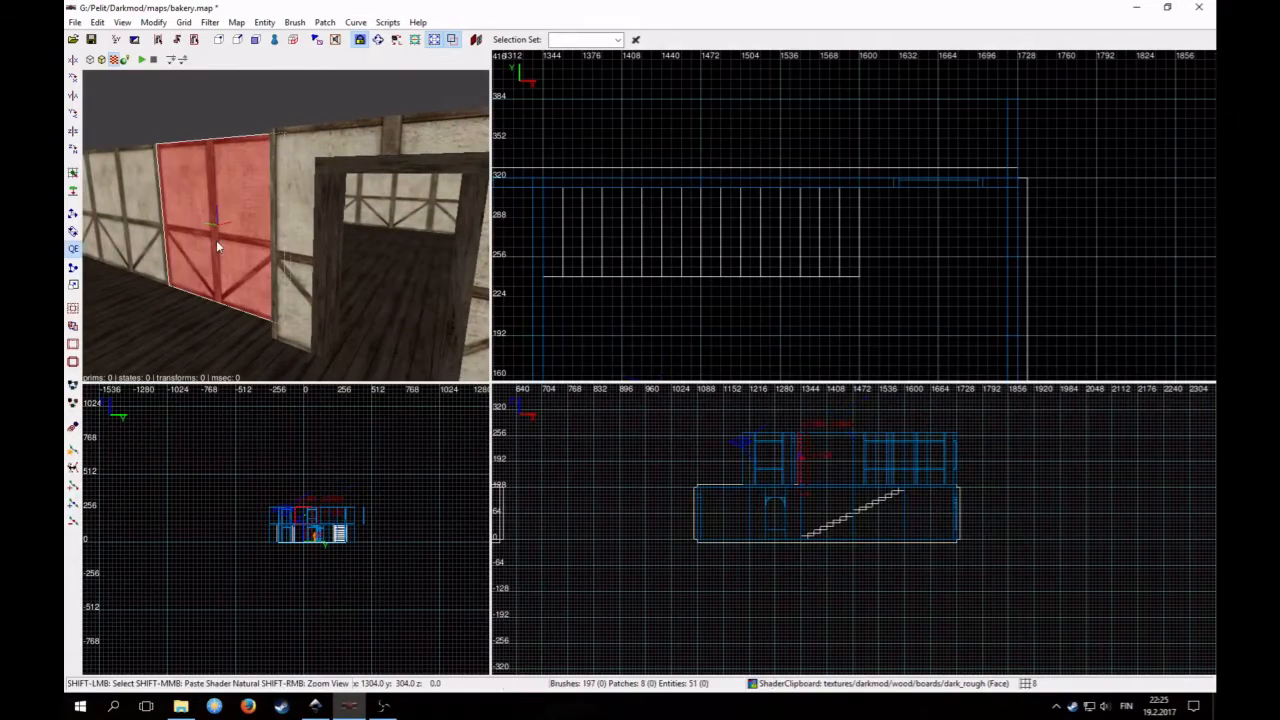
key("Escape")
Duplicate the three plain modules of the interior partition and align the copies with the north end of the western doorway module
right_click(238, 263)
right_click(238, 263)
left_click_drag(237, 260, 140, 234, "shift")
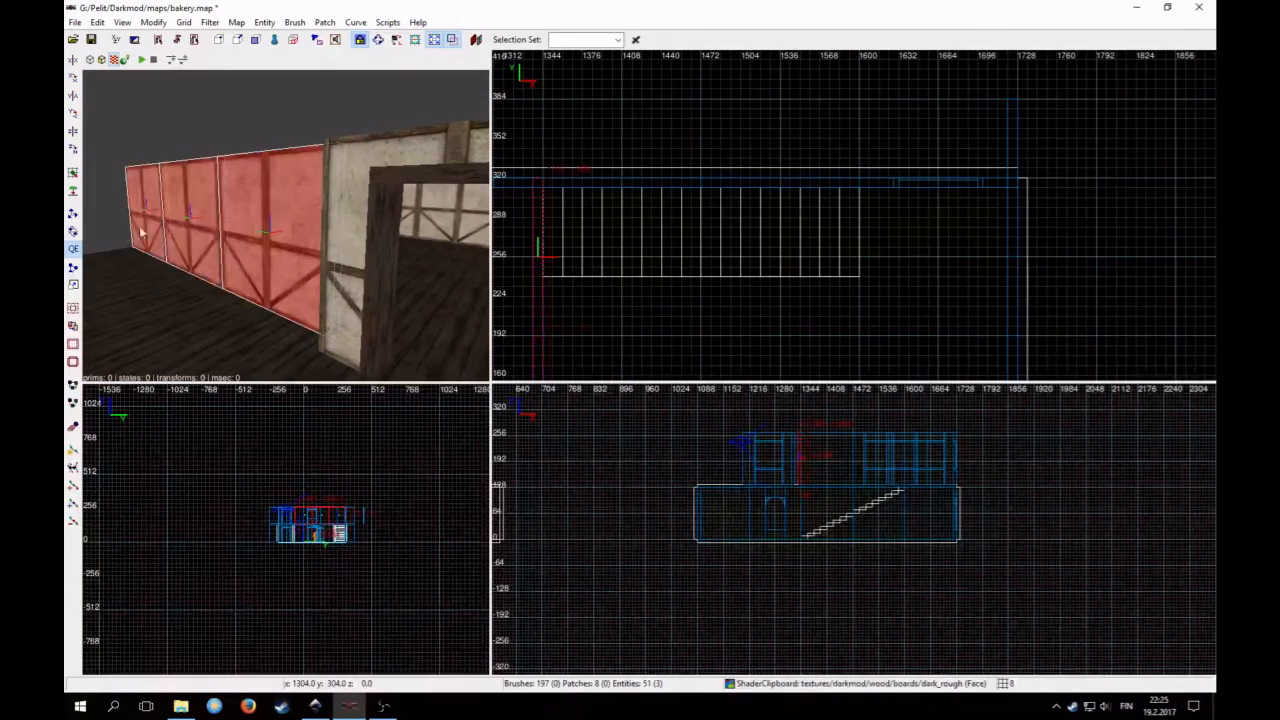
scroll(789, 309, "down", 4)
right_click_drag(837, 268, 916, 230)
scroll(766, 263, "up", 3)
key("space")
right_click_drag(766, 263, 835, 163)
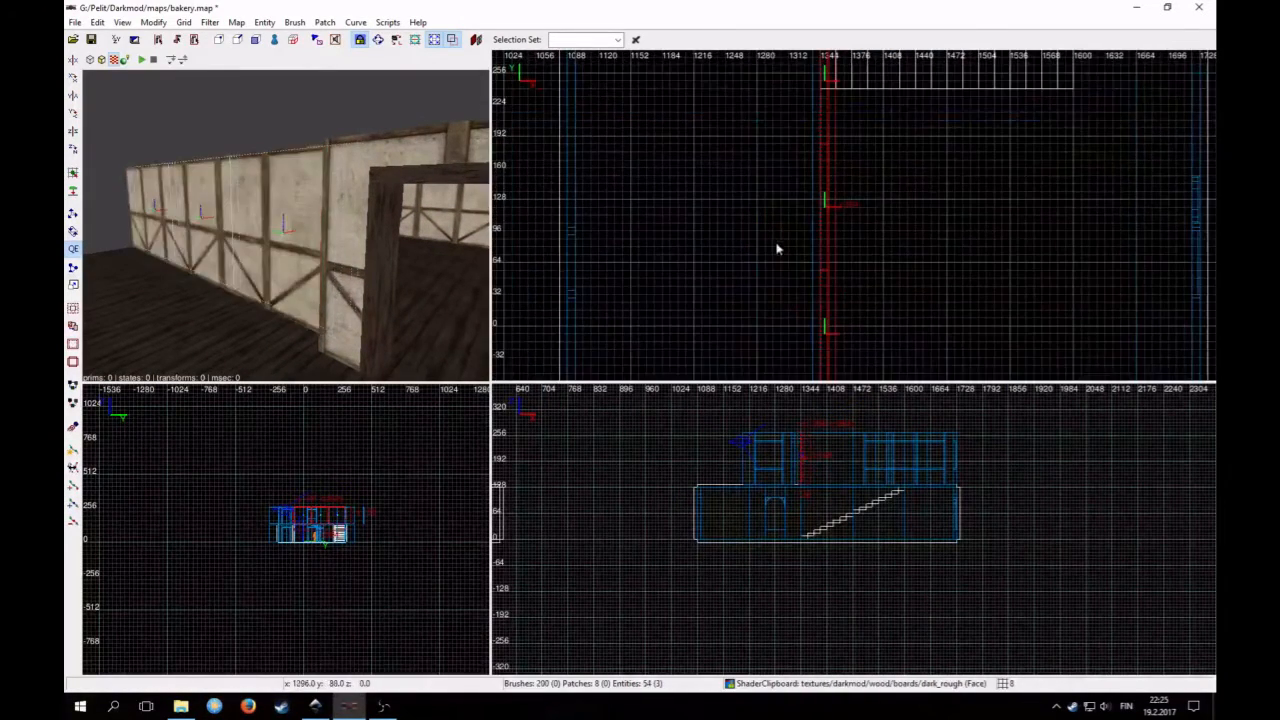
left_click_drag(820, 267, 802, 262)
right_click_drag(802, 262, 818, 134)
left_click_drag(826, 241, 826, 248)
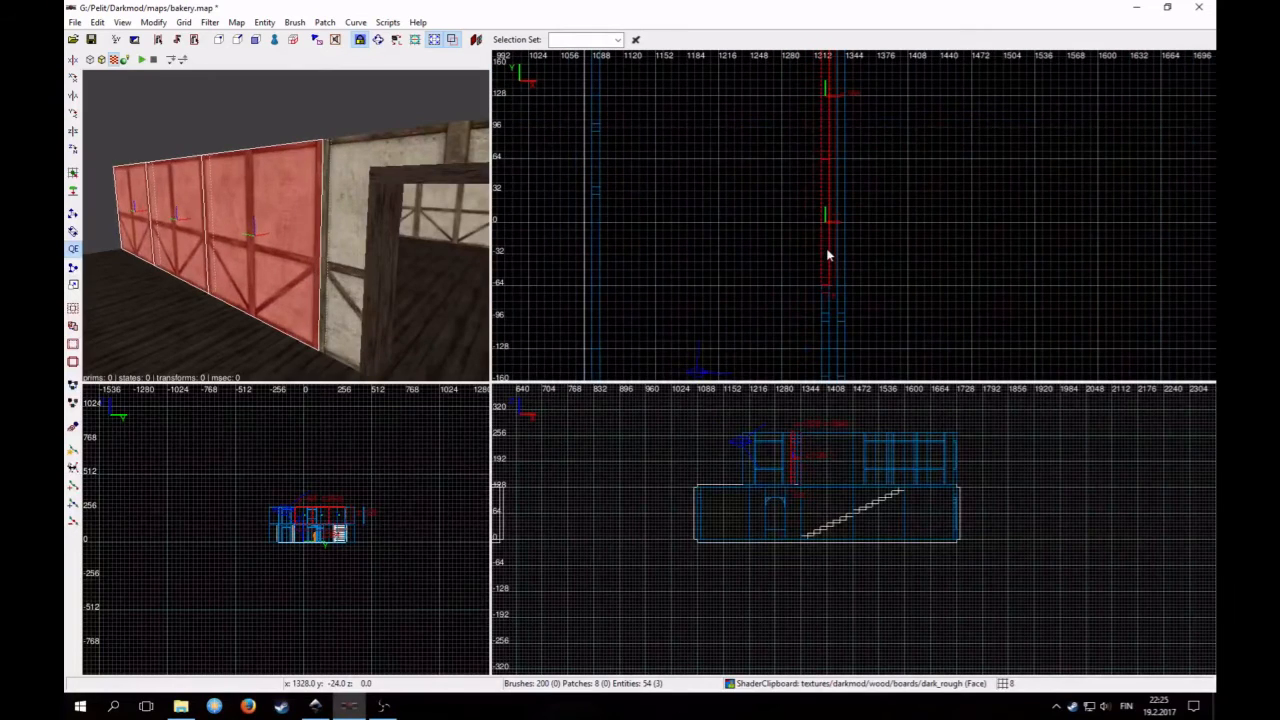
key("Escape")
Switch to Inkscape and check the bakery sketch for the upper floor's window positions
right_click(400, 243)
right_click(285, 226)
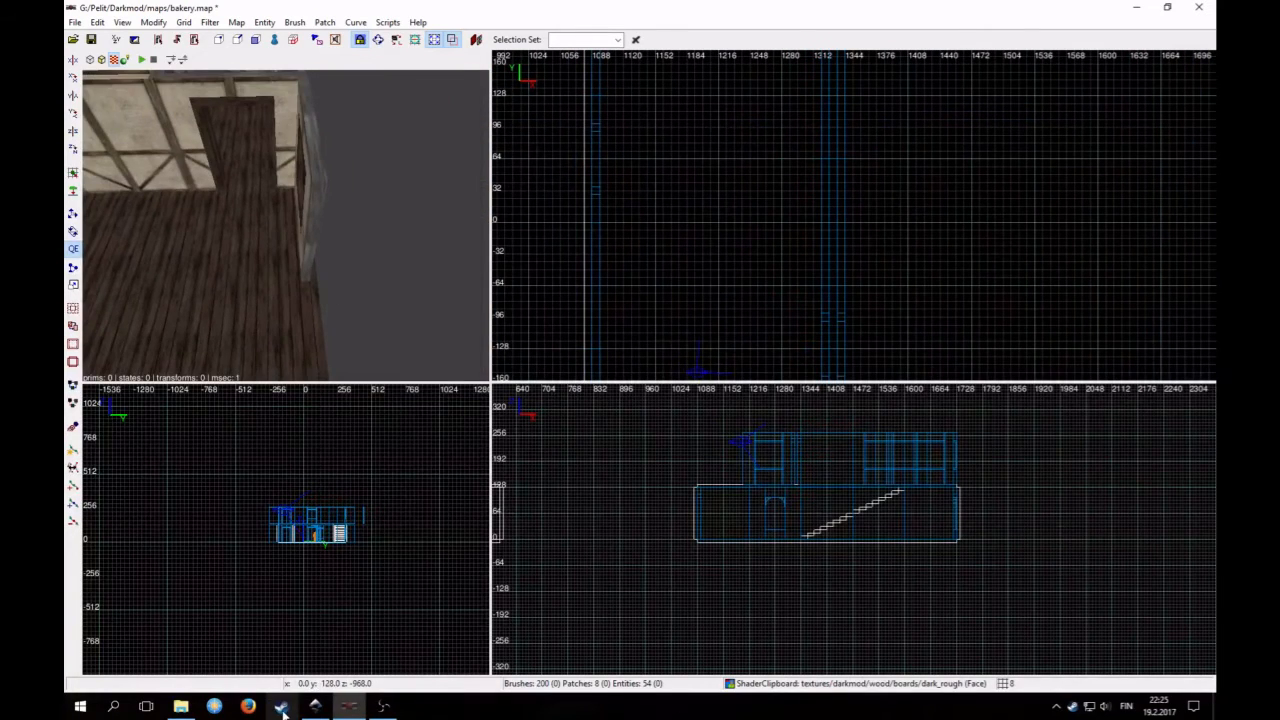
left_click(315, 707)
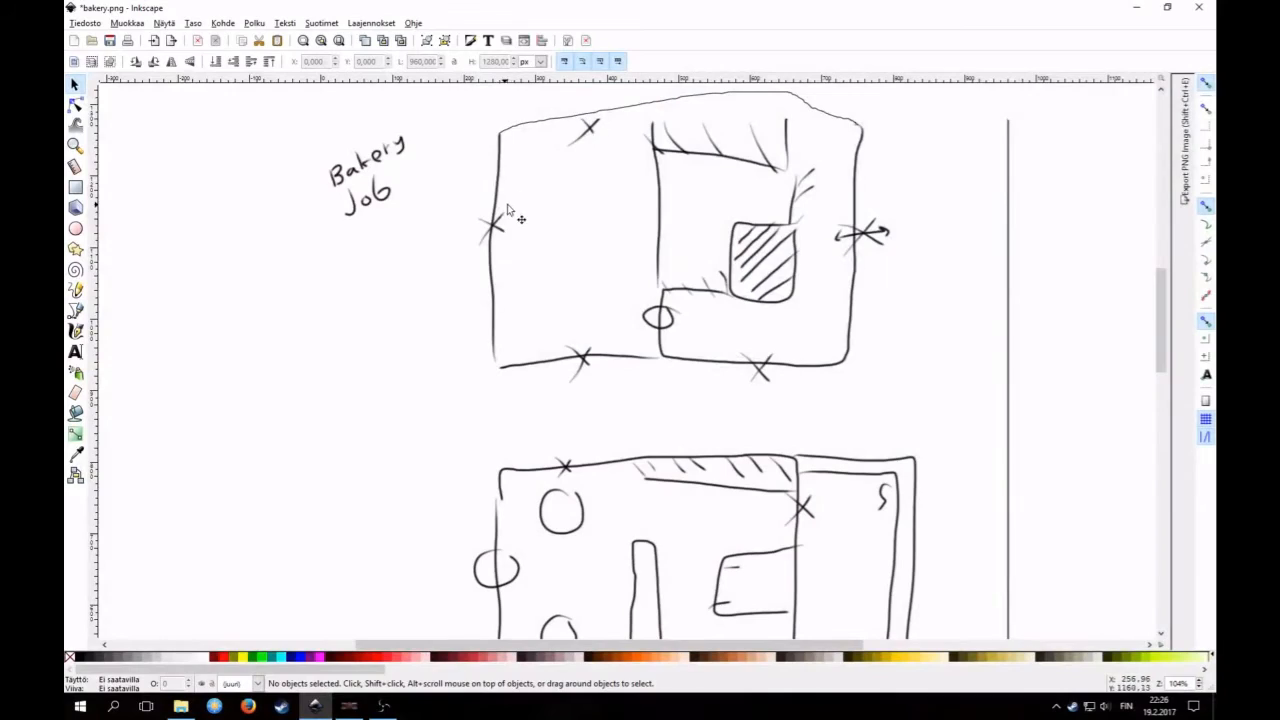
left_click(1146, 8)
Back in DarkRadiant, move the western room's window module farther west along the south wall
right_click(111, 297)
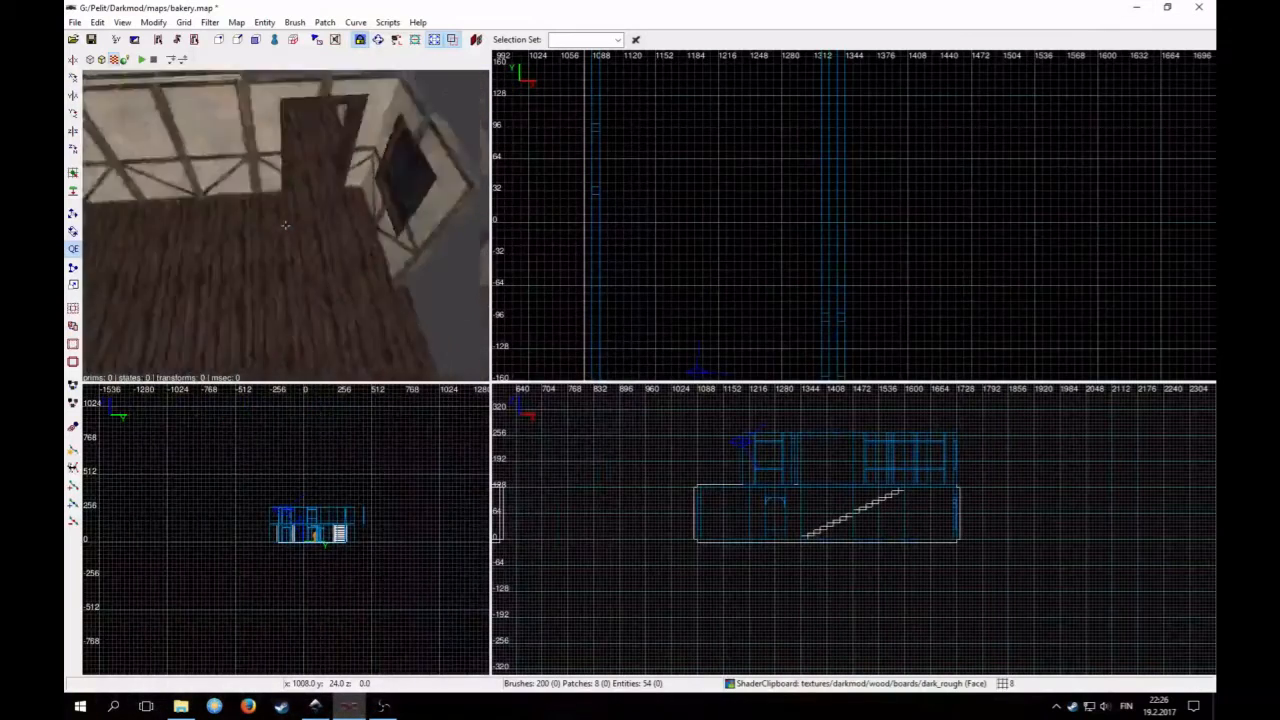
right_click(112, 295)
left_click(318, 199, "shift")
scroll(782, 306, "down", 3)
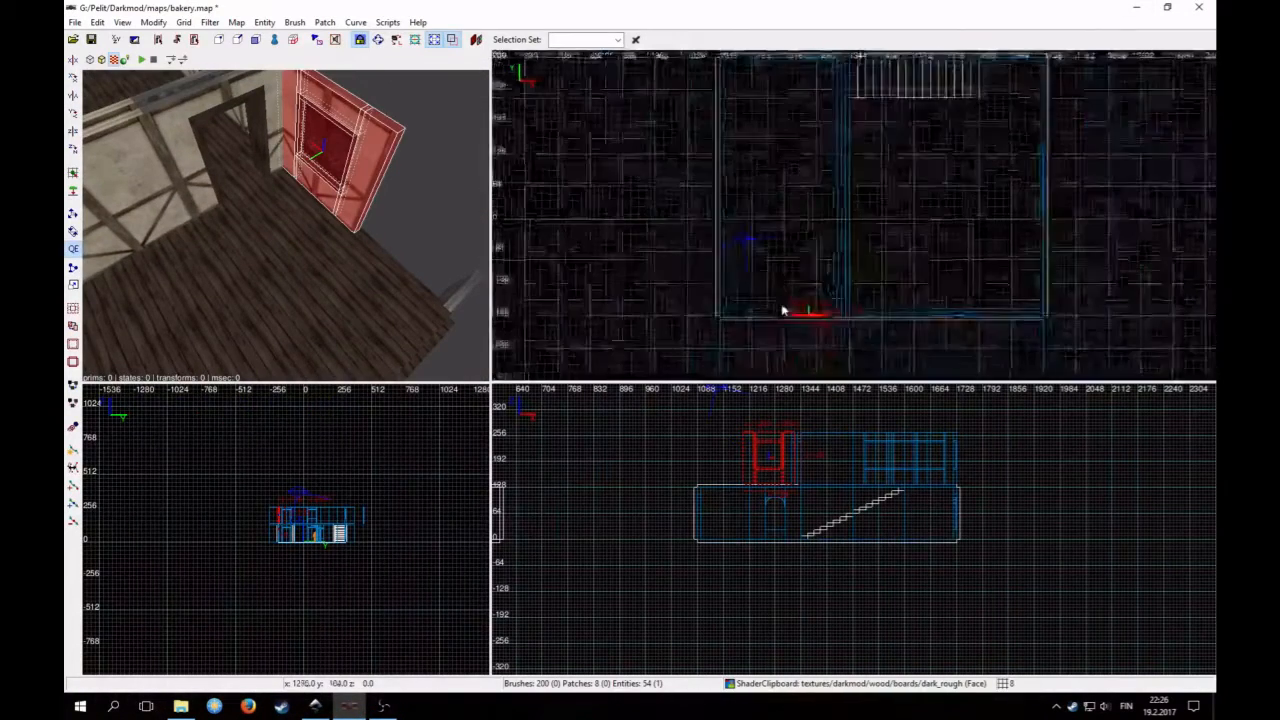
right_click_drag(782, 306, 787, 239)
scroll(772, 292, "up", 2)
left_click_drag(781, 276, 727, 277)
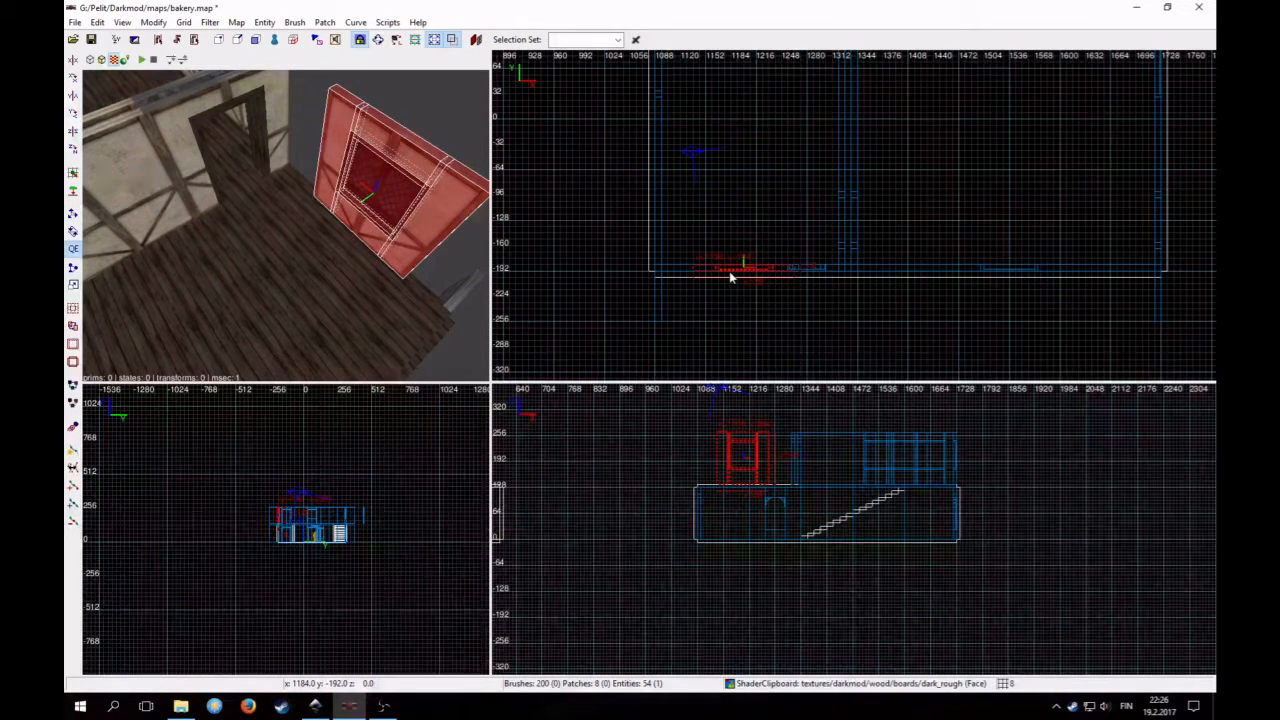
left_click_drag(730, 278, 733, 278)
Duplicate the western room's south window module, move the copy to the west wall, and rotate it 90 degrees about the Z axis
scroll(732, 278, "down", 2)
right_click_drag(733, 279, 743, 292)
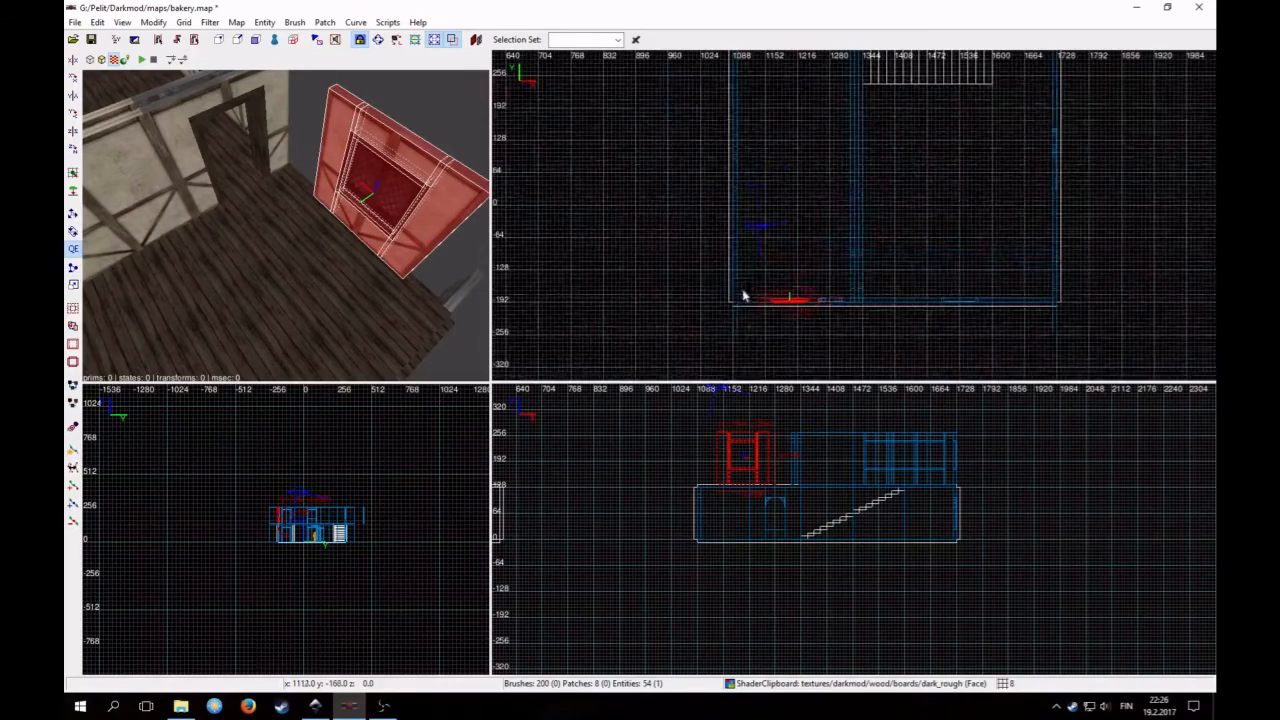
key("space")
left_click_drag(776, 297, 715, 184)
right_click(191, 161)
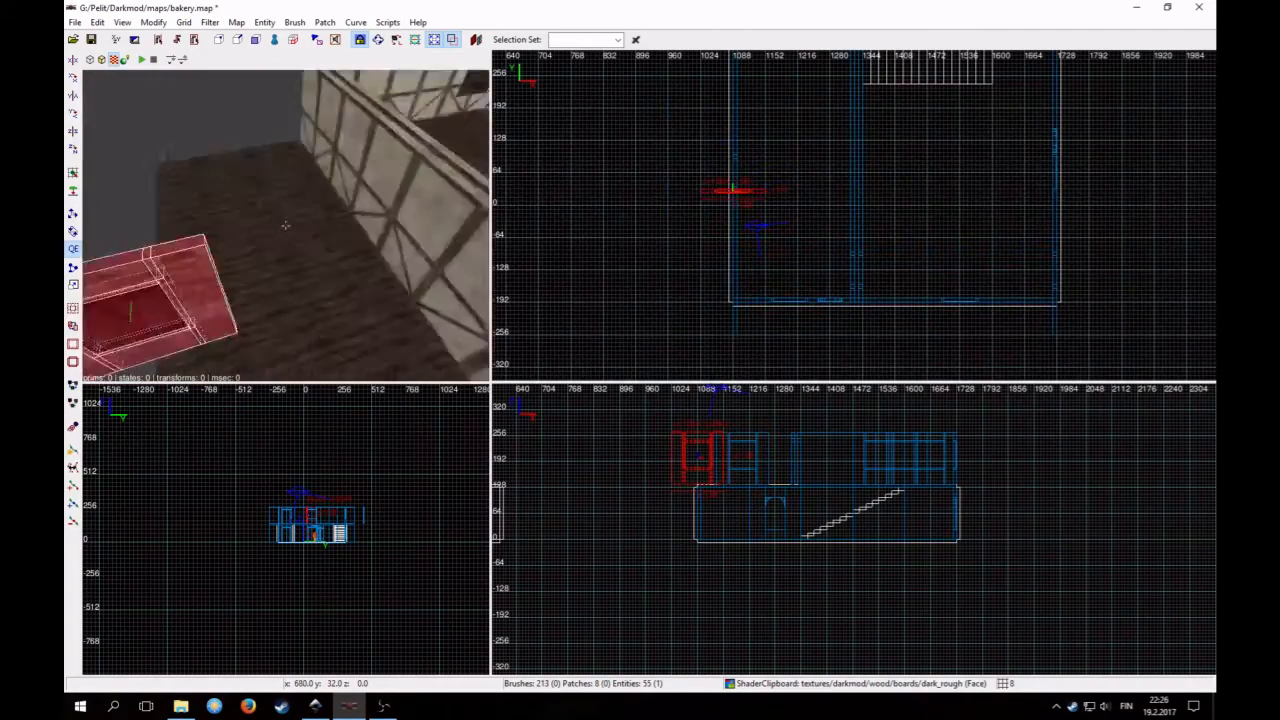
right_click(191, 161)
left_click(72, 150)
Align the rotated window module with the west wall using grid size 4 and shift it north to about the wall's middle
scroll(720, 200, "up", 2)
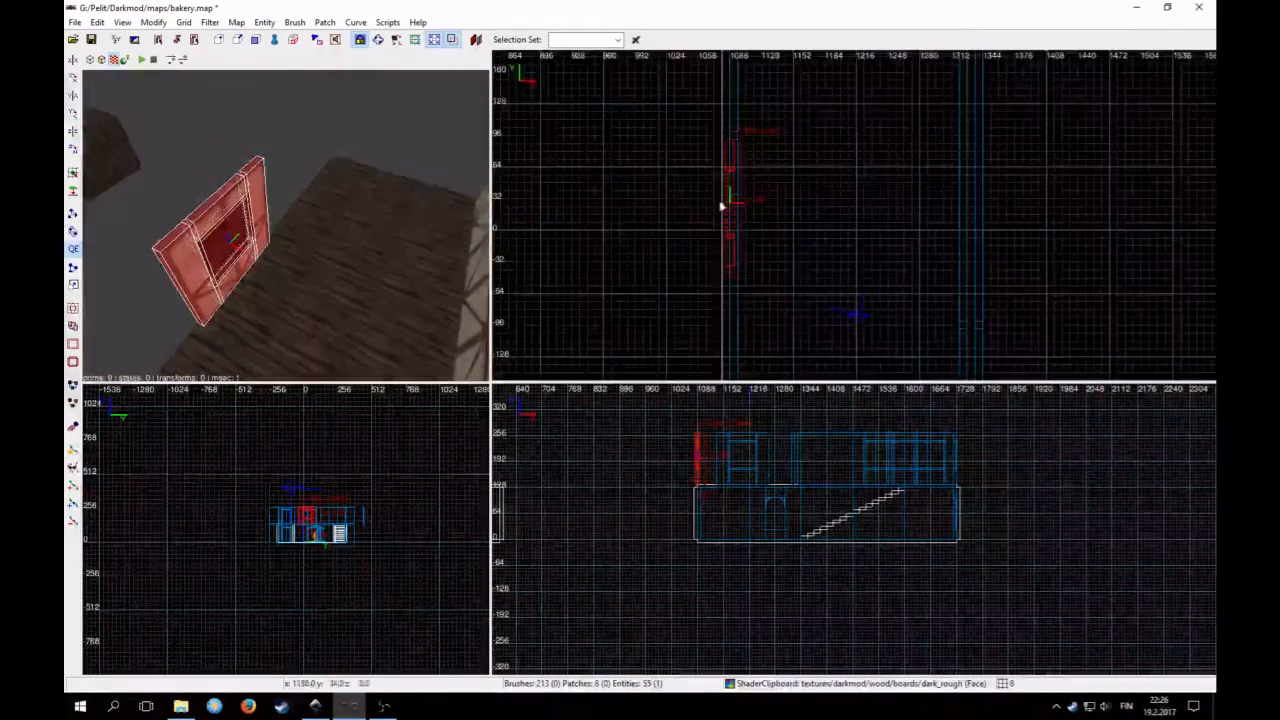
key("bracketleft")
left_click_drag(738, 195, 738, 172)
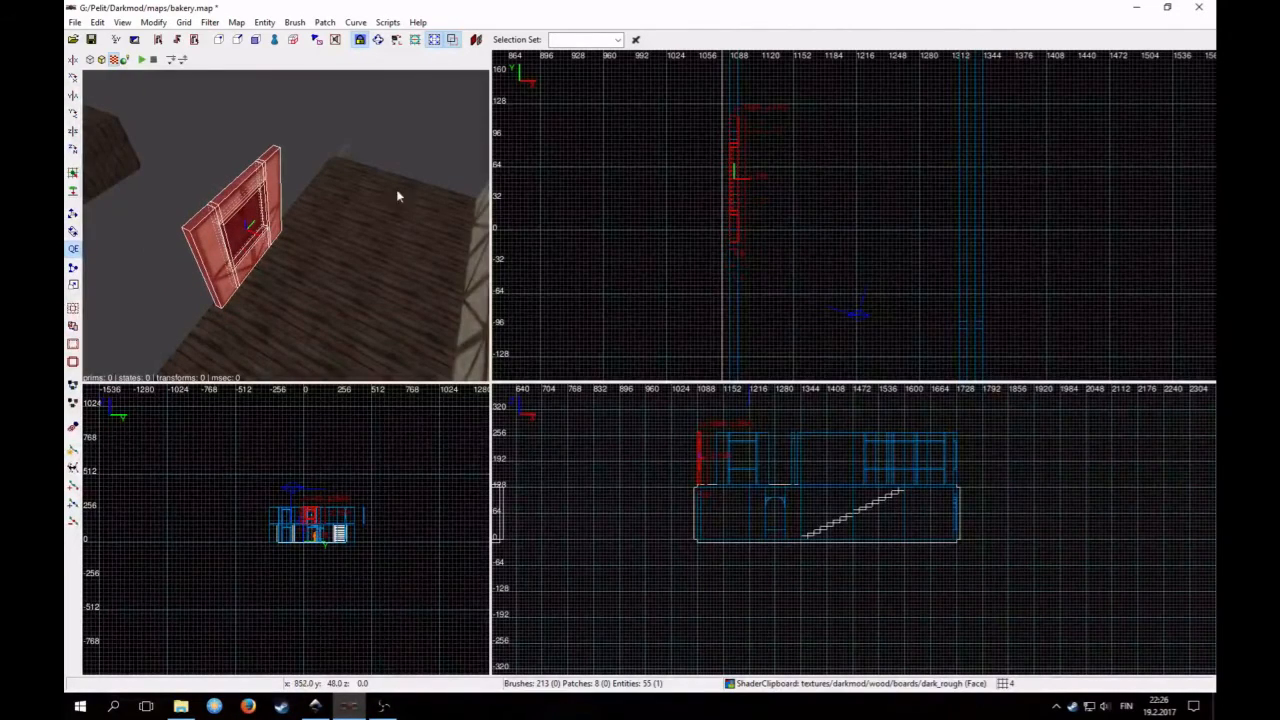
scroll(774, 250, "down", 2)
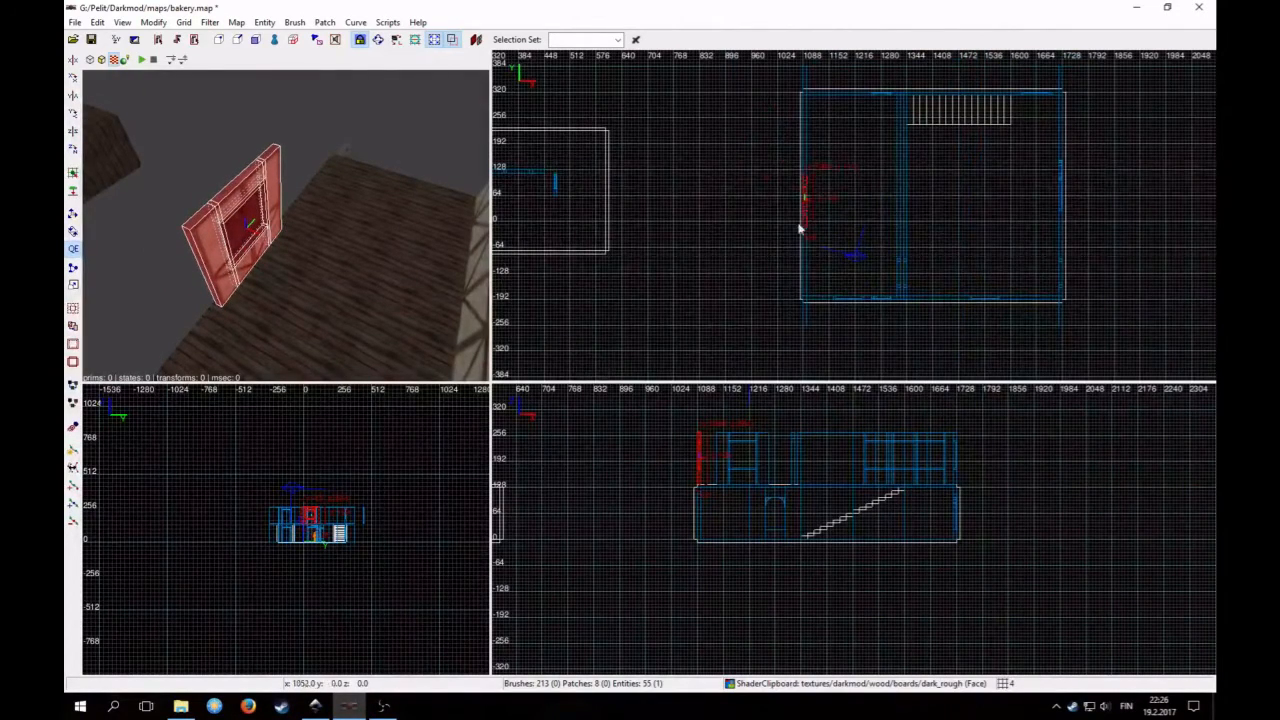
left_click_drag(805, 212, 806, 206)
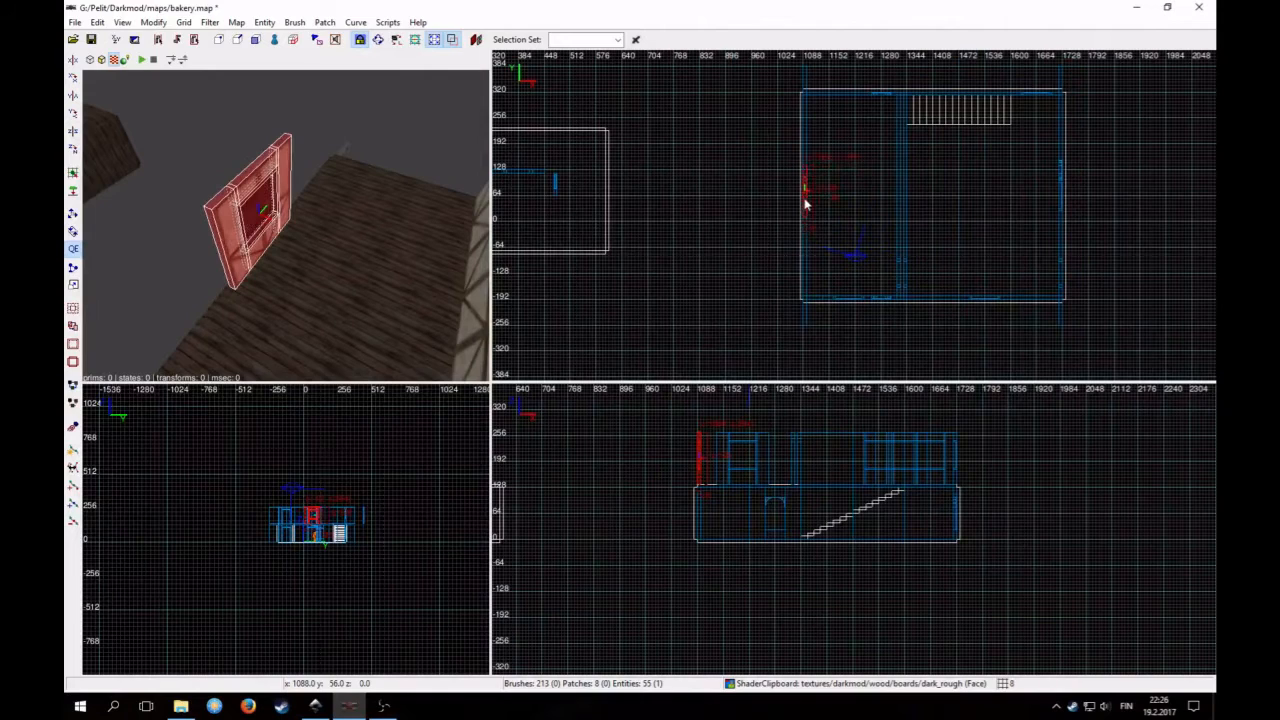
key("Escape")
Duplicate the western room's south window module and move the copy across to the north wall
right_click(291, 258)
right_click(291, 258)
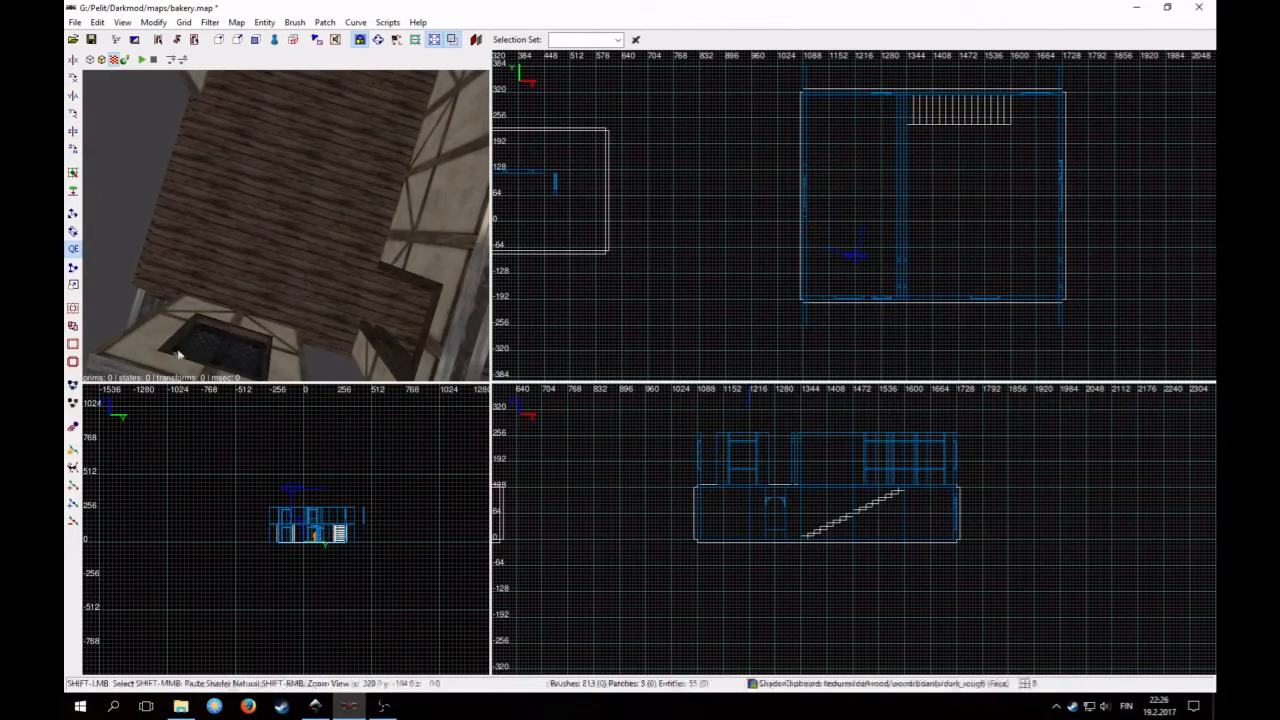
left_click(197, 349, "shift")
scroll(732, 246, "down", 2)
scroll(775, 266, "up", 1)
key("4")
key("space")
left_click_drag(848, 282, 866, 131)
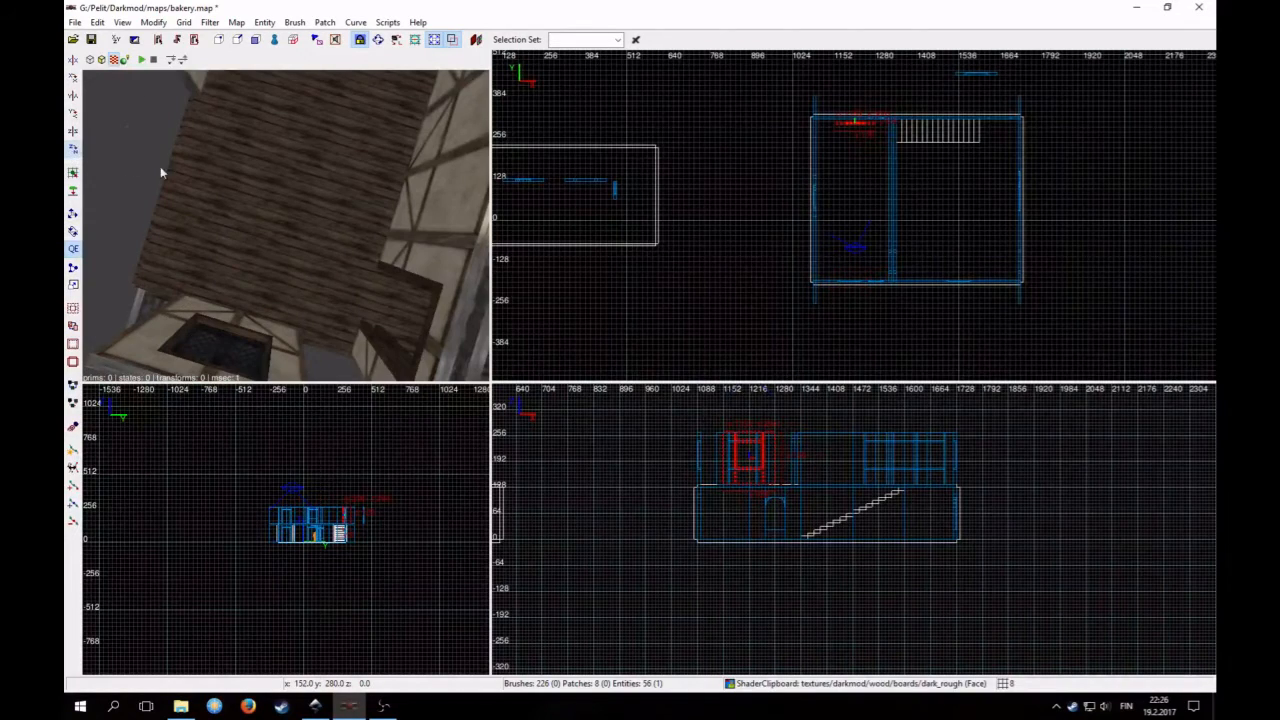
right_click(169, 166)
right_click(171, 164)
Align the copied window module with the western room's north wall using grid size 4, then restore grid size 8
right_click_drag(836, 187, 864, 242)
scroll(836, 187, "up", 3)
key("3")
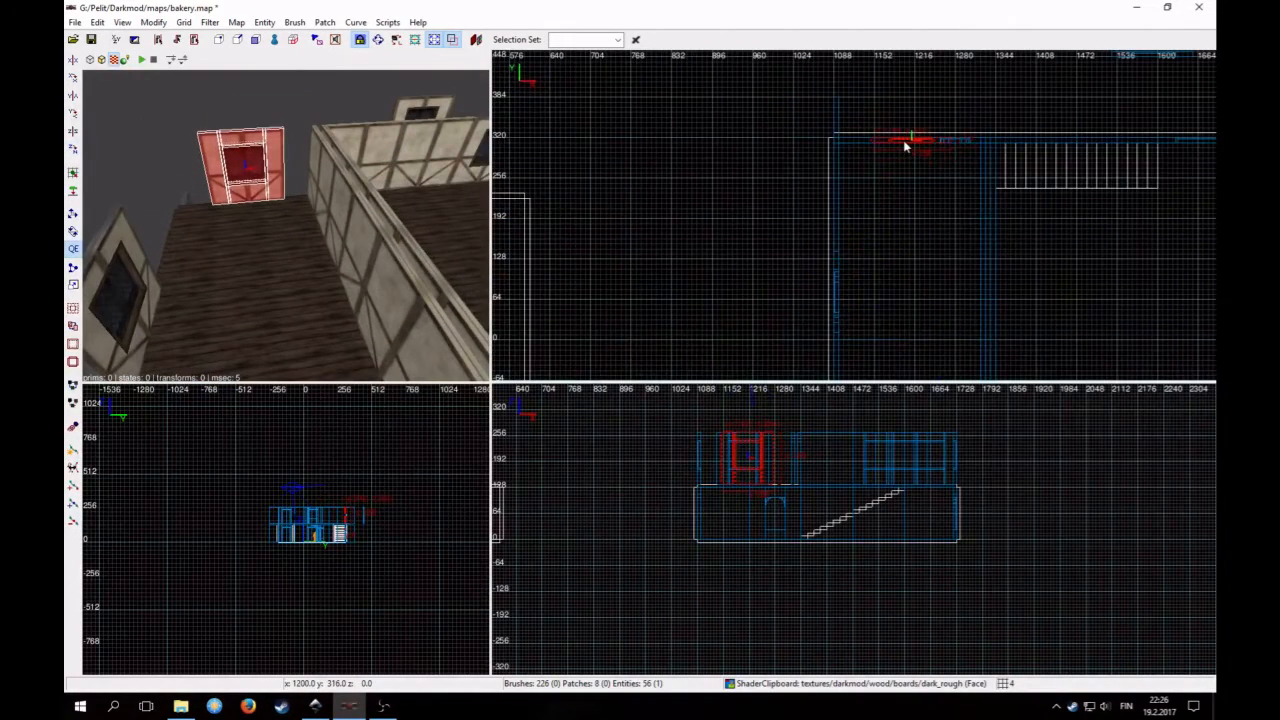
scroll(900, 160, "up", 4)
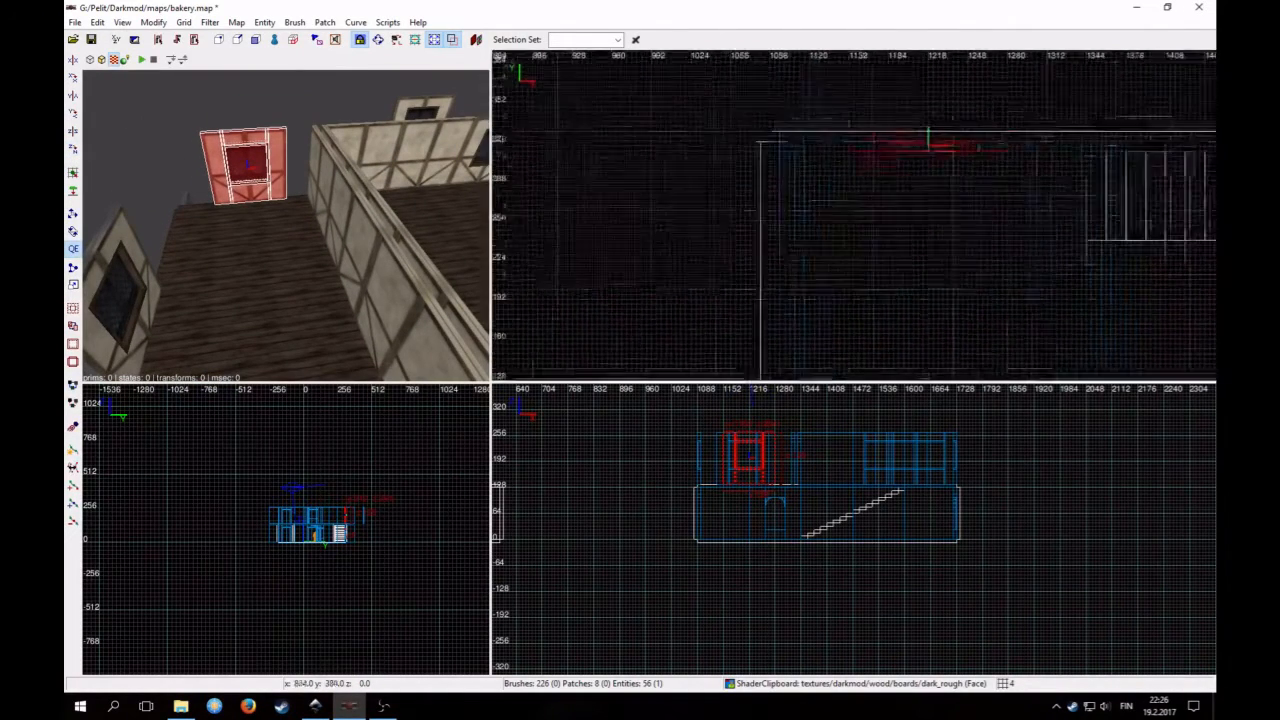
key("4")
key("Escape")
Duplicate a plain partition module and place the copy on the west wall, directly south of its window module
right_click(303, 239)
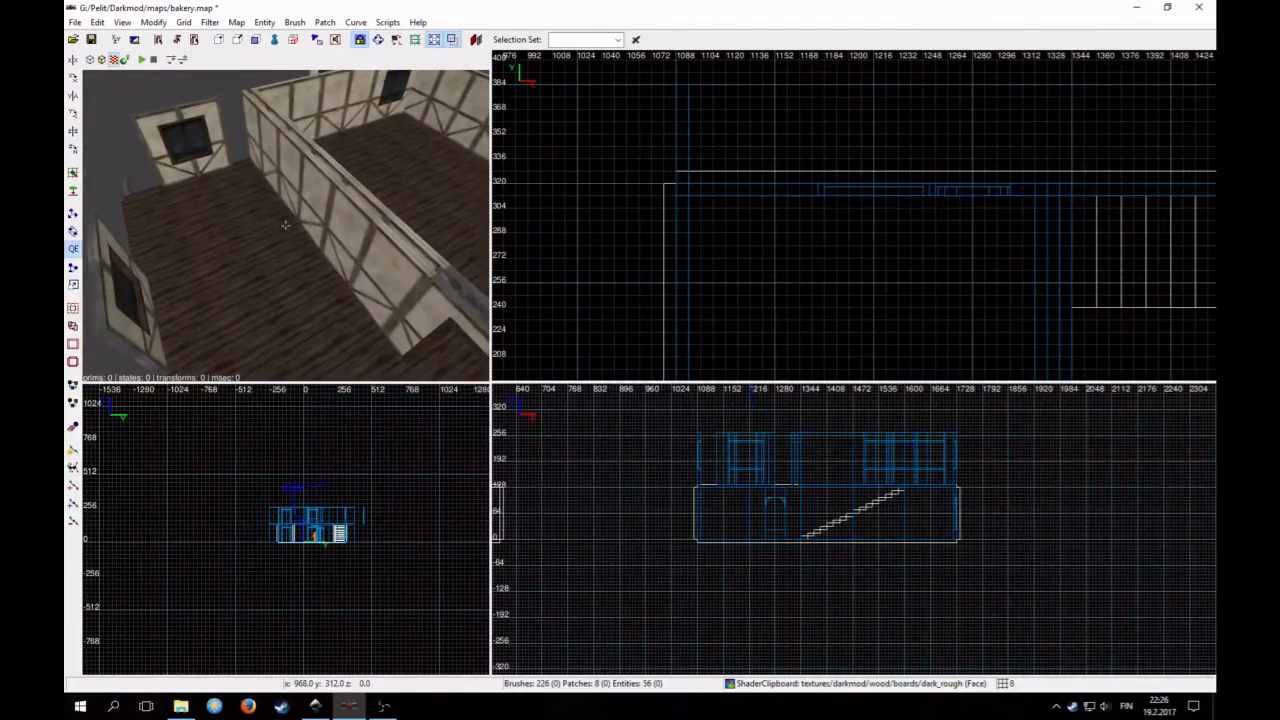
right_click(285, 226)
left_click(357, 257, "shift")
scroll(758, 267, "down", 2)
right_click_drag(758, 267, 696, 56)
scroll(758, 267, "down", 2)
scroll(850, 225, "up", 3)
key("space")
left_click_drag(926, 198, 641, 258)
right_click(285, 226)
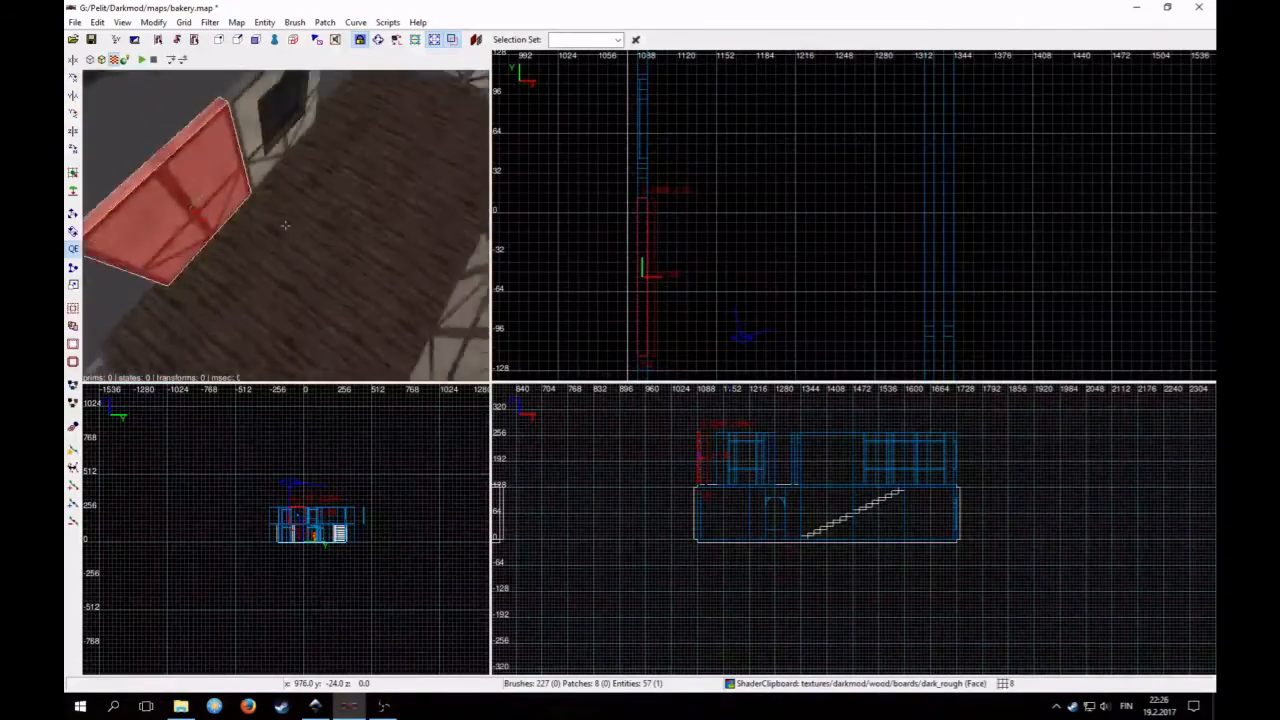
right_click(285, 226)
Duplicate the west wall's plain module southward to close the wall up to the southwest corner
scroll(669, 268, "up", 1)
right_click_drag(618, 275, 663, 168)
scroll(669, 268, "down", 2)
key("space")
left_click_drag(746, 184, 733, 287)
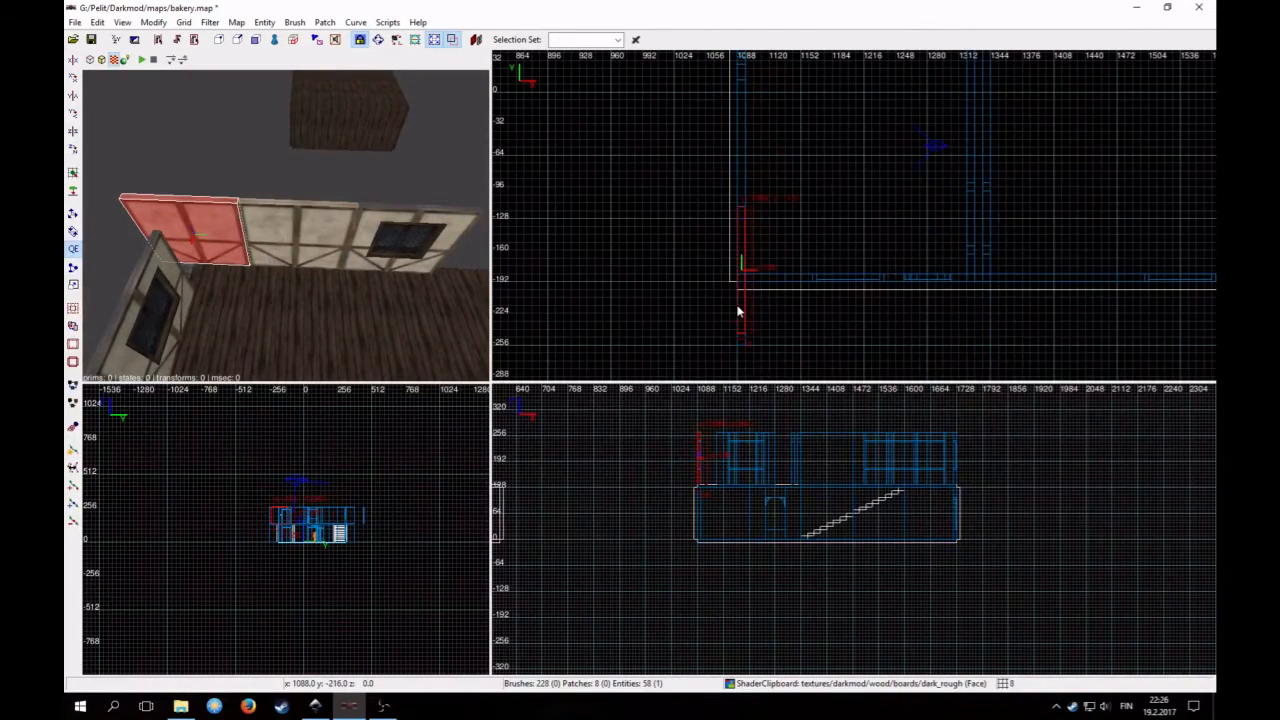
Duplicate the west wall's southernmost plain module and place the copy directly north of the wall's window module
scroll(738, 311, "down", 2)
right_click_drag(763, 303, 713, 378)
key("space")
left_click_drag(734, 346, 764, 196)
right_click_drag(777, 170, 777, 292)
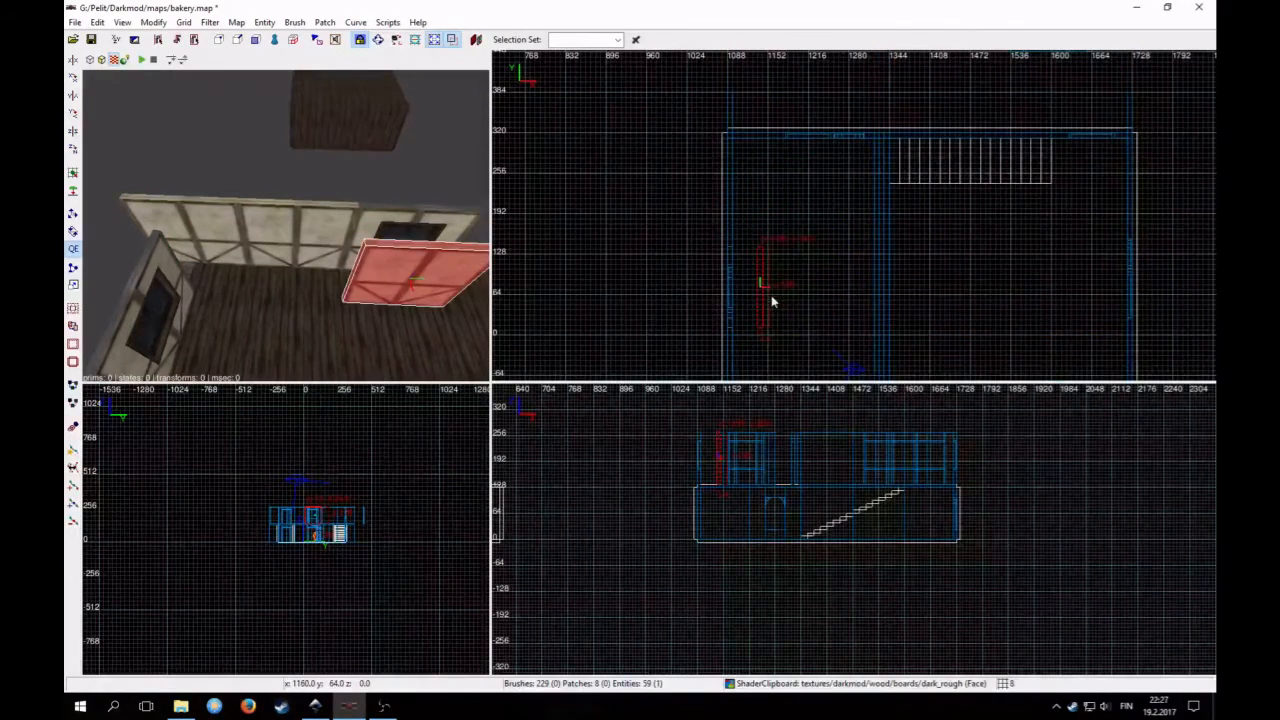
left_click_drag(771, 295, 723, 192)
right_click(376, 209)
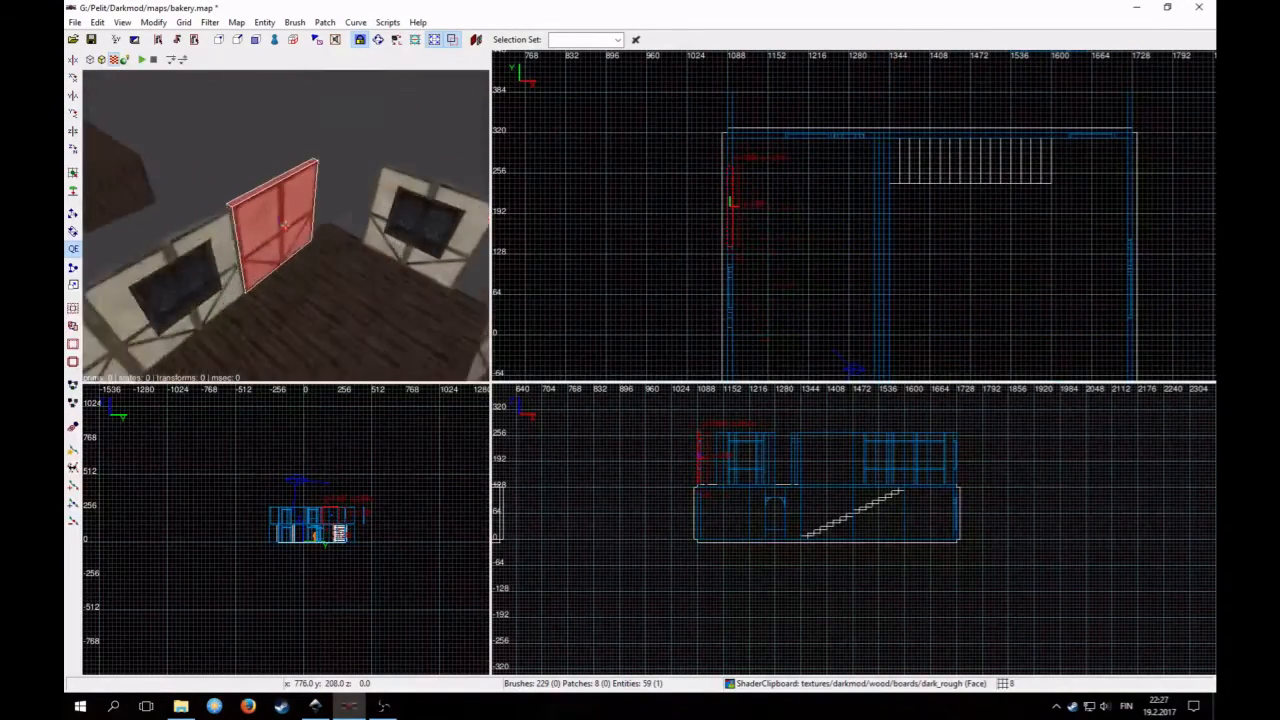
right_click(376, 209)
scroll(775, 180, "up", 1)
right_click_drag(779, 176, 754, 237)
right_click(400, 283)
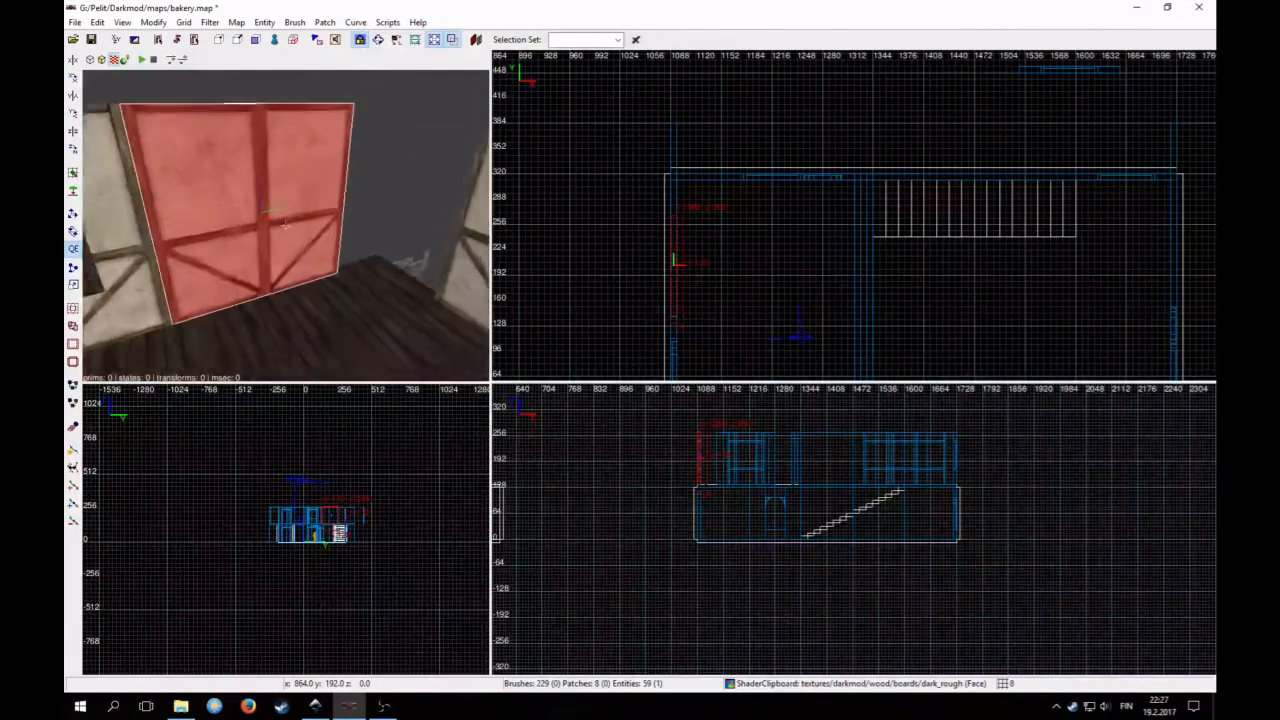
Duplicate the west wall's northern plain module and place the copy directly north, closing the wall up to the northwest corner
right_click(338, 285)
right_click_drag(687, 257, 697, 276)
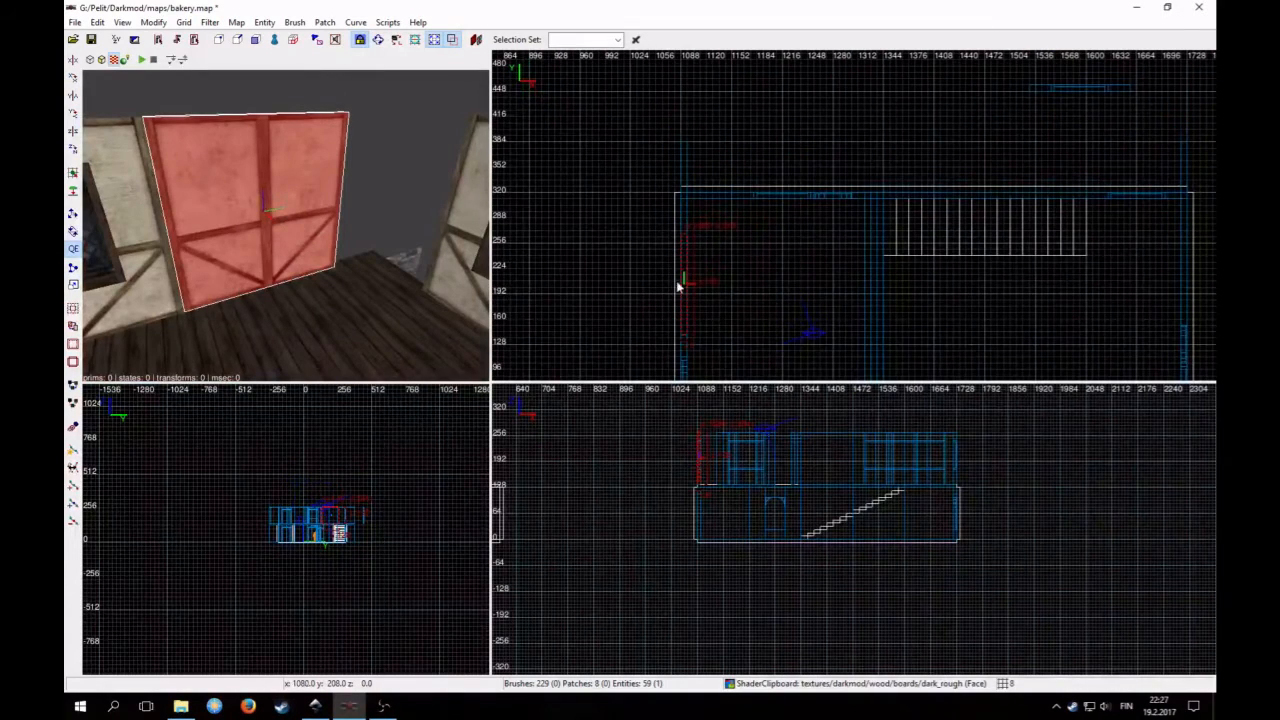
key("space")
left_click_drag(690, 297, 685, 190)
key("Escape")
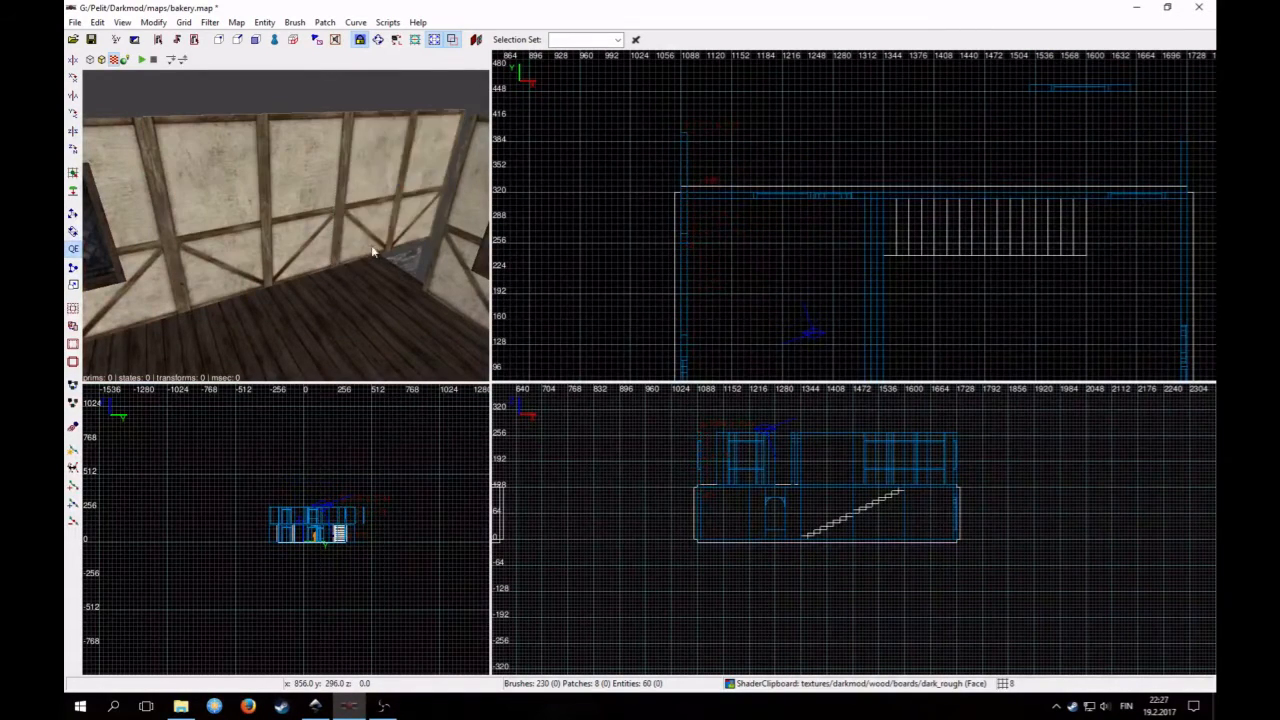
Examine the western upstairs room's walls and corners for remaining gaps
right_click(362, 264)
right_click(362, 264)
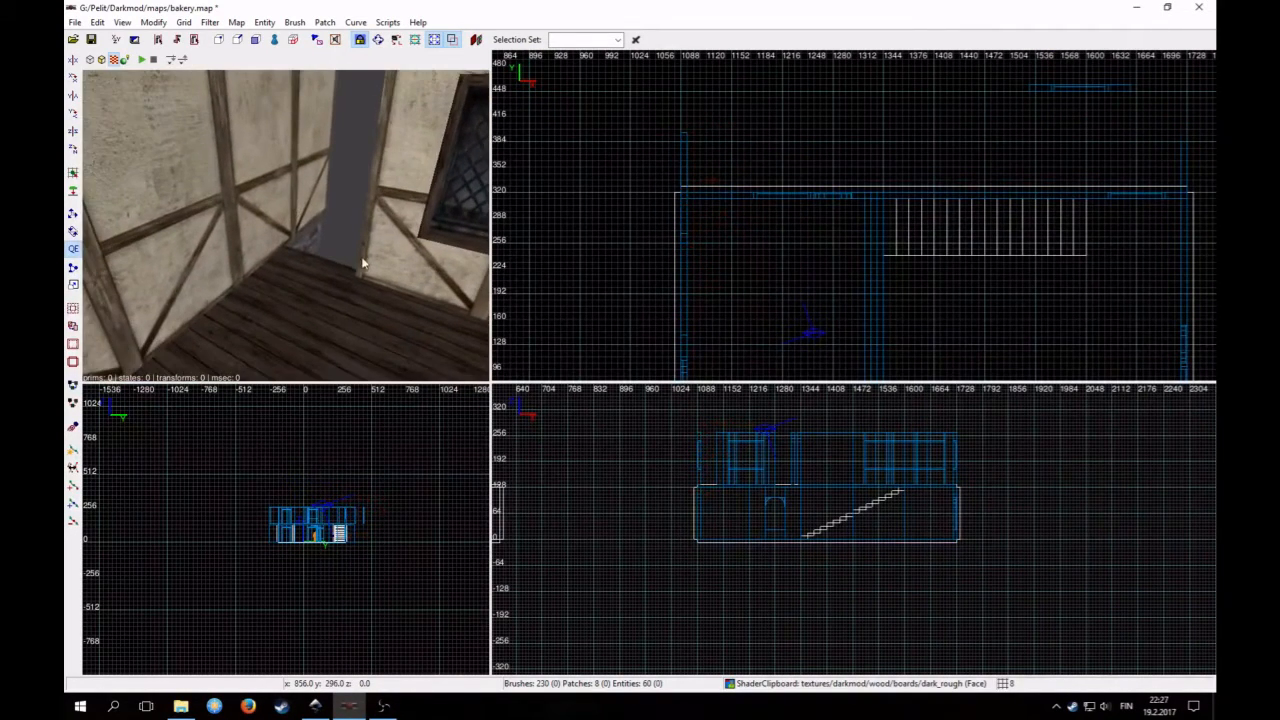
right_click(310, 262)
right_click(312, 284)
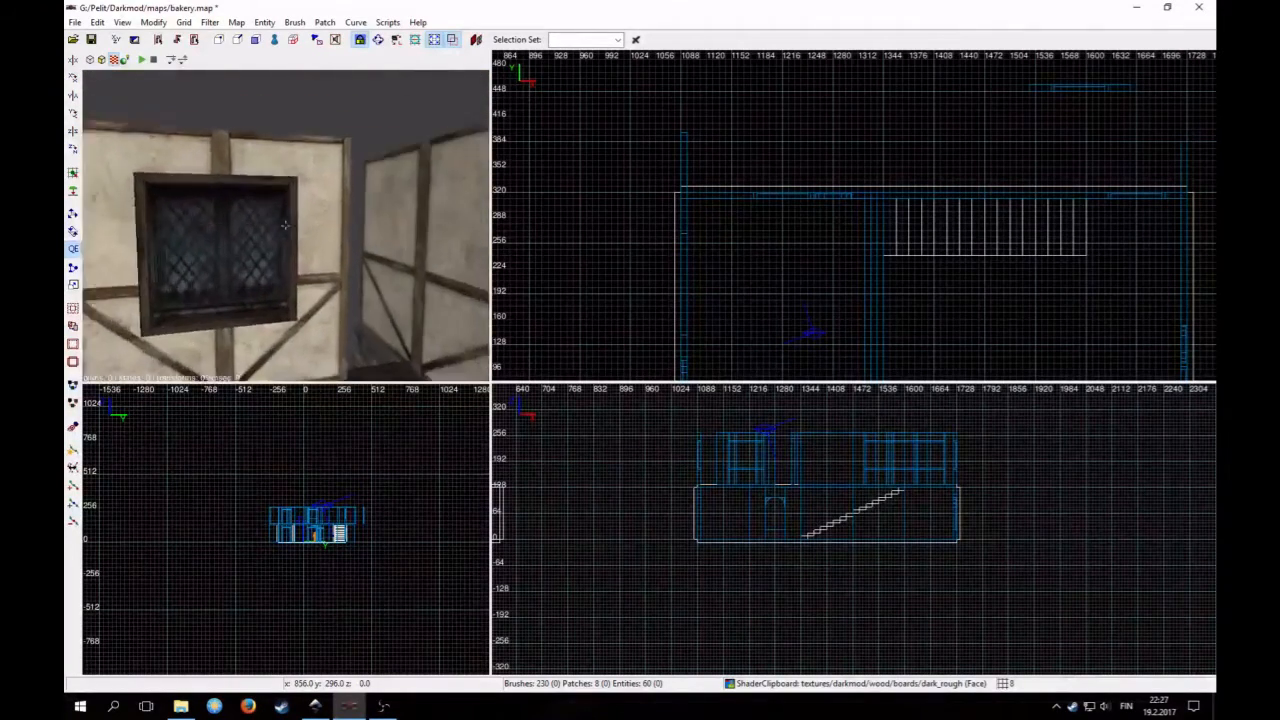
scroll(285, 223, "down", 3)
scroll(285, 223, "up", 3)
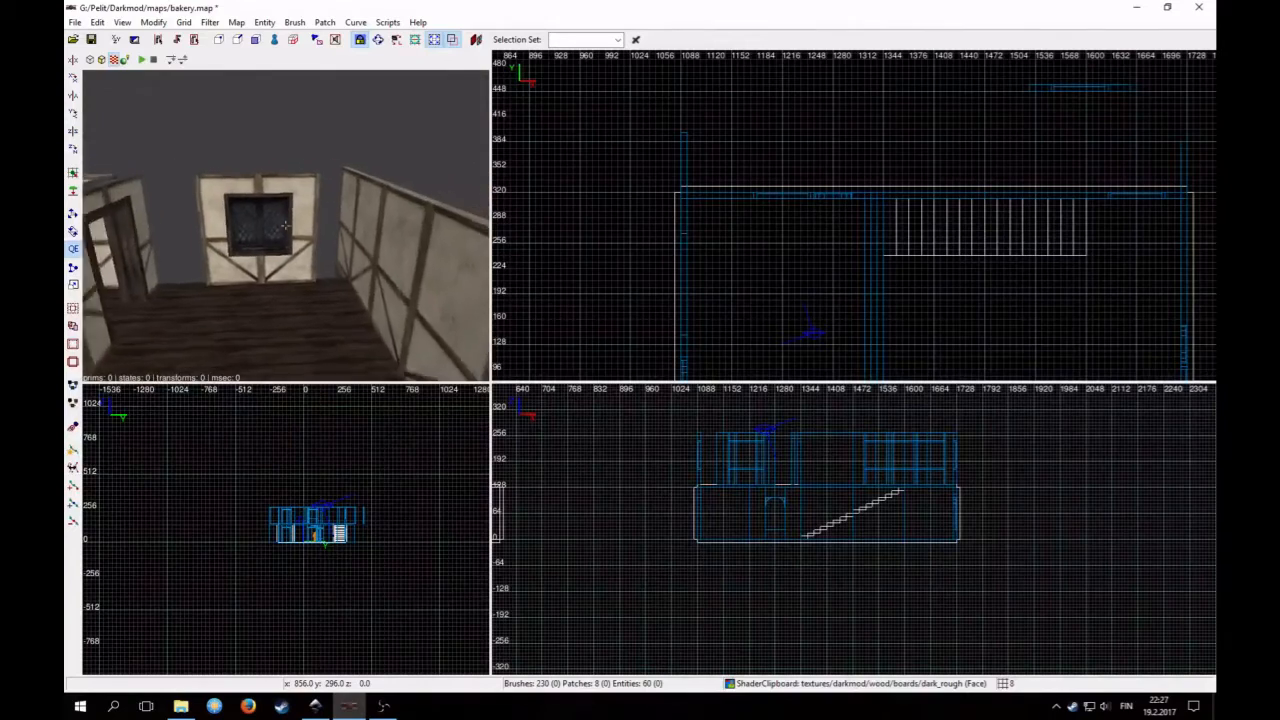
right_click(317, 278)
scroll(814, 277, "down", 4)
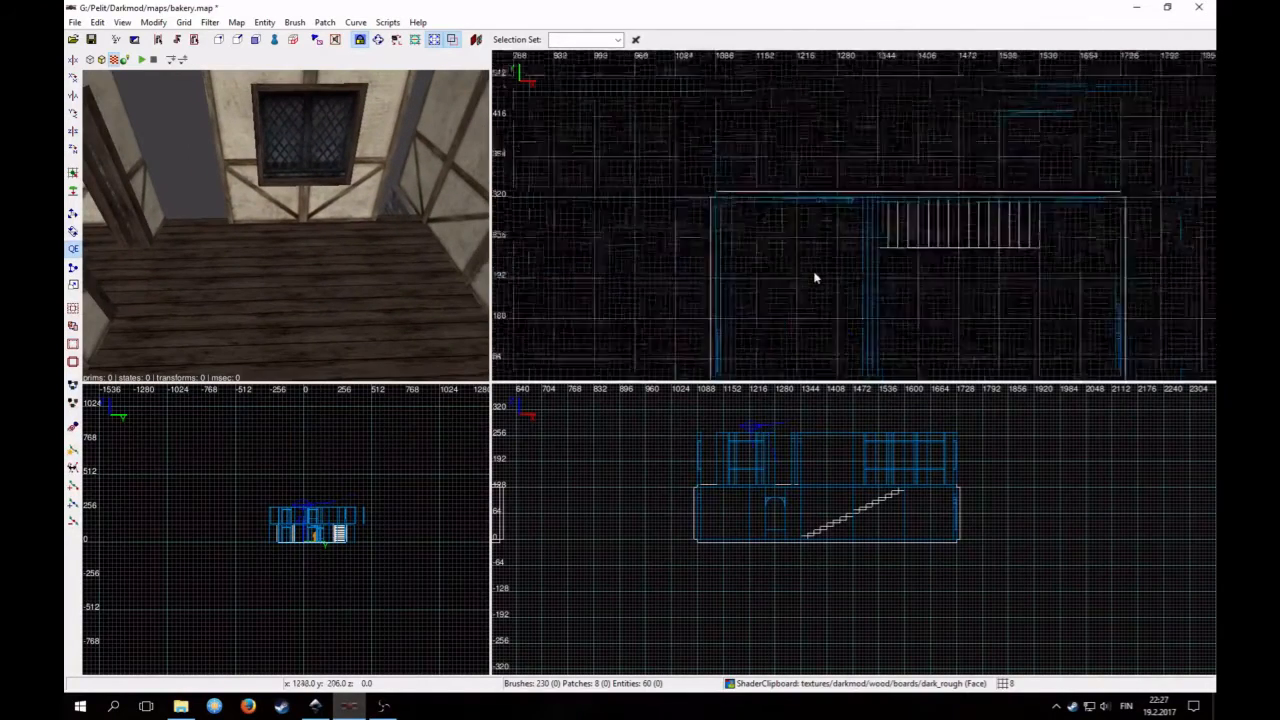
right_click_drag(814, 277, 854, 227)
scroll(651, 260, "up", 4)
right_click_drag(756, 211, 756, 263)
right_click(285, 223)
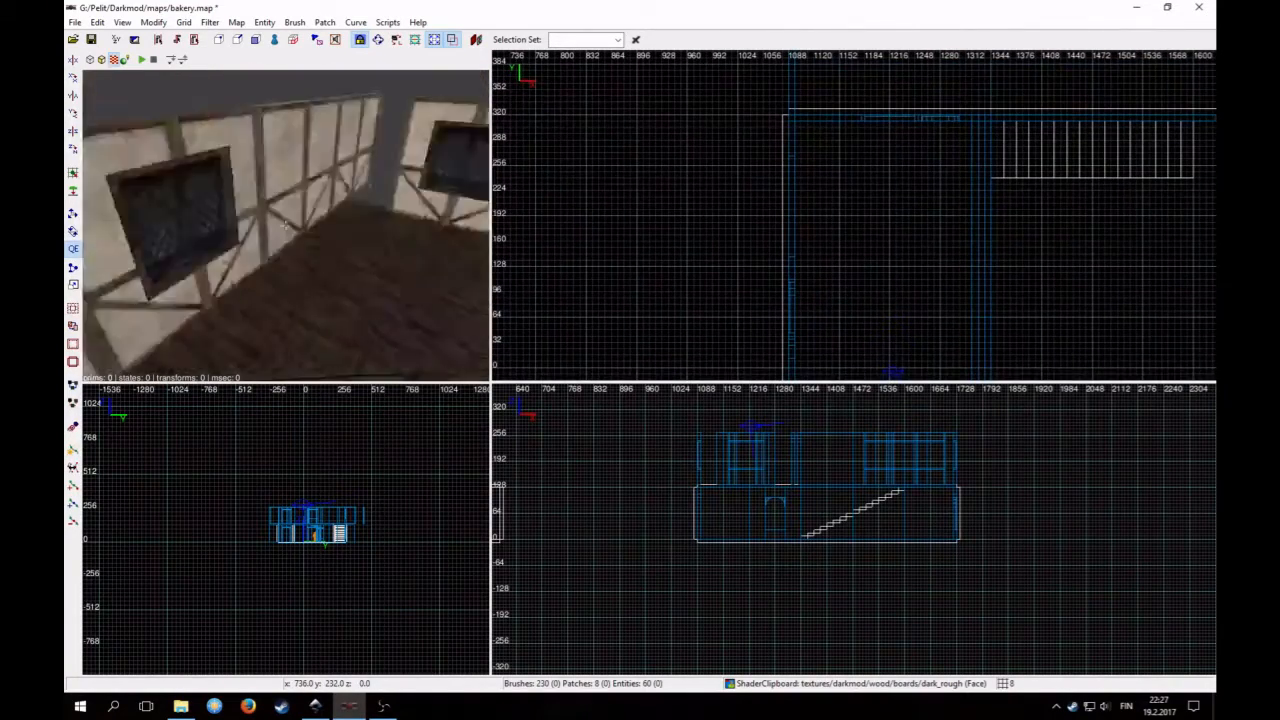
scroll(285, 225, "down", 3)
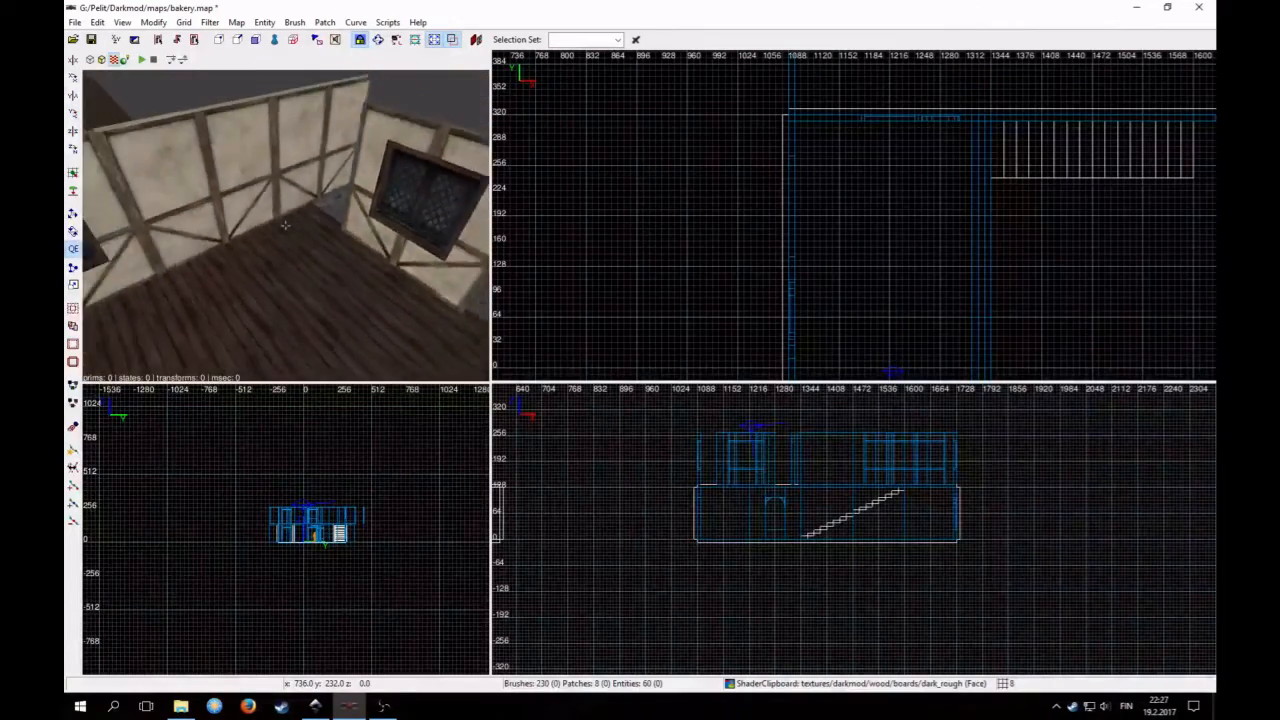
right_click(309, 220)
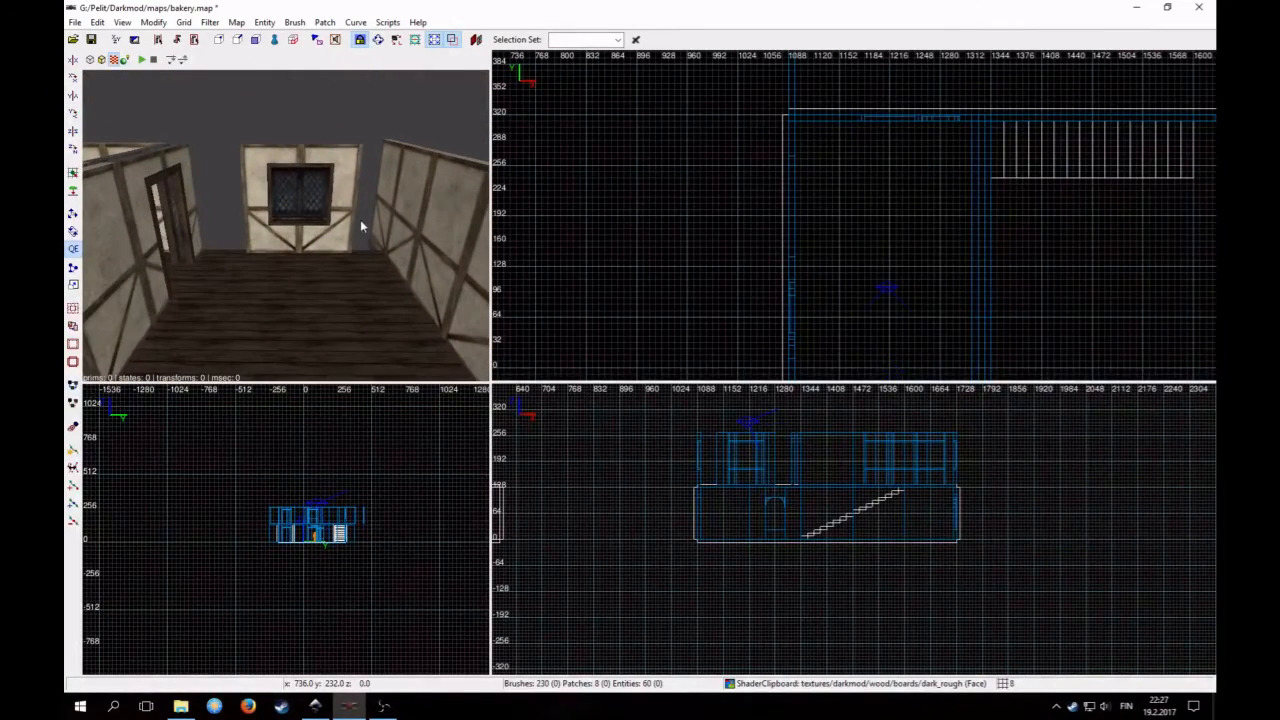
scroll(717, 266, "down", 3)
right_click_drag(743, 284, 724, 118)
Create a brush about 48 by 48 units in the room's southwest corner, as tall as the south wall's window module
left_click(312, 218, "shift")
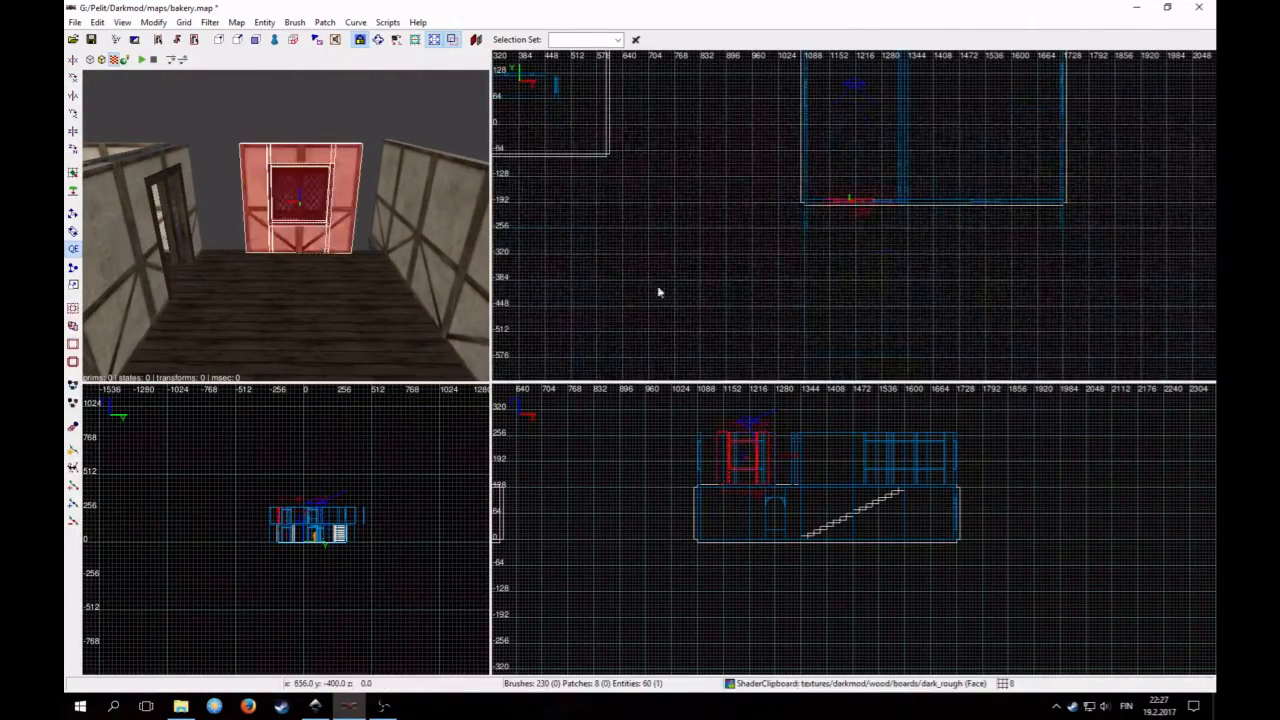
scroll(707, 290, "up", 4)
right_click_drag(705, 290, 747, 252)
scroll(718, 310, "up", 3)
key("Escape")
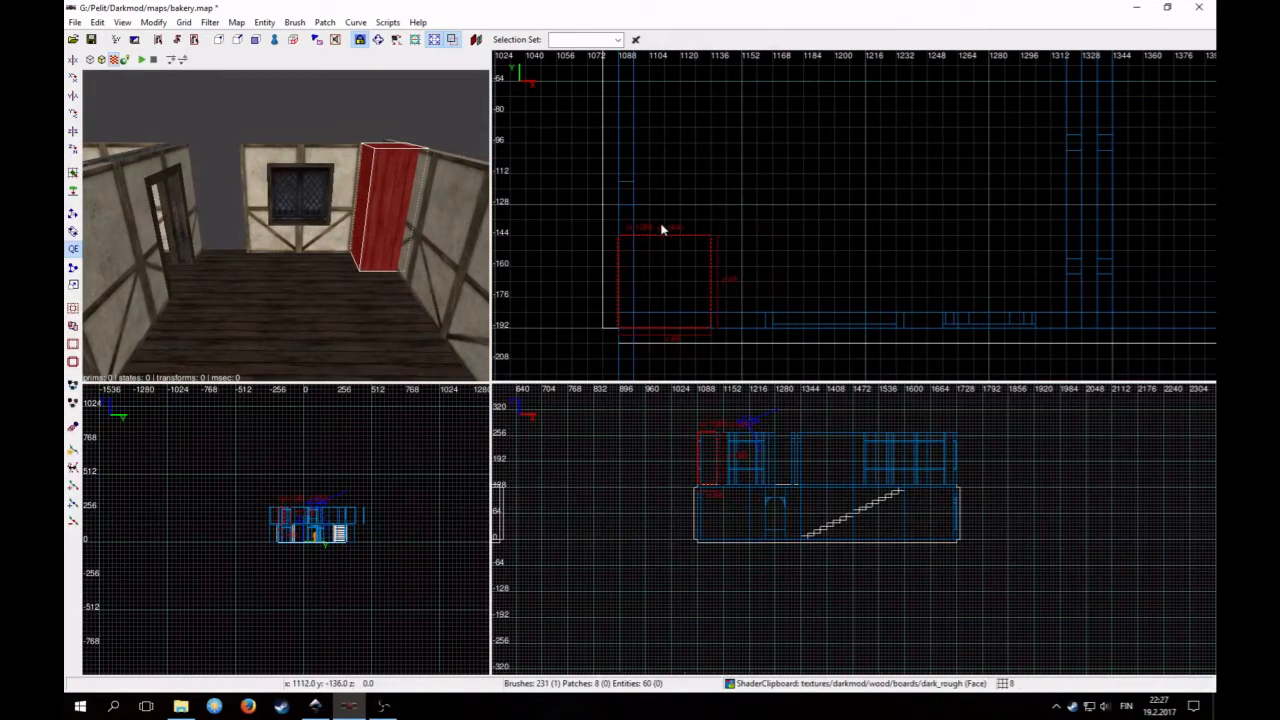
Shrink the southwest corner brush to about 40 by 40 units, with its west side flush against the west wall's inner face
right_click(405, 236)
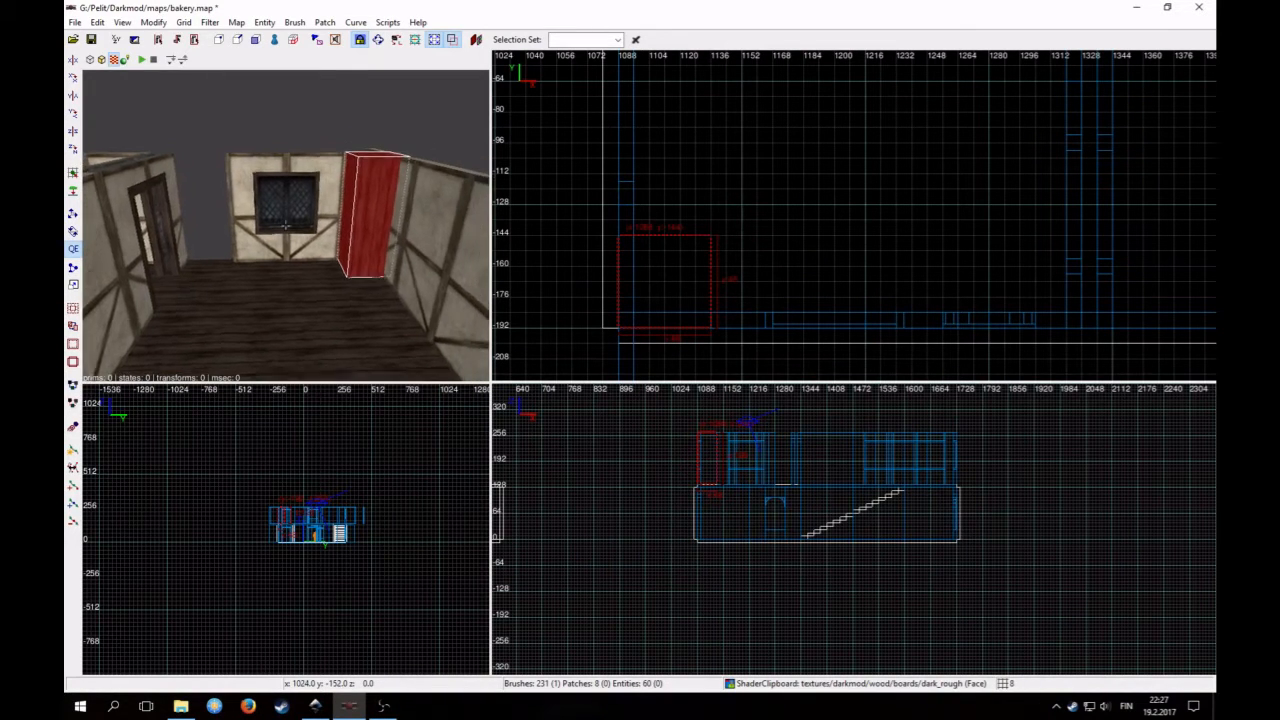
key("Up")
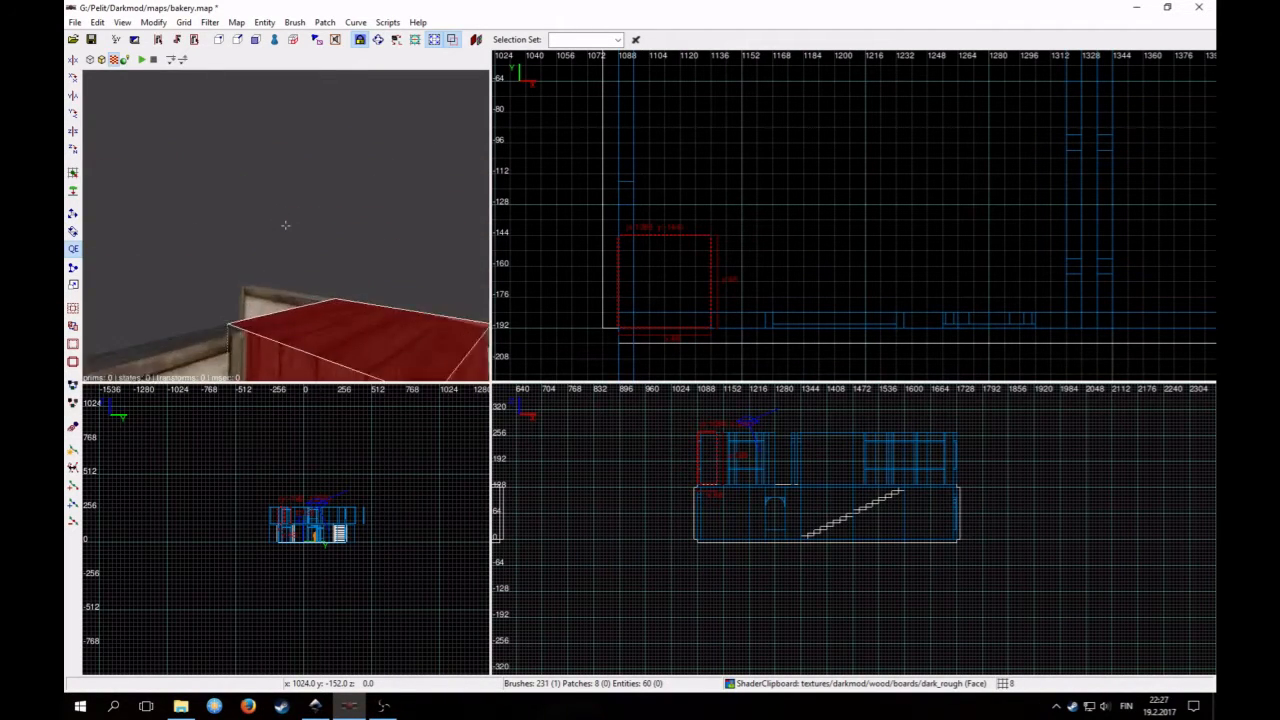
key("Down")
right_click(195, 204)
key("Escape")
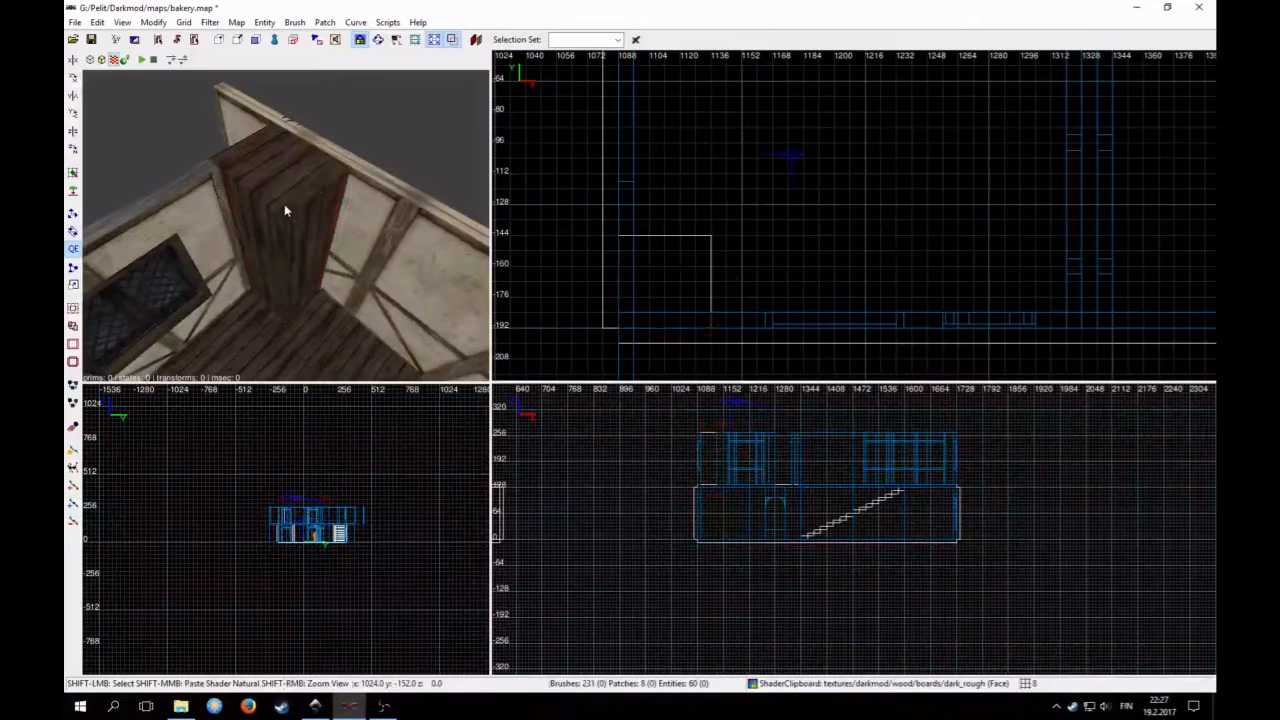
left_click(284, 206, "shift")
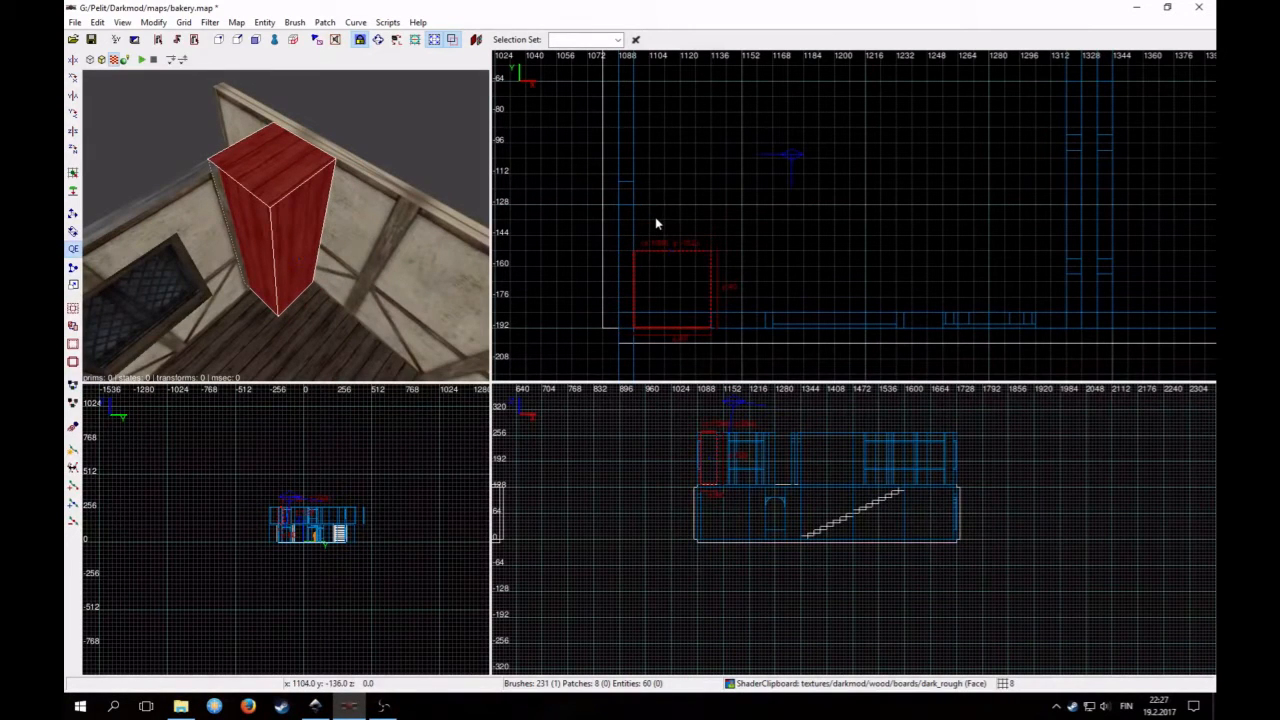
left_click(188, 200, "shift")
left_click(357, 197, "shift")
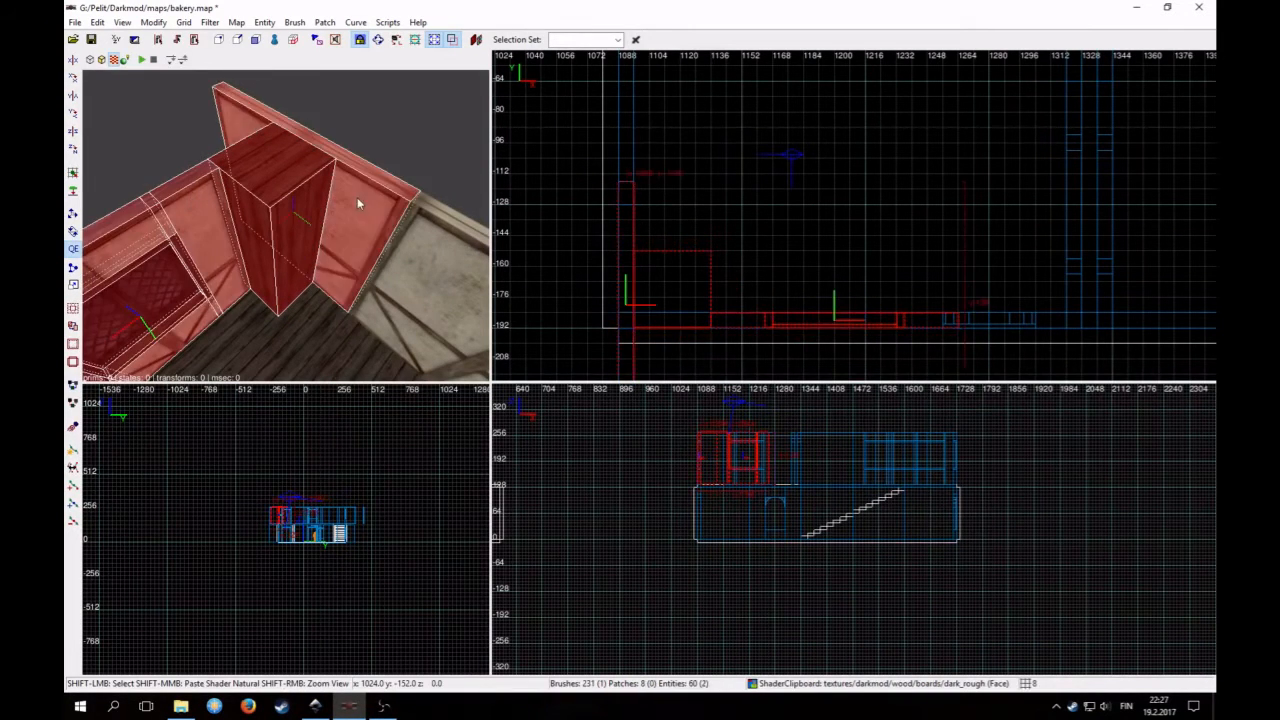
key("Escape")
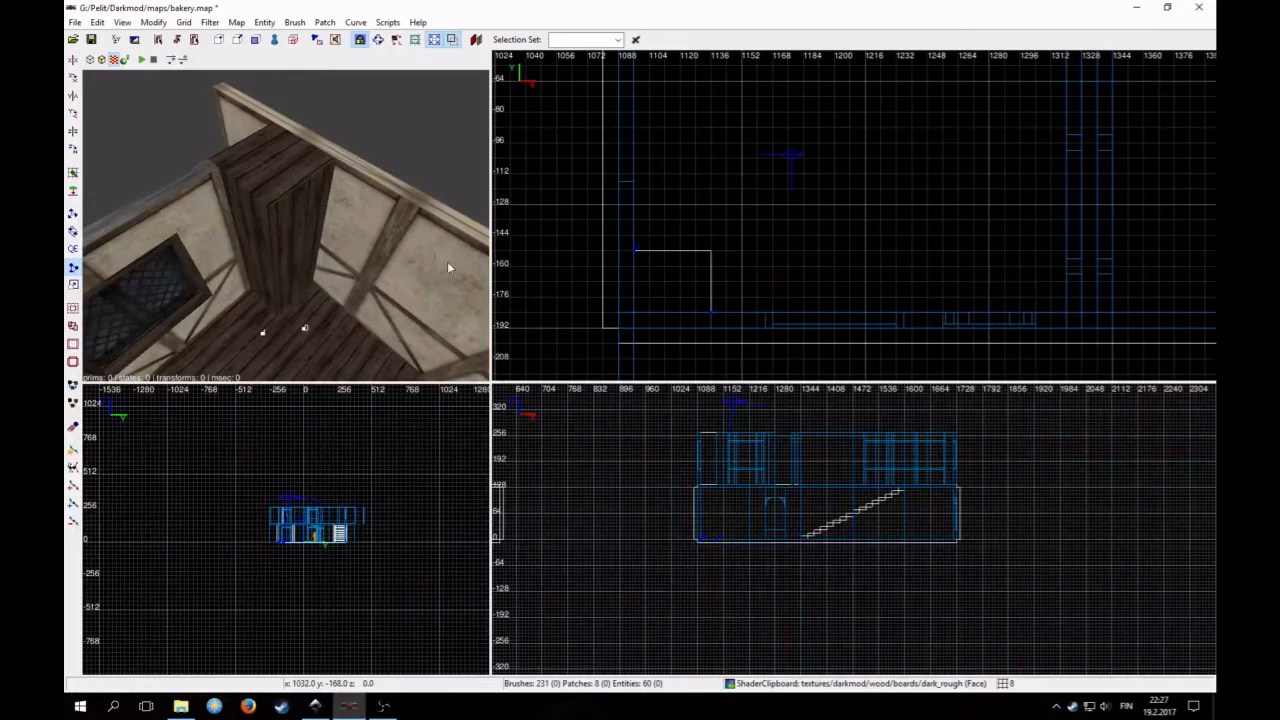
Split the southwest corner brush diagonally with the clipper and delete its room-facing half
left_click(272, 220, "shift")
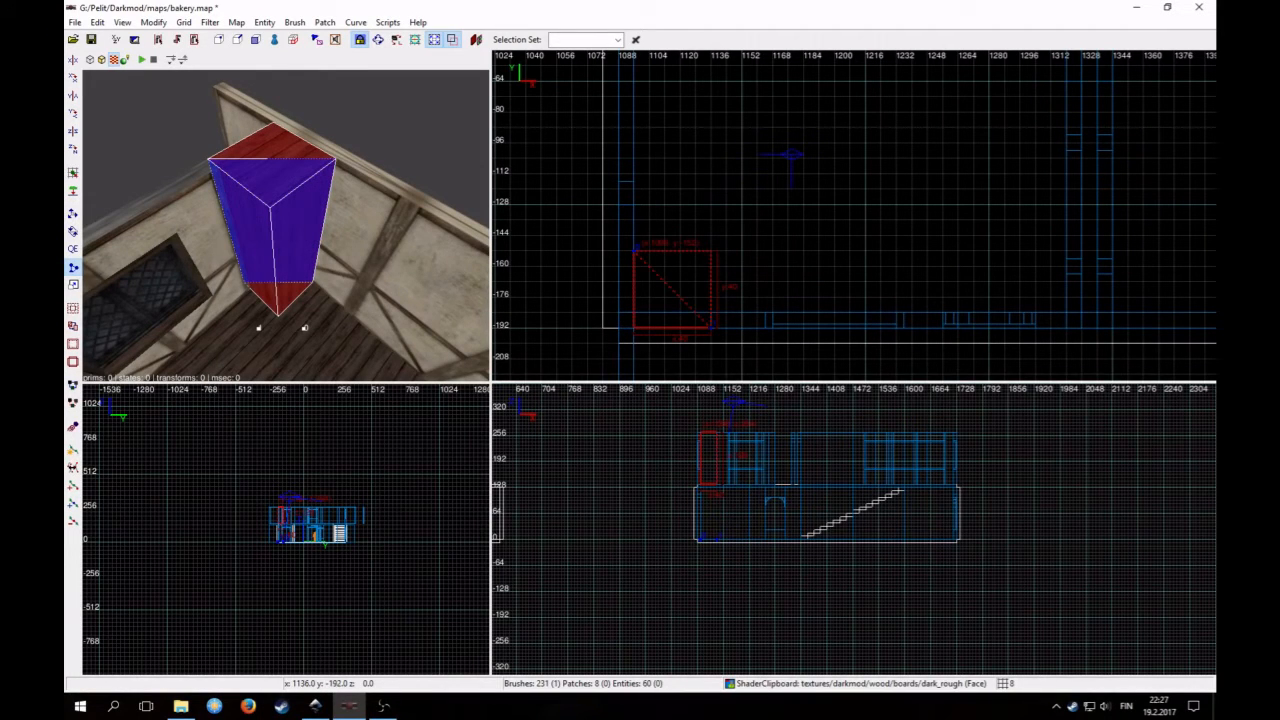
key("shift+Return")
key("Escape")
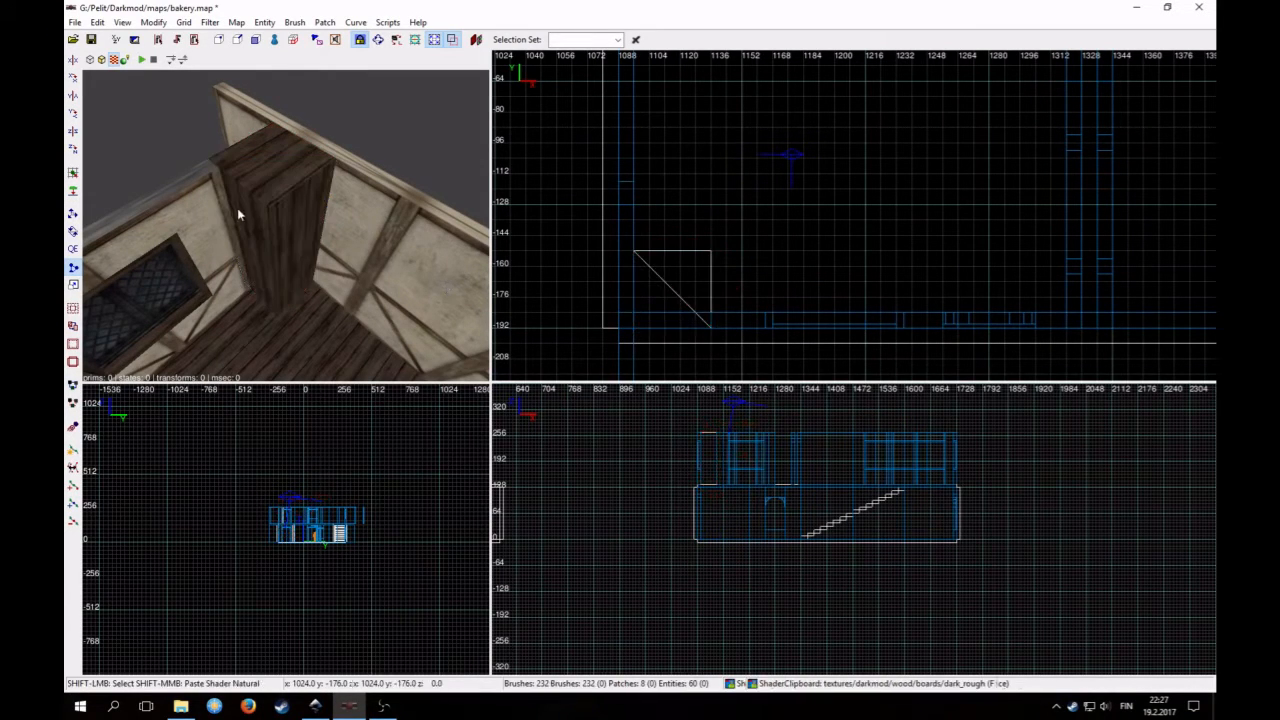
left_click(256, 233, "shift")
key("BackSpace")
right_click(287, 239)
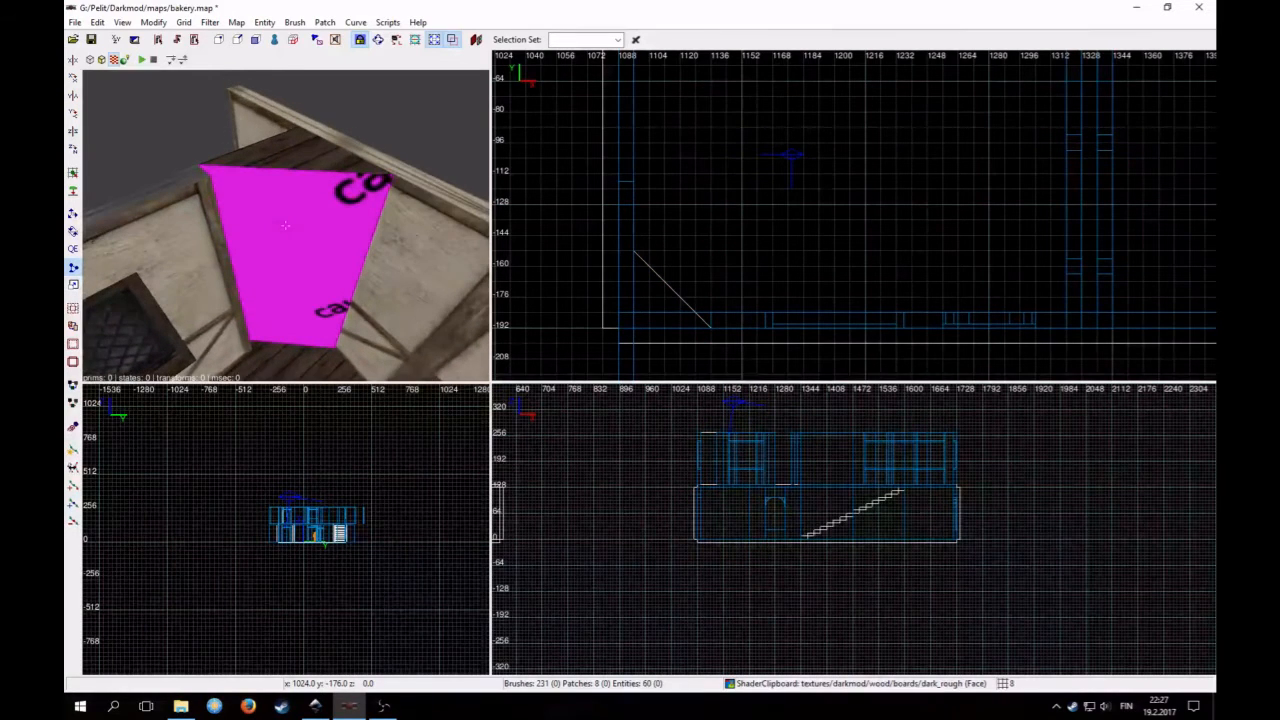
Move the triangular corner brush 8 units north so it sits flush against the south wall's inner face
left_click(281, 246, "shift")
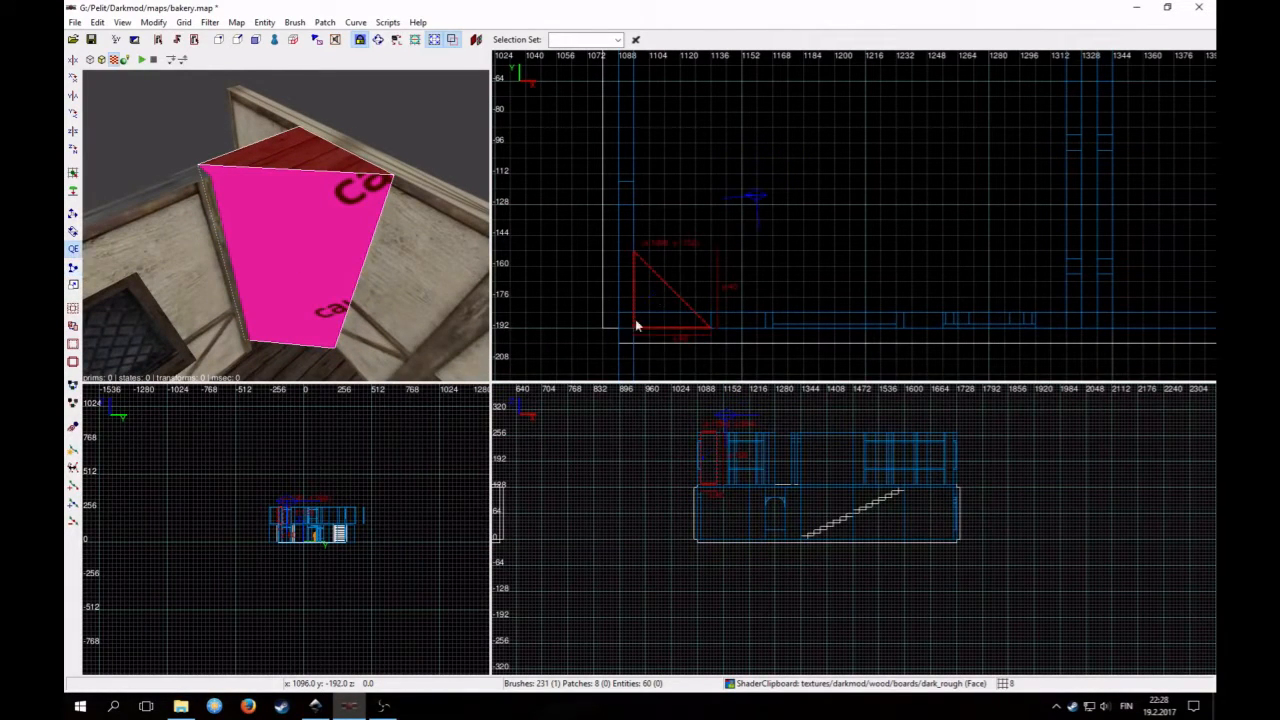
left_click_drag(636, 324, 645, 296)
key("Escape")
right_click(390, 275)
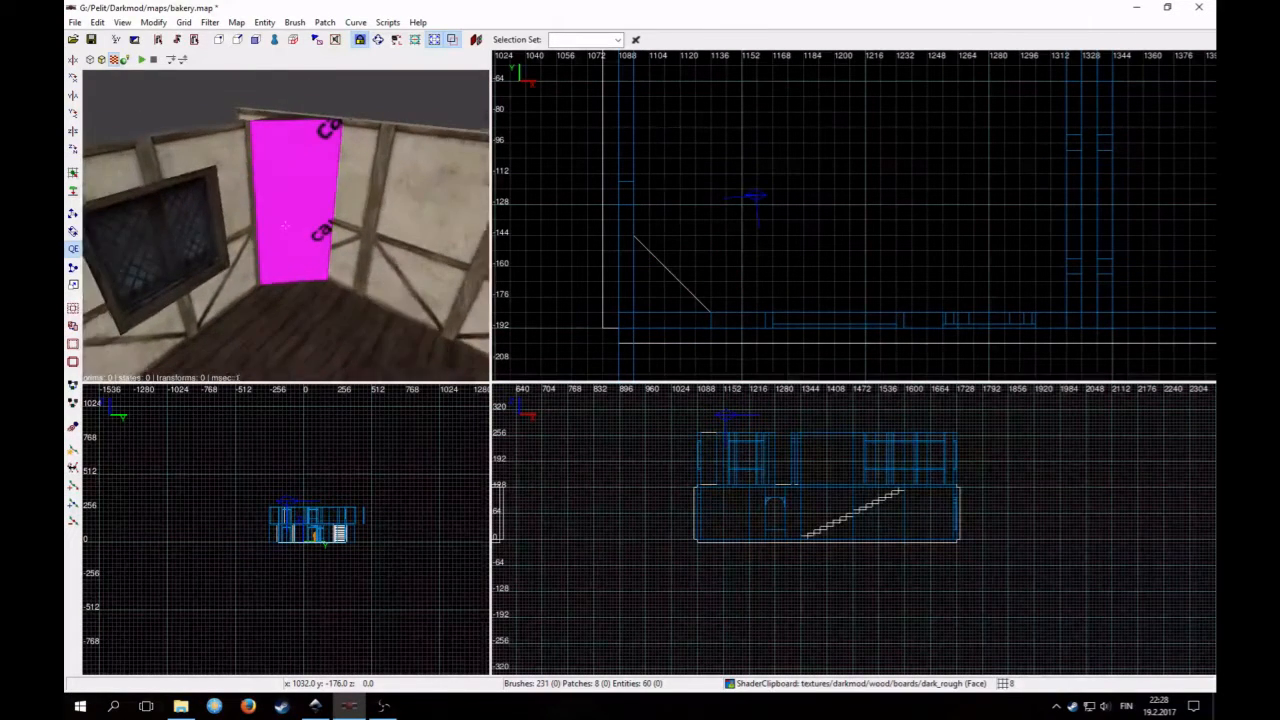
right_click(323, 306)
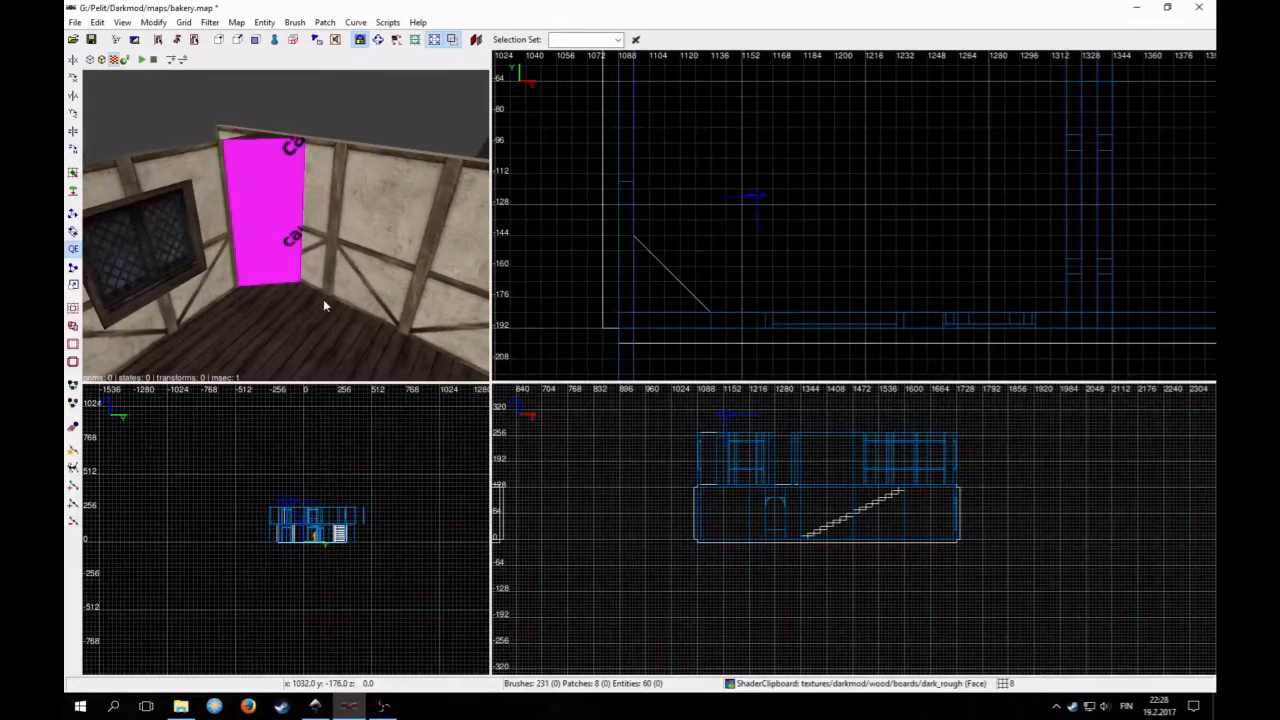
Stretch the triangular brush's northern edge 24 units north along the west wall, using edge editing
left_click(322, 214, "shift")
right_click(322, 214)
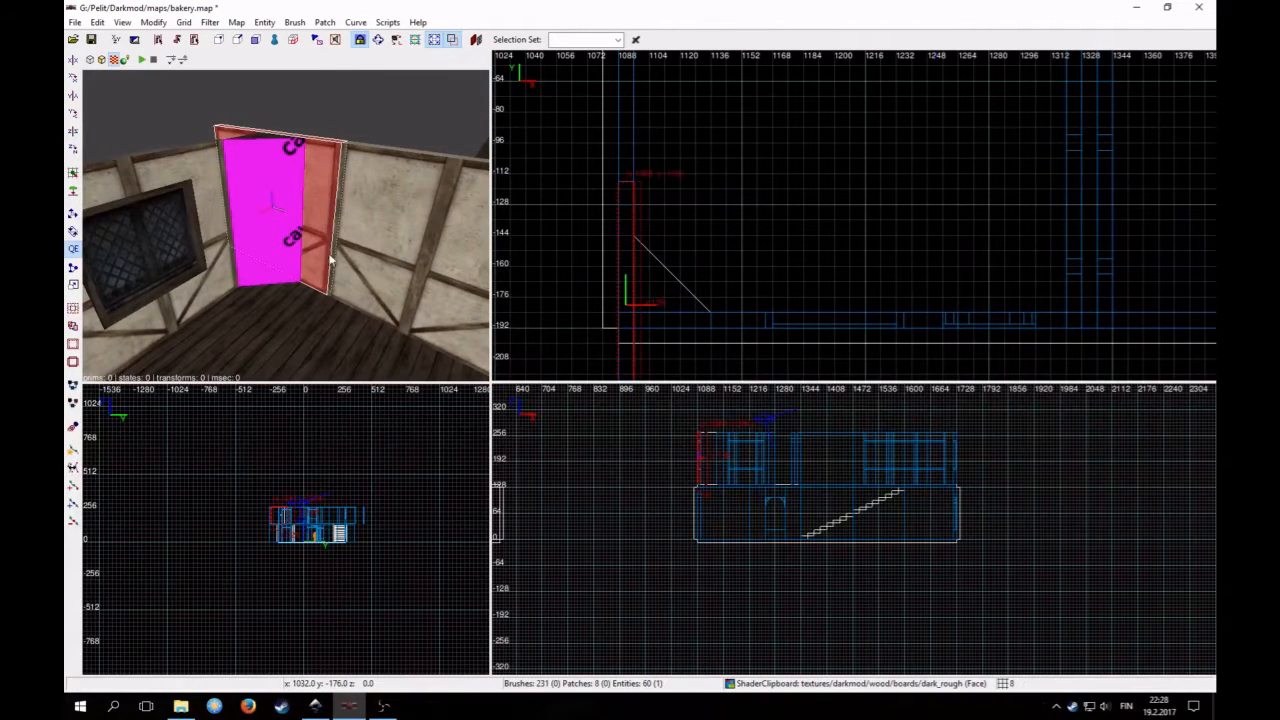
key("Escape")
right_click(285, 226)
left_click(245, 219, "shift")
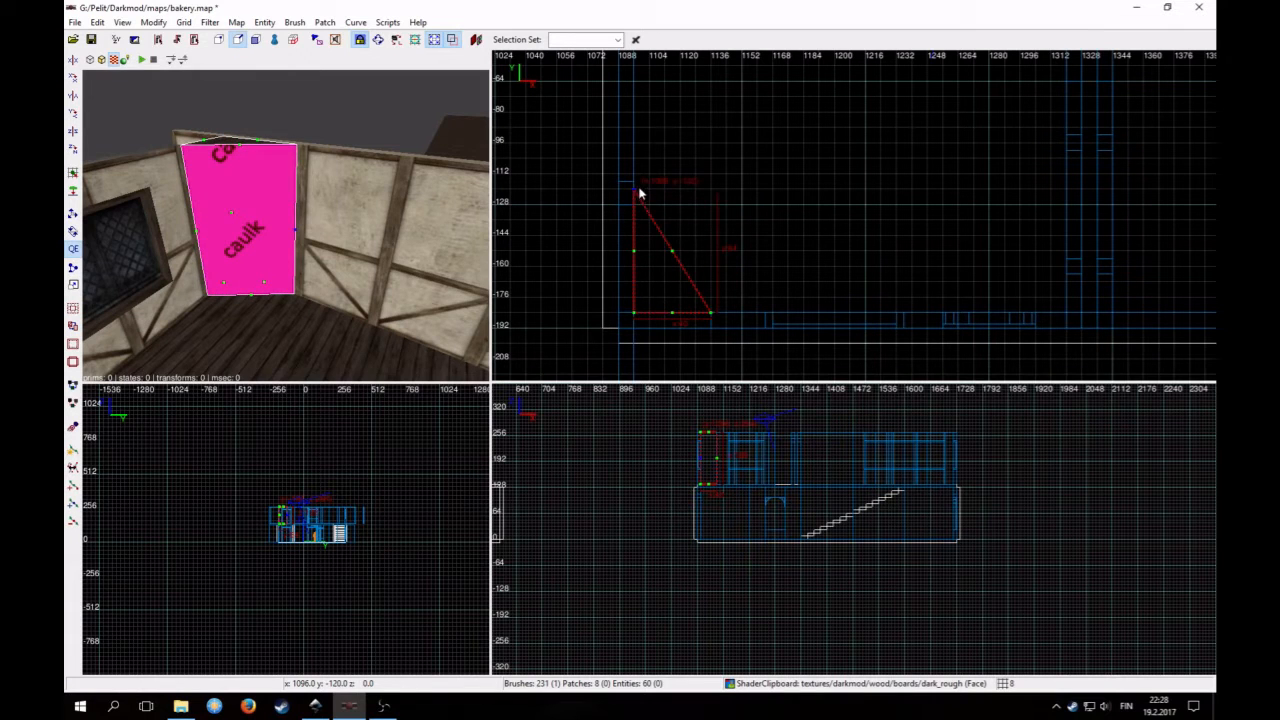
Copy the plaster/framed_03 shader from the west wall's plain module and paste it onto the corner brush's diagonal face
left_click(342, 243, "shift")
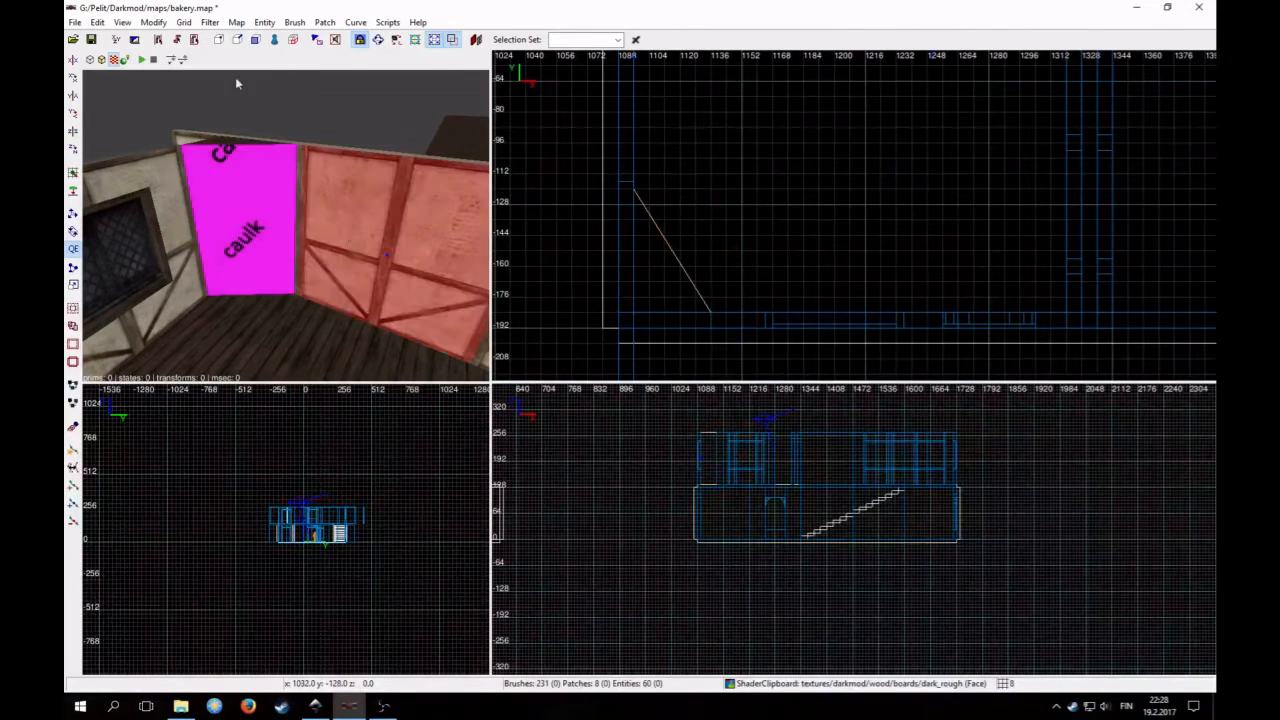
left_click(96, 22)
left_click(148, 243)
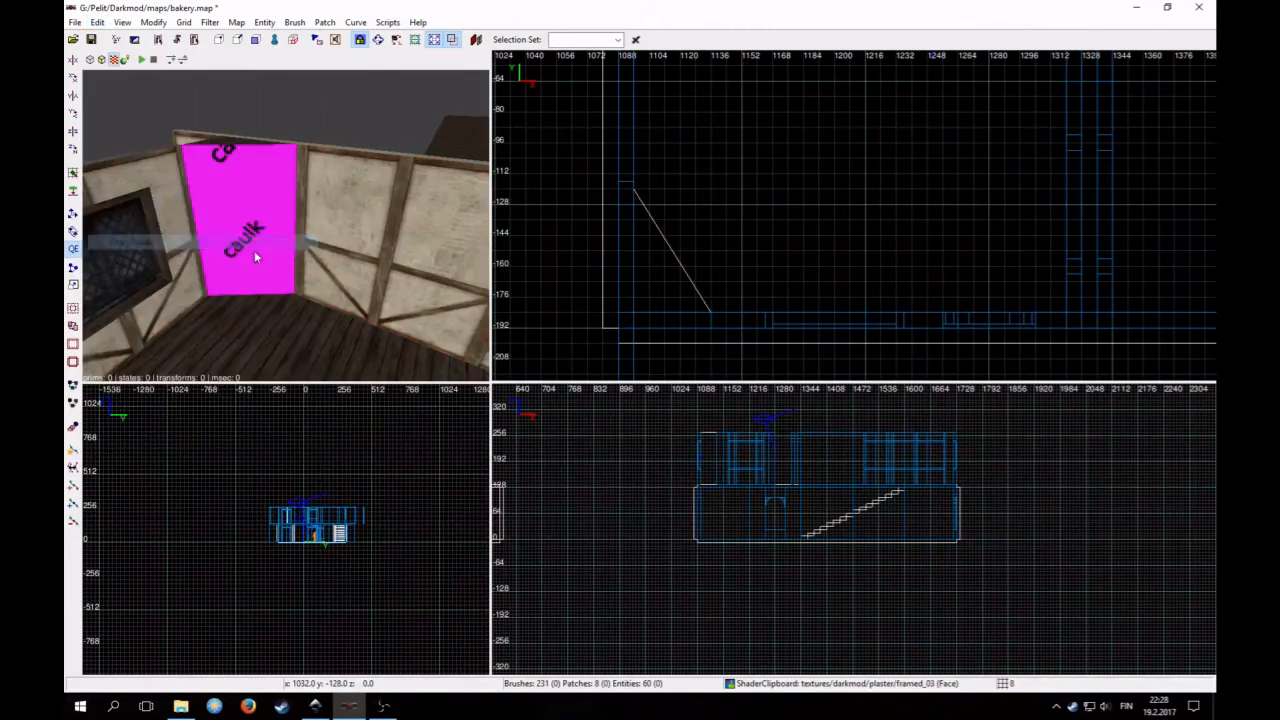
left_click(99, 23)
left_click(150, 260)
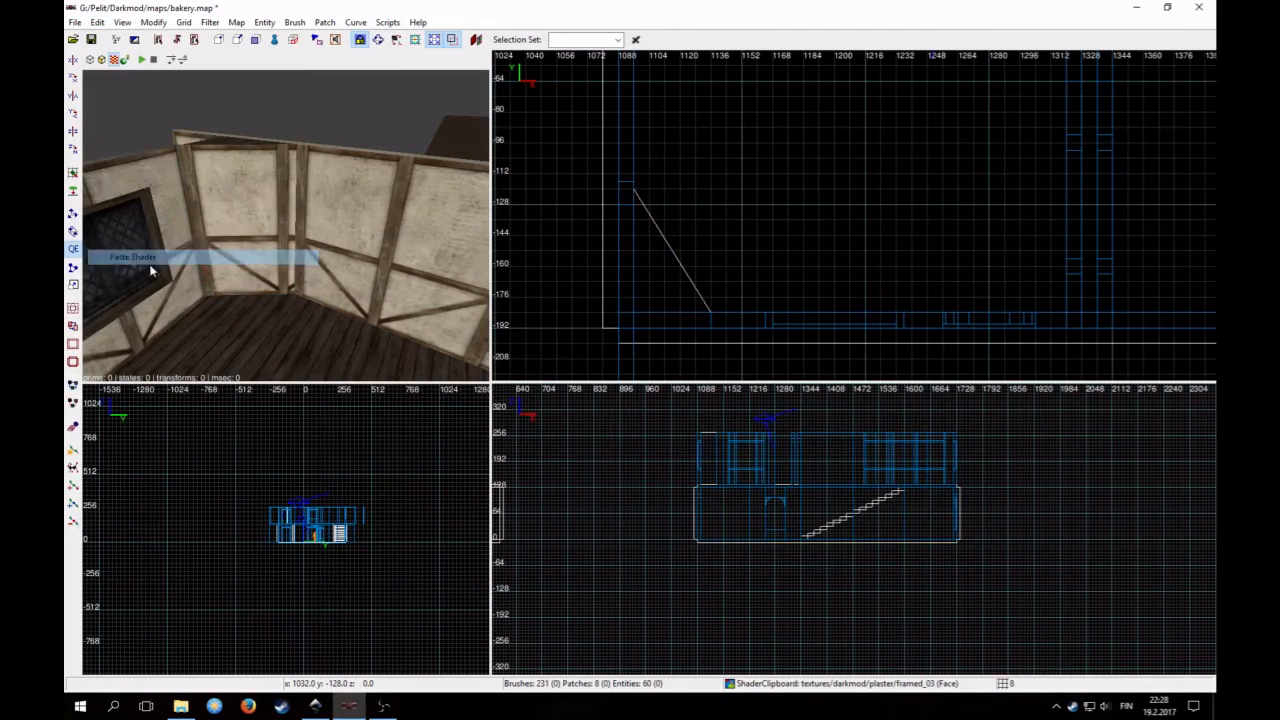
Select the southwest corner brush's diagonal face and open its surface properties
right_click(247, 281)
right_click(247, 281)
left_click(271, 267, "ctrl+shift")
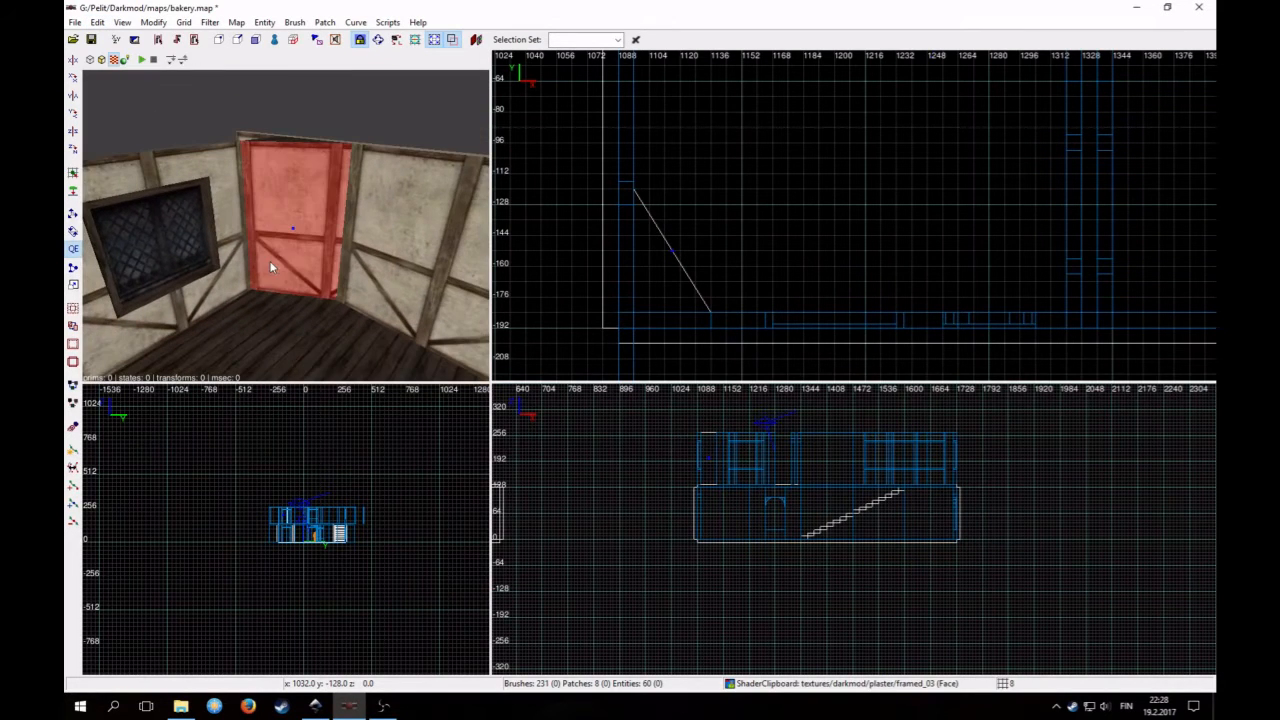
key("s")
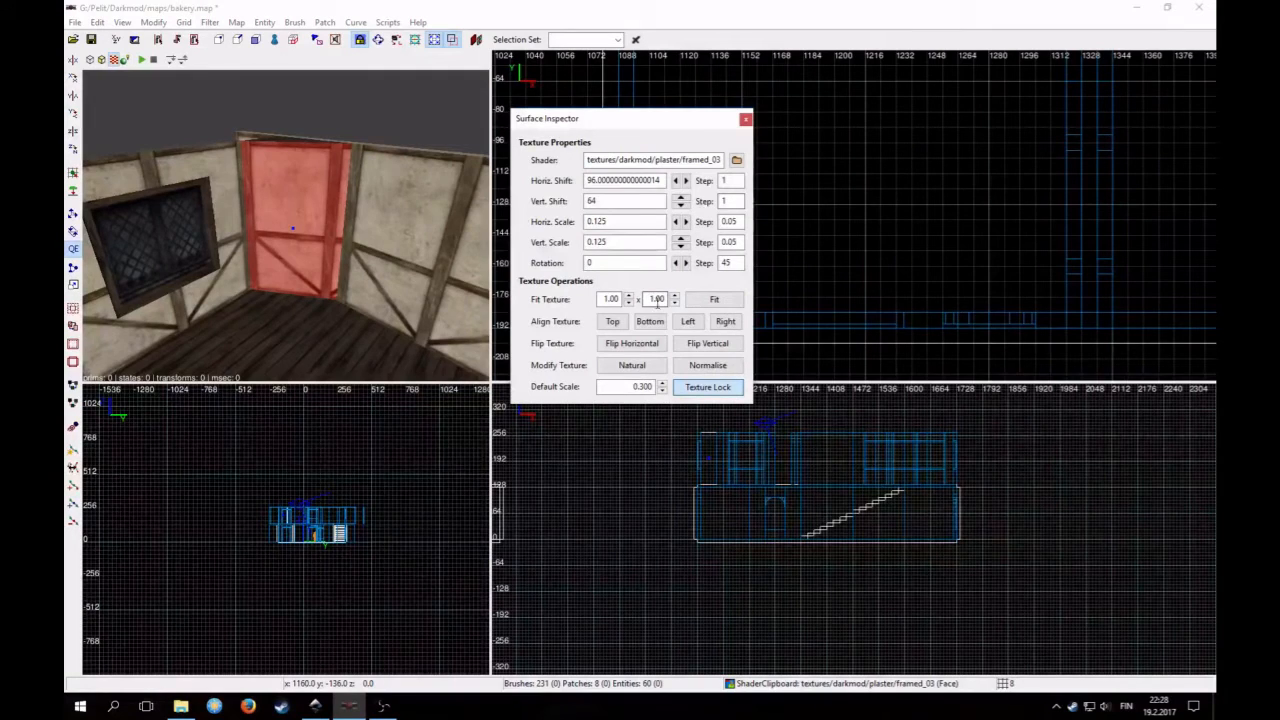
Examine how the framed plaster texture on the diagonal face meets the beams of the neighbouring walls and the floor
right_click(395, 222)
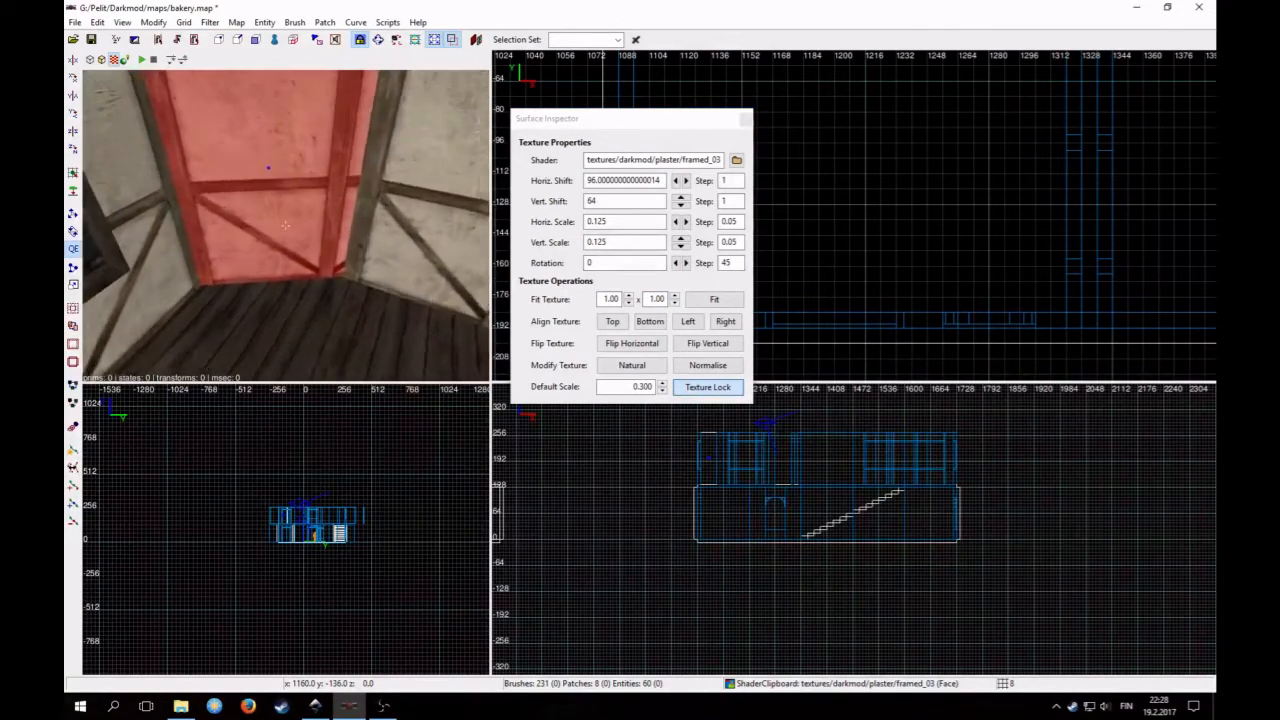
key("Up")
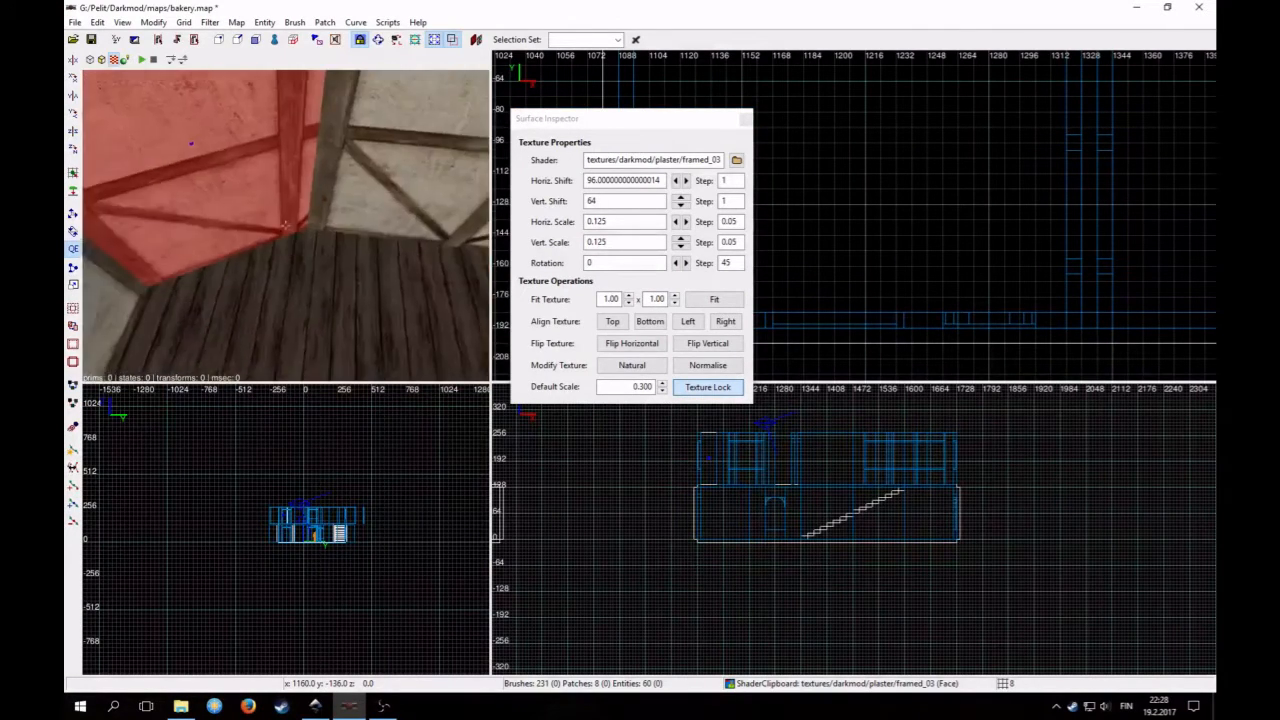
key("Down")
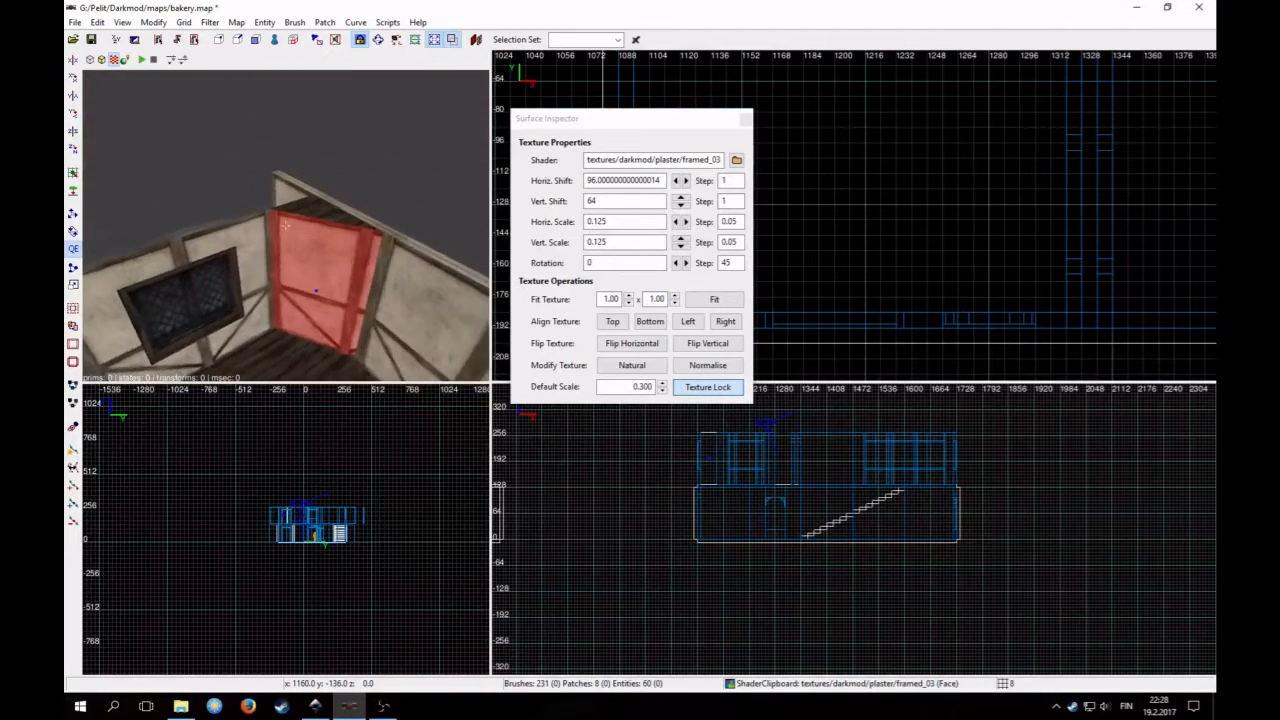
key("Up")
key("Down")
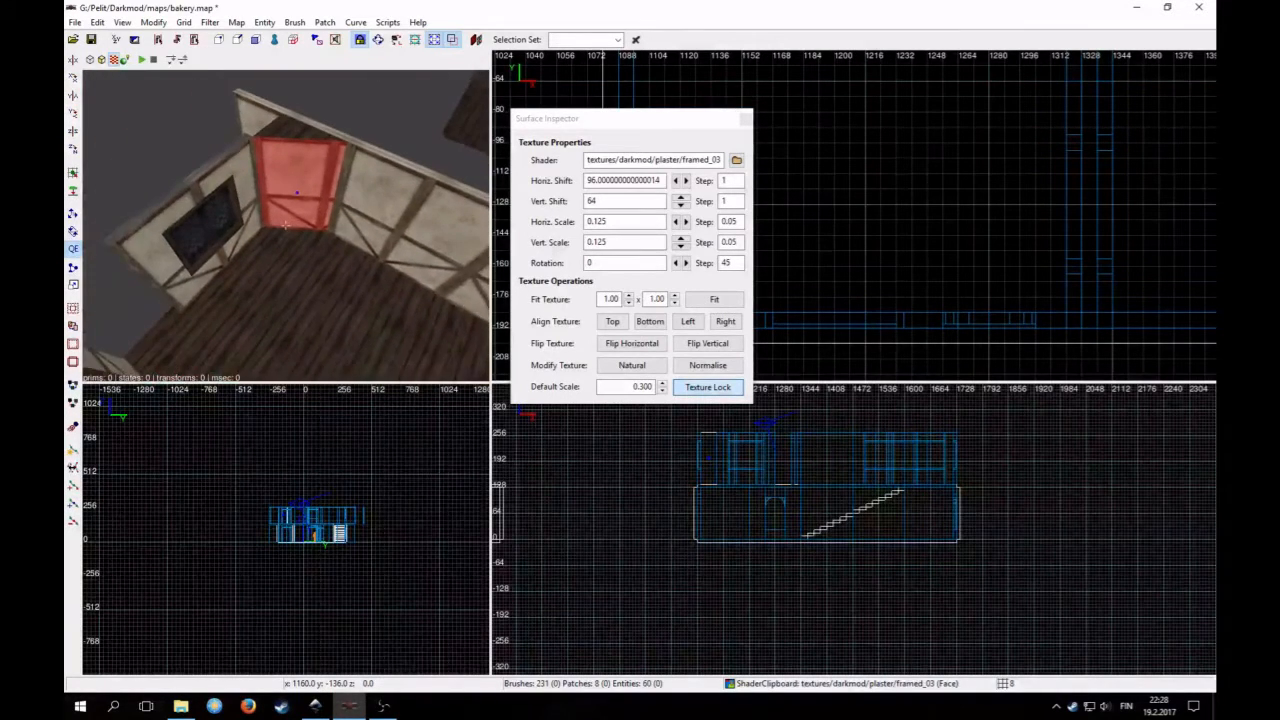
key("Up")
key("Up")
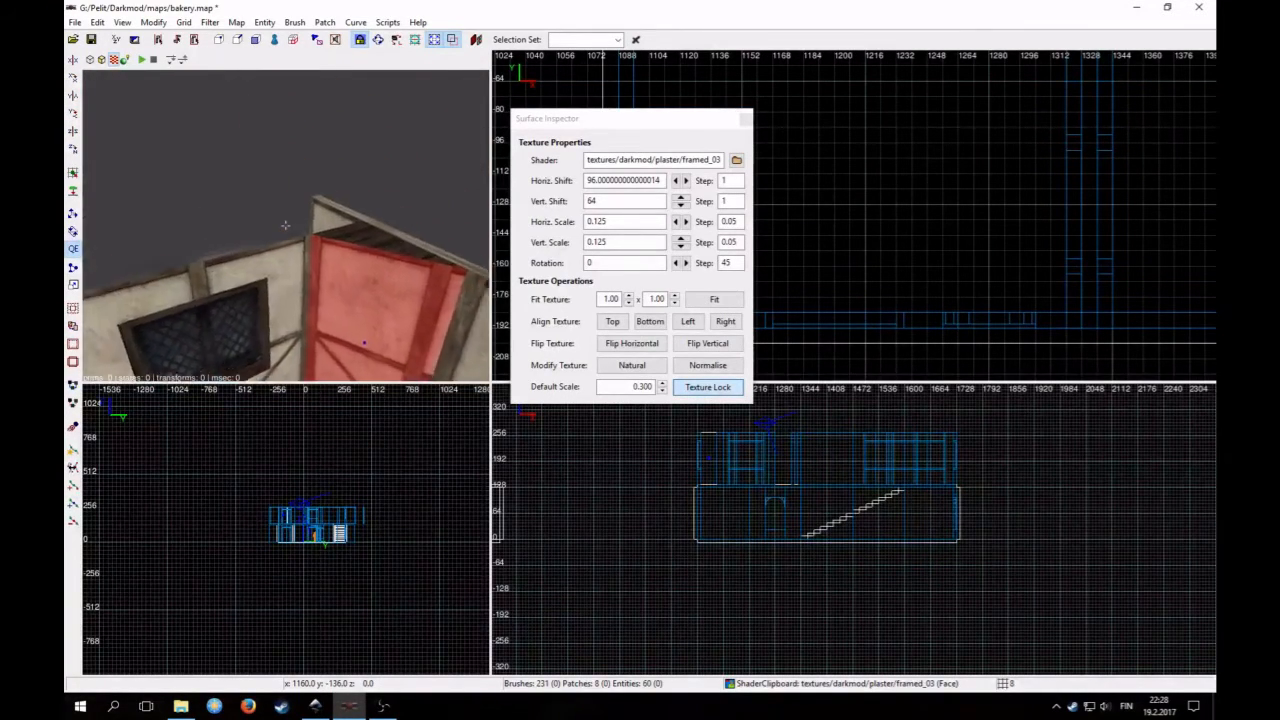
key("Up")
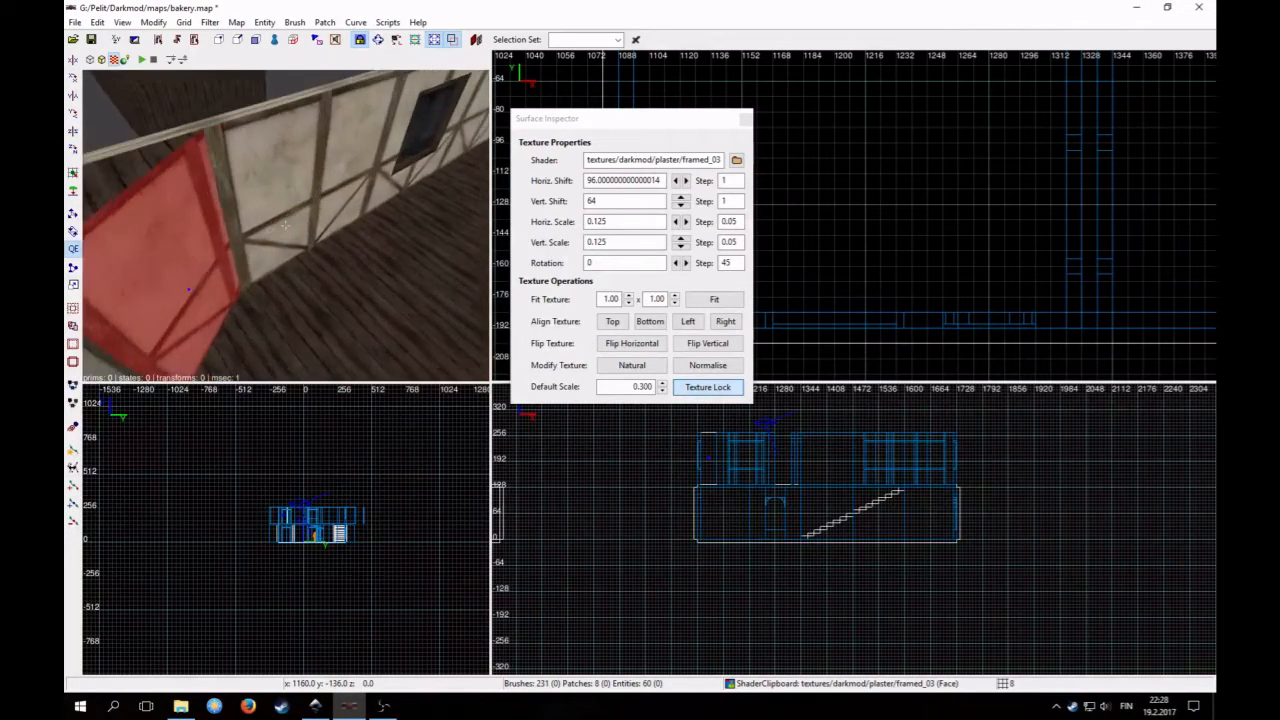
key("Up")
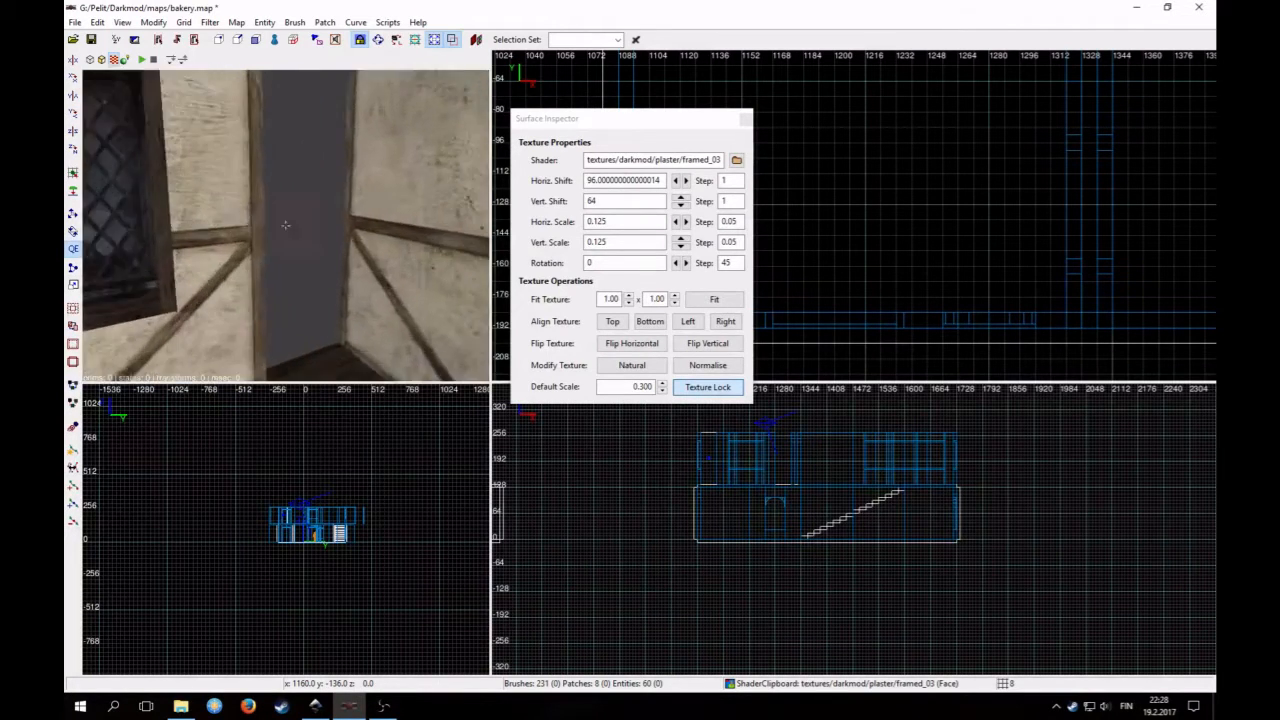
key("Up")
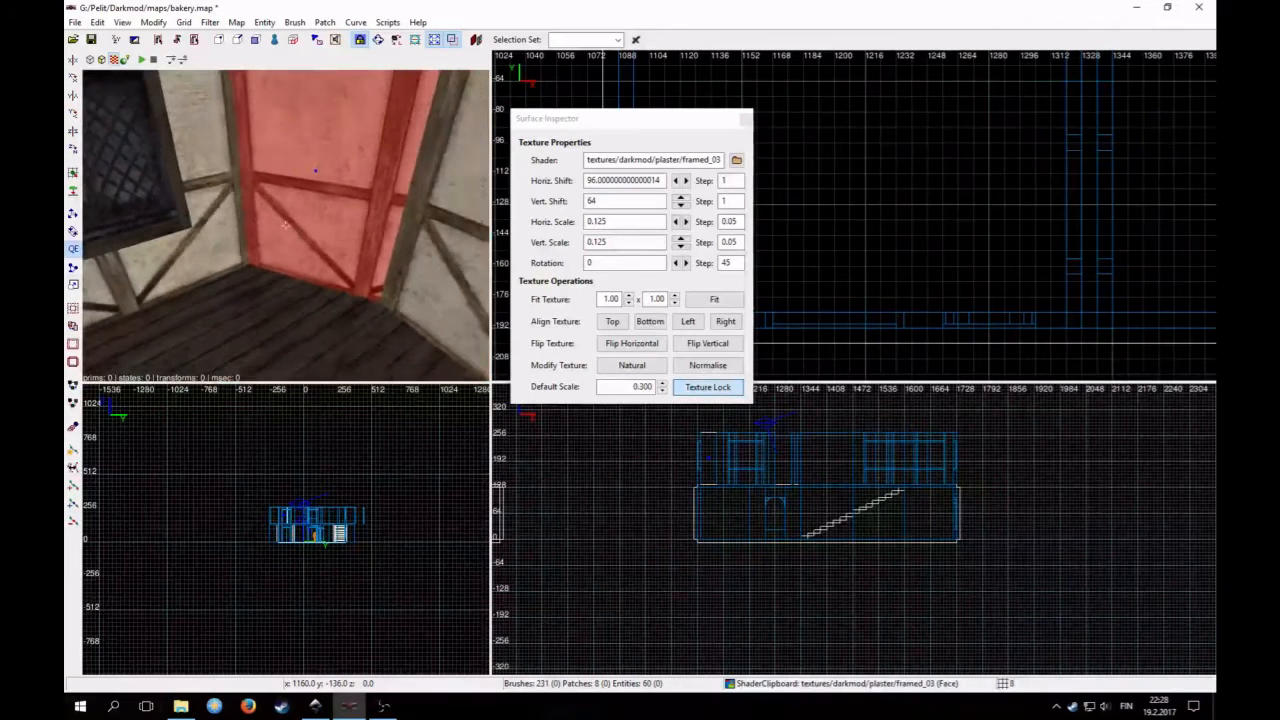
right_click(322, 248)
right_click(307, 265)
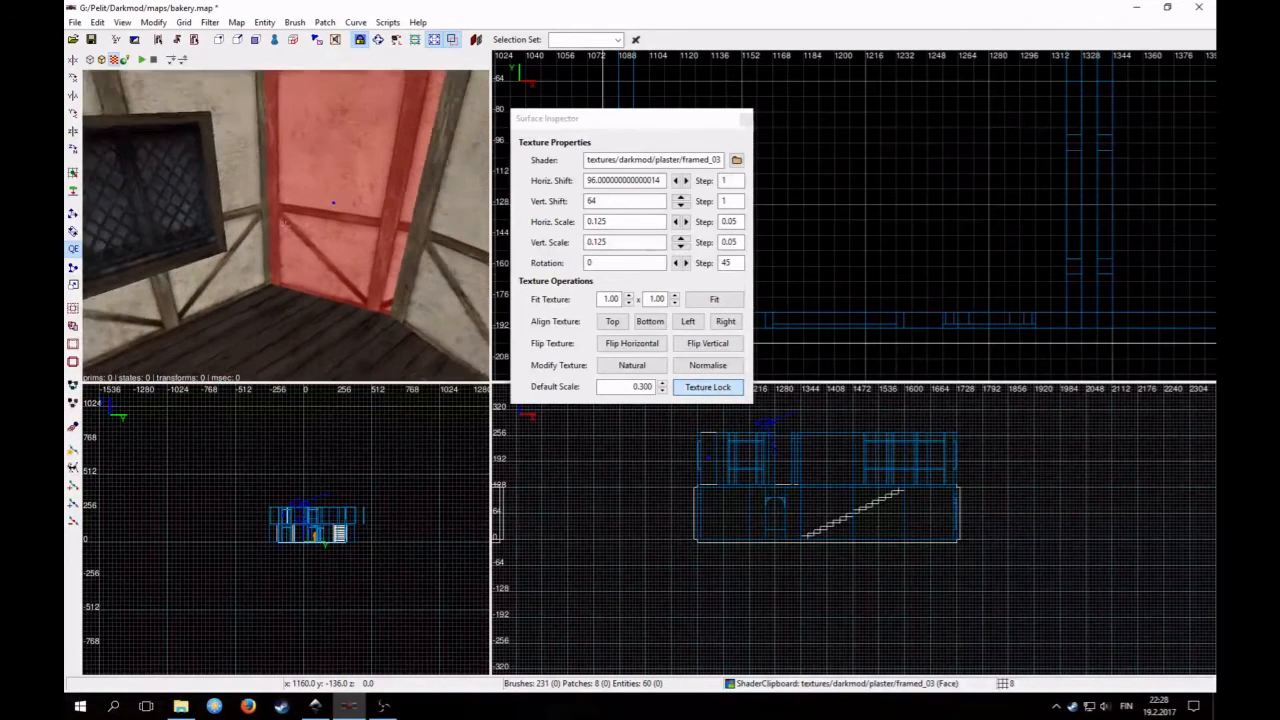
Fit the texture to the diagonal face at 0.5 x 1.00 repeats and close the surface properties
right_click(309, 260)
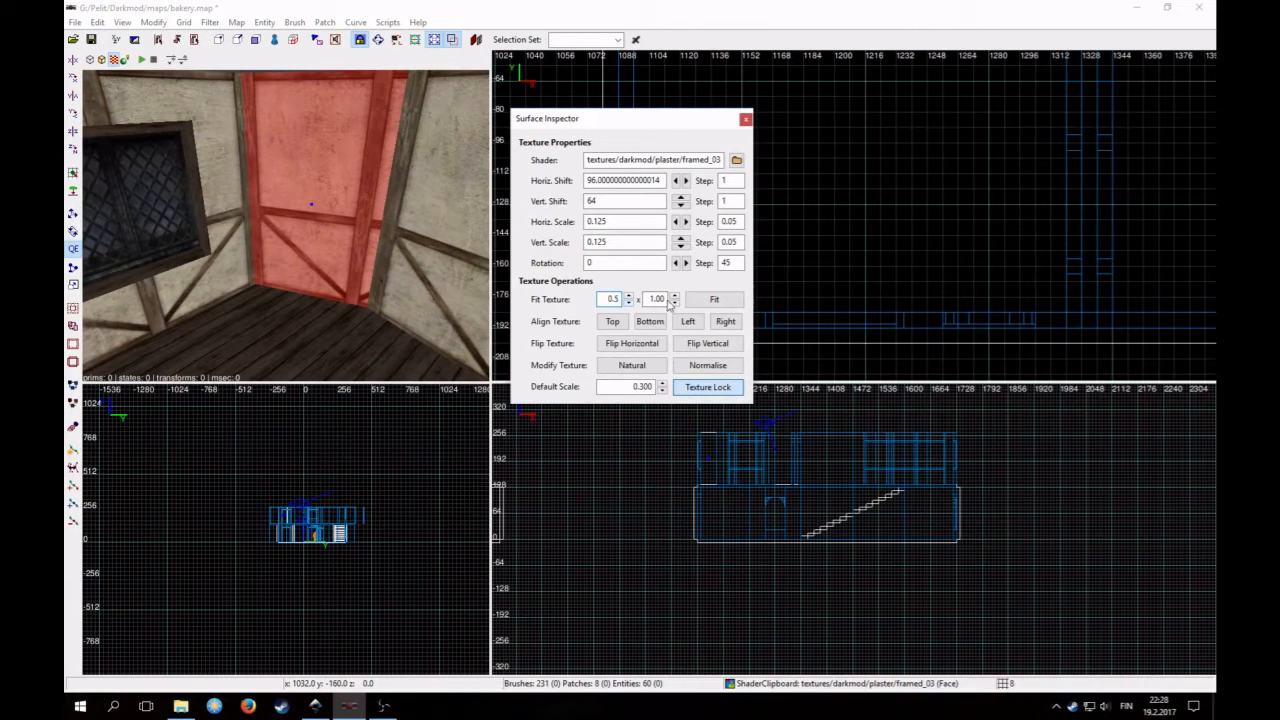
left_click(707, 300)
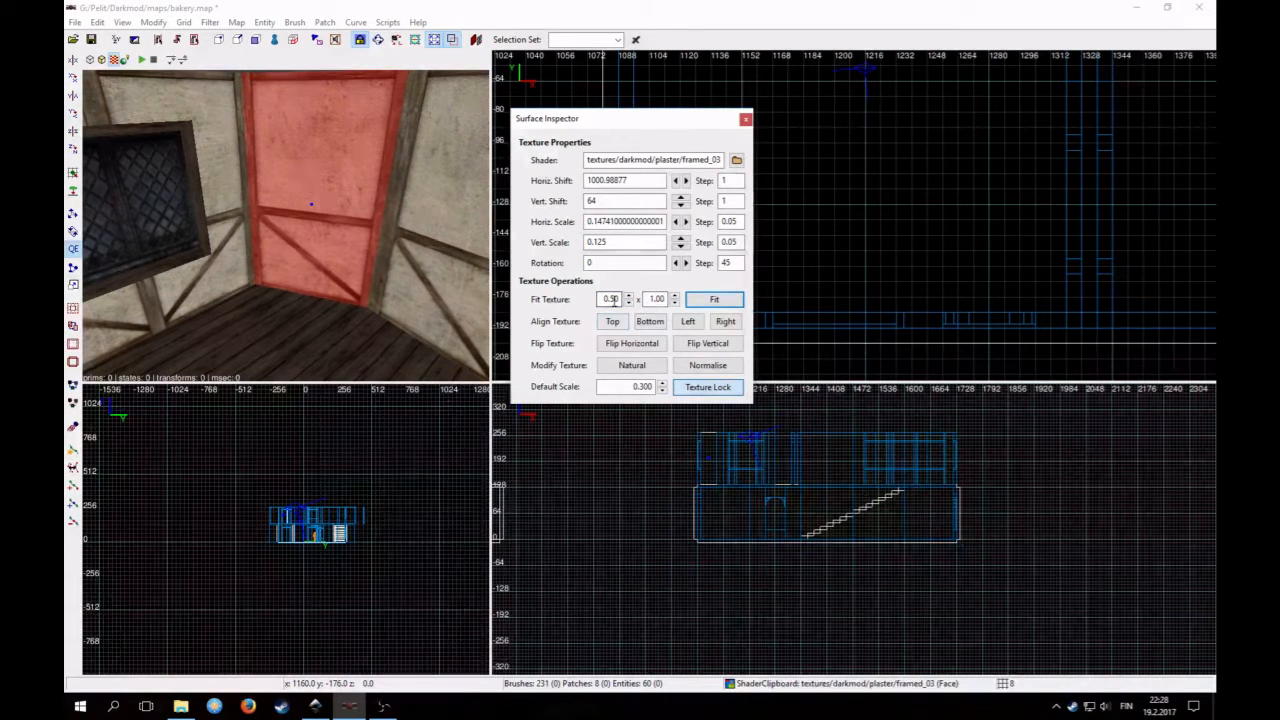
key("Escape")
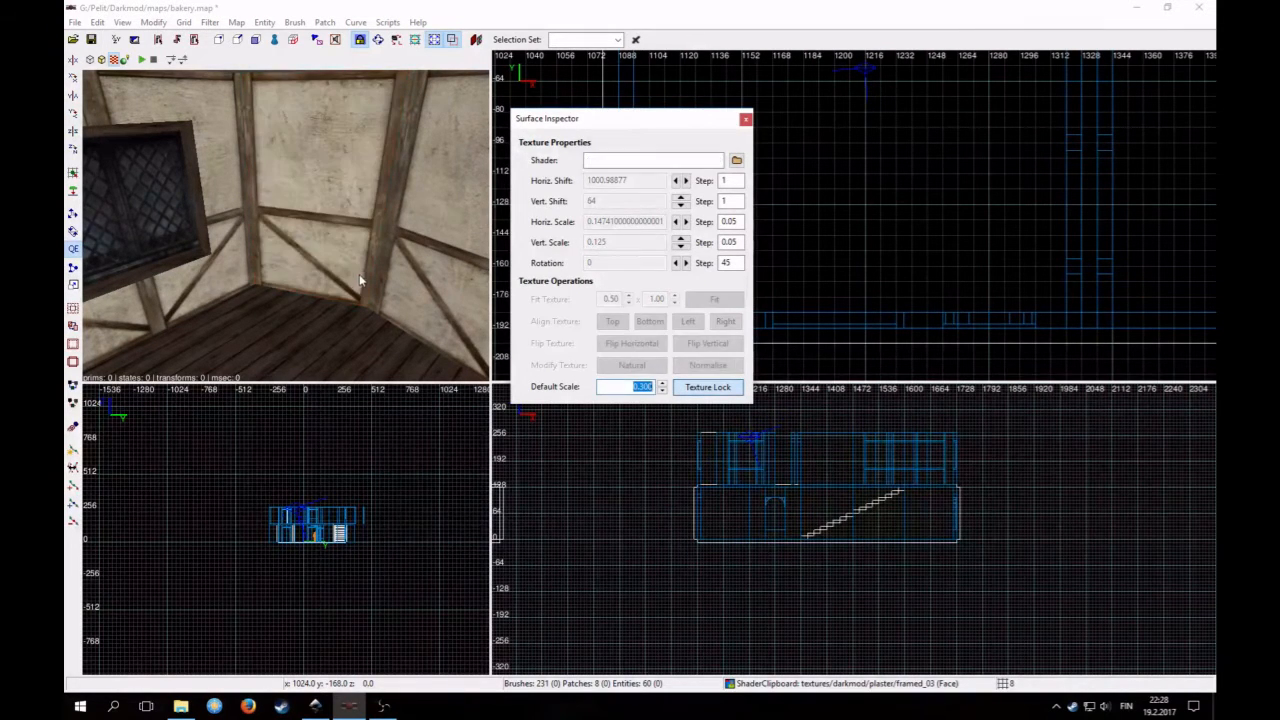
left_click(745, 119)
Convert the whole triangular corner brush to a func_static entity
right_click(246, 255)
right_click(246, 255)
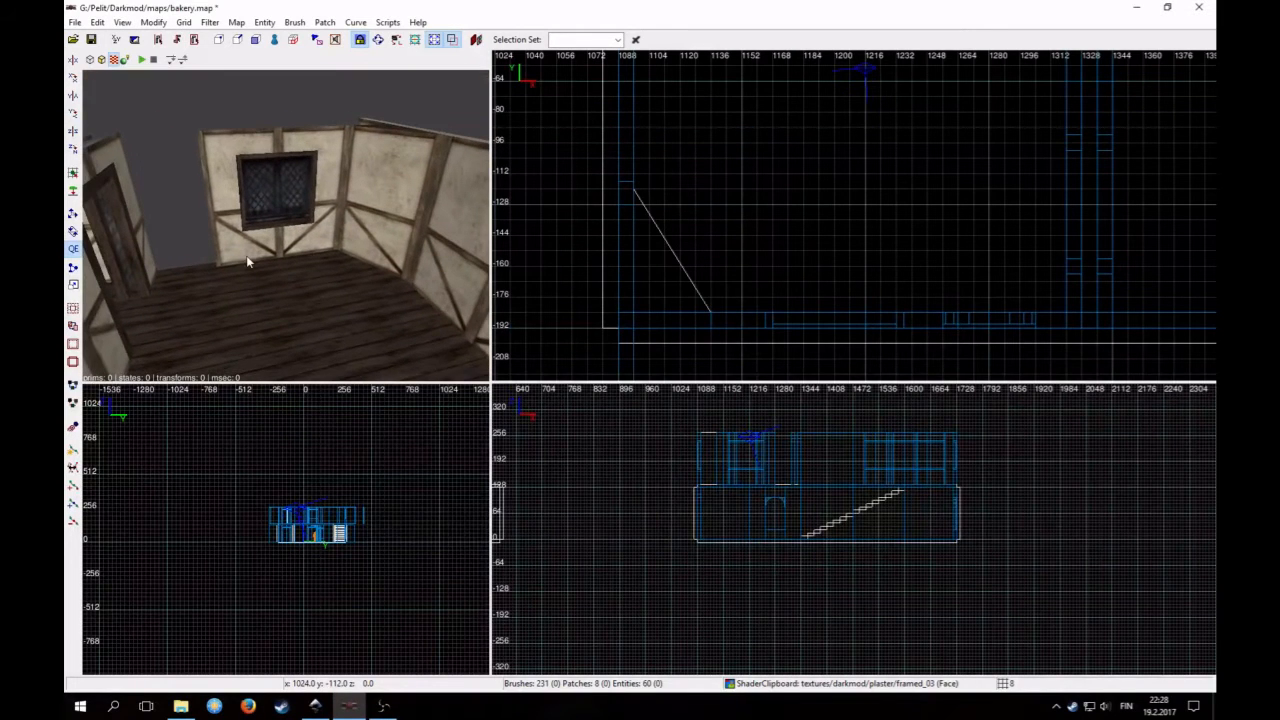
left_click(373, 218, "shift")
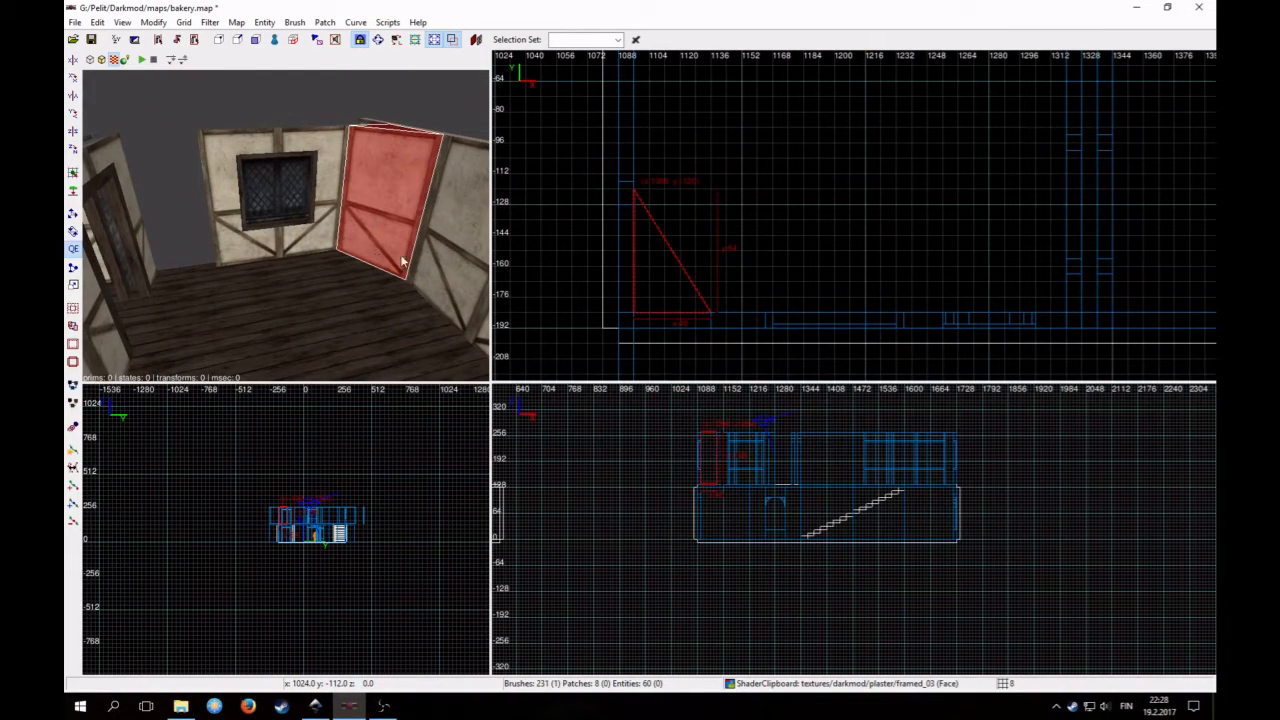
right_click(672, 272)
left_click(700, 317)
Duplicate the triangular corner piece, place the copy 144 units east, and rotate it 90 degrees counterclockwise about the Z axis
scroll(620, 273, "down", 2)
key("space")
left_click_drag(657, 271, 878, 252)
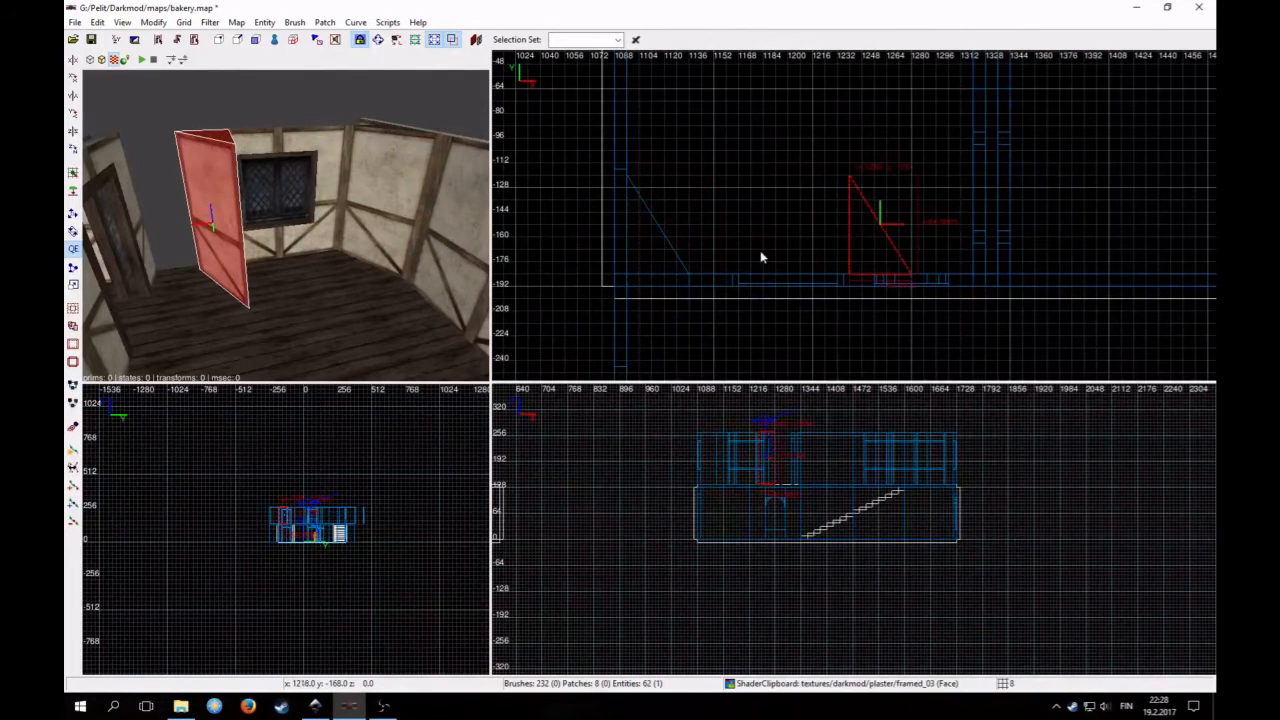
left_click(76, 149)
left_click(75, 149)
left_click(75, 149)
Move the rotated copy 32 units east and 16 units south into the corner between the south wall and the interior wall
right_click_drag(758, 261, 655, 218)
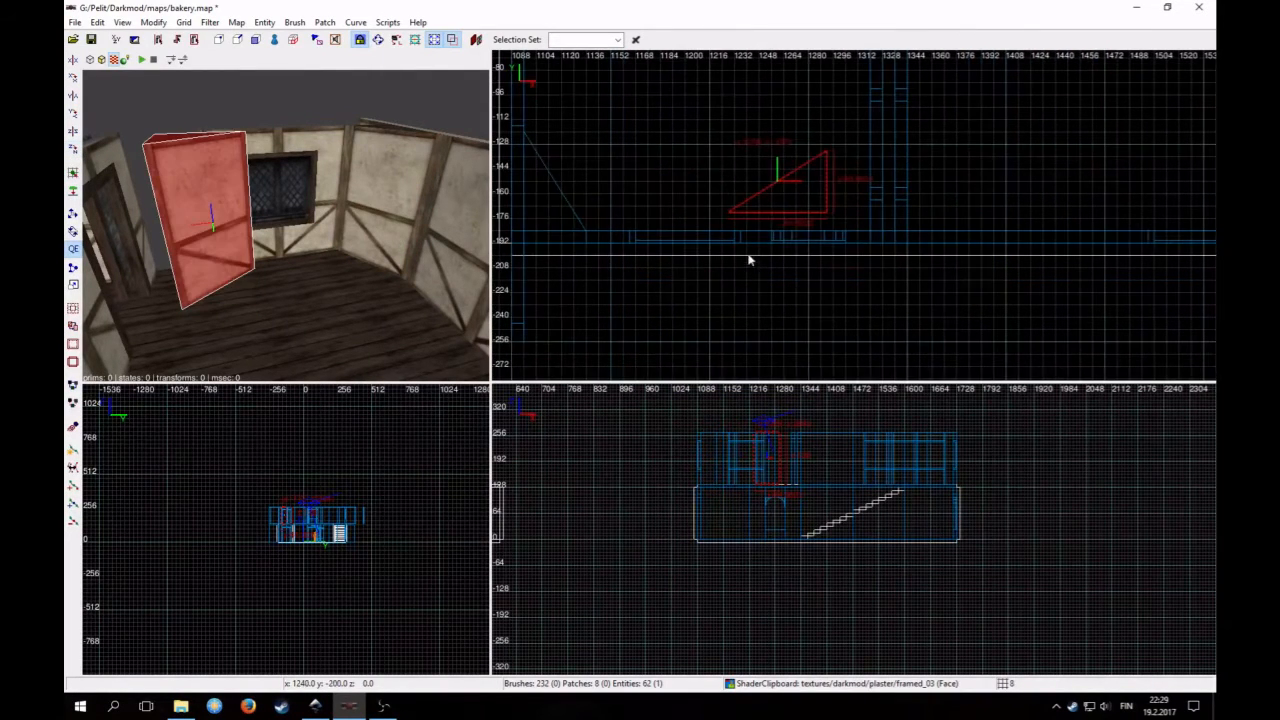
mouse_move(782, 211)
left_mouse_down()
mouse_move(835, 240)
mouse_move(823, 238)
left_mouse_up()
right_click(258, 248)
key("Up")
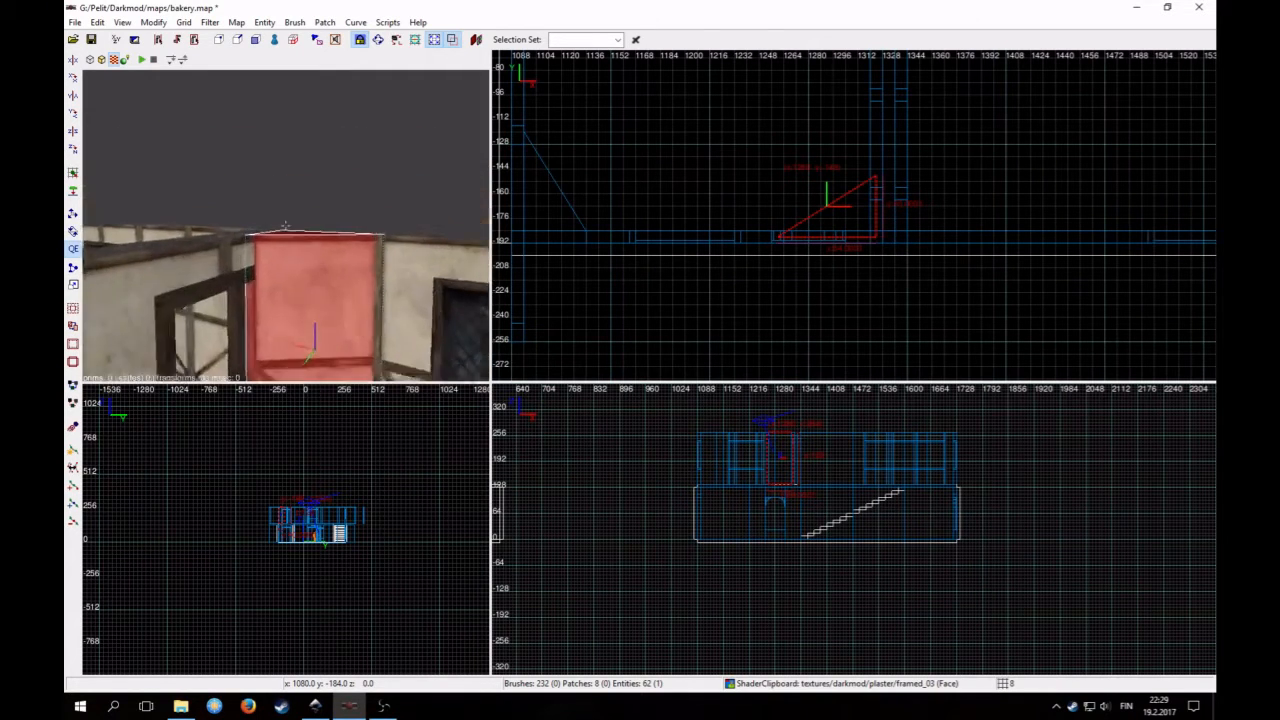
right_click(286, 225)
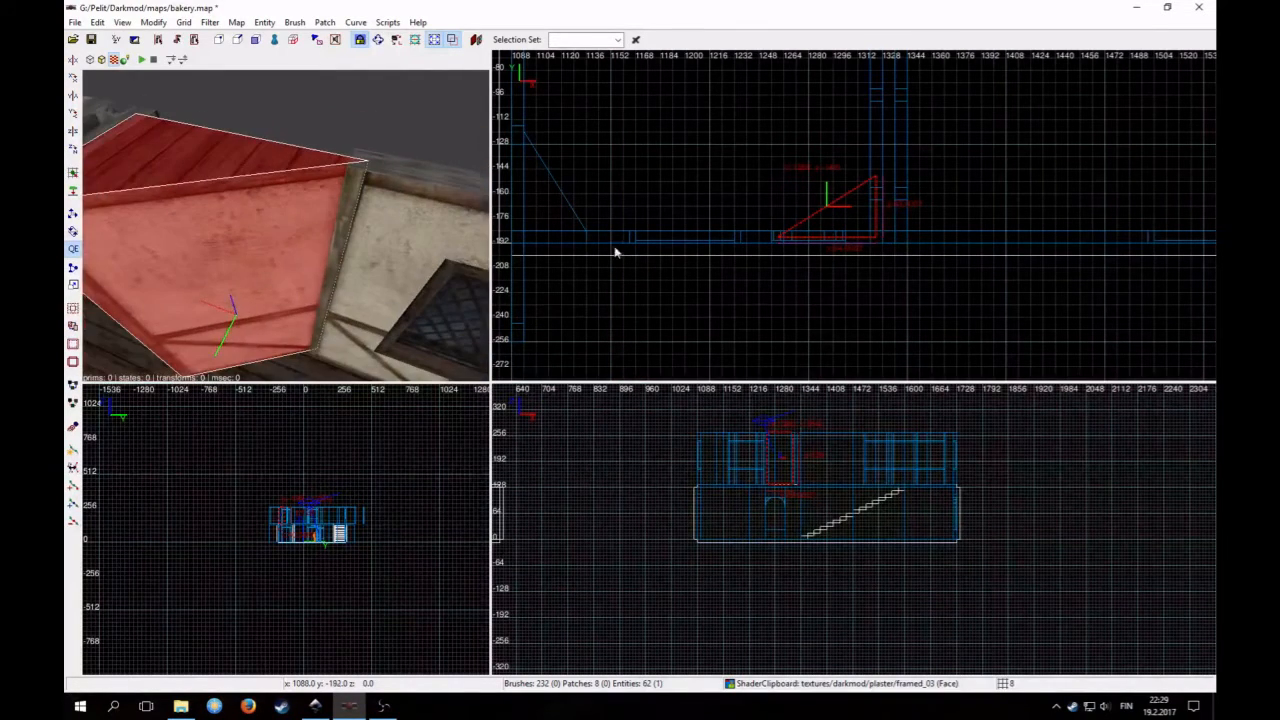
Set the grid to 2 and shift the copy 4 units north, flush with the south wall's inner face
scroll(743, 296, "up", 3)
key("2")
mouse_move(757, 317)
left_mouse_down()
mouse_move(768, 303)
mouse_move(755, 304)
left_mouse_up()
right_click(320, 270)
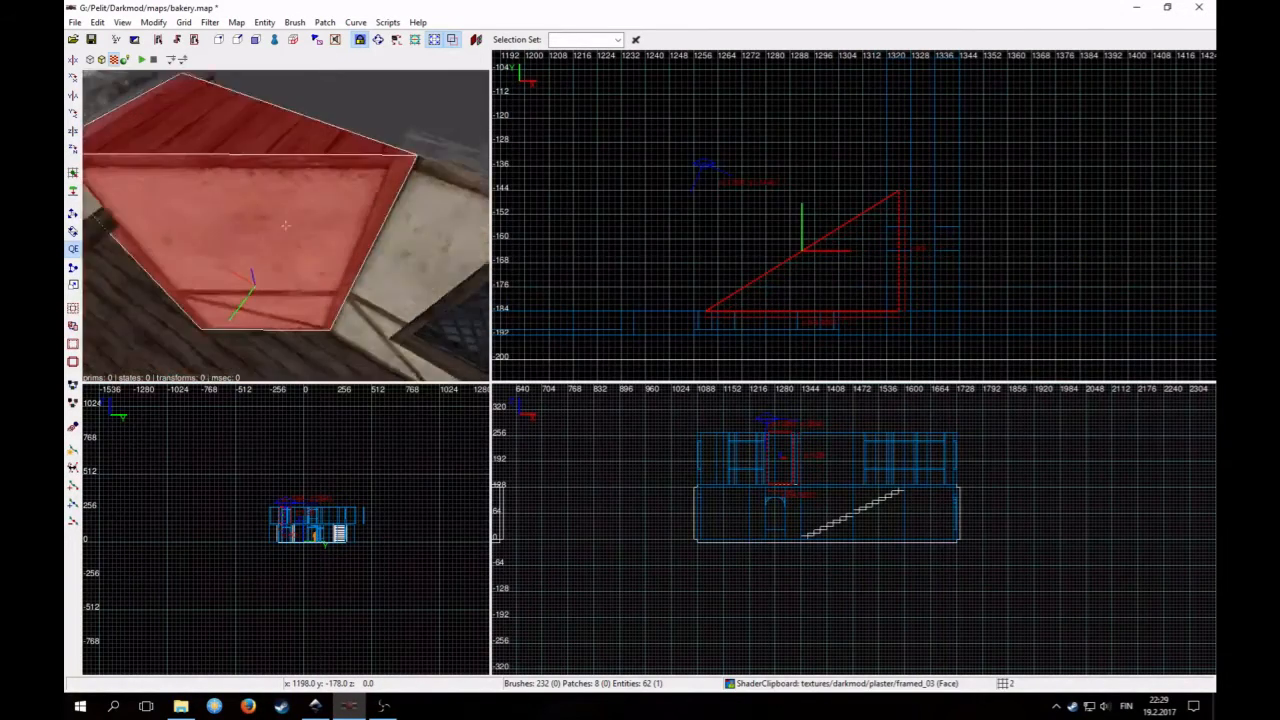
key("Up")
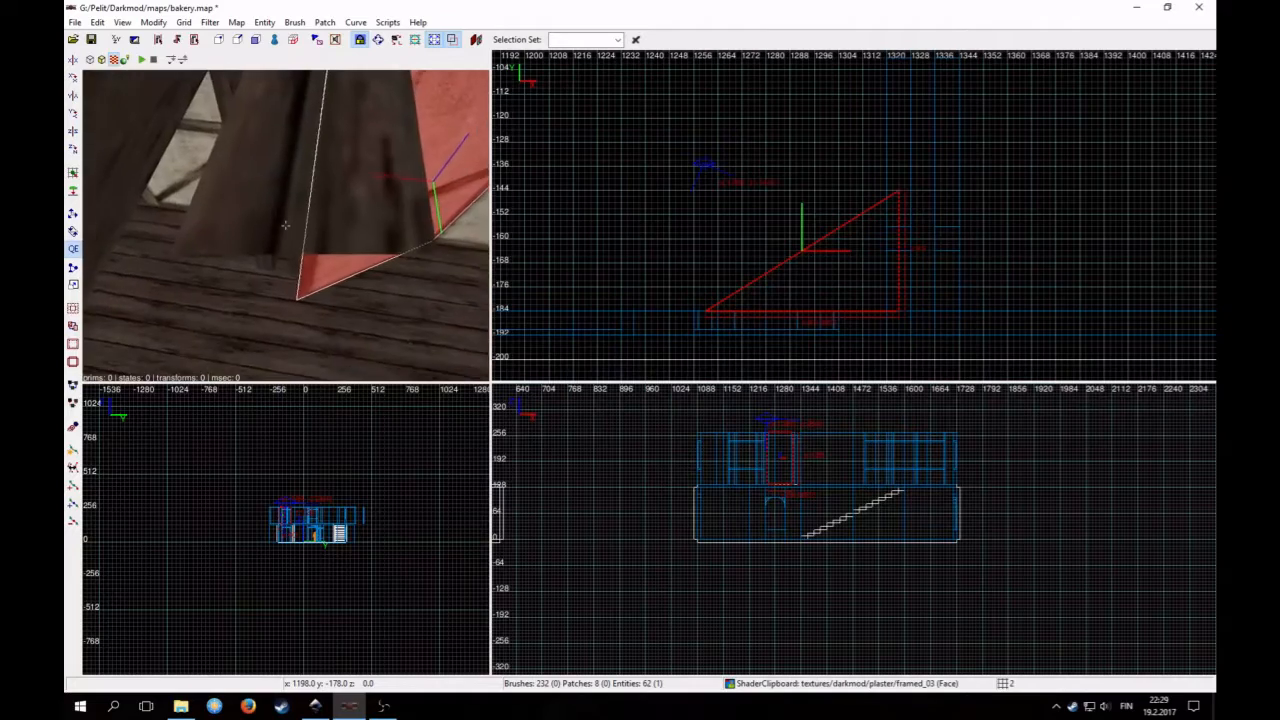
key("Down")
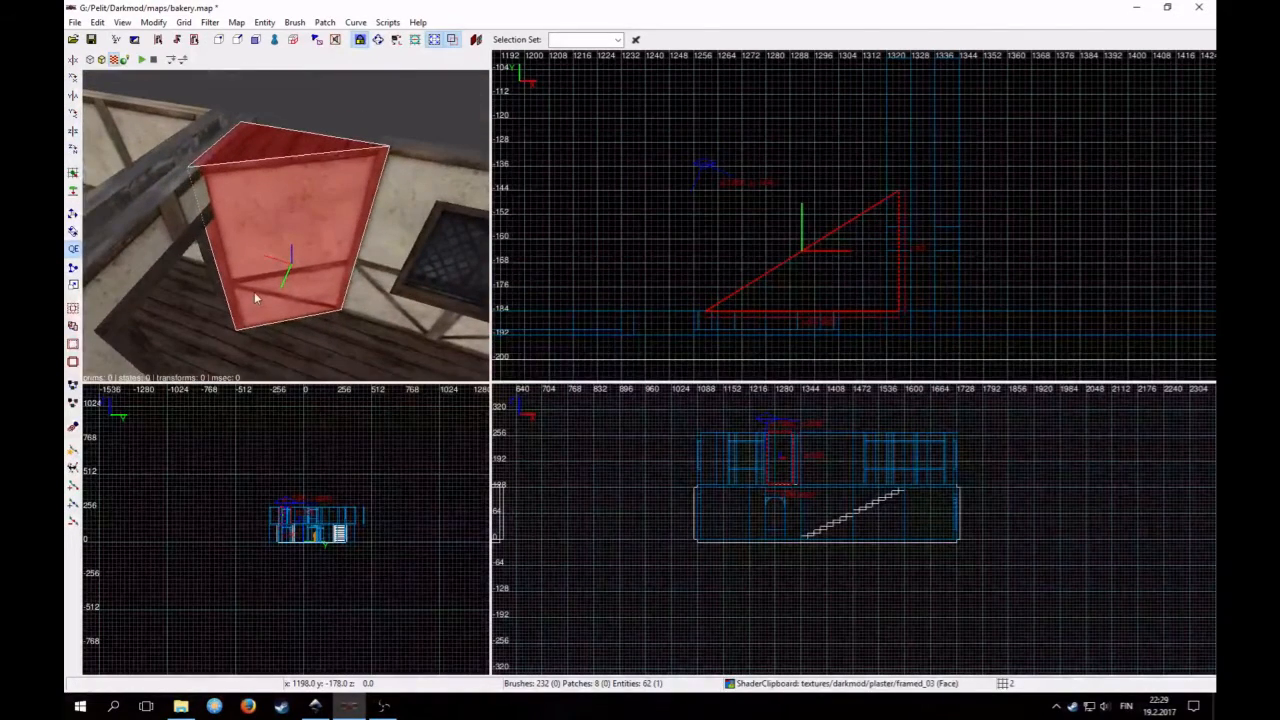
Move the triangular framed-plaster corner piece about 20 units south and 4 units west so its apex meets the partition wall, using grid 4
mouse_move(788, 295)
left_mouse_down()
mouse_move(788, 282)
mouse_move(781, 361)
mouse_move(812, 296)
mouse_move(797, 298)
mouse_move(797, 283)
mouse_move(792, 332)
left_mouse_up()
key("bracketleft")
left_click(220, 187, "shift")
left_click(220, 187, "shift")
key("Escape")
right_click(298, 220)
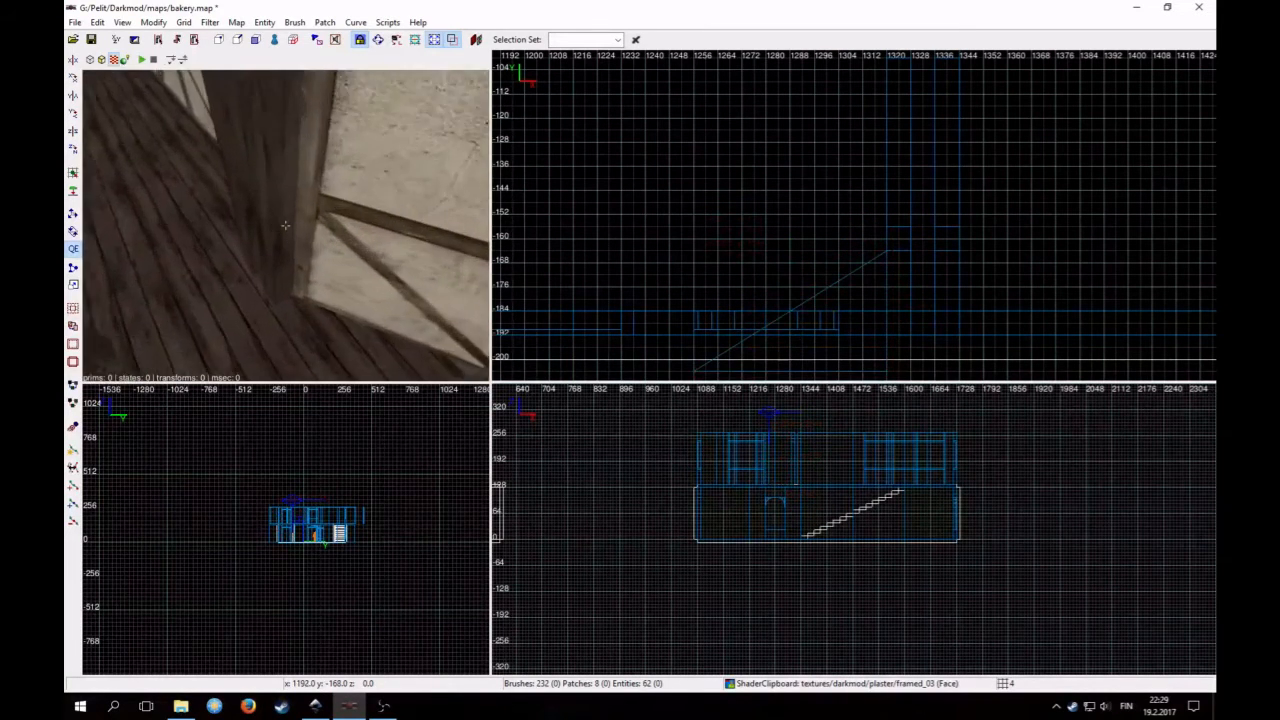
right_click(262, 212)
Revert the triangular corner piece beside the doorway to worldspawn so its vertices can be edited
left_click(262, 216, "shift")
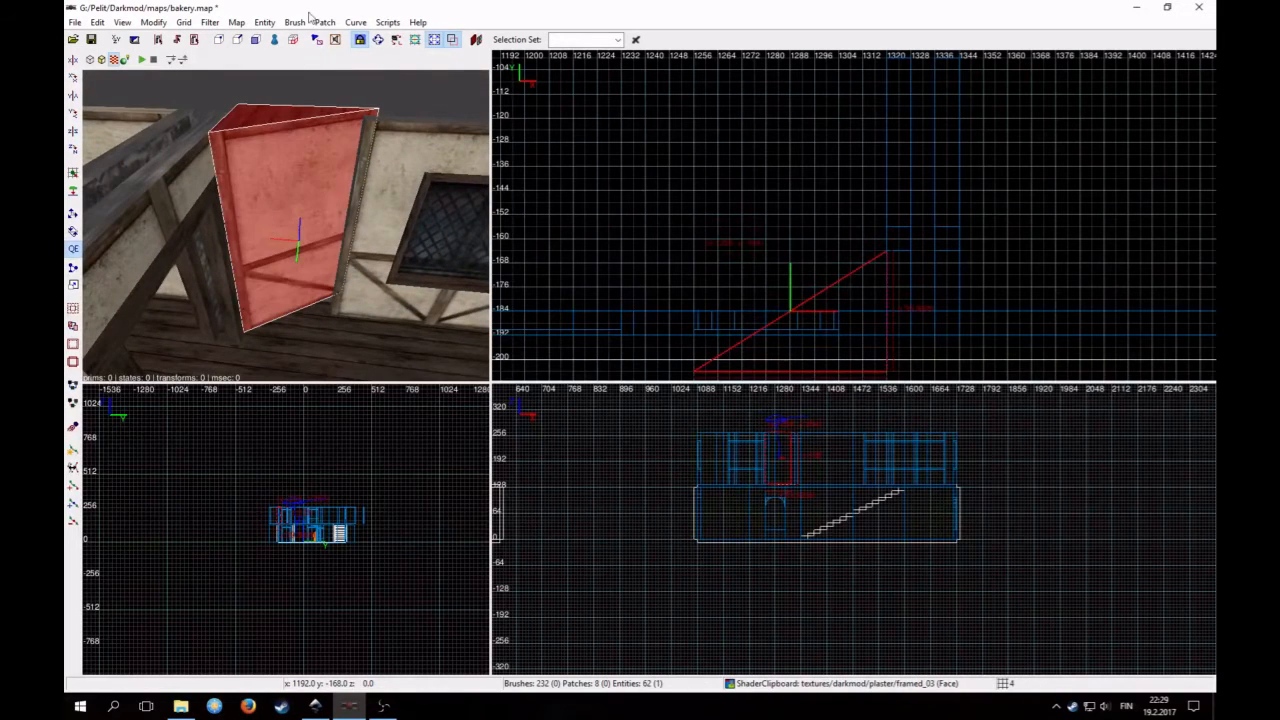
left_click(237, 39)
key("Escape")
key("Escape")
right_click(788, 324)
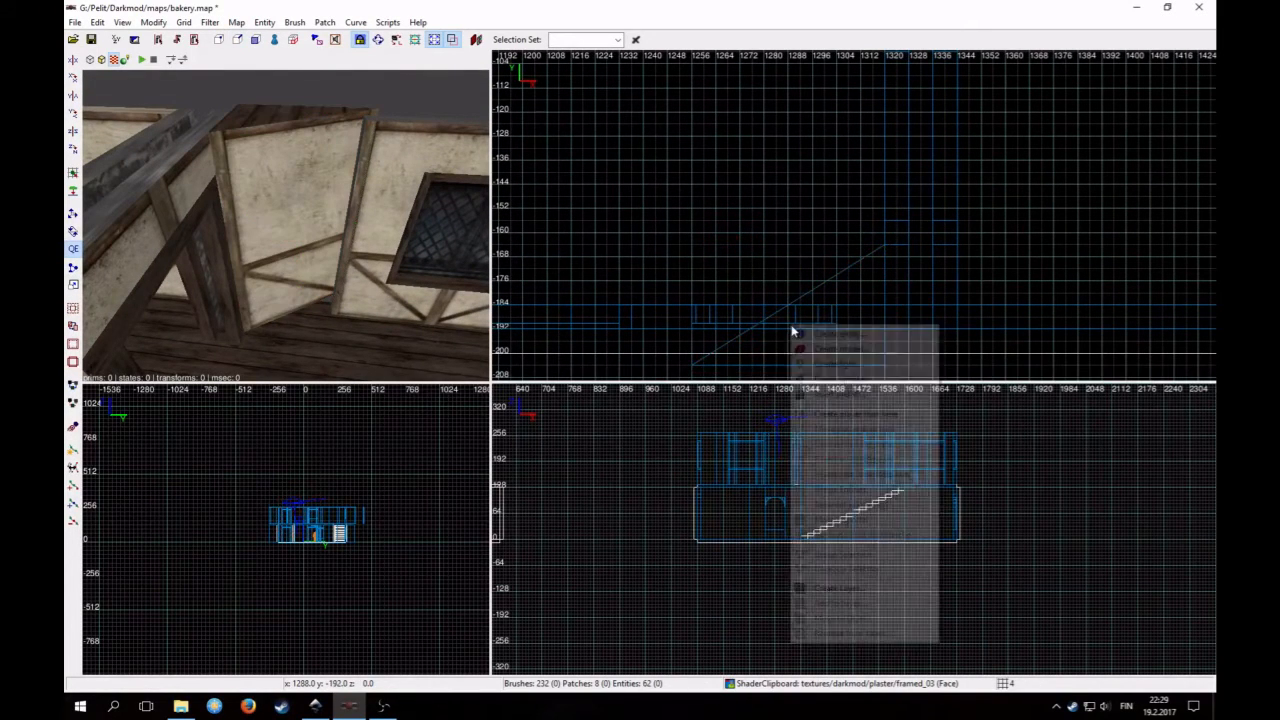
left_click(340, 205)
left_click(306, 204, "shift")
right_click(795, 327)
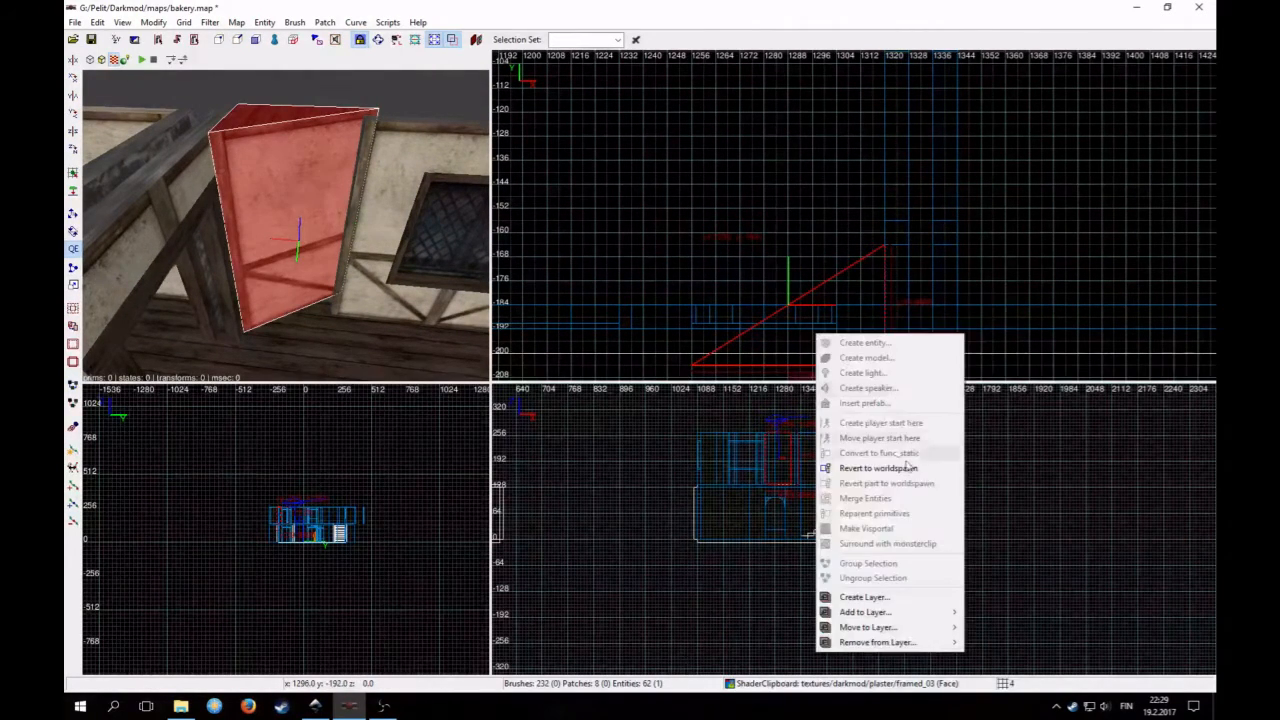
left_click(880, 466)
Move the corner brush's base vertices to x 1264 and x 1328 at y -184, flush with the outer wall
left_click(237, 40)
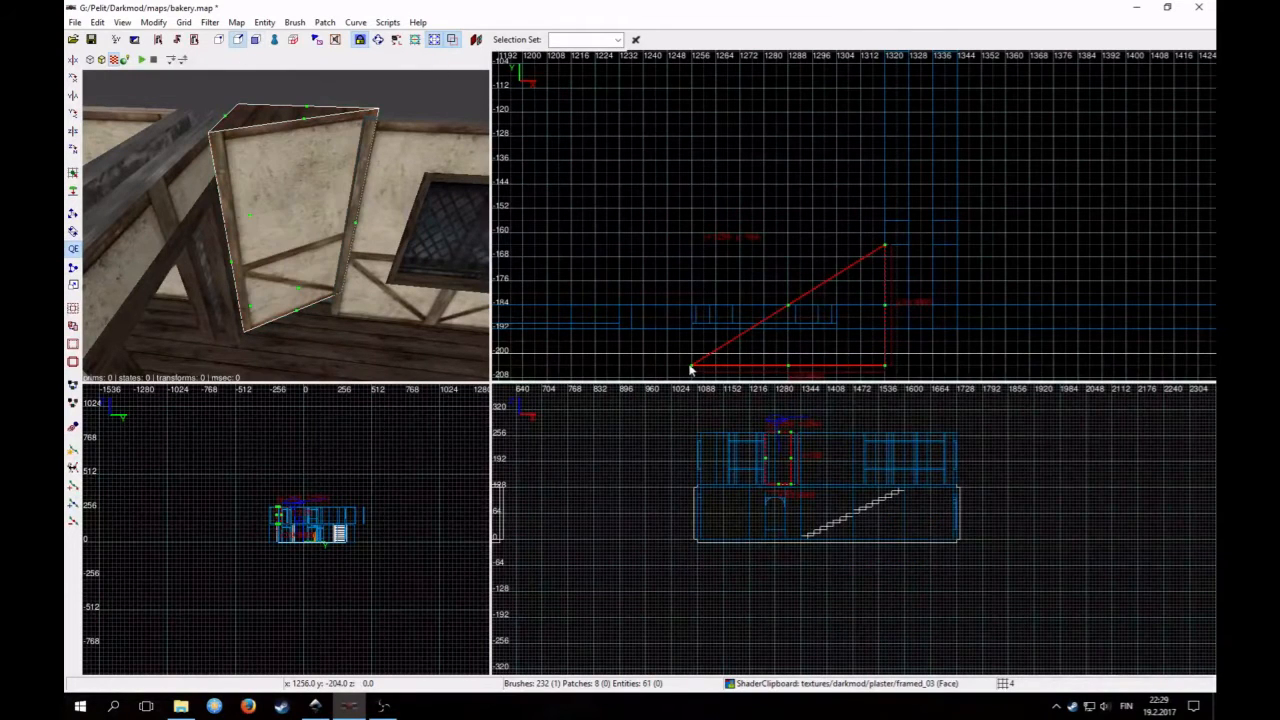
mouse_move(690, 366)
left_mouse_down()
mouse_move(697, 305)
mouse_move(697, 317)
mouse_move(717, 309)
left_mouse_up()
right_click(363, 250)
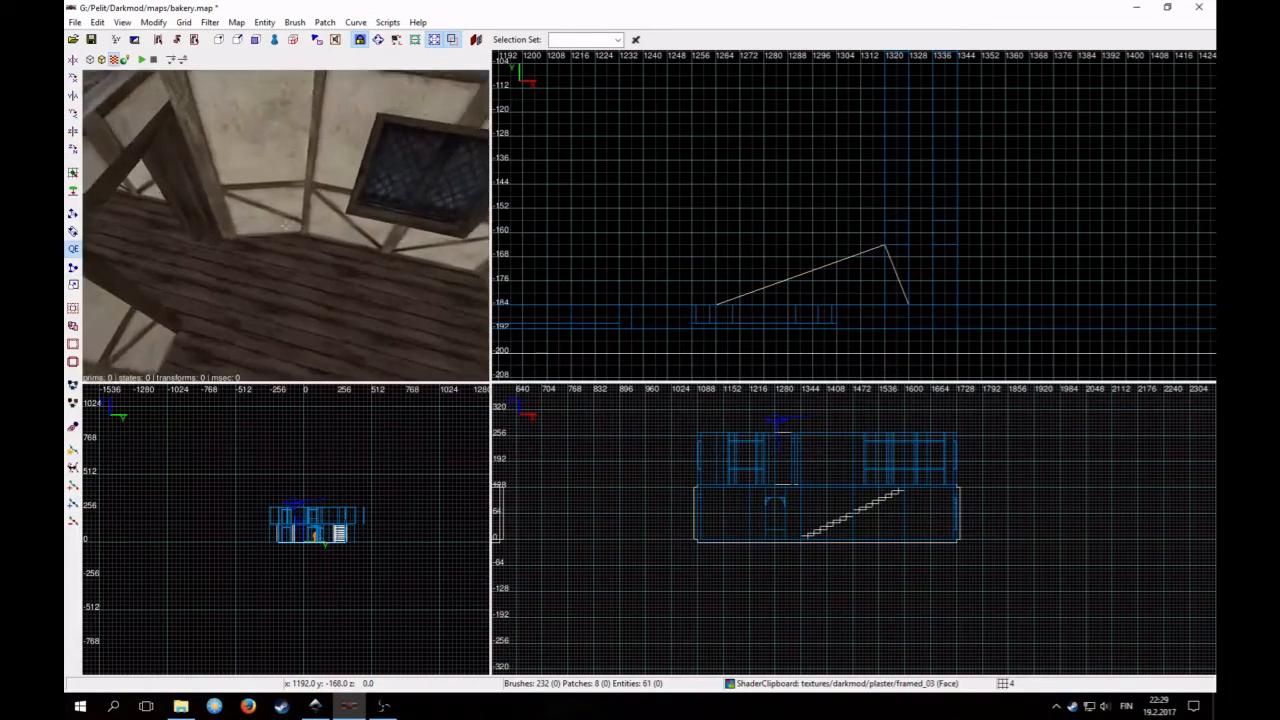
Fit the framed_03 plaster texture on the angled corner face at 0.50 x 1.00
right_click(285, 225)
left_click(265, 252, "ctrl+shift")
key("s")
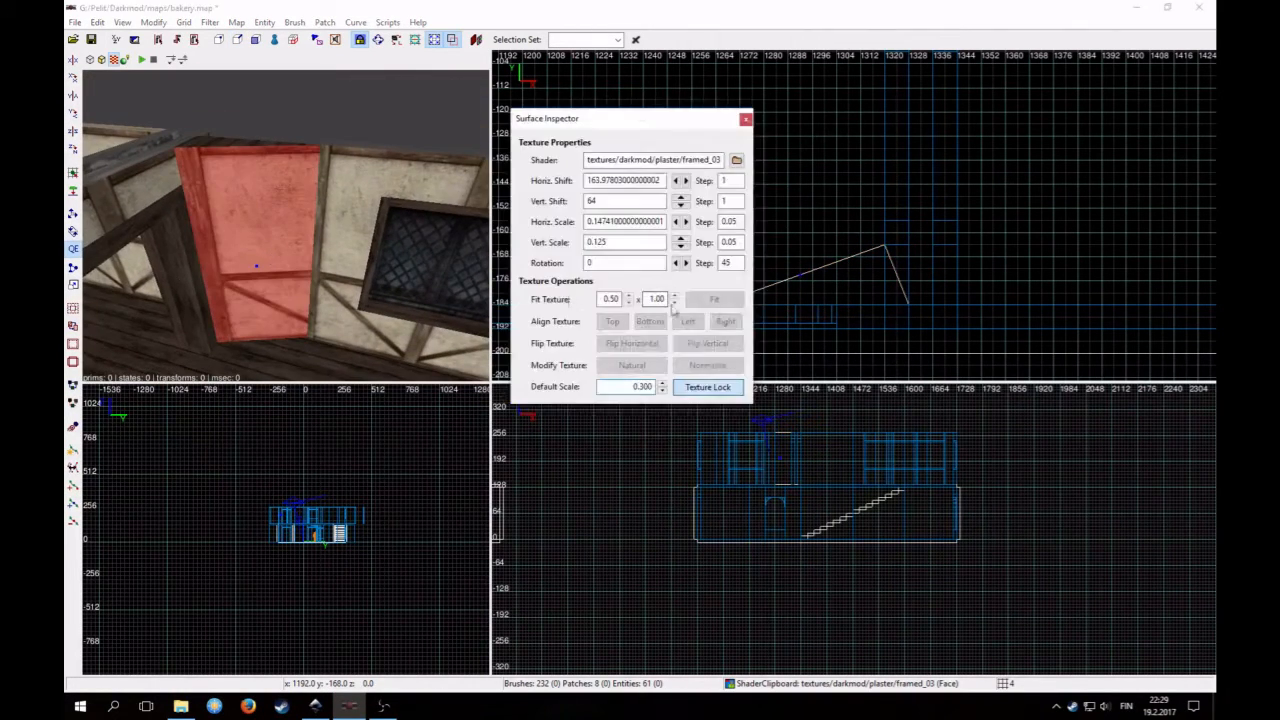
key("Escape")
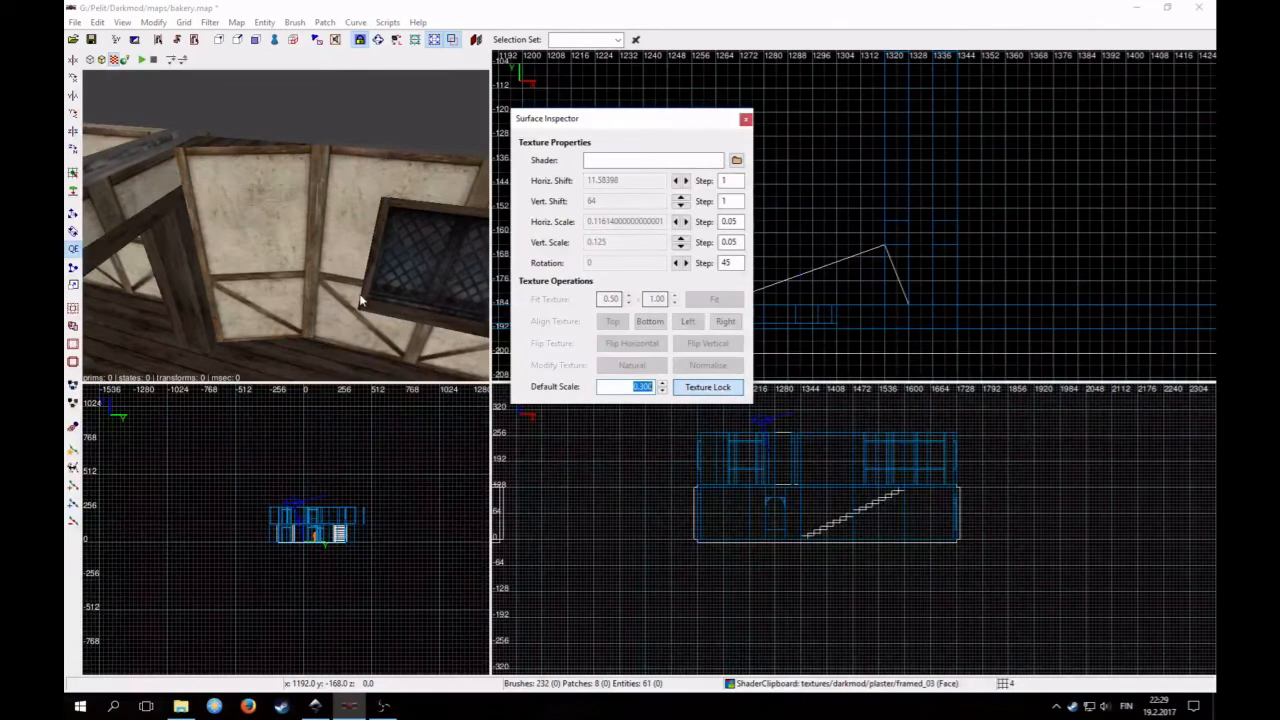
left_click(745, 119)
Duplicate the triangular brush in the room's southwest corner and move the copy toward the north wall, using grid 8
right_click(285, 225)
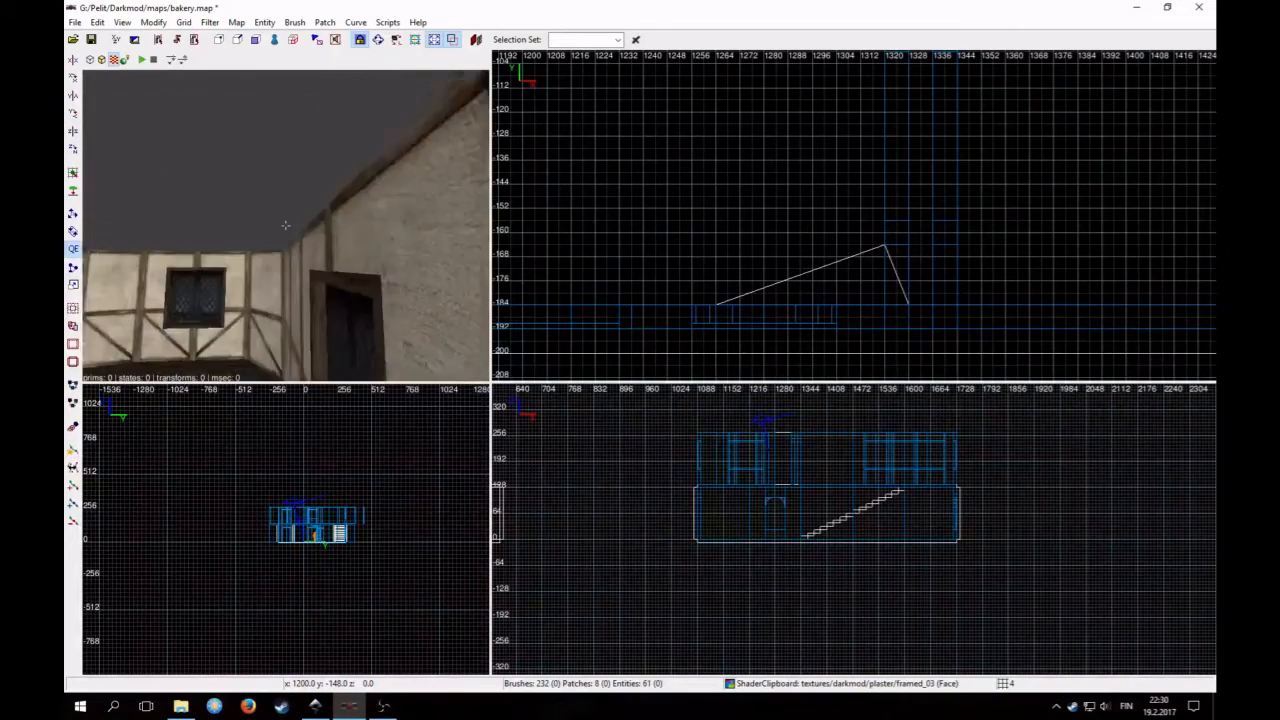
right_click(250, 290)
key("4")
left_click(299, 238, "shift")
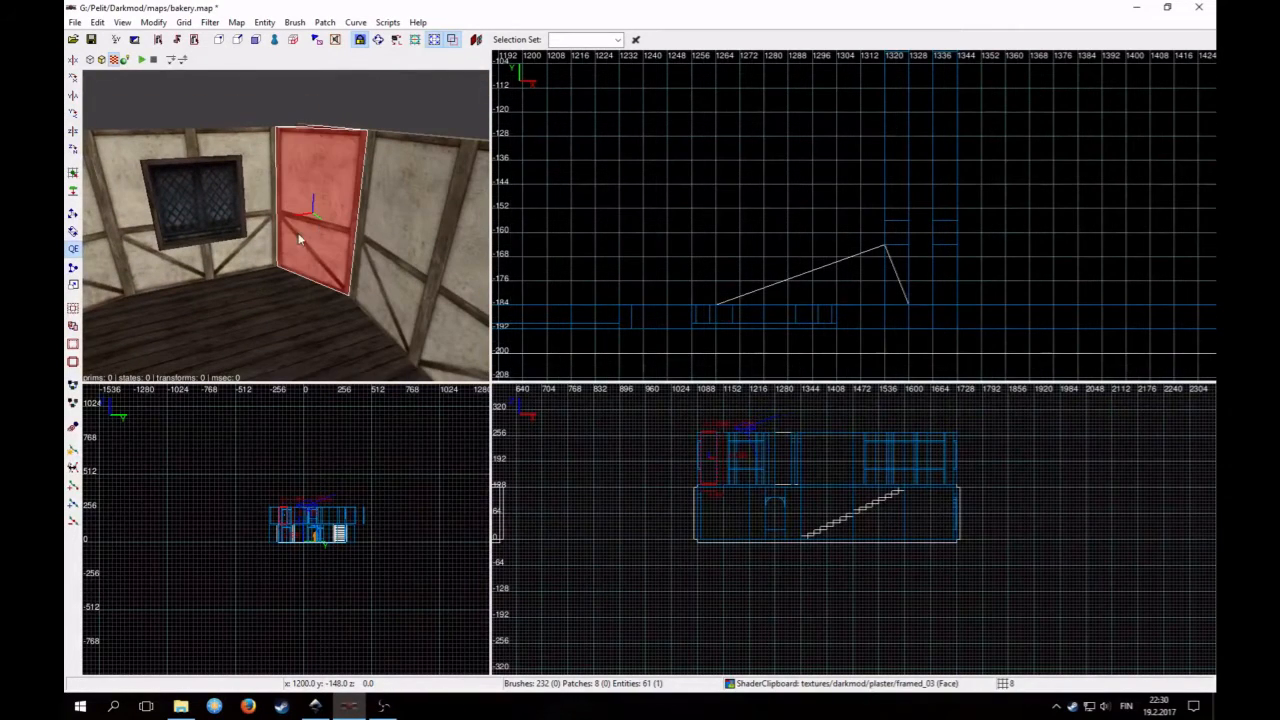
scroll(860, 250, "down", 3)
scroll(600, 263, "down", 4)
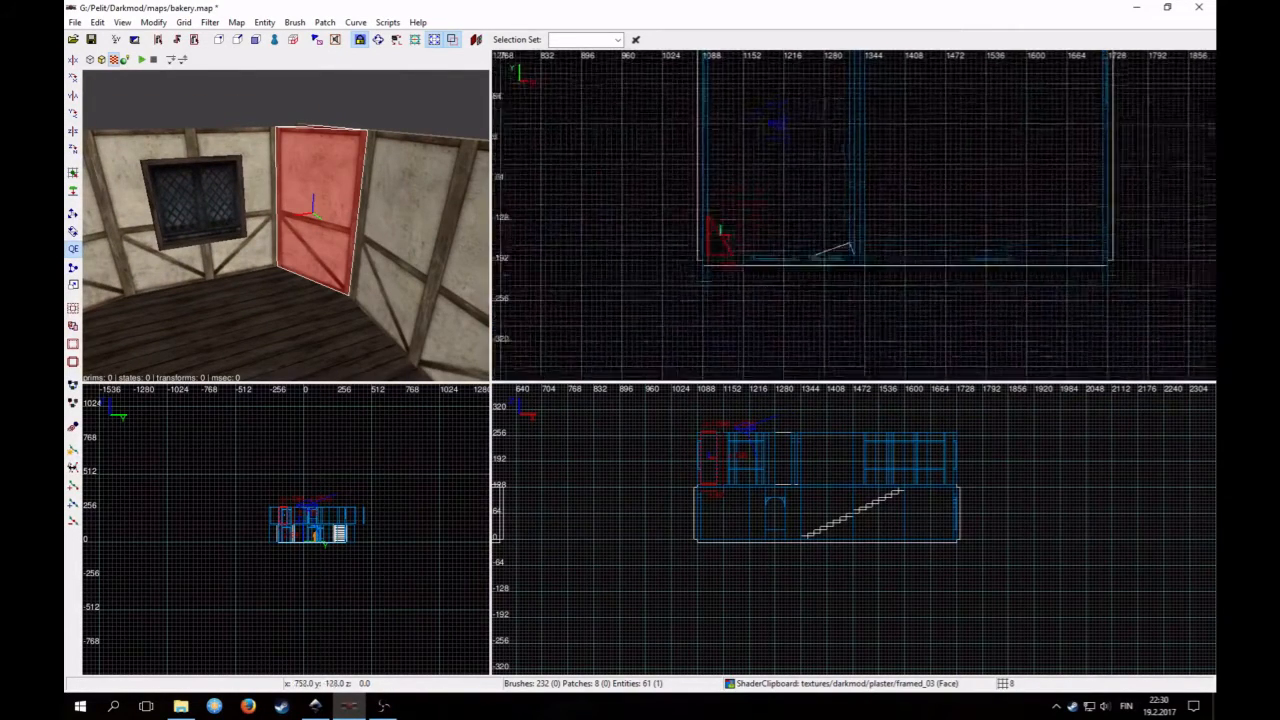
scroll(775, 275, "down", 2)
key("space")
left_click_drag(760, 247, 772, 131)
right_click(430, 177)
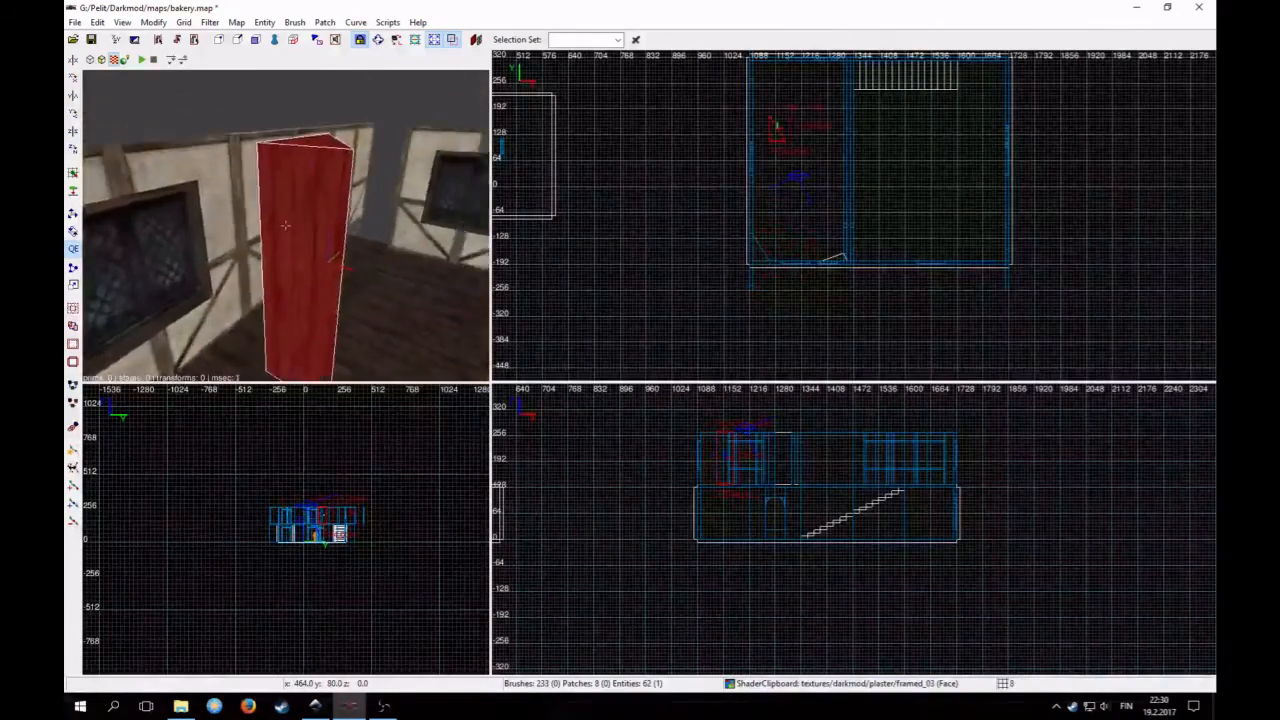
right_click(285, 225)
Rotate the copied corner brush 90 degrees about the Z axis and seat it in the room's northwest corner
left_click(75, 149)
scroll(805, 150, "down", 4)
scroll(770, 278, "up", 6)
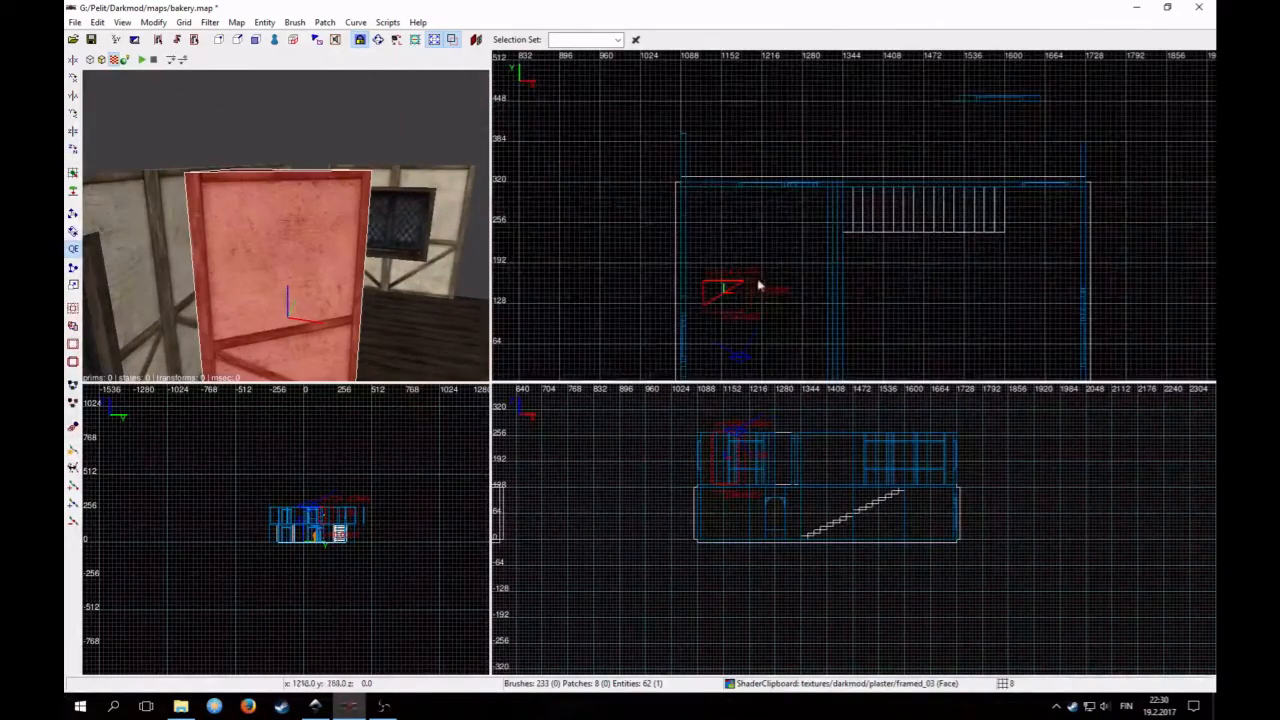
left_click_drag(759, 286, 705, 210)
scroll(426, 234, "up", 2)
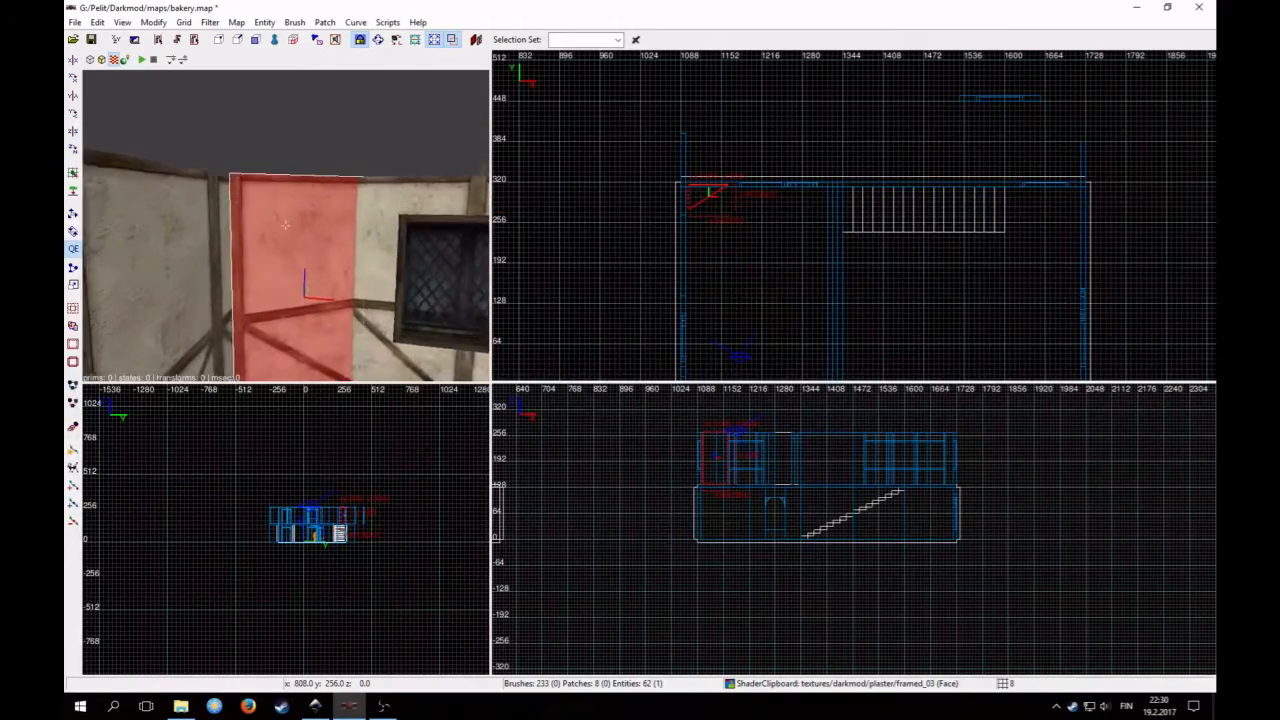
right_click(426, 234)
scroll(740, 210, "up", 4)
key("3")
left_click_drag(613, 194, 608, 200)
key("Escape")
Shift the window wall assembly on the north side about 8 units east, flush with the new corner piece
left_click(379, 267, "shift")
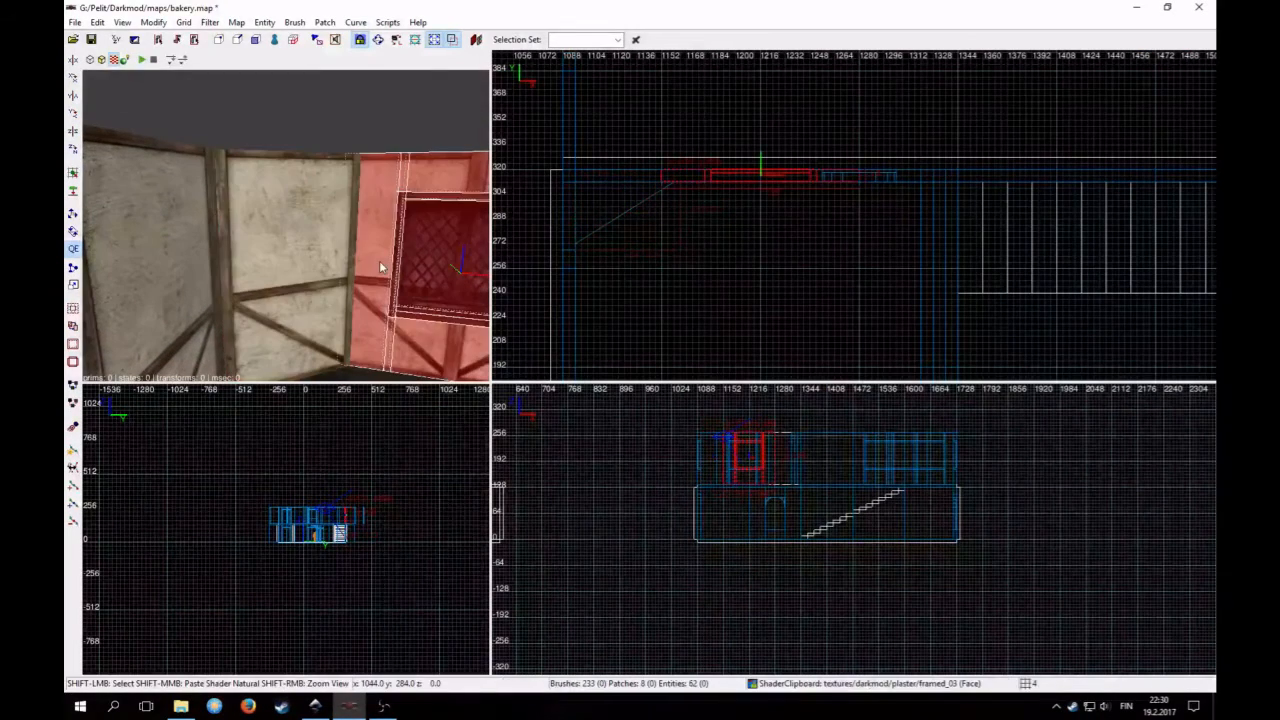
scroll(674, 238, "up", 2)
right_click_drag(672, 238, 708, 255)
left_click_drag(634, 172, 652, 171)
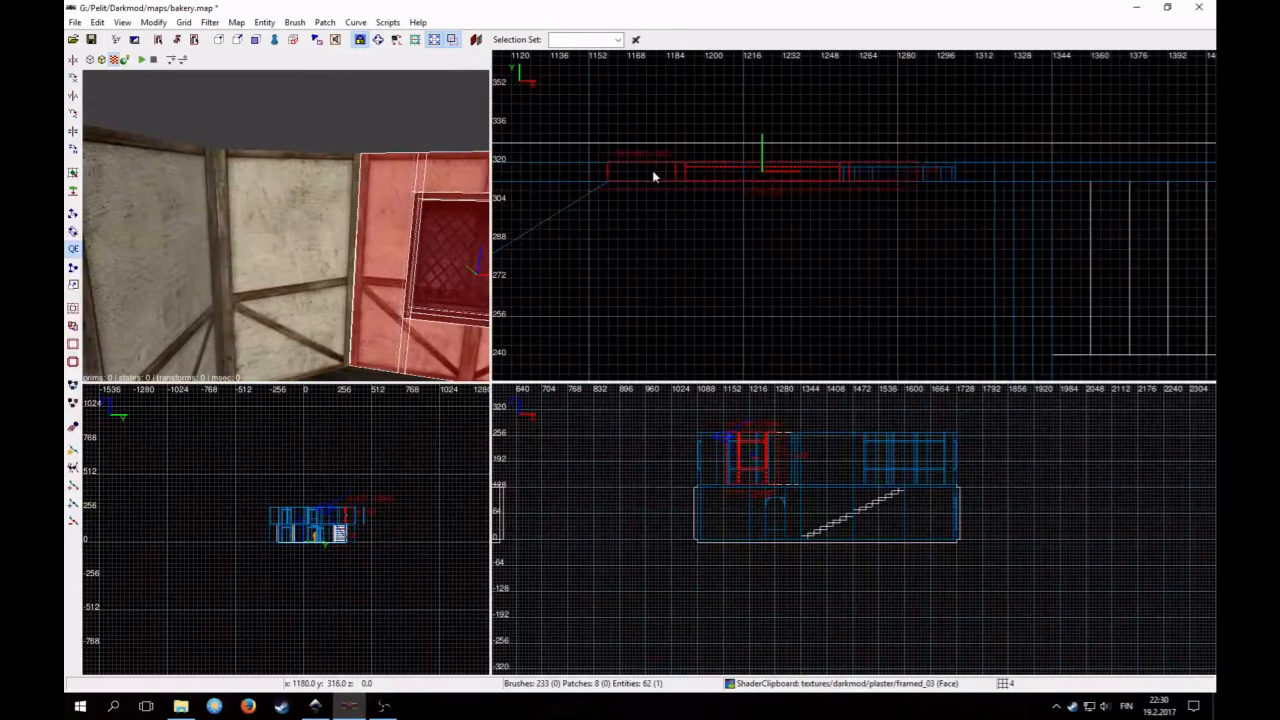
key("Escape")
Duplicate the angled corner brush beside the doorway and move the copy near the room's northeast corner
right_click(352, 300)
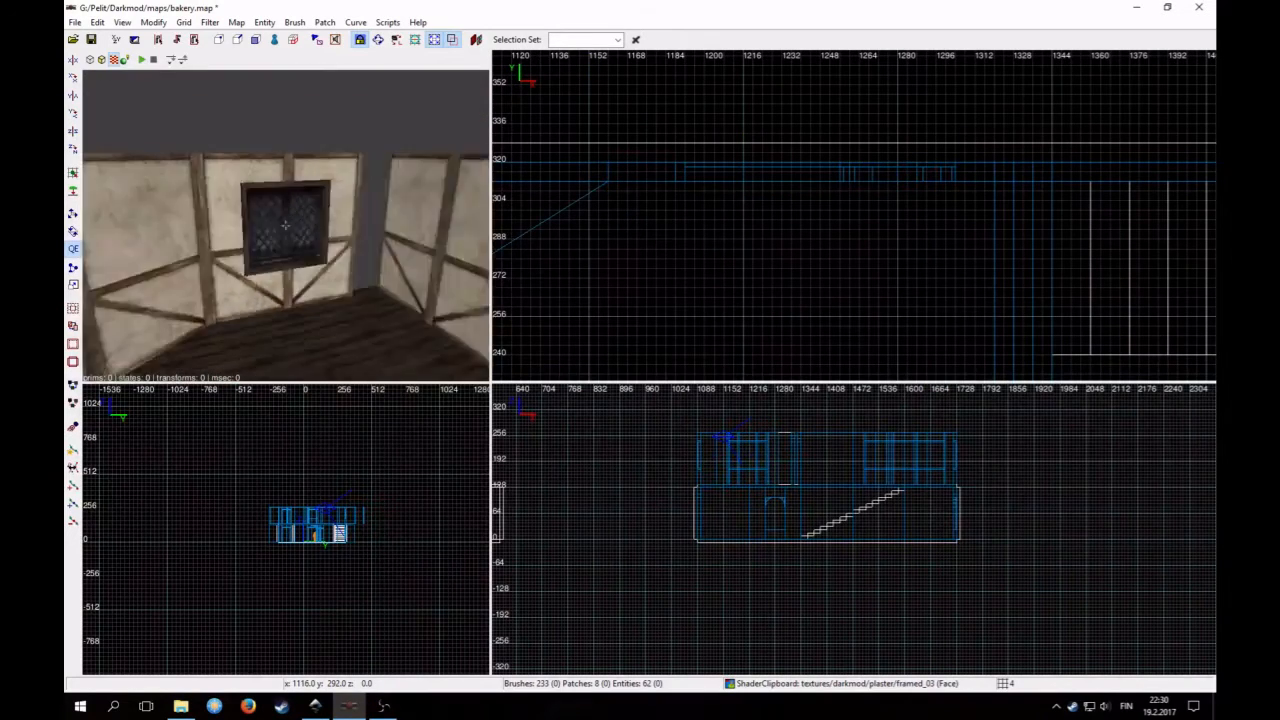
right_click(349, 300)
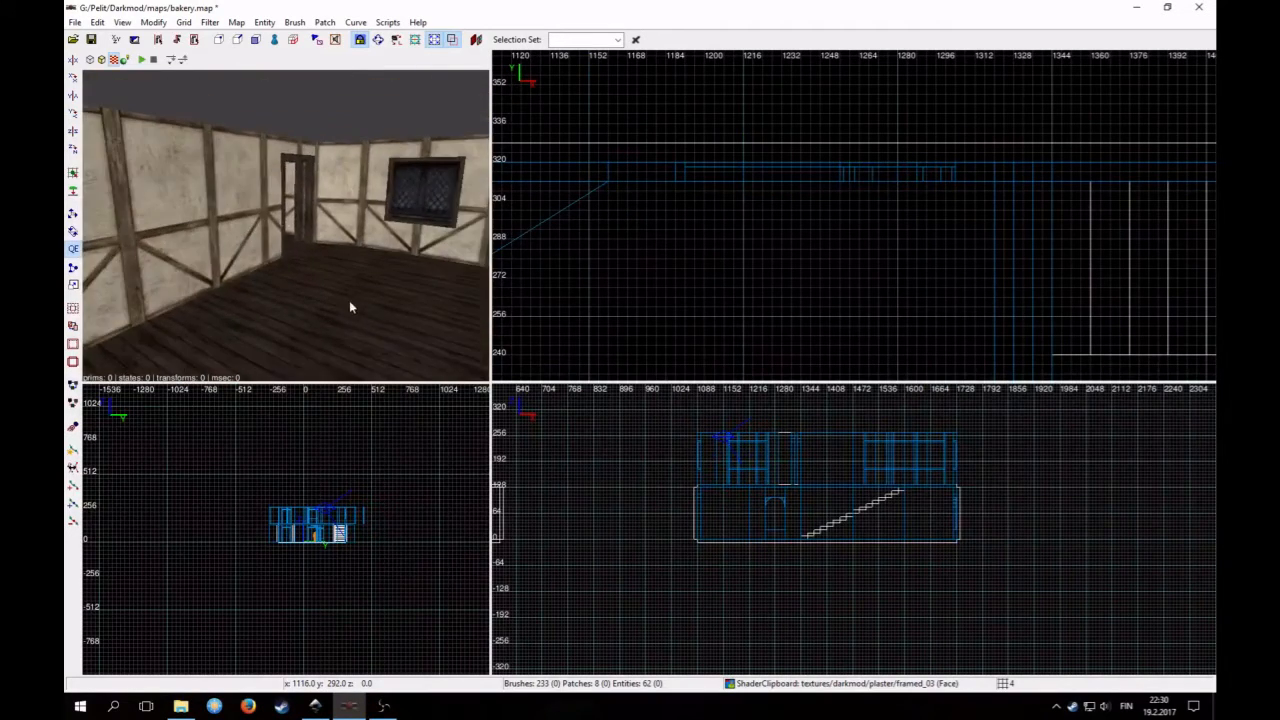
right_click(336, 243)
right_click(337, 249)
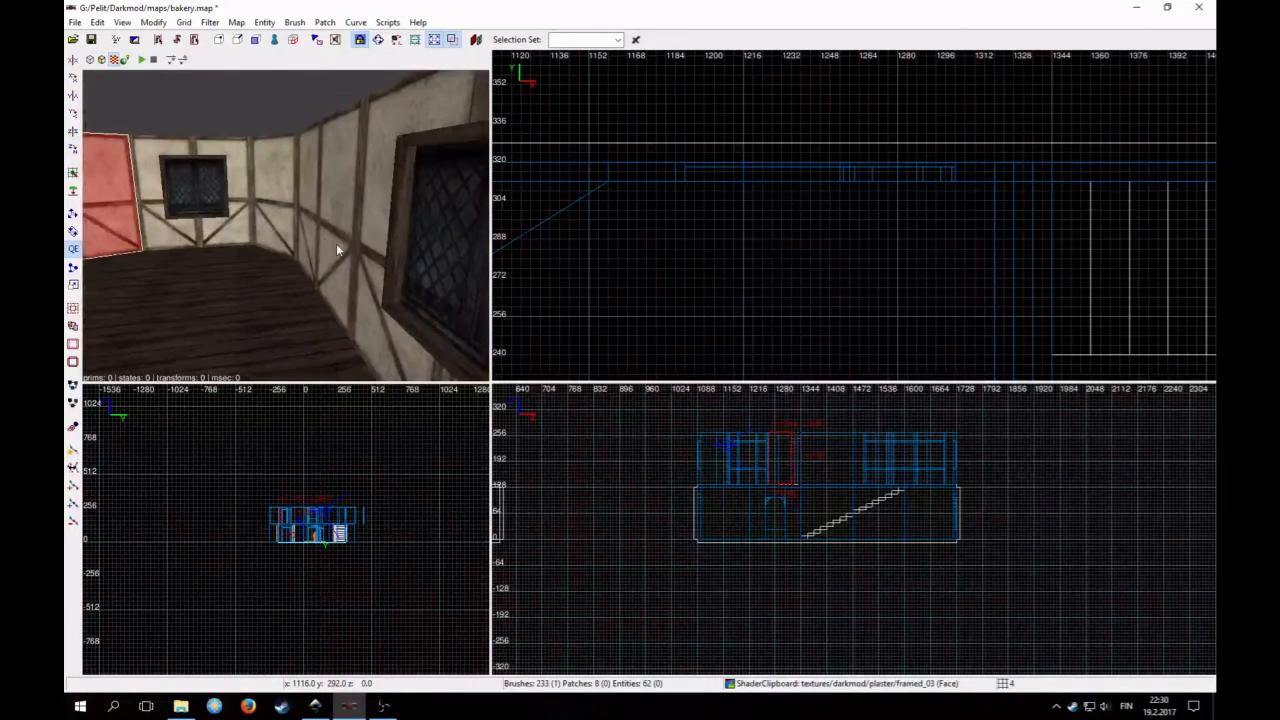
left_click(283, 225, "shift")
right_click(254, 238)
right_click(254, 238)
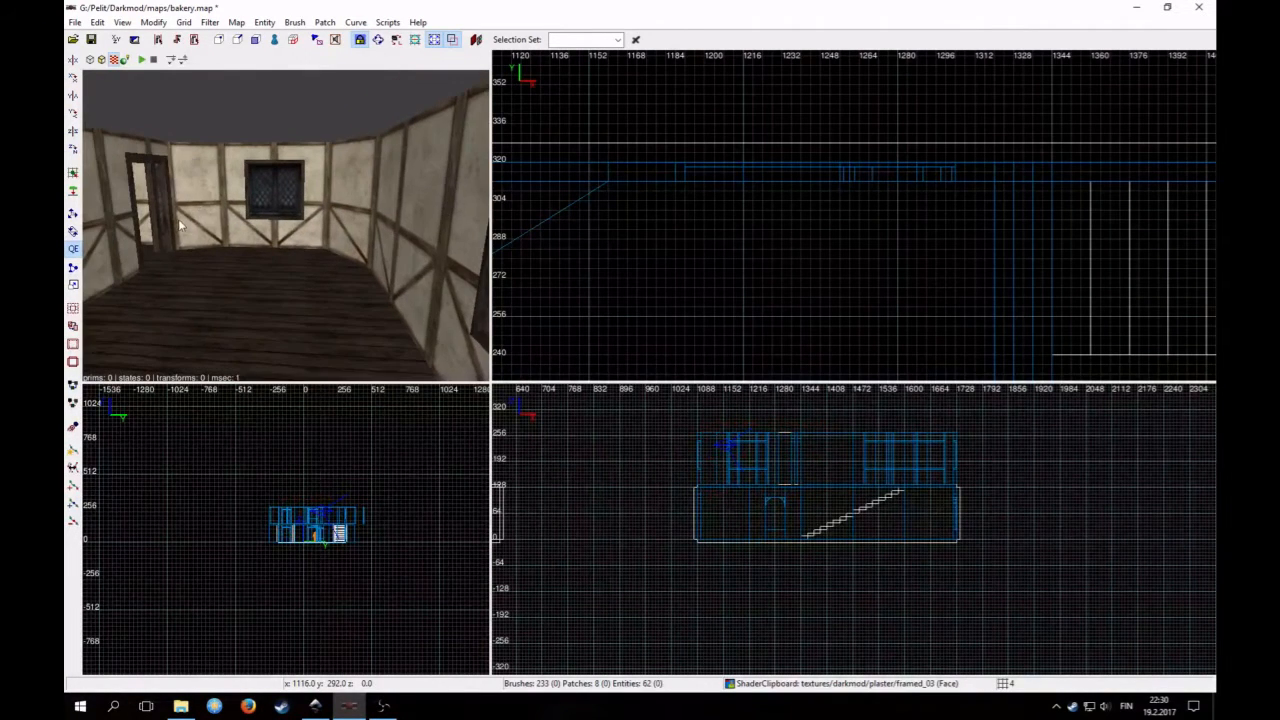
scroll(696, 229, "down", 5)
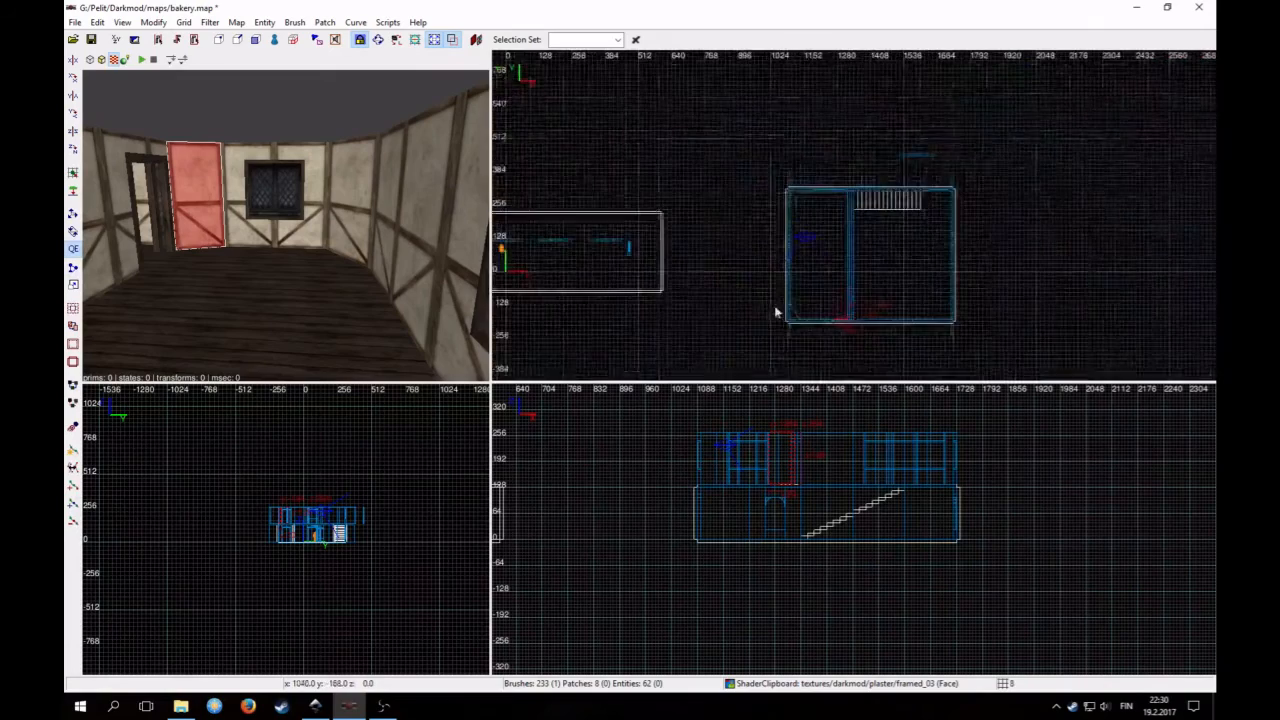
key("space")
left_click_drag(692, 266, 688, 92)
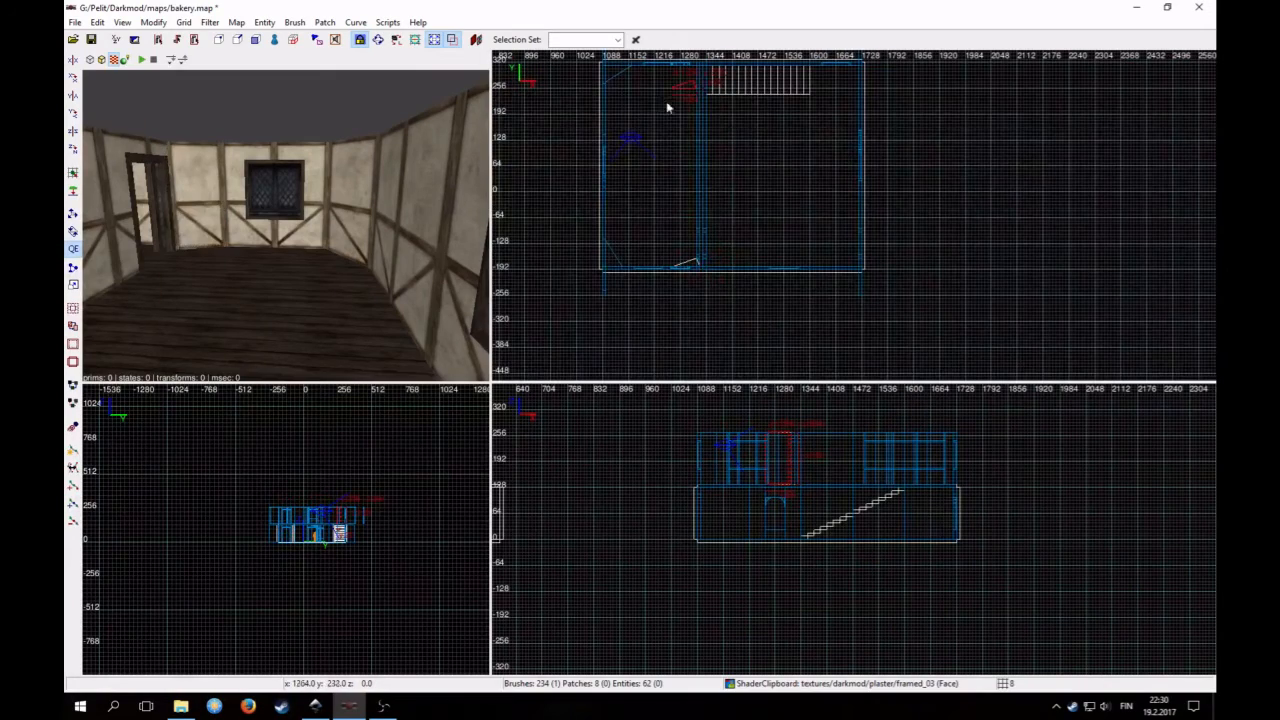
right_click(400, 165)
key("Down")
right_click(400, 165)
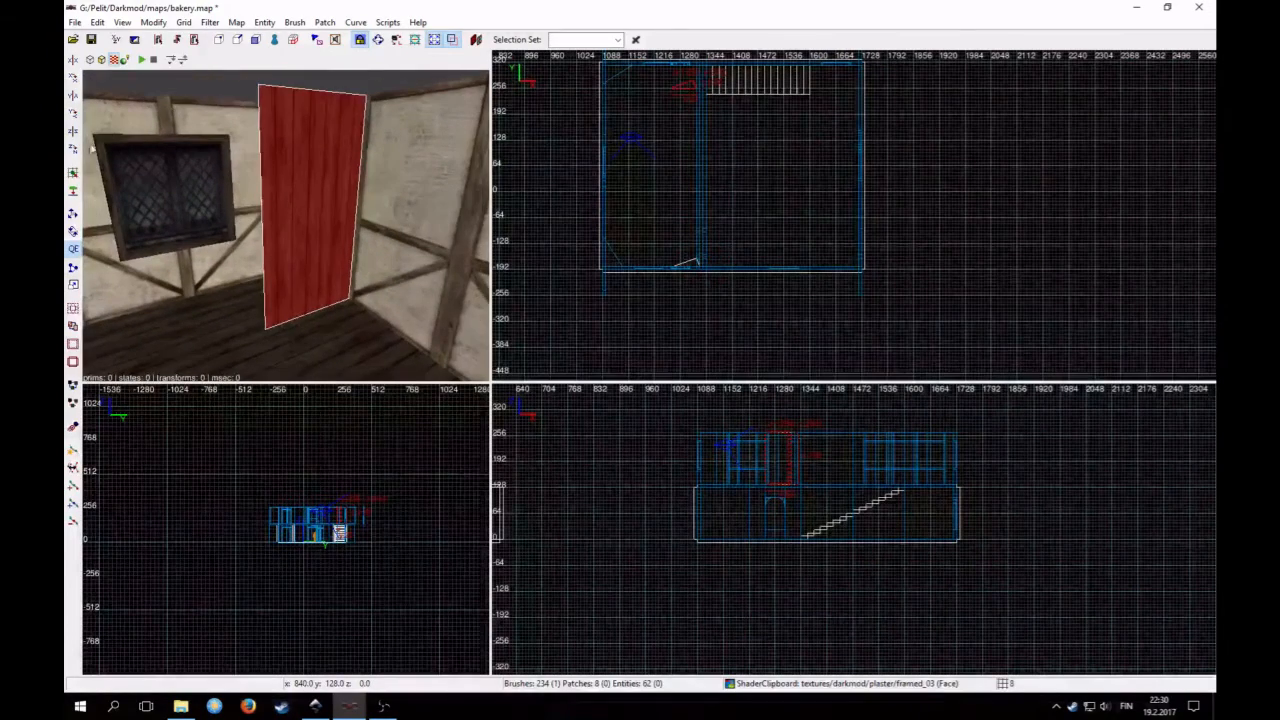
Rotate the copied brush three quarter turns about the Z axis and place it where the north window wall meets the partition
left_click(73, 153)
left_click(73, 153)
left_click(73, 153)
scroll(670, 193, "up", 3)
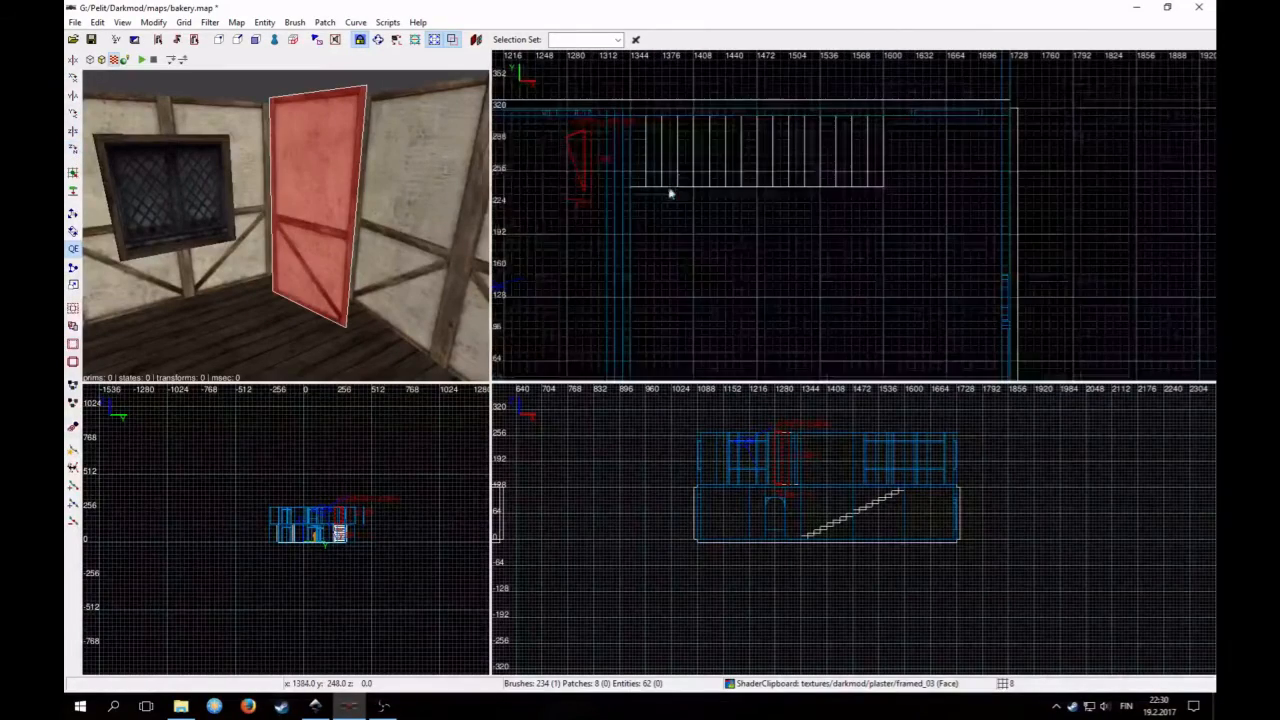
left_click_drag(568, 149, 589, 118)
right_click(430, 160)
key("Up")
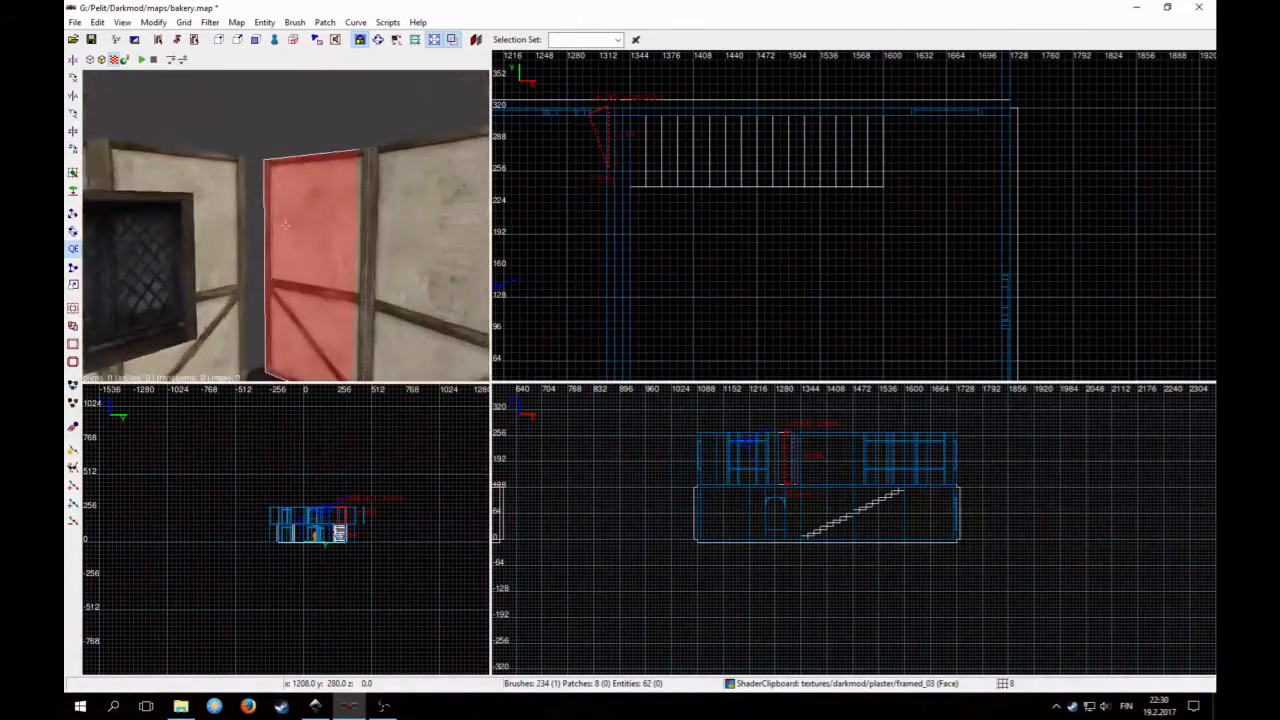
key("Down")
right_click(348, 186)
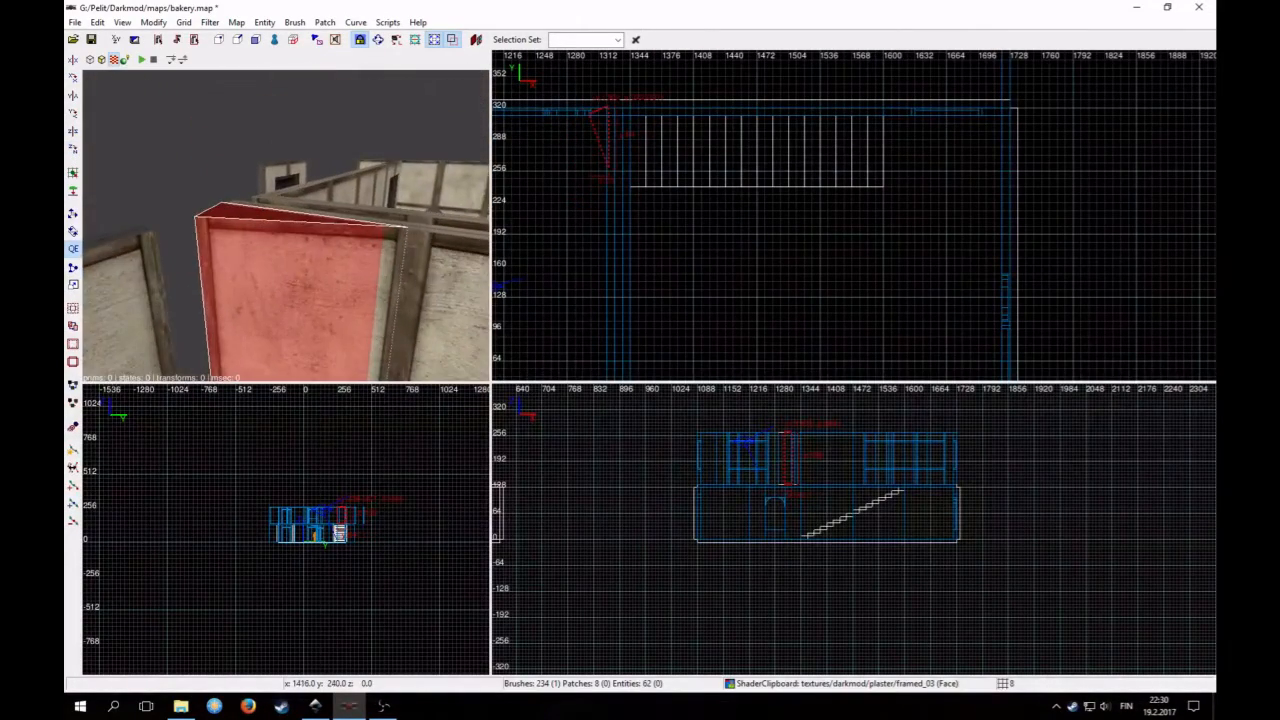
Align the northeast corner brush with the partition wall at grid 1, and snap it to grid 8
scroll(680, 170, "up", 4)
right_click_drag(668, 184, 903, 214)
right_click_drag(609, 230, 634, 174)
key("1")
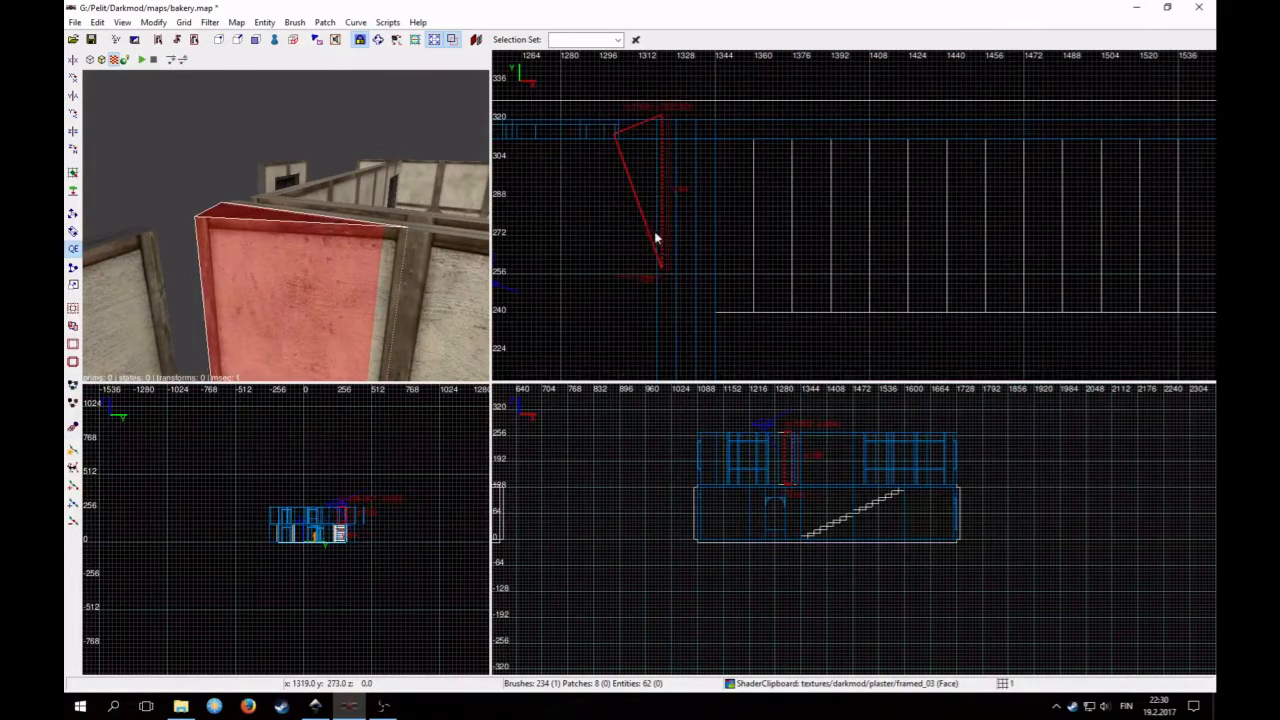
left_click_drag(655, 232, 652, 232)
key("3")
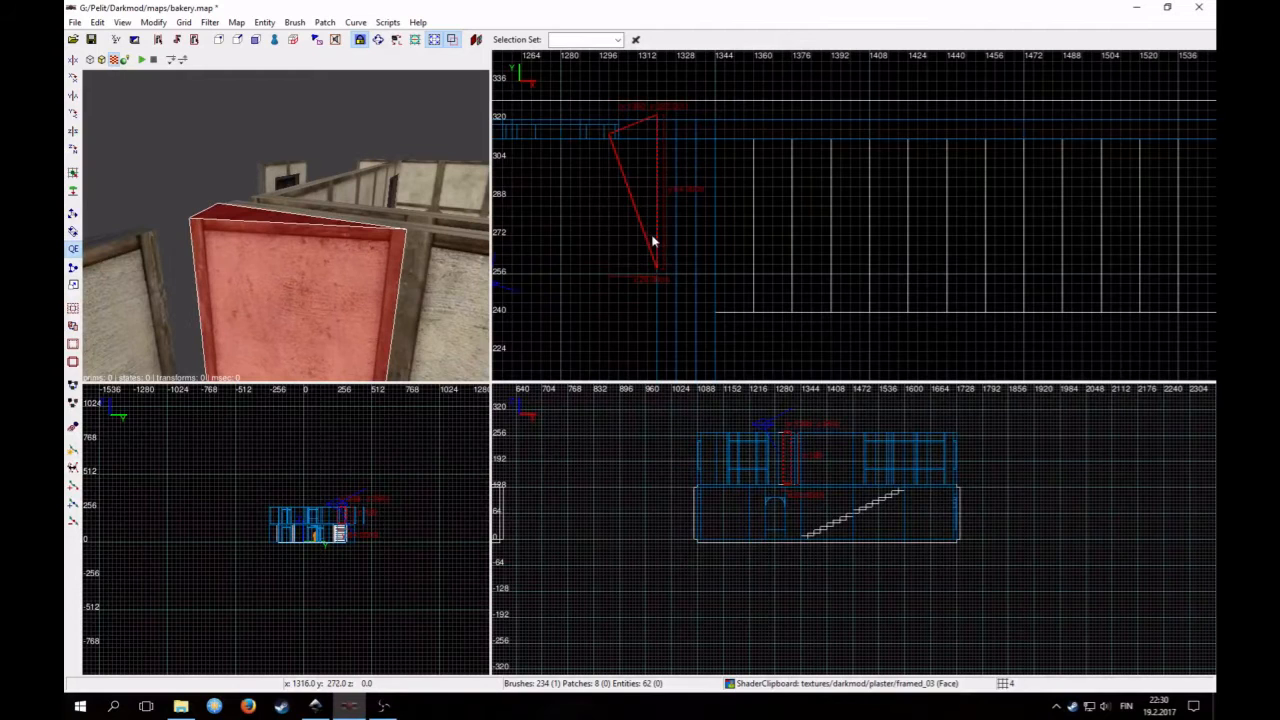
key("4")
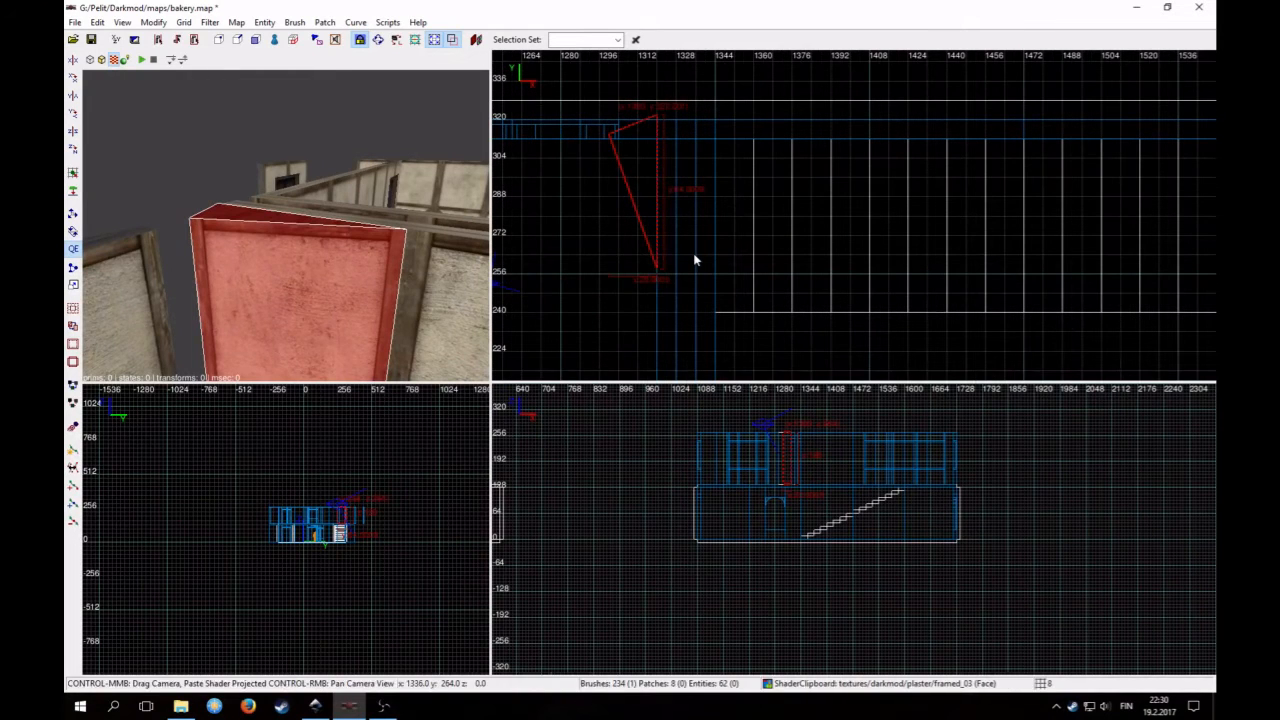
left_click_drag(693, 254, 686, 262)
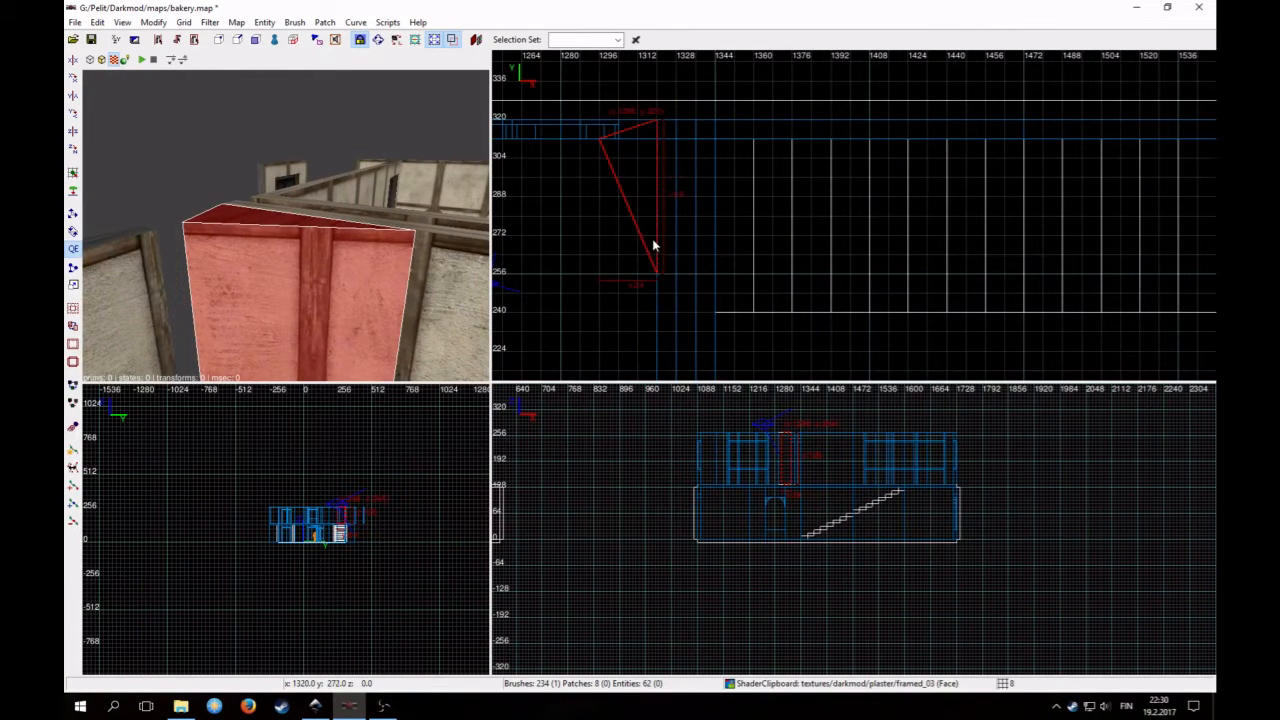
Move the window-side vertices of the northeast corner brush to x 1288, y 312, closing the gap to the window wall
right_click(282, 234)
scroll(282, 234, "down", 2)
right_click(282, 234)
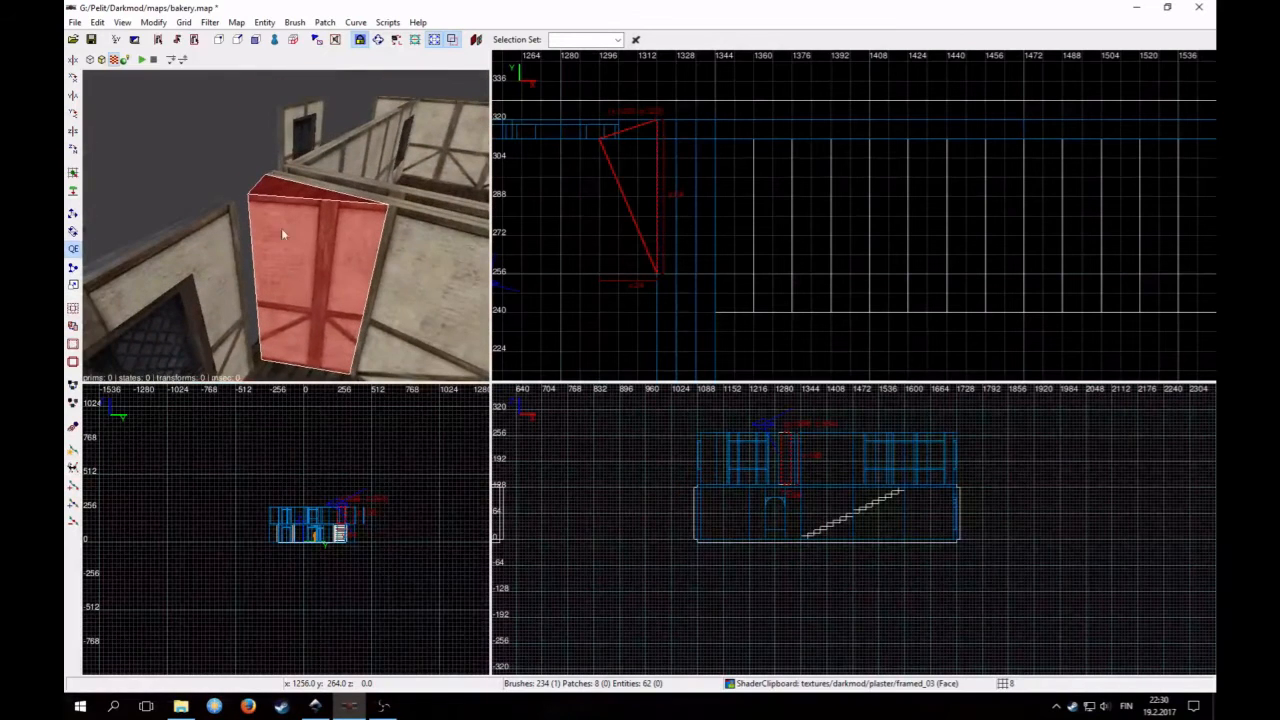
left_click(221, 40)
left_click_drag(600, 143, 586, 146)
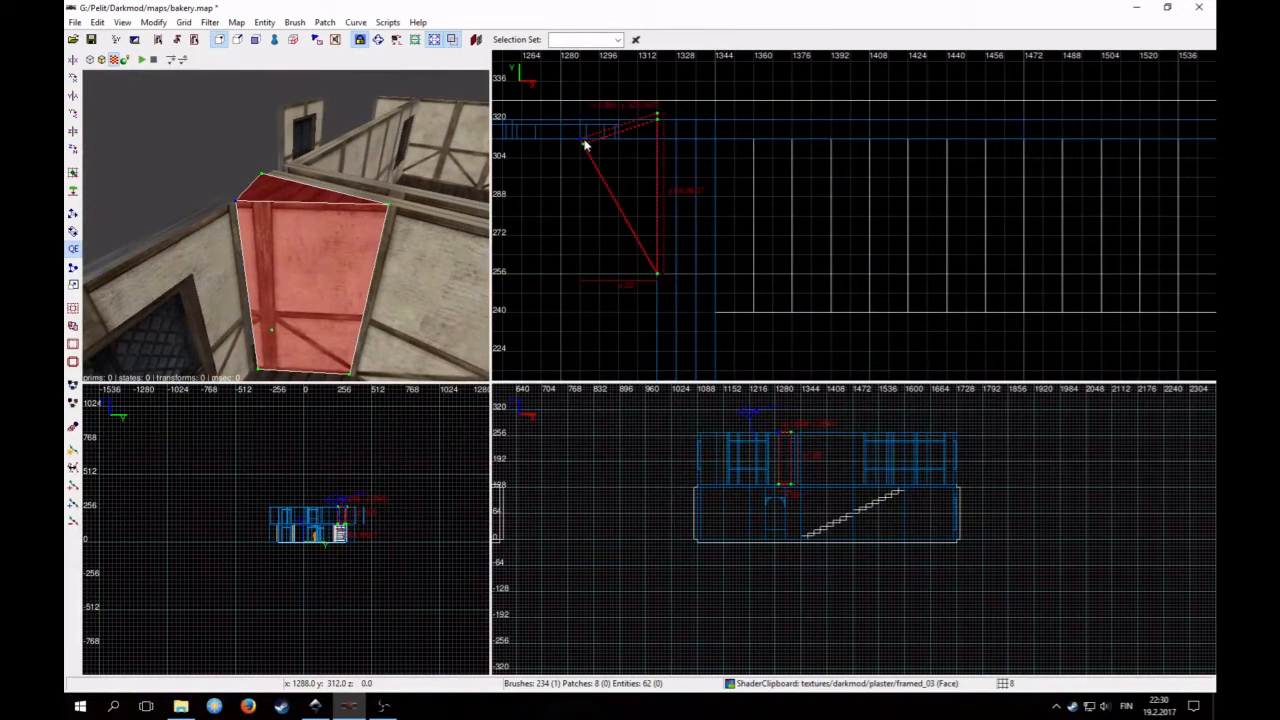
key("Escape")
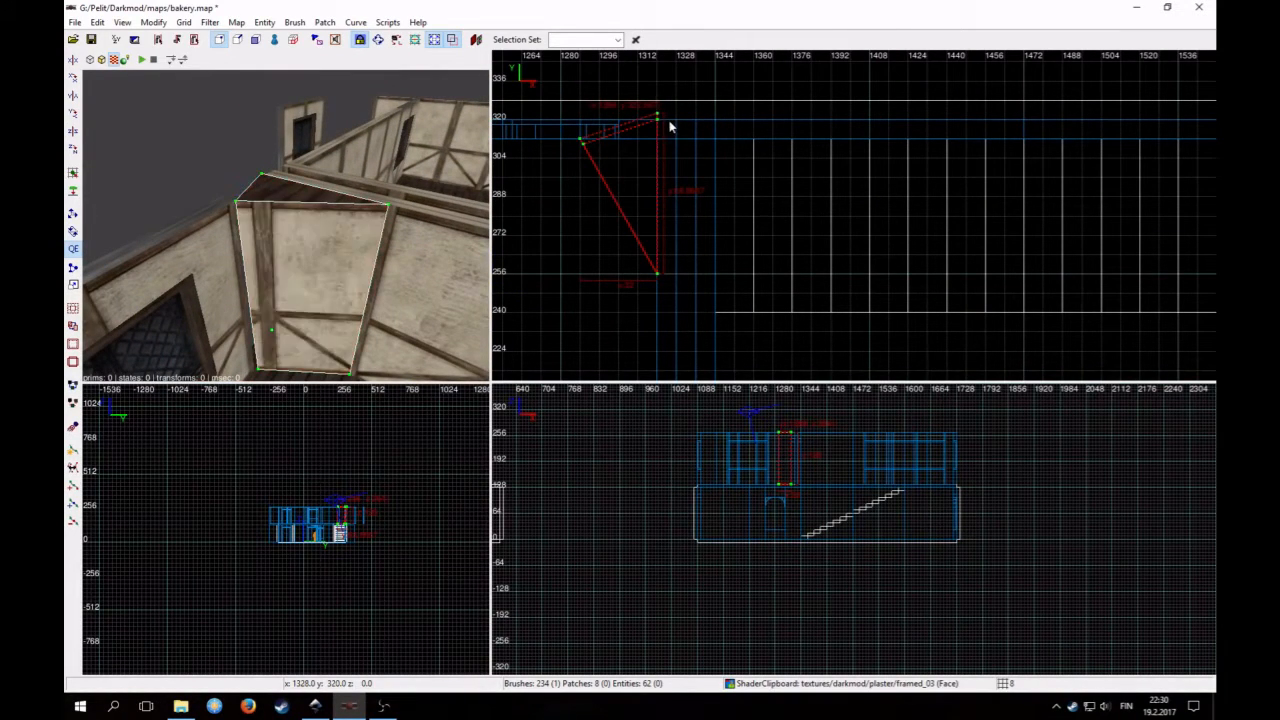
key("Escape")
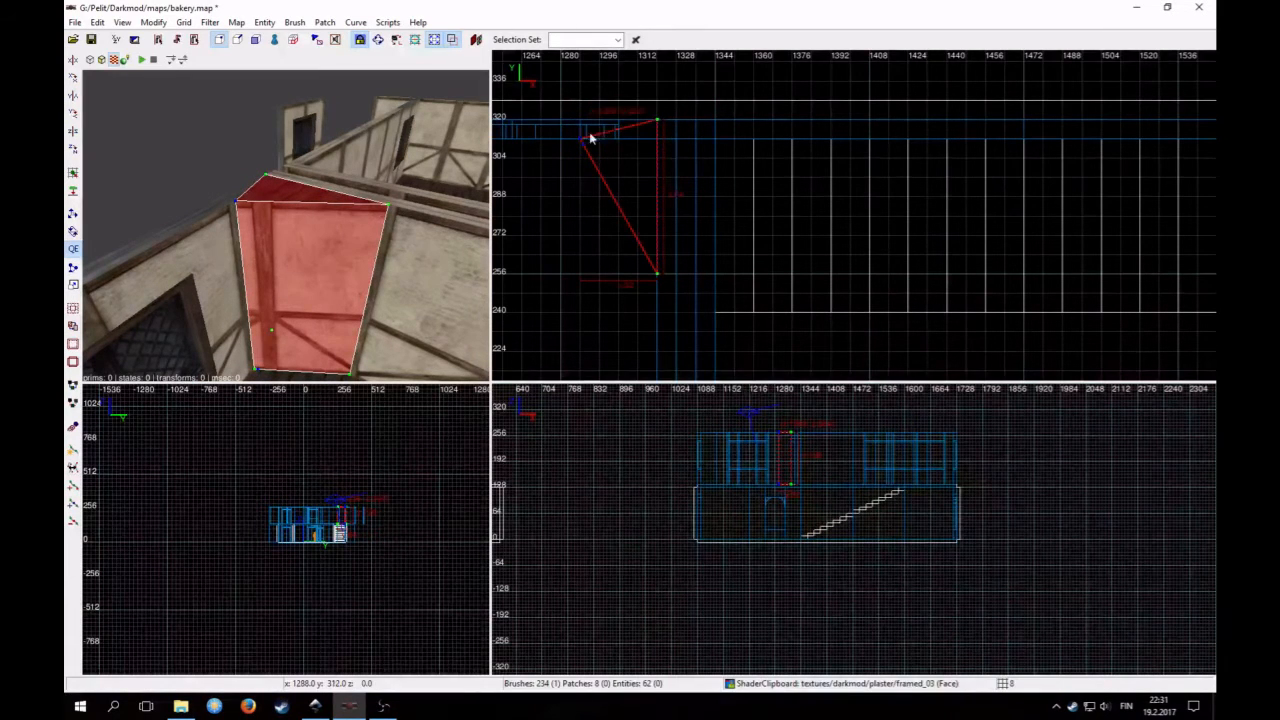
key("Escape")
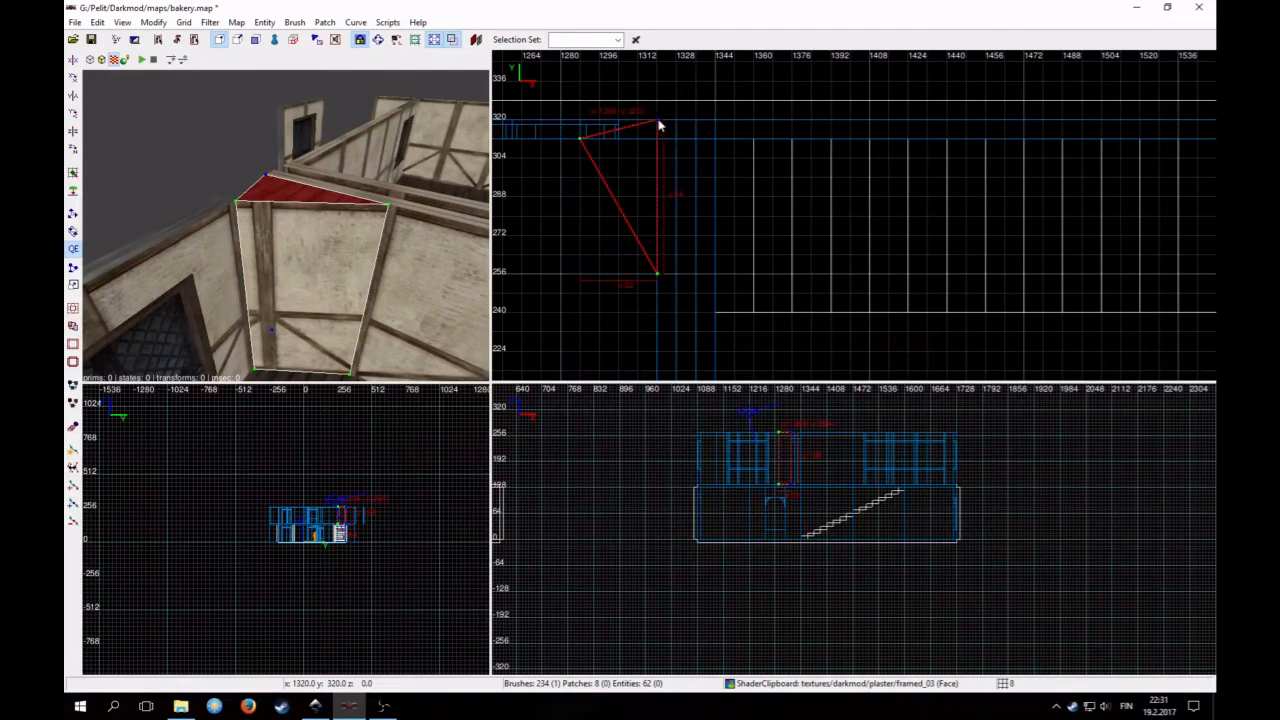
Fit the framed-plaster texture on the northeast corner brush's angled face to 0.50 x 1.00
key("Escape")
key("Escape")
key("Escape")
right_click(290, 252)
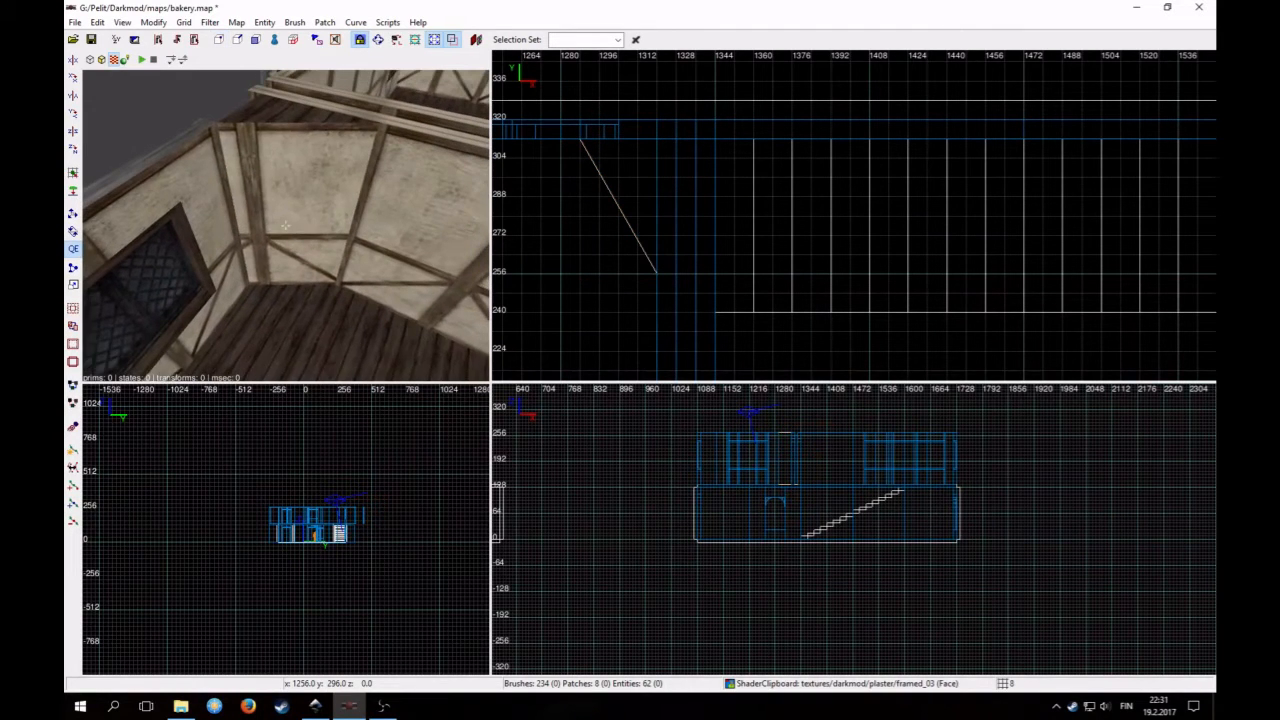
right_click(281, 248)
left_click(281, 248, "ctrl+shift")
key("s")
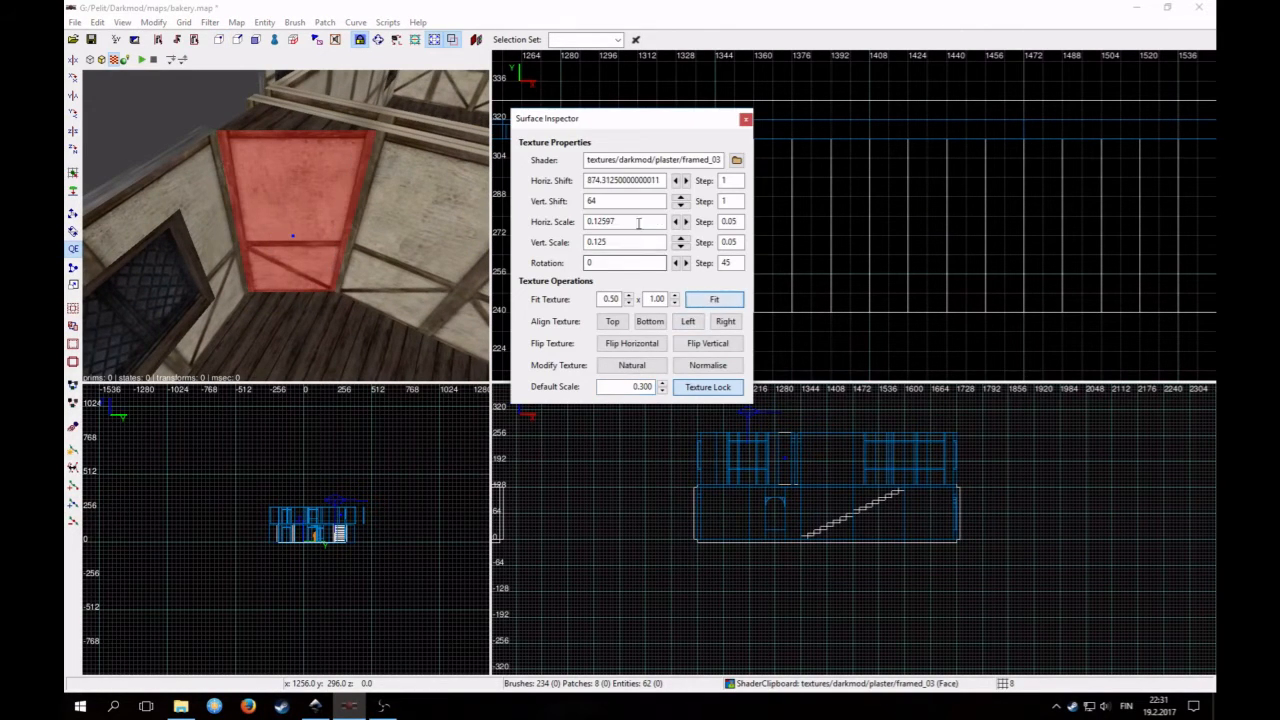
left_click(745, 119)
Examine the upstairs rooms from inside and outside, checking the corners, windows, doorway and outer walls
right_click(286, 225)
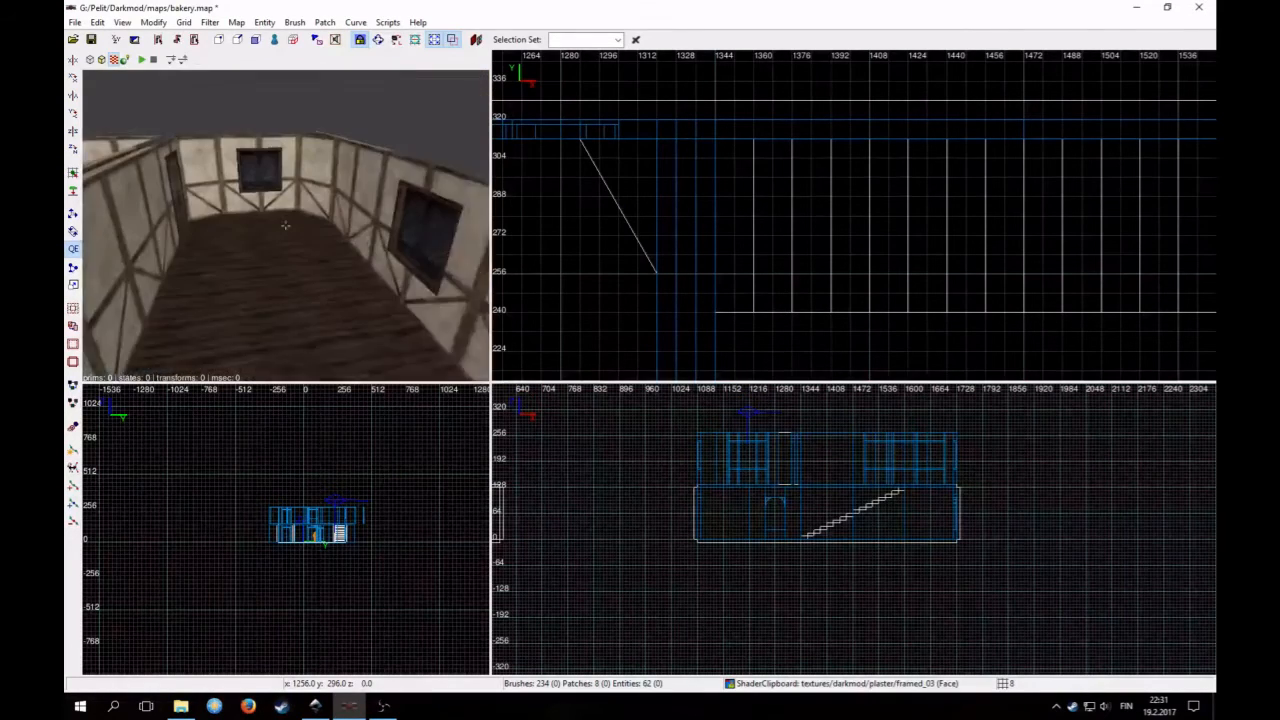
key("Up")
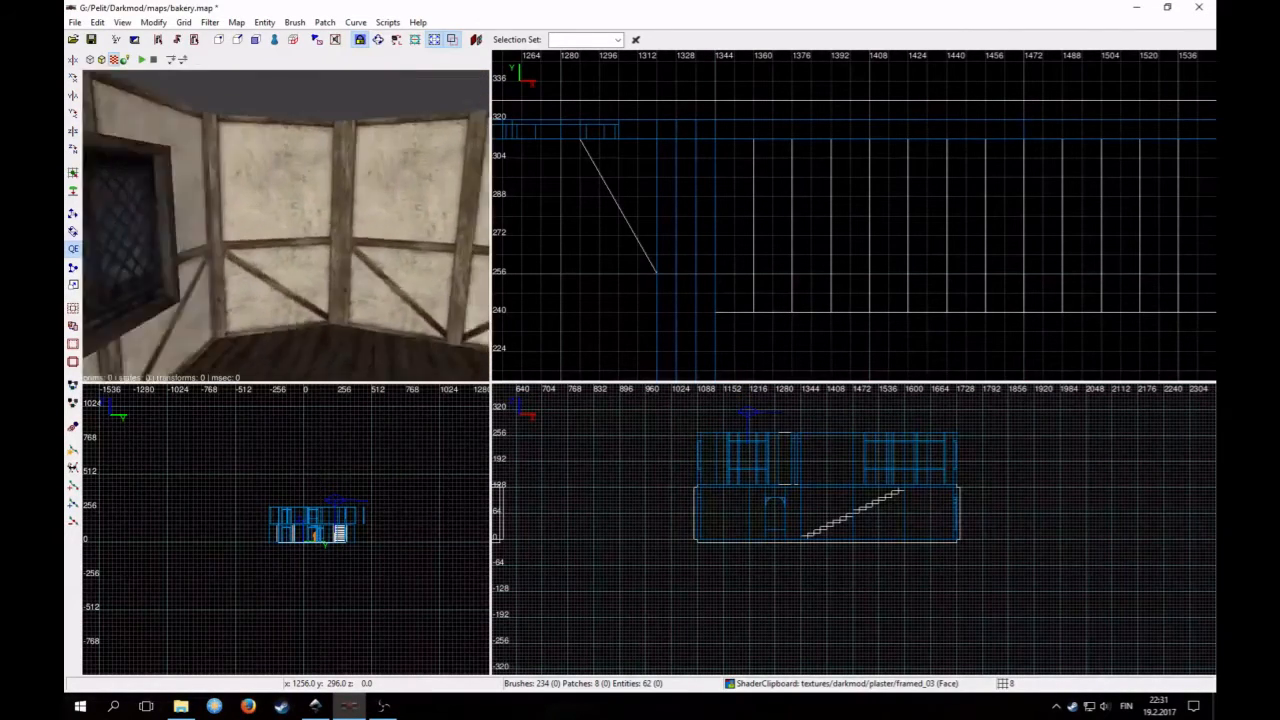
key("Up")
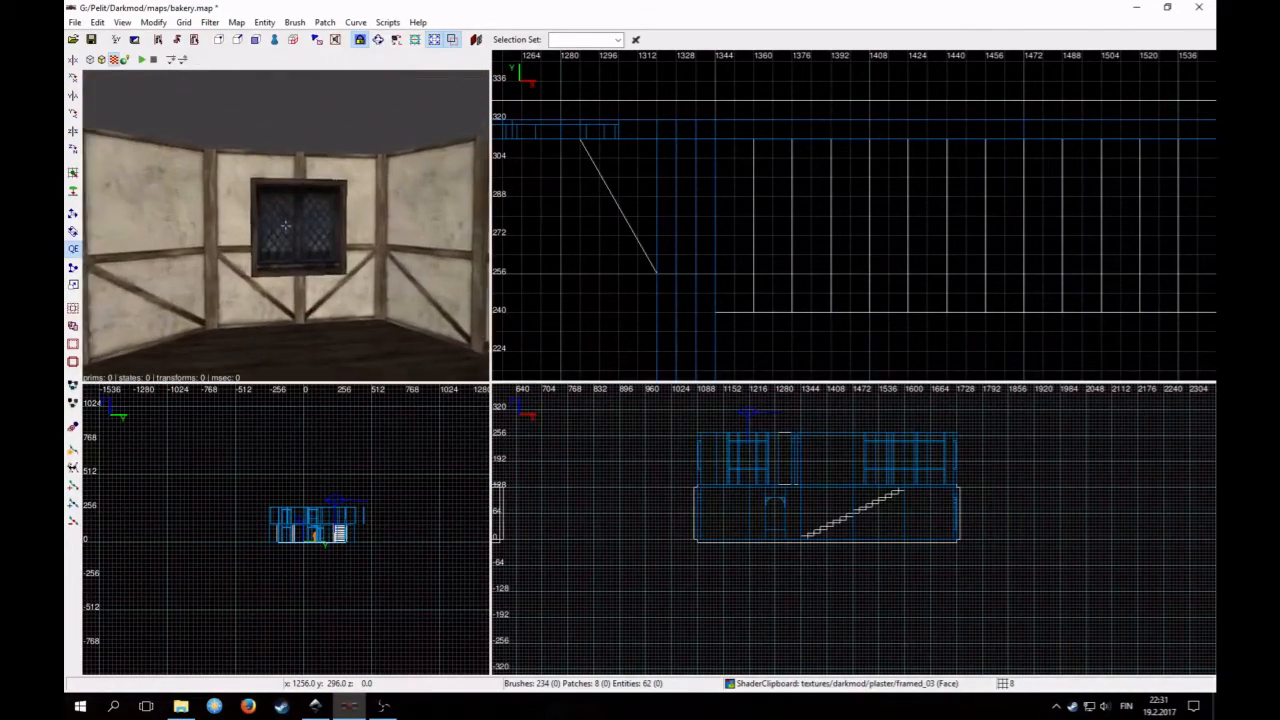
right_click(285, 225)
right_click(217, 266)
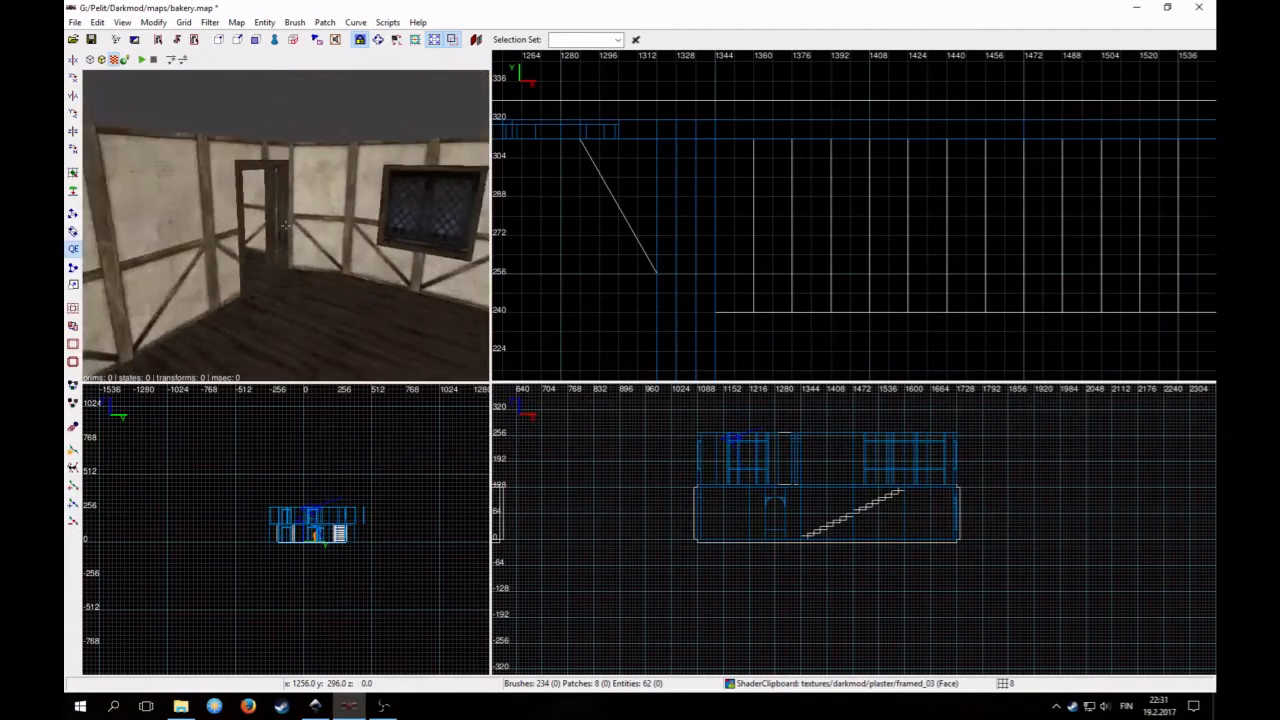
key("Up")
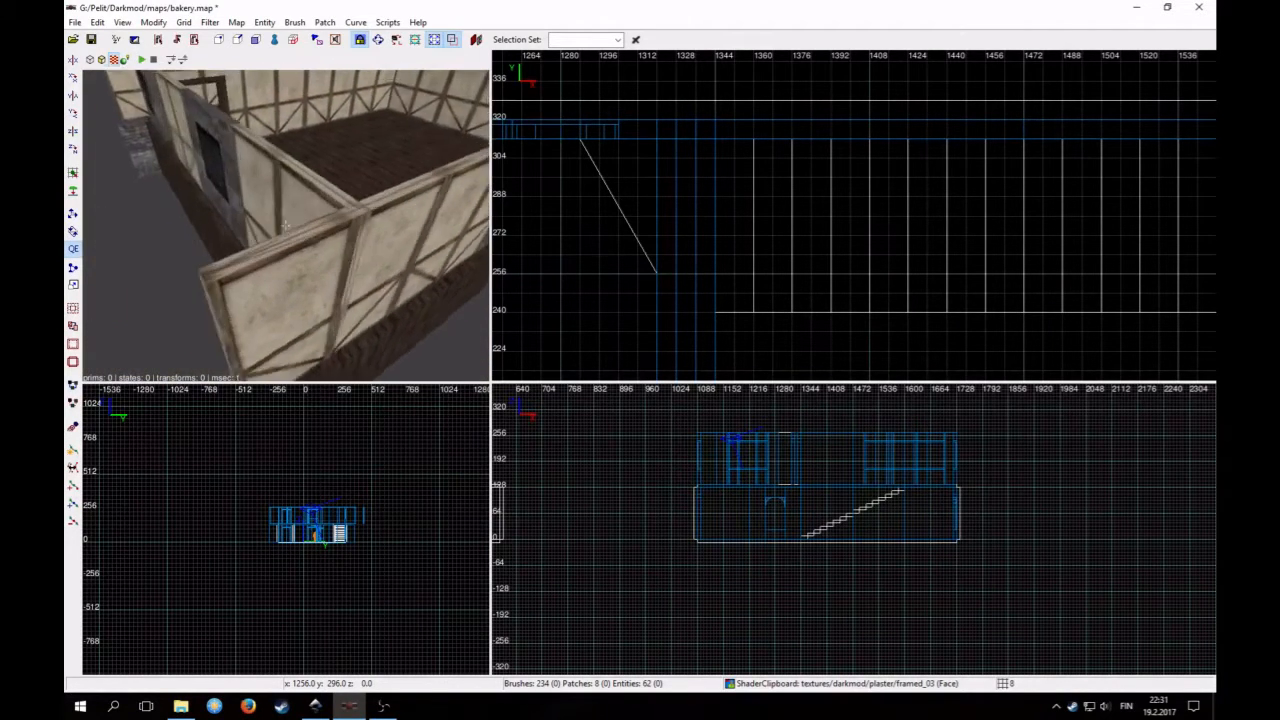
right_click(253, 205)
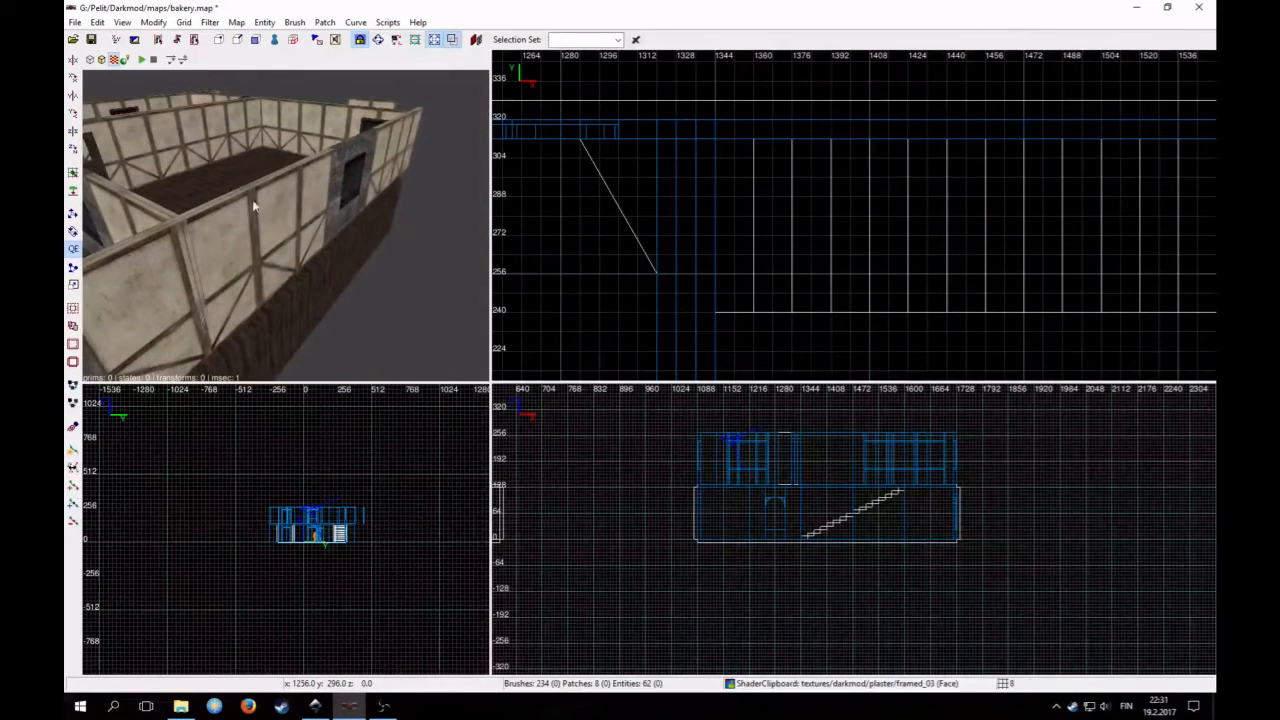
left_click(288, 205, "shift")
key("Up")
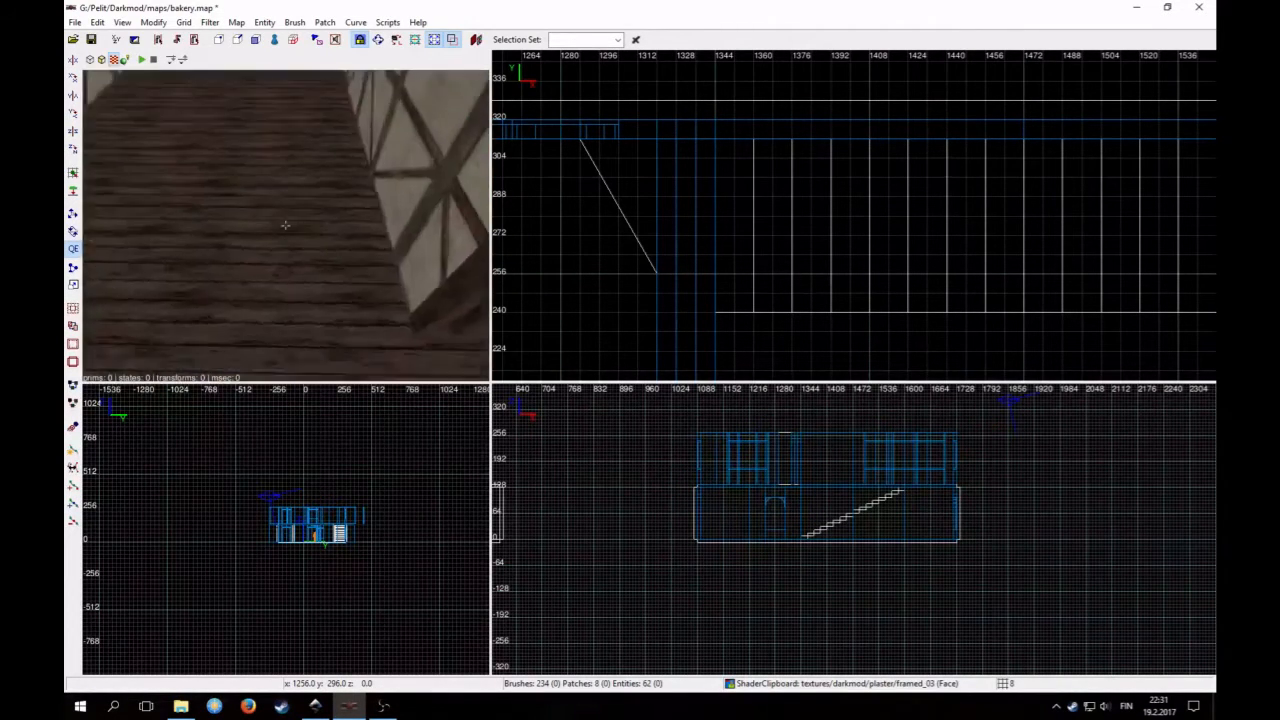
key("Down")
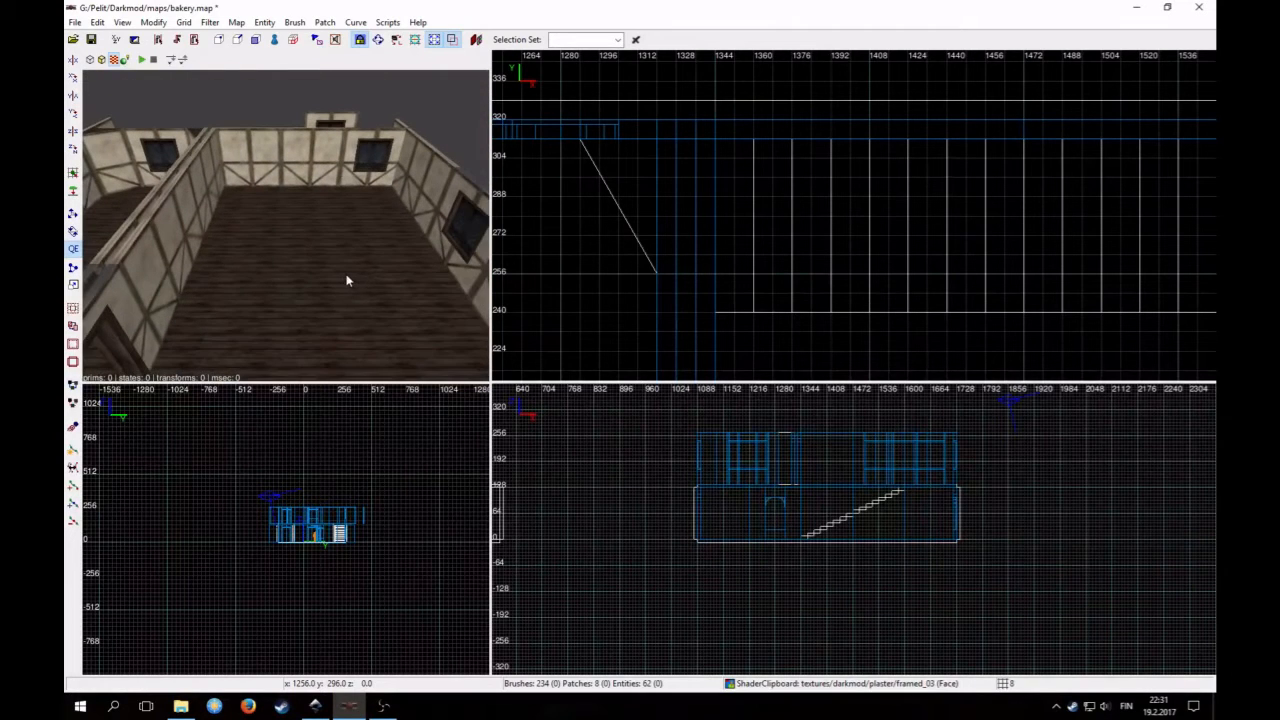
Draw a wall-height brush over the larger east room from x 1344, y 320, and stretch its north side to y 384
scroll(720, 303, "down", 2)
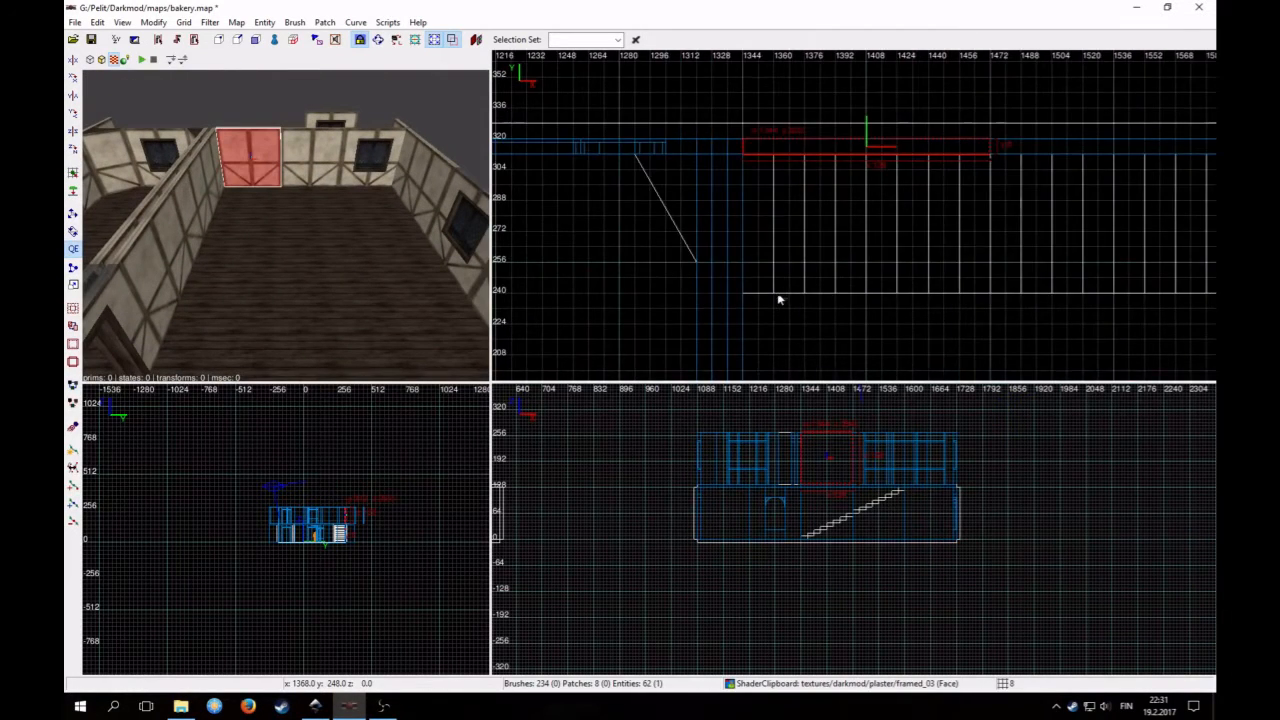
scroll(885, 257, "down", 4)
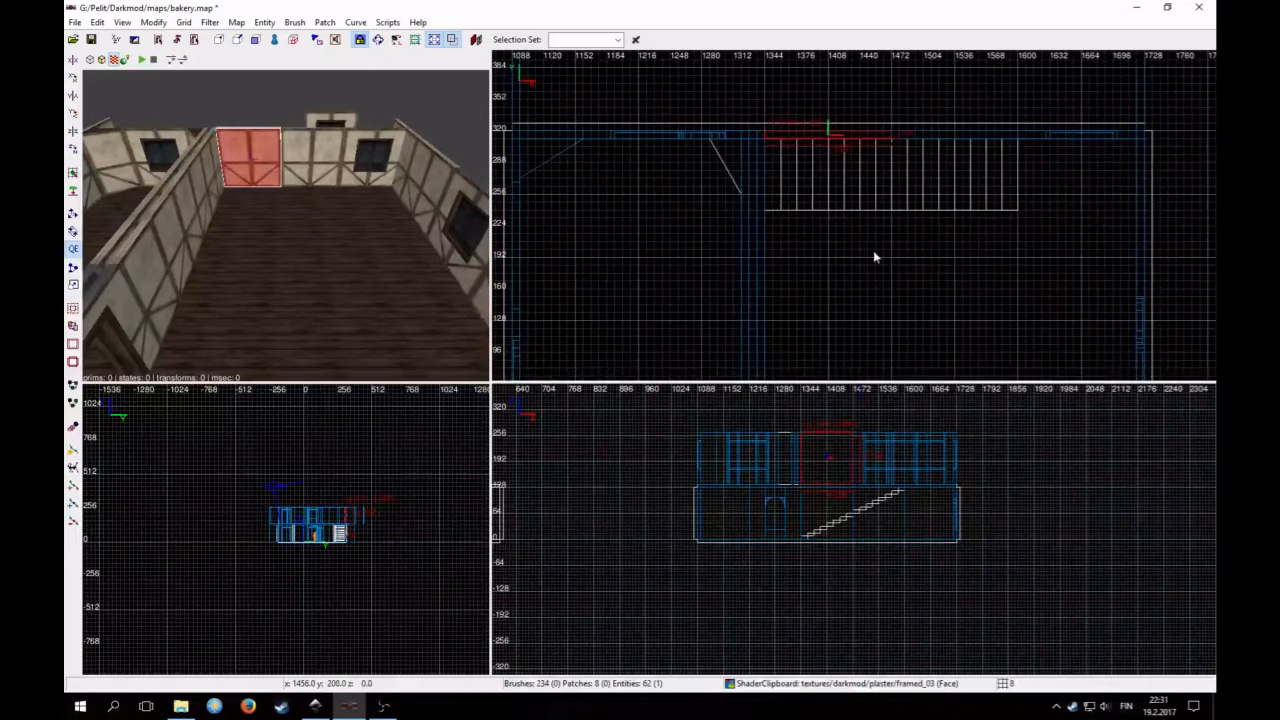
right_click_drag(831, 222, 834, 186)
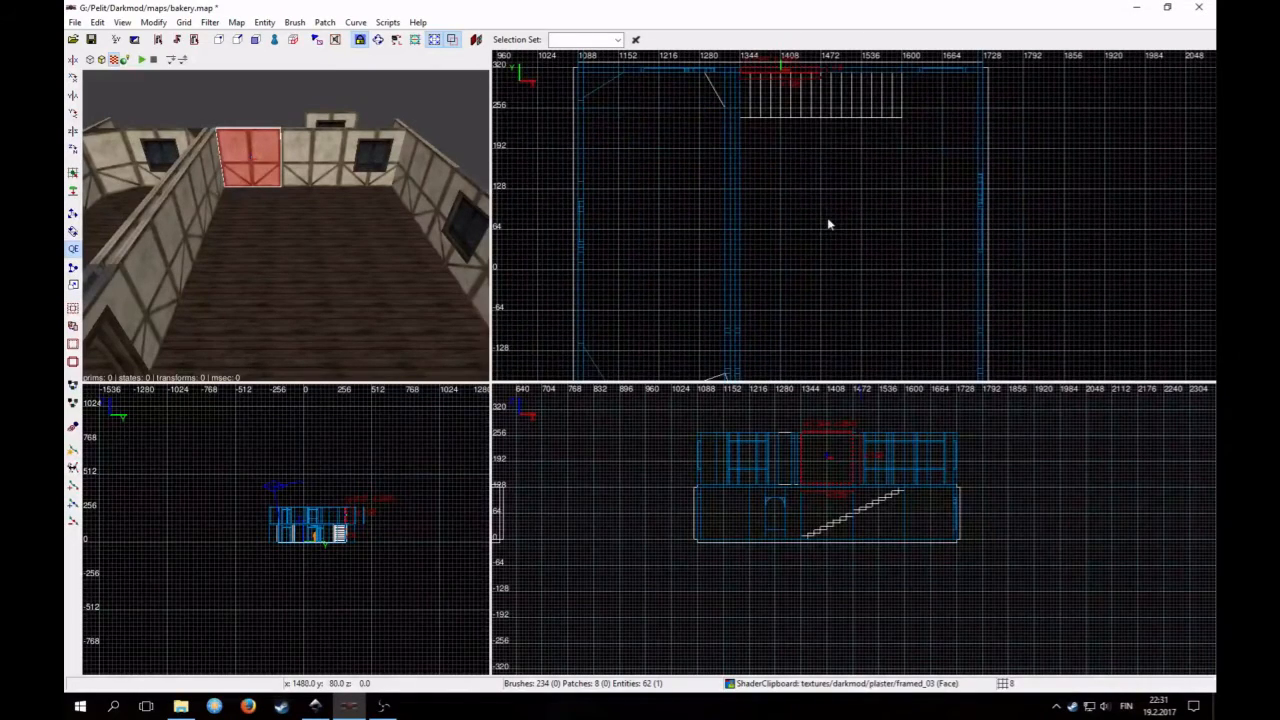
scroll(791, 170, "down", 1)
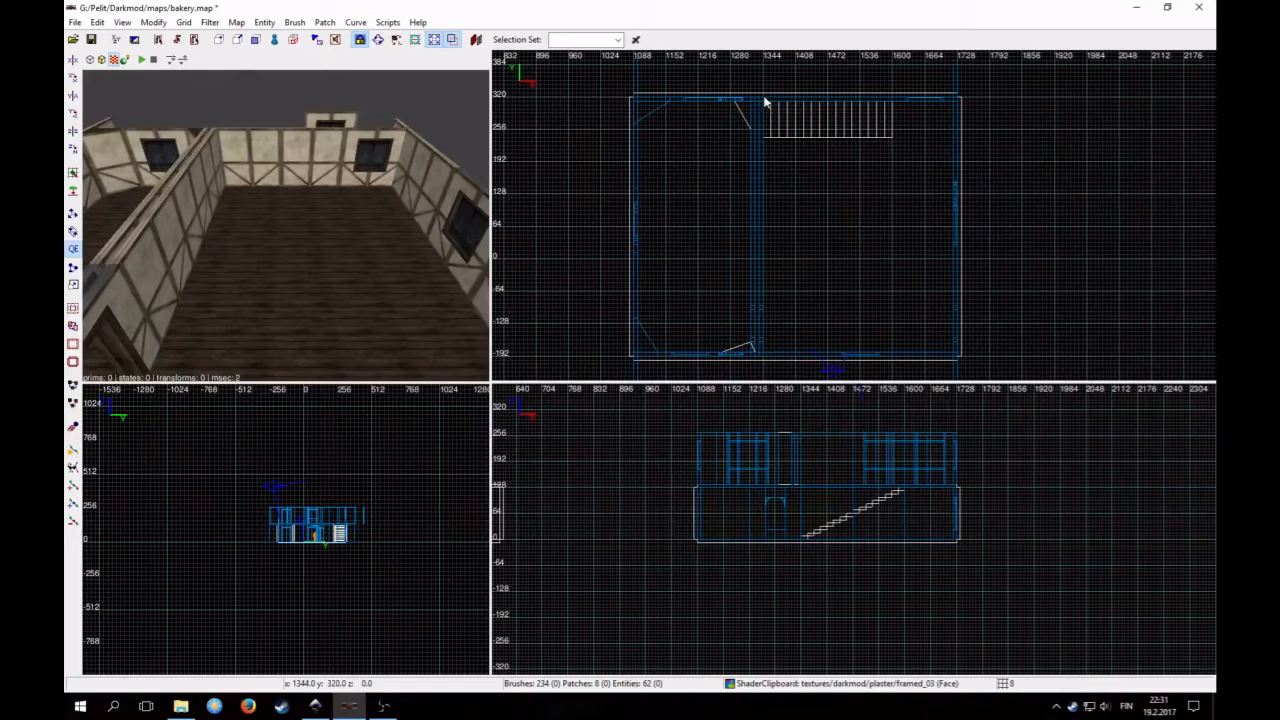
mouse_move(763, 97)
left_mouse_down()
mouse_move(849, 231)
mouse_move(866, 309)
mouse_move(955, 367)
left_mouse_up()
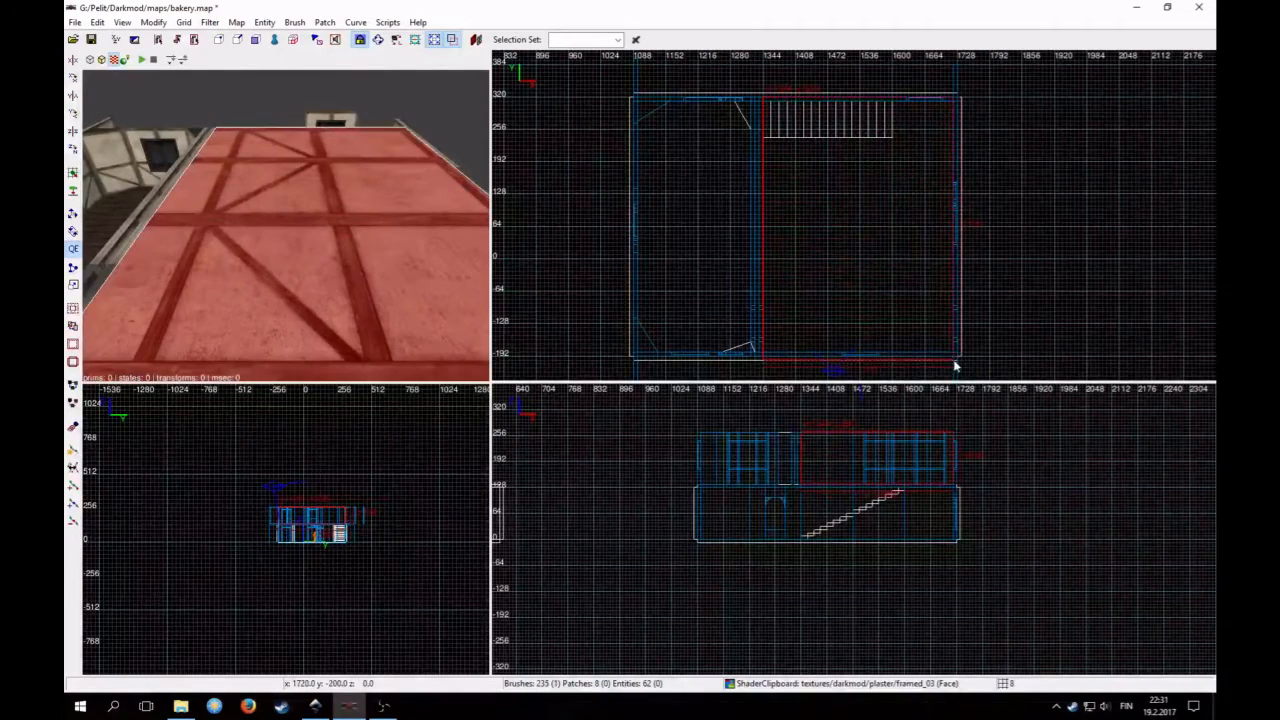
right_click_drag(890, 259, 779, 528)
scroll(890, 259, "up", 2)
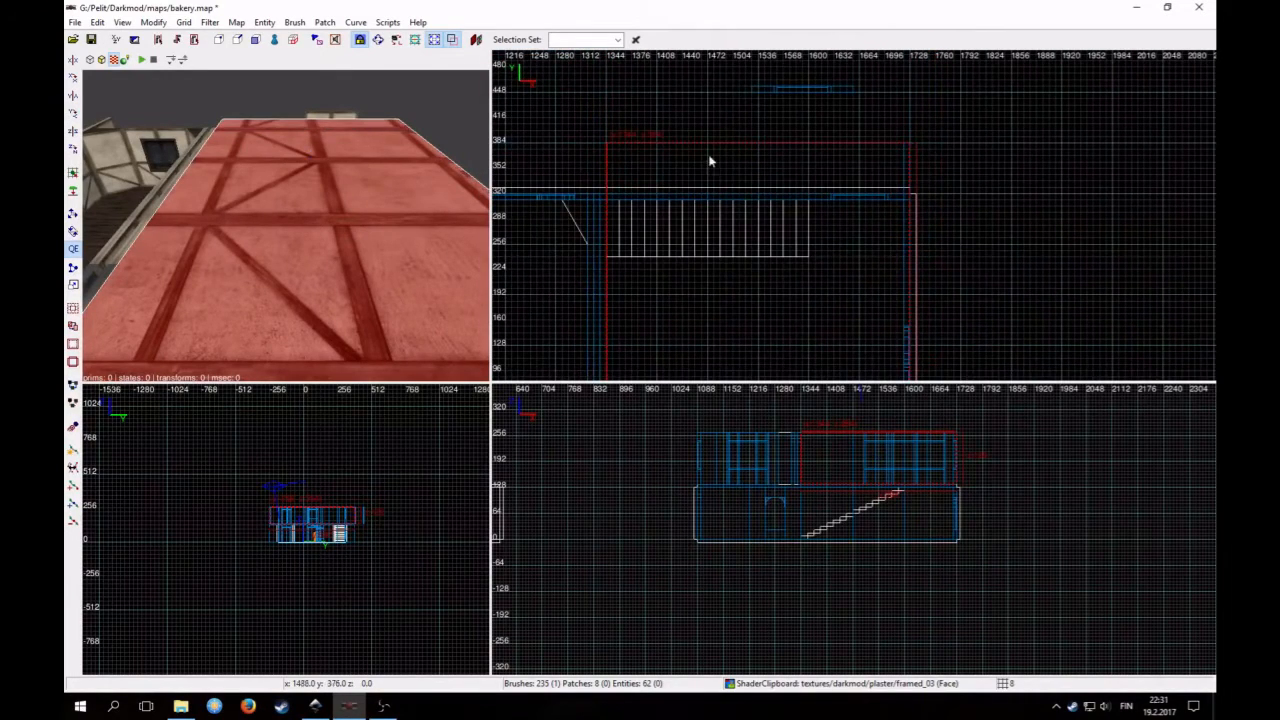
Extend the east room brush's west side into the gap between the partition walls, and hollow it outward into a six-brush shell
right_click(390, 165)
key("Up")
key("Up")
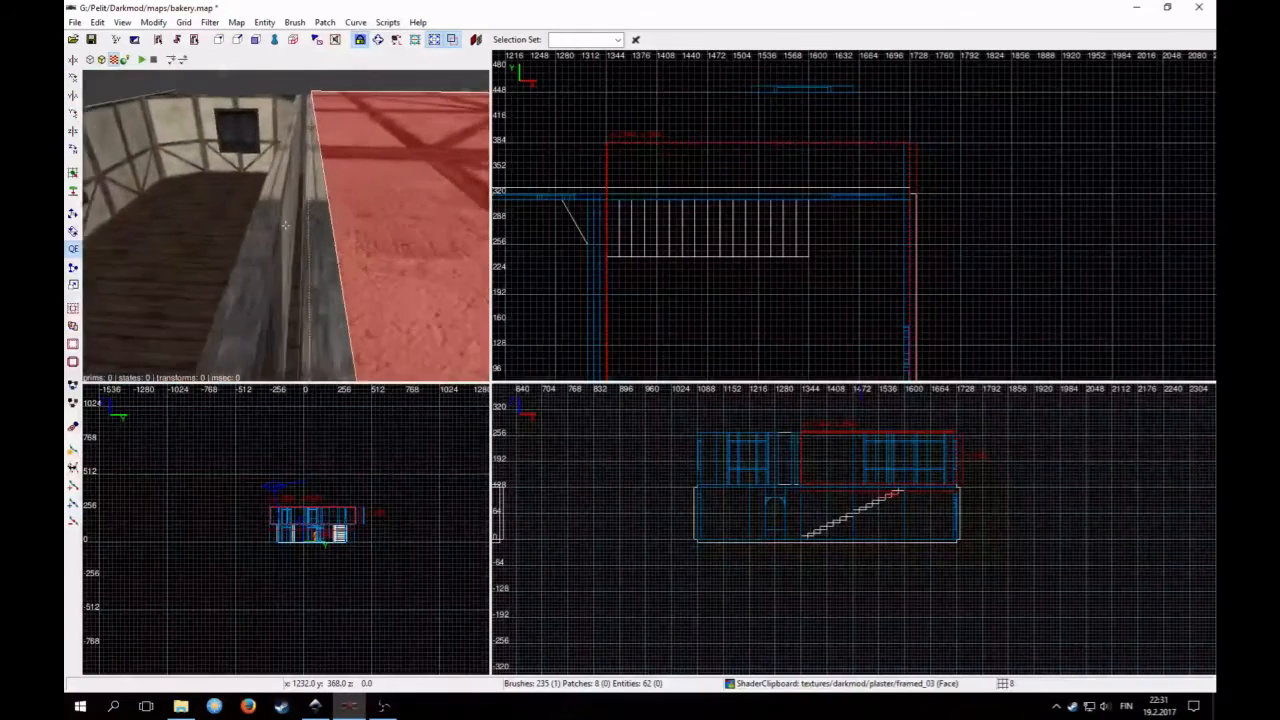
right_click(285, 225)
left_click_drag(585, 236, 581, 236)
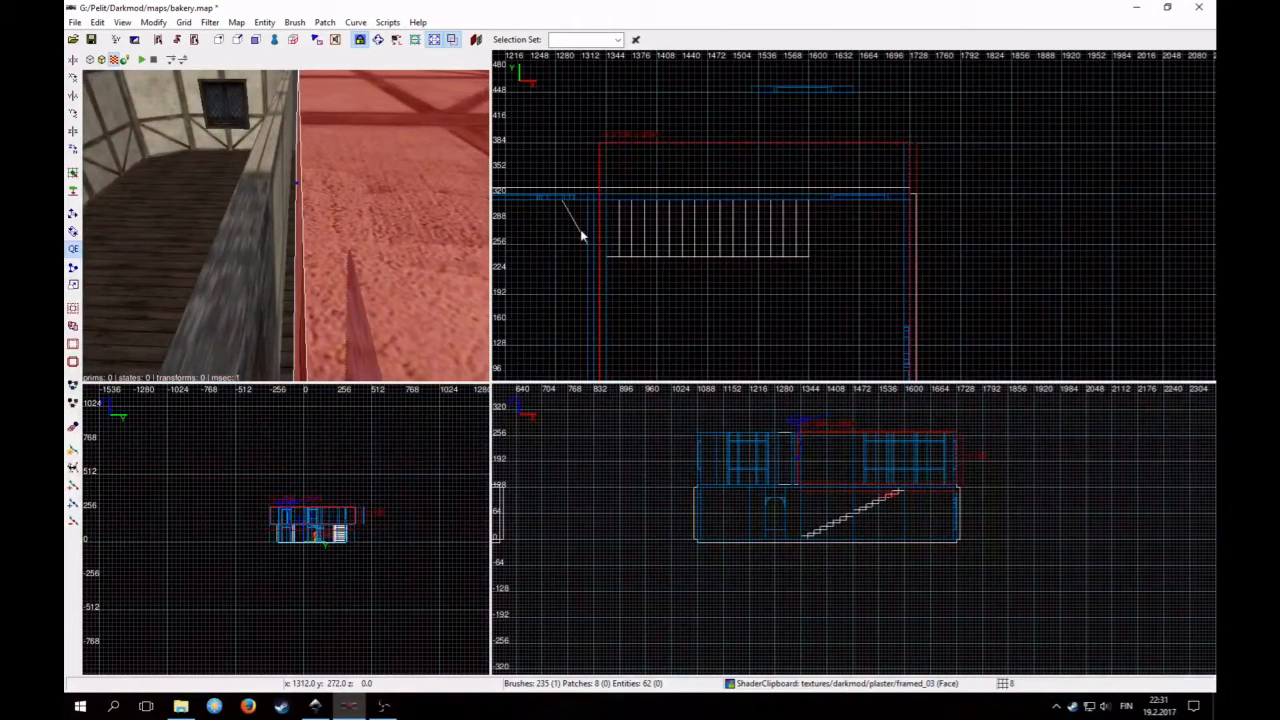
right_click(332, 235)
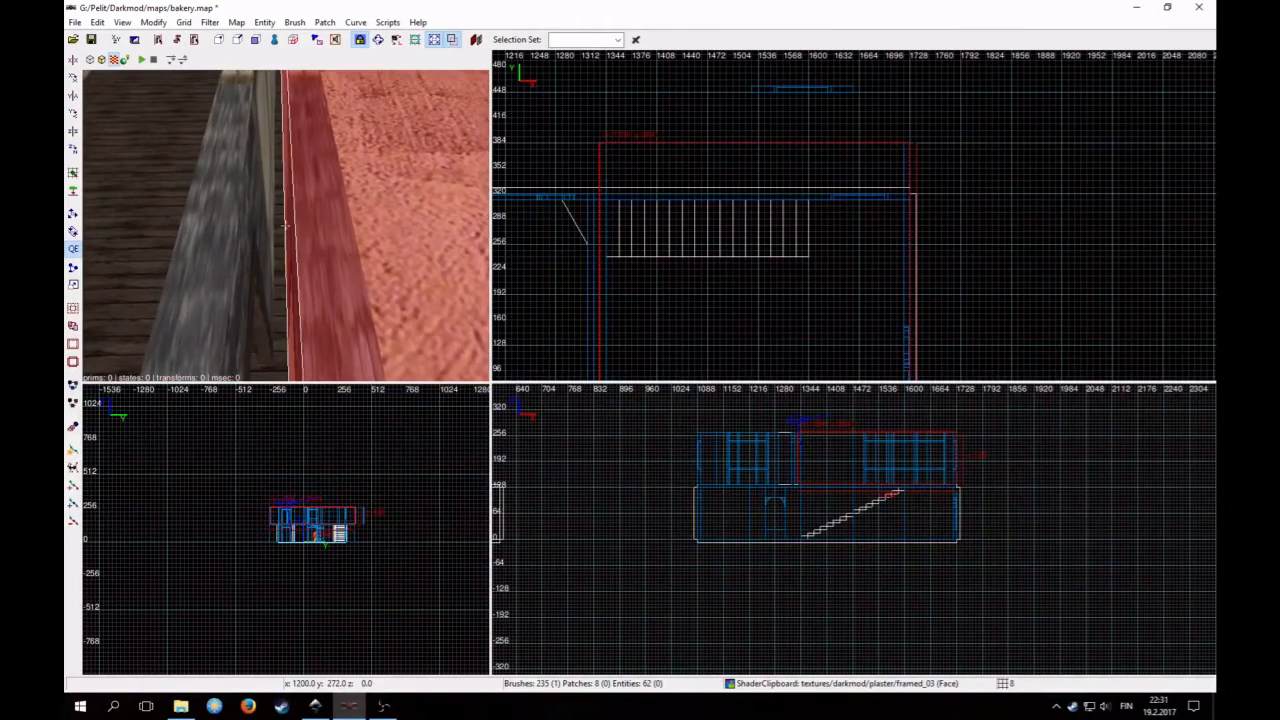
right_click(324, 257)
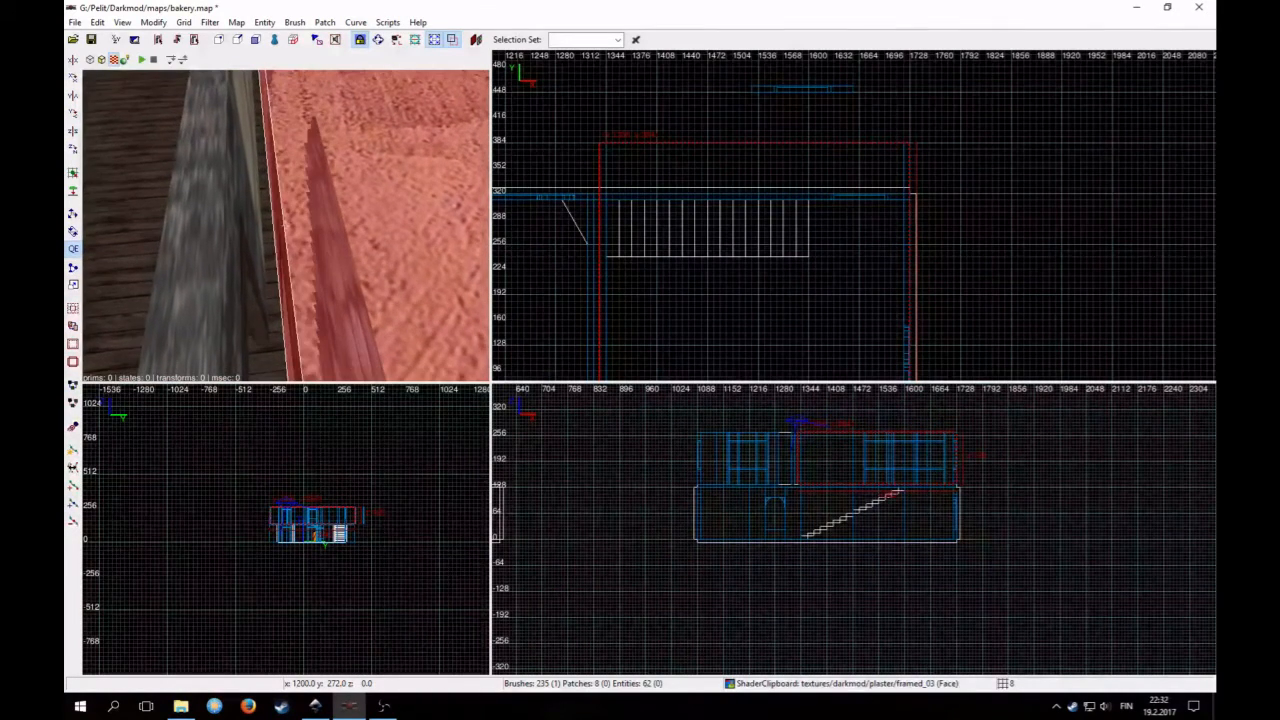
right_click(320, 247)
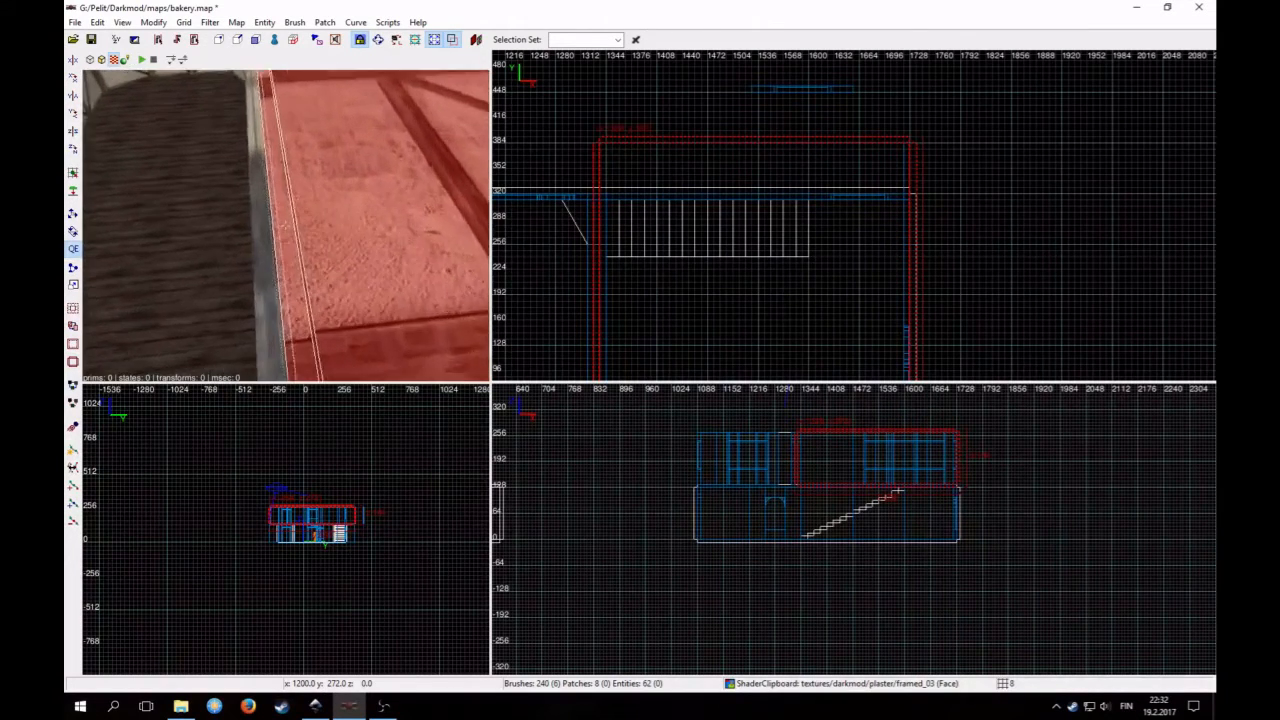
Inspect how the shell's west wall and ceiling sit against the partition, toggling the west wall brush's selection
right_click(282, 237)
left_click(282, 237, "shift")
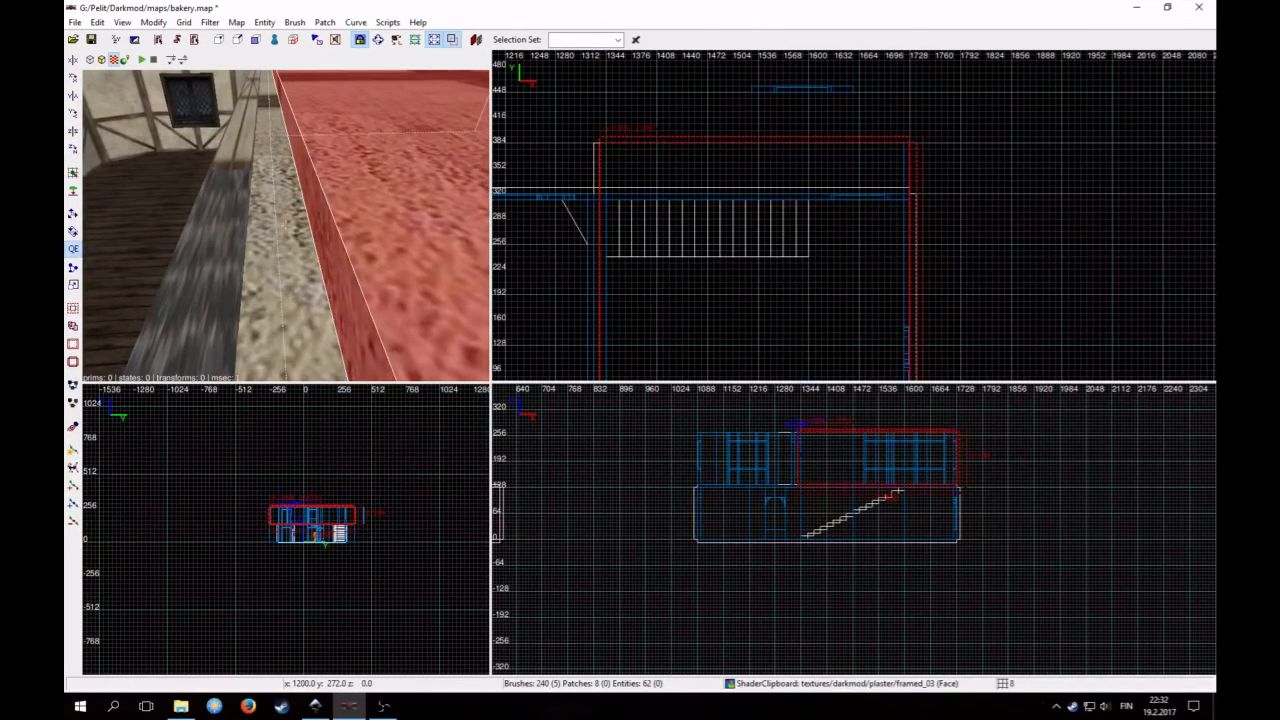
right_click(284, 245)
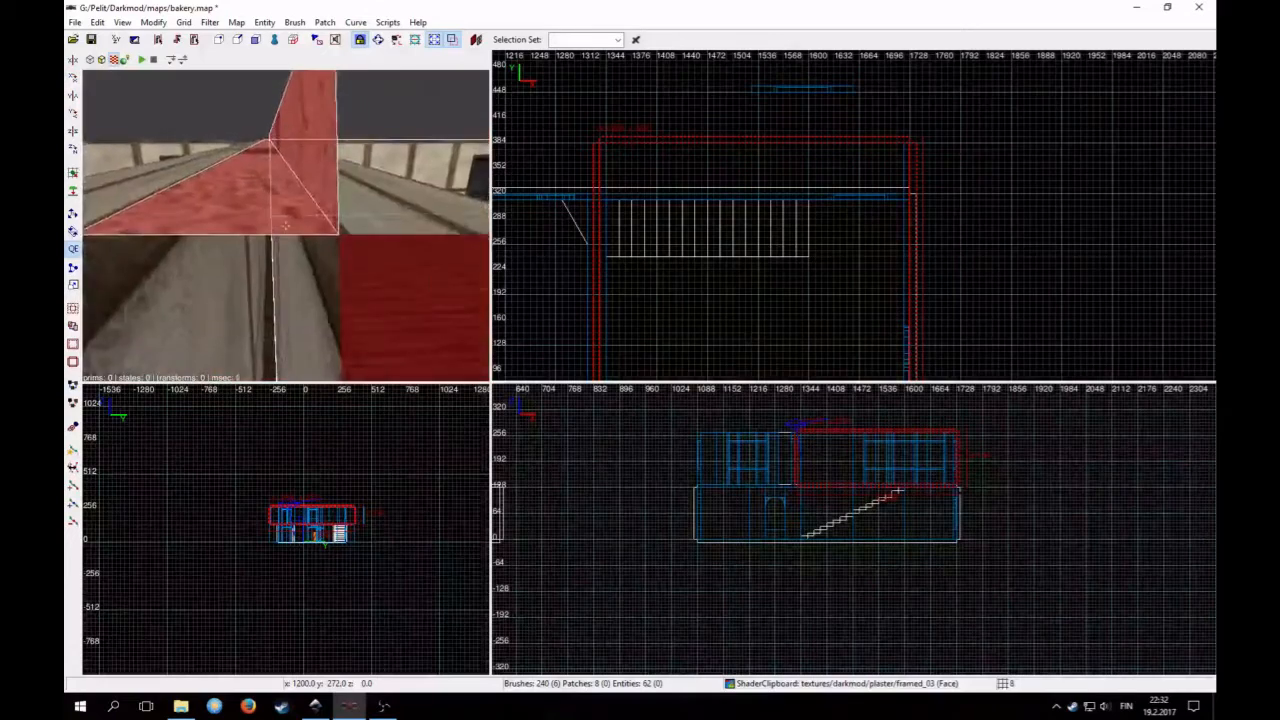
left_click(286, 227, "shift")
key("Up")
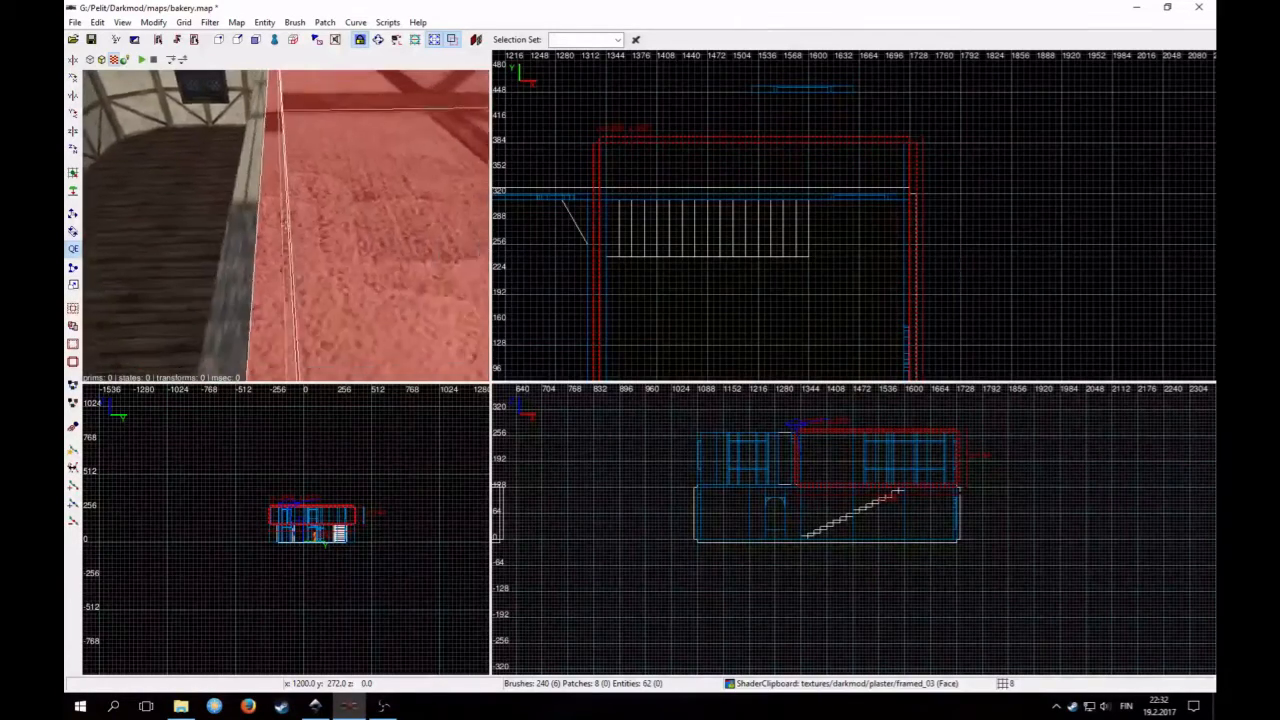
key("Down")
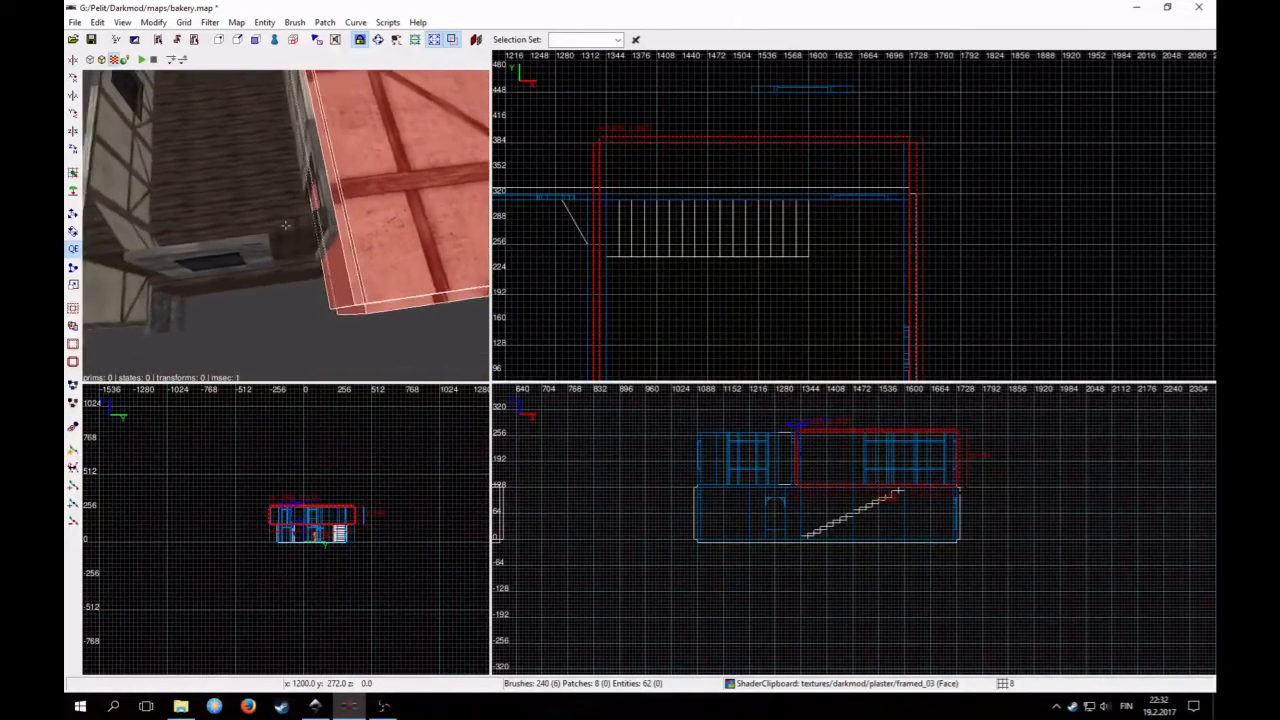
key("Right")
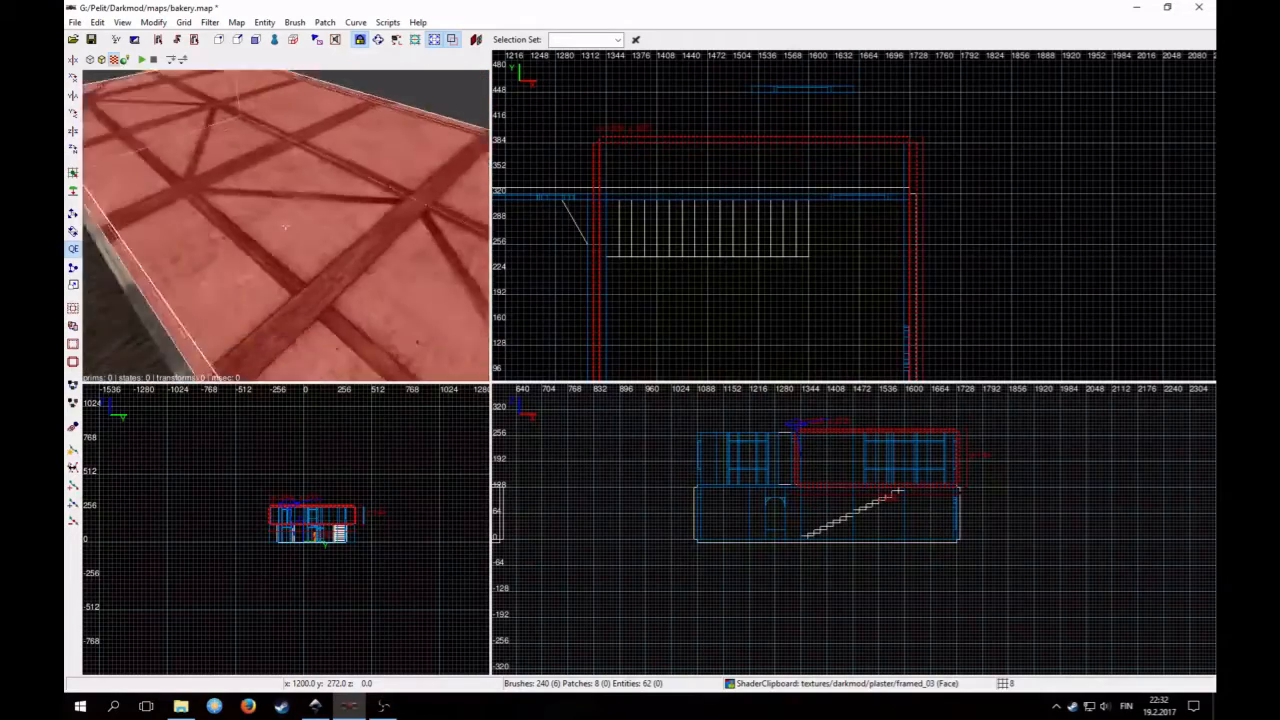
Try to extend the shell's ceiling brush westward across the smaller room
right_click(285, 247)
key("Escape")
left_click(275, 225, "ctrl+shift")
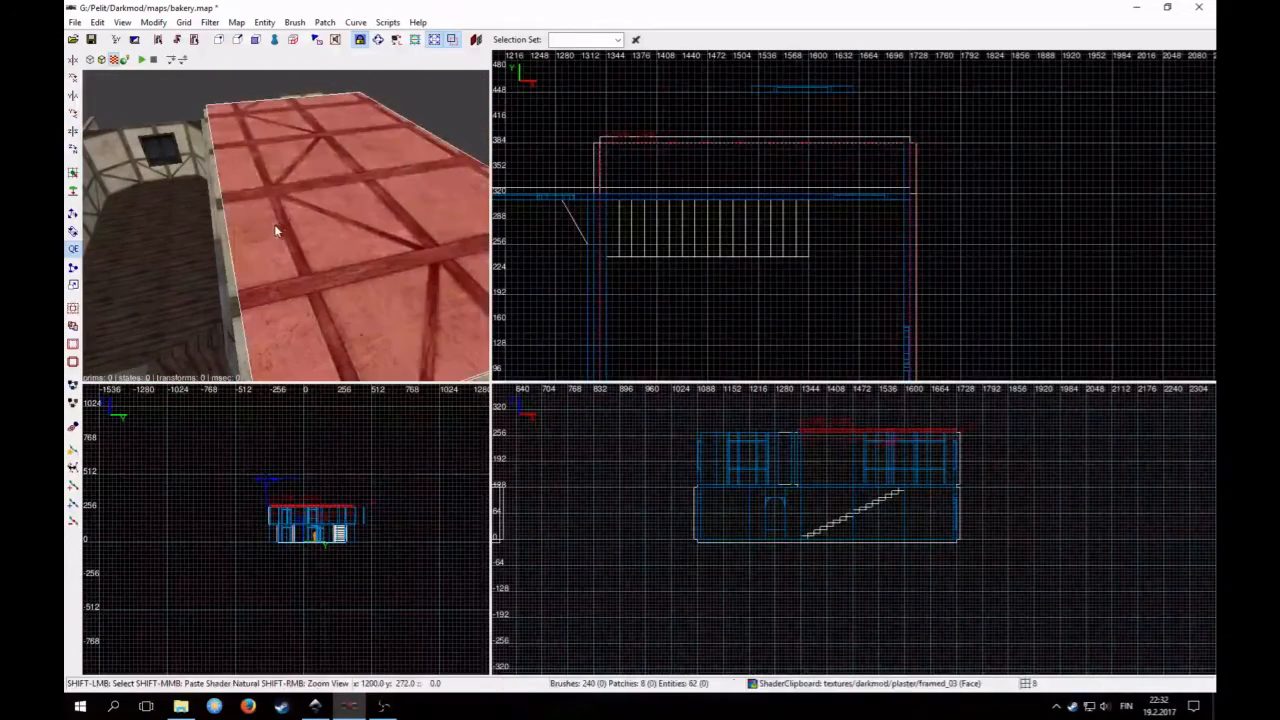
scroll(747, 234, "down", 3)
right_click_drag(747, 234, 811, 178)
left_click_drag(747, 234, 692, 236)
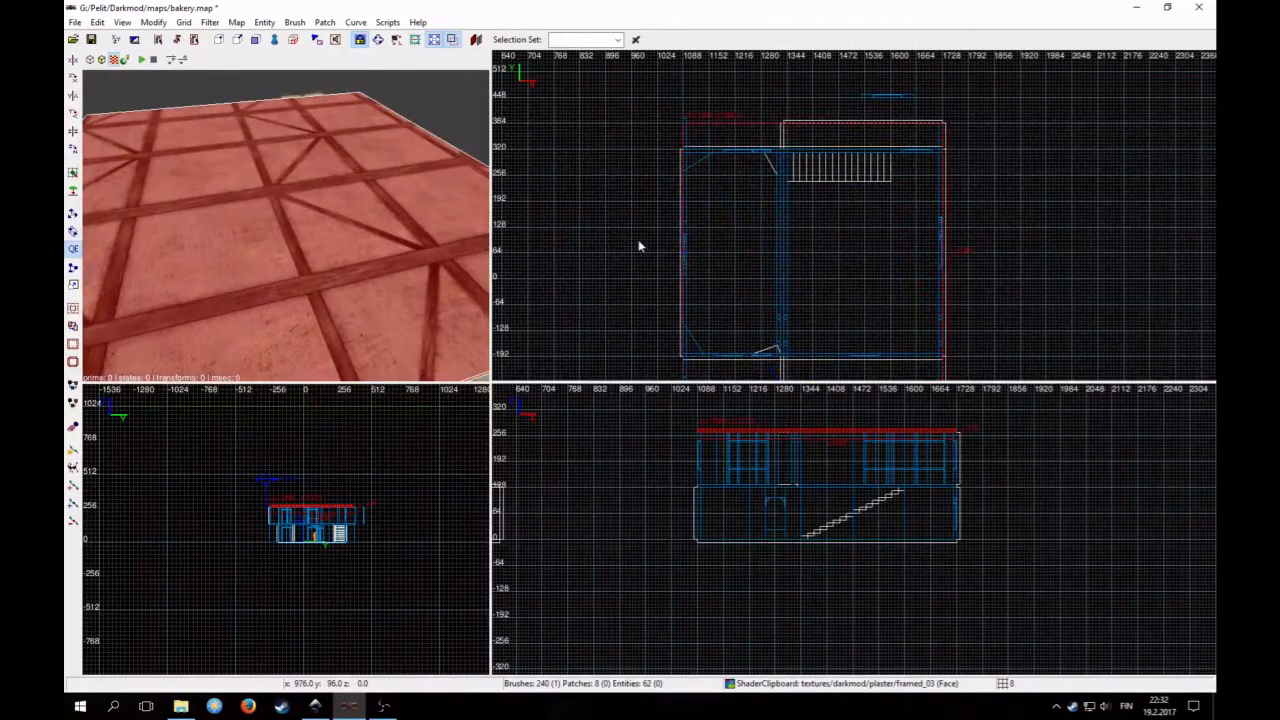
key("ctrl+z")
key("Escape")
Draw a wall-height brush over the smaller west room, reaching beside the east shell and past the north and south walls
right_click(410, 265)
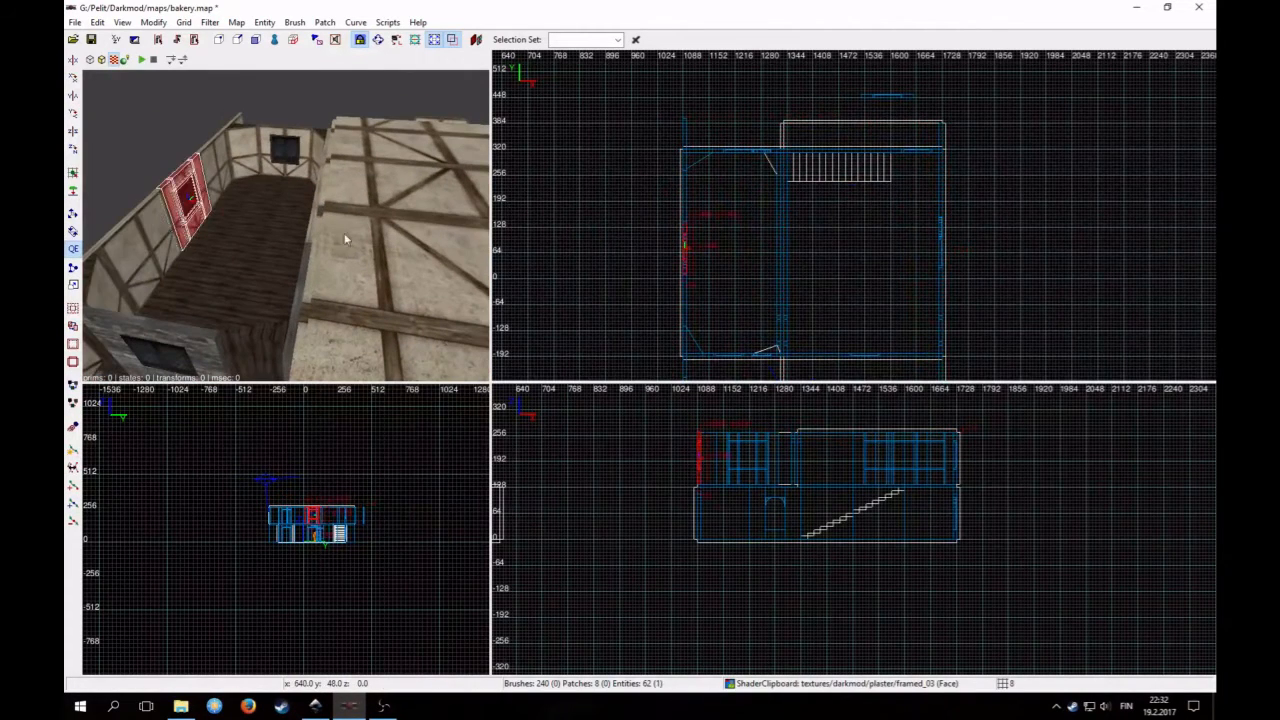
right_click_drag(648, 234, 703, 233)
scroll(827, 218, "up", 1)
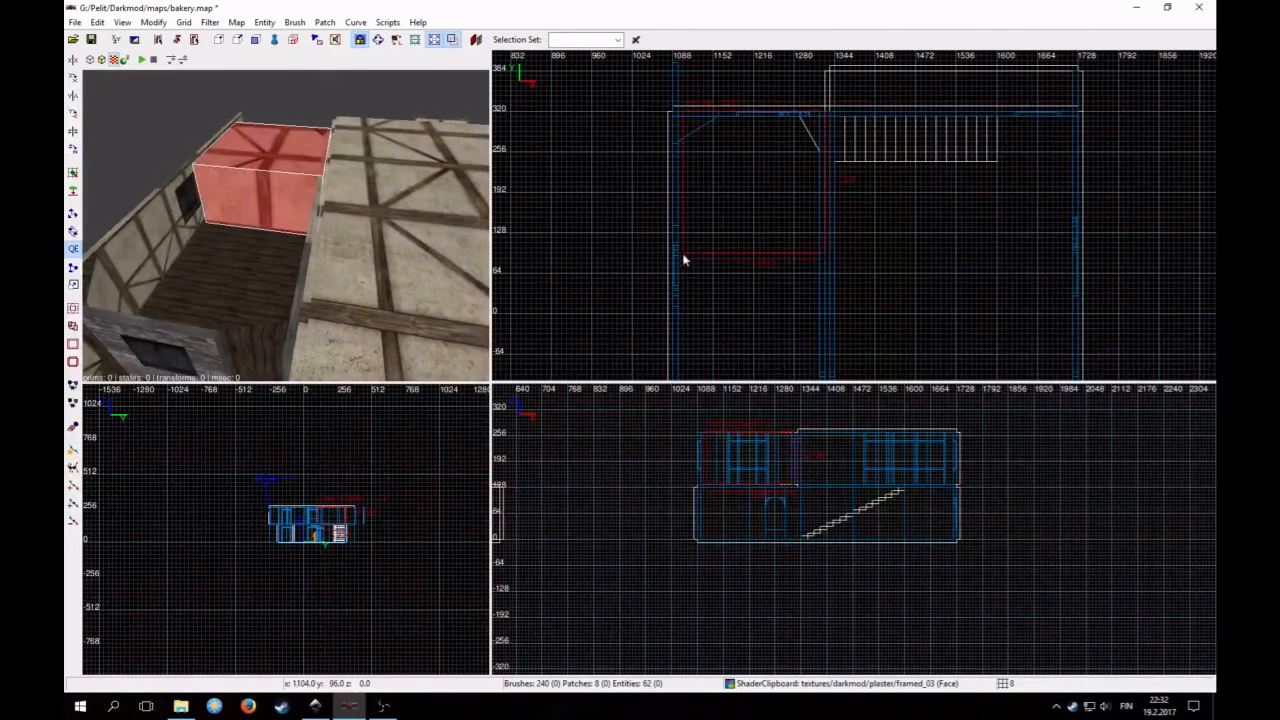
scroll(673, 267, "down", 1)
right_click_drag(675, 268, 739, 110)
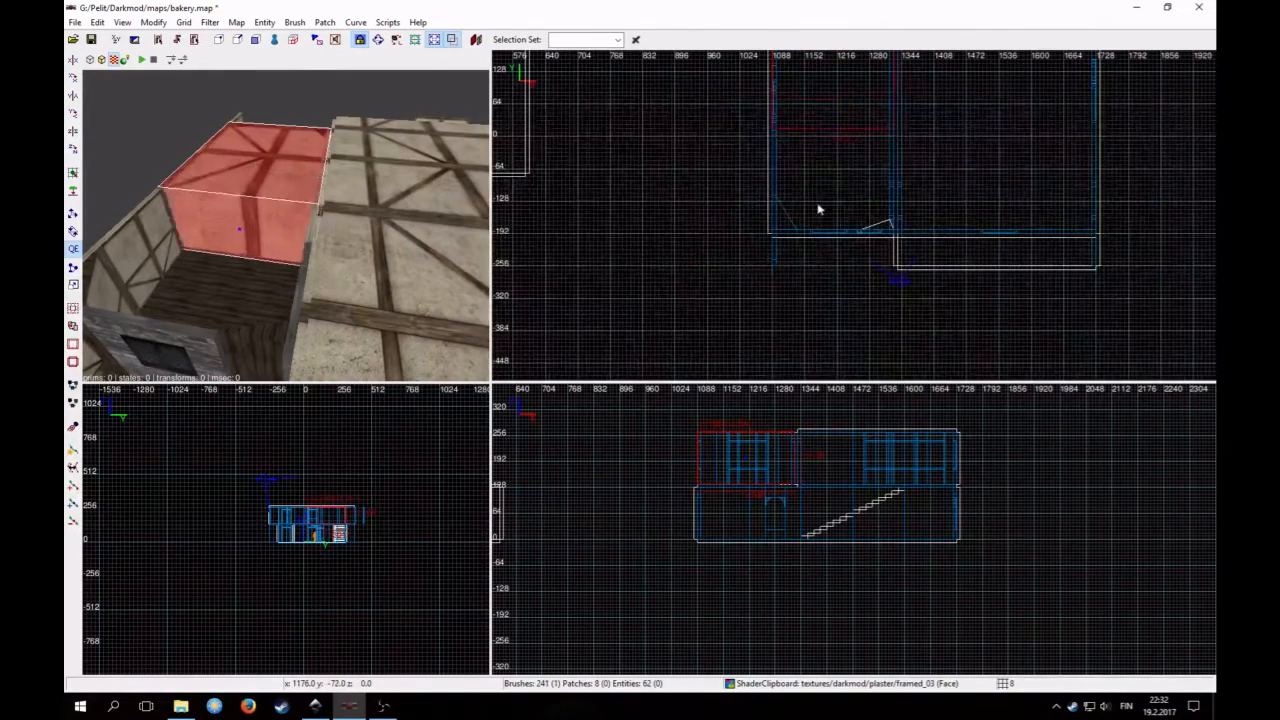
right_click_drag(754, 167, 702, 389)
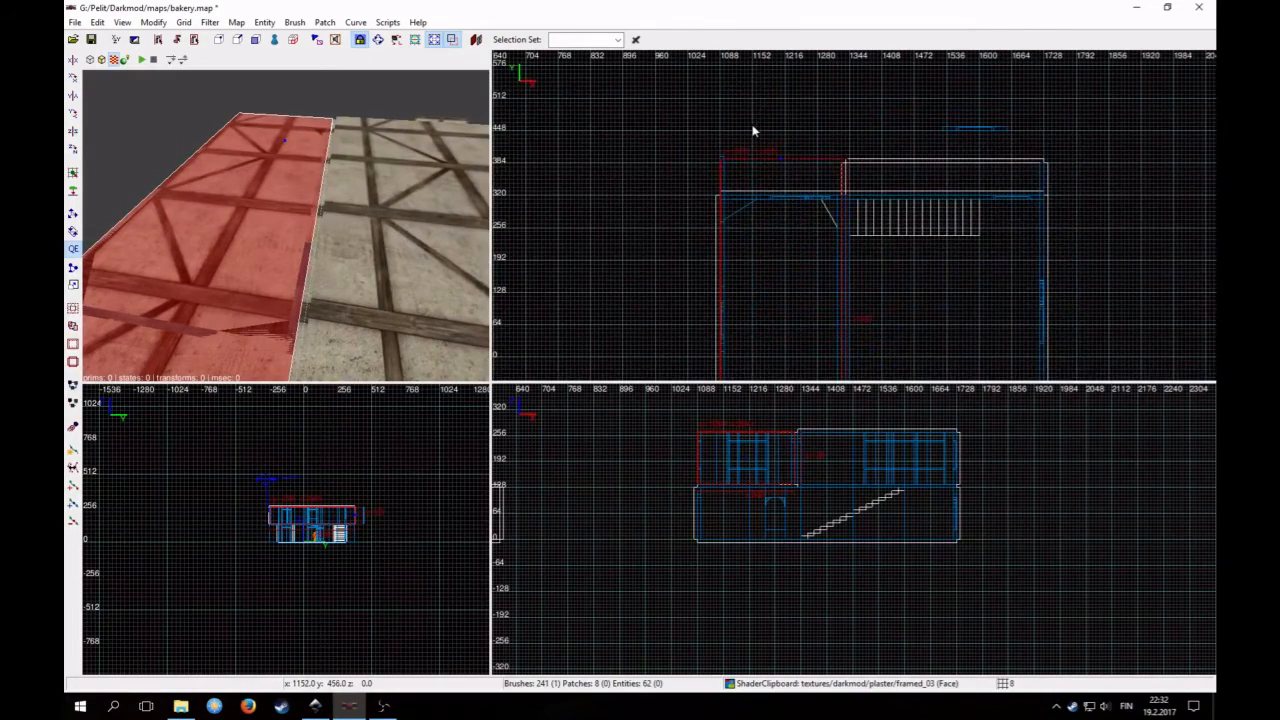
Fine-tune the west room brush's north edge at grid 4, and return the grid to 8
scroll(752, 133, "up", 2)
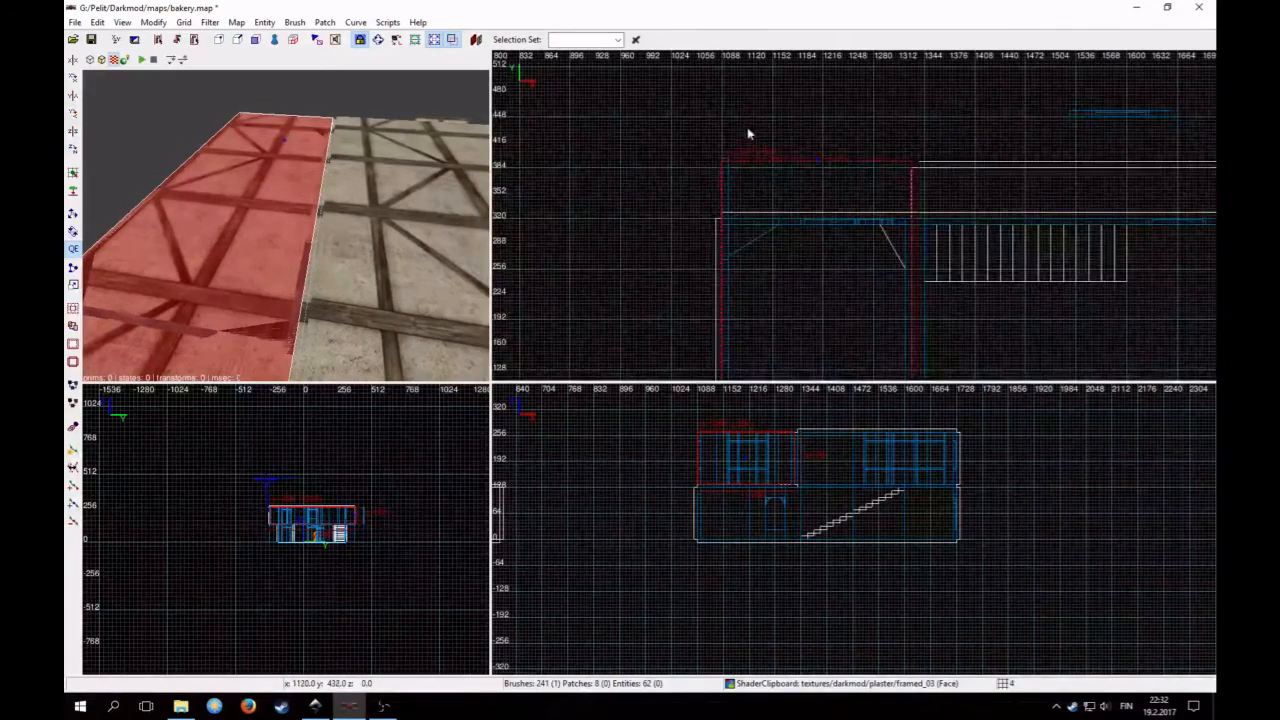
key("bracketright")
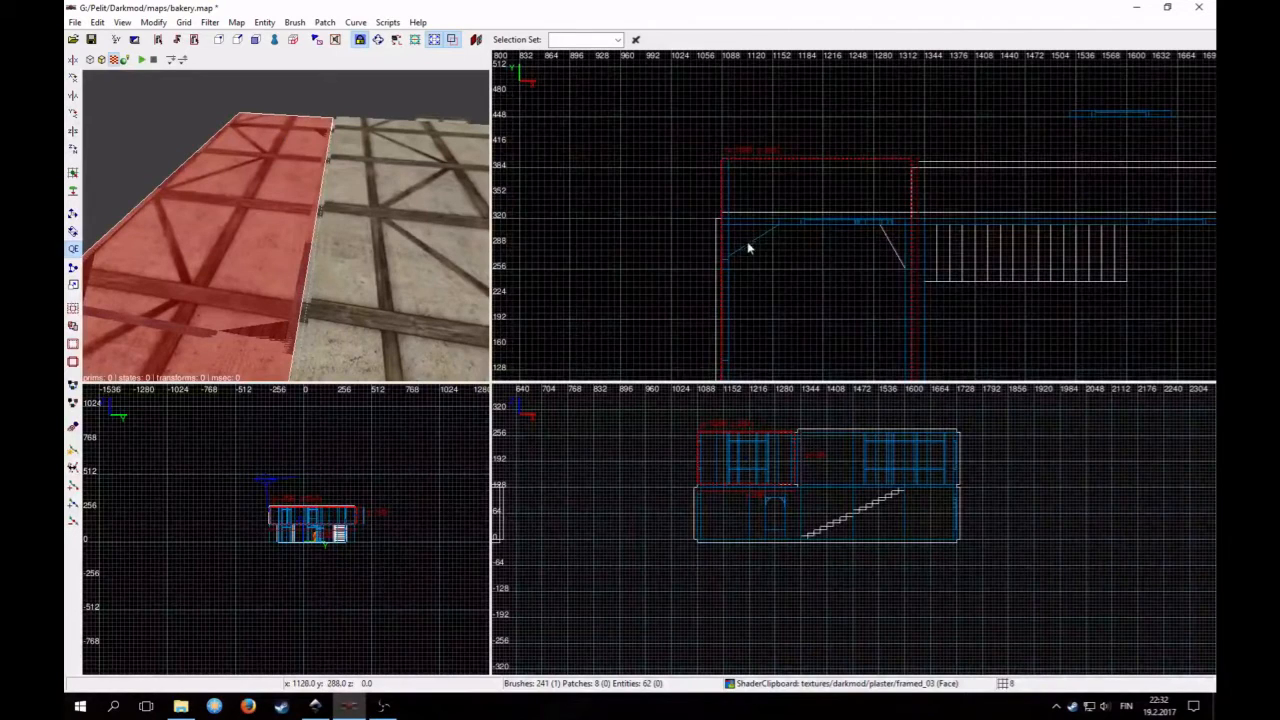
right_click(382, 239)
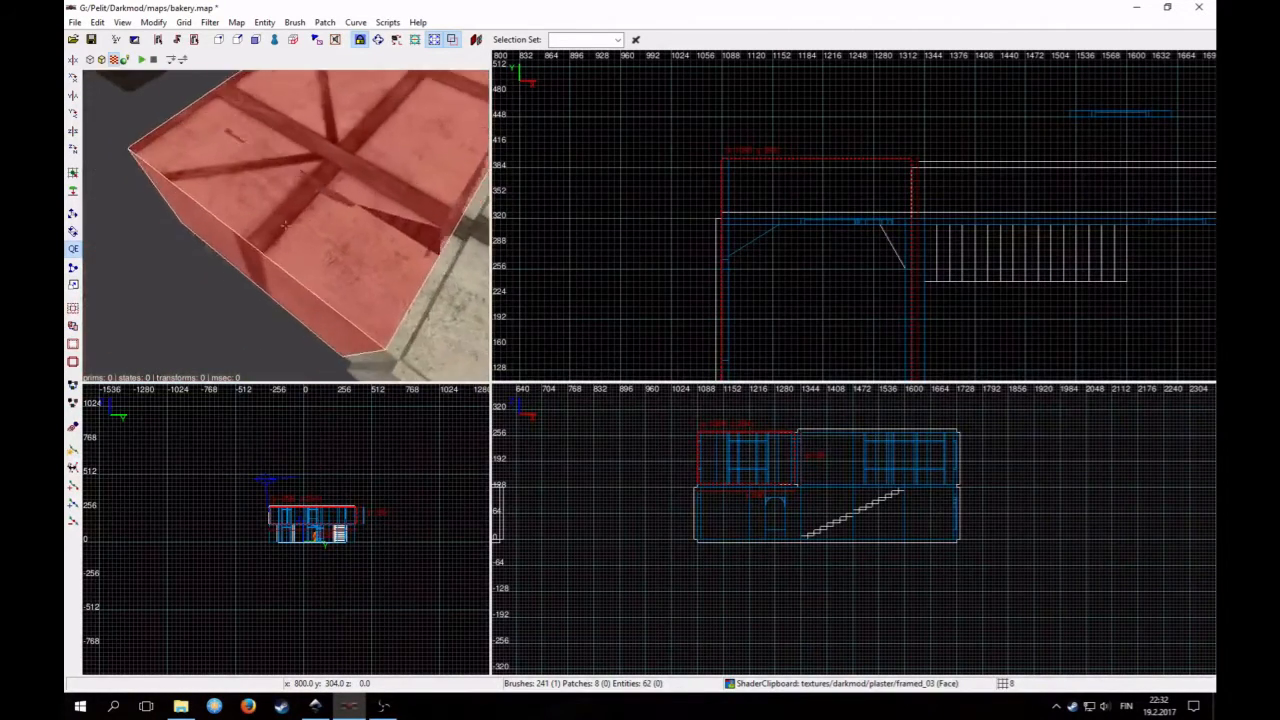
Hollow the west room brush into separate wall, floor and ceiling brushes, and deselect the resulting pieces
key("Left")
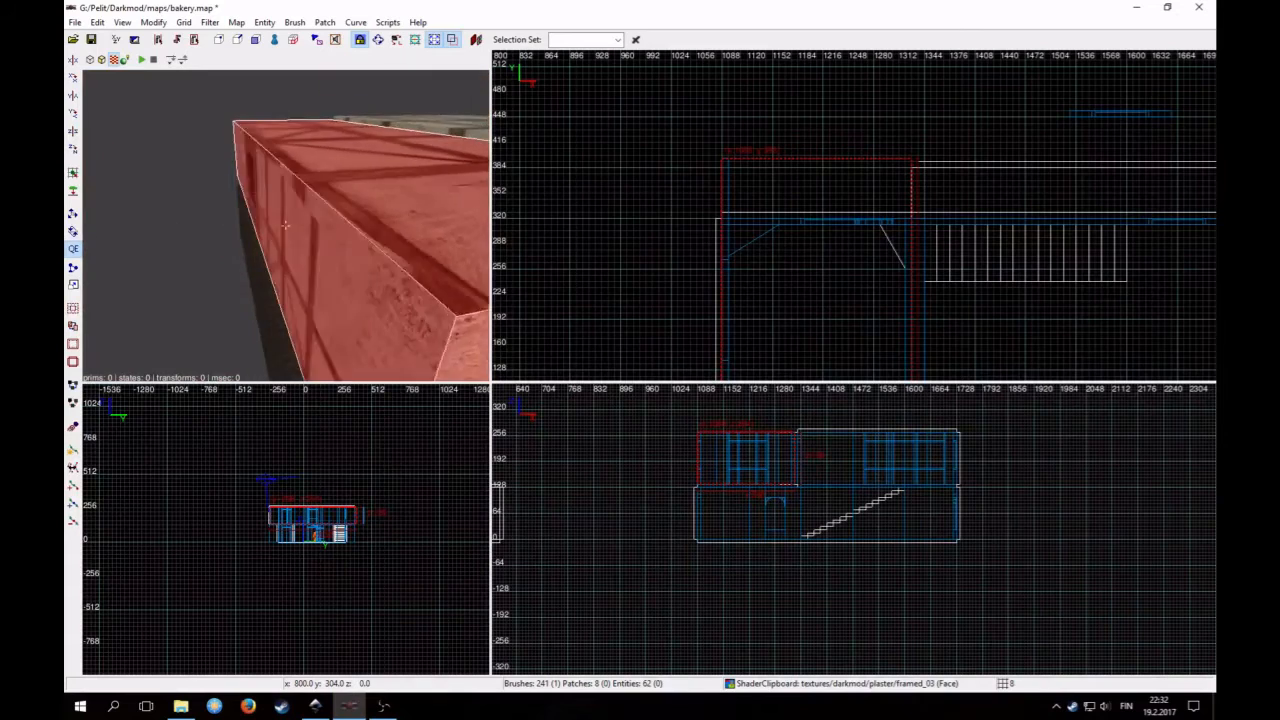
key("Right")
right_click(365, 246)
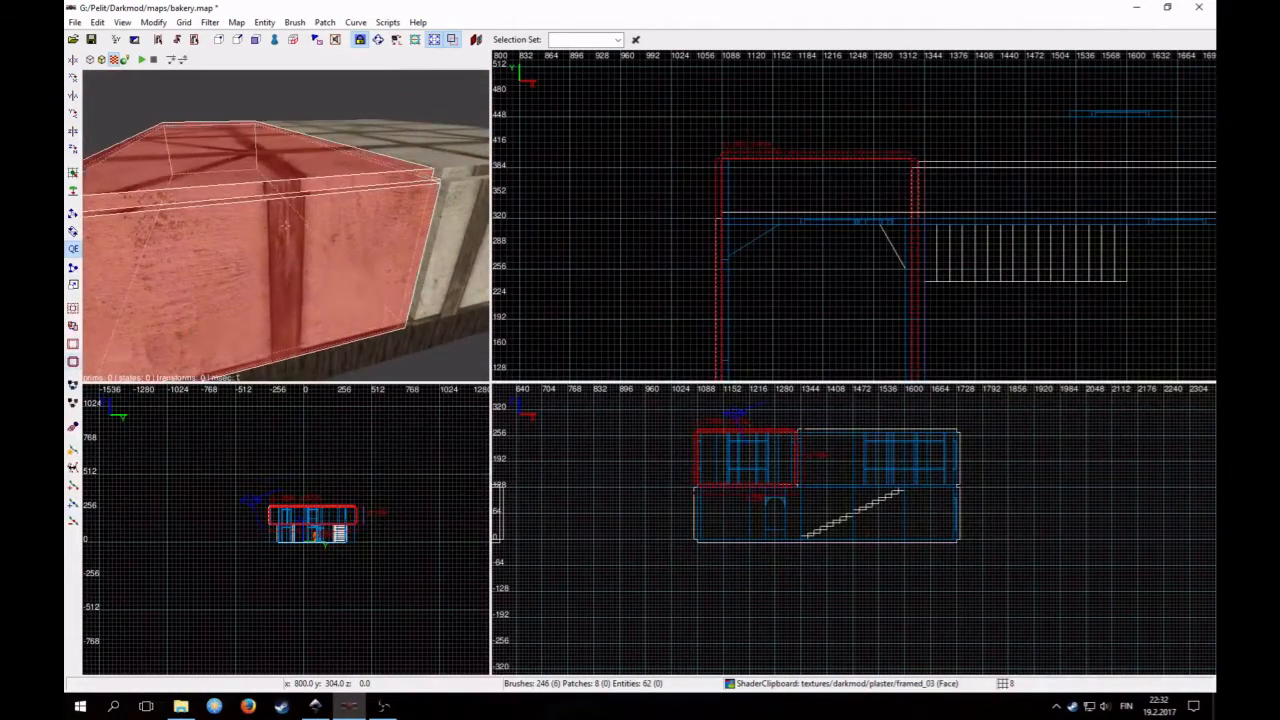
key("Up")
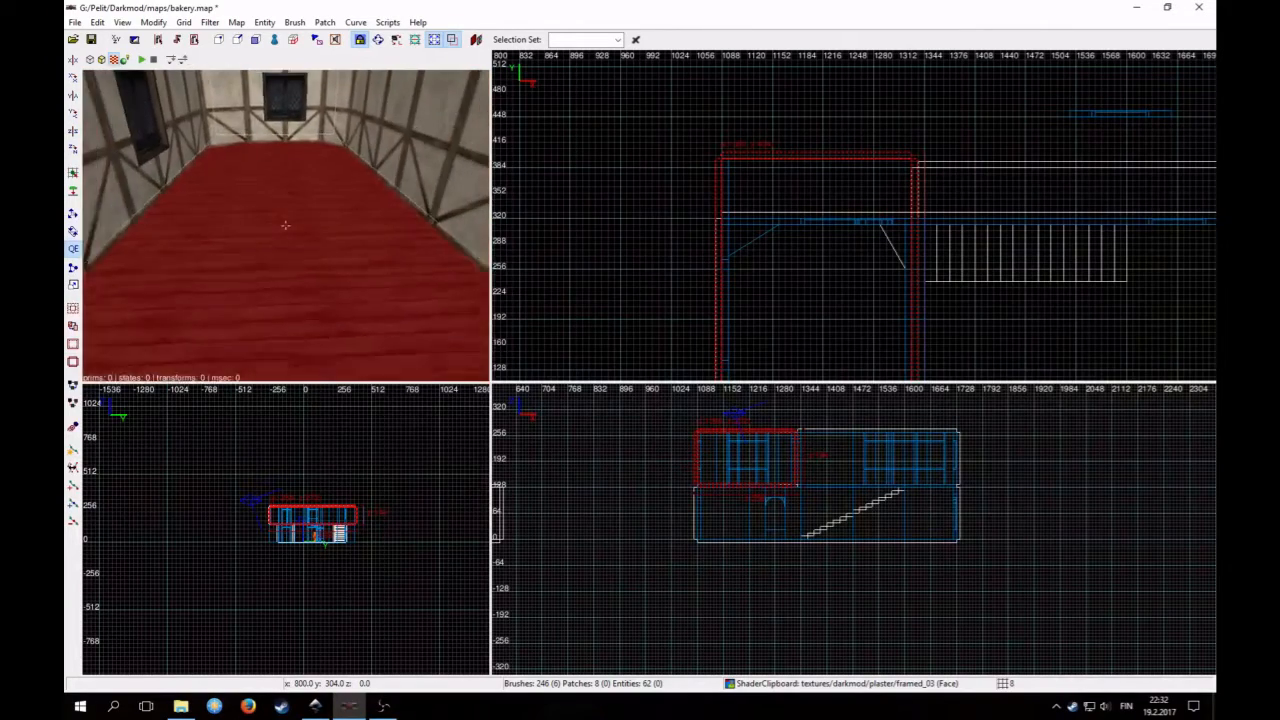
key("Up")
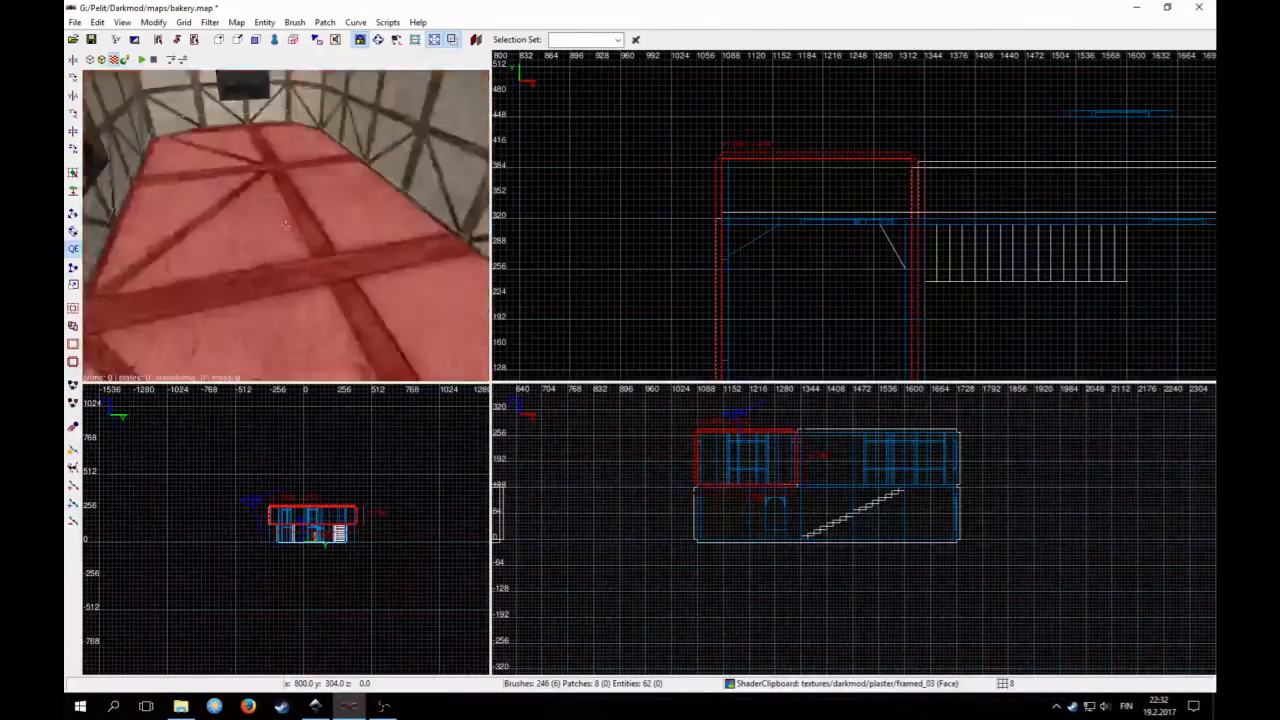
right_click(285, 225)
key("Escape")
Select the floor slab between the storeys to examine how it overlaps the hollowed brush's bottom piece
left_click(278, 280, "shift")
right_click(278, 280)
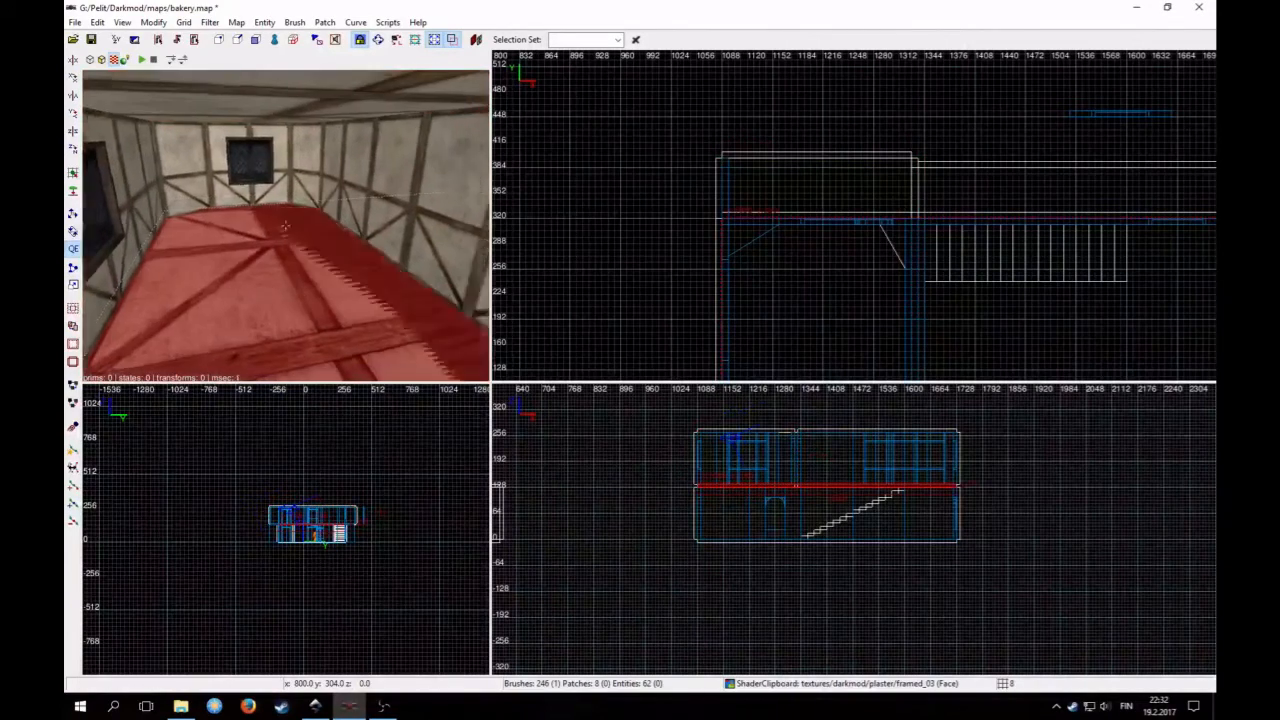
key("Up")
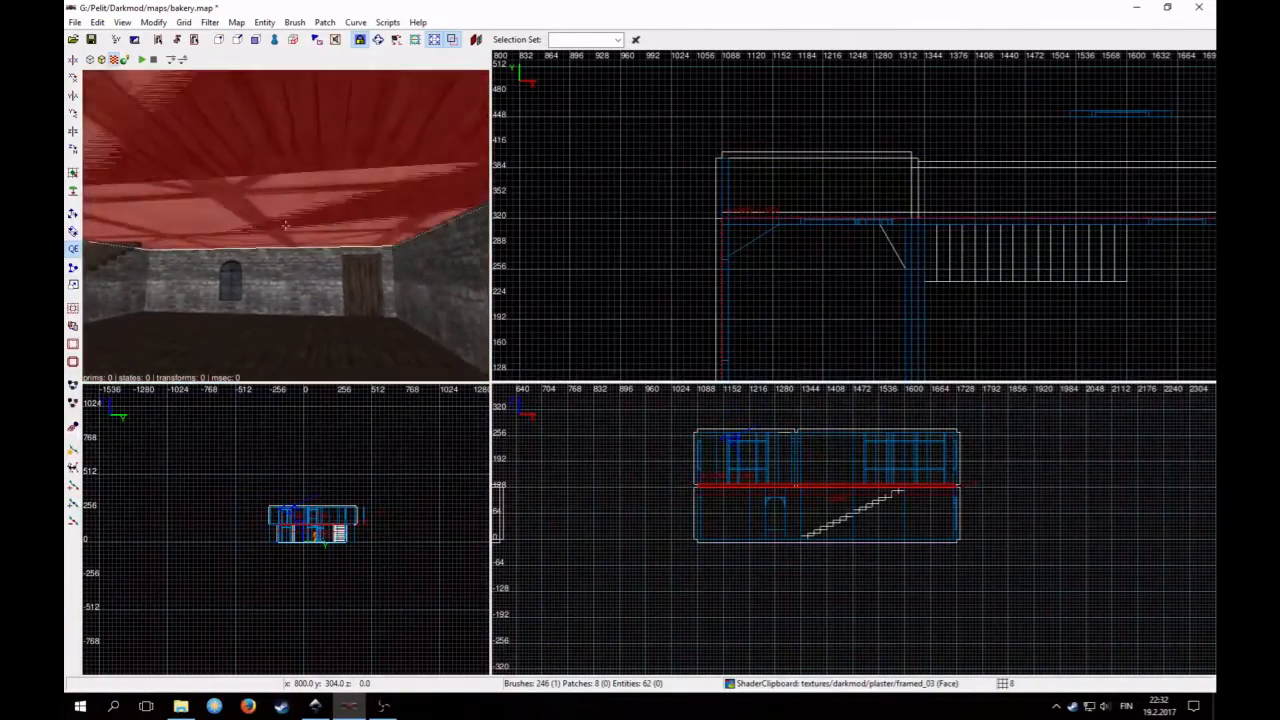
key("Up")
right_click(285, 225)
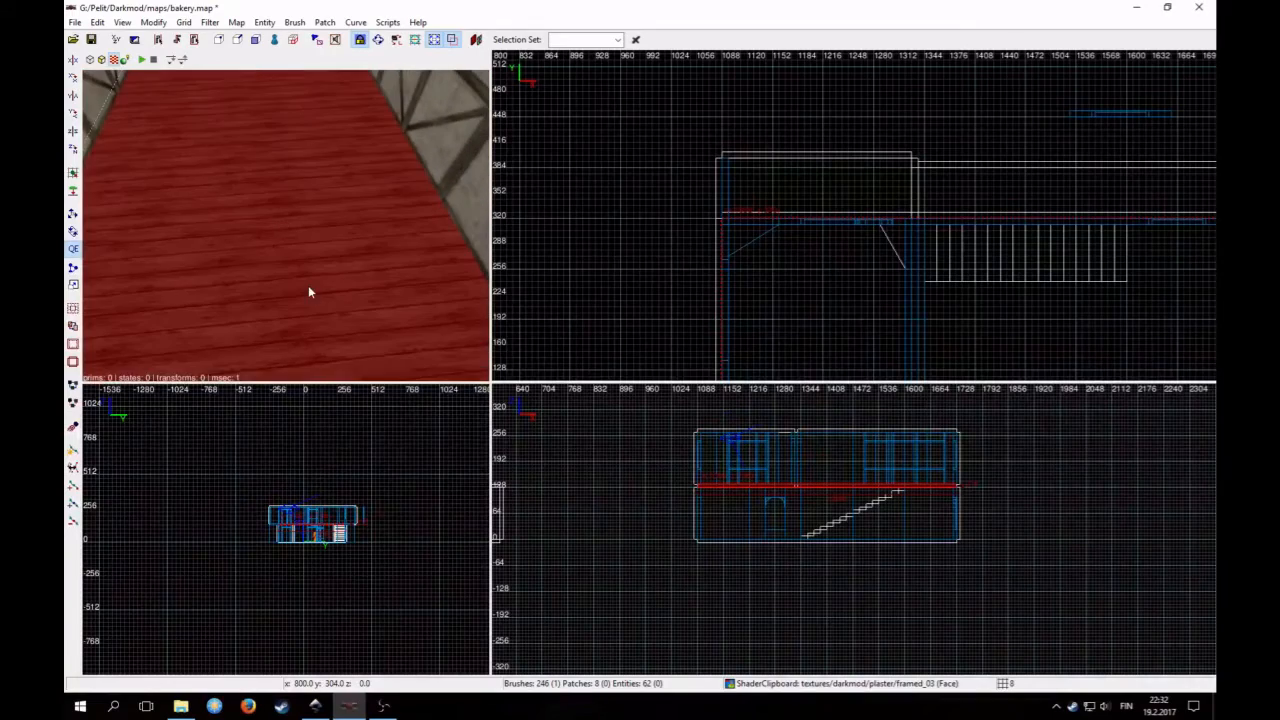
key("Escape")
Delete the plaster-textured bottom brush that covers the wooden floor of the hollowed west room
left_click(305, 235, "shift")
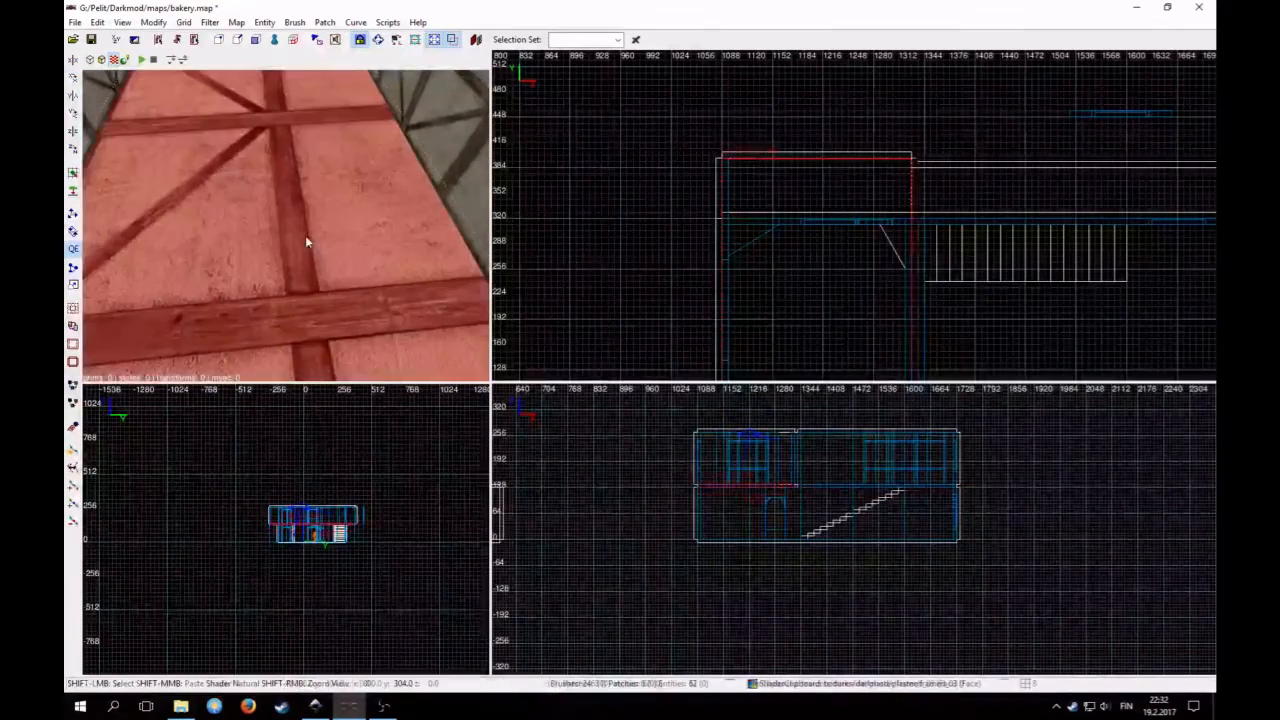
right_click(305, 235)
key("Down")
key("Up")
key("Down")
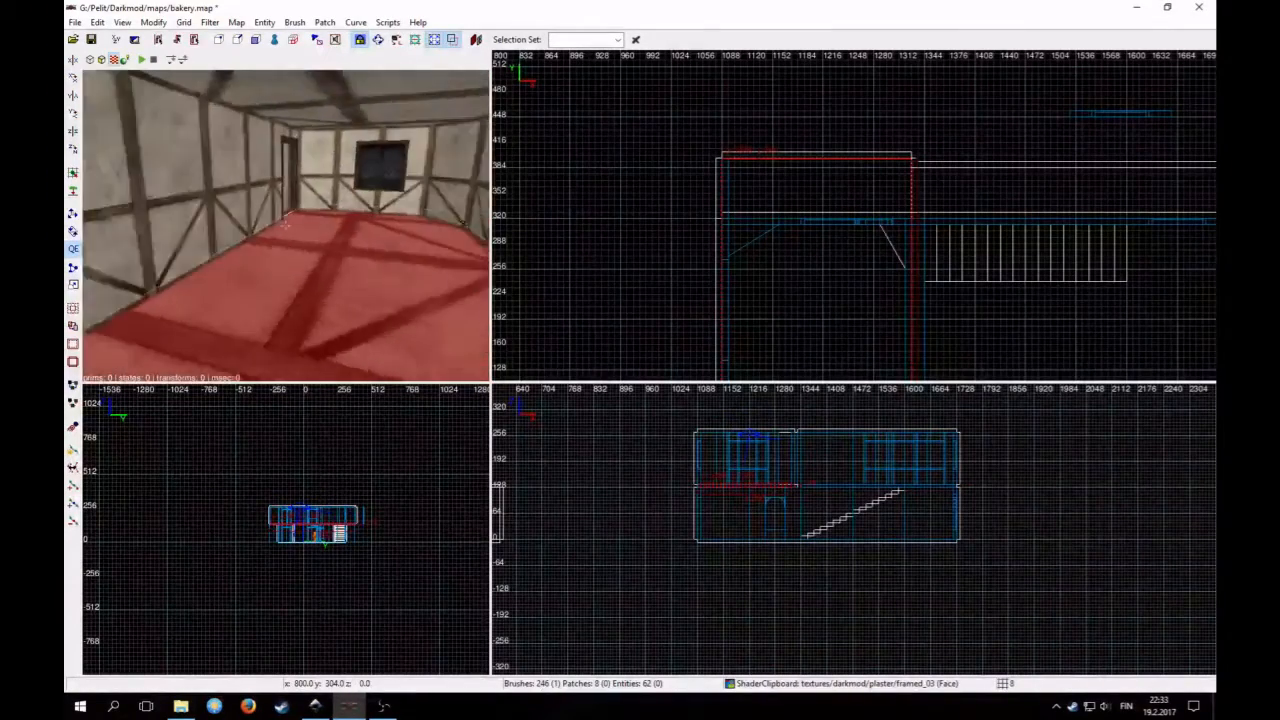
key("Up")
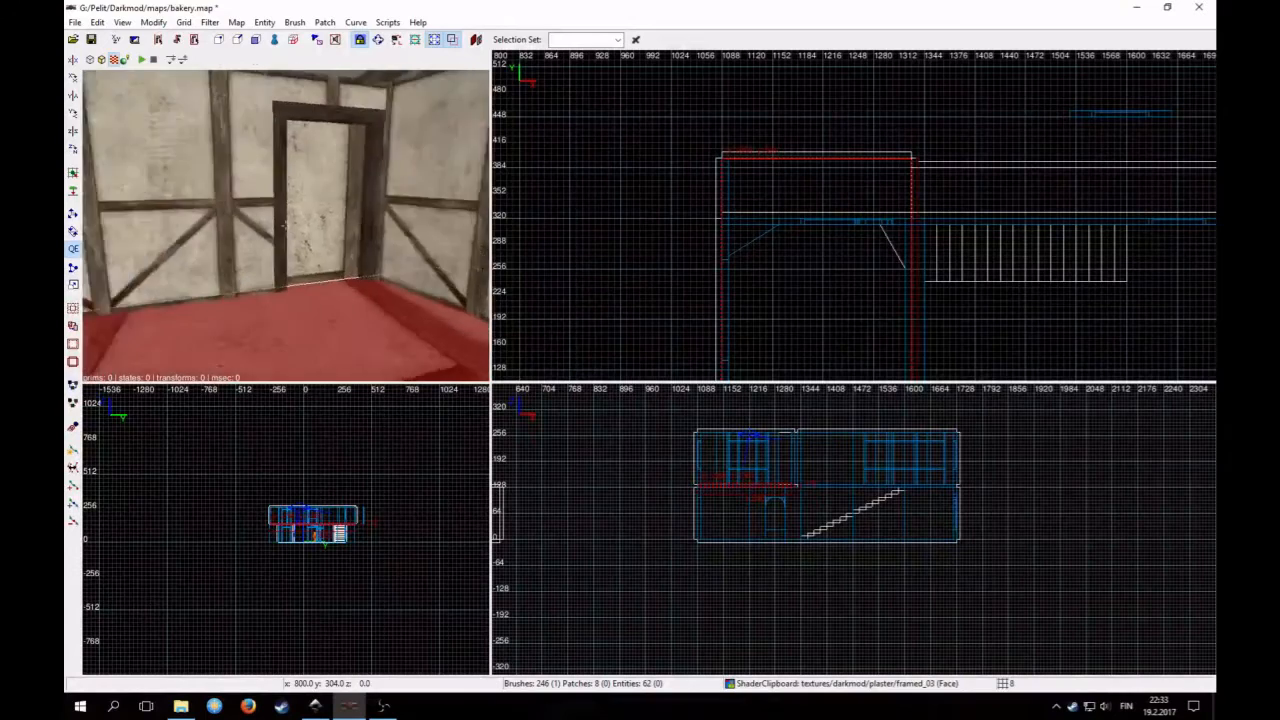
key("Down")
key("Up")
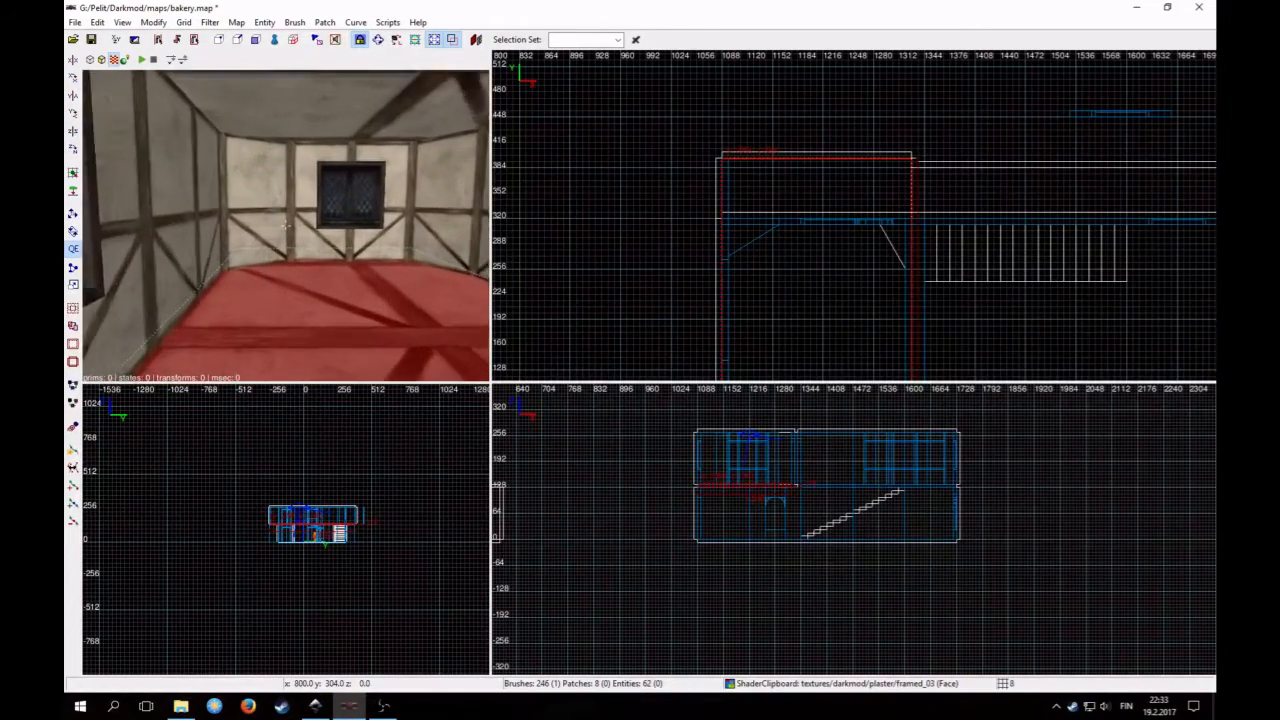
key("Down")
key("Up")
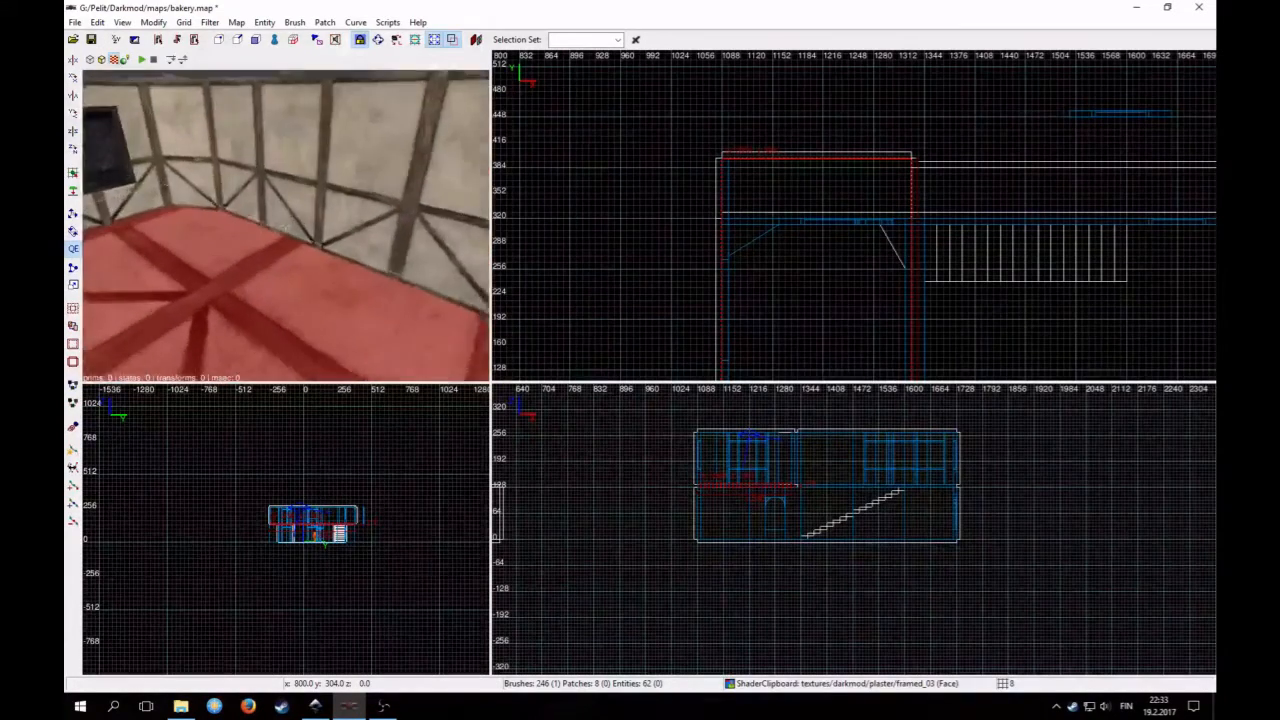
key("Delete")
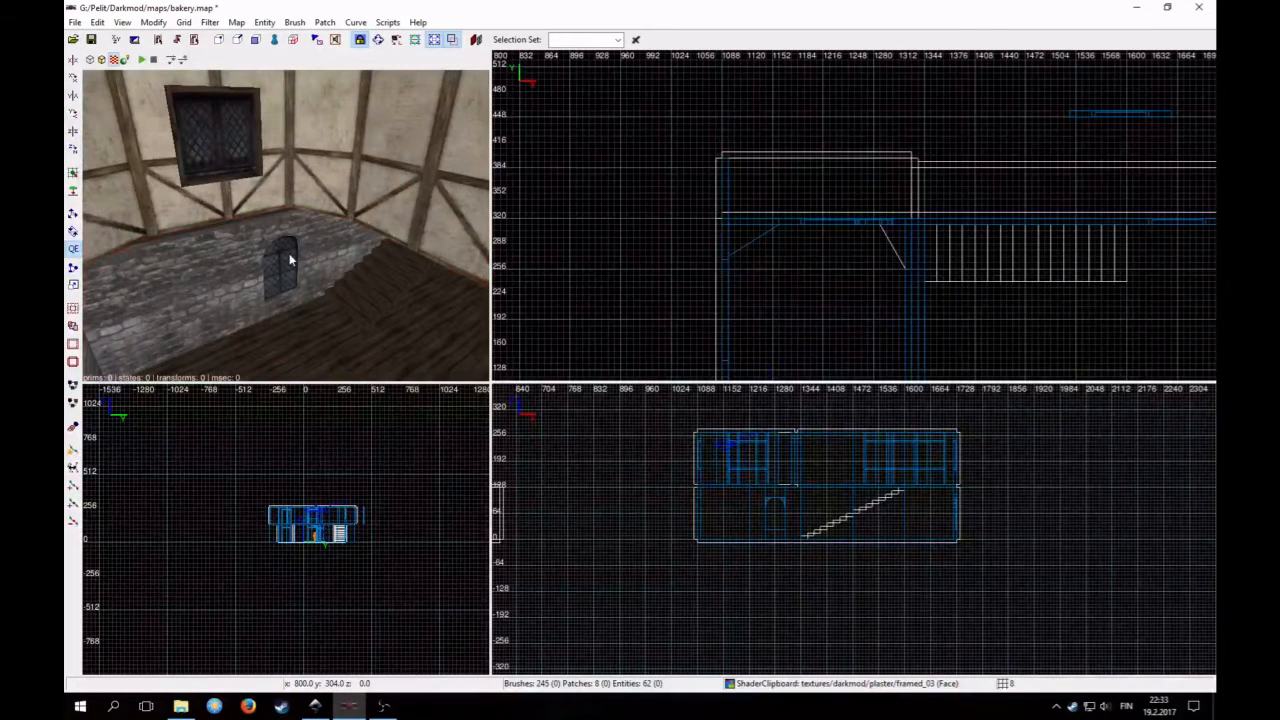
Examine the west room's ceiling brush from inside and above, selecting and hiding it to look into the room
right_click(289, 258)
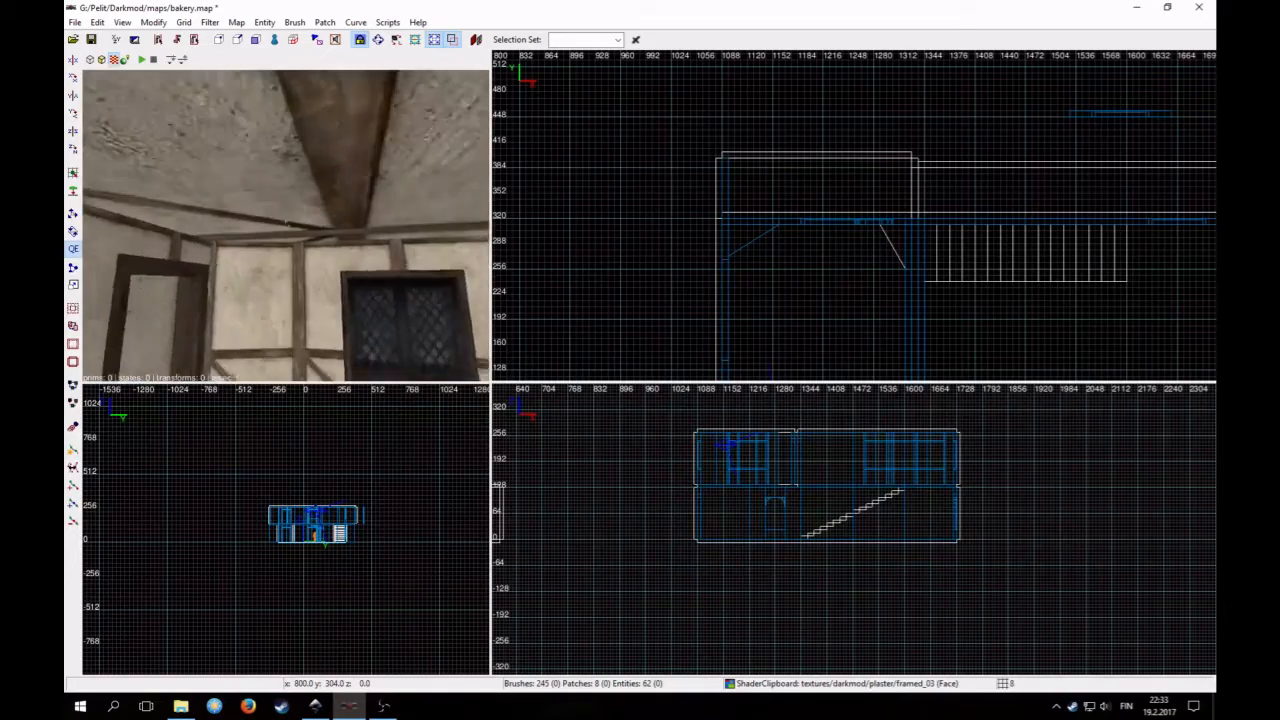
right_click(289, 253)
left_click(288, 251, "shift")
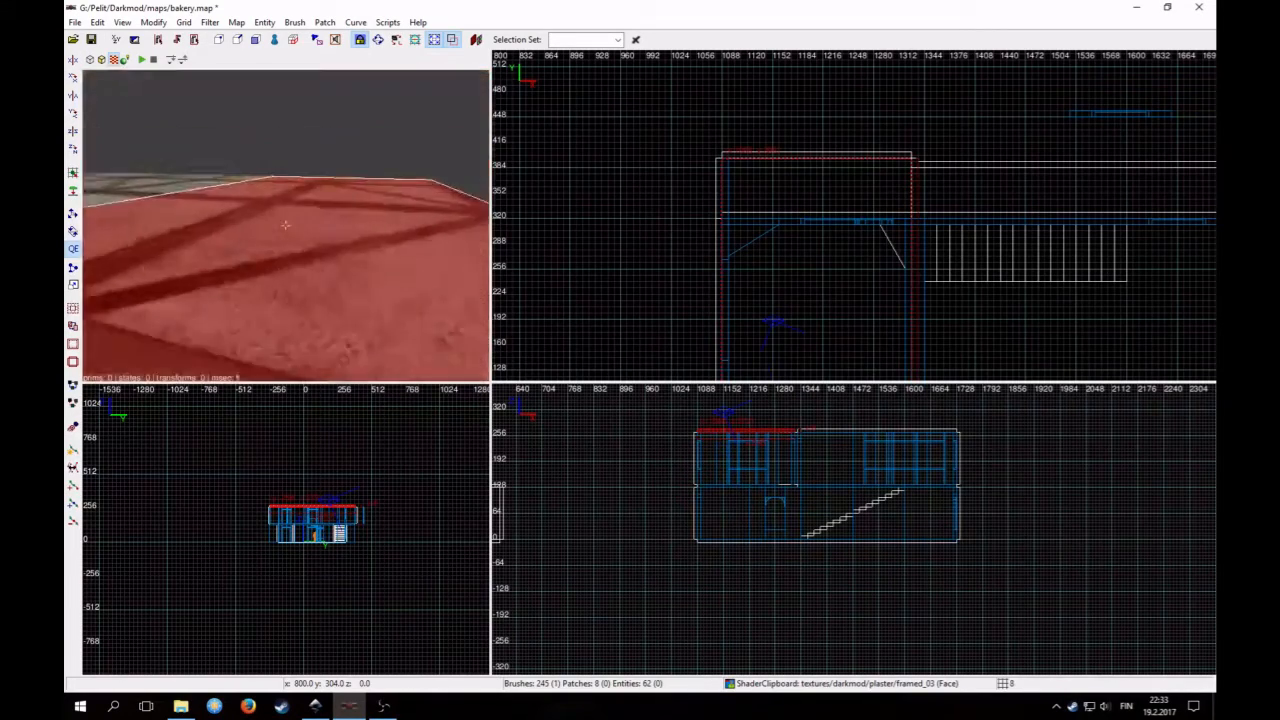
right_click(292, 255)
key("h")
right_click(292, 261)
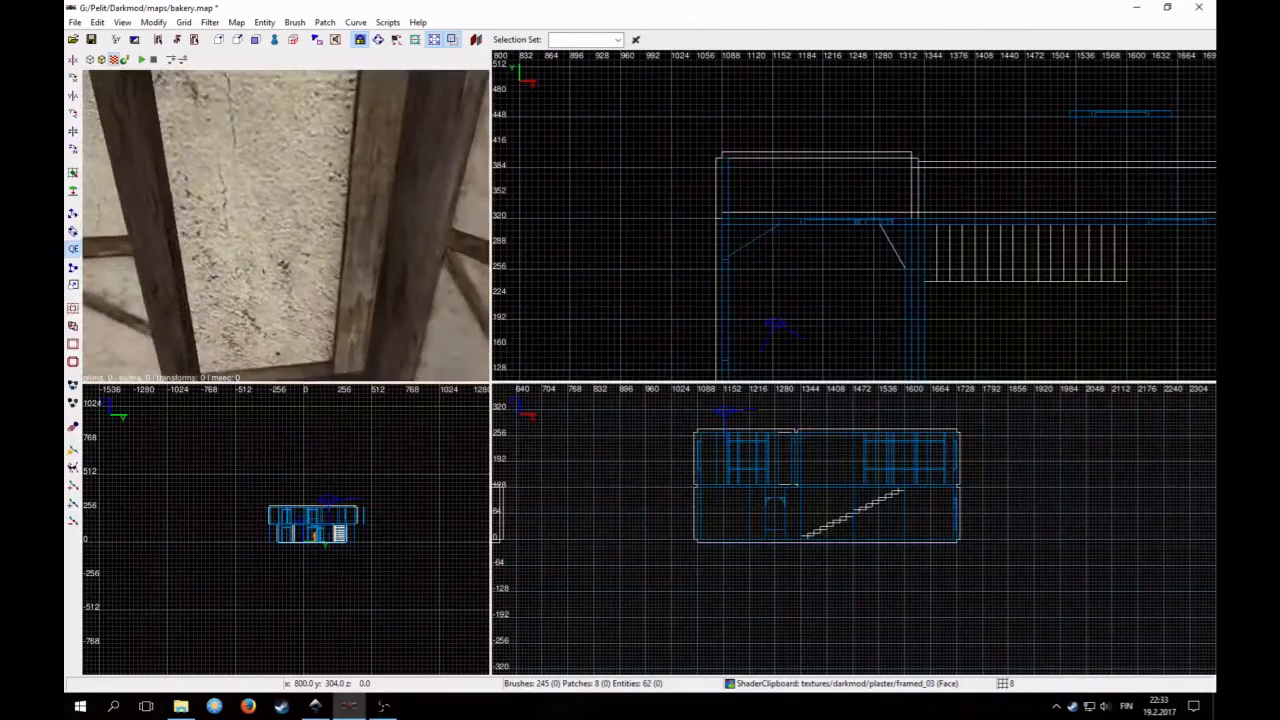
right_click(290, 256)
Filter out all entities and examine the bare walls and floor of the west room
left_click(210, 22)
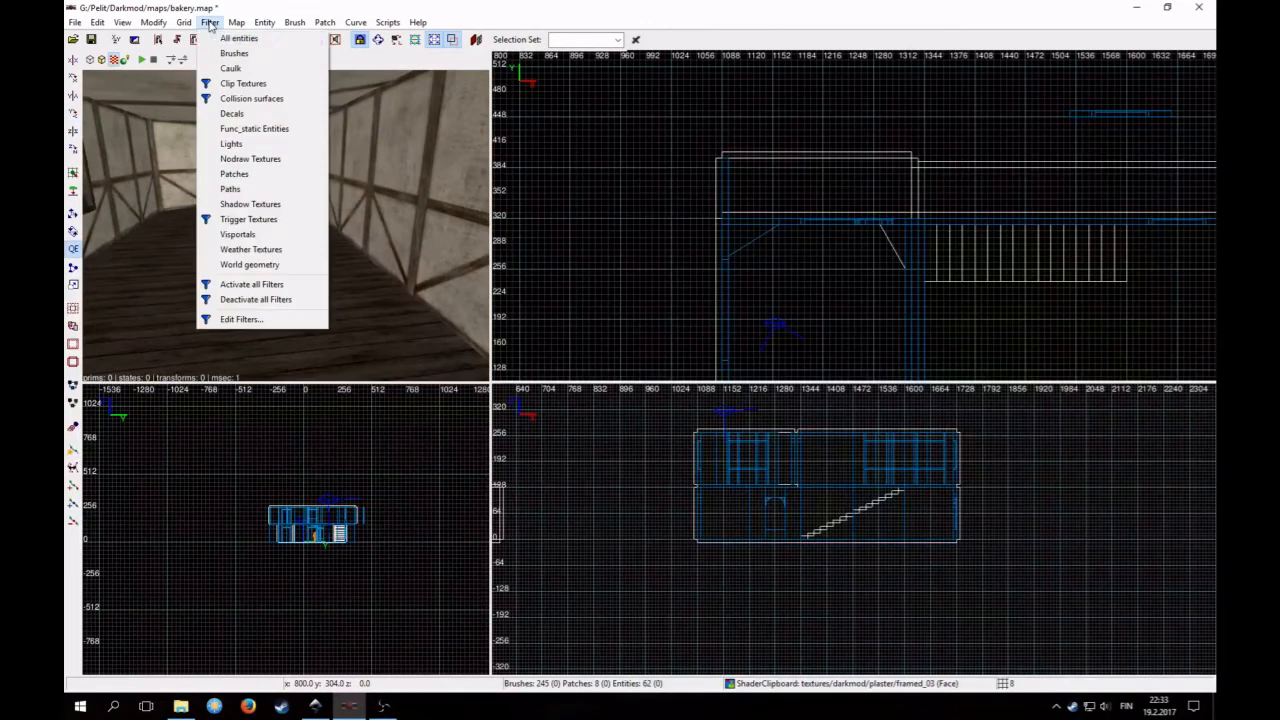
left_click(220, 39)
key("Up")
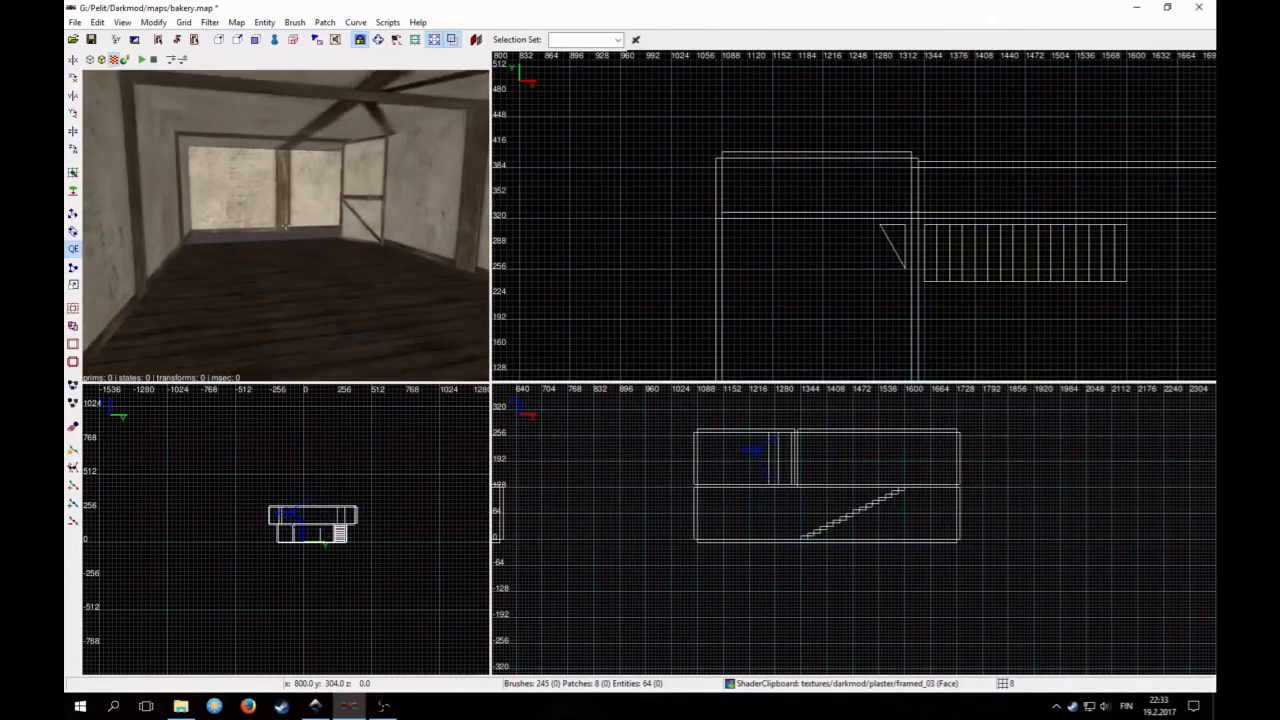
key("Up")
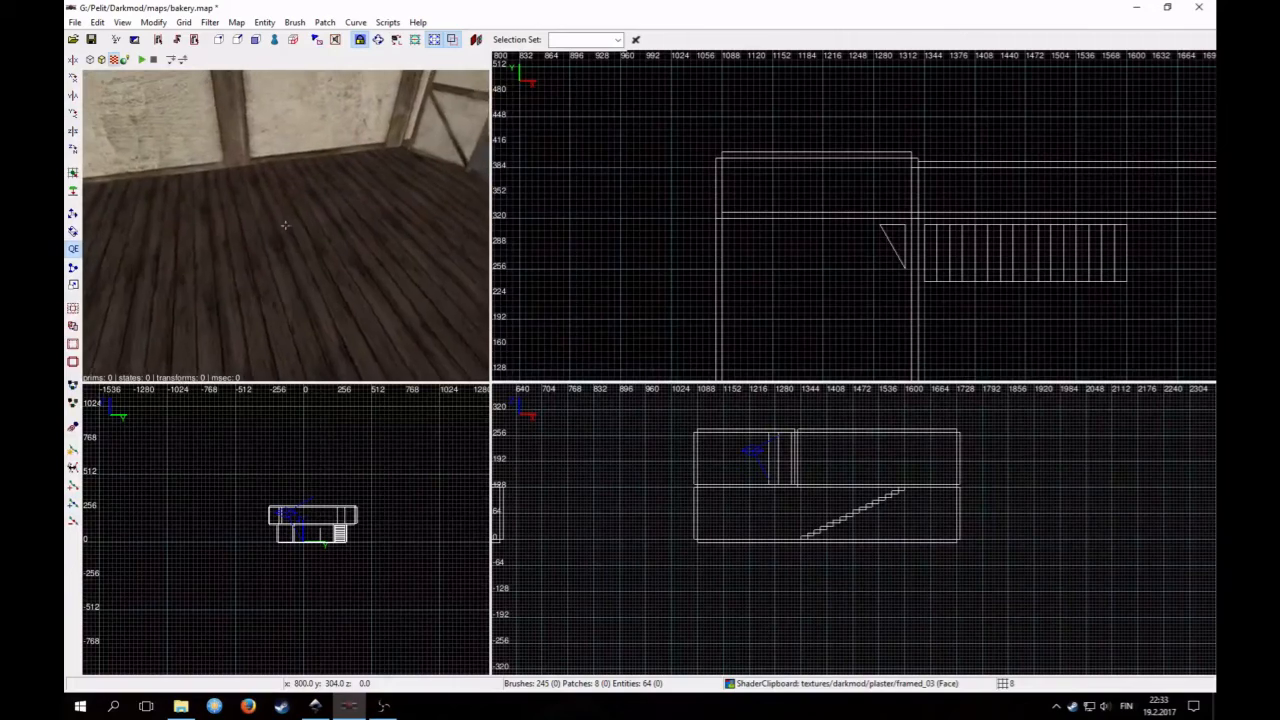
Extend the south and north edges of the upstairs floor slab to the west room's outer walls
right_click(269, 199)
left_click(255, 230, "shift")
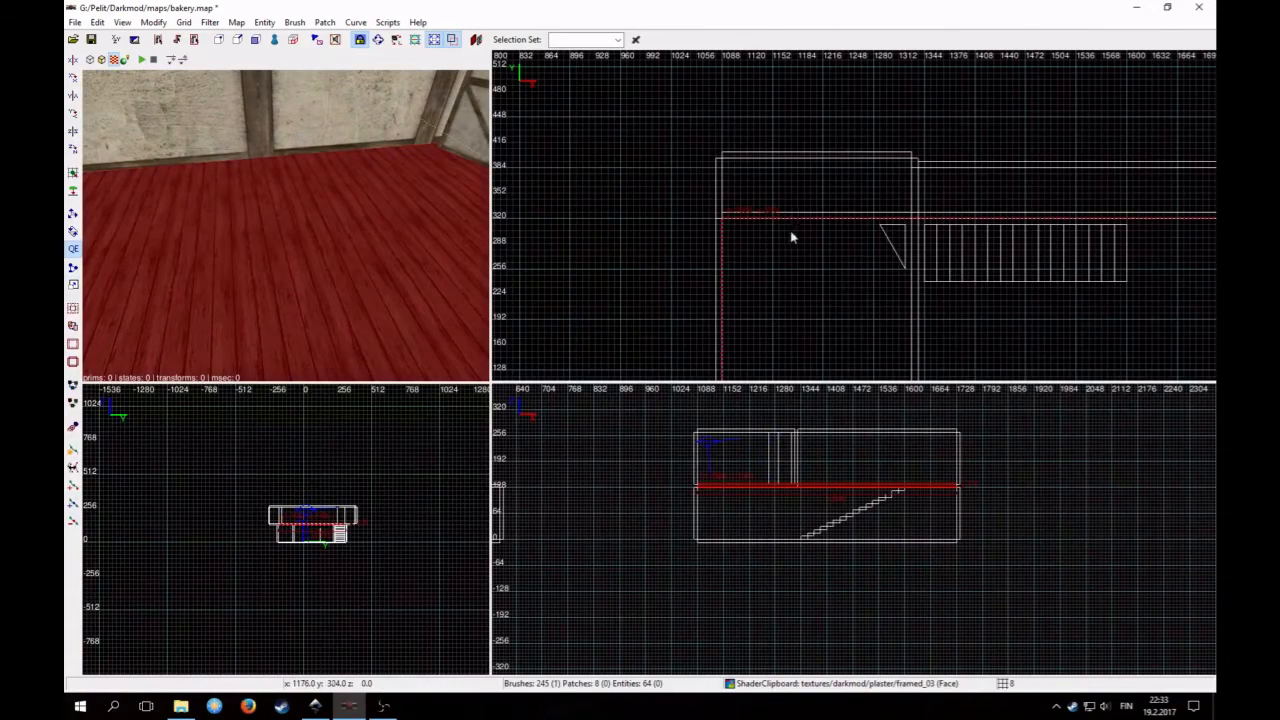
scroll(791, 233, "down", 3)
right_click_drag(822, 289, 794, 121)
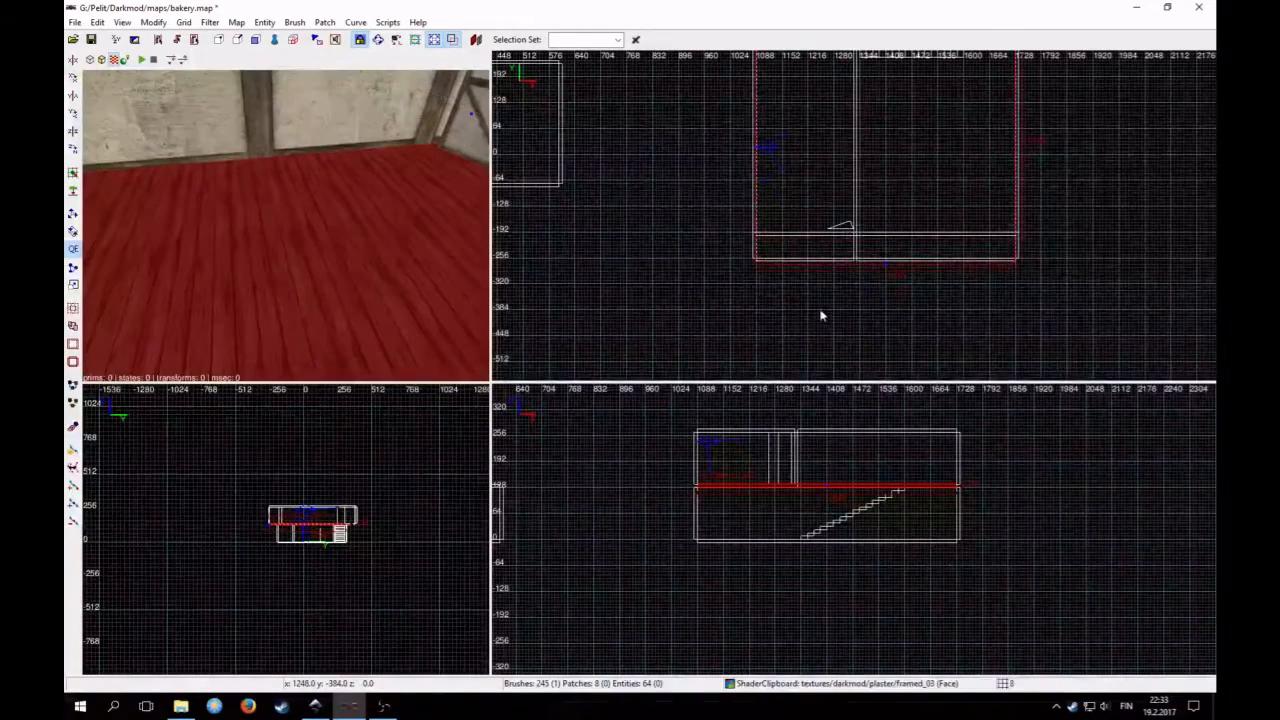
key("ctrl+Tab")
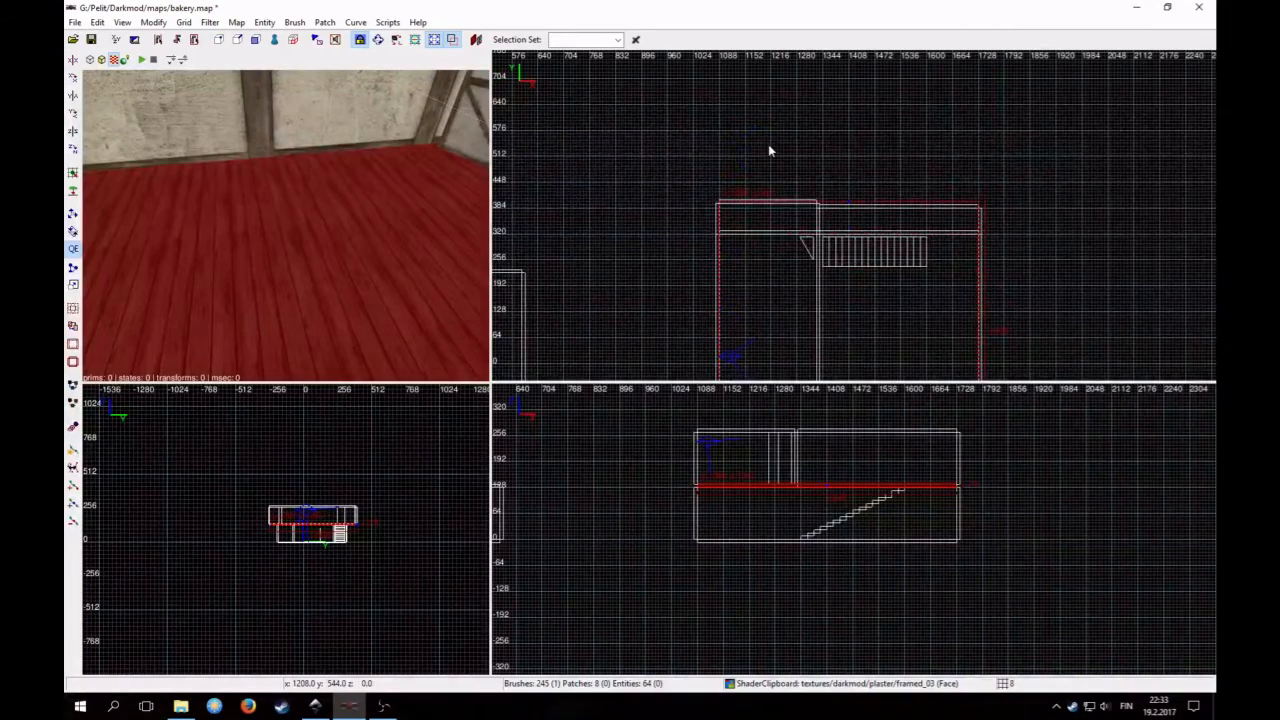
key("Escape")
right_click(370, 165)
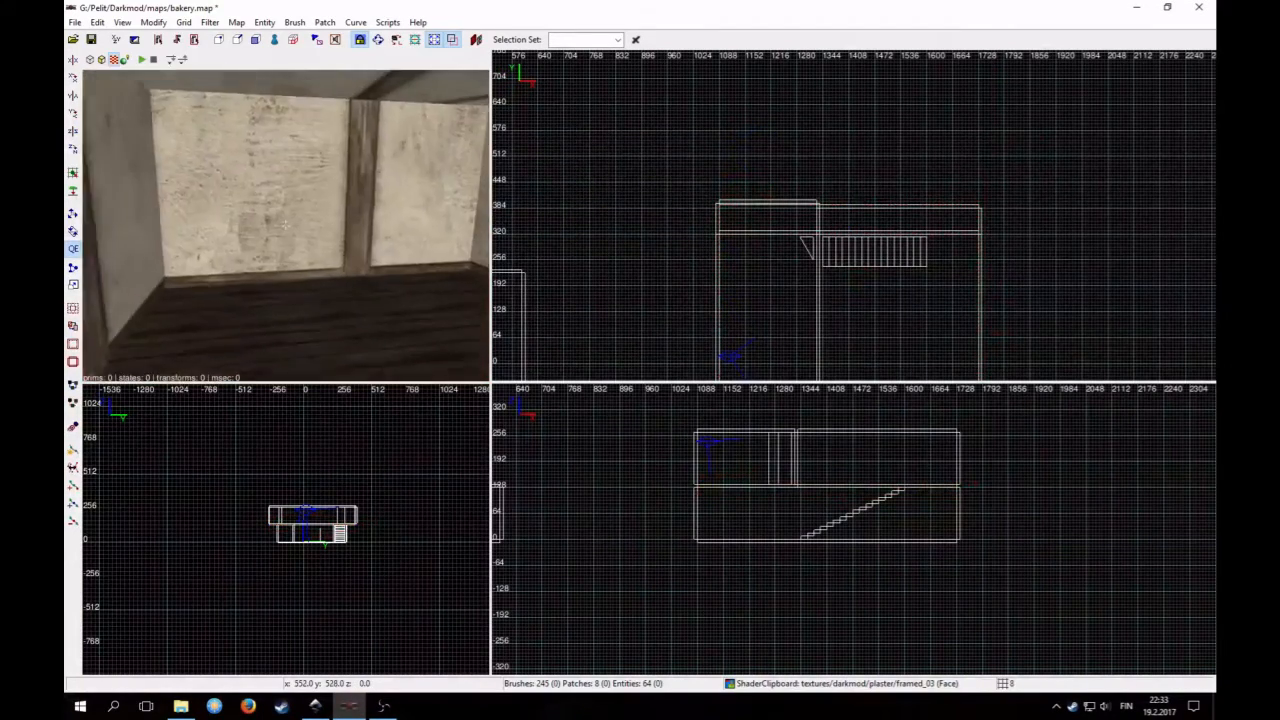
right_click(377, 171)
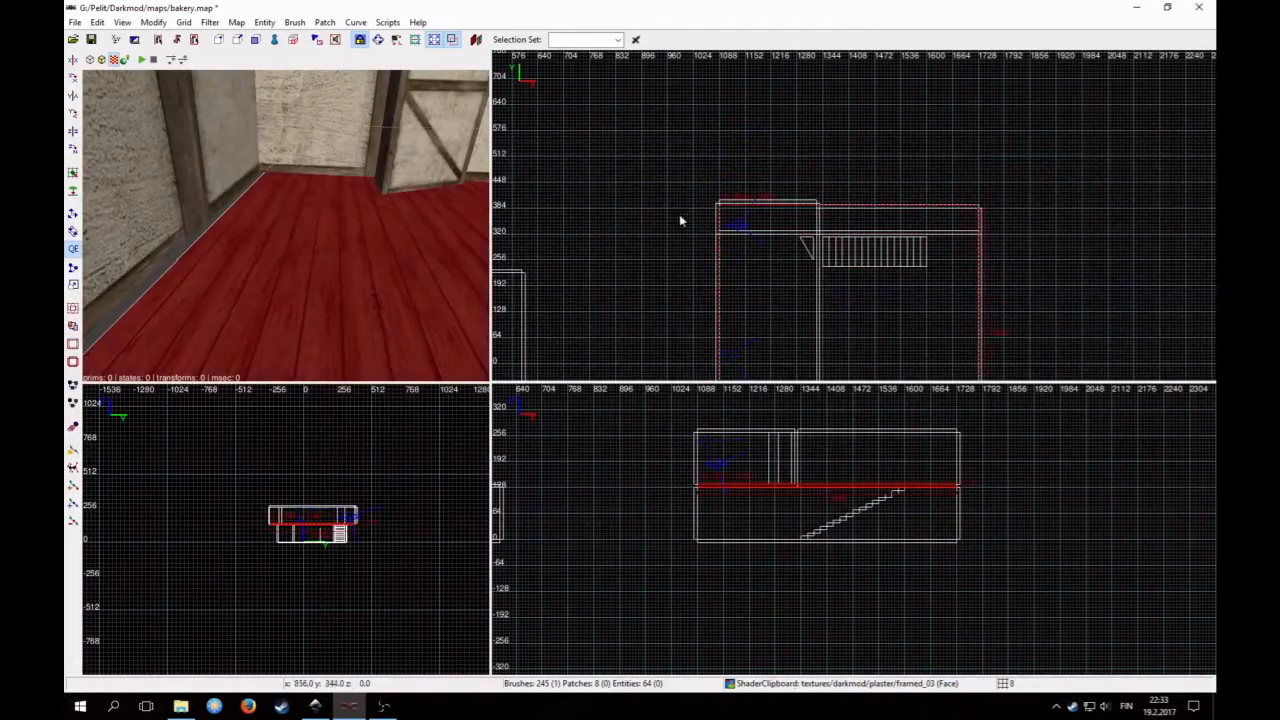
left_click_drag(746, 174, 746, 172)
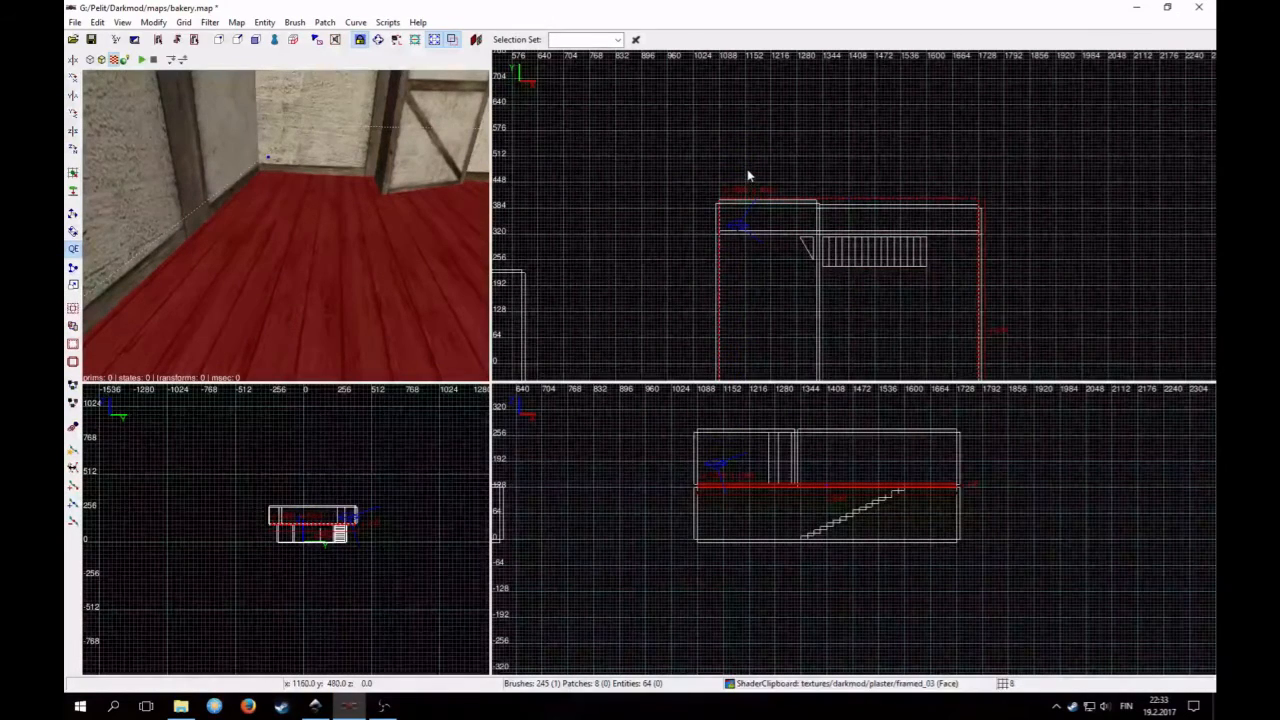
key("Escape")
Show all entities again and compare the east shell's bottom brush with the floor slab by selecting each
right_click(415, 196)
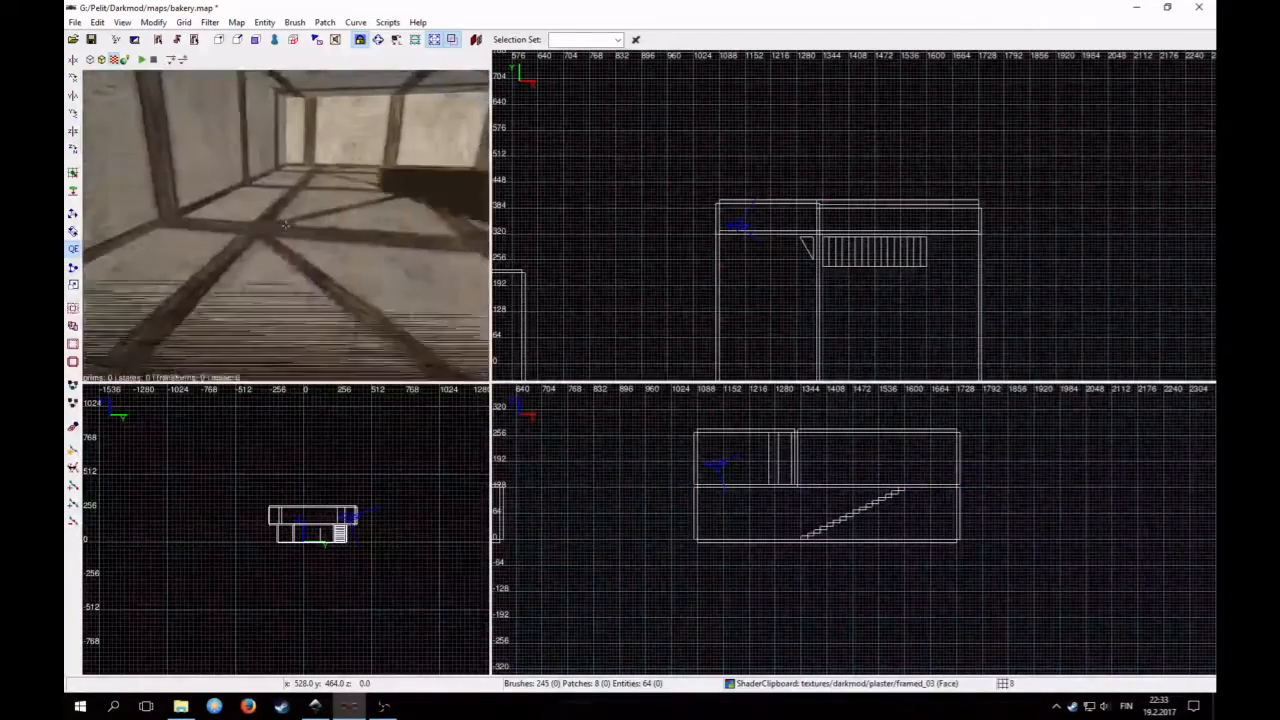
left_click(212, 38)
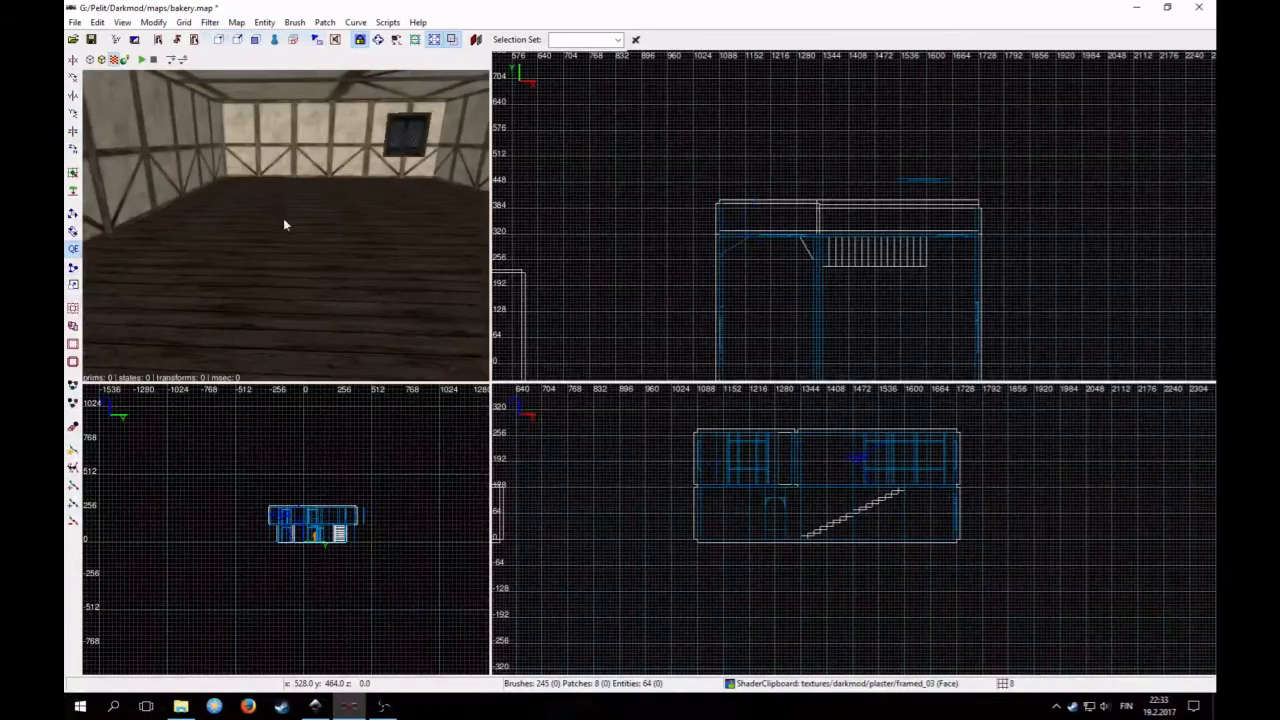
left_click(310, 280, "shift")
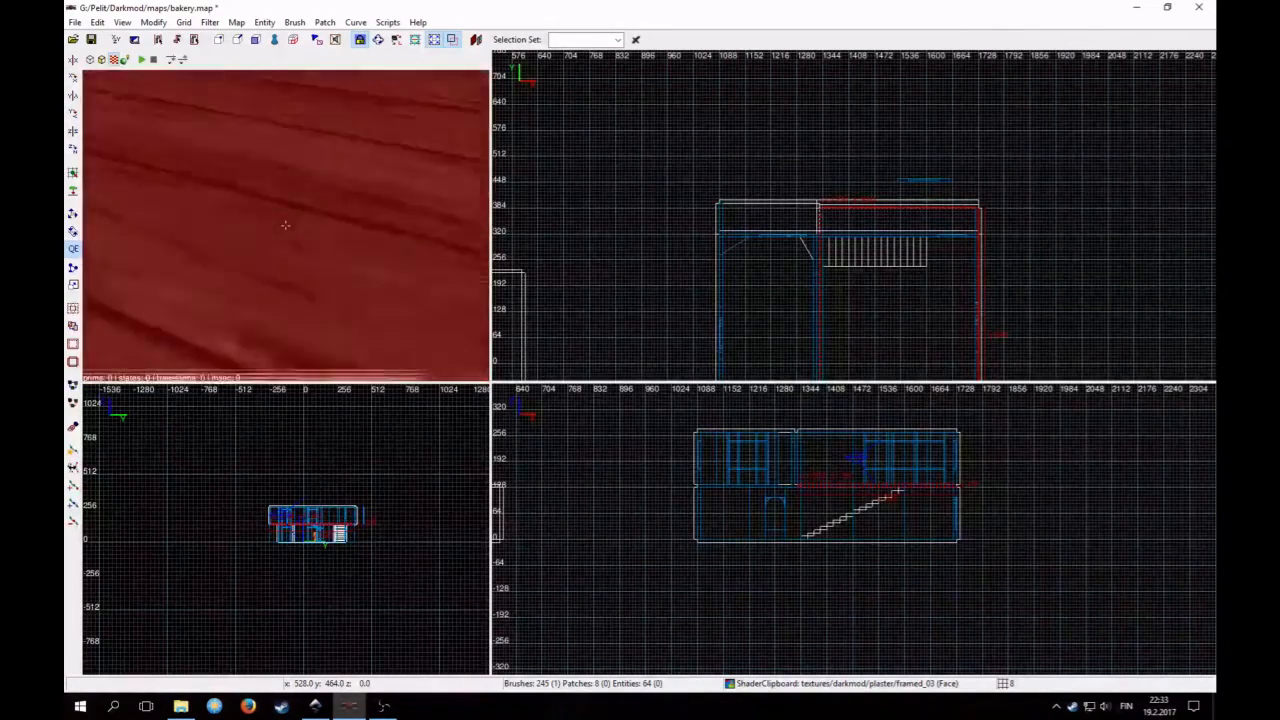
right_click(400, 286)
key("Escape")
left_click(401, 243, "shift")
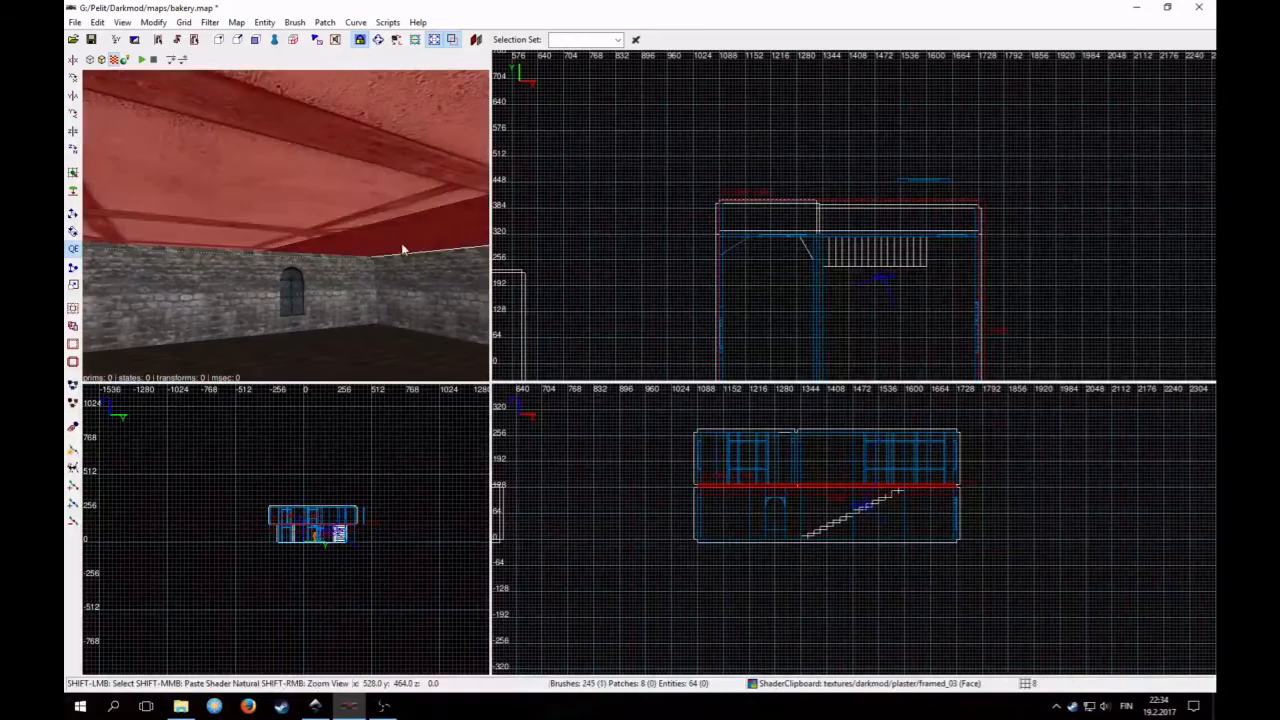
right_click(401, 243)
right_click(381, 269)
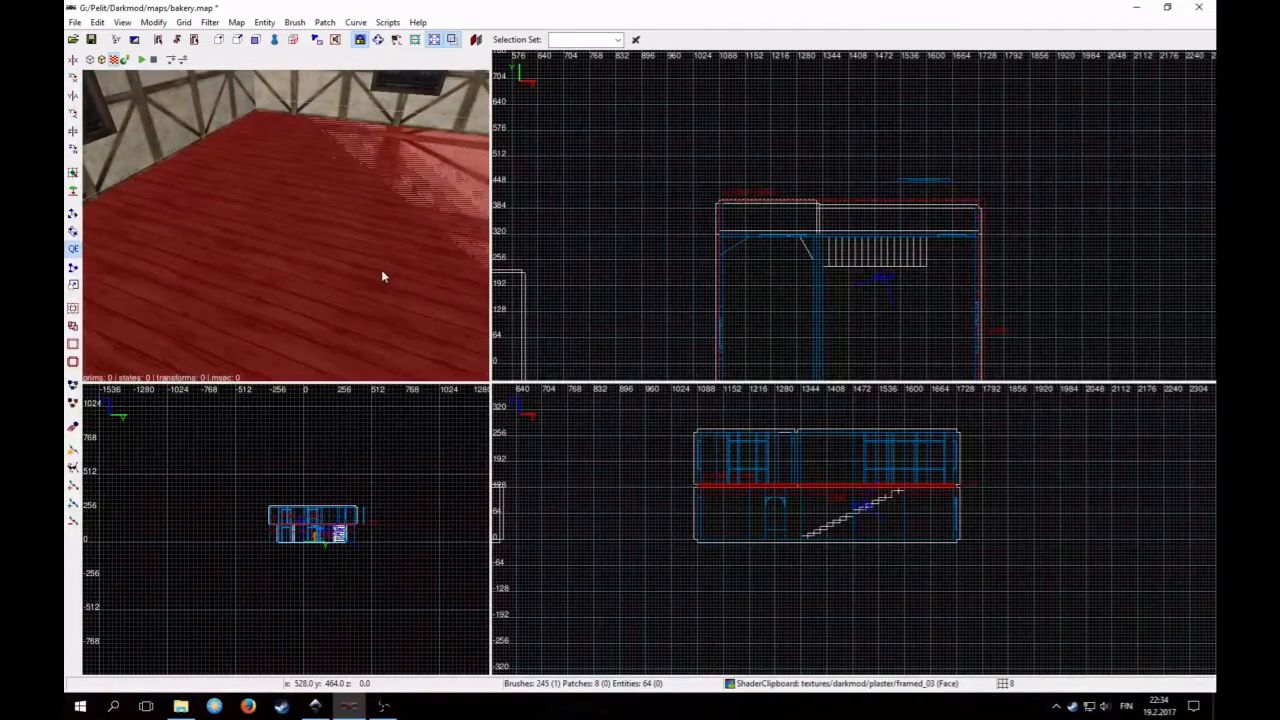
Delete the east shell's redundant bottom brush lying over the upstairs floor slab
key("Escape")
left_click(335, 225, "shift")
right_click(335, 225)
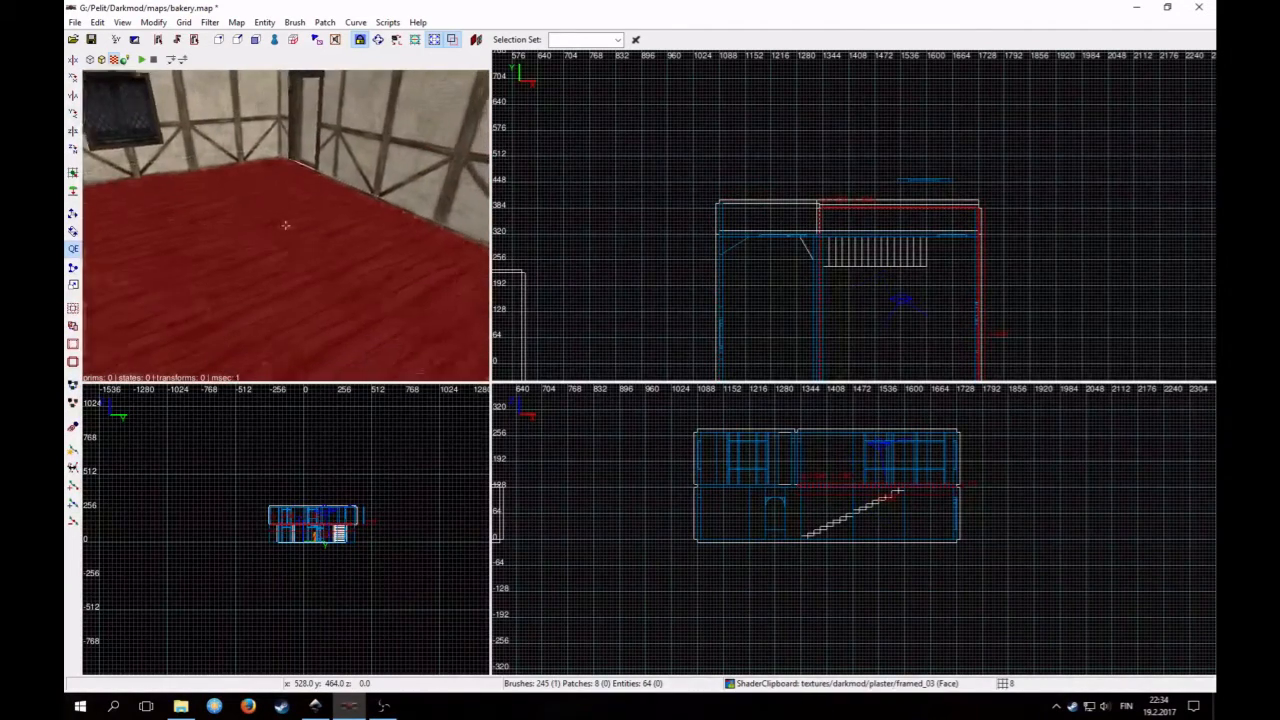
key("Delete")
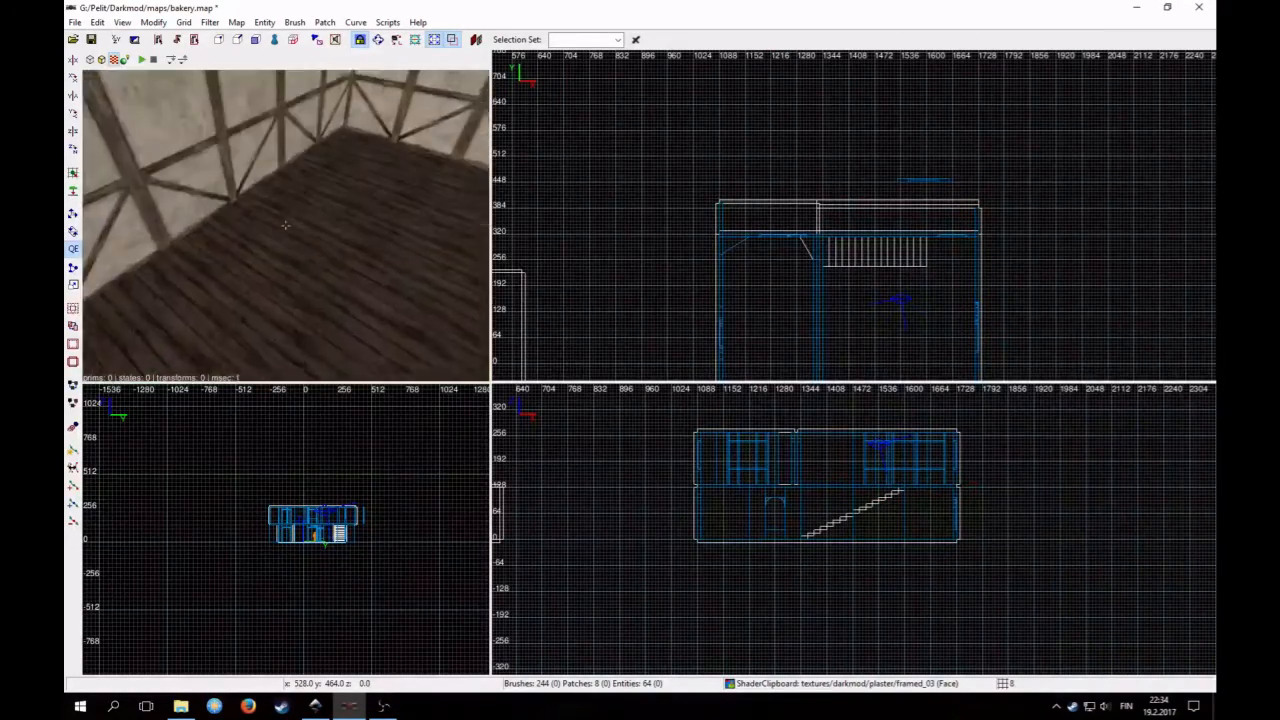
Examine the east room's outer walls and ceiling with all entities filtered out, and restore the entities
right_click(334, 254)
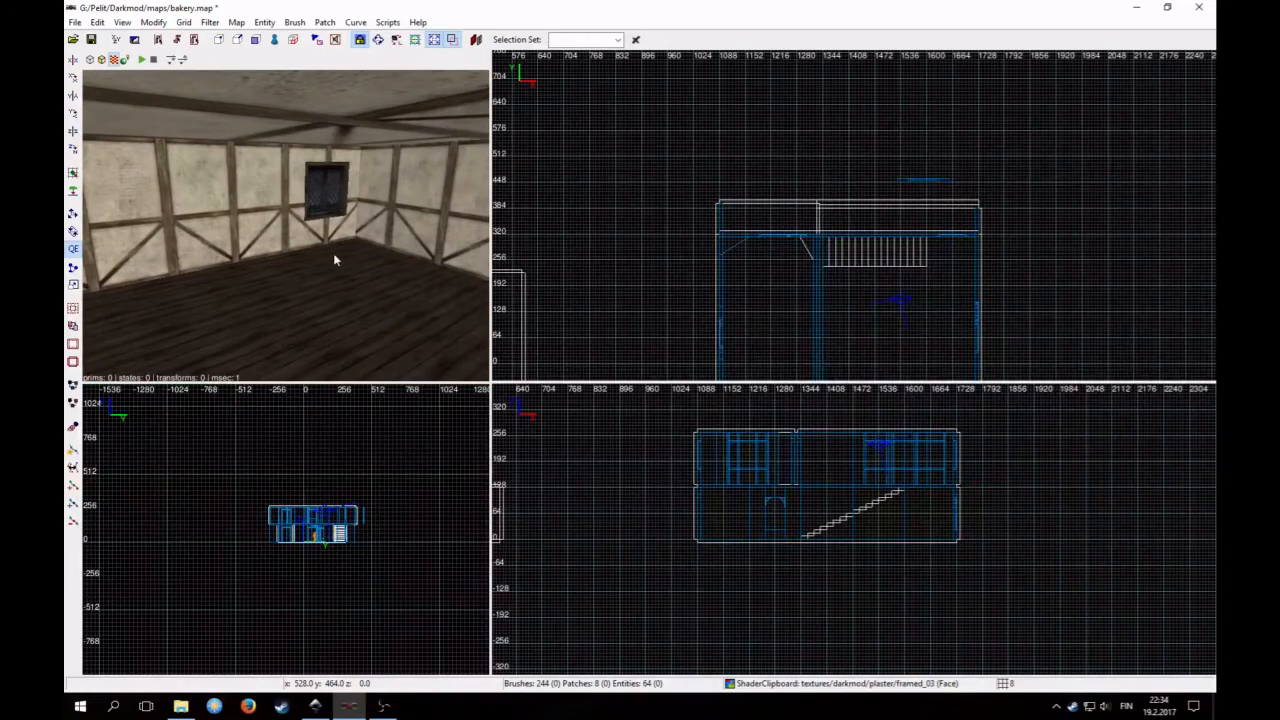
left_click(206, 22)
left_click(216, 39)
right_click(263, 209)
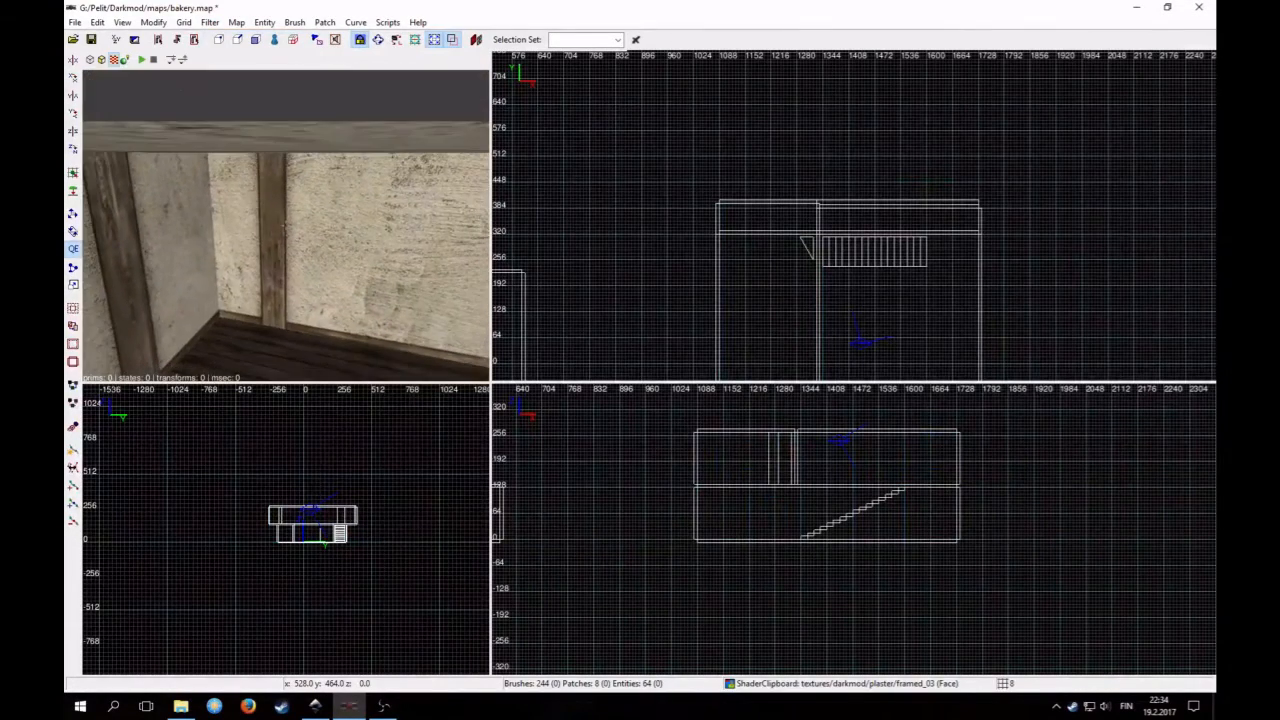
left_click(218, 22)
left_click(238, 39)
right_click(255, 150)
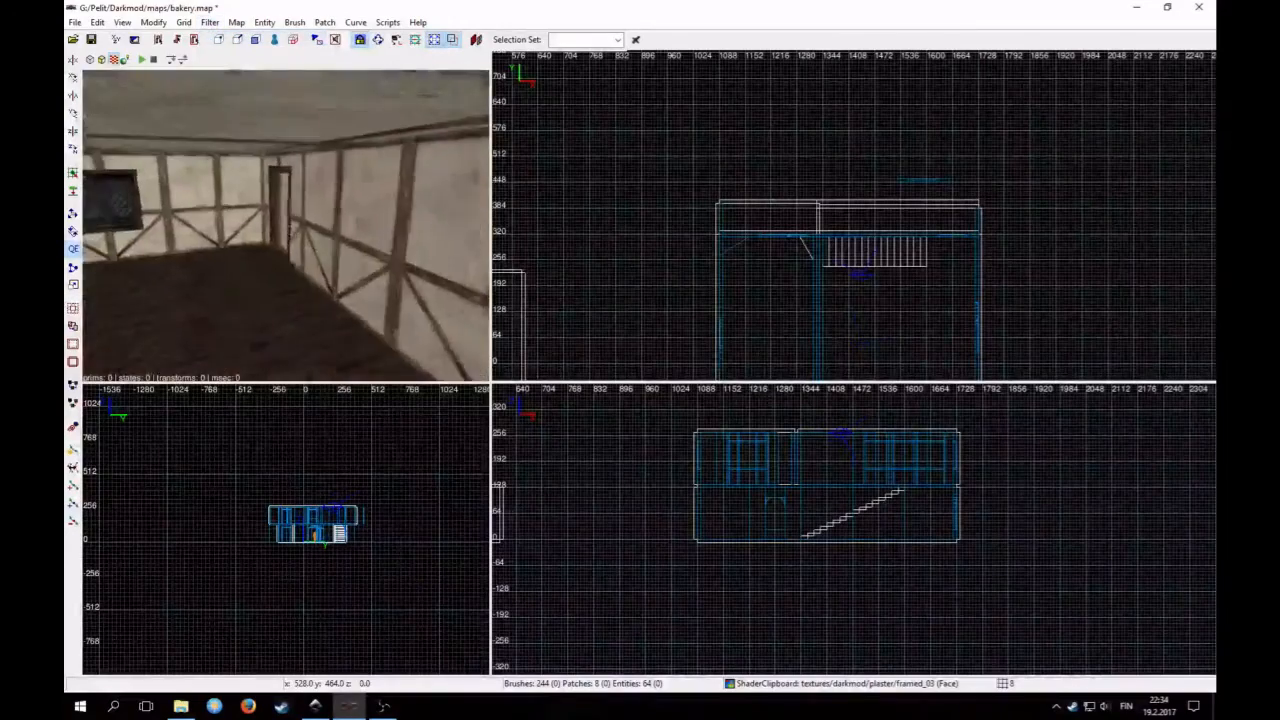
Inspect the doorway between the upstairs rooms and select only the wall brush that blocks it
right_click(256, 205)
right_click(257, 217)
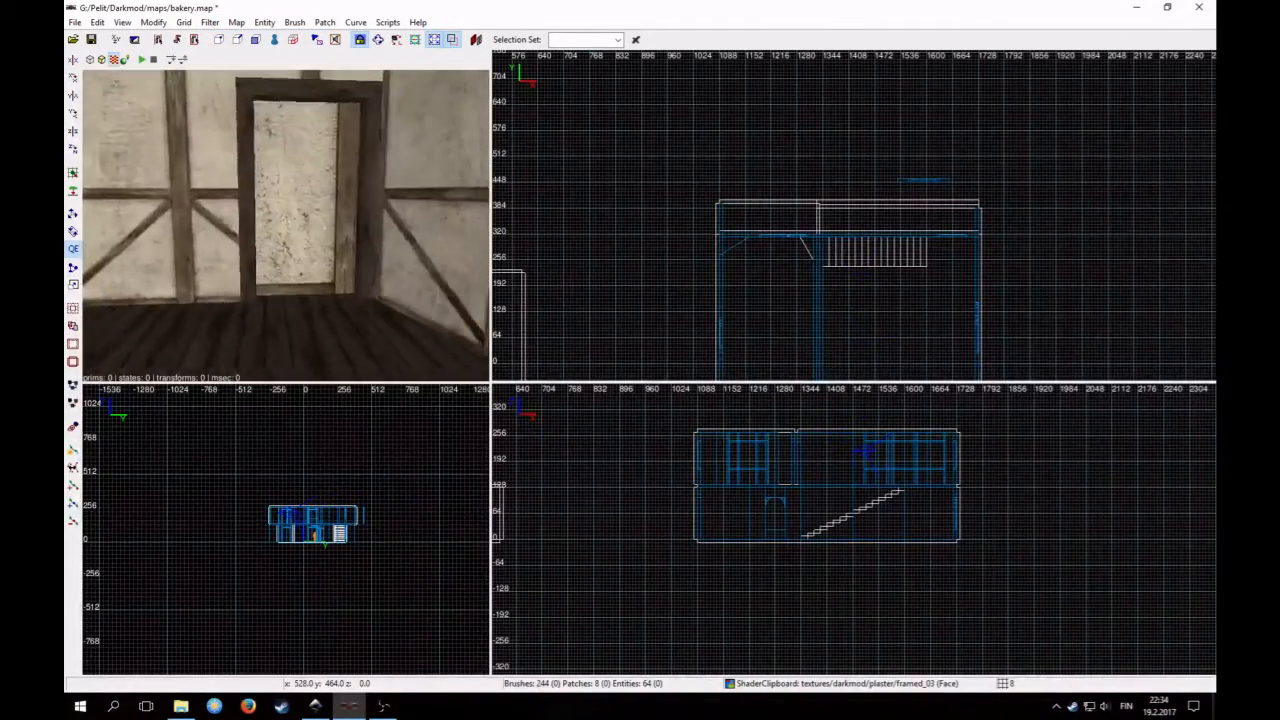
key("Up")
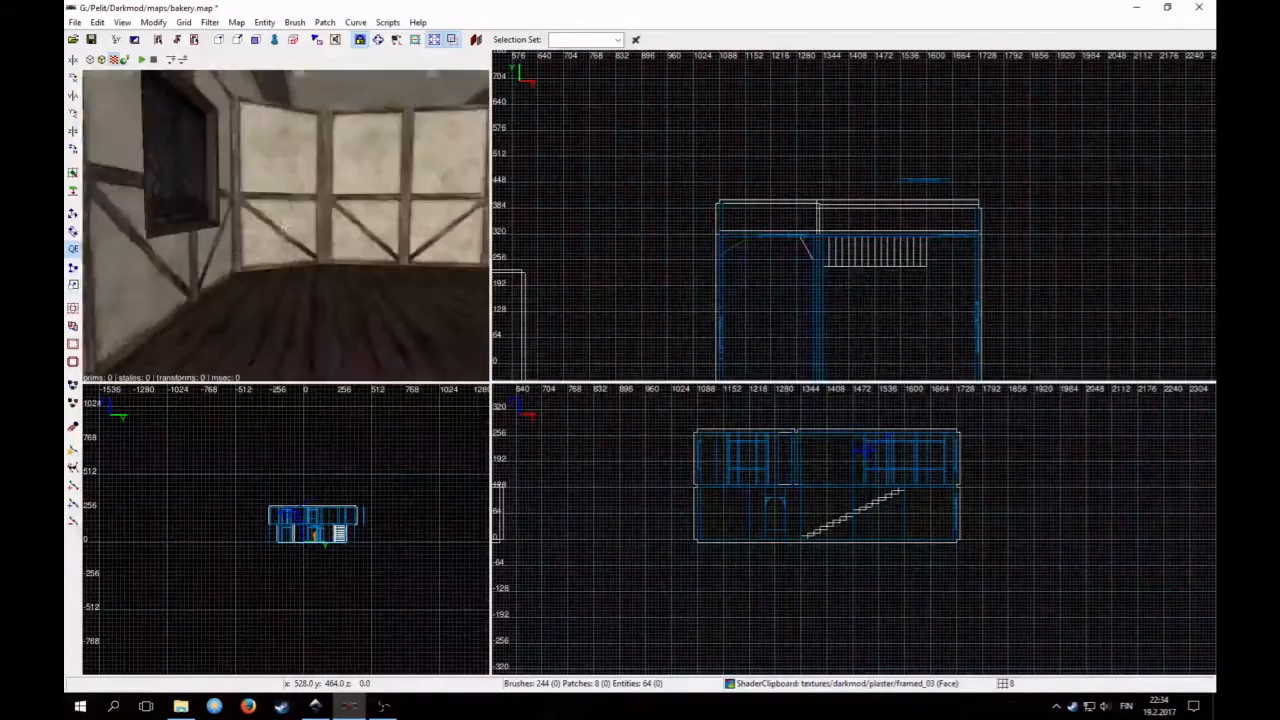
key("Up")
right_click(277, 229)
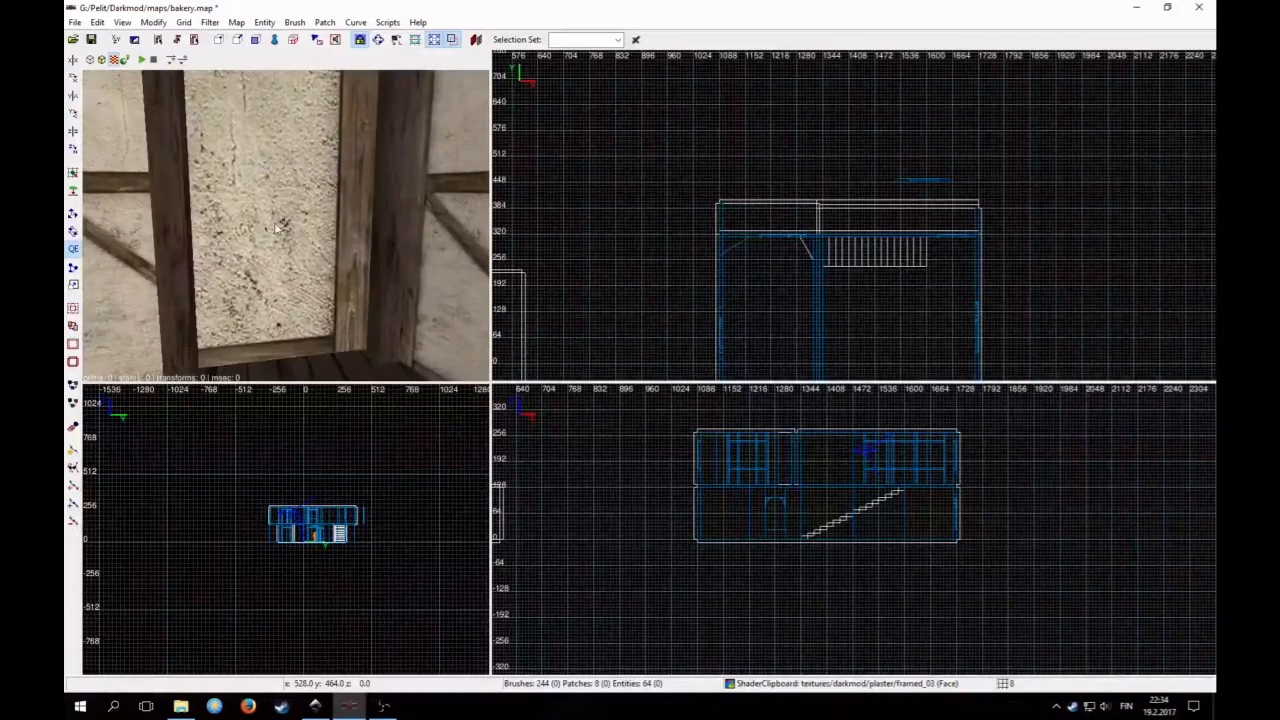
left_click(268, 222, "shift")
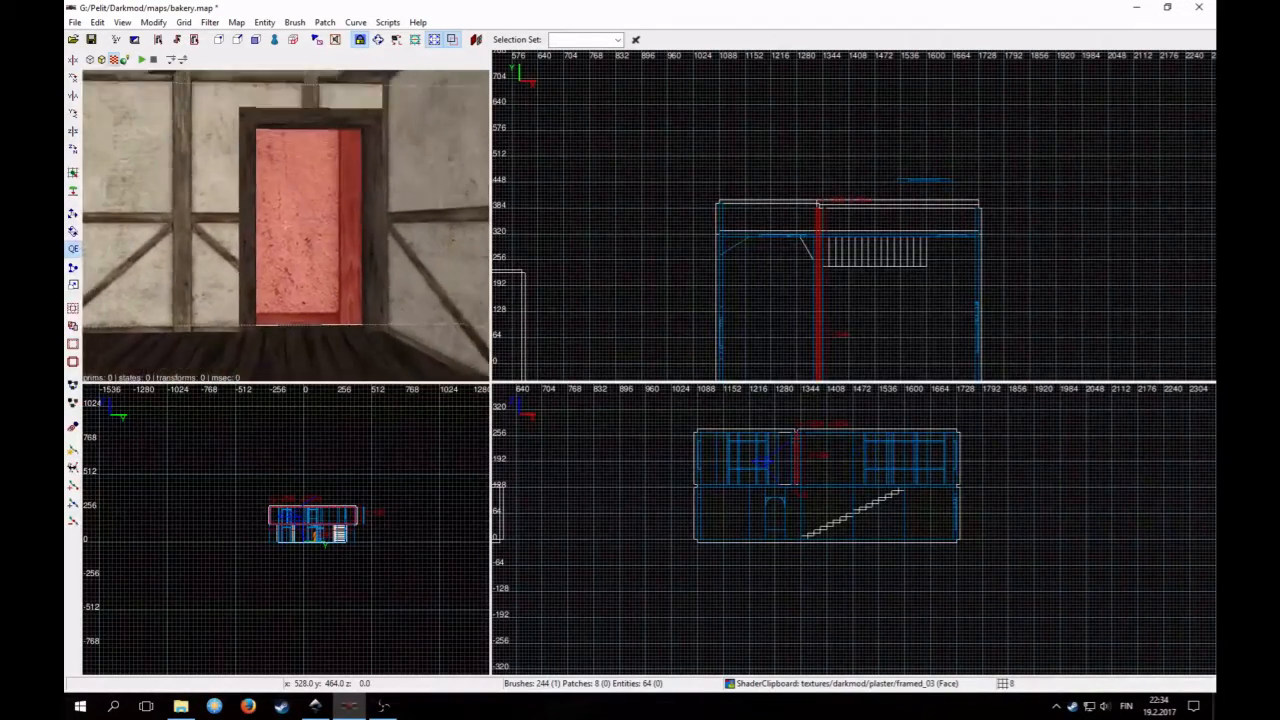
right_click(278, 288)
scroll(766, 343, "up", 9)
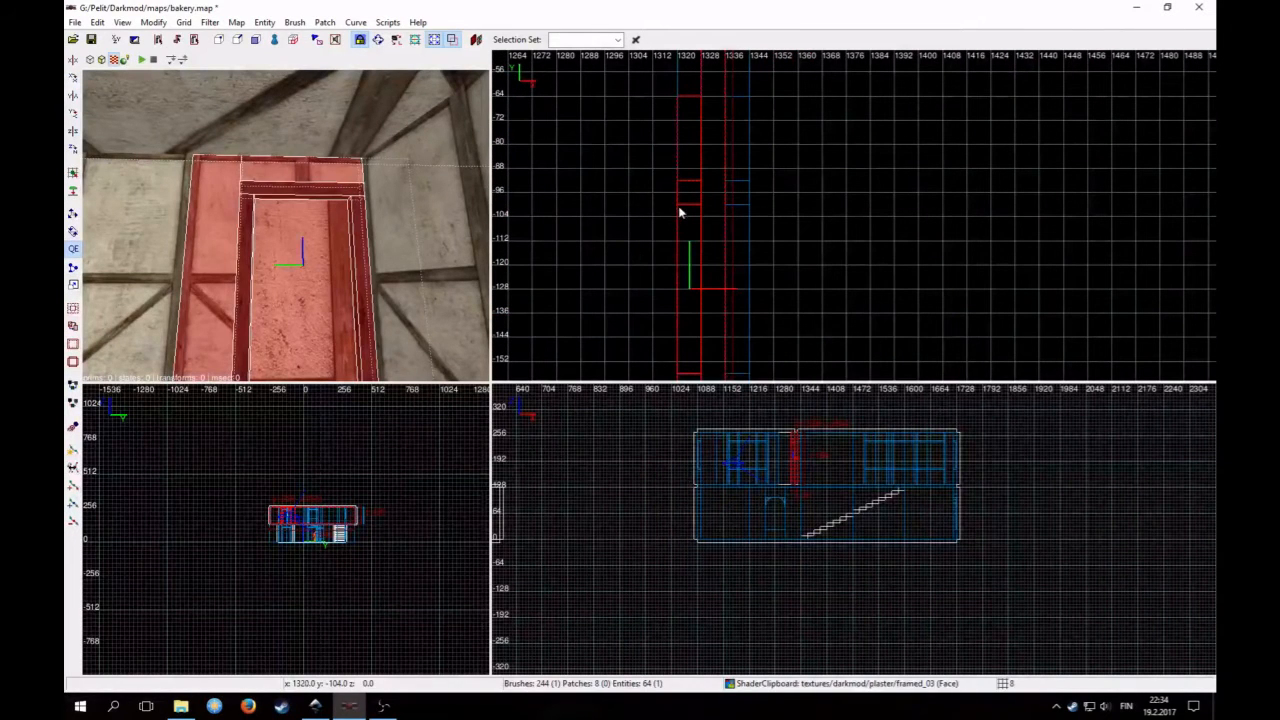
key("Escape")
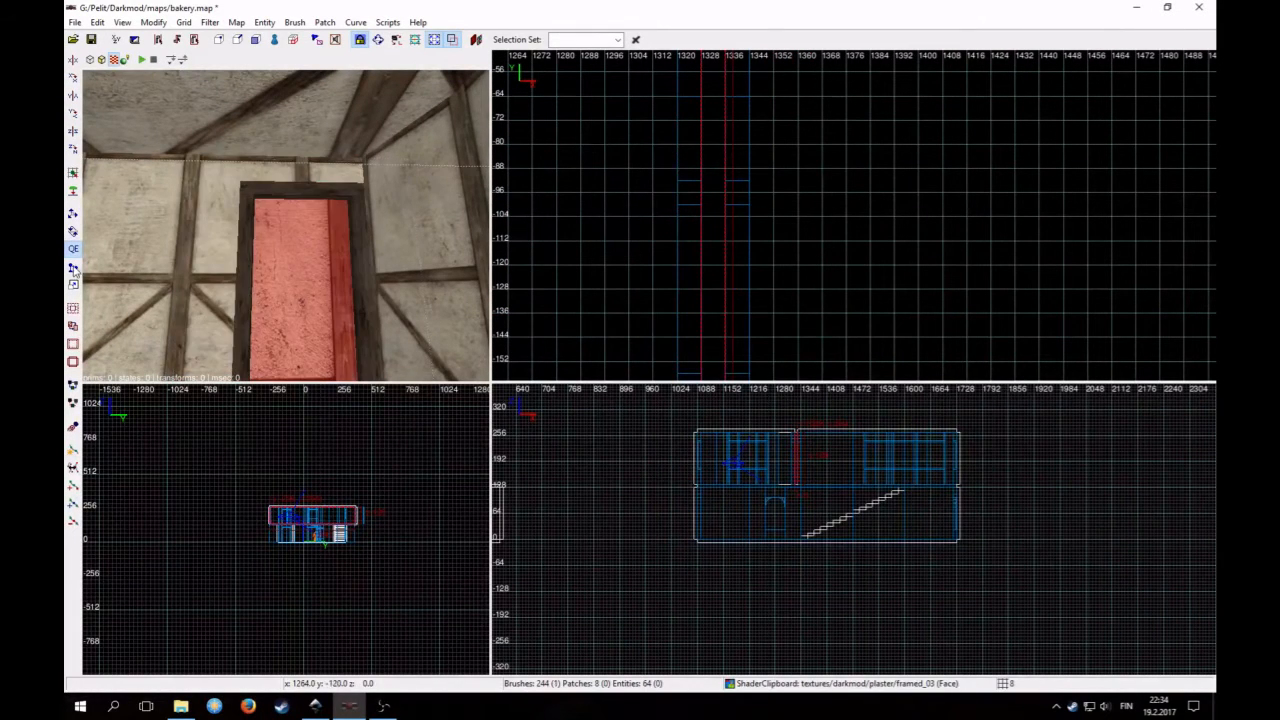
Split the blocking wall brush with the Clipper at y -100 and y -156, along both sides of the door frame, on grid 4
left_click(73, 268)
scroll(703, 237, "up", 2)
key("bracketleft")
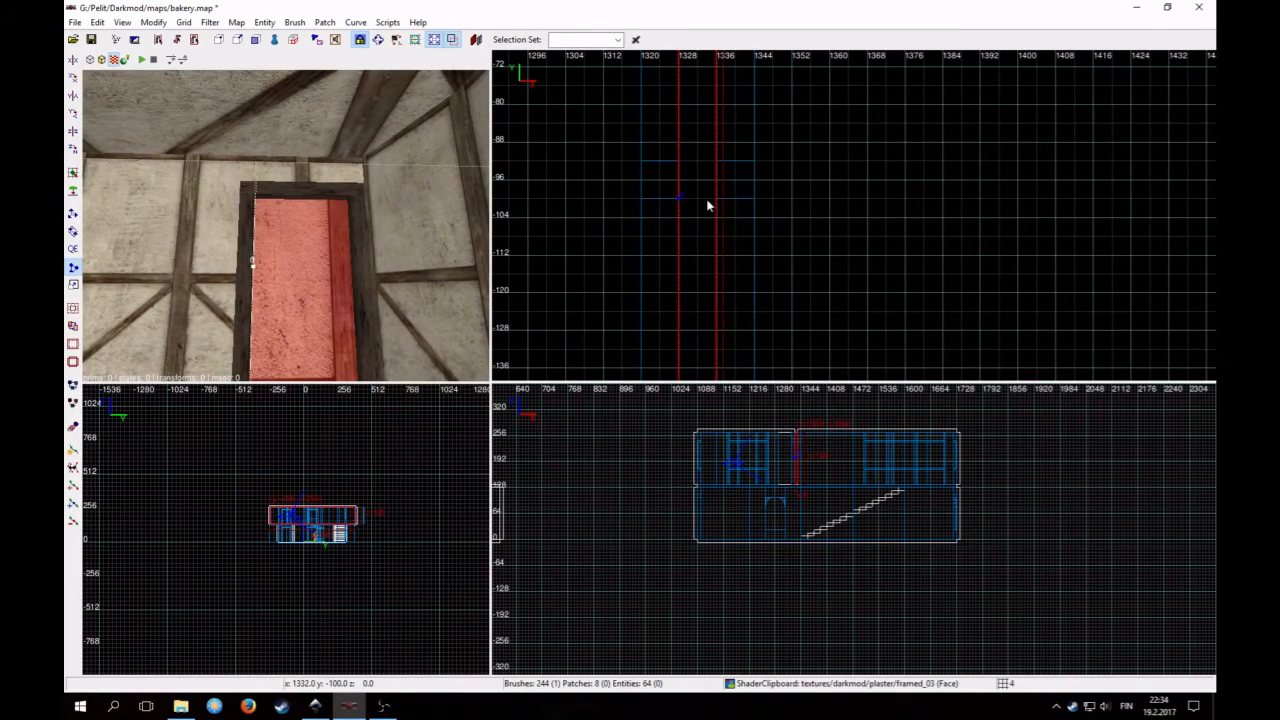
scroll(778, 265, "down", 2)
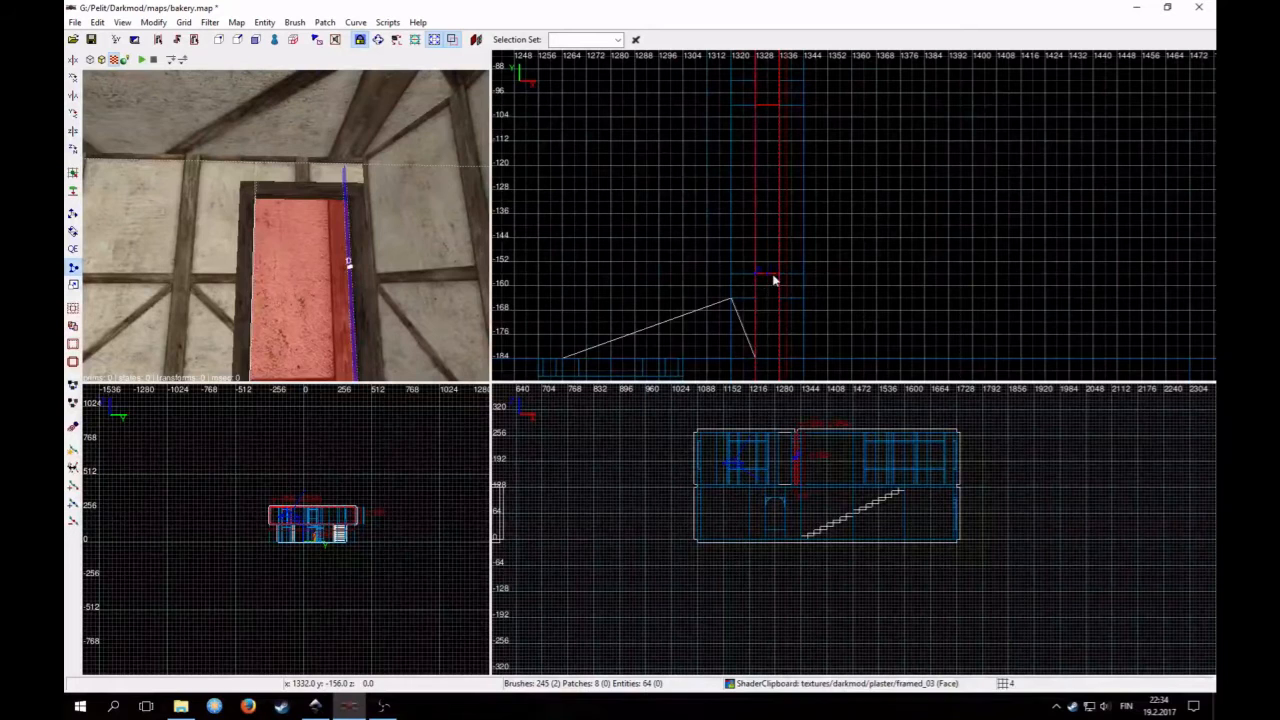
right_click(313, 261)
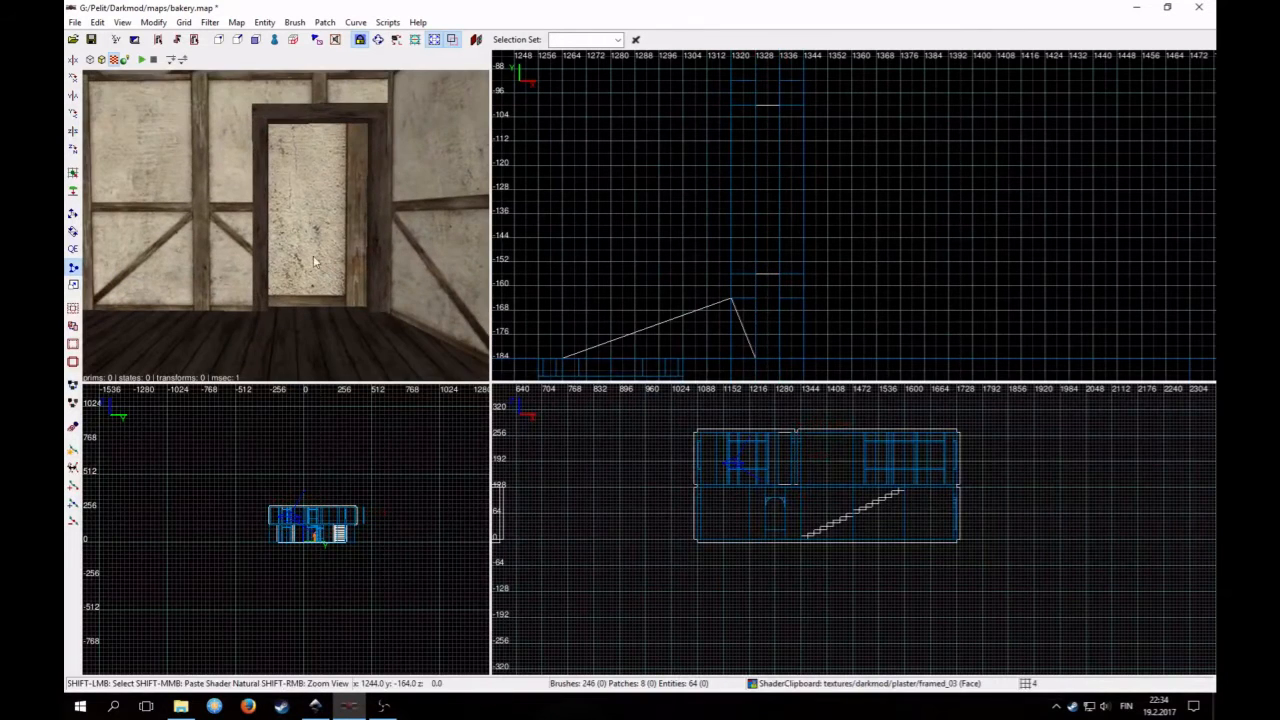
Split the second overlapping wall brush at the same doorway edges, y -156 and y -100
scroll(712, 538, "up", 7)
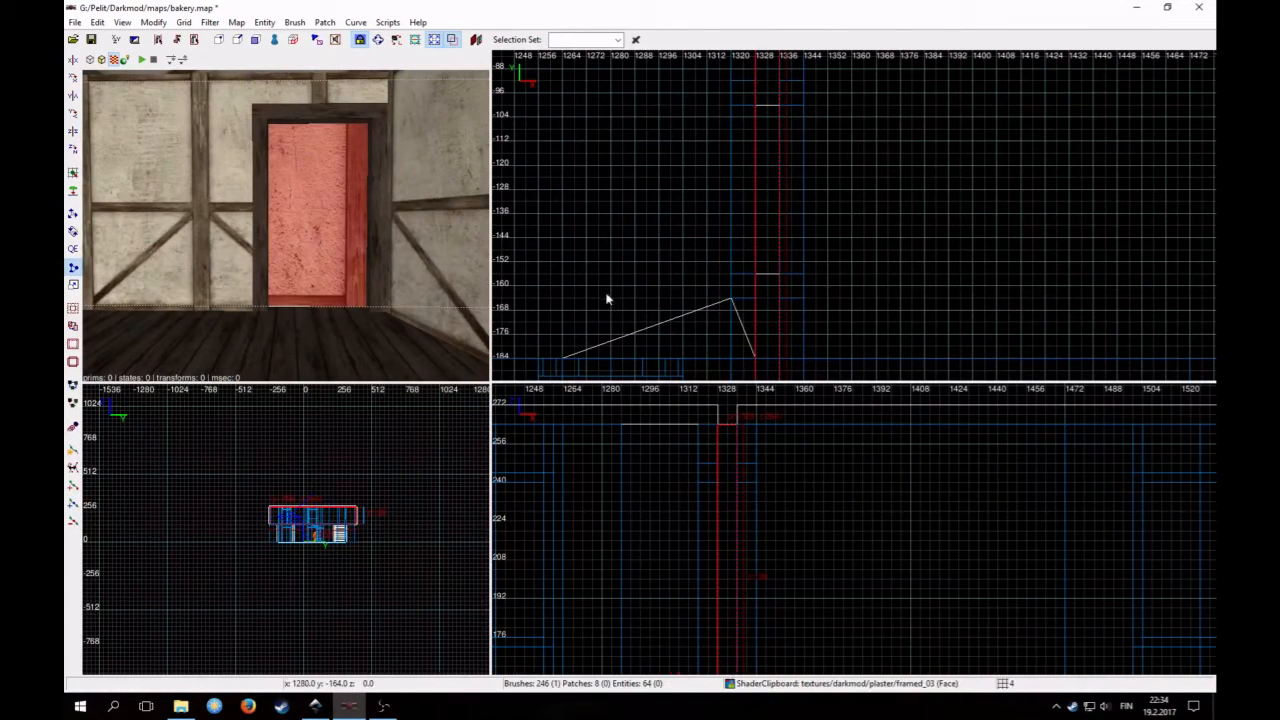
right_click(410, 262)
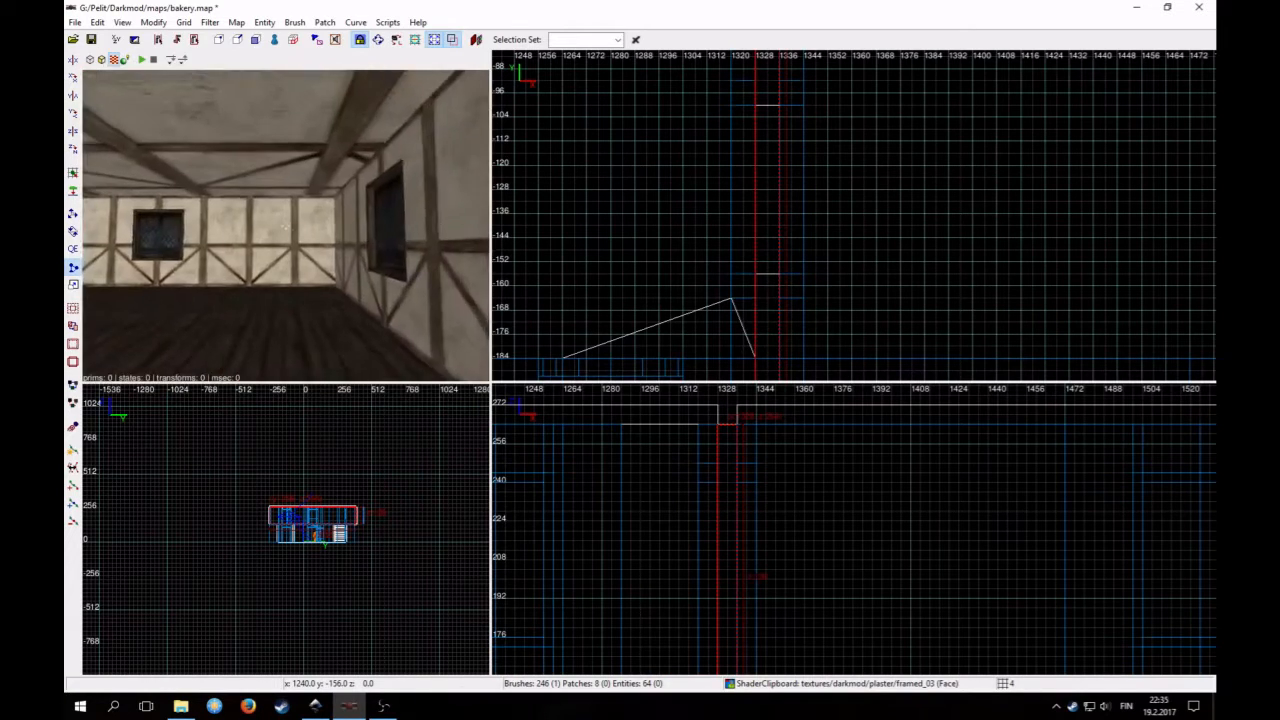
right_click_drag(842, 249, 805, 172)
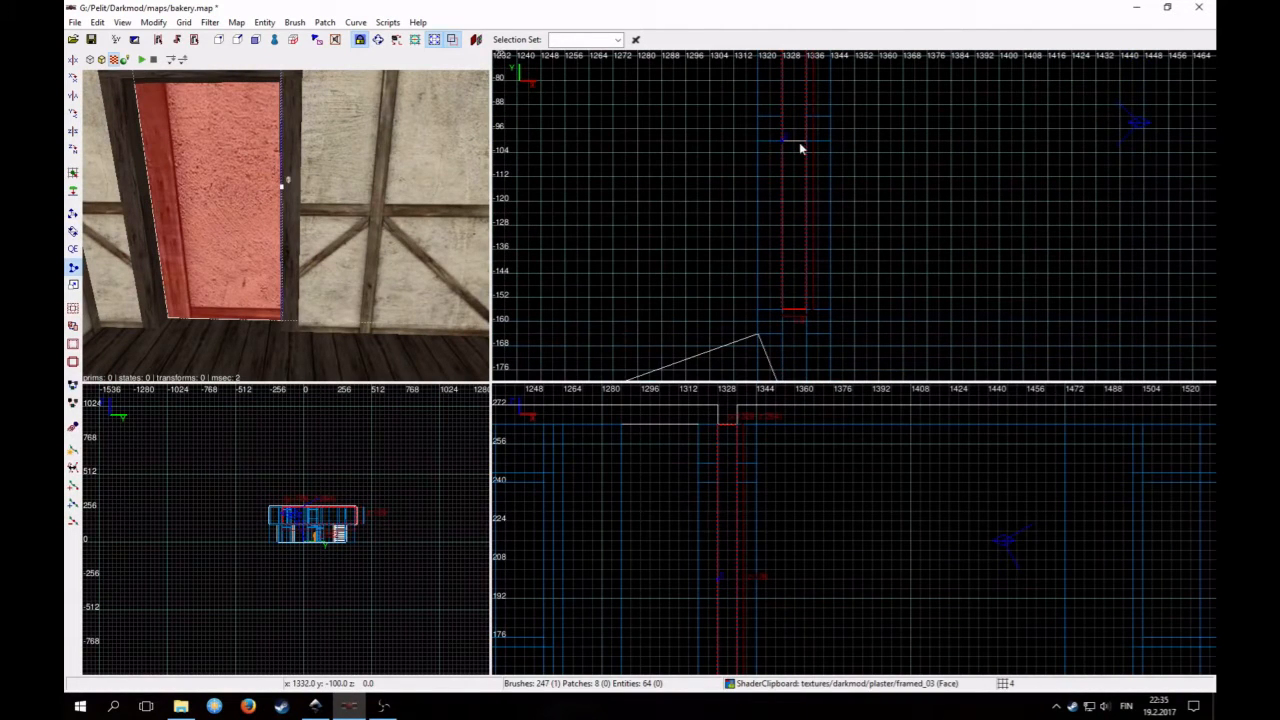
key("Escape")
Pick out one of the two overlapping wall pieces between the doorway edges and delete it
left_click(231, 206, "shift")
left_click(220, 205, "shift")
left_click(219, 204, "shift")
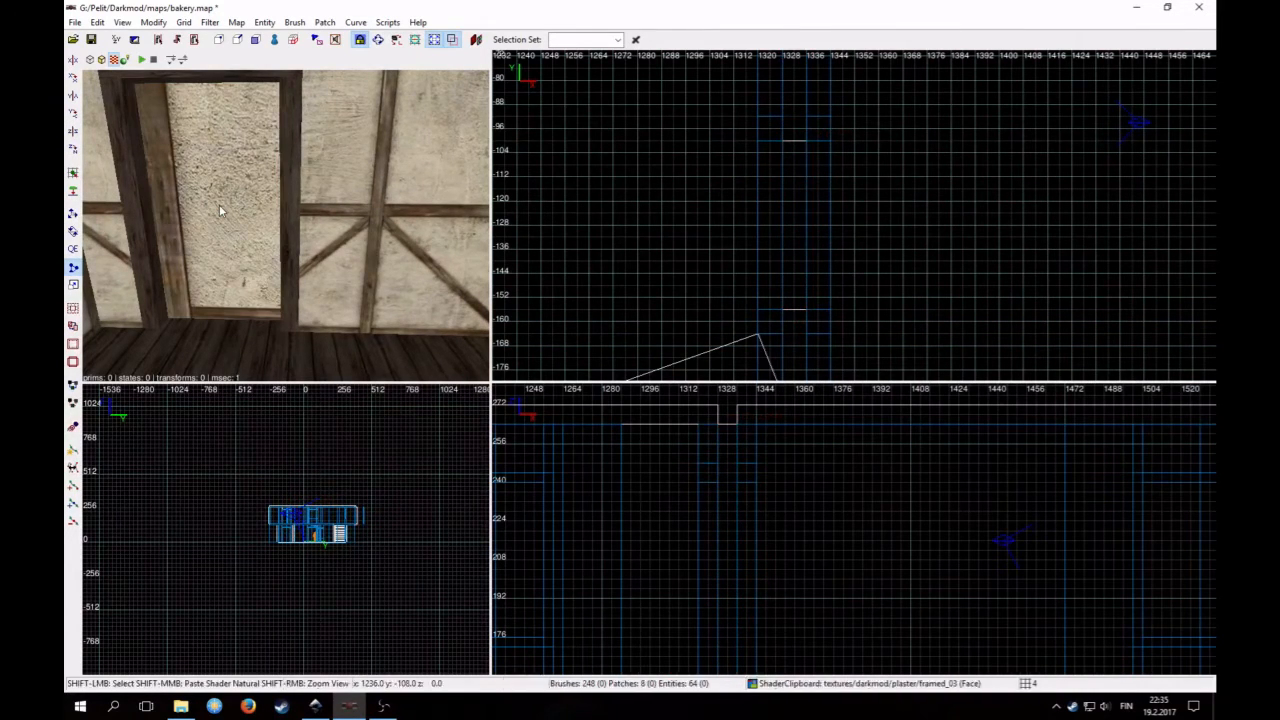
left_click(219, 204, "shift")
right_click(219, 204)
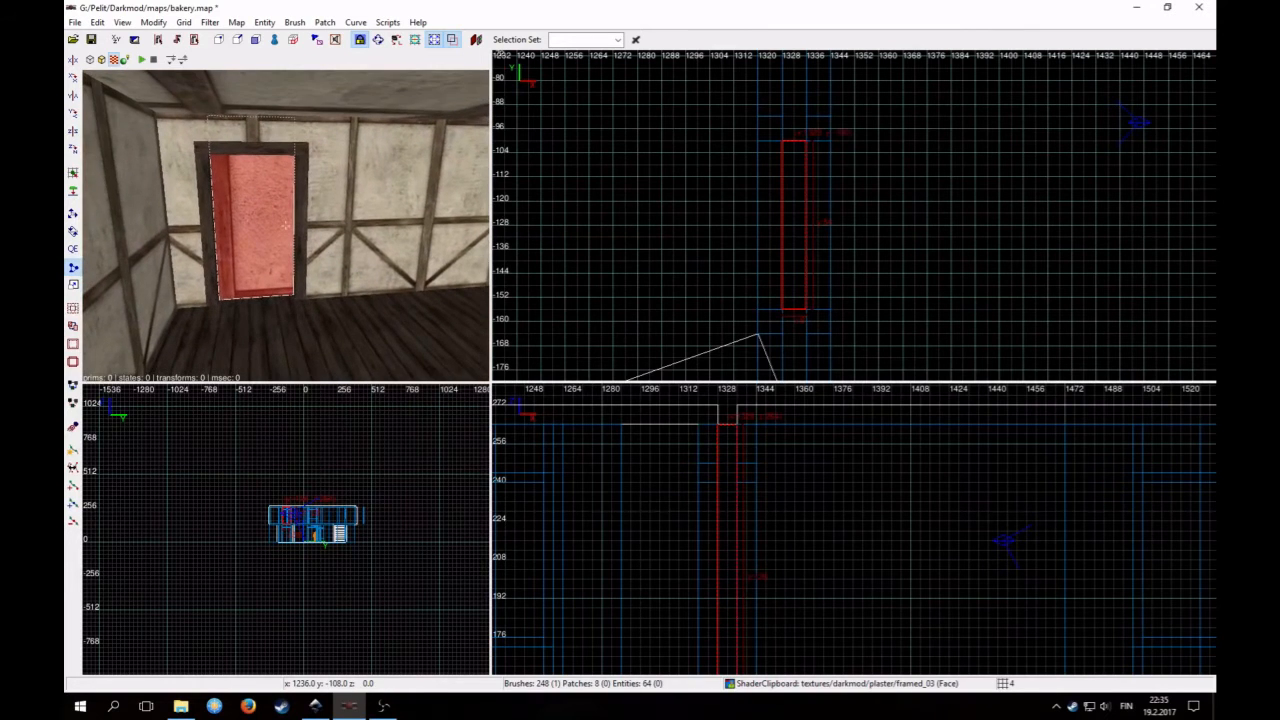
key("Delete")
Split the remaining doorway piece at the top of the door frame, z 240, and select the lower part
scroll(250, 205, "up", 3)
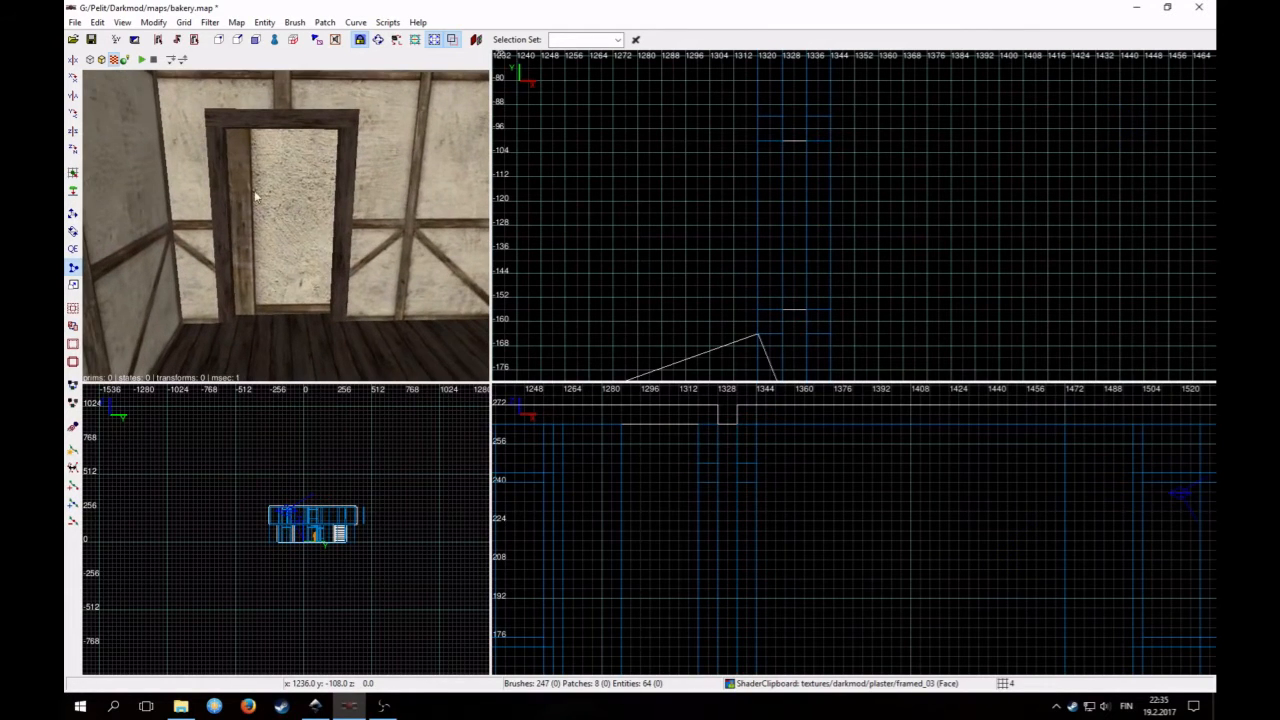
scroll(720, 522, "up", 1)
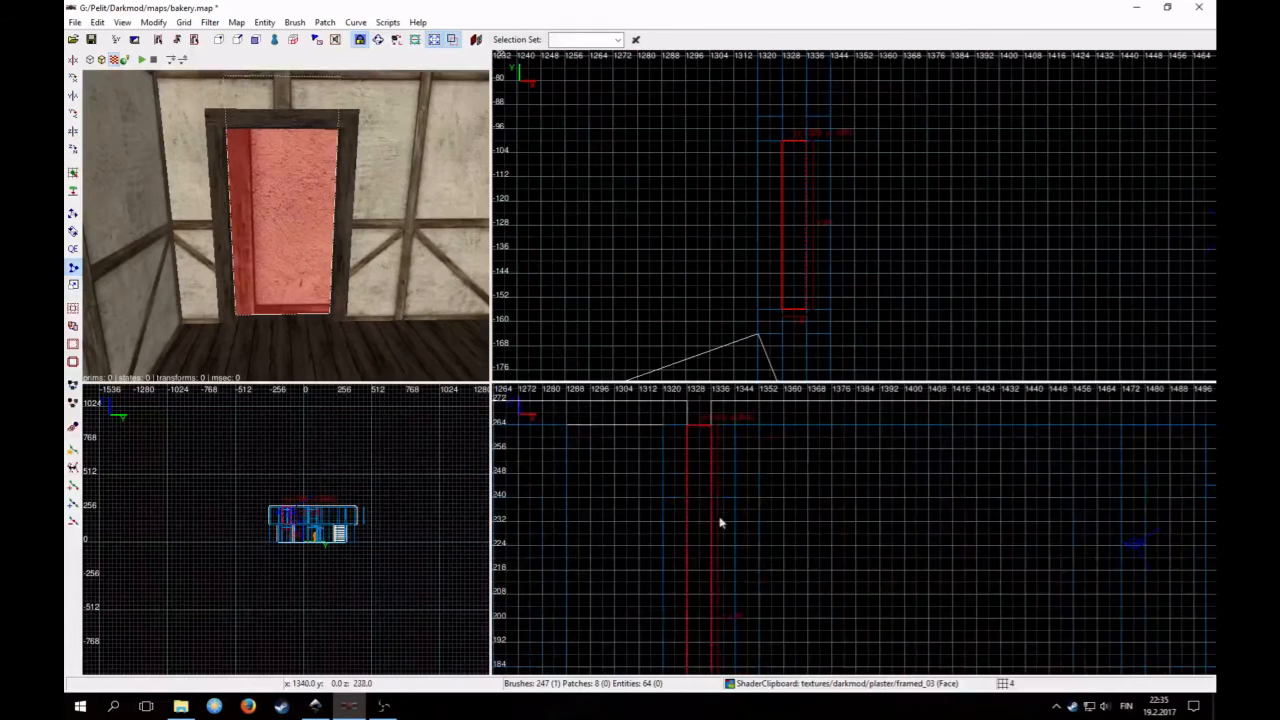
key("Escape")
left_click(280, 198, "shift")
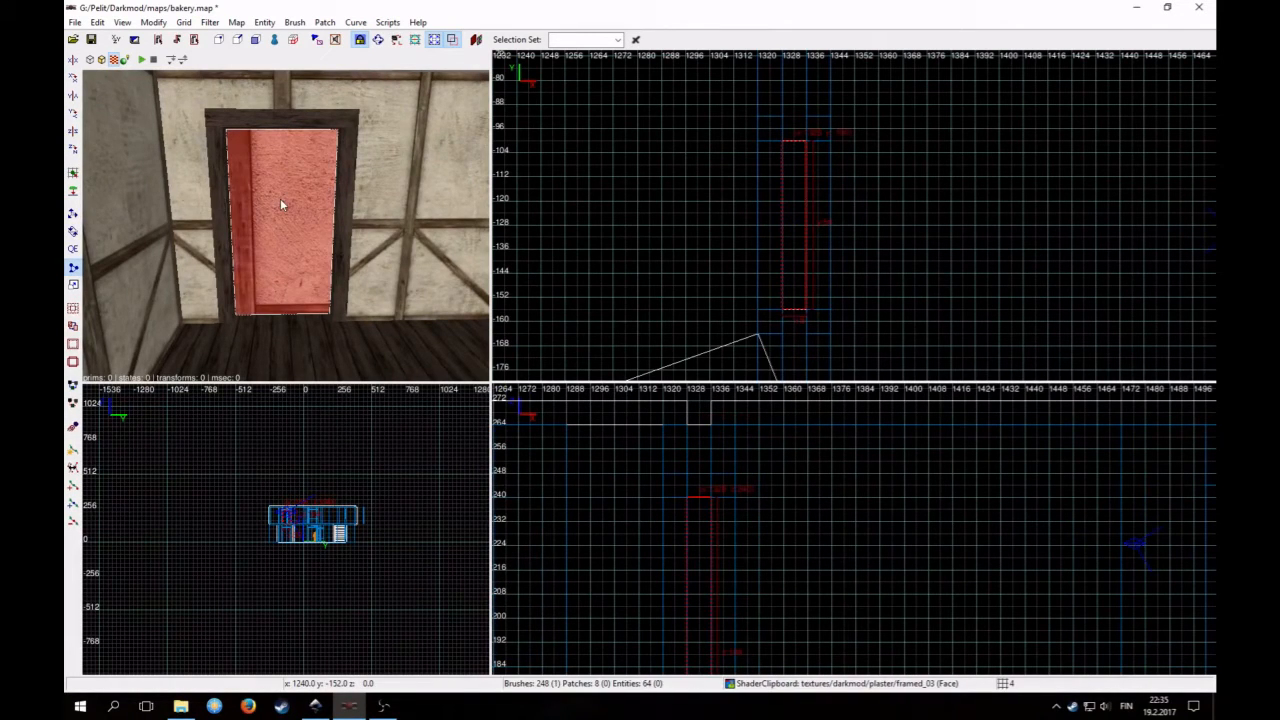
Thin the brush filling the doorway to about 2 units, centred within the wall's thickness
key("Up")
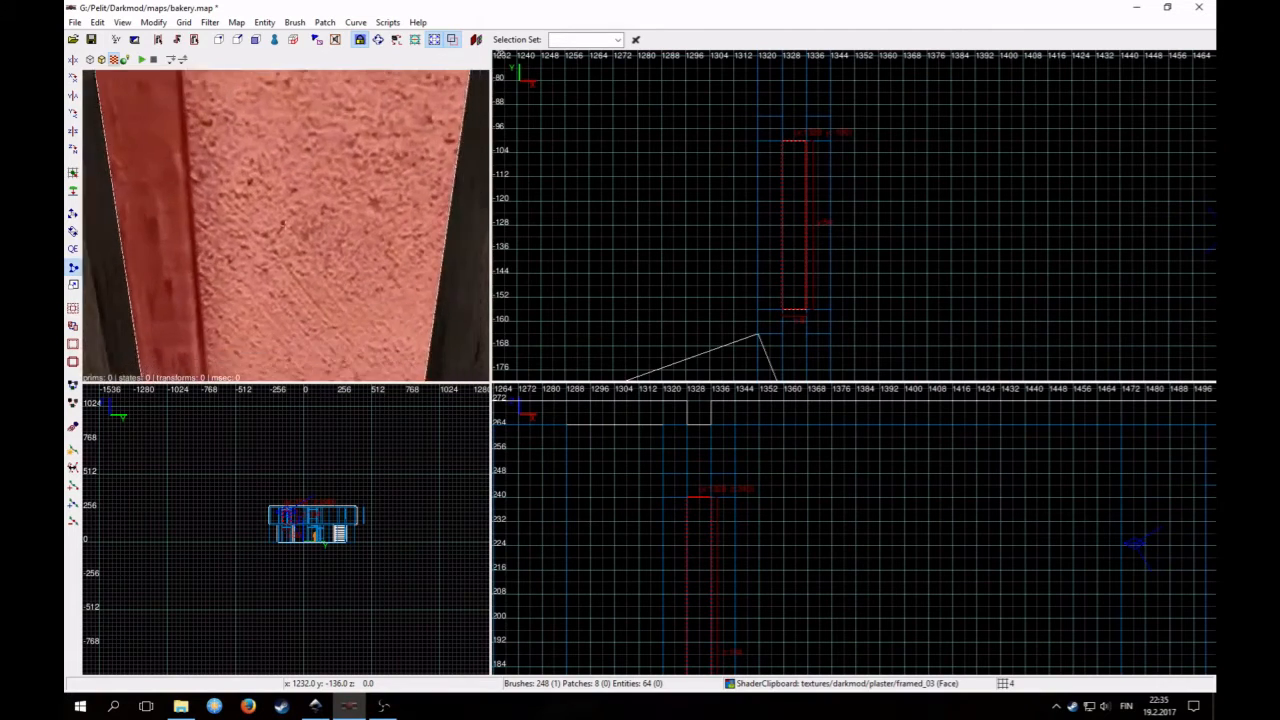
key("Down")
right_click(294, 266)
key("h")
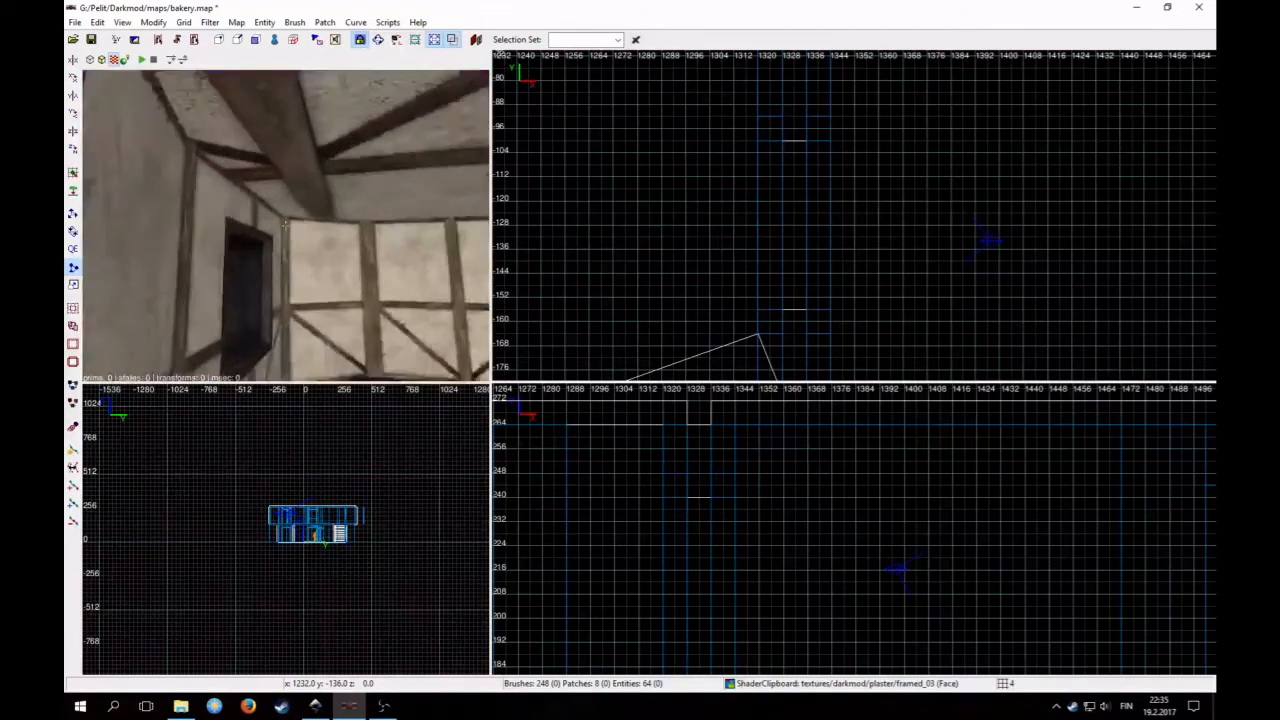
right_click(287, 276)
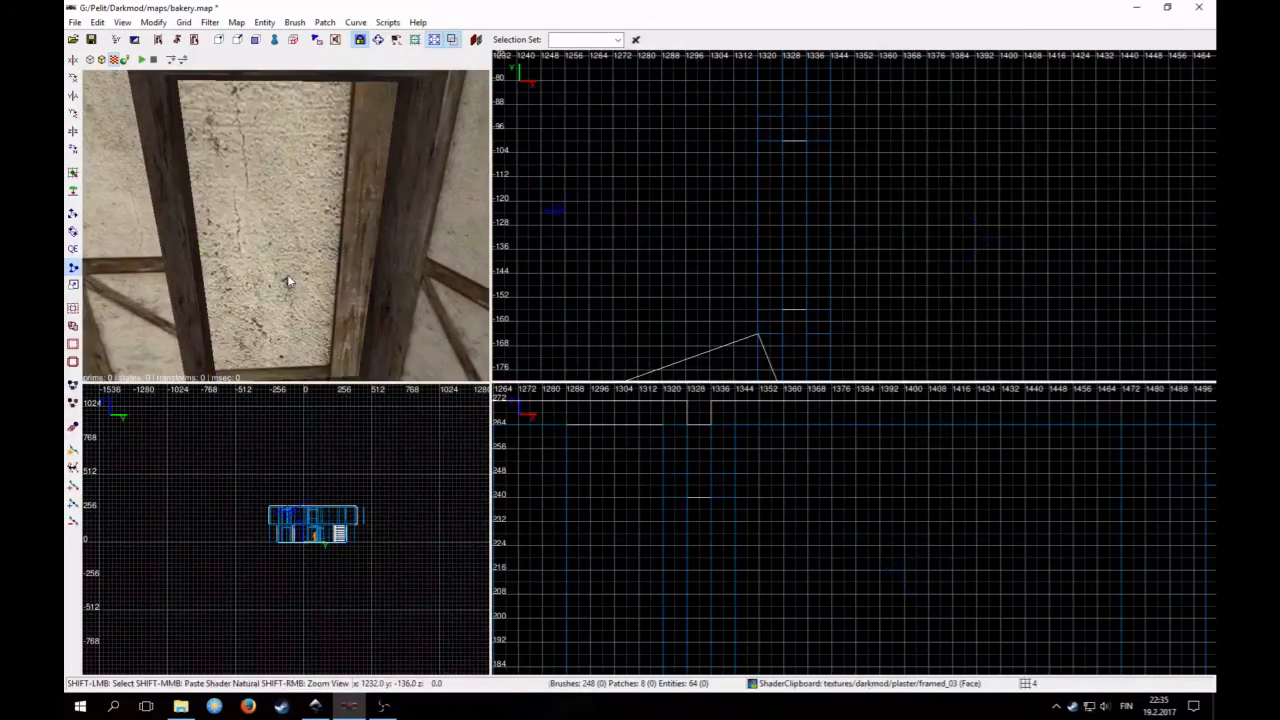
left_click(287, 276, "shift")
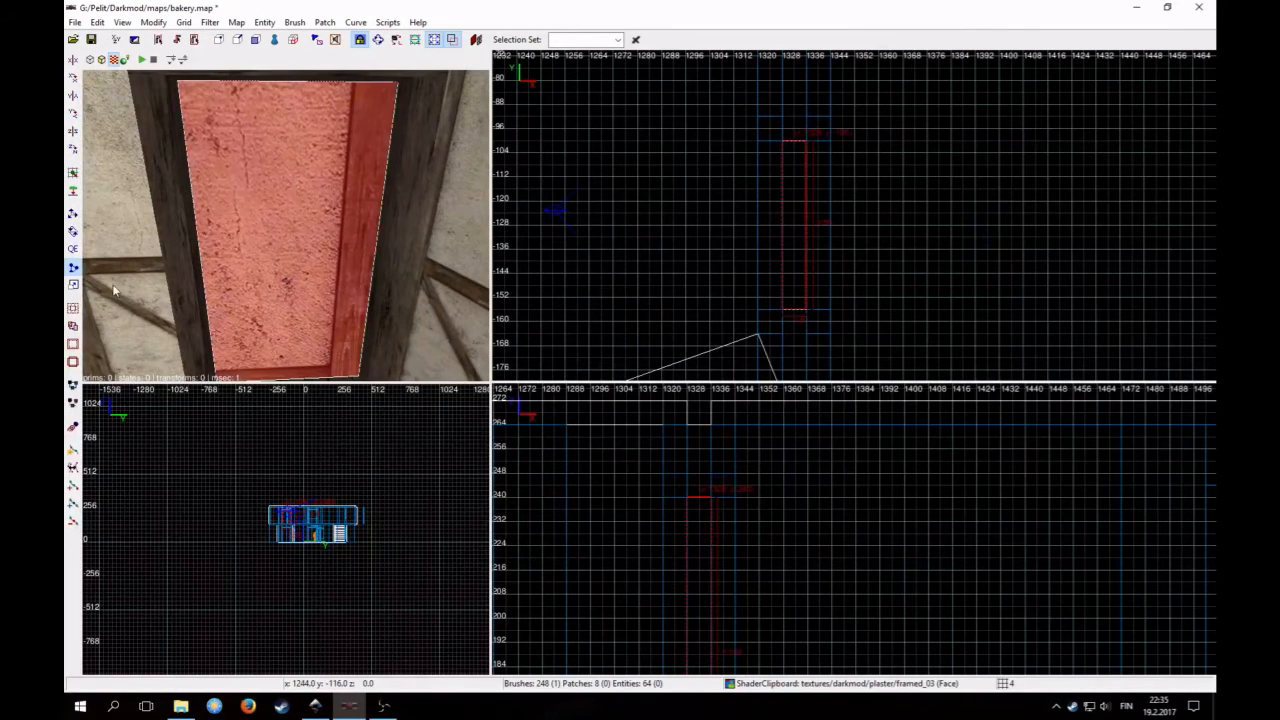
scroll(712, 237, "up", 1)
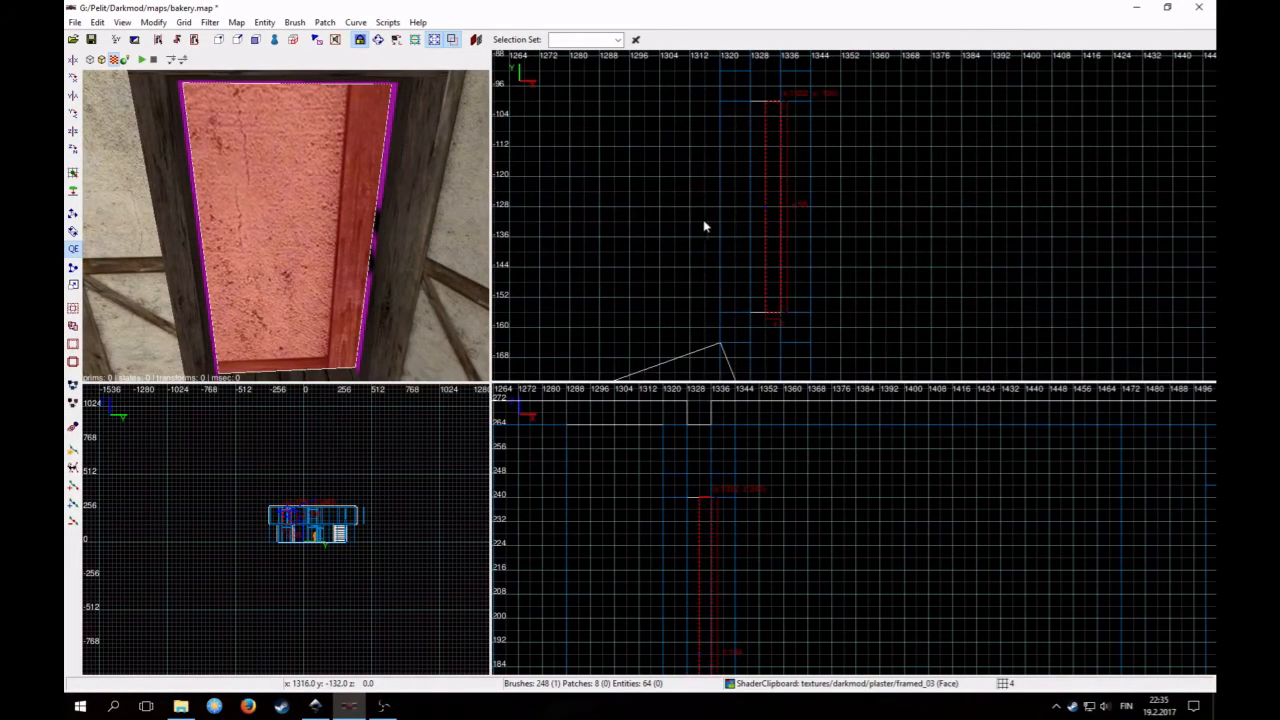
scroll(720, 235, "up", 1)
key("bracketleft")
key("bracketleft")
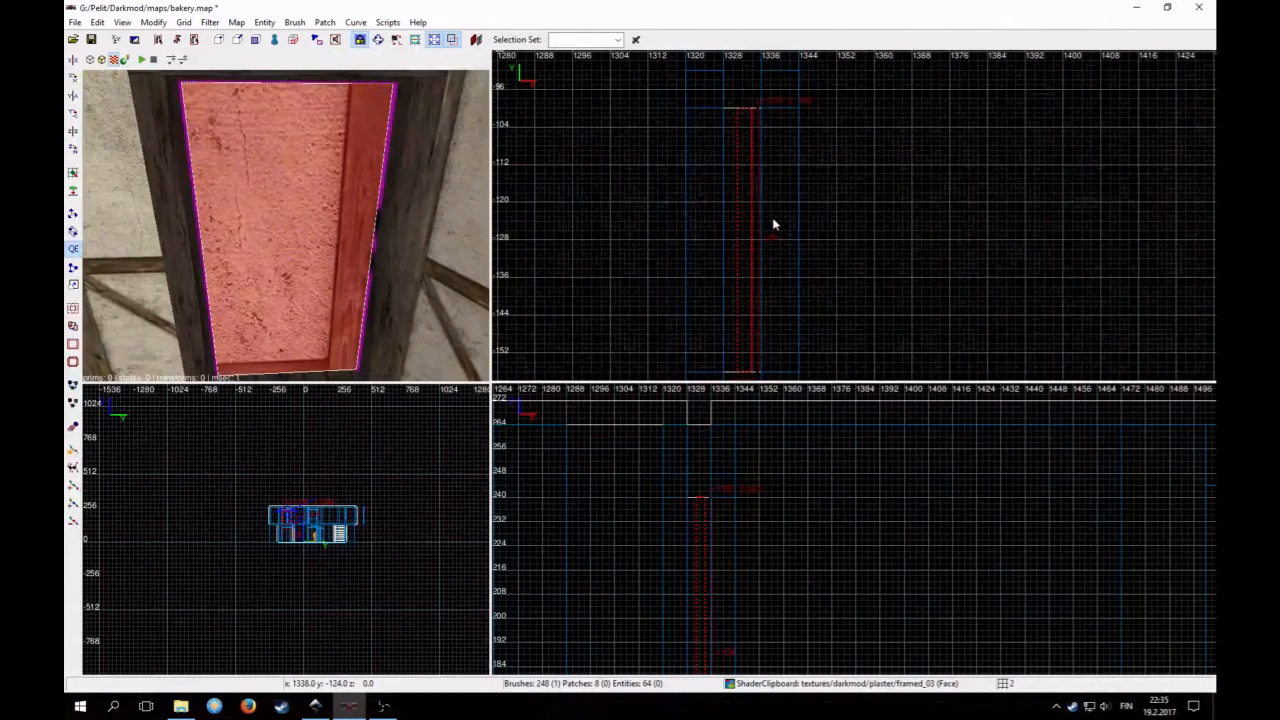
key("bracketright")
key("bracketright")
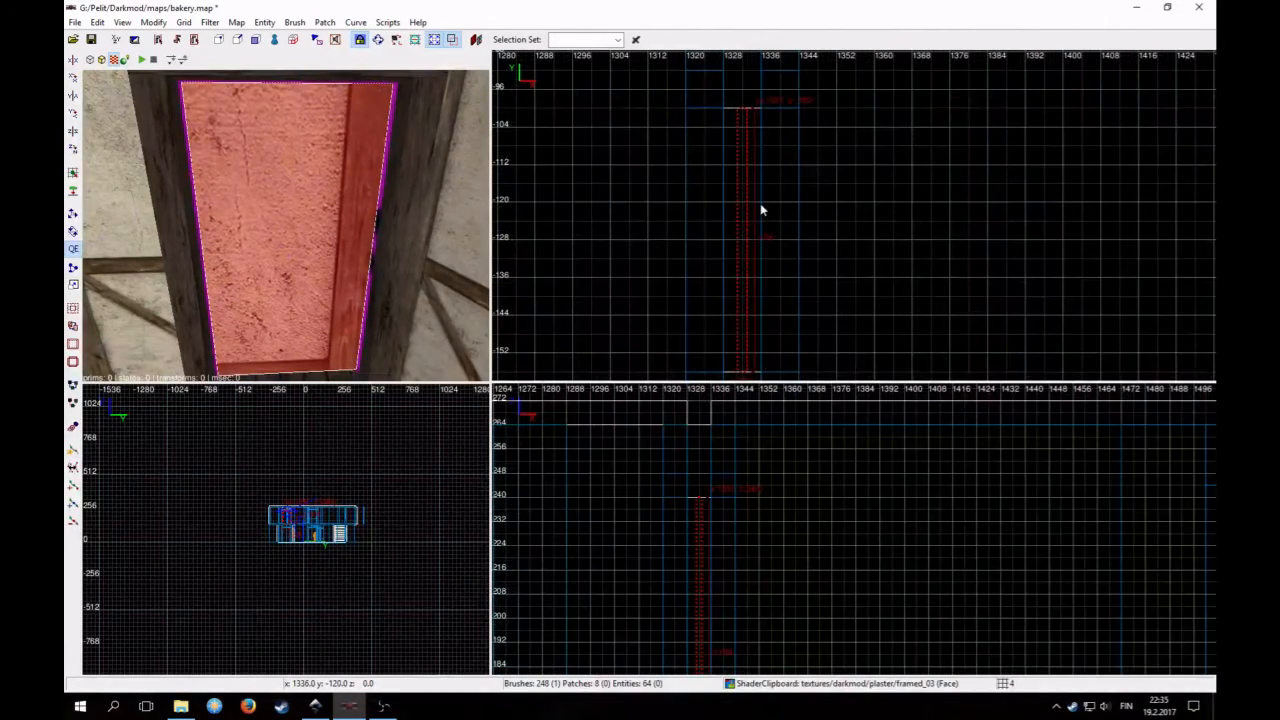
Examine the doorway's inner edges and select the neighbouring wall pieces to check them, ending with nothing selected
right_click(325, 242)
right_click(322, 241)
right_click(322, 241)
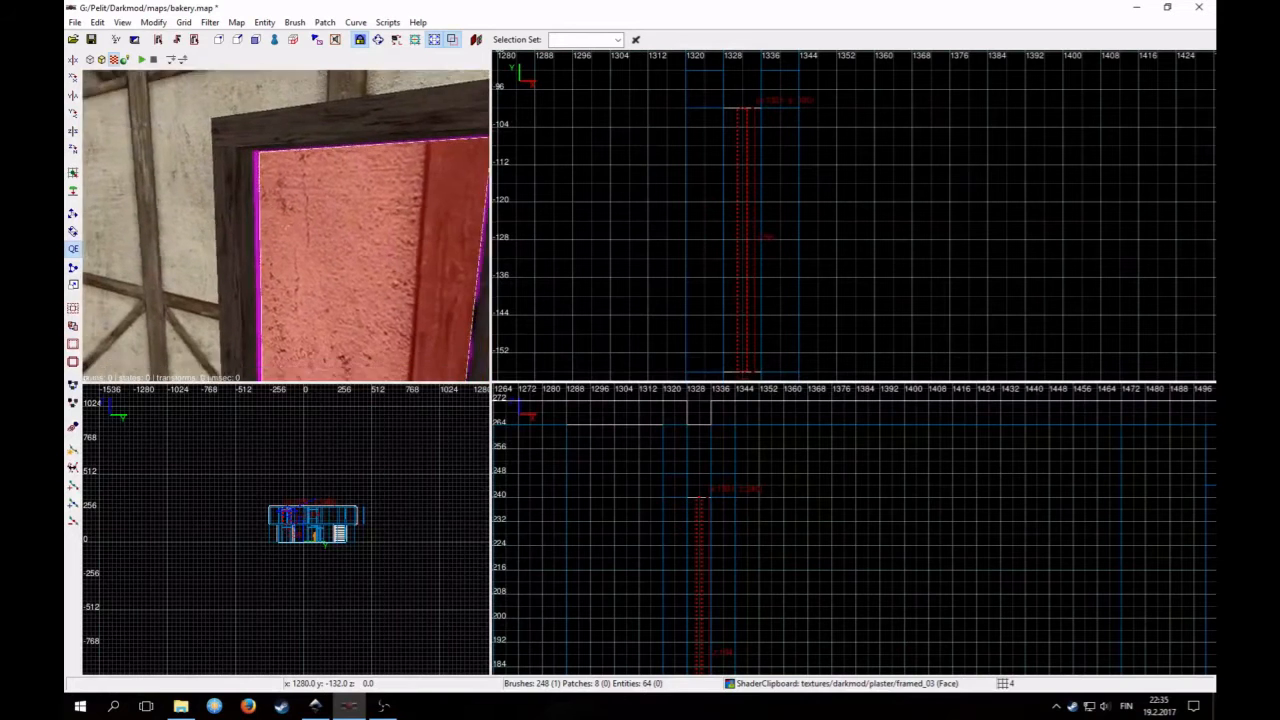
right_click(238, 218)
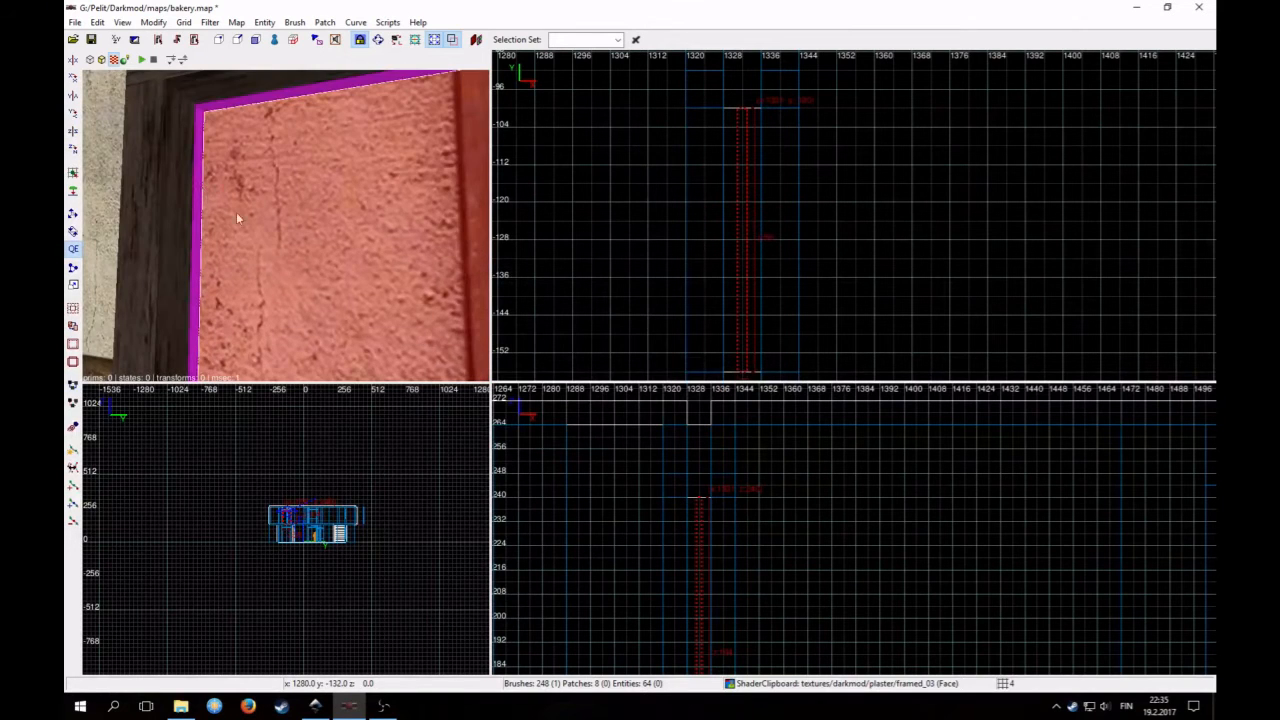
left_click(232, 103, "shift")
right_click(290, 140)
right_click(291, 141)
right_click(333, 150)
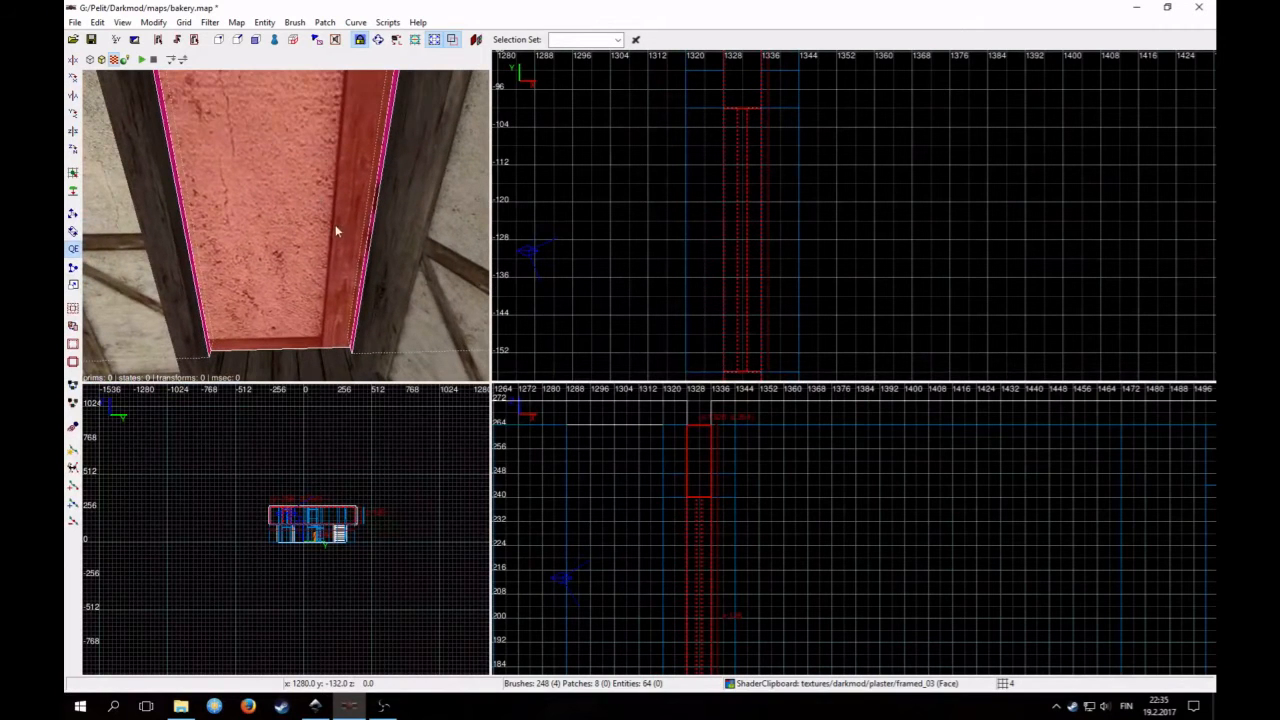
key("Escape")
Turn the thin brush filling the doorway into a visportal
left_click(280, 236, "shift")
right_click(734, 245)
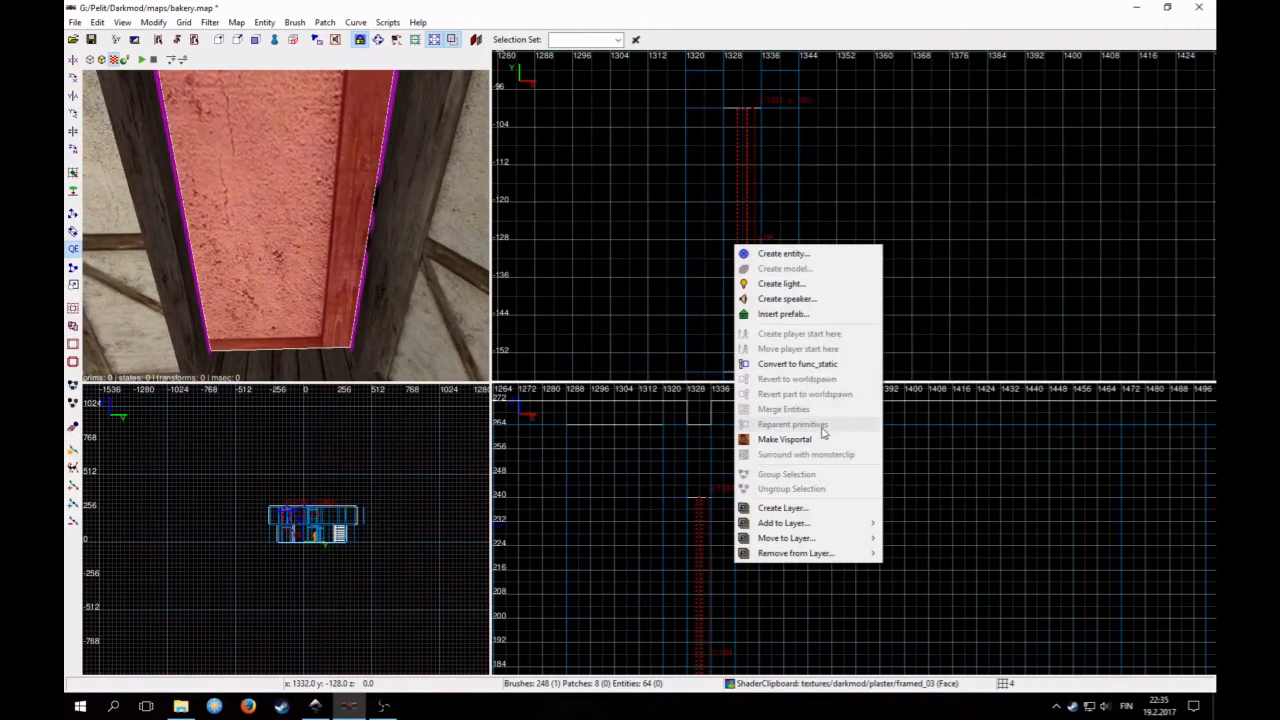
left_click(818, 439)
right_click(285, 225)
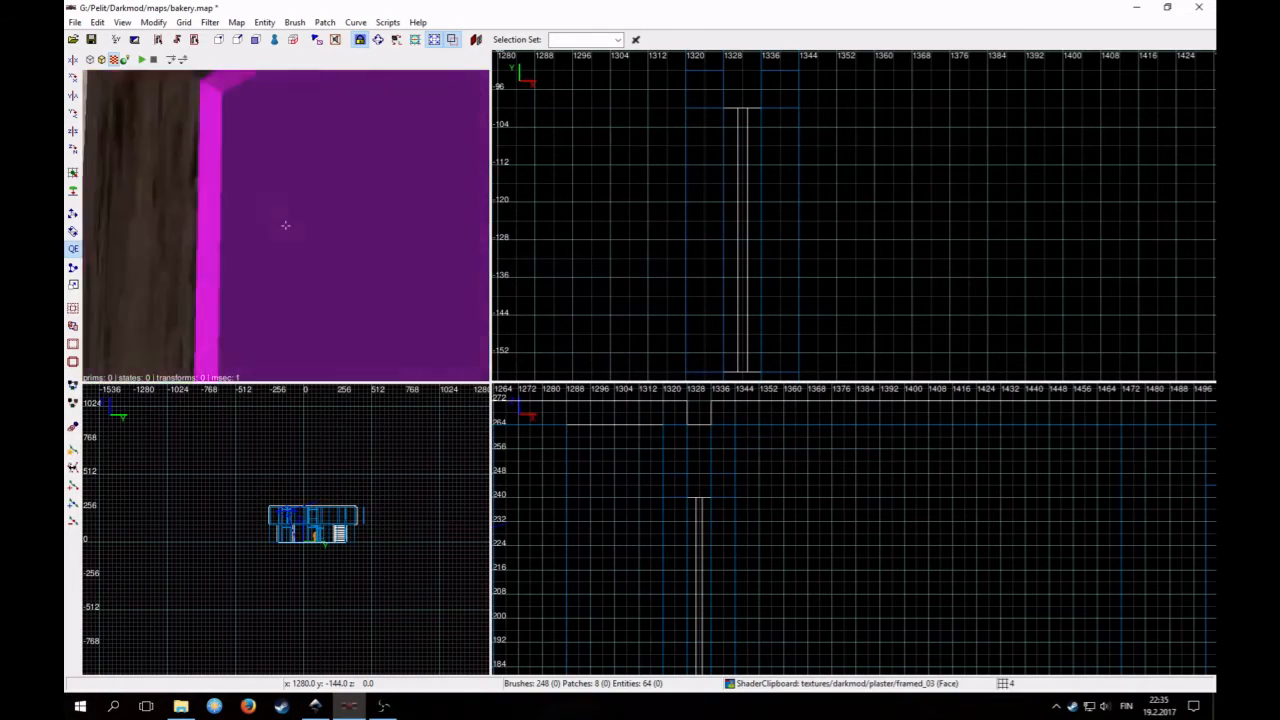
right_click(285, 225)
Filter out visportals and look through the open doorway between the upstairs rooms
left_click(212, 20)
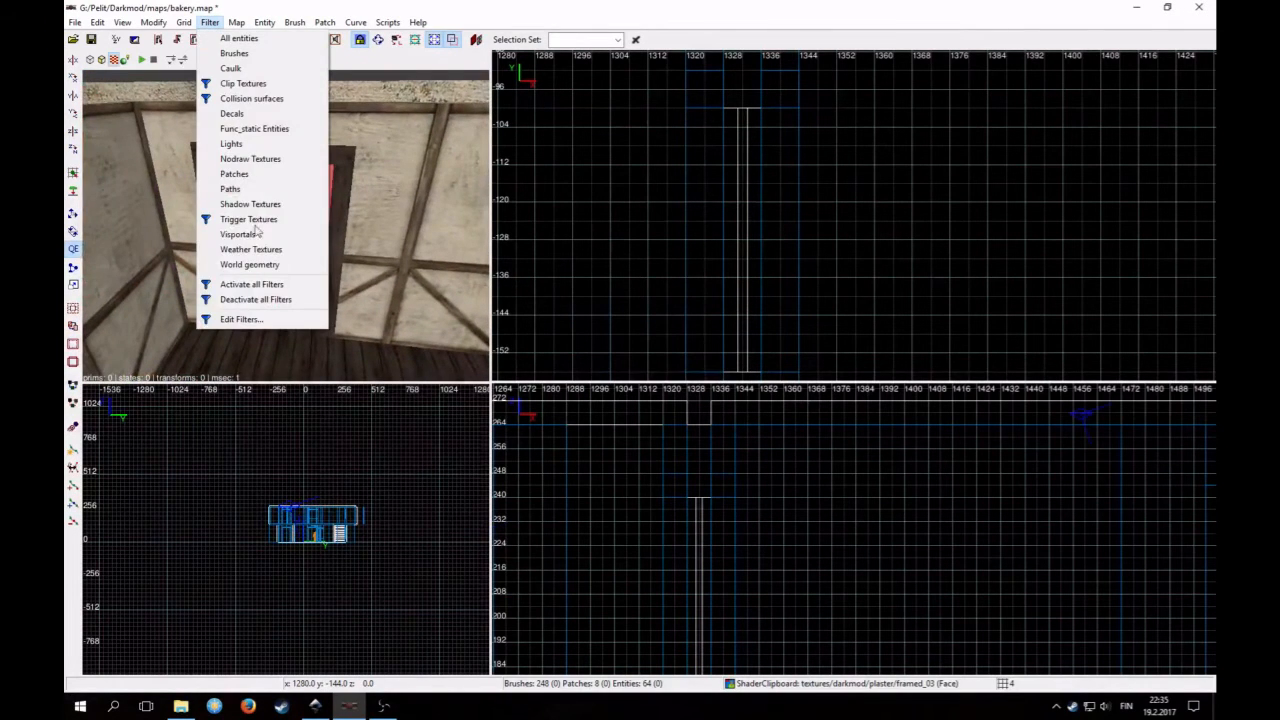
left_click(243, 234)
right_click(278, 257)
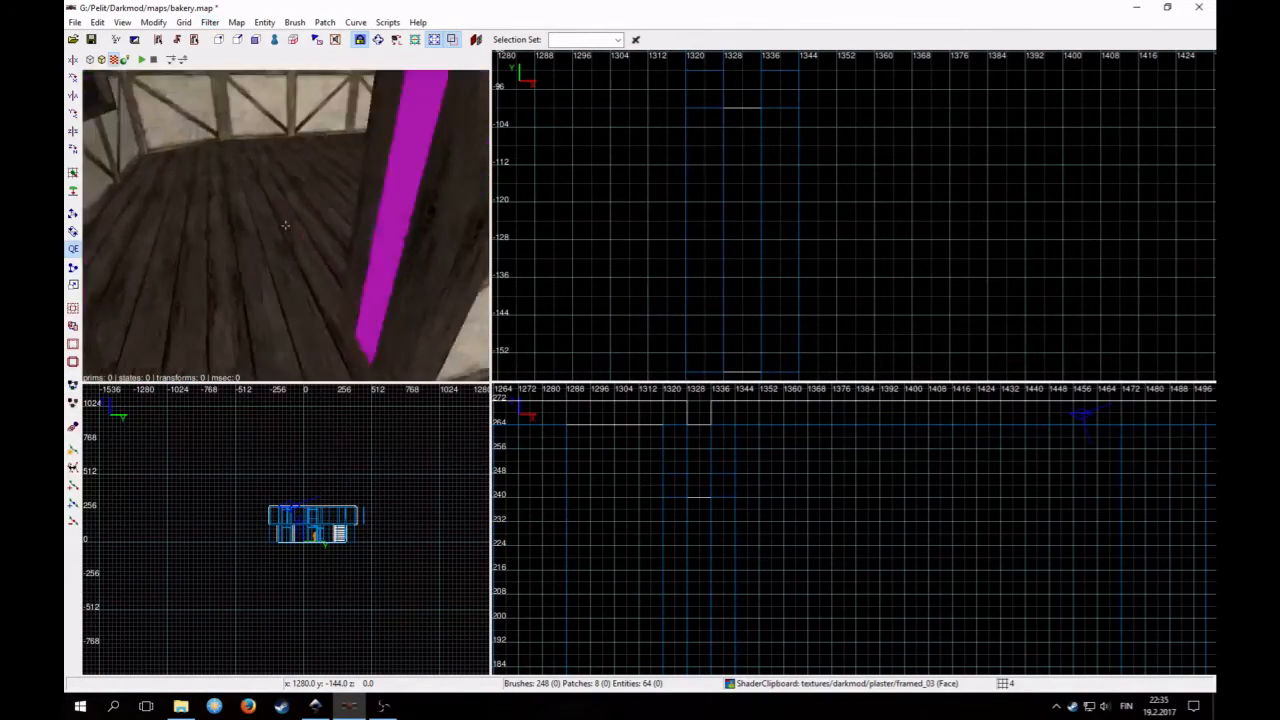
right_click(285, 225)
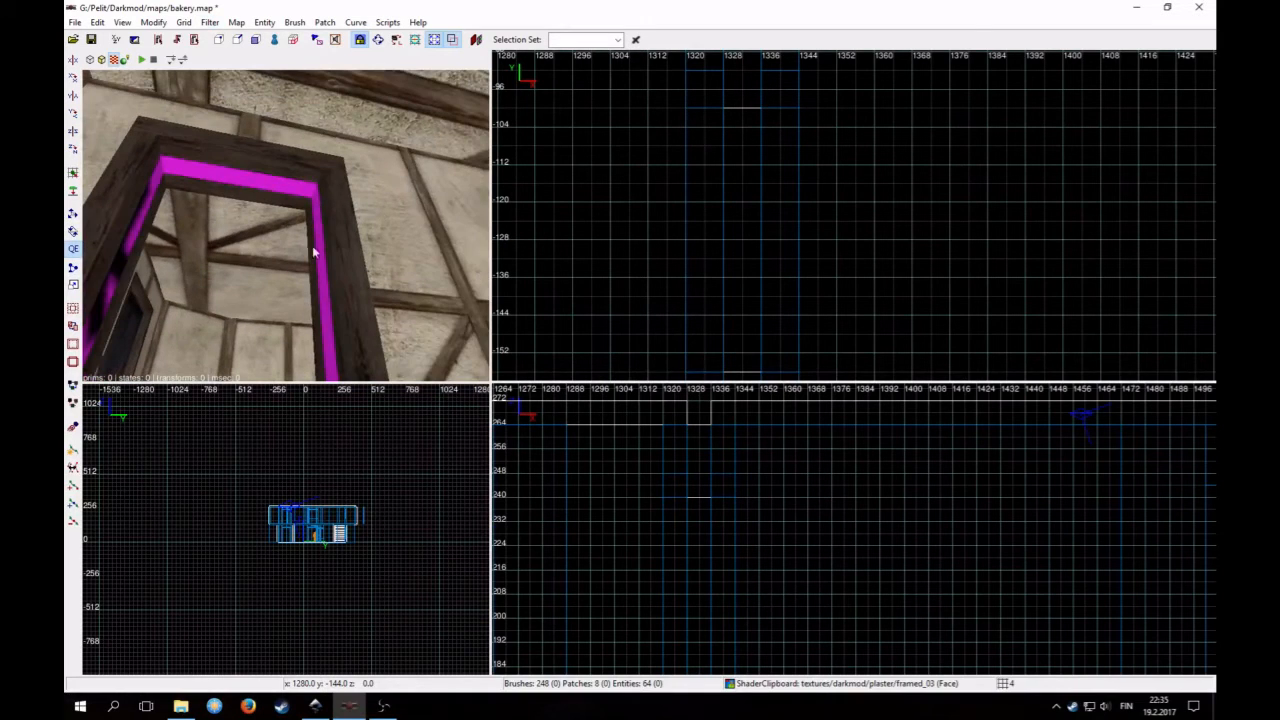
Select the wall pieces above and beside the doorway to check them, and clear the selection
left_click(357, 213, "shift")
key("Escape")
left_click(134, 242, "shift")
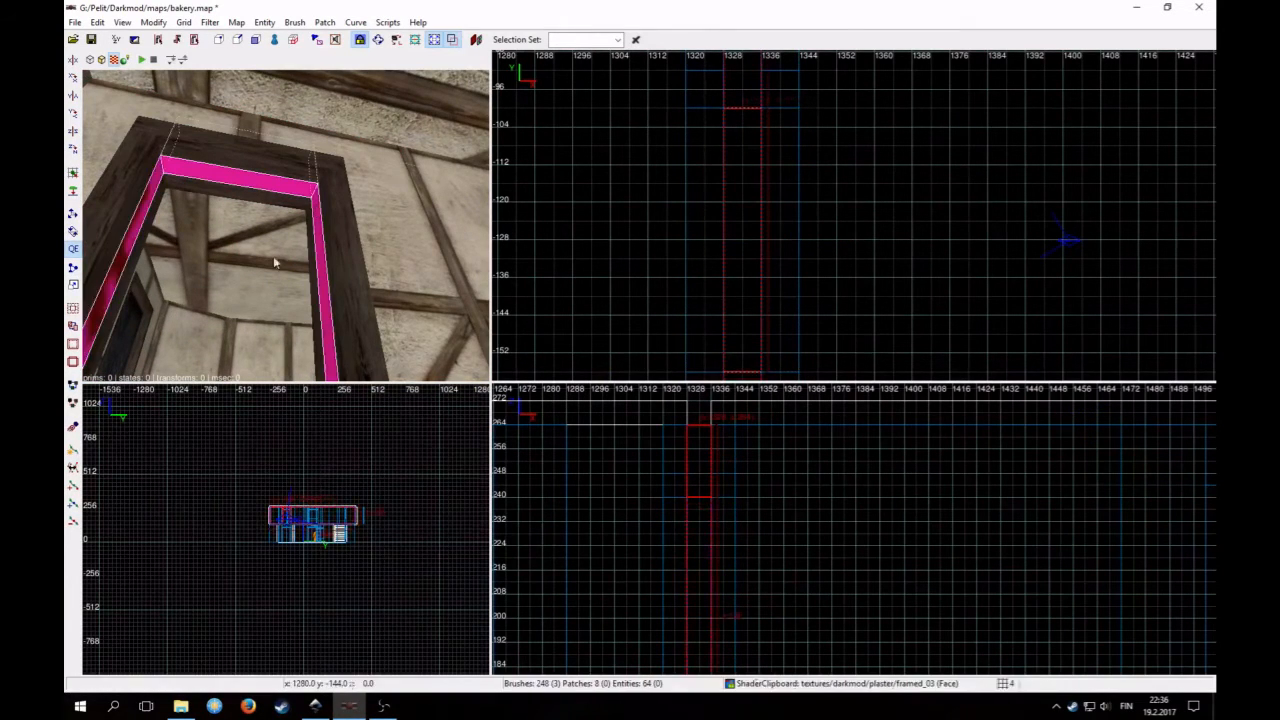
right_click(275, 256)
right_click(285, 225)
key("Escape")
right_click(303, 244)
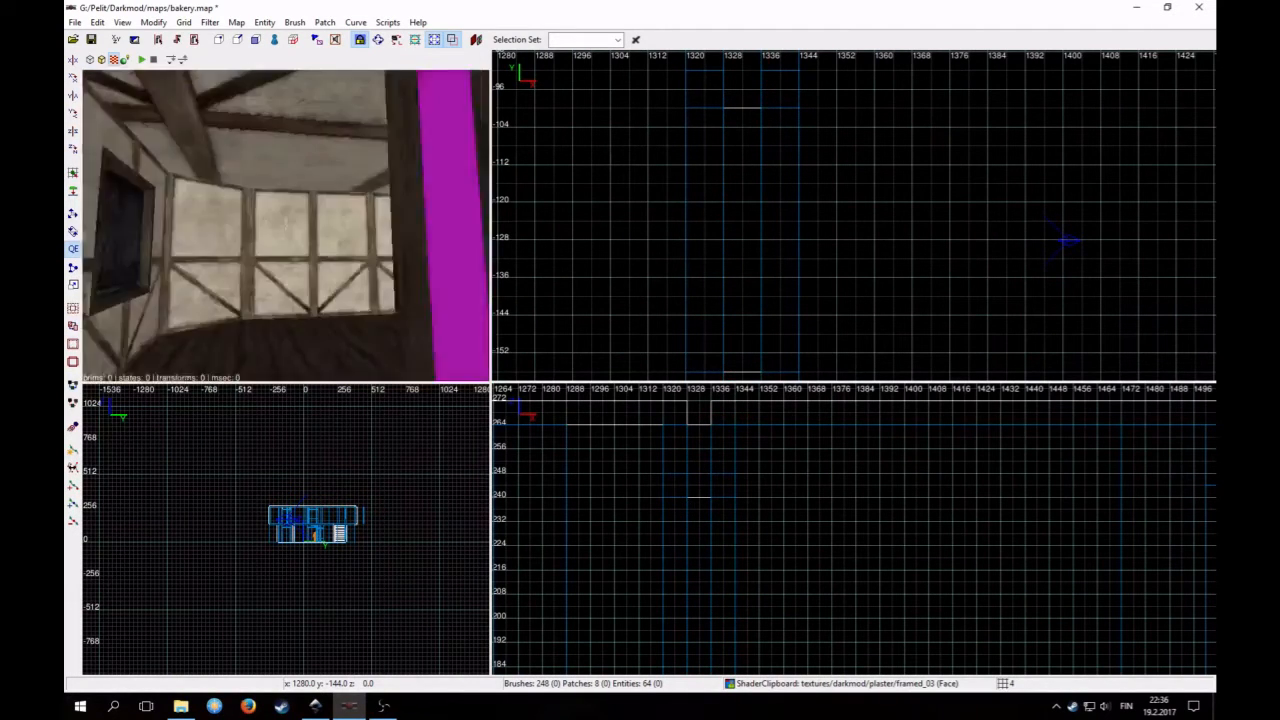
Copy the dark_rough wood shader from the door frame and paste it onto the upstairs doorway's inner faces
right_click(195, 246)
left_click(199, 247, "shift")
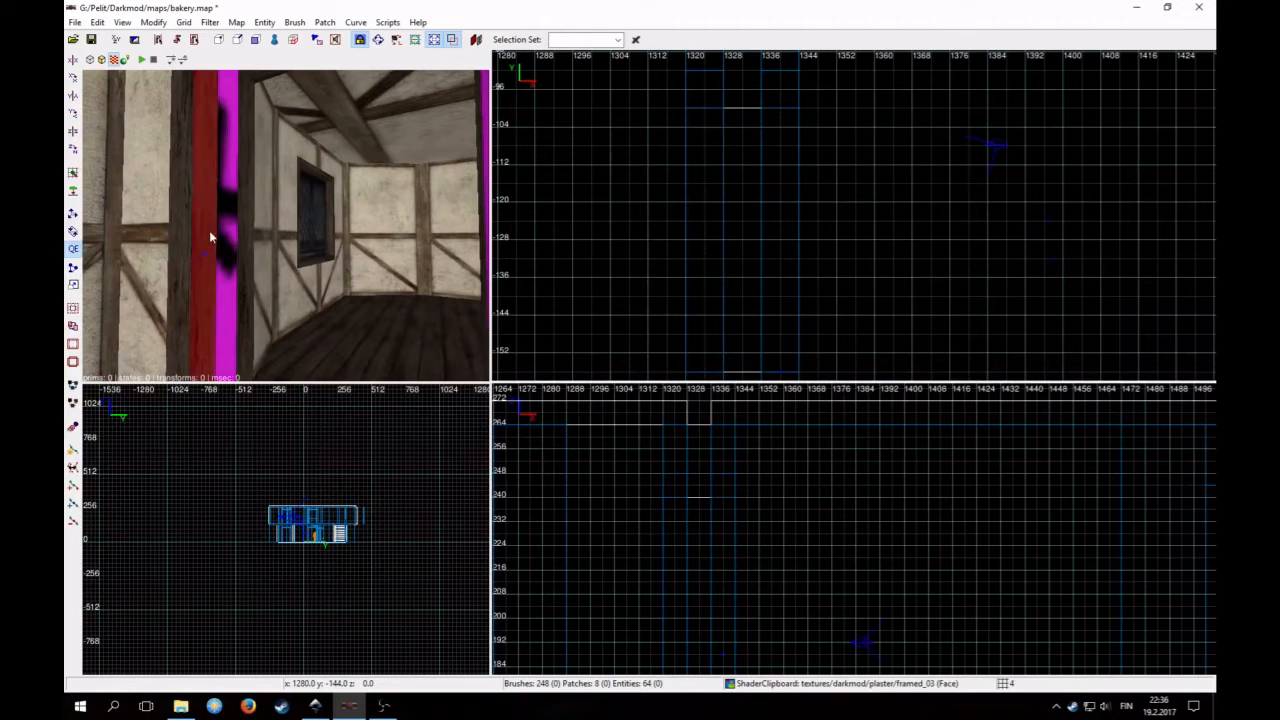
left_click(98, 22)
left_click(147, 245)
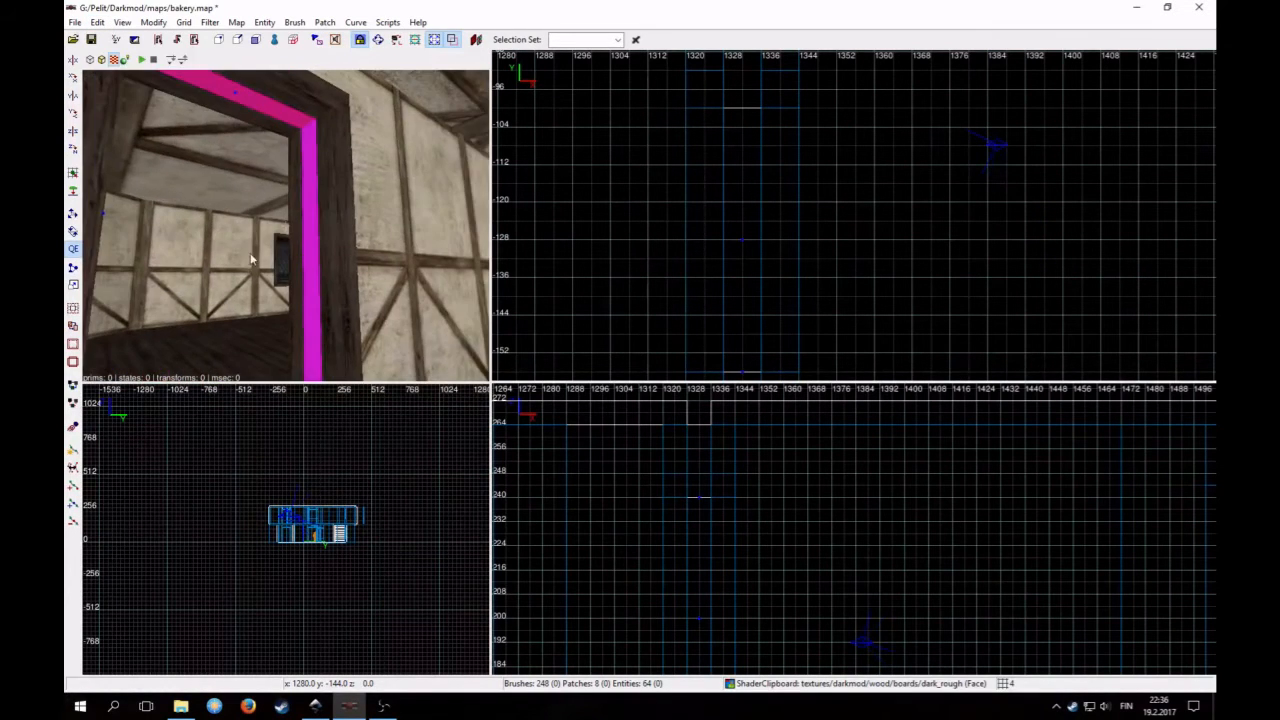
left_click(98, 22)
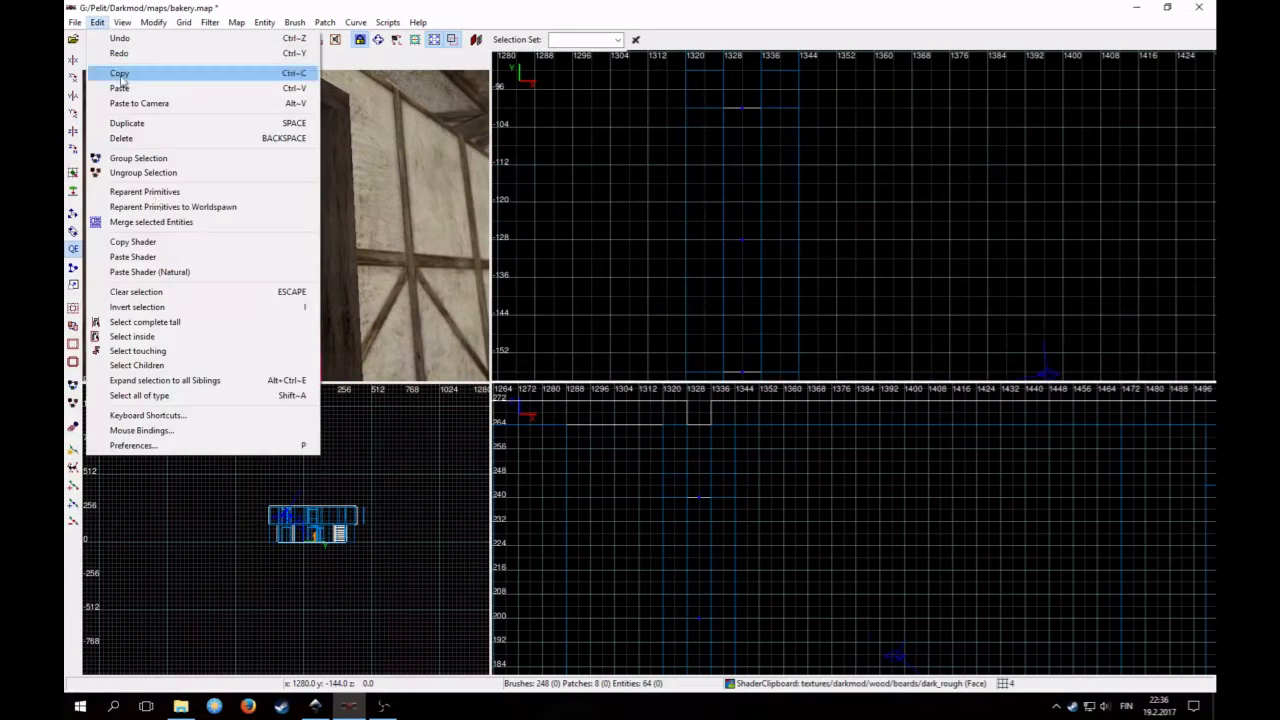
left_click(133, 257)
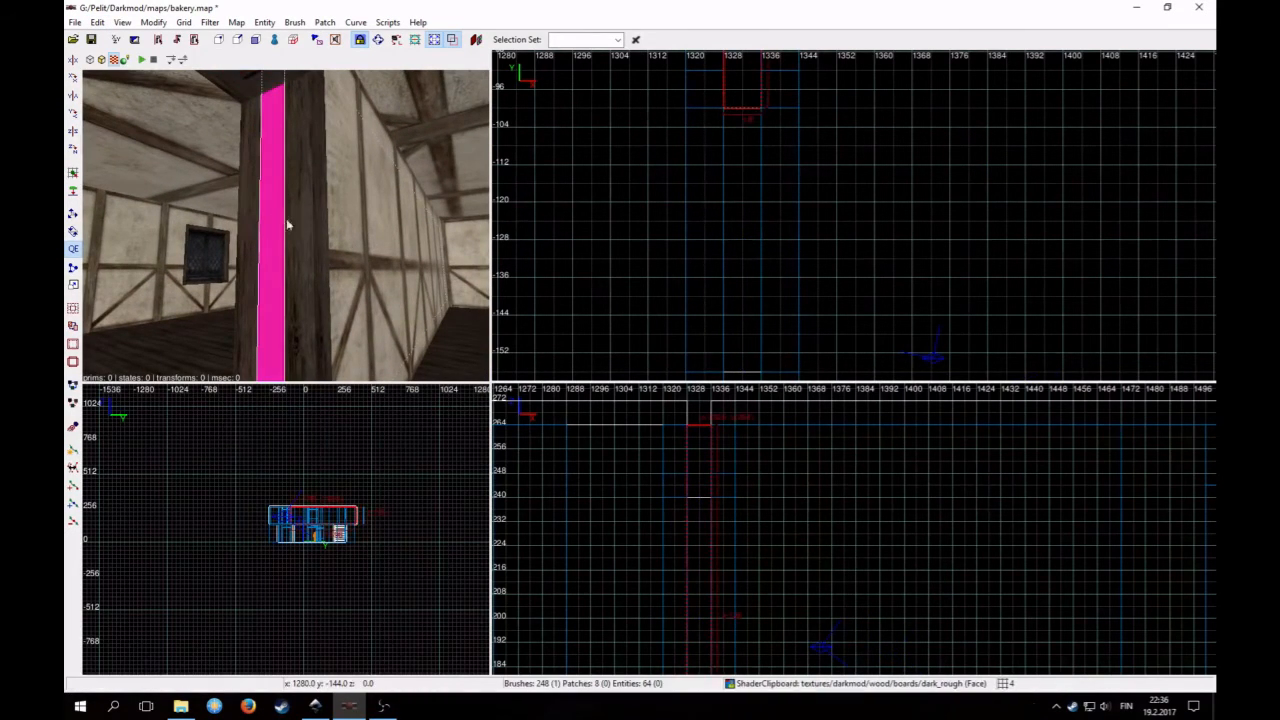
Try pasting the dark_rough shader onto the wall piece with the remaining pink inner face, and undo it
right_click(286, 218)
key("ctrl+shift+v")
key("ctrl+z")
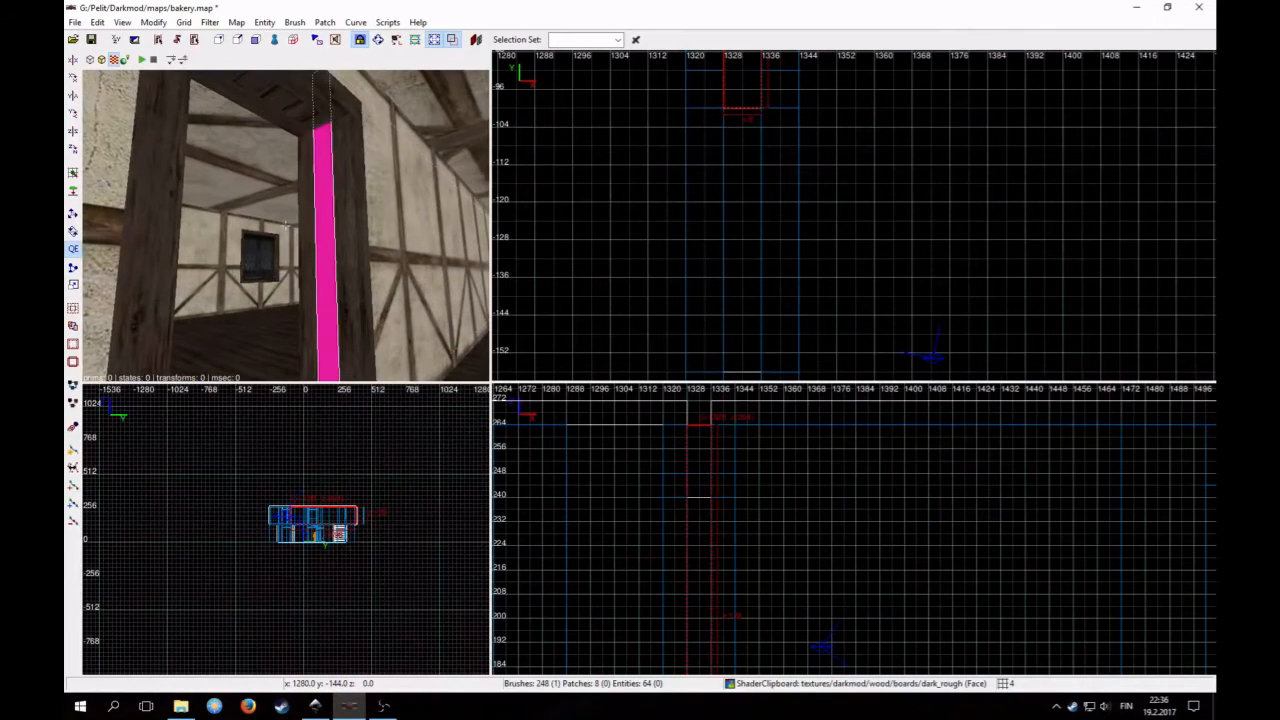
key("bracketright")
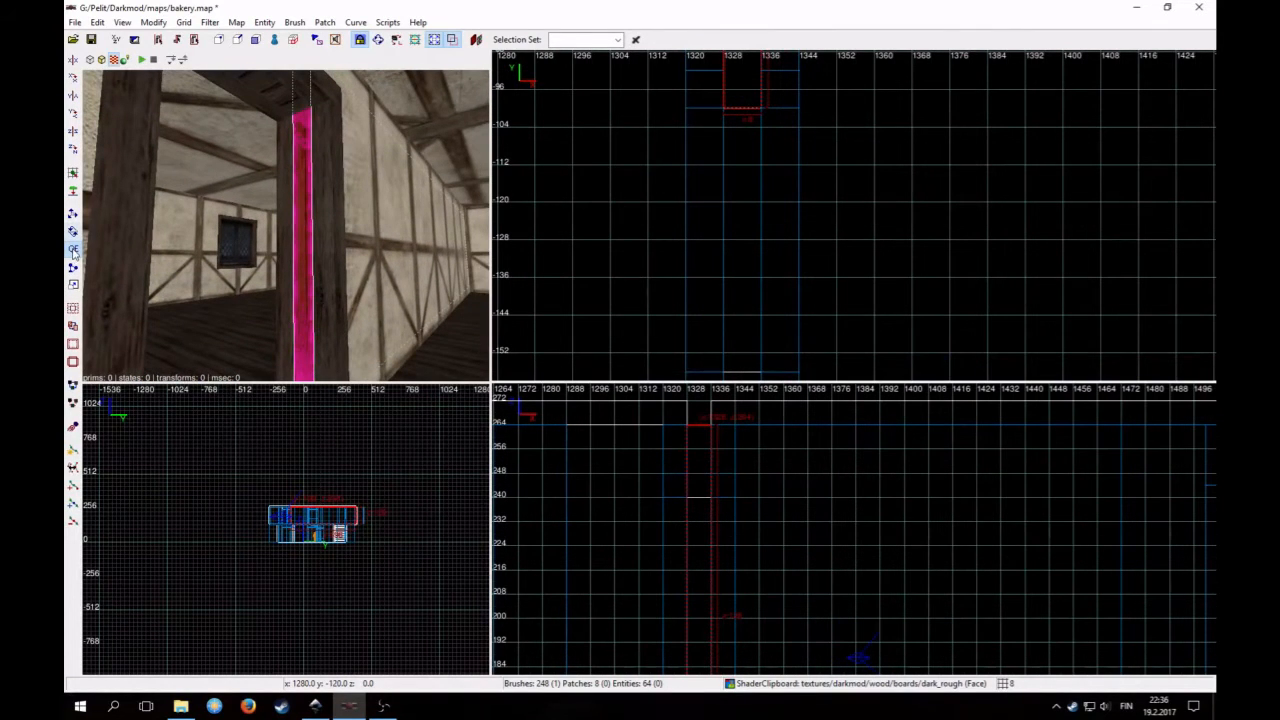
right_click(229, 264)
key("Up")
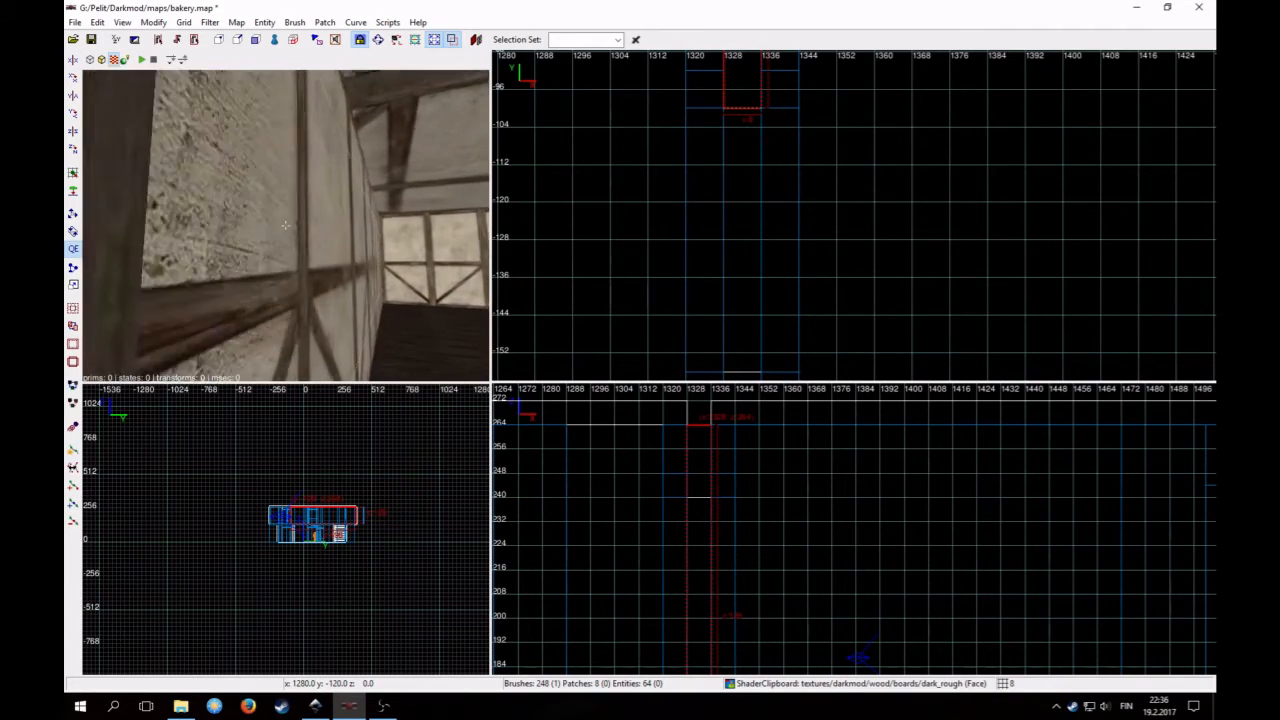
key("Down")
right_click(229, 264)
Filter out all entities to expose the bare wall around the upstairs doorway, and clear the selection
left_click(205, 24)
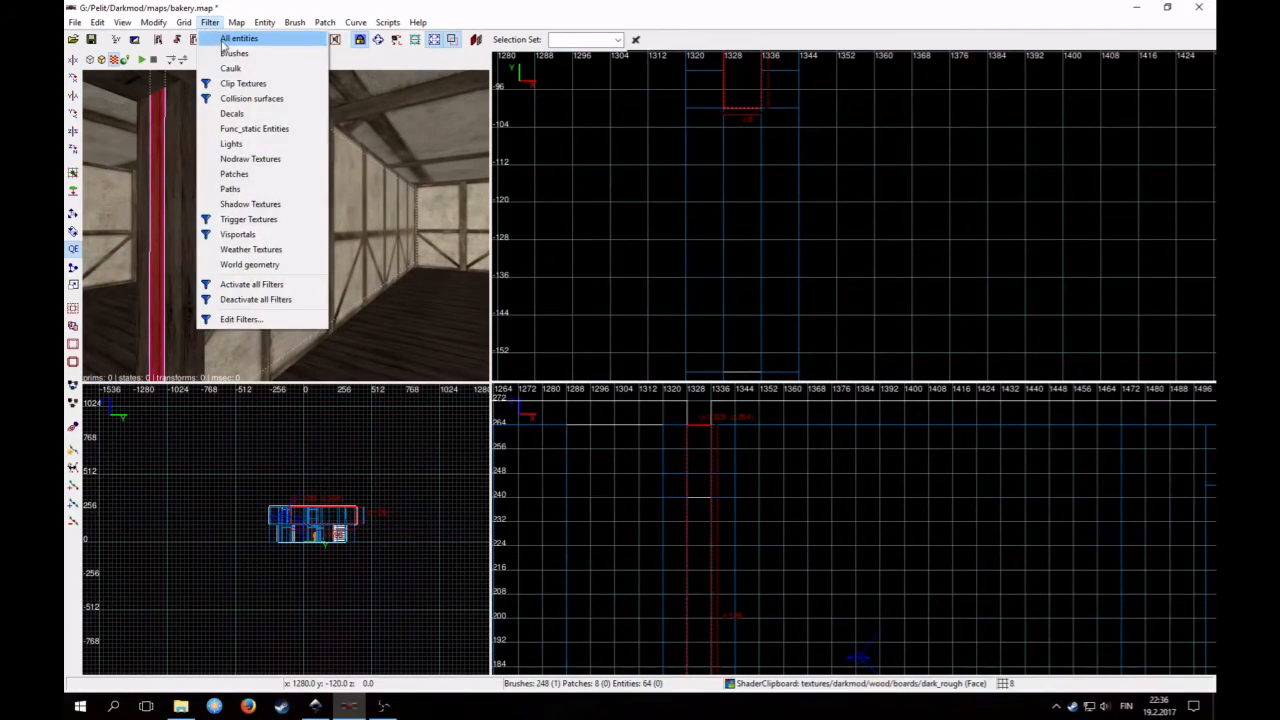
left_click(220, 42)
right_click(267, 172)
key("Down")
right_click(267, 172)
key("Escape")
right_click(267, 170)
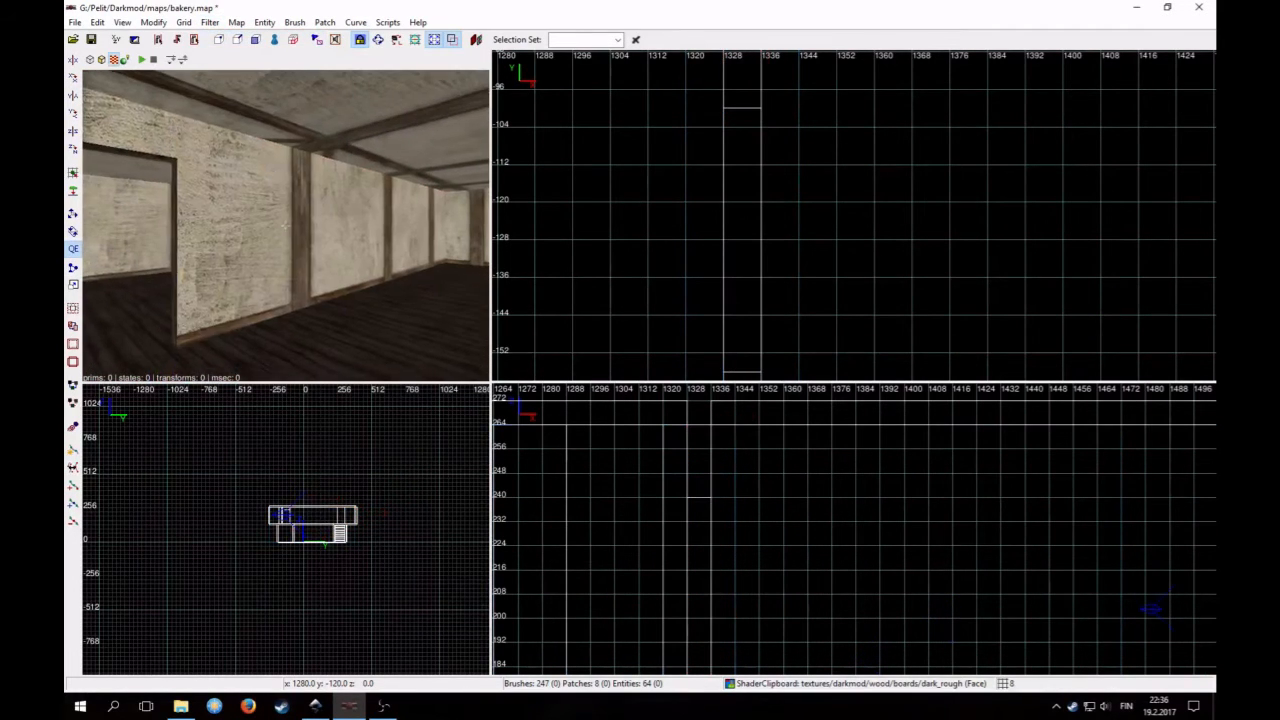
Select the long wall piece beside the doorway and examine it along its length
right_click(263, 182)
left_click(263, 182, "shift")
right_click(263, 182)
key("Up")
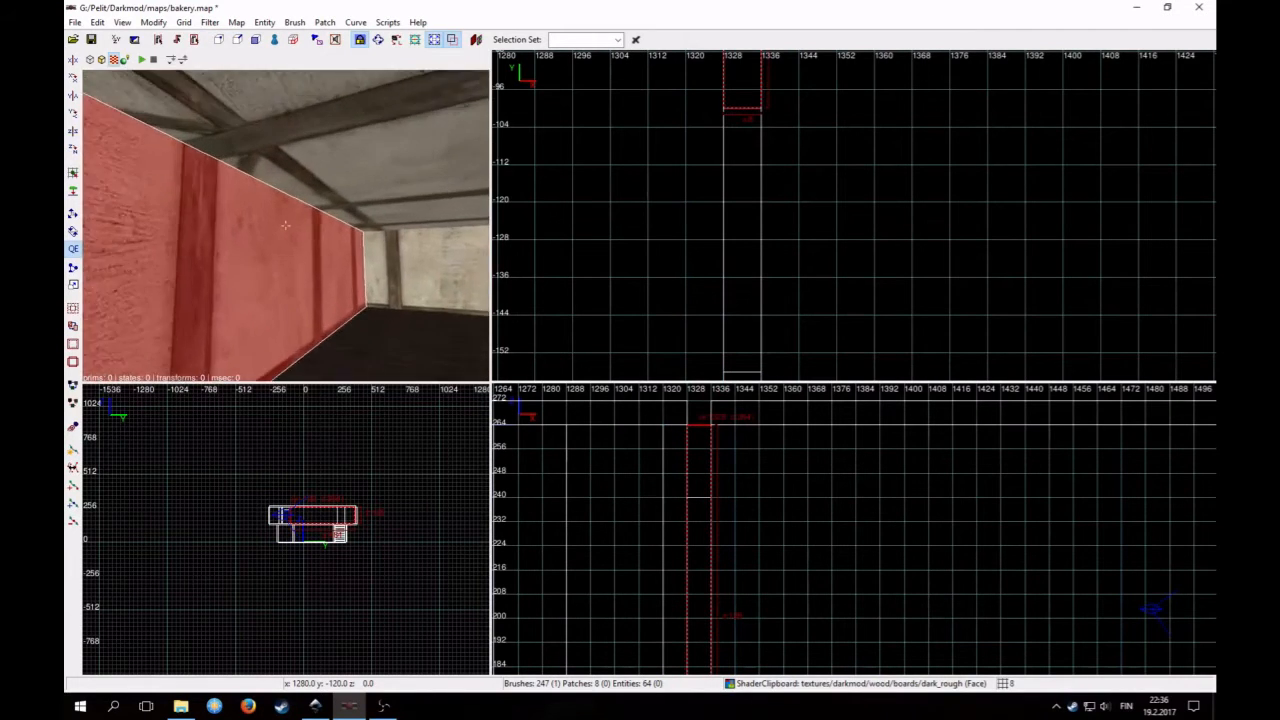
right_click(242, 137)
right_click(242, 137)
key("Down")
right_click(290, 190)
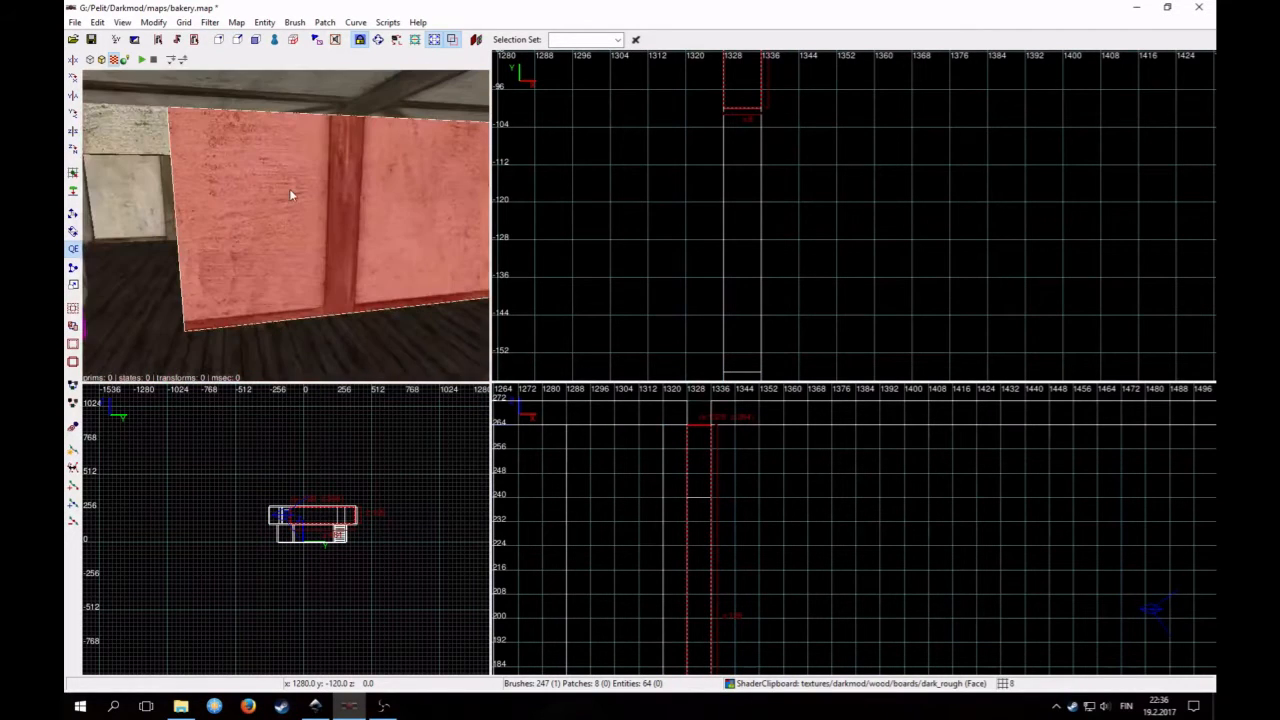
Select the wall pieces on both sides of and above the doorway and hide them
key("Escape")
left_click(282, 191, "shift")
left_click(115, 107, "shift")
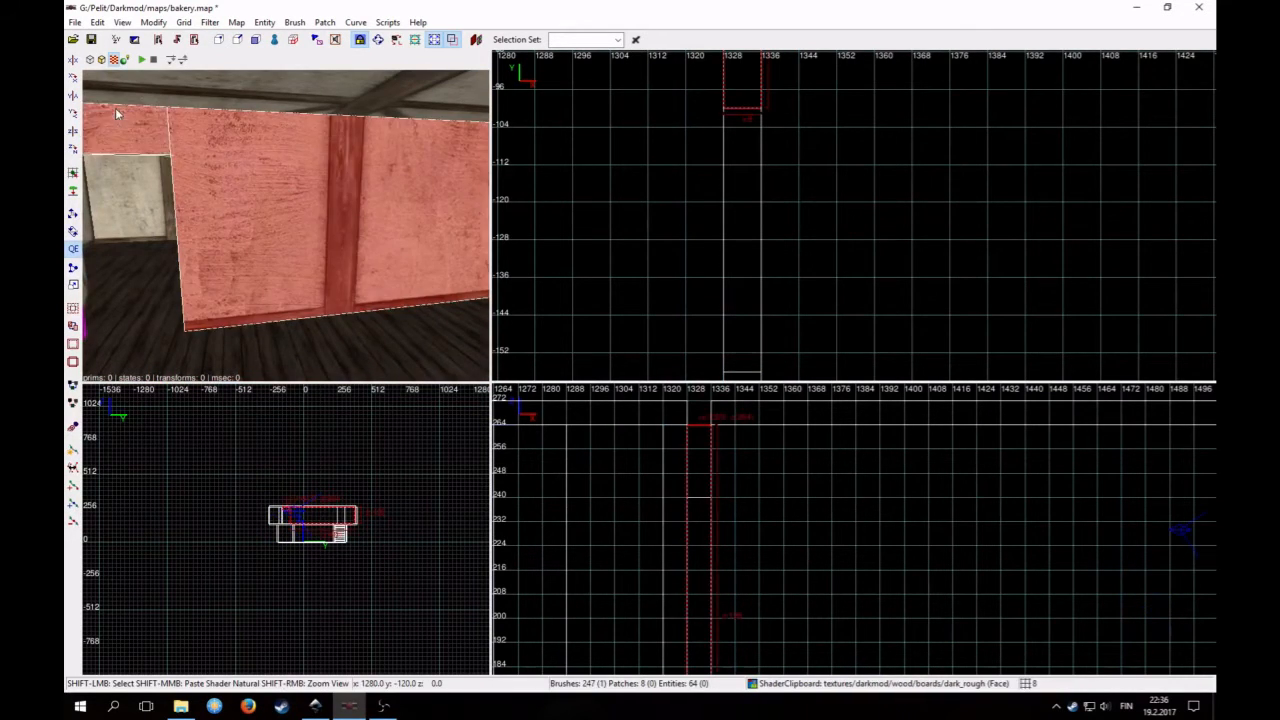
right_click(149, 160)
key("Down")
right_click(149, 160)
left_click(141, 171, "shift")
right_click(150, 175)
key("Down")
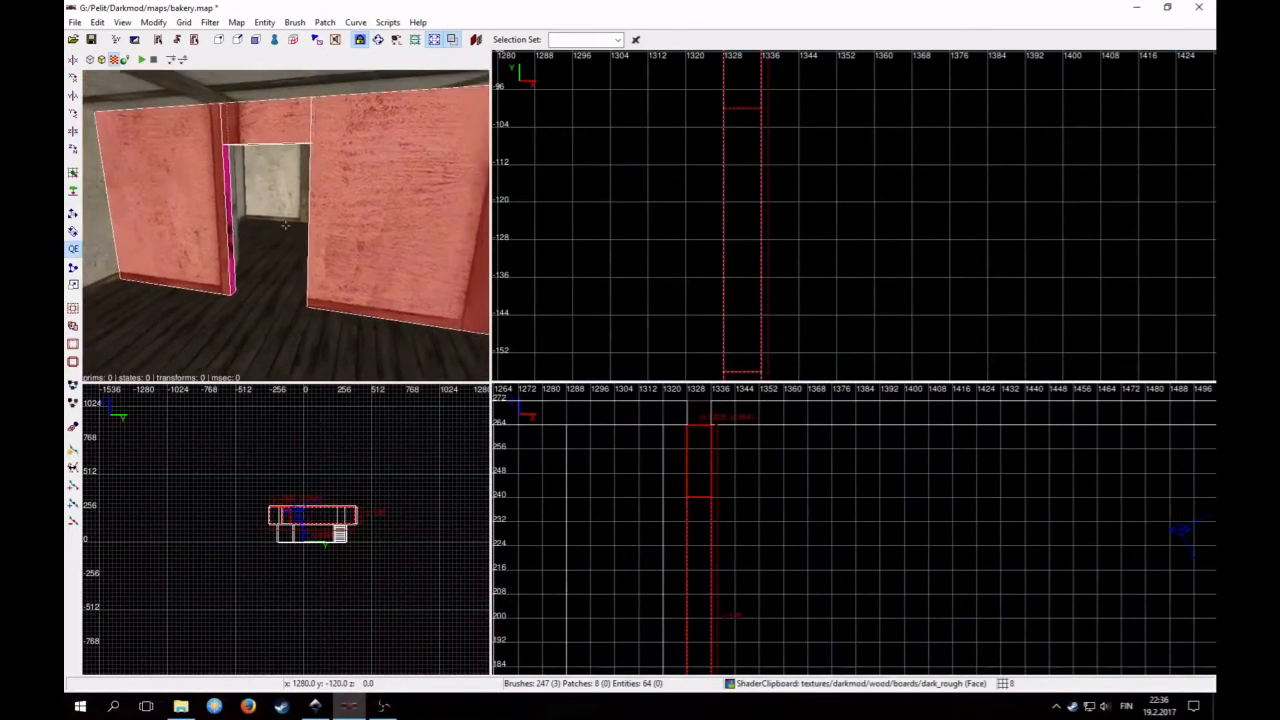
right_click(150, 175)
key("h")
Delete the duplicate wall brush beside the doorway and unhide the hidden wall pieces
right_click(155, 183)
right_click(155, 183)
left_click(196, 184, "shift")
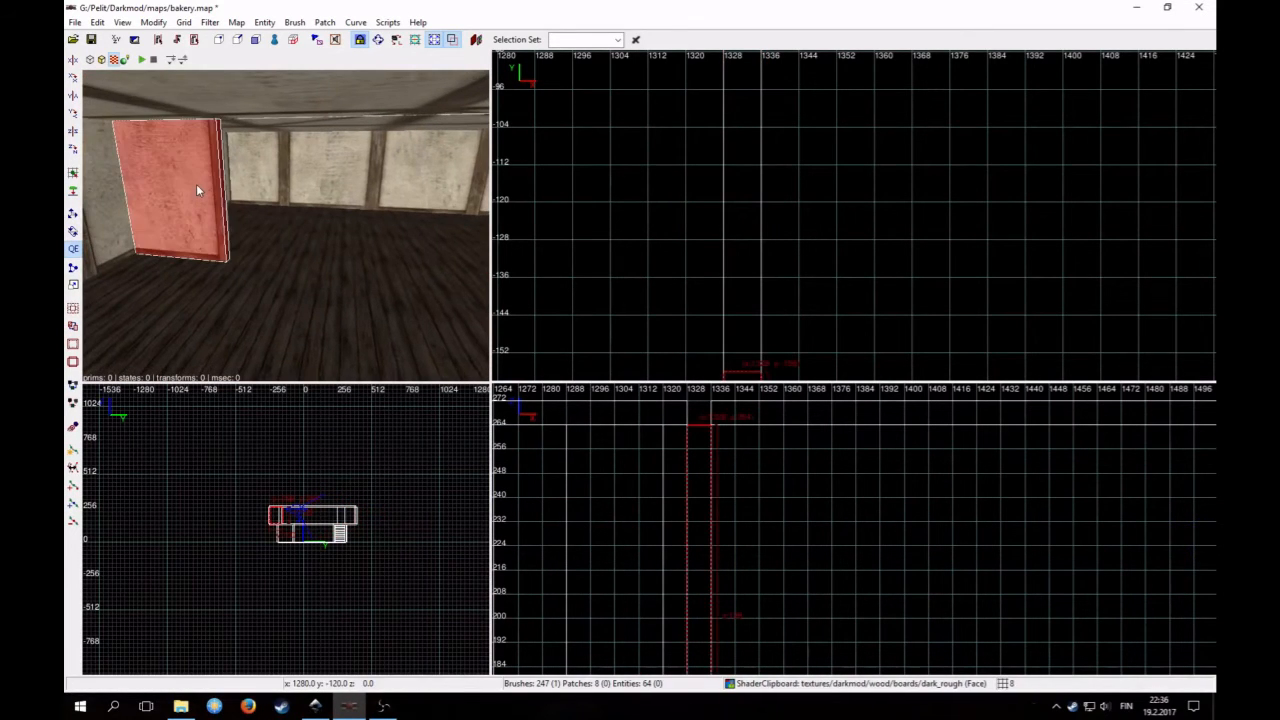
key("h")
key("shift+h")
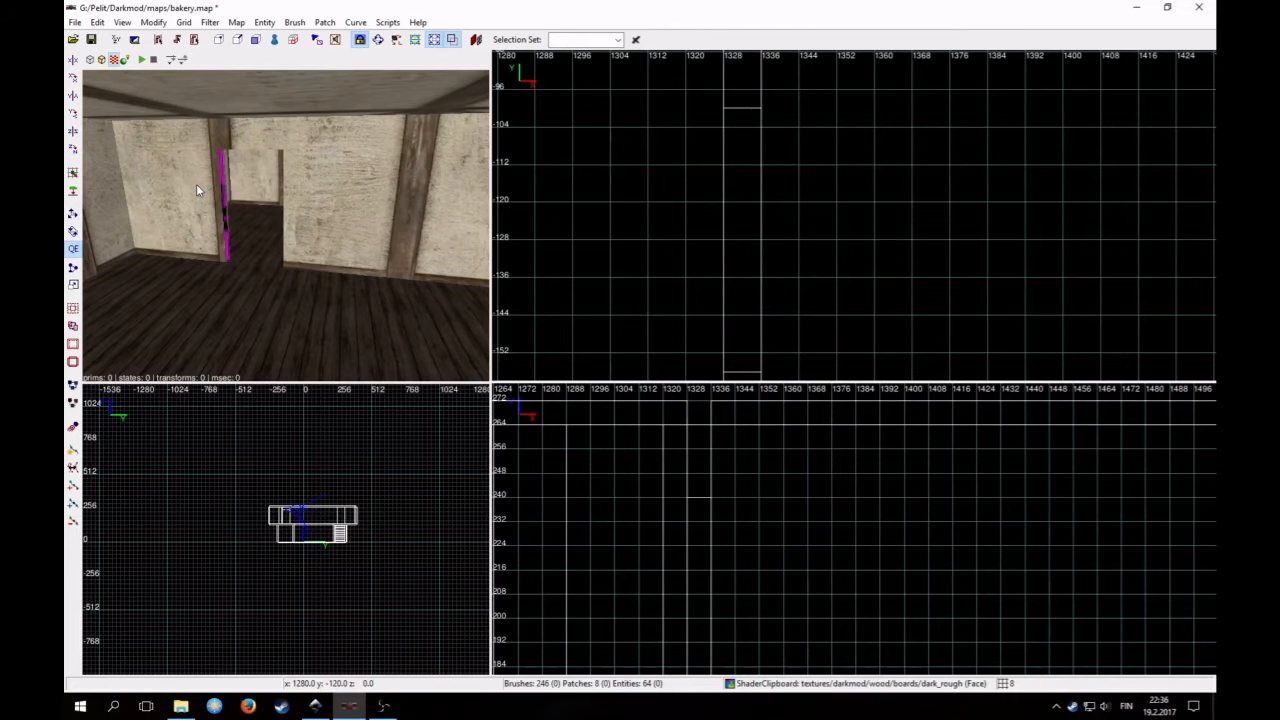
Paste the dark_rough shader onto the remaining pink inner side face of the doorway
right_click(196, 184)
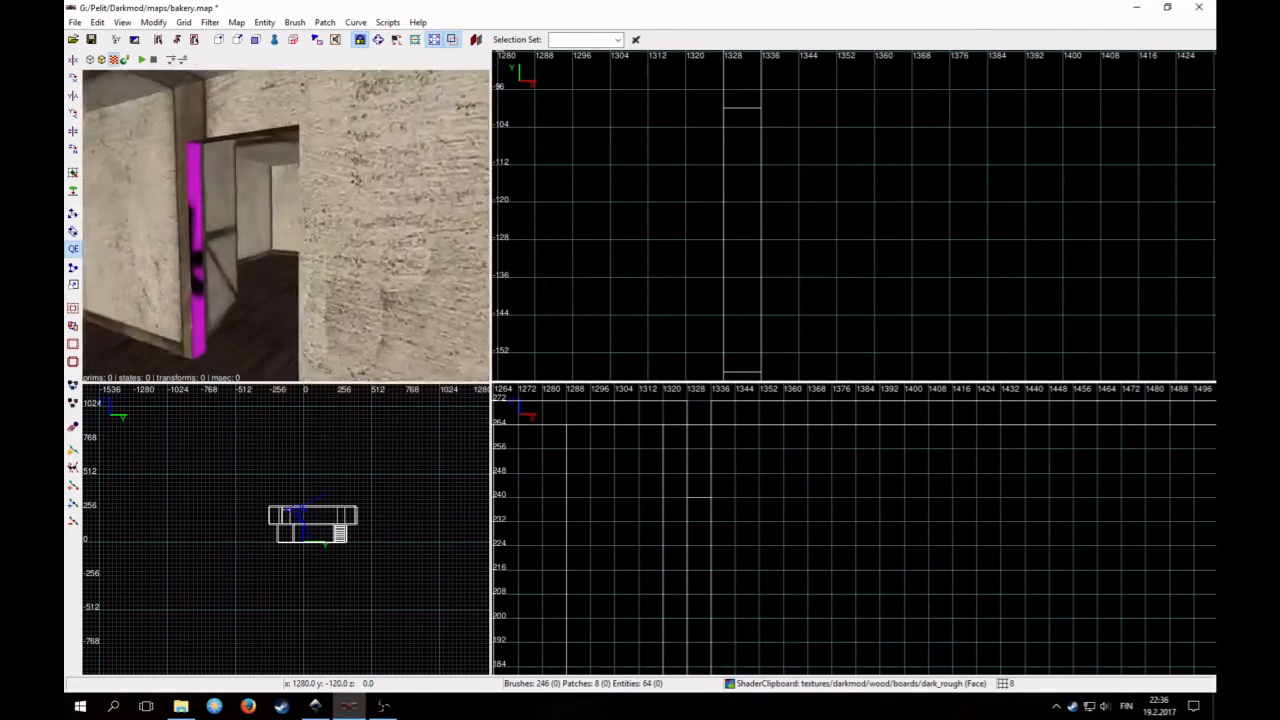
right_click(211, 202)
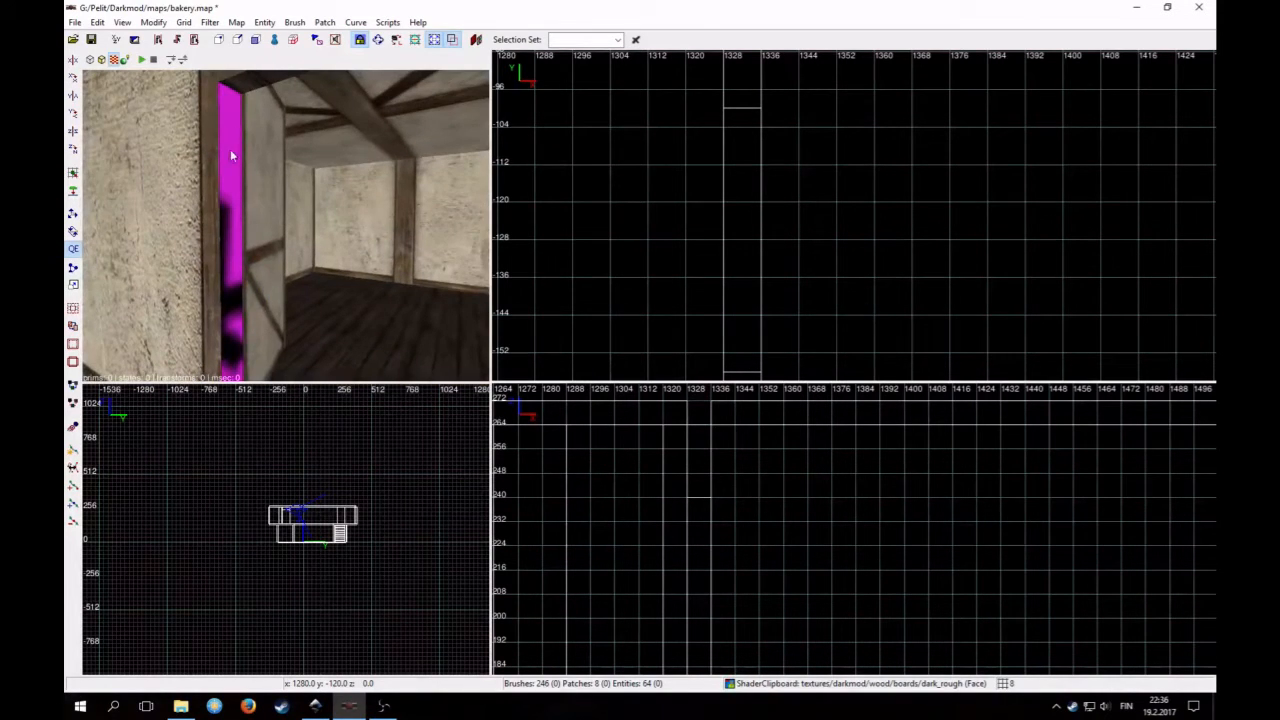
left_click(97, 22)
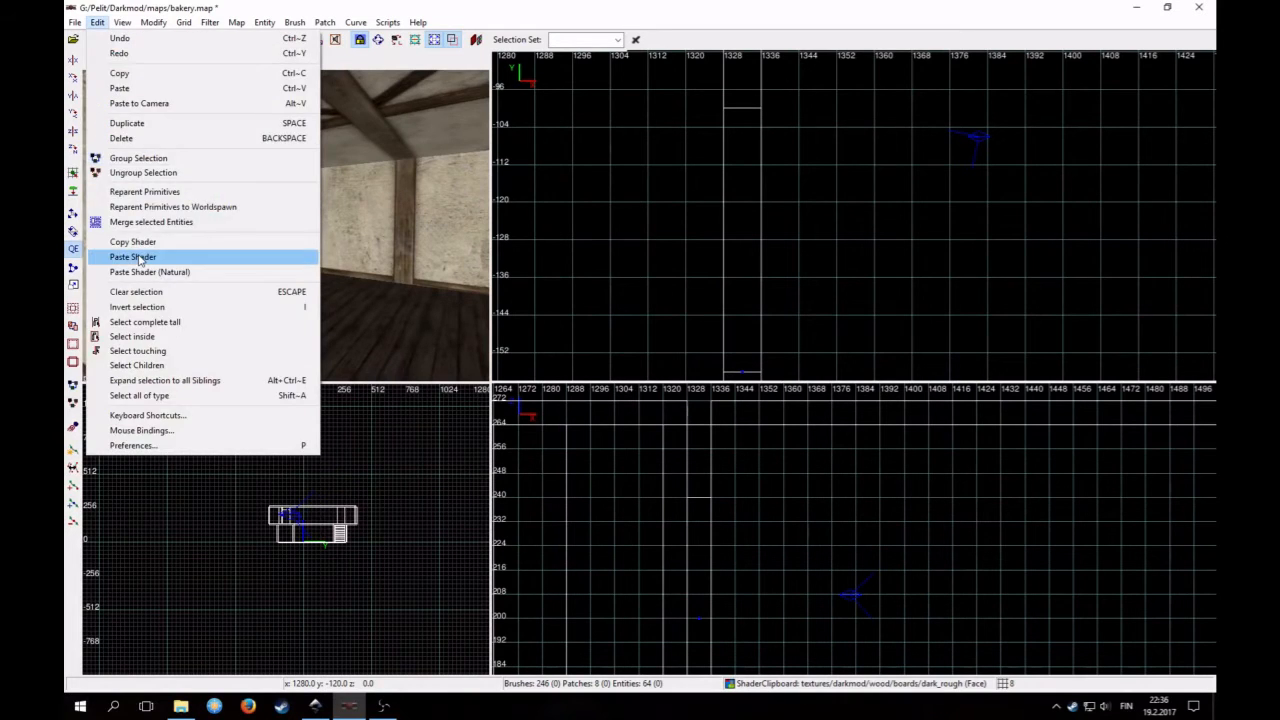
left_click(140, 260)
key("Escape")
Set the texture rotation of the doorway's upper inner face to 90 degrees in the Surface Inspector
right_click(246, 188)
right_click(246, 188)
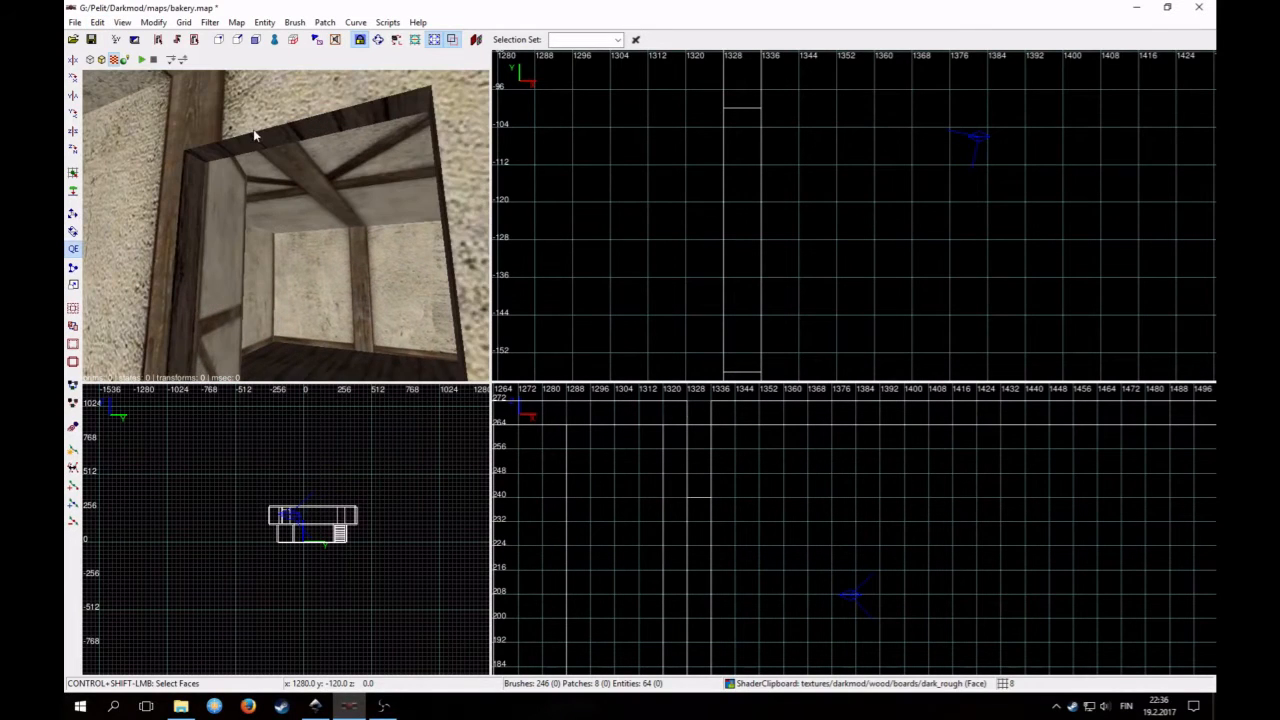
key("s")
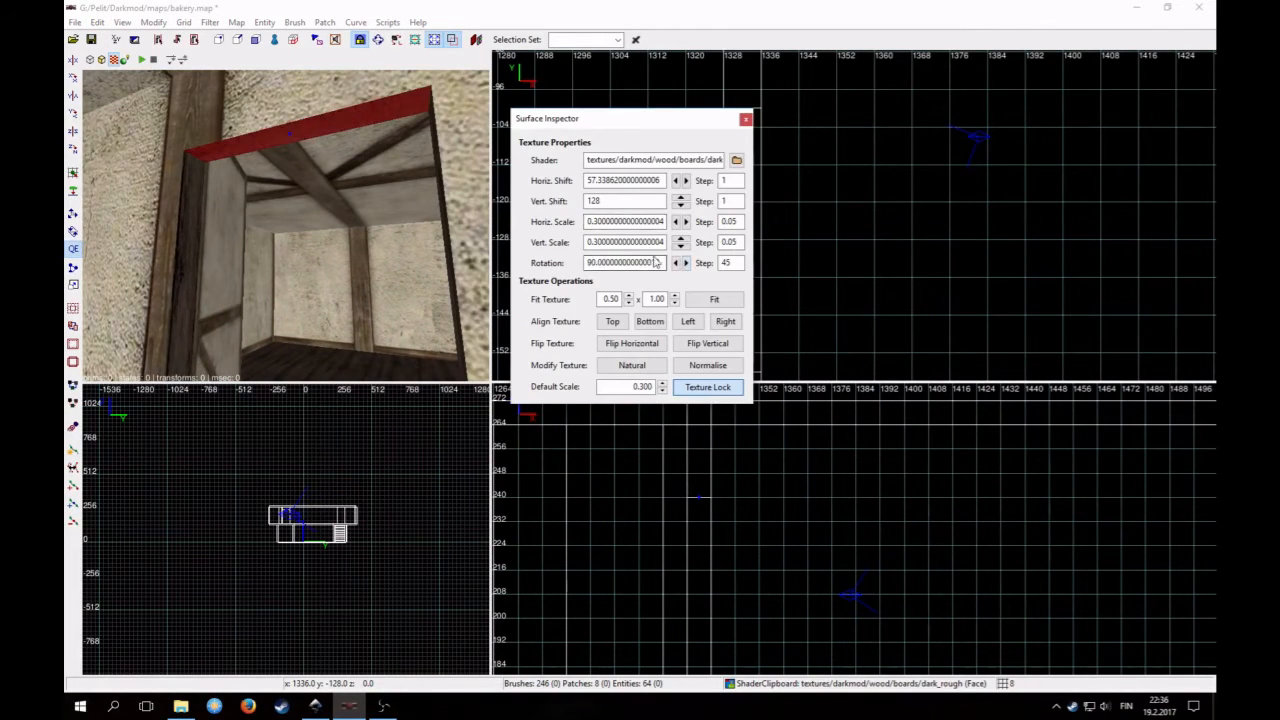
key("Escape")
Set the horizontal texture shift of the doorway's inner side face to about 230
right_click(281, 172)
right_click(281, 172)
left_click(281, 172, "ctrl+shift")
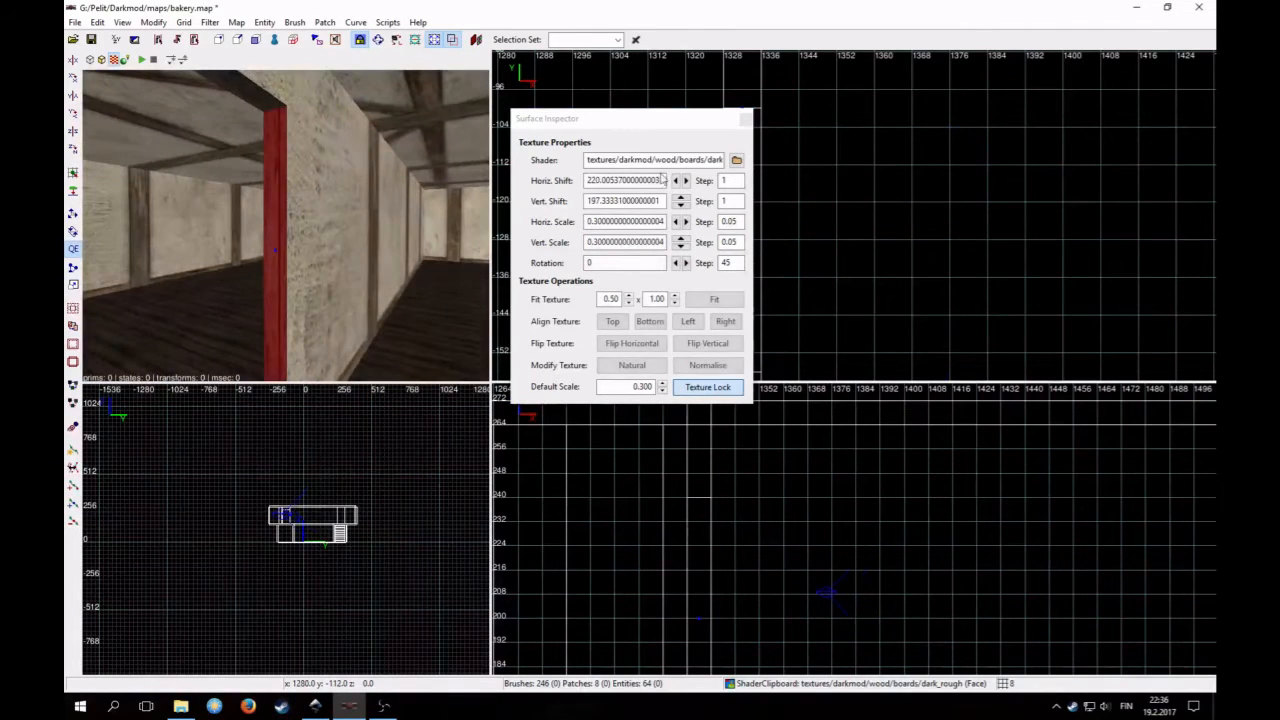
left_click(686, 181)
key("Escape")
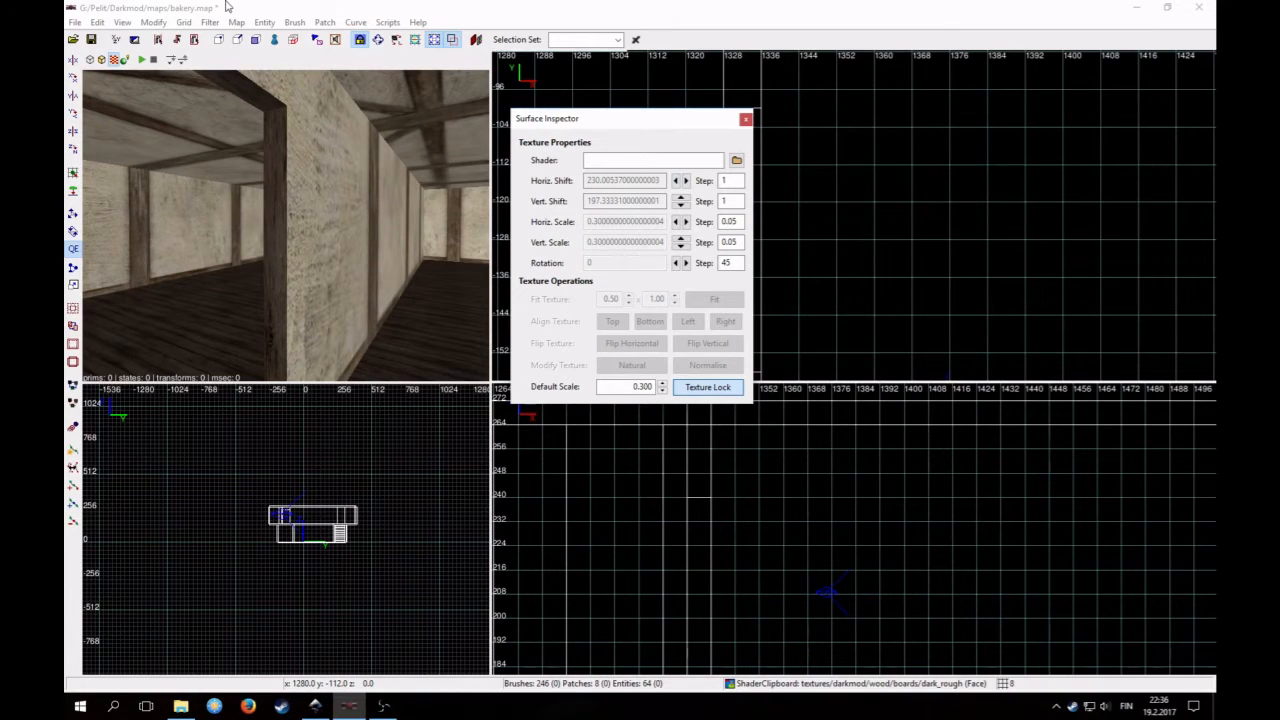
Show all entities again, view the framed doorway and the surrounding room, and close the Surface Inspector
left_click(211, 23)
left_click(218, 41)
right_click(294, 247)
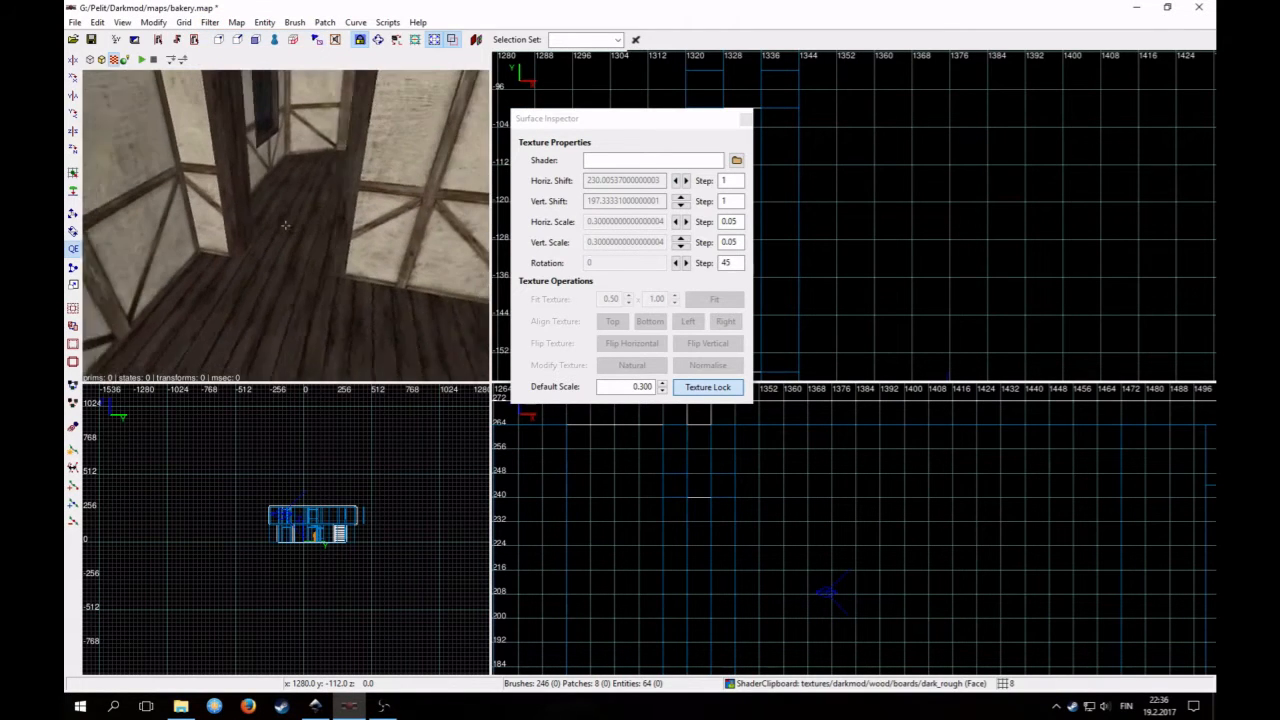
right_click(294, 247)
right_click(294, 247)
key("Up")
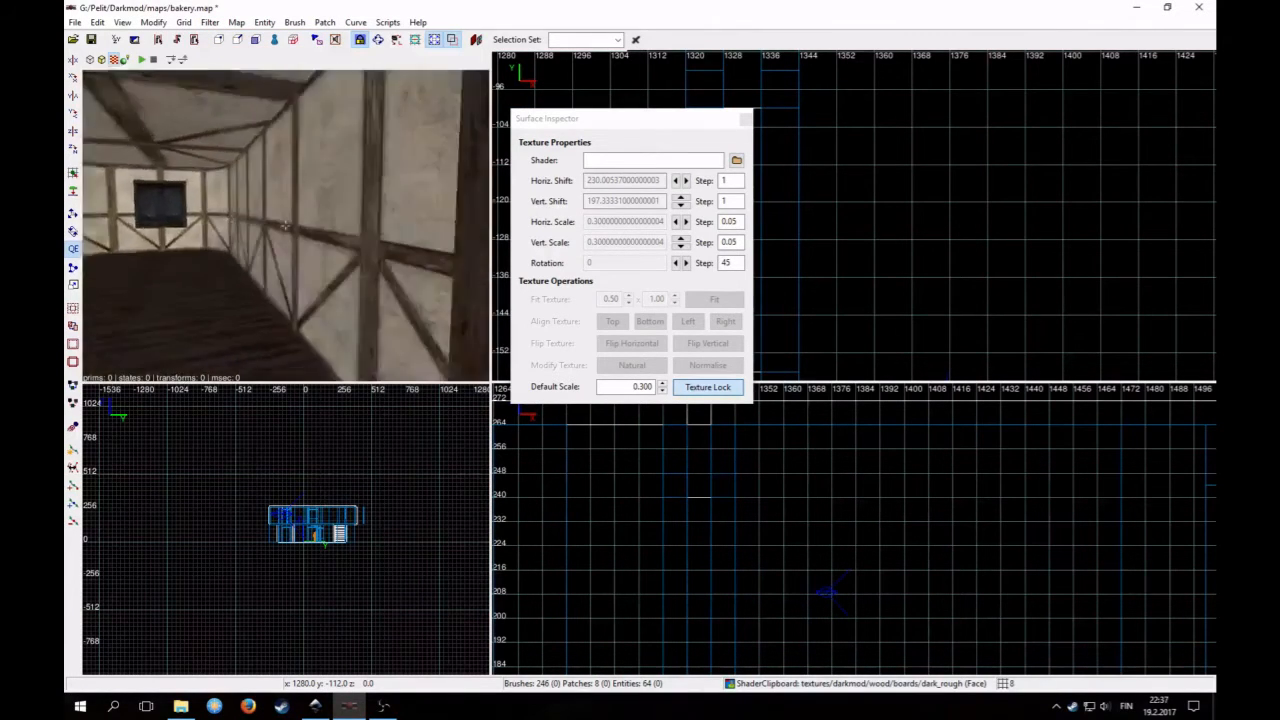
key("Down")
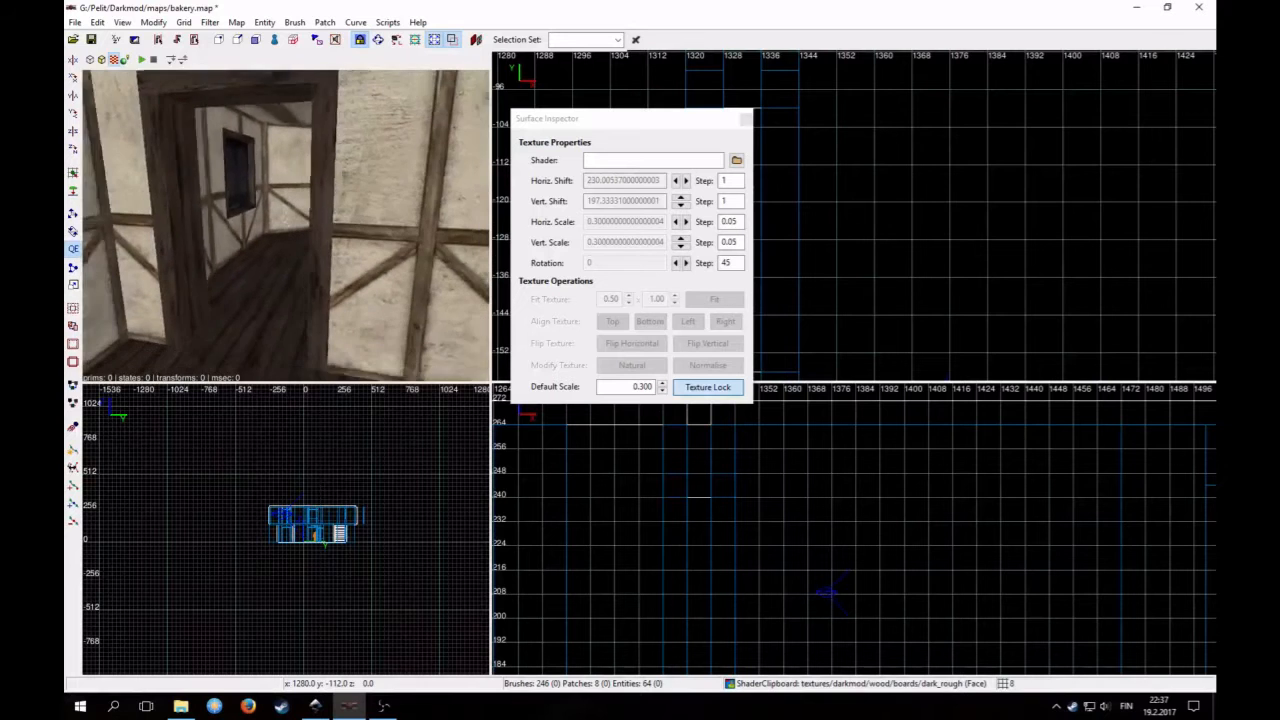
right_click(309, 264)
left_click(745, 119)
Hide the existing wooden door with its handle in the stone-framed doorway
right_click(286, 223)
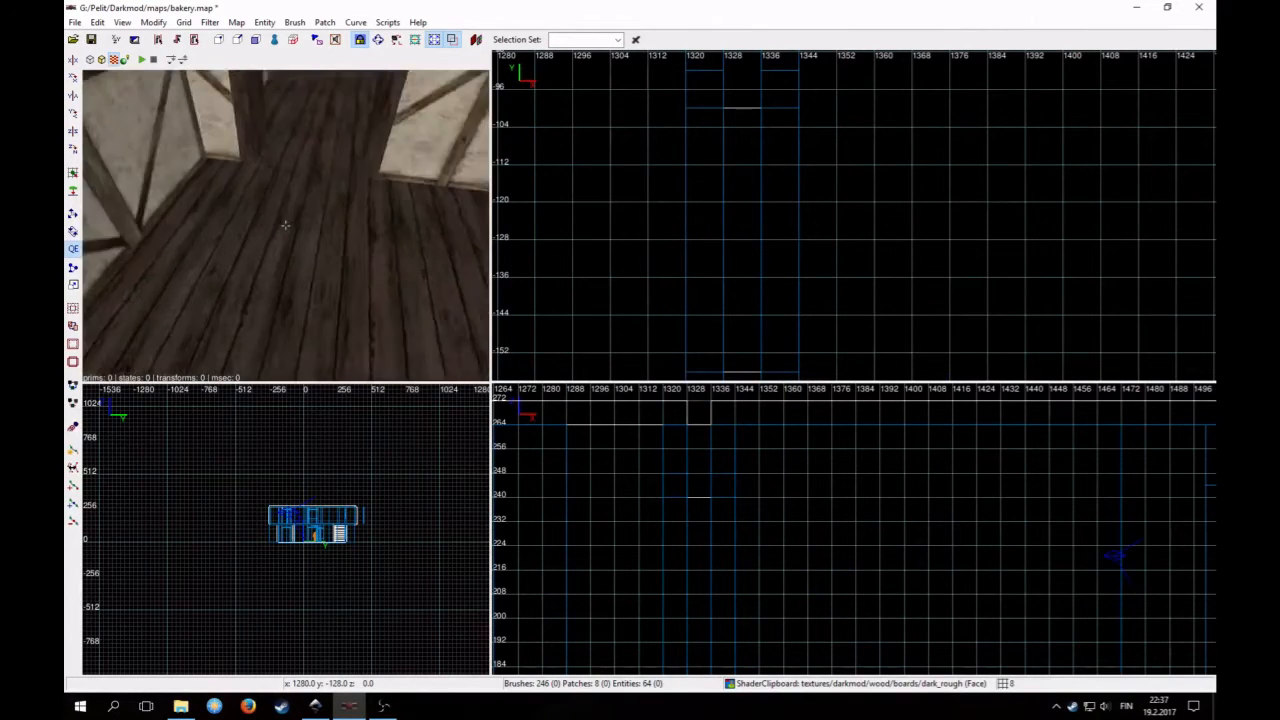
key("Up")
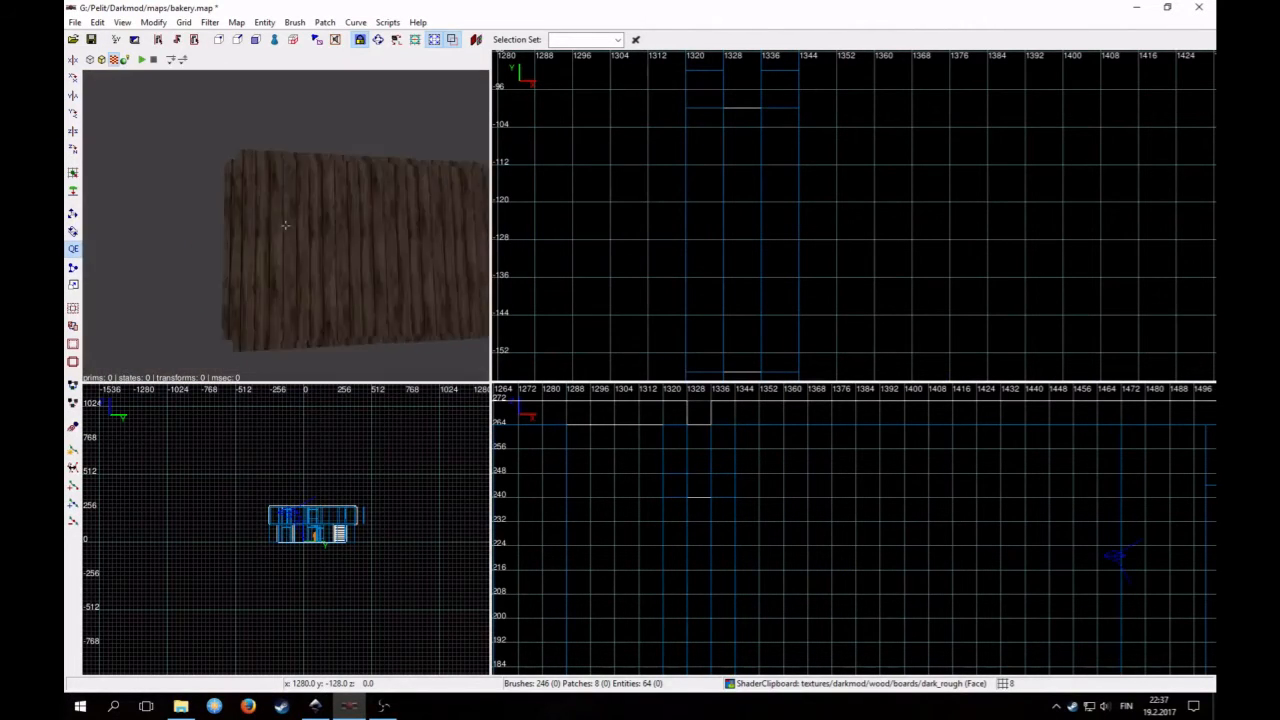
right_click(286, 224)
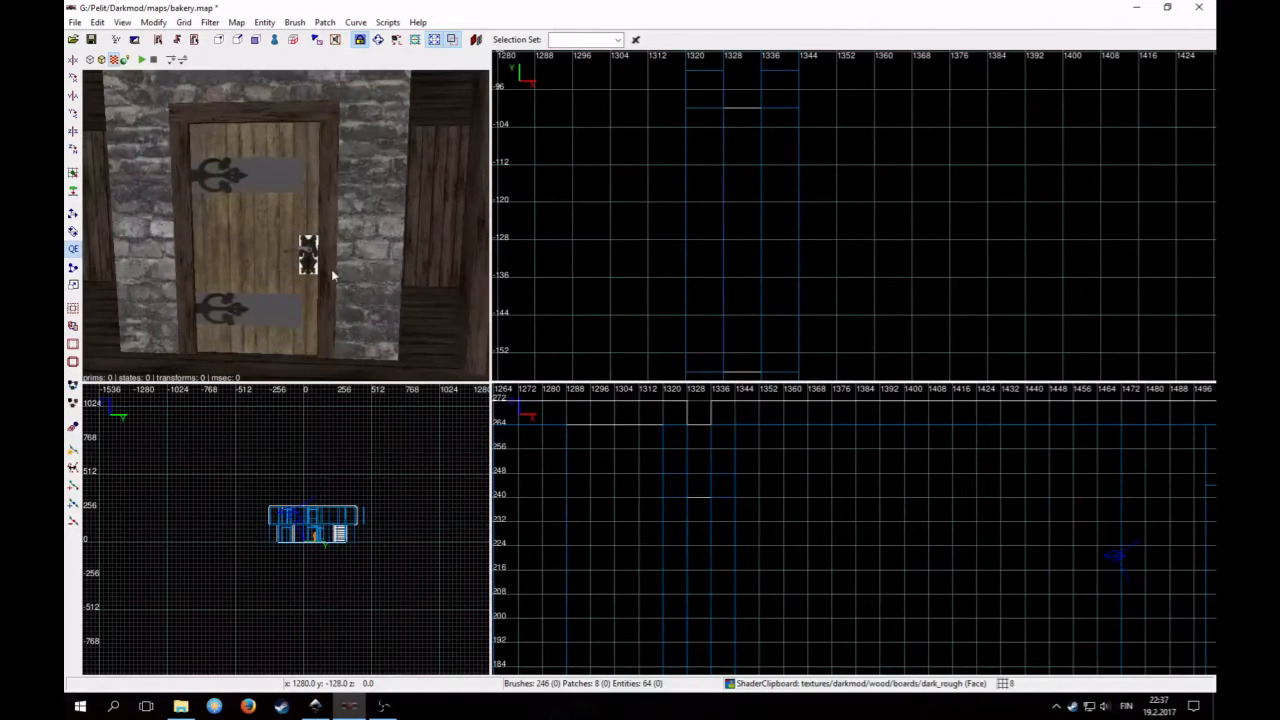
left_click(287, 263, "shift")
key("Escape")
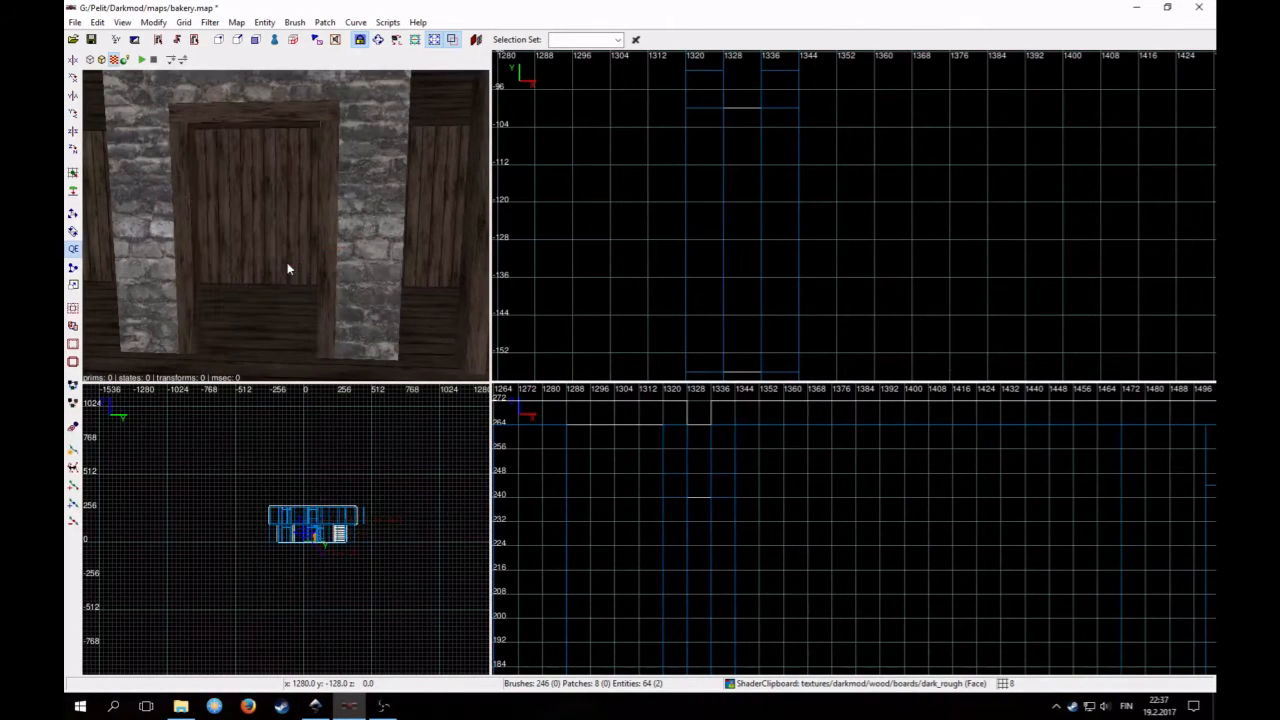
Turn off the visportal filter to check the portal behind the existing door, and unhide the door
left_click(210, 22)
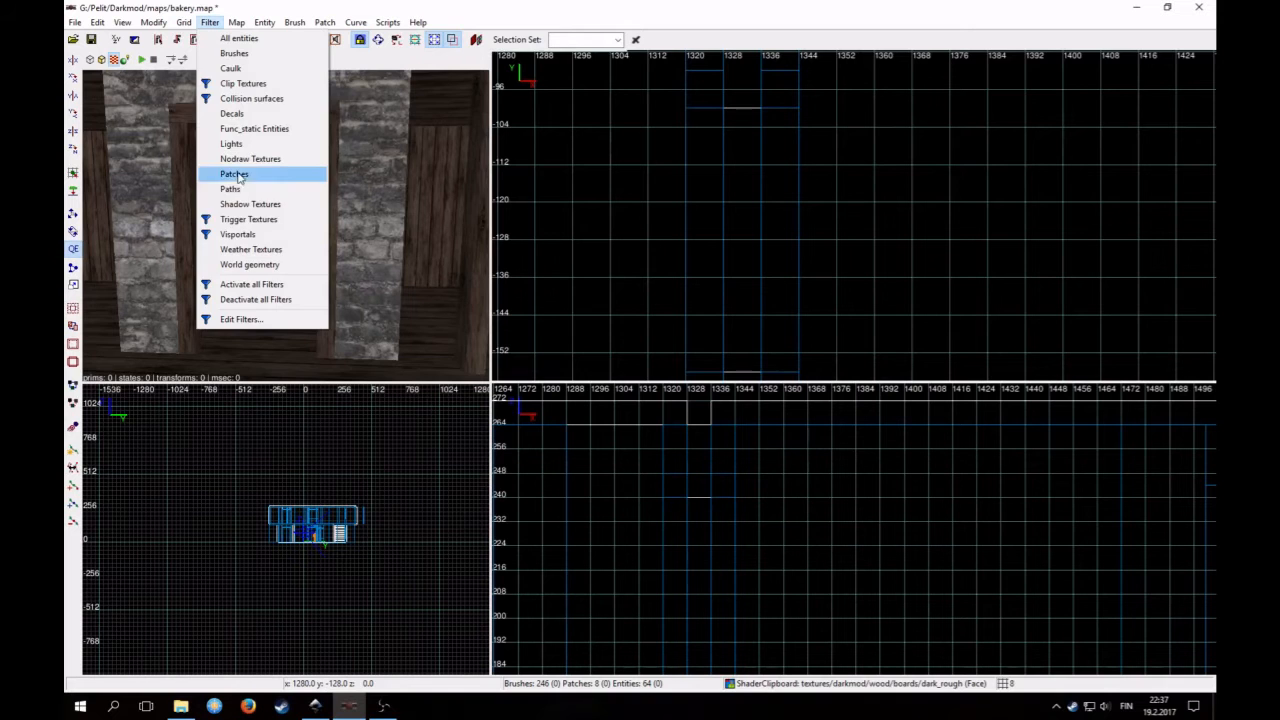
left_click(241, 236)
left_click(258, 243, "shift")
left_click(258, 243, "shift")
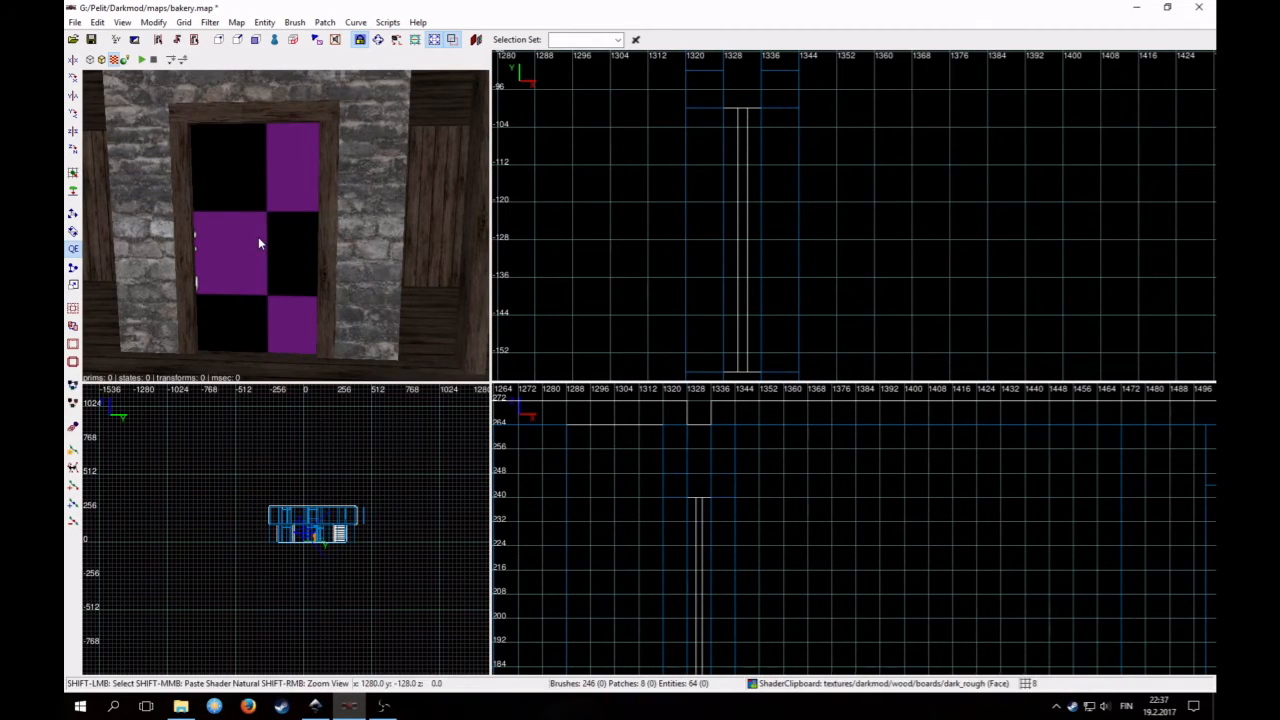
left_click(258, 243, "shift")
key("h")
Duplicate the existing wooden door with its handle and move the copy across the plan to the building with the connecting doorway
left_click(258, 243, "shift")
scroll(868, 252, "down", 7)
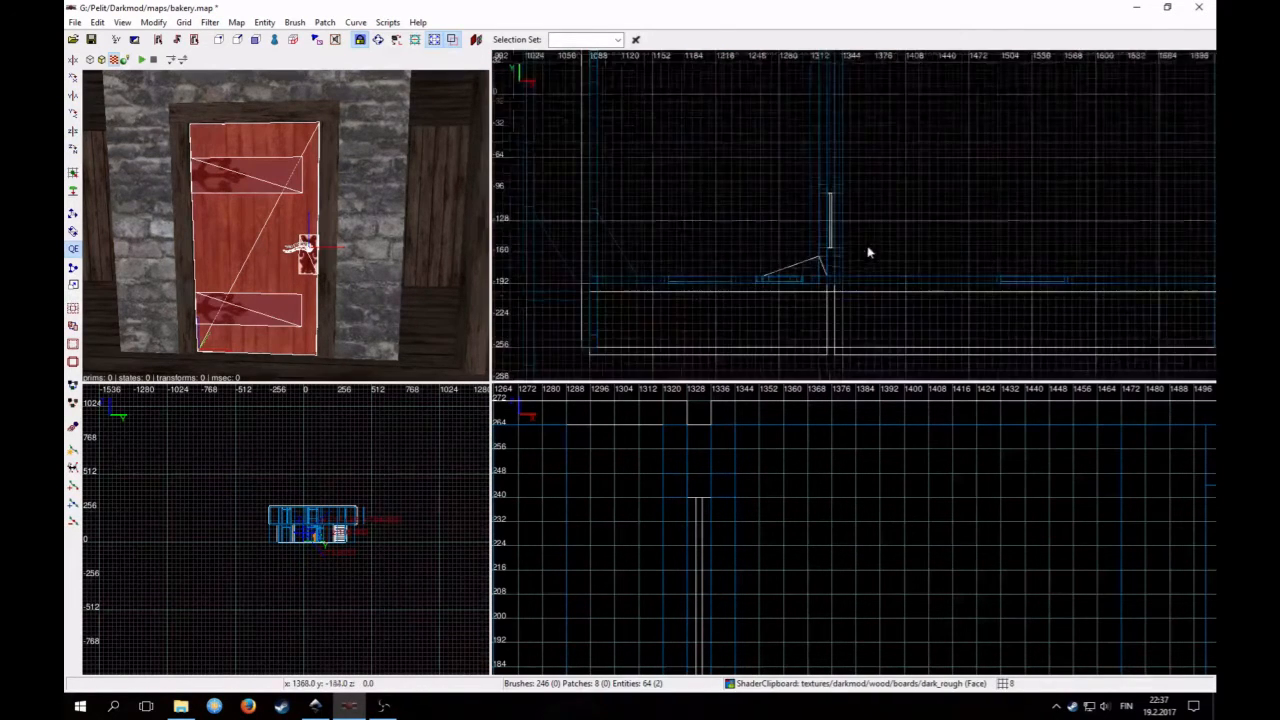
scroll(868, 252, "down", 3)
right_click_drag(794, 280, 829, 303)
scroll(794, 280, "down", 5)
right_click_drag(746, 263, 800, 292)
scroll(700, 235, "up", 4)
key("space")
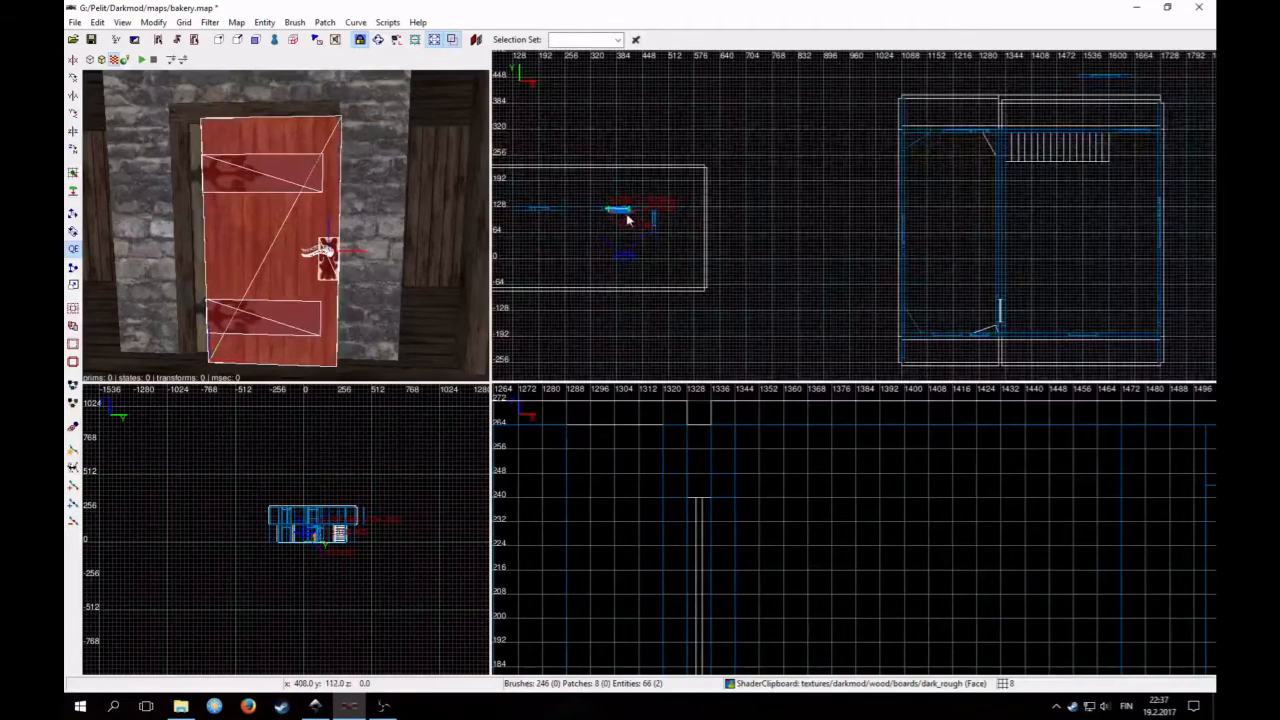
left_click_drag(628, 219, 815, 290)
Raise the door copy to the upstairs floor level and rotate it 90 degrees about the Z axis
right_click(368, 216)
key("Up")
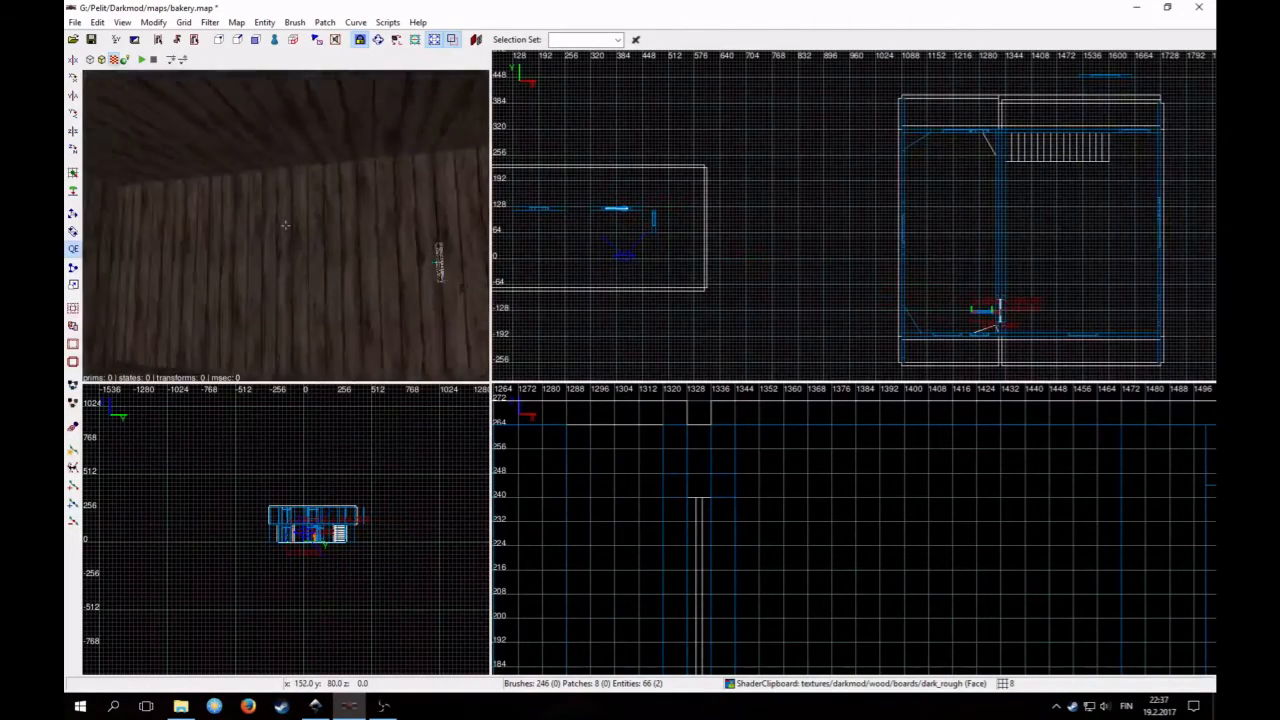
right_click(367, 287)
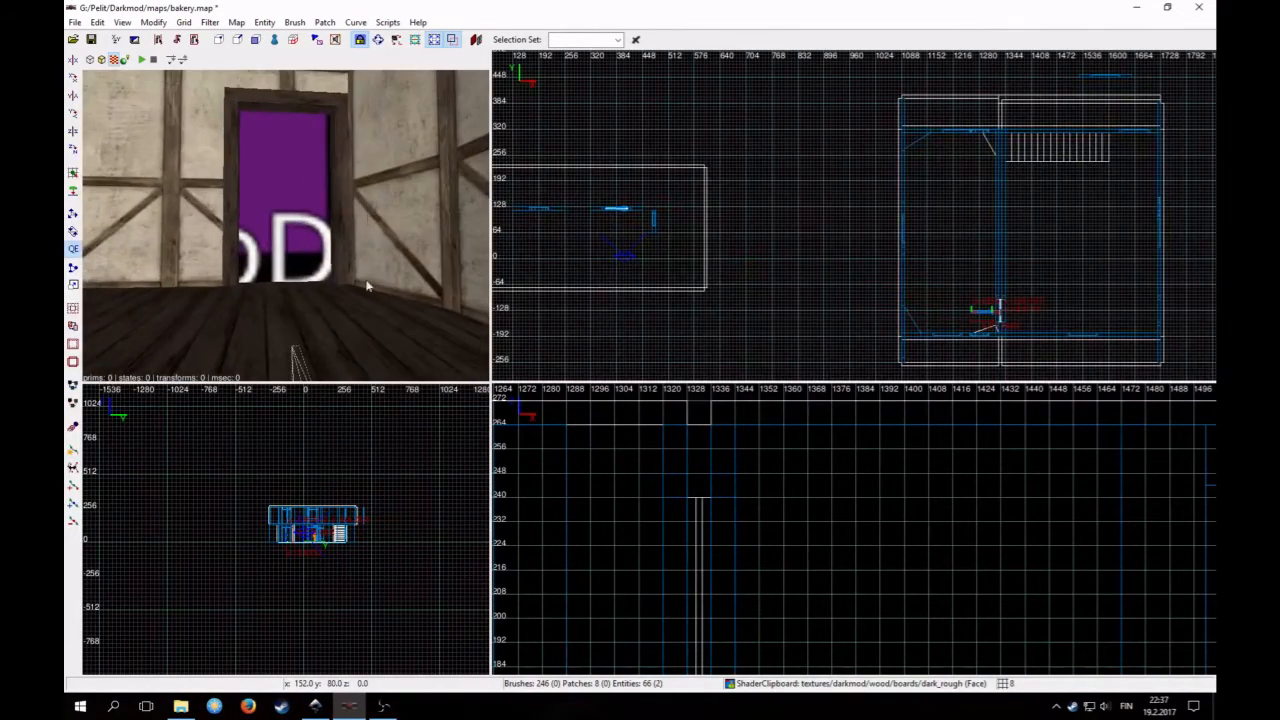
left_click_drag(302, 291, 290, 152)
left_click_drag(287, 253, 289, 213)
left_click(72, 172)
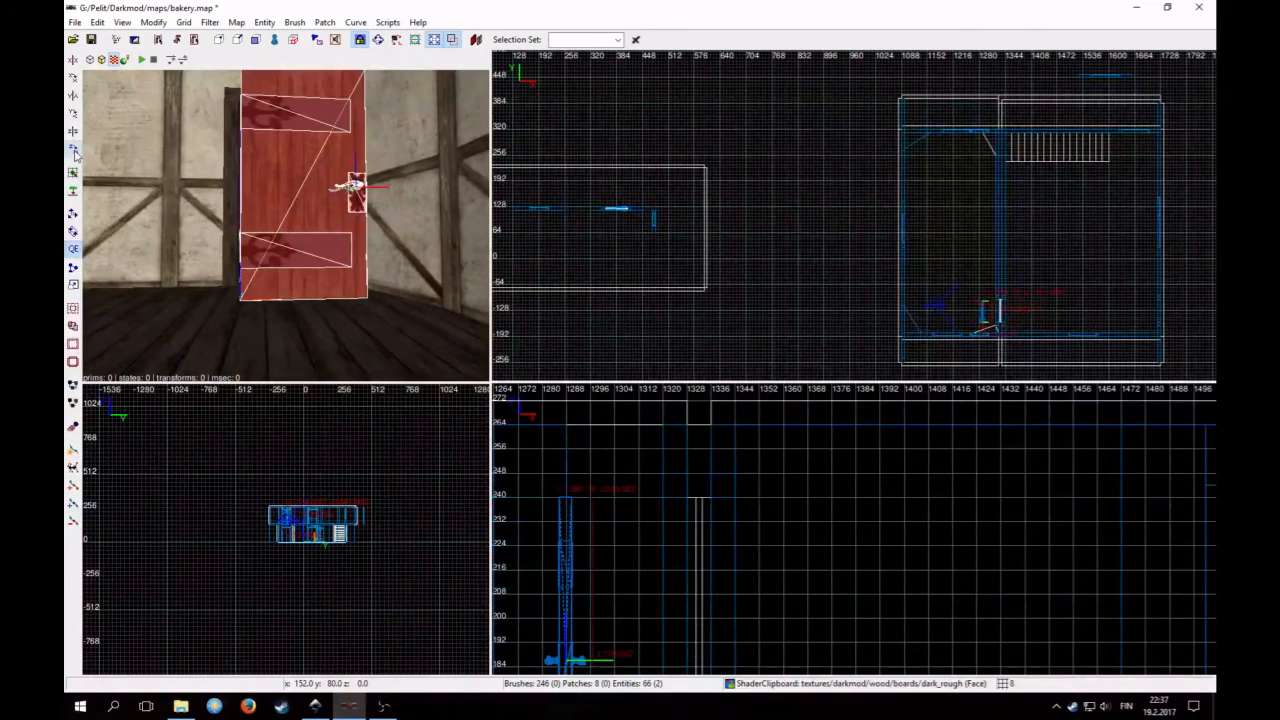
Move the door copy into the upstairs connecting doorway, centring it on the visportal with a grid size of 1
scroll(780, 310, "up", 7)
key("bracketleft")
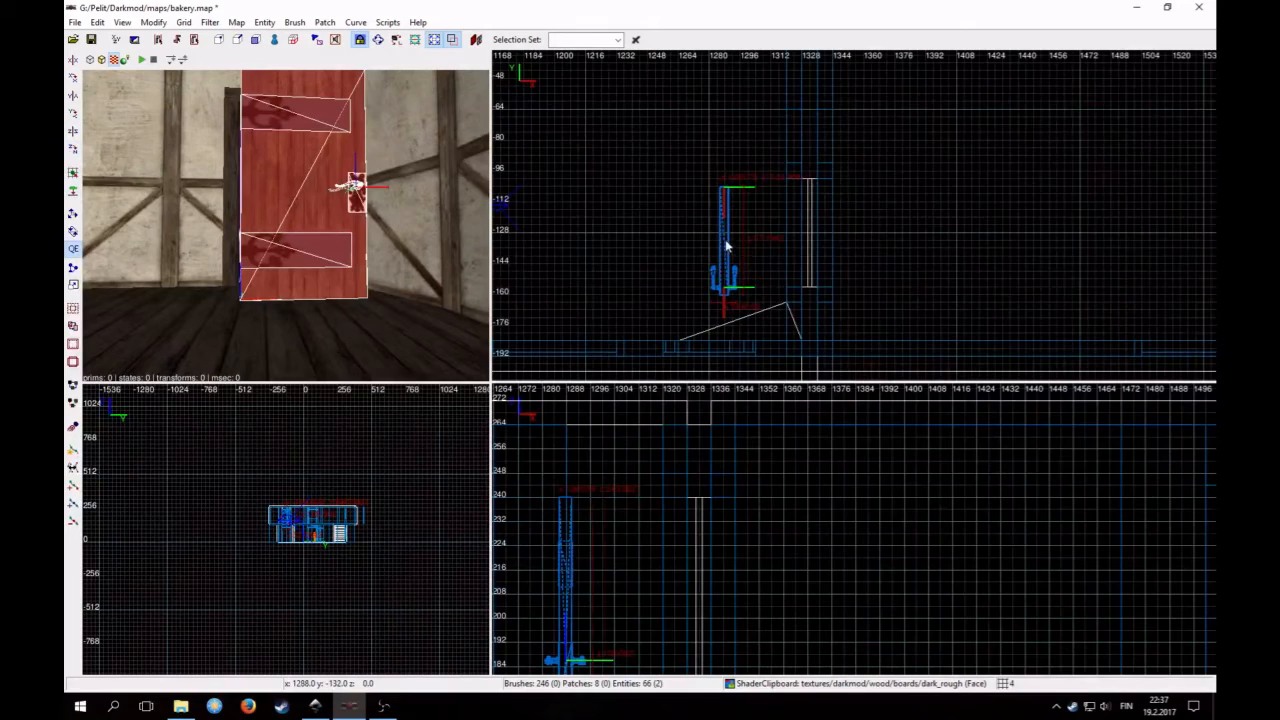
left_click_drag(729, 251, 812, 245)
key("bracketleft")
key("bracketleft")
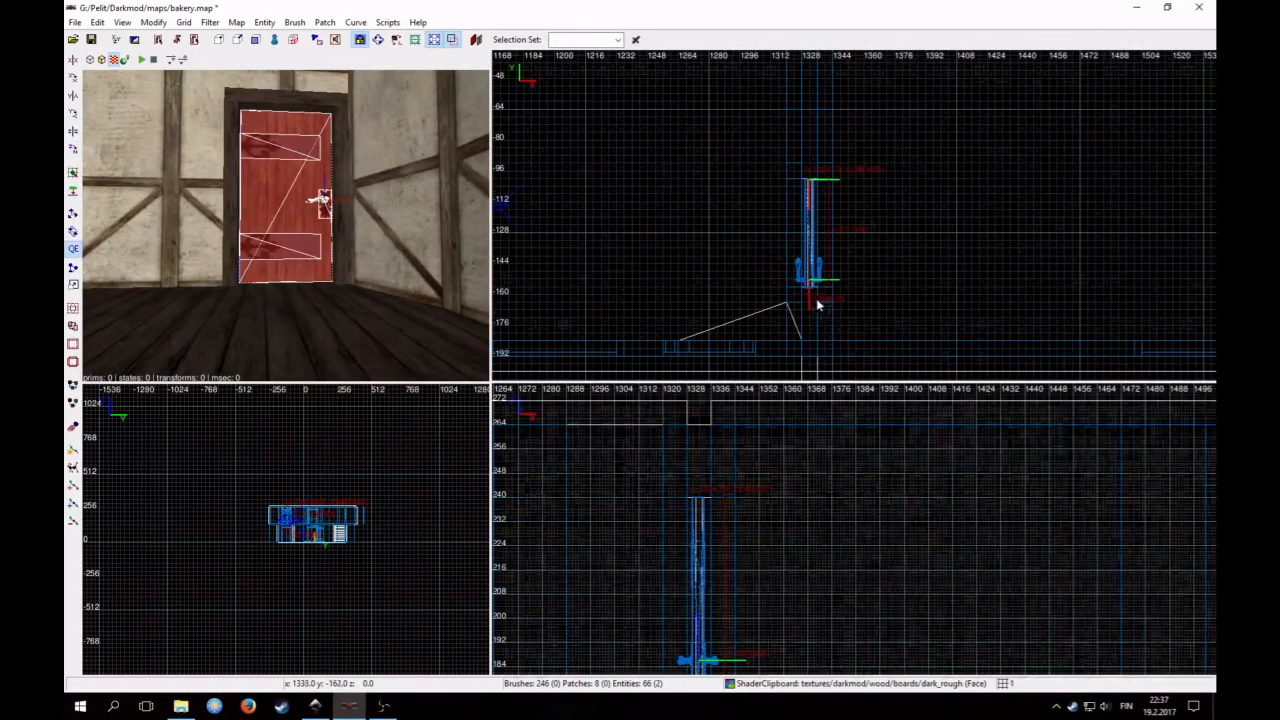
scroll(820, 305, "up", 4)
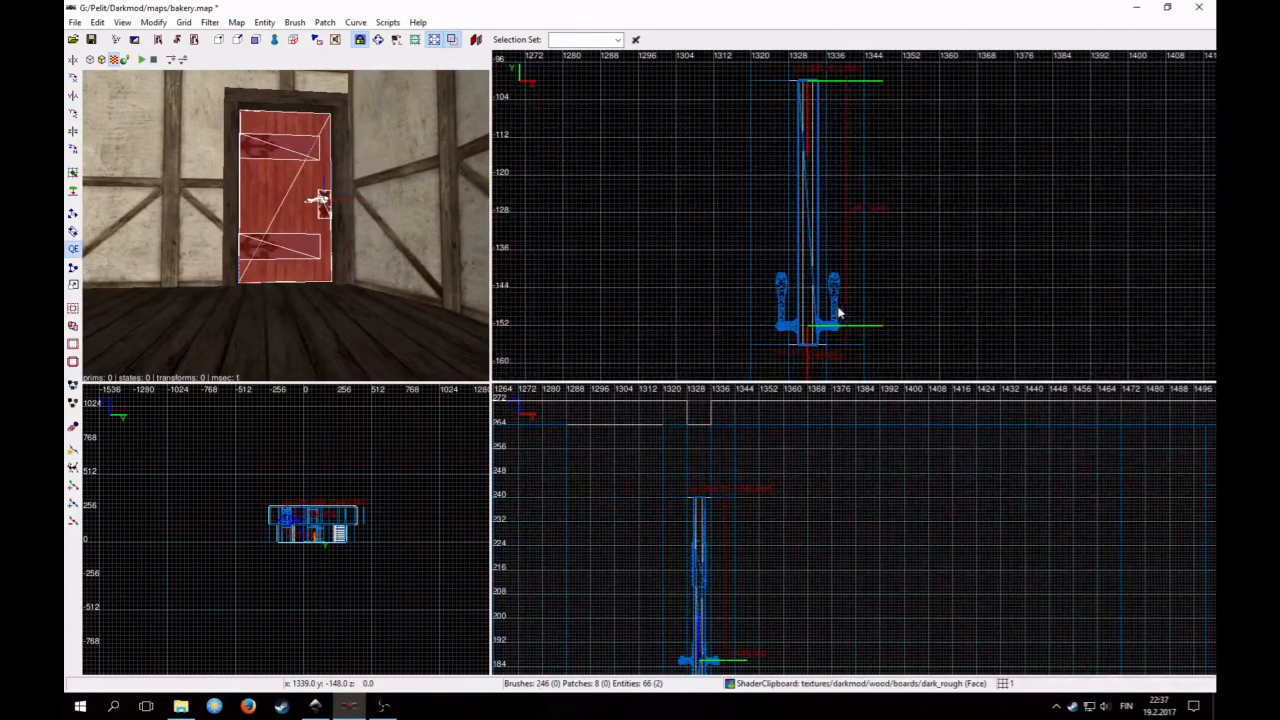
Rotate the door a further 180 degrees about Z to swap its handle side, and realign it with the doorway on grid 1
key("4")
right_click(385, 230)
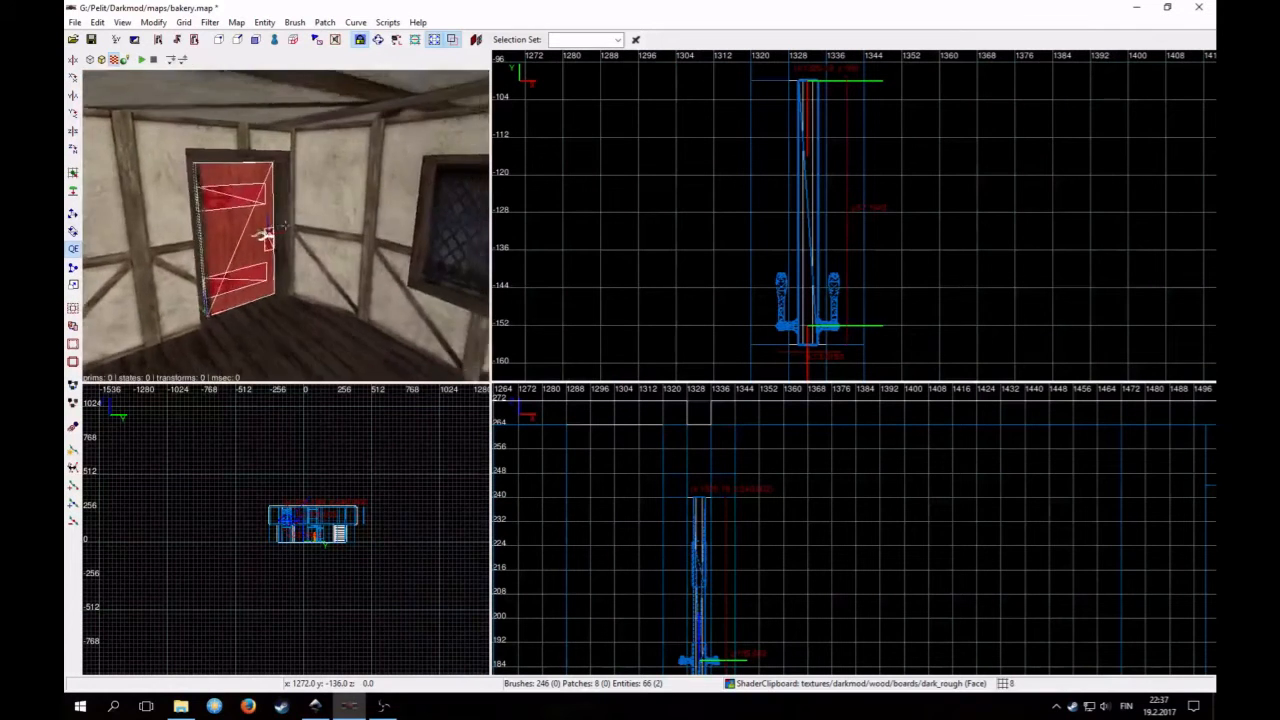
key("Up")
key("Down")
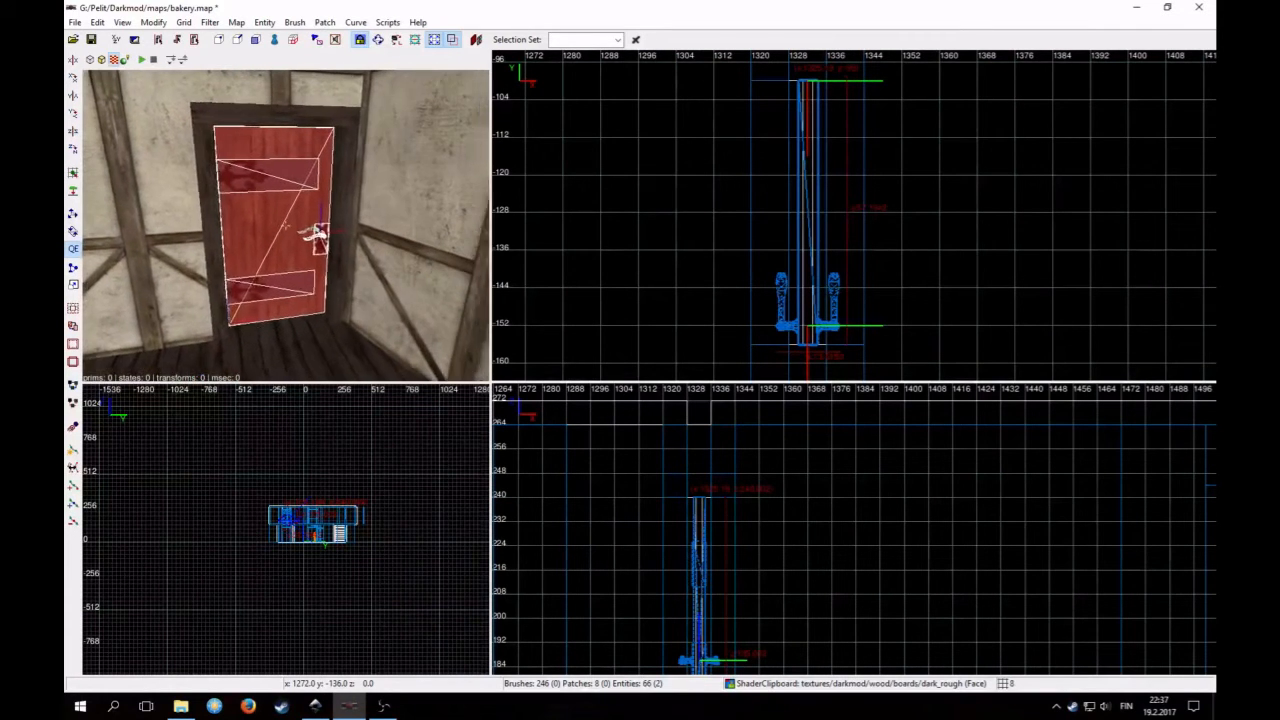
key("Up")
right_click(95, 198)
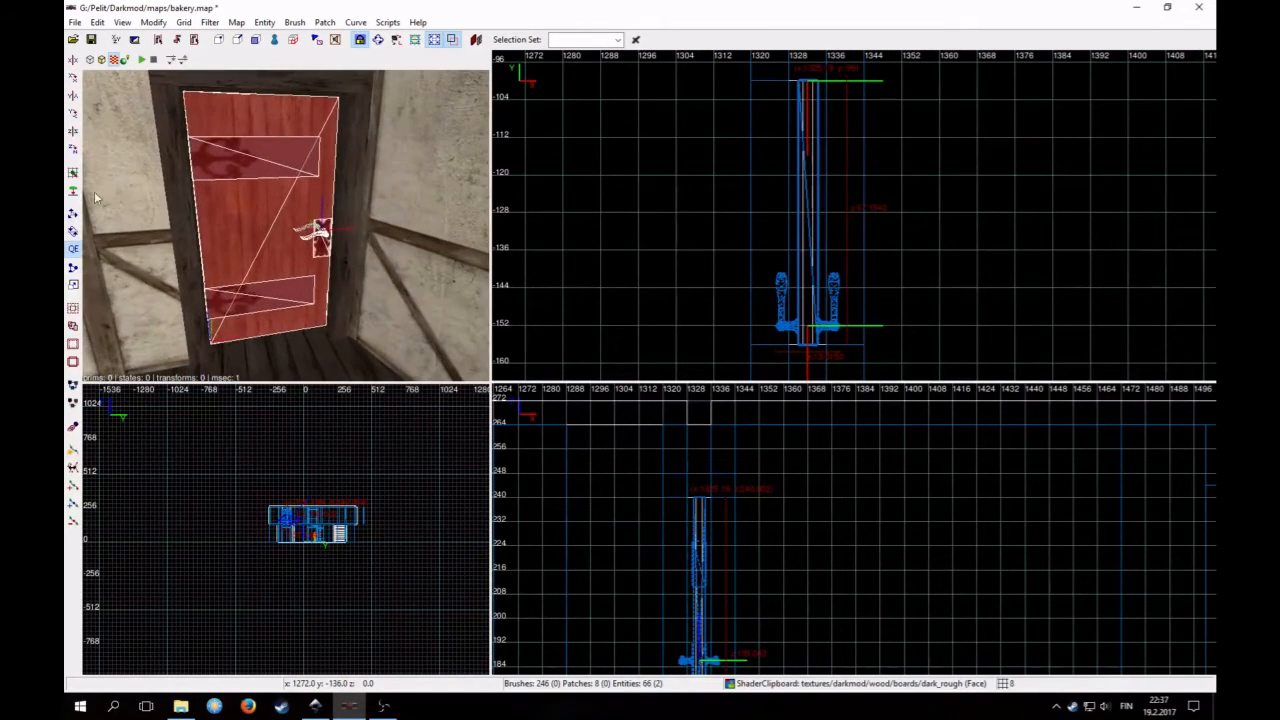
left_click(73, 152)
left_click(73, 152)
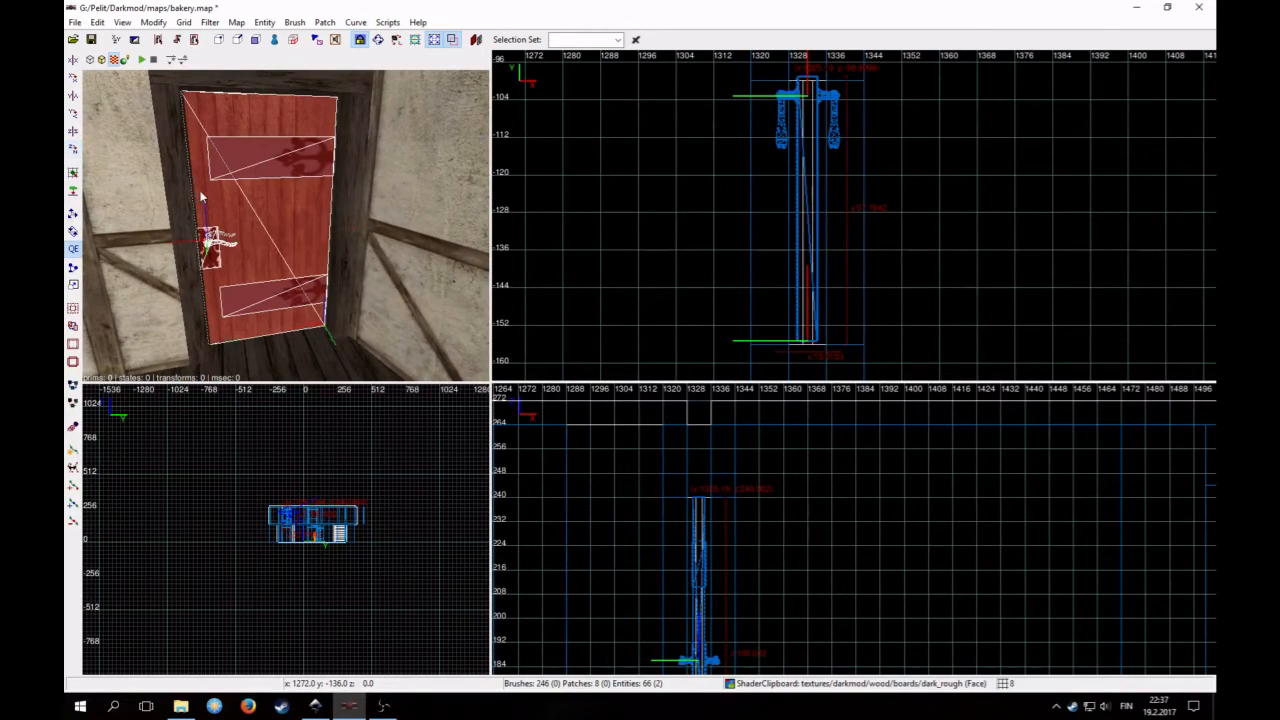
key("1")
right_click_drag(728, 251, 712, 321)
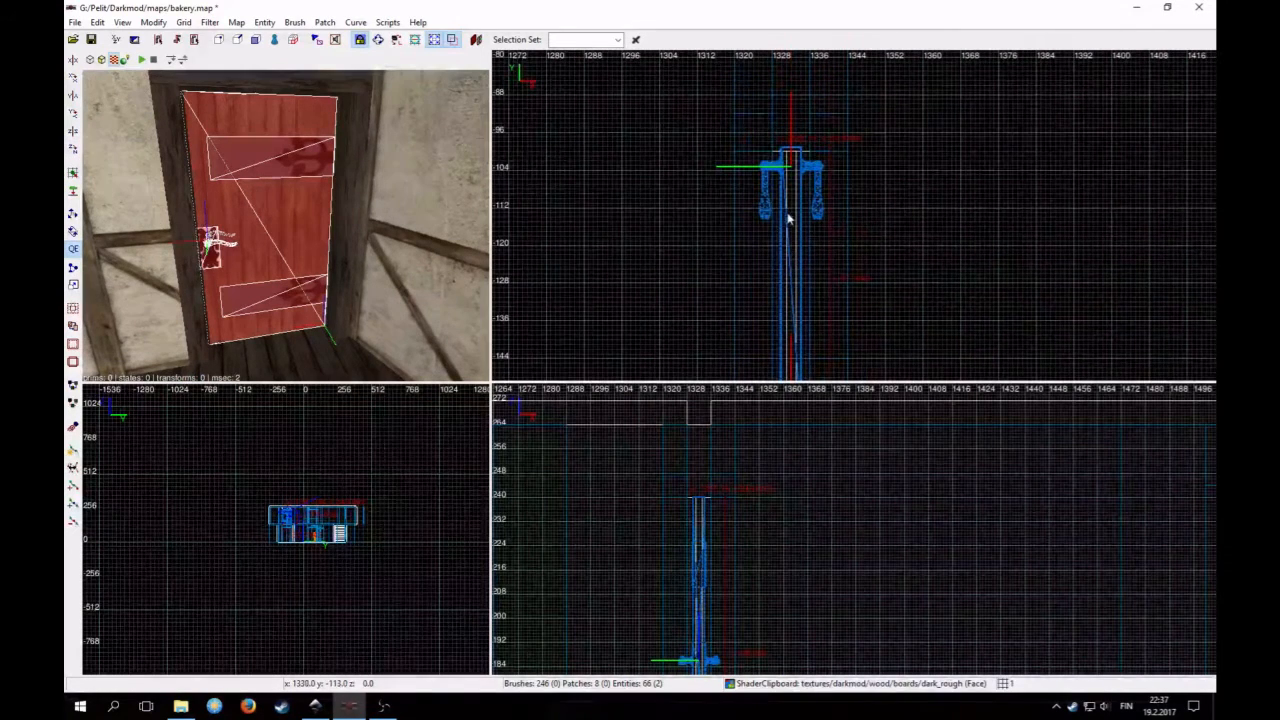
key("Escape")
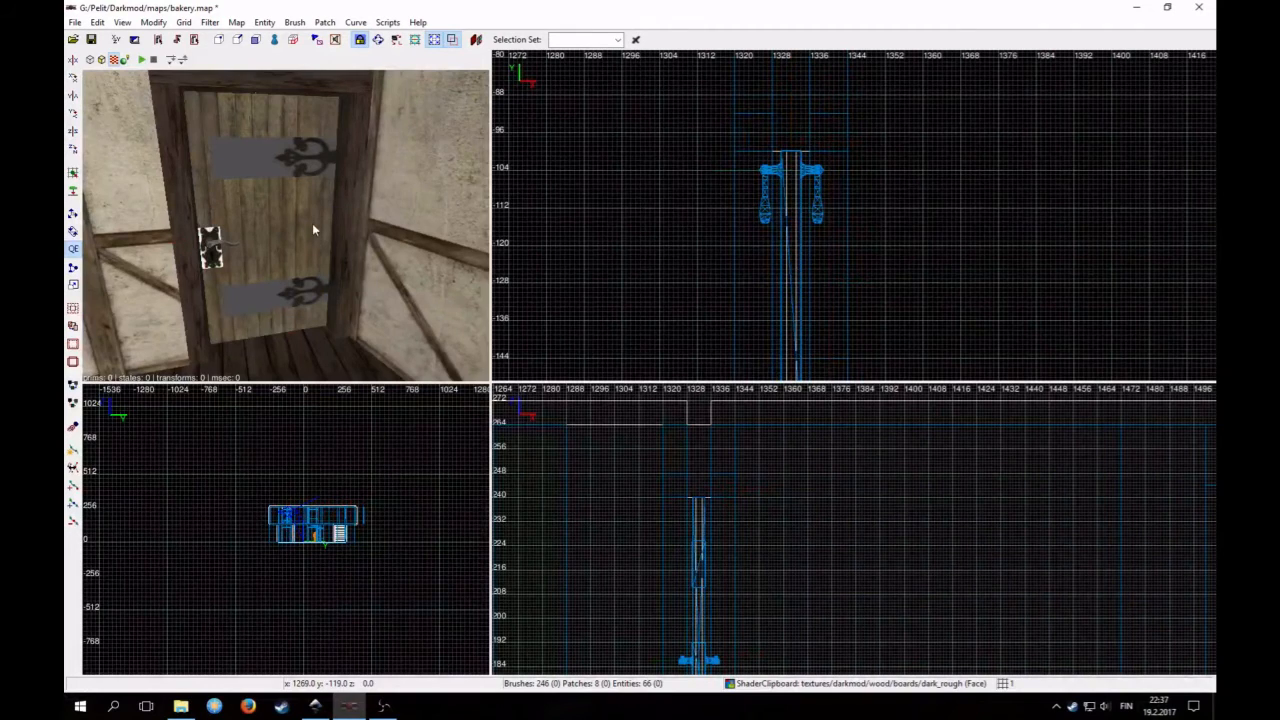
Restore grid size 8 and display the entity properties of the door panel alone, without its handle
right_click_drag(312, 225, 313, 200)
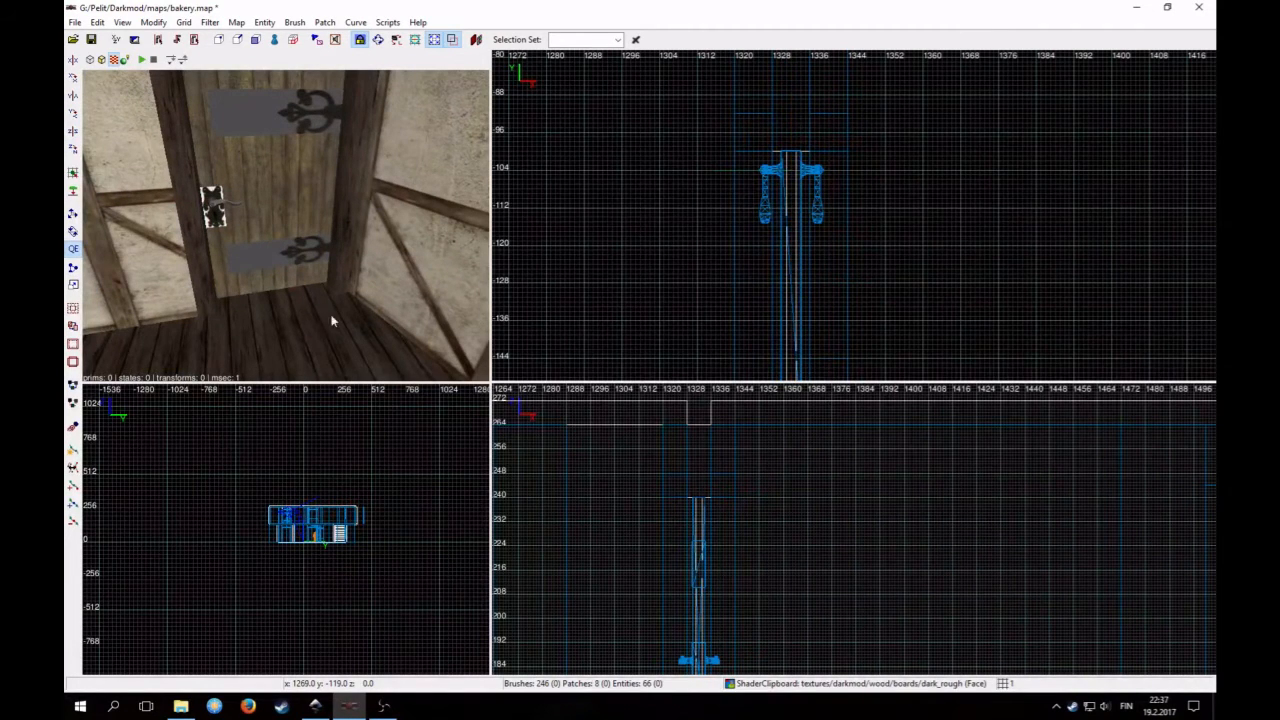
key("4")
left_click(264, 221, "shift")
right_click_drag(264, 221, 286, 247)
scroll(286, 225, "up", 4)
scroll(286, 225, "down", 4)
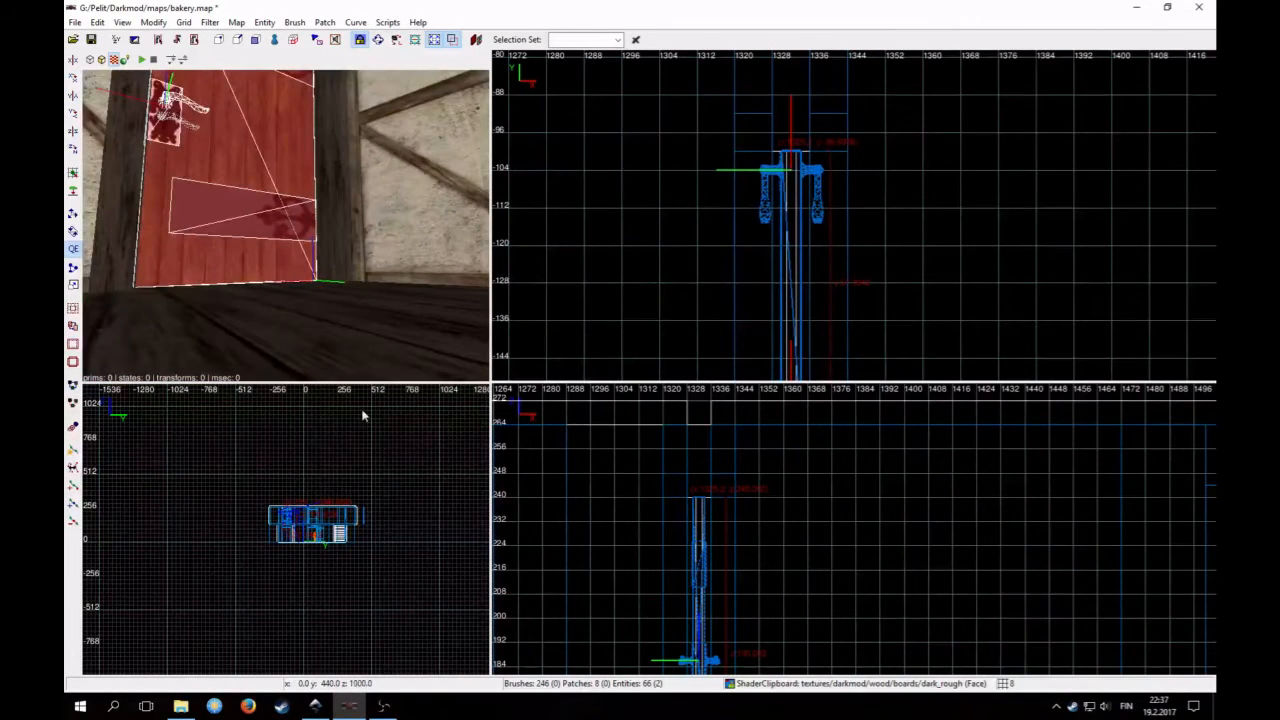
key("n")
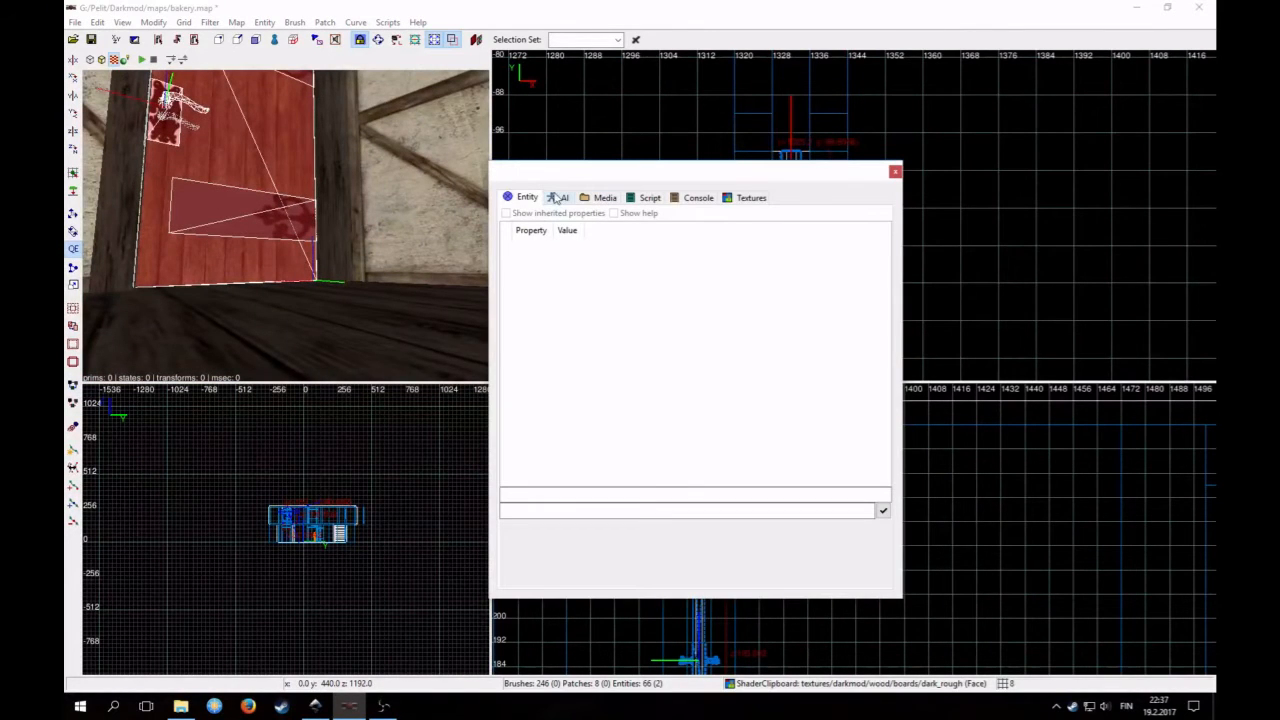
left_click(243, 193, "shift")
left_click(241, 192, "shift")
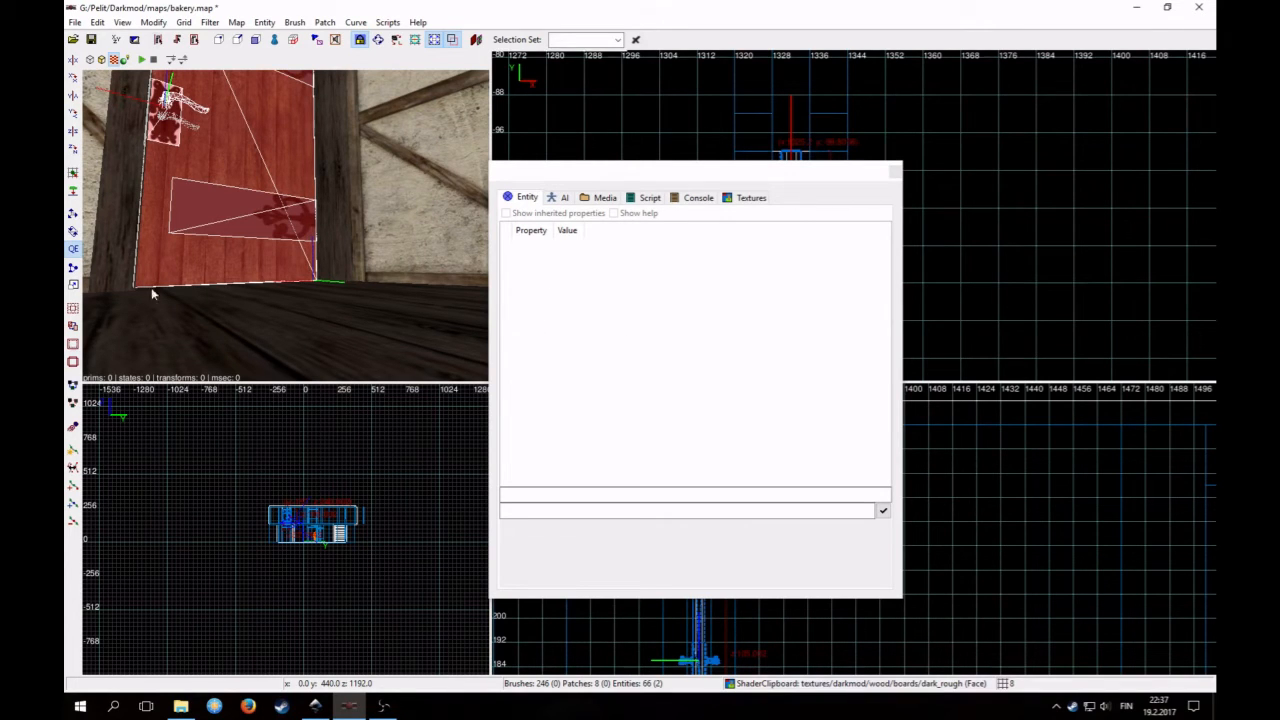
key("Escape")
left_click(255, 177, "shift")
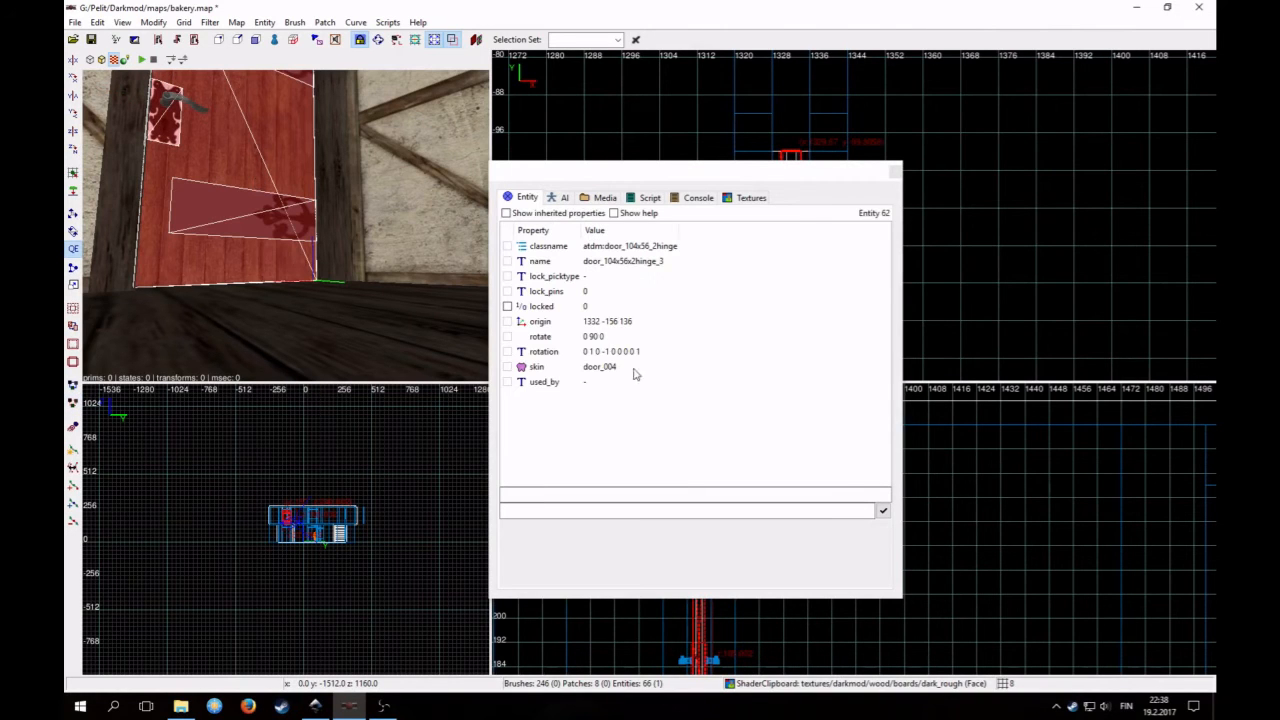
Check the door's rotate property against its hinge side, close the entity properties and deselect the door
right_click(334, 217)
key("Down")
key("Up")
right_click(334, 217)
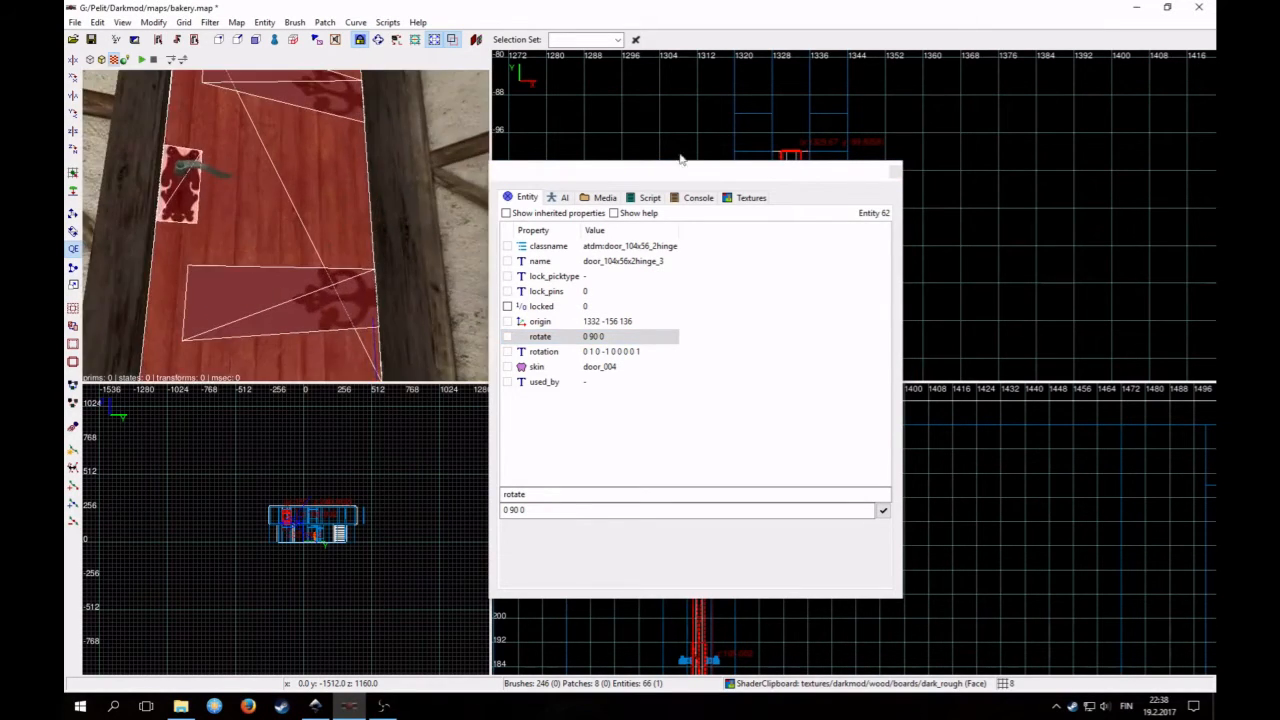
left_click(895, 174)
key("Escape")
Copy the dark_rough wood board shader from the upstairs floor face and deselect the face
right_click(335, 245)
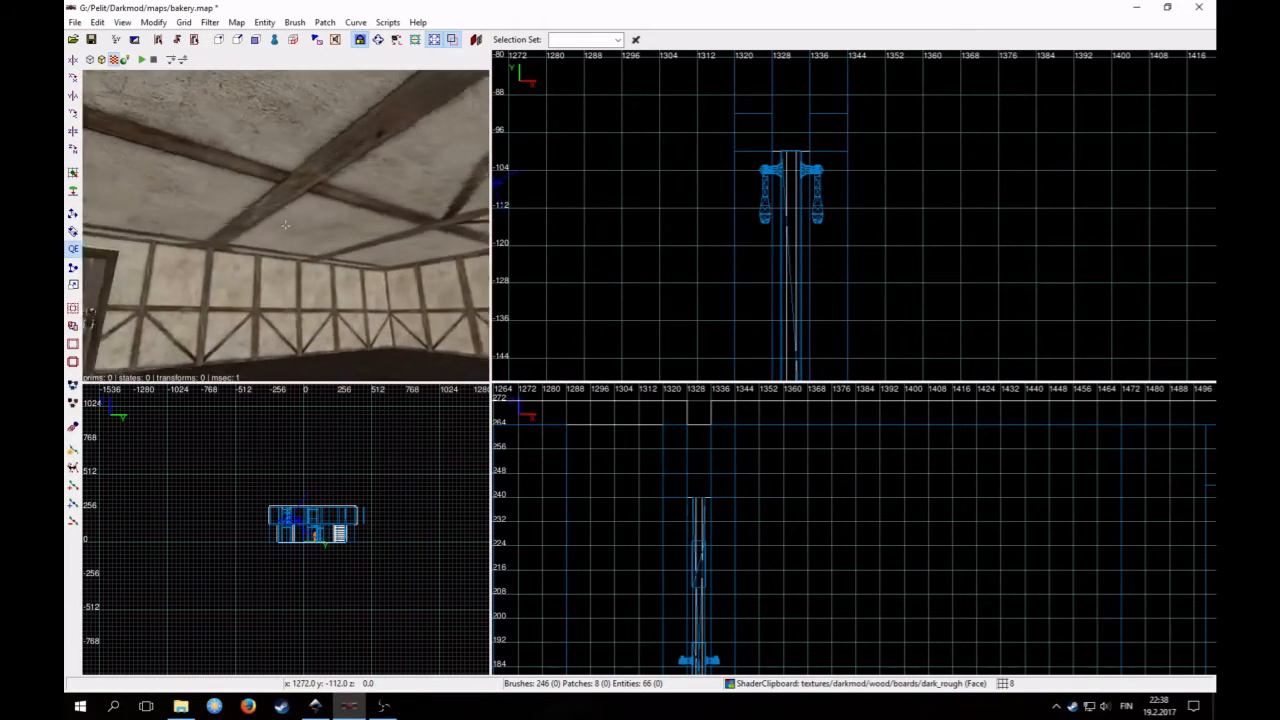
key("Down")
right_click(314, 267)
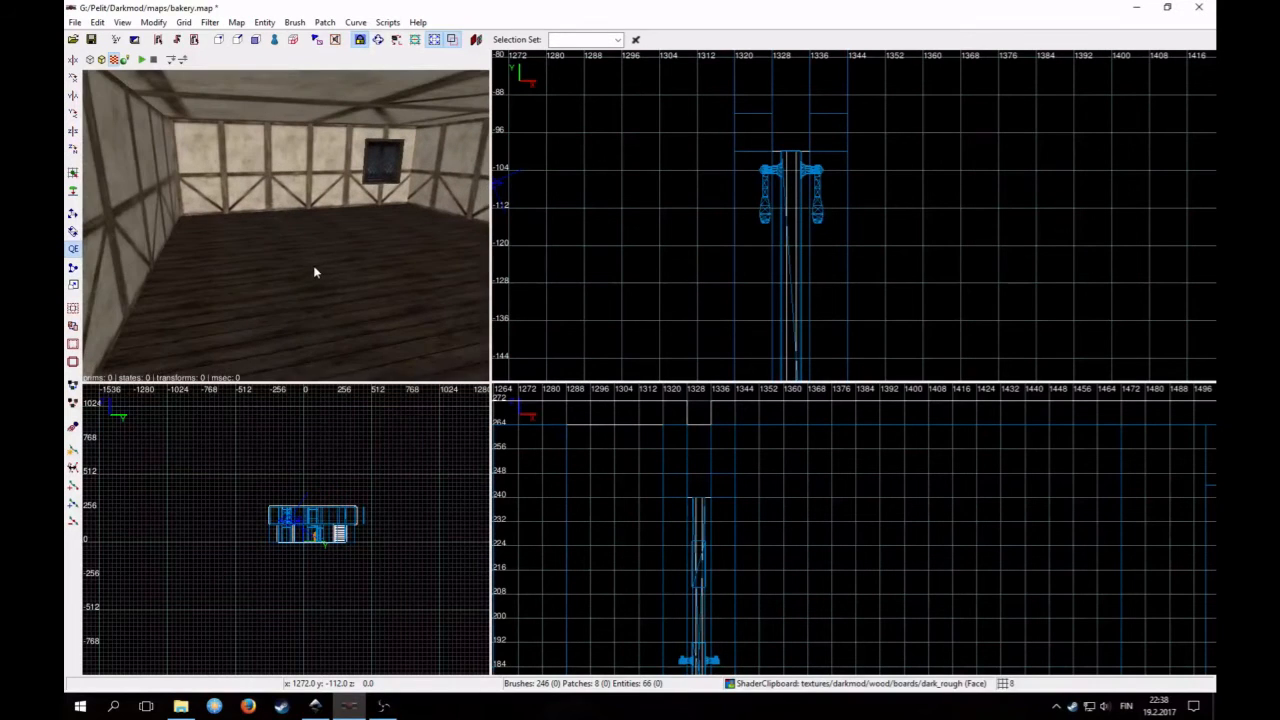
left_click(102, 23)
left_click(160, 242)
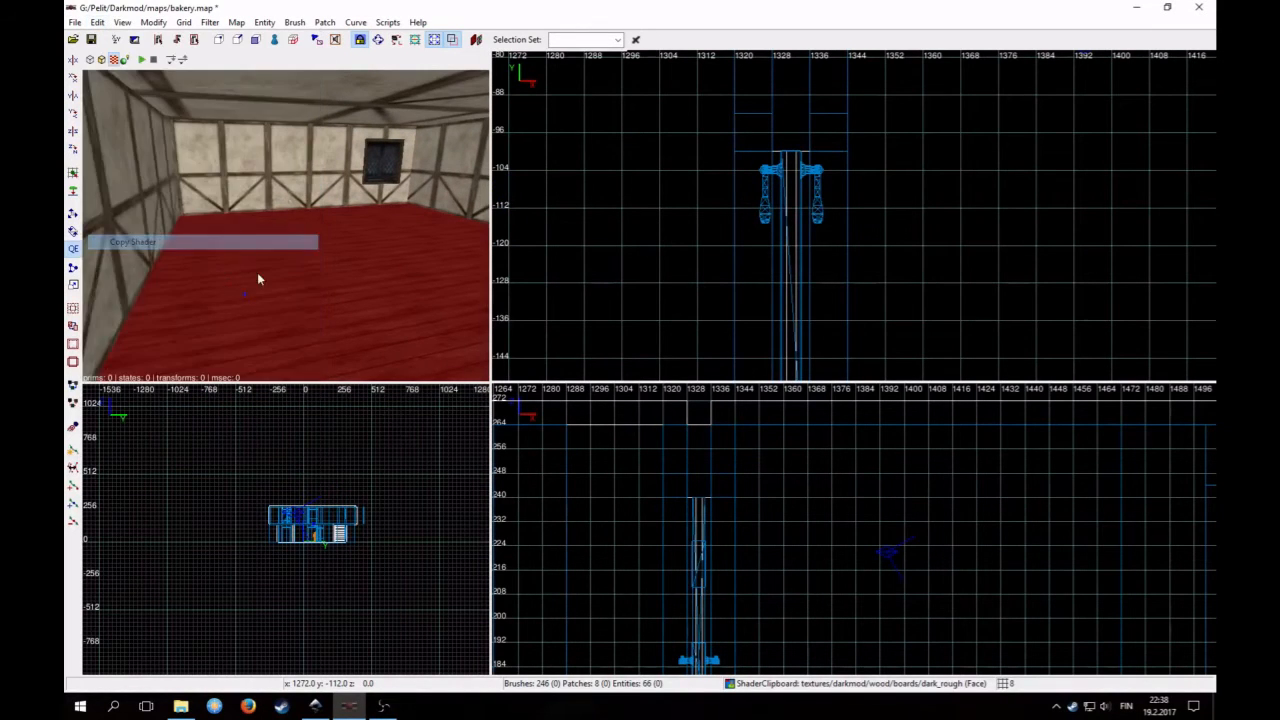
key("Escape")
right_click(258, 274)
Paste the dark_rough wood board shader onto the ceiling brushes of both upstairs rooms
right_click(294, 221)
left_click(308, 182, "shift")
right_click(308, 182)
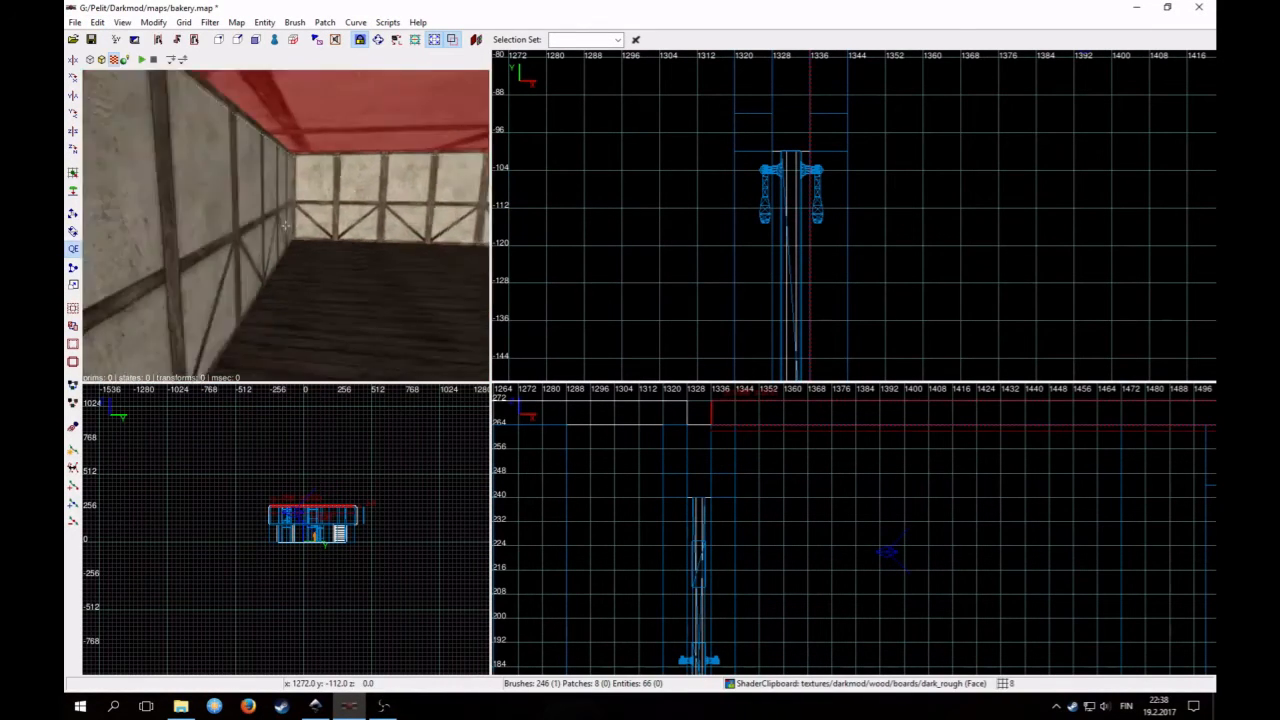
right_click(286, 225)
left_click(324, 189, "shift")
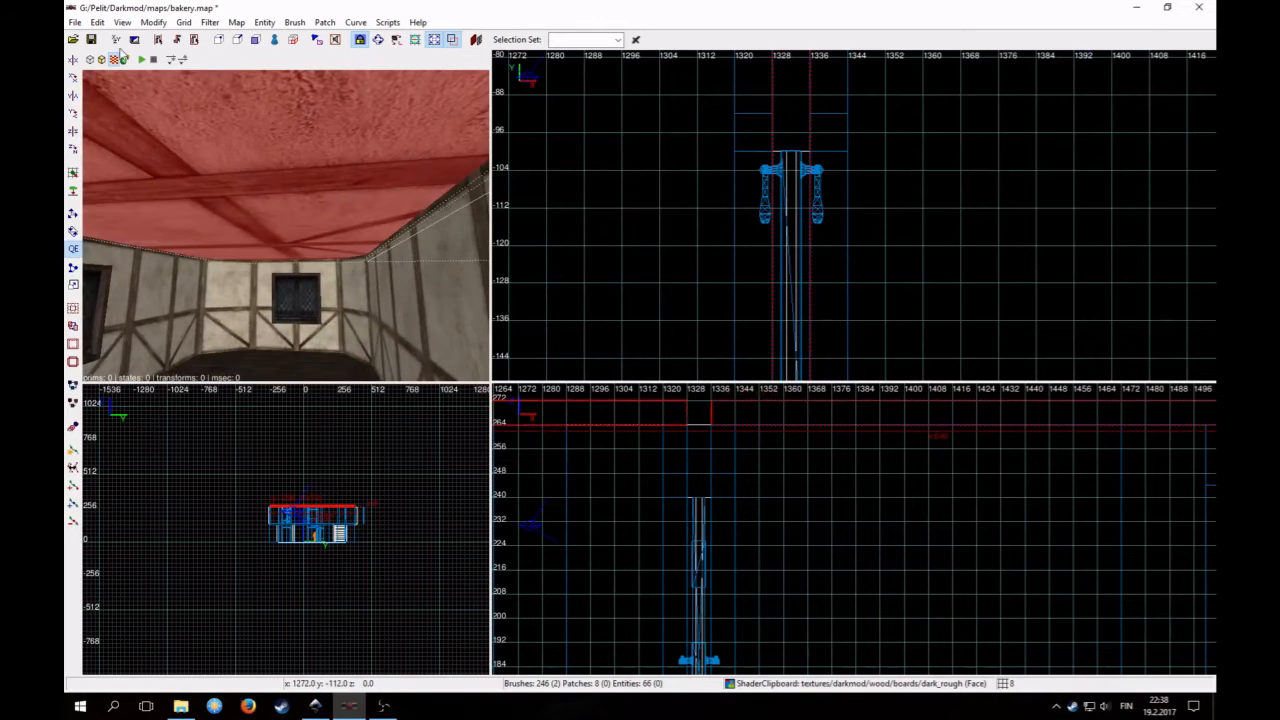
left_click(99, 23)
left_click(153, 257)
key("Escape")
Inspect the newly textured upstairs rooms and the staircase on the floor below
right_click(285, 226)
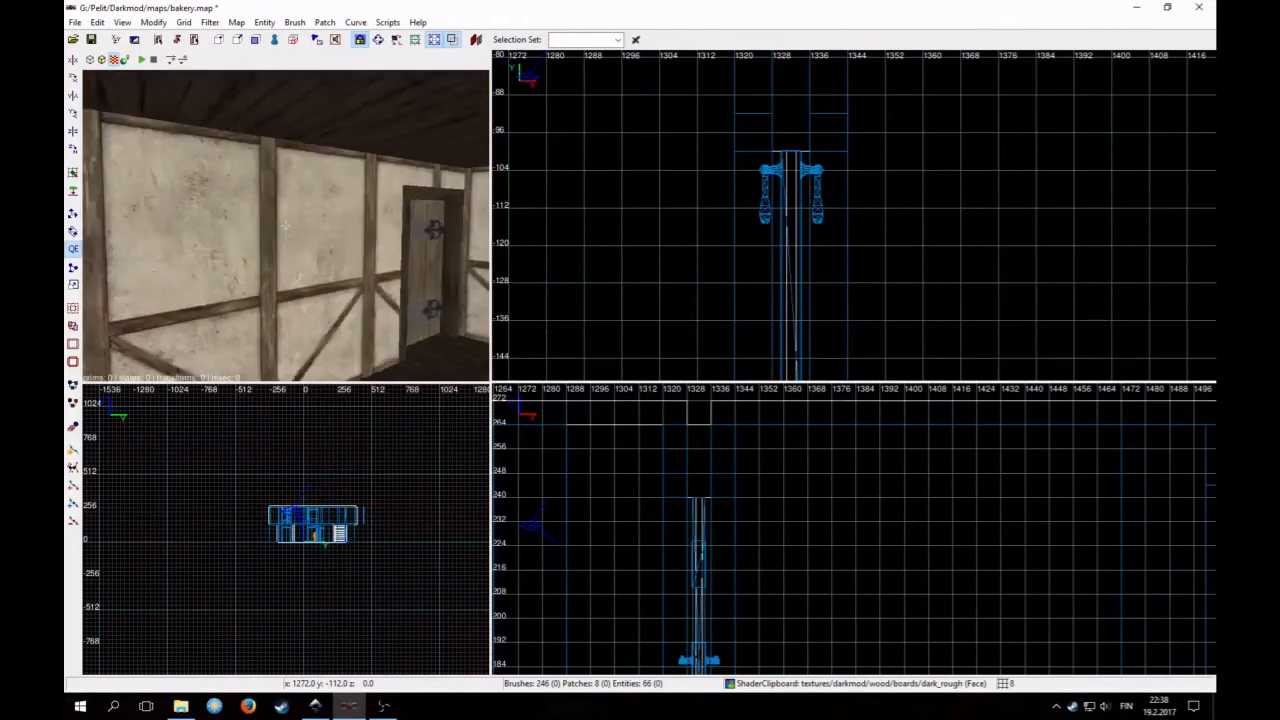
key("Up")
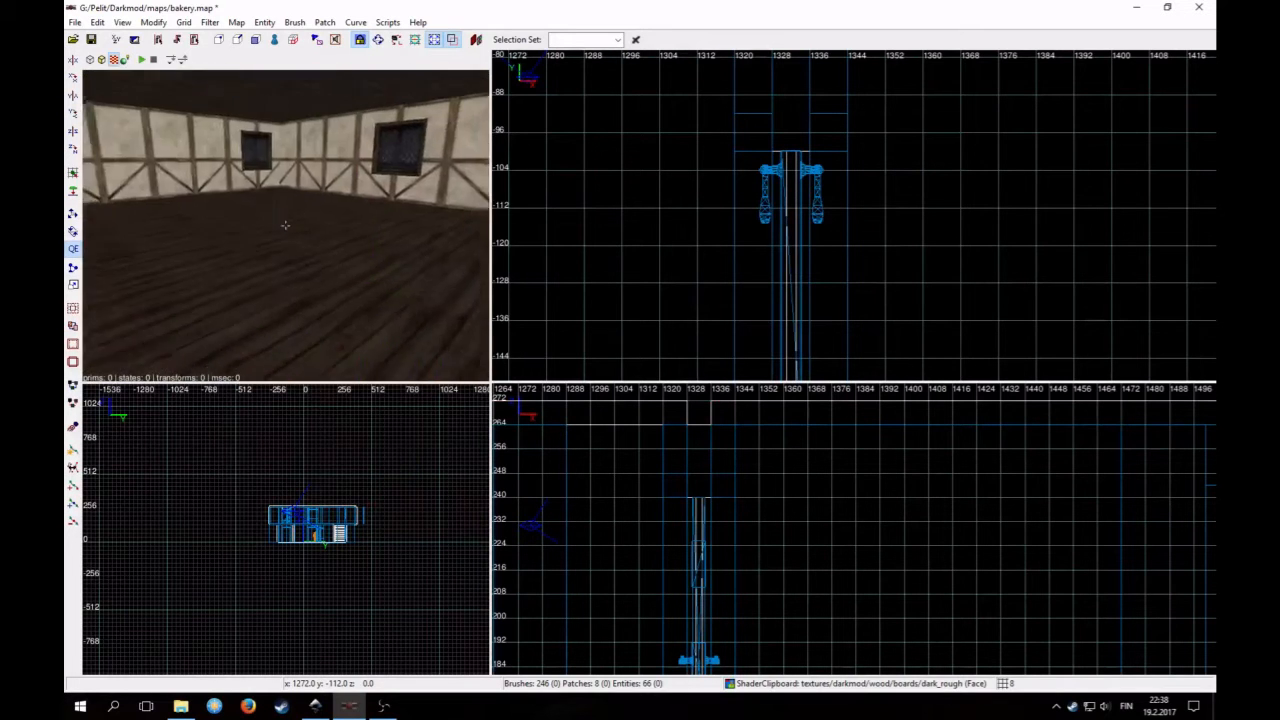
right_click(279, 261)
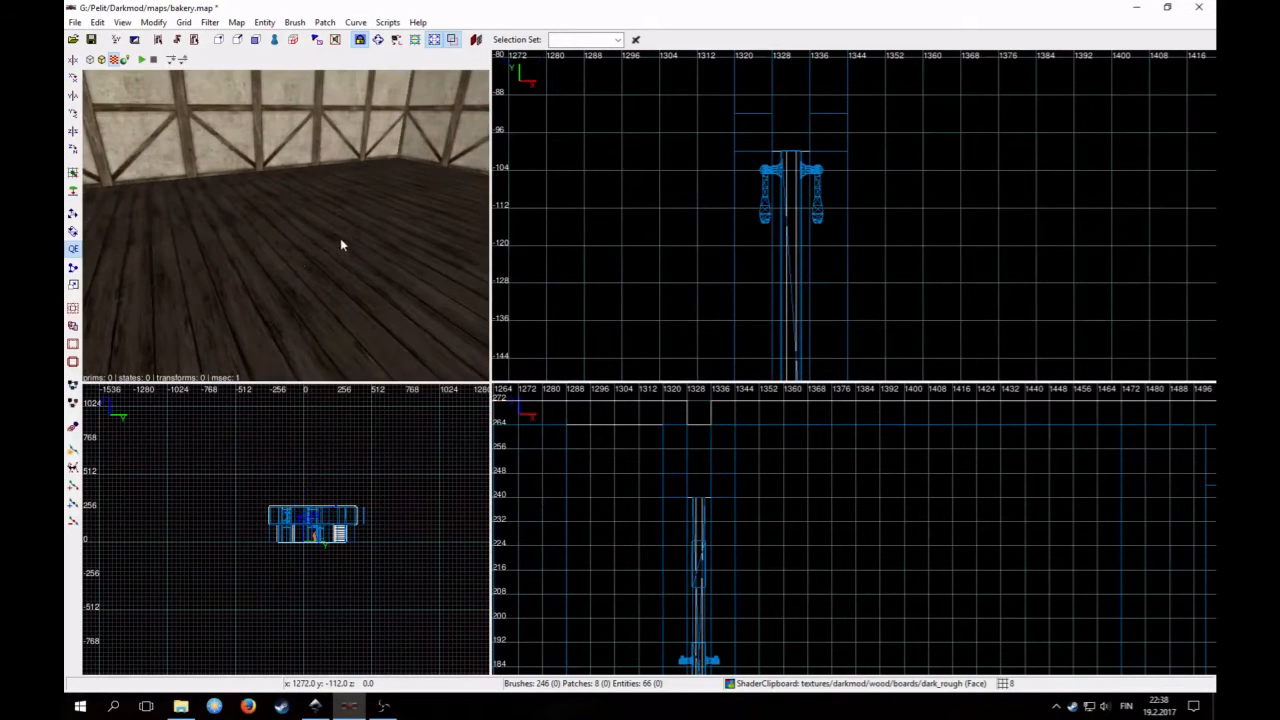
right_click(340, 241)
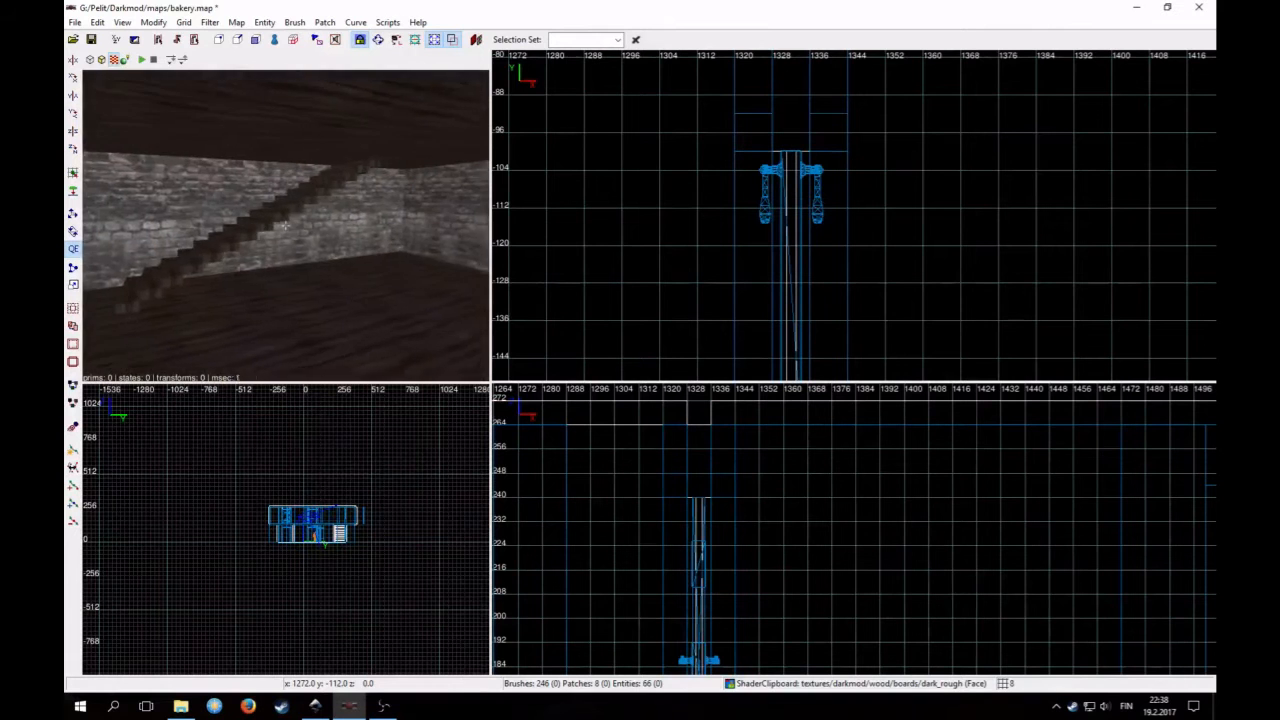
key("Up")
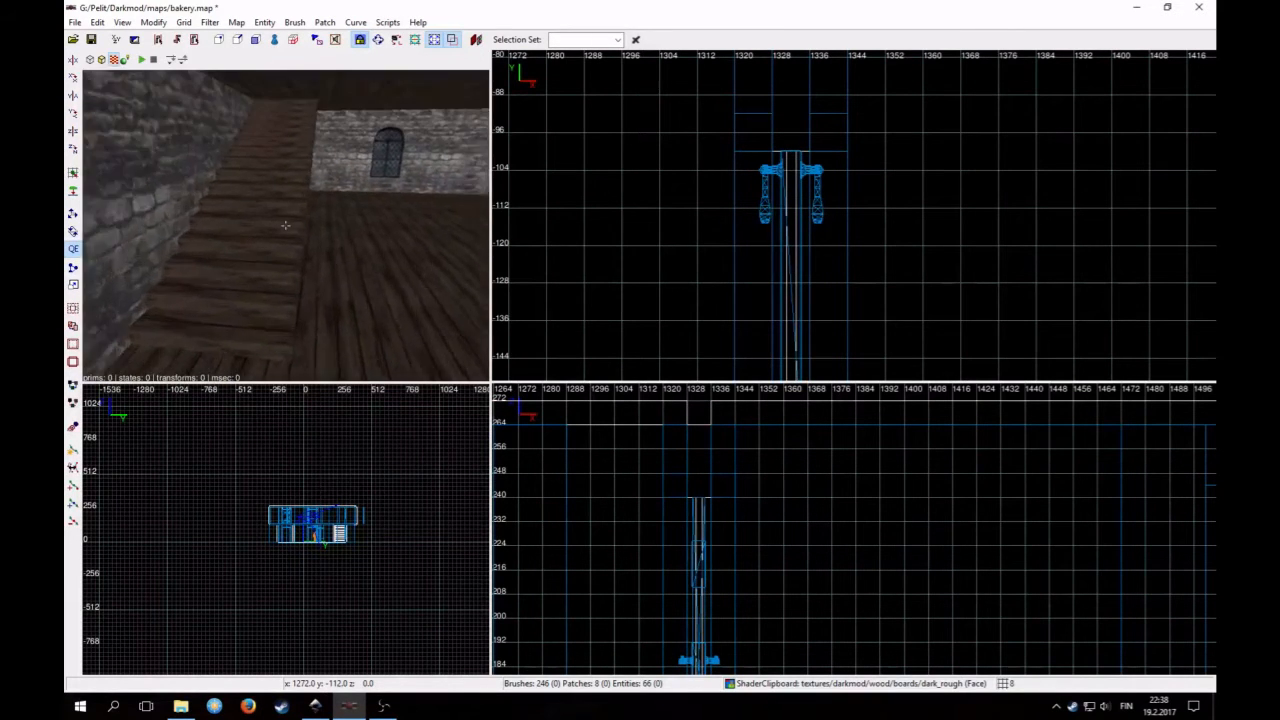
key("Up")
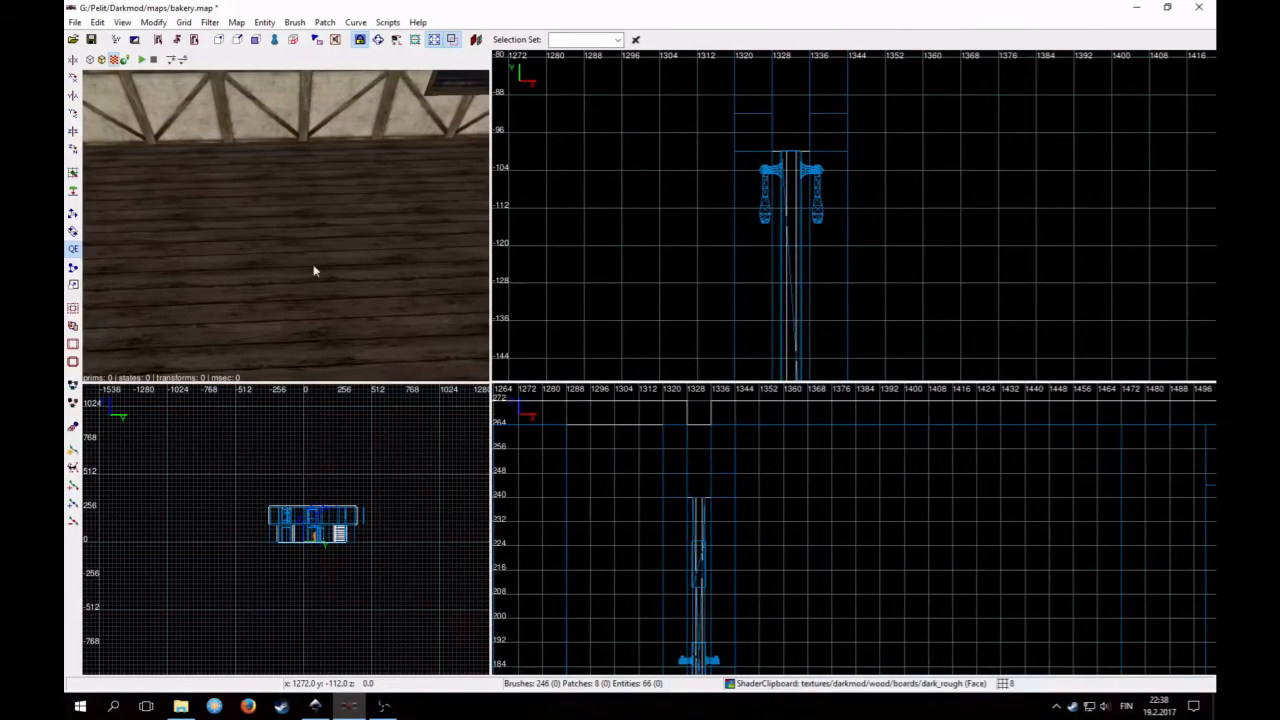
Split the upstairs floor brush along the partition wall on the staircase side, using the Clipper
left_click(269, 293, "shift")
left_click(73, 268)
scroll(797, 206, "down", 5)
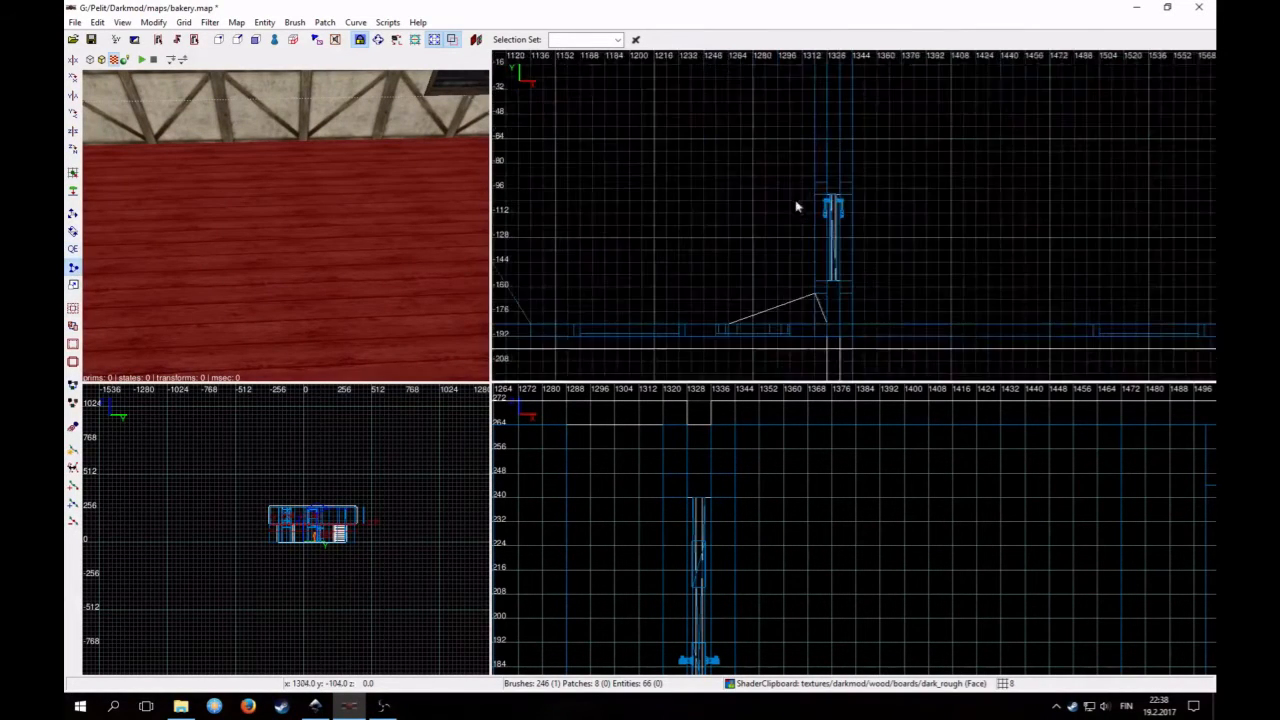
scroll(797, 260, "up", 3)
right_click_drag(804, 275, 789, 302)
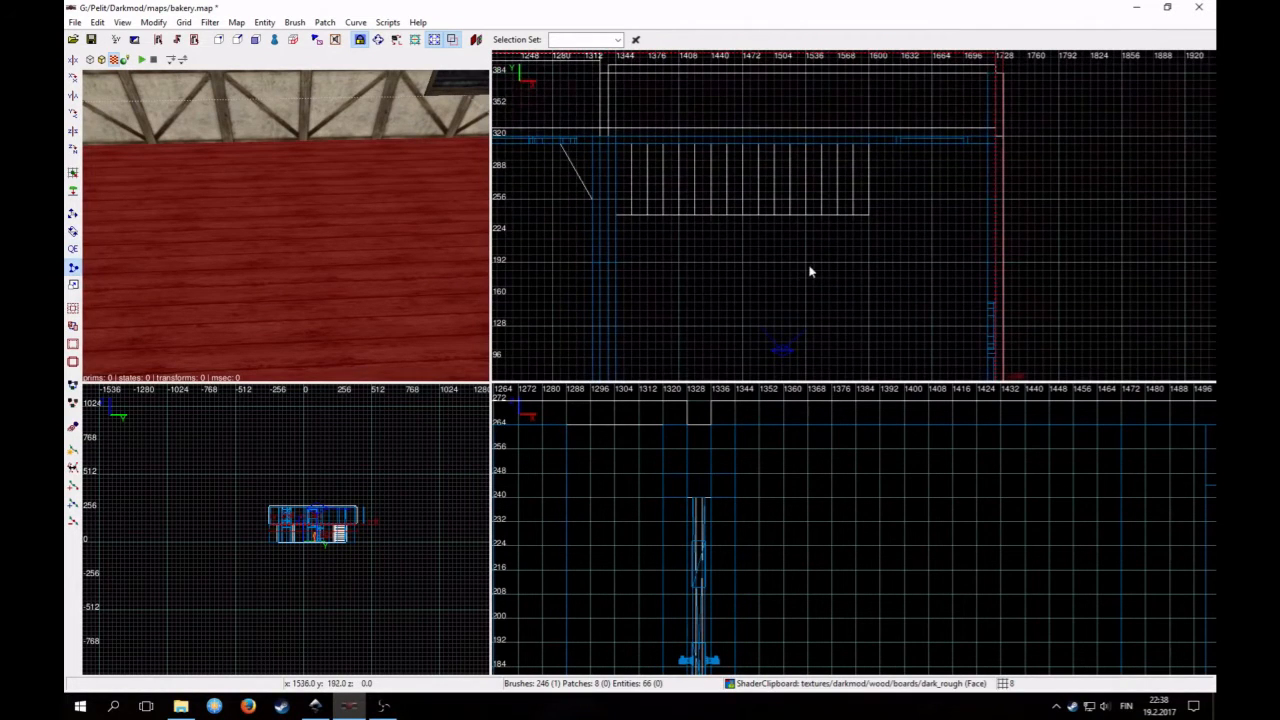
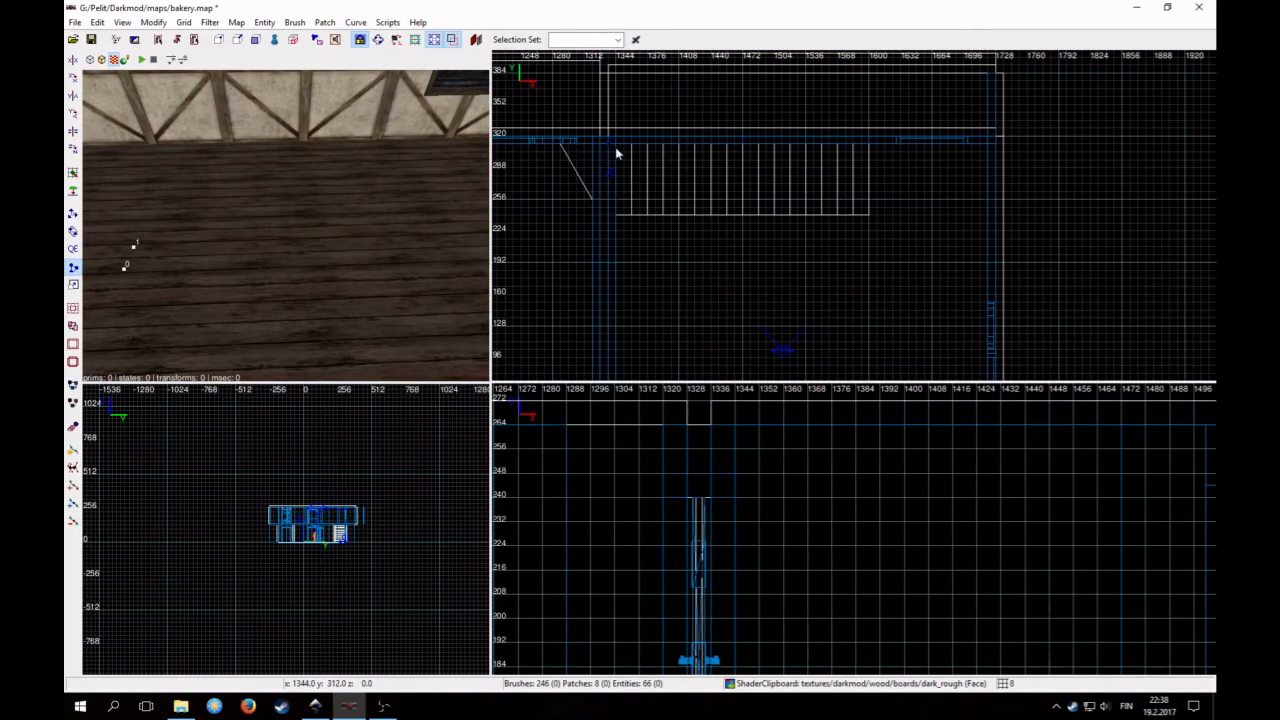
left_click(317, 280, "shift")
right_click(317, 280)
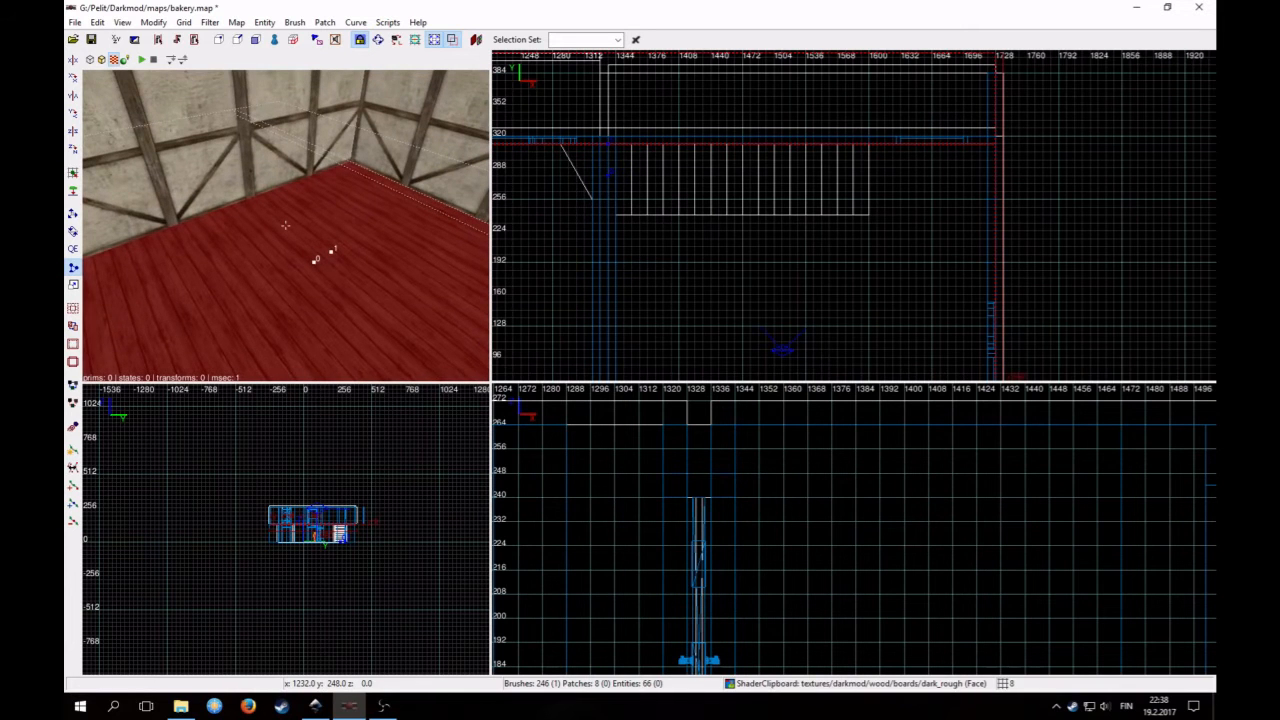
left_click(609, 175)
right_click(401, 236)
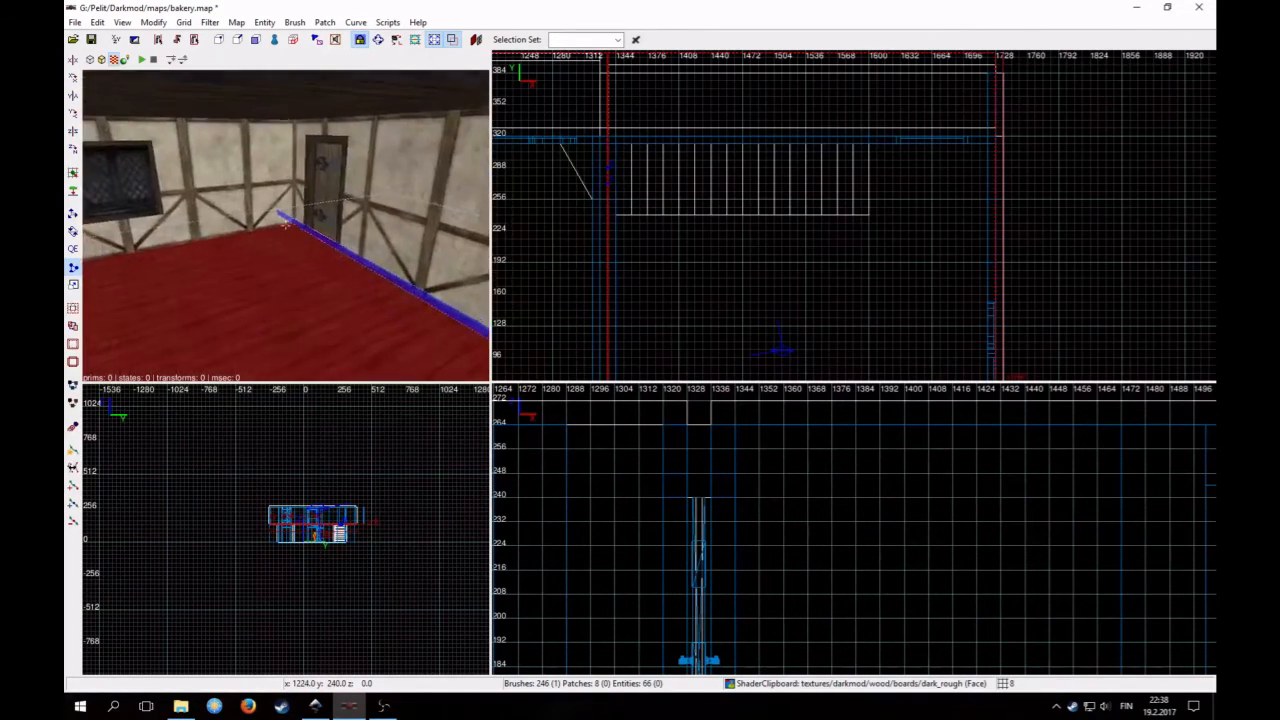
right_click(401, 236)
key("shift+Return")
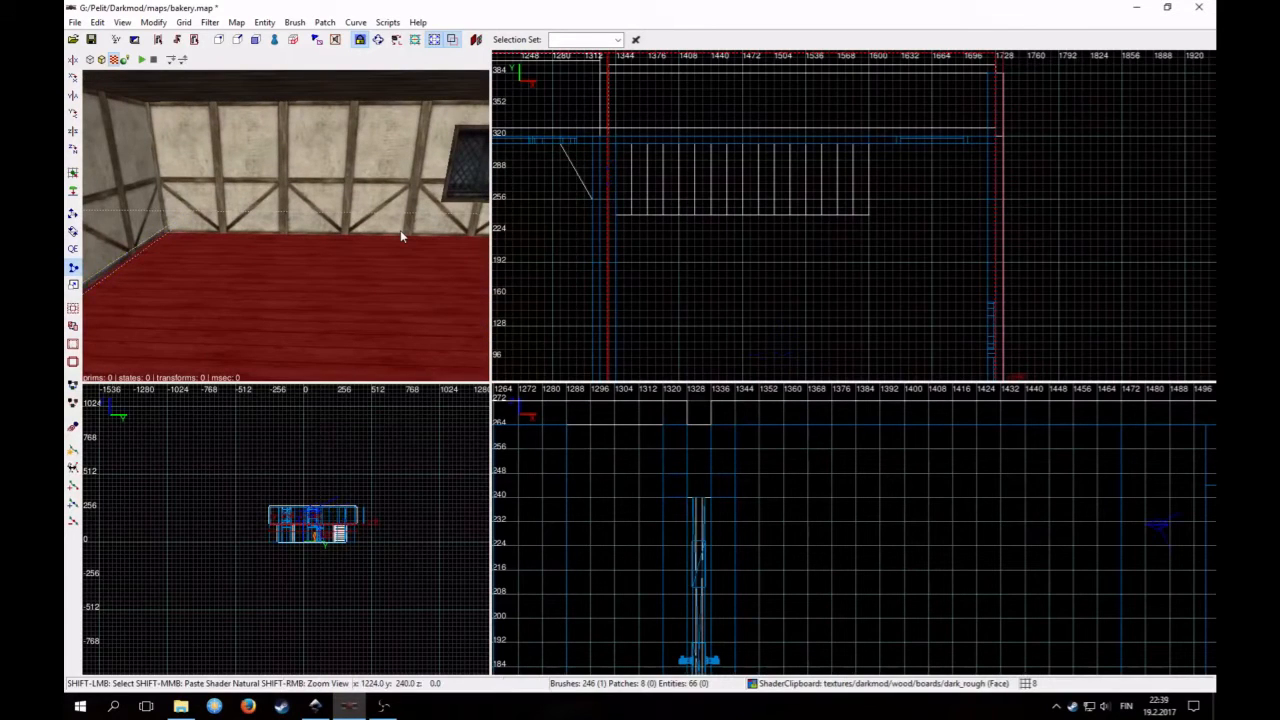
key("Escape")
Split the staircase room's floor along the open side of the stairs at y=240 and along the outer wall at y=312
left_click(392, 278, "shift")
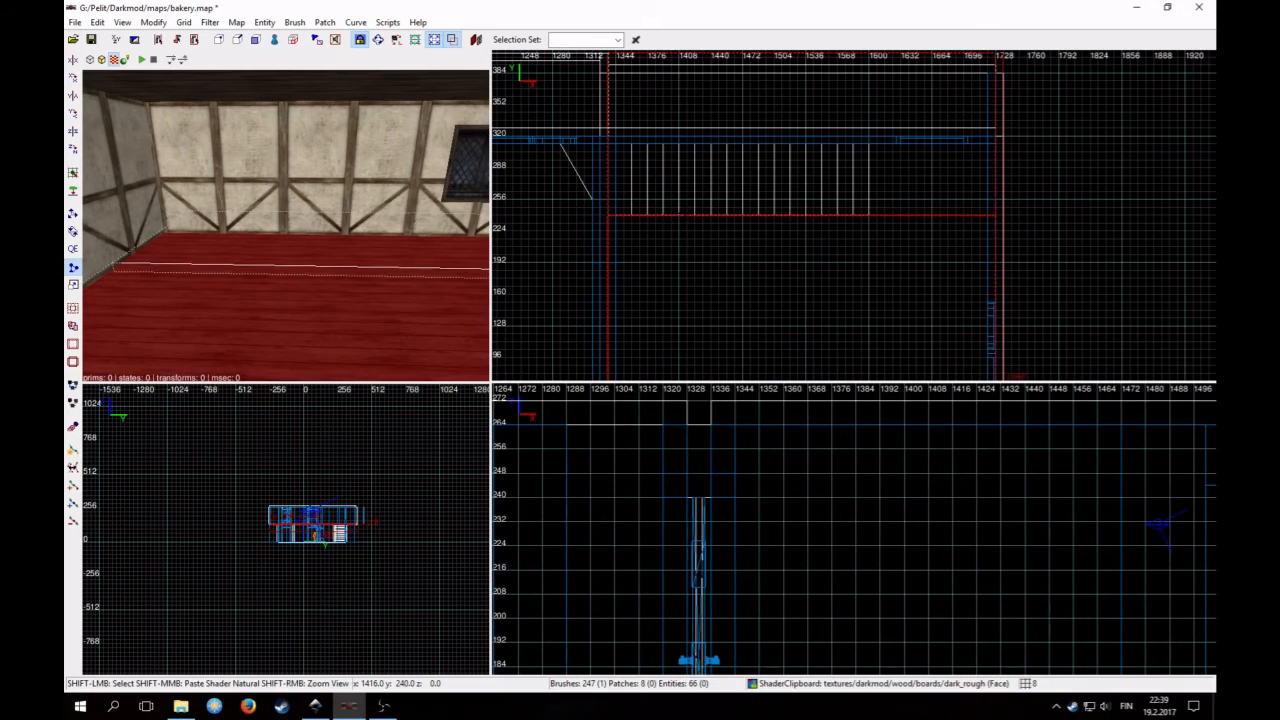
key("Escape")
left_click(415, 254, "shift")
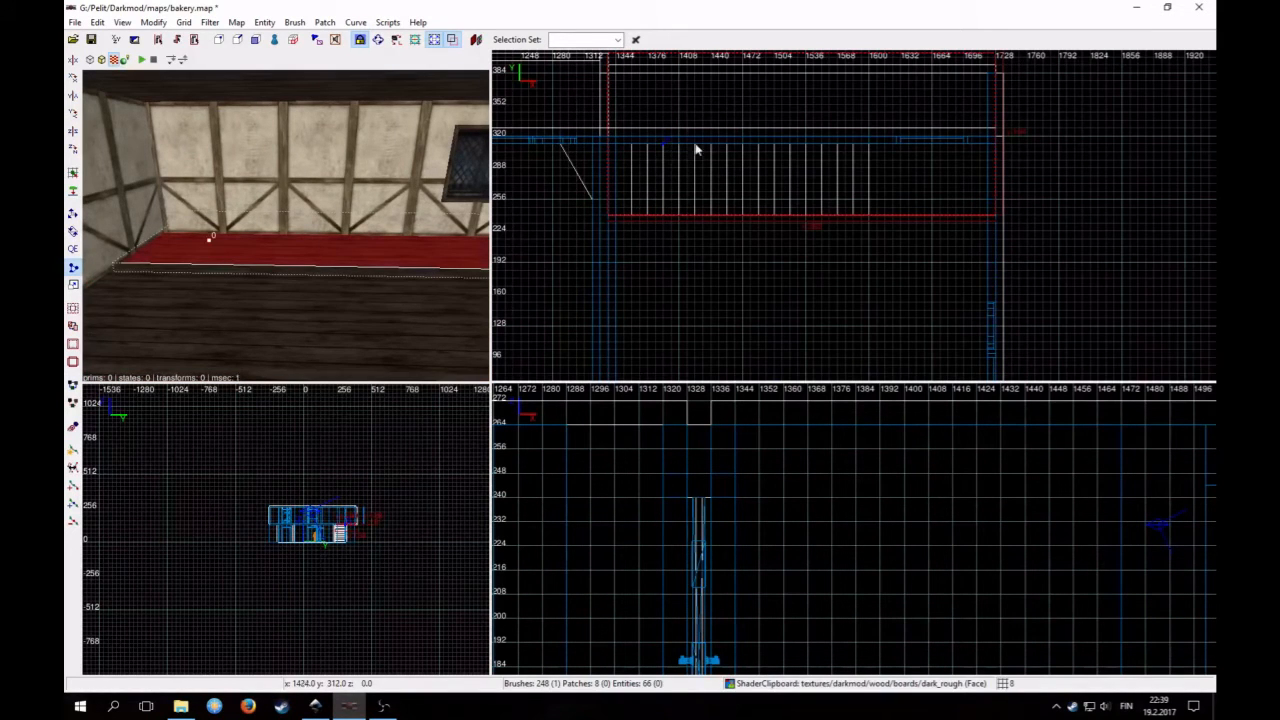
key("Escape")
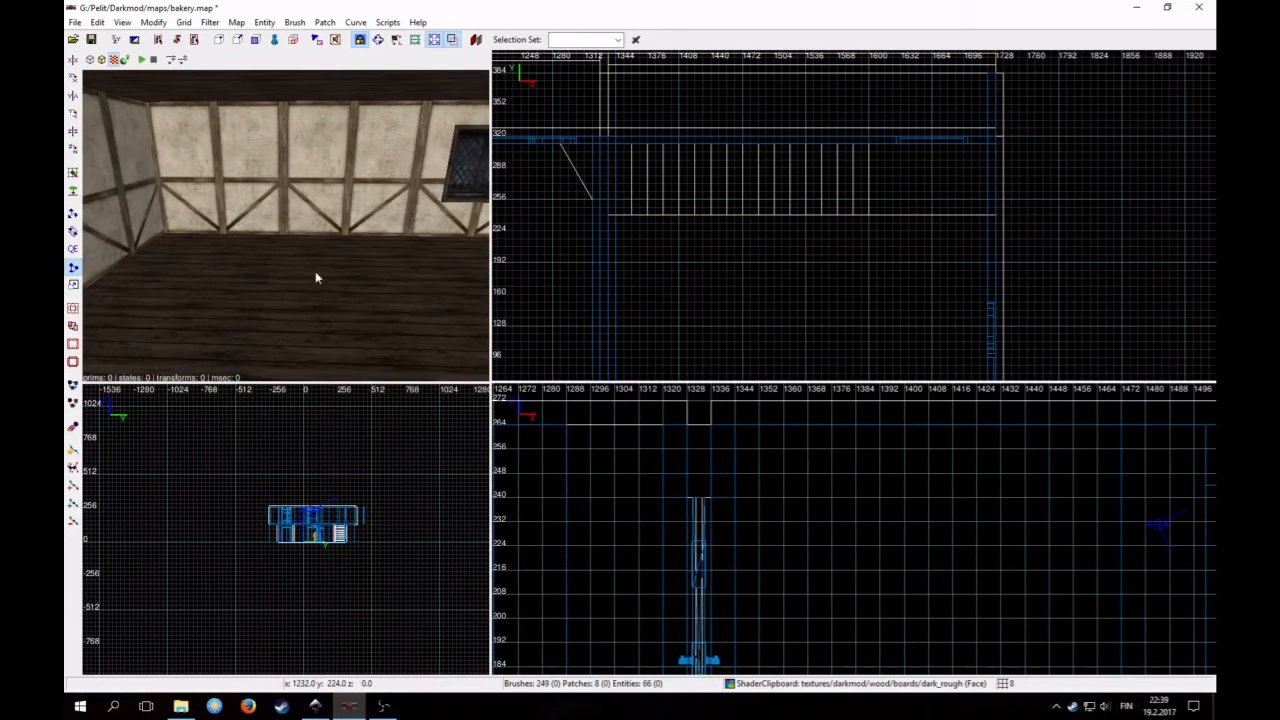
Cut away the floor strip above the staircase from the partition wall to the top step, keeping the piece beyond it as a landing
left_click(266, 257, "shift")
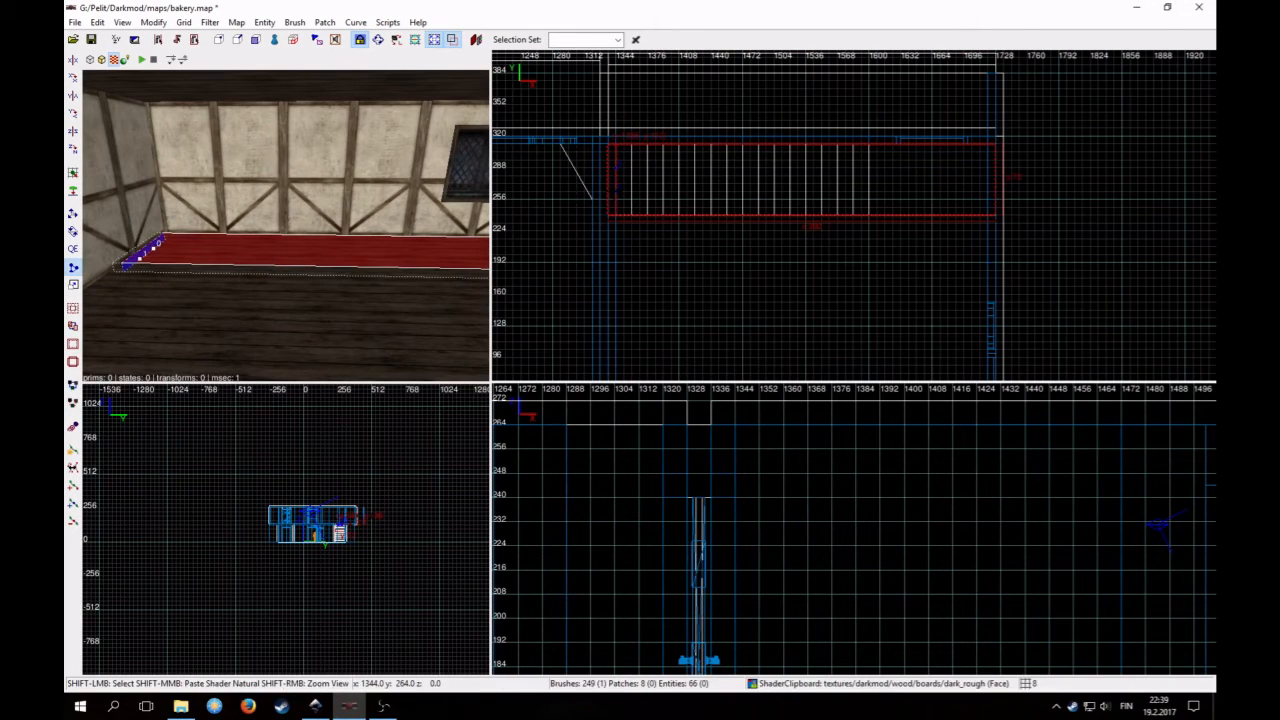
left_click(375, 252, "shift")
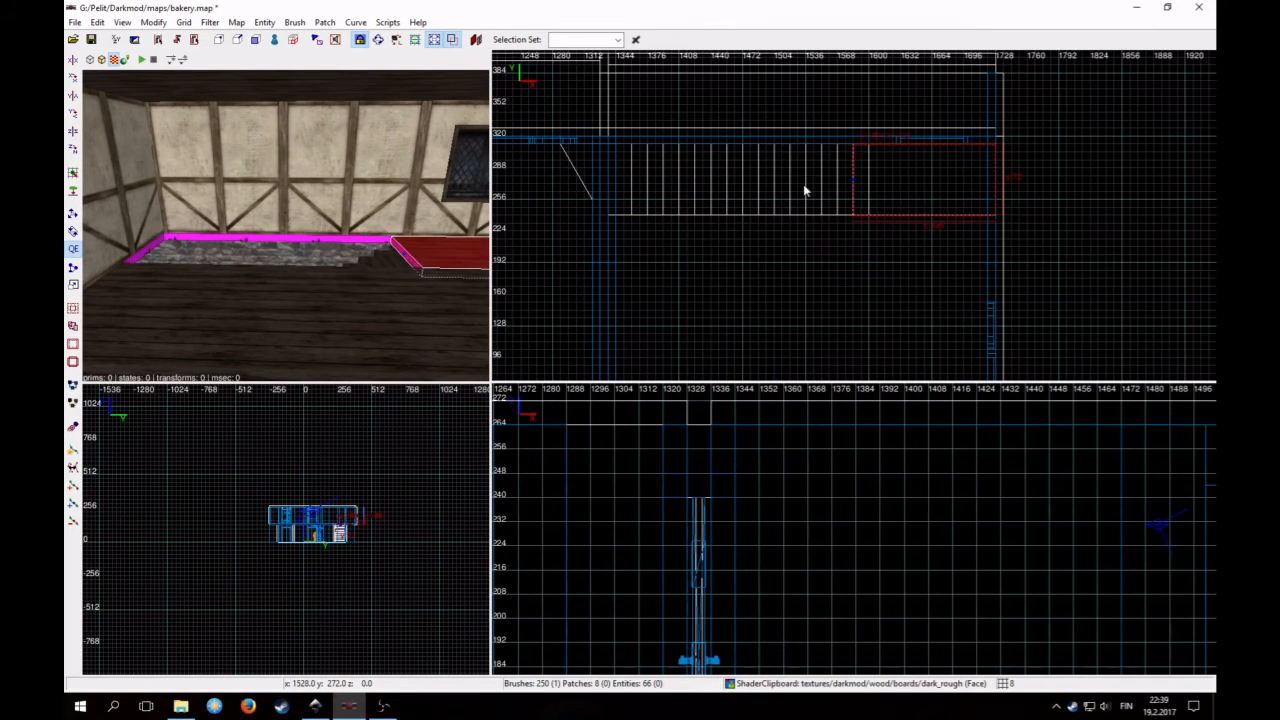
right_click(323, 300)
key("Up")
right_click(323, 300)
key("Escape")
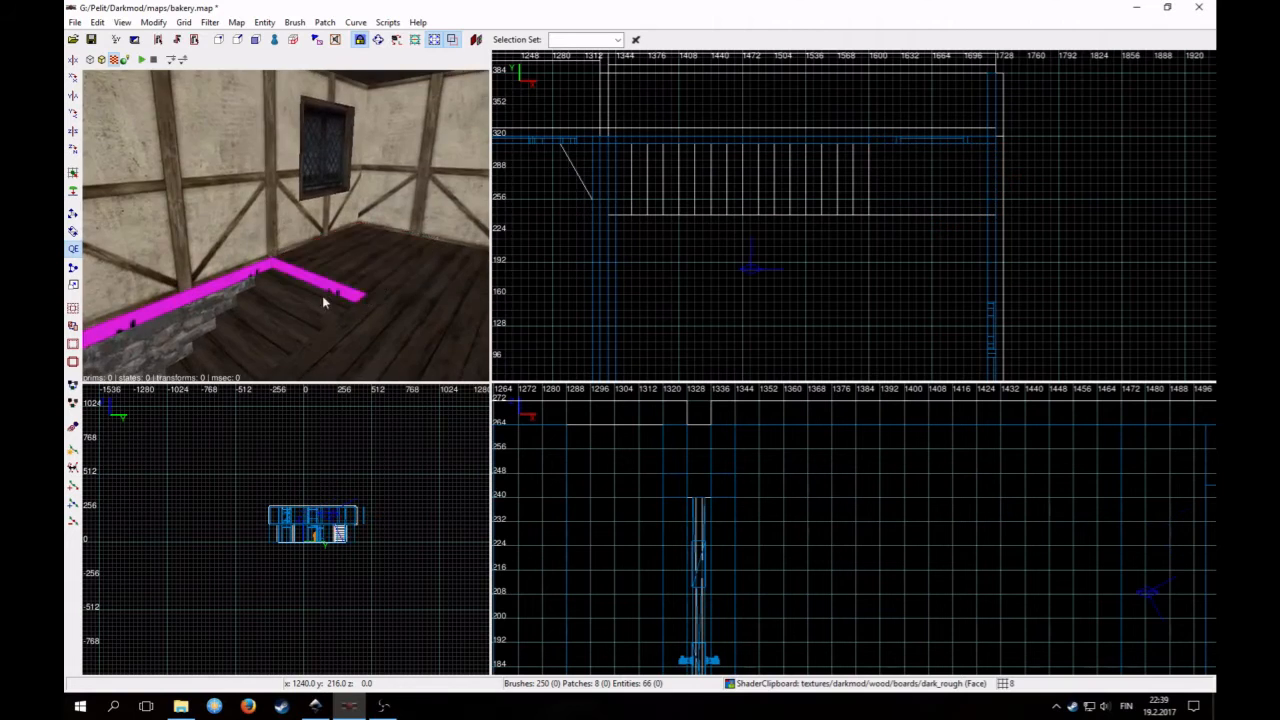
Select the inner side faces of the stair opening and paste the dark_rough wood board shader onto them
right_click(323, 300)
key("Up")
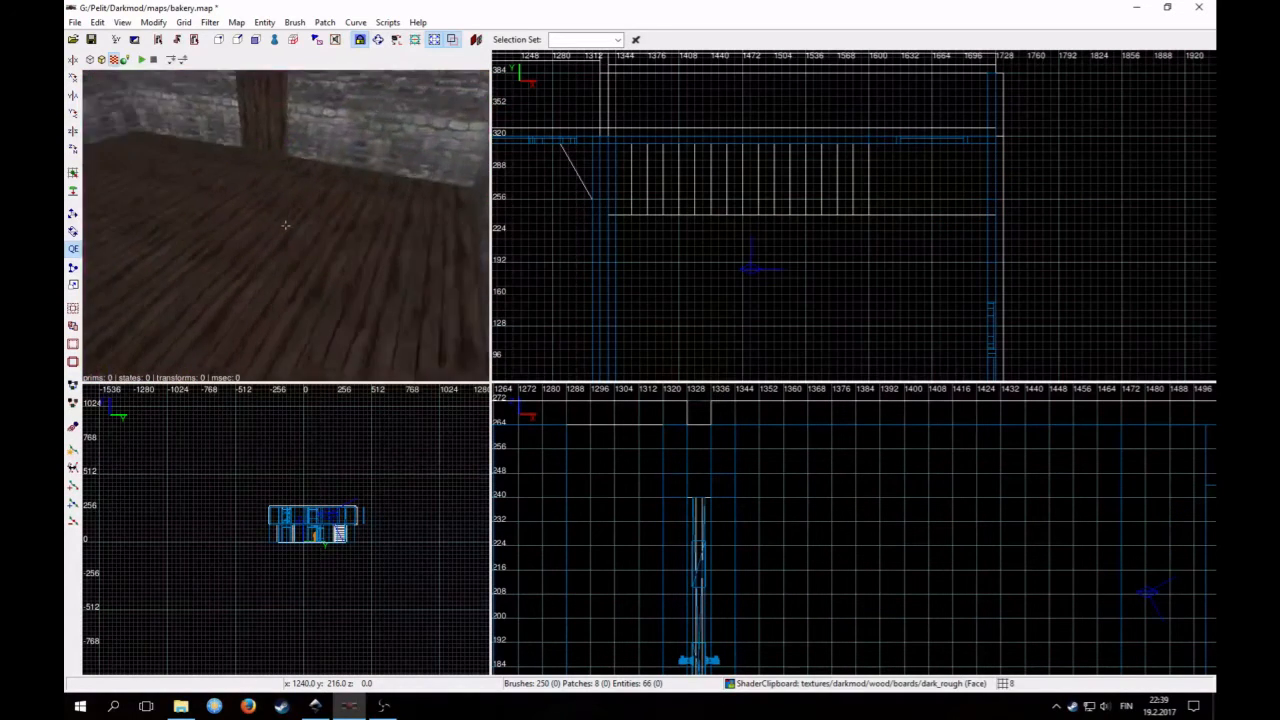
key("Up")
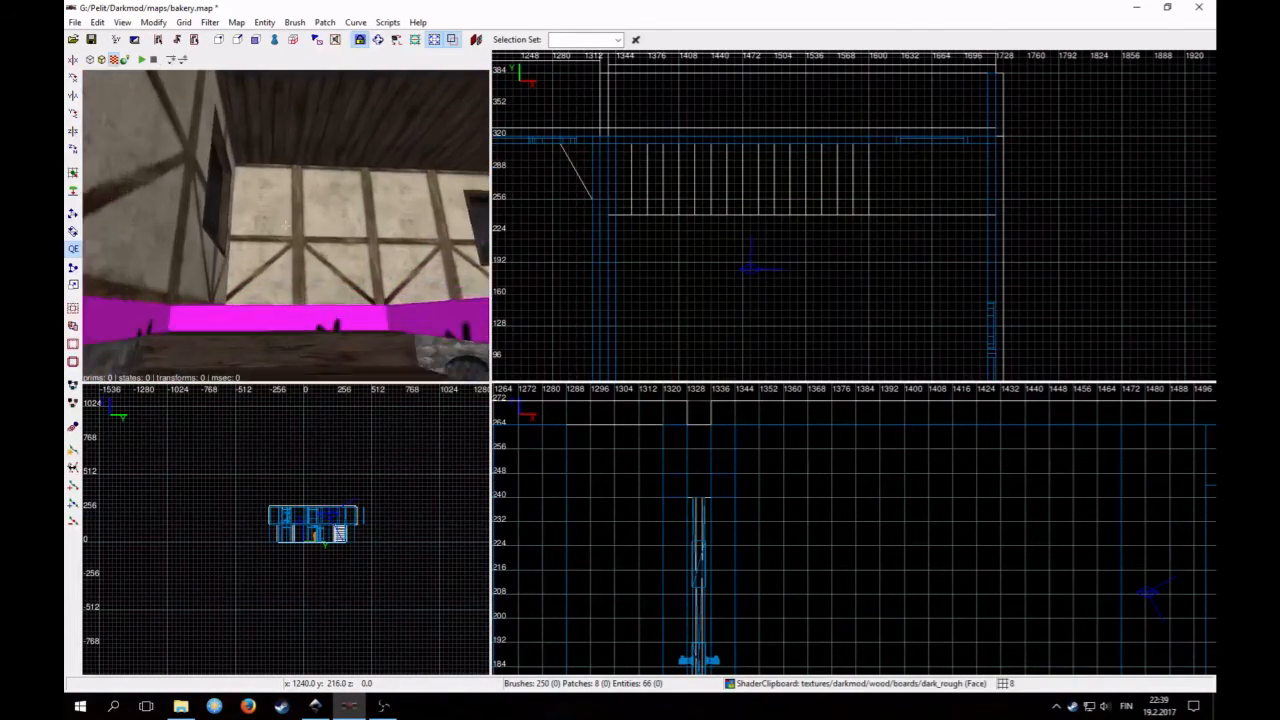
key("Down")
key("Up")
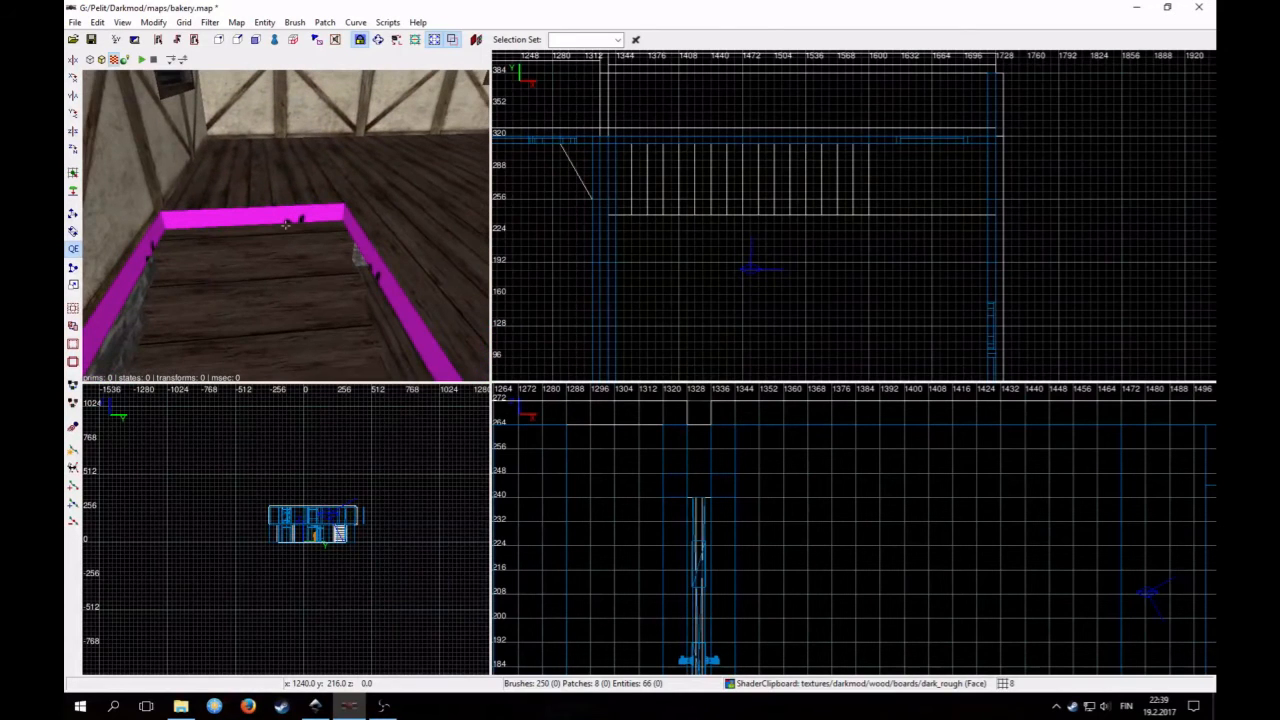
left_click(97, 22)
left_click(140, 245)
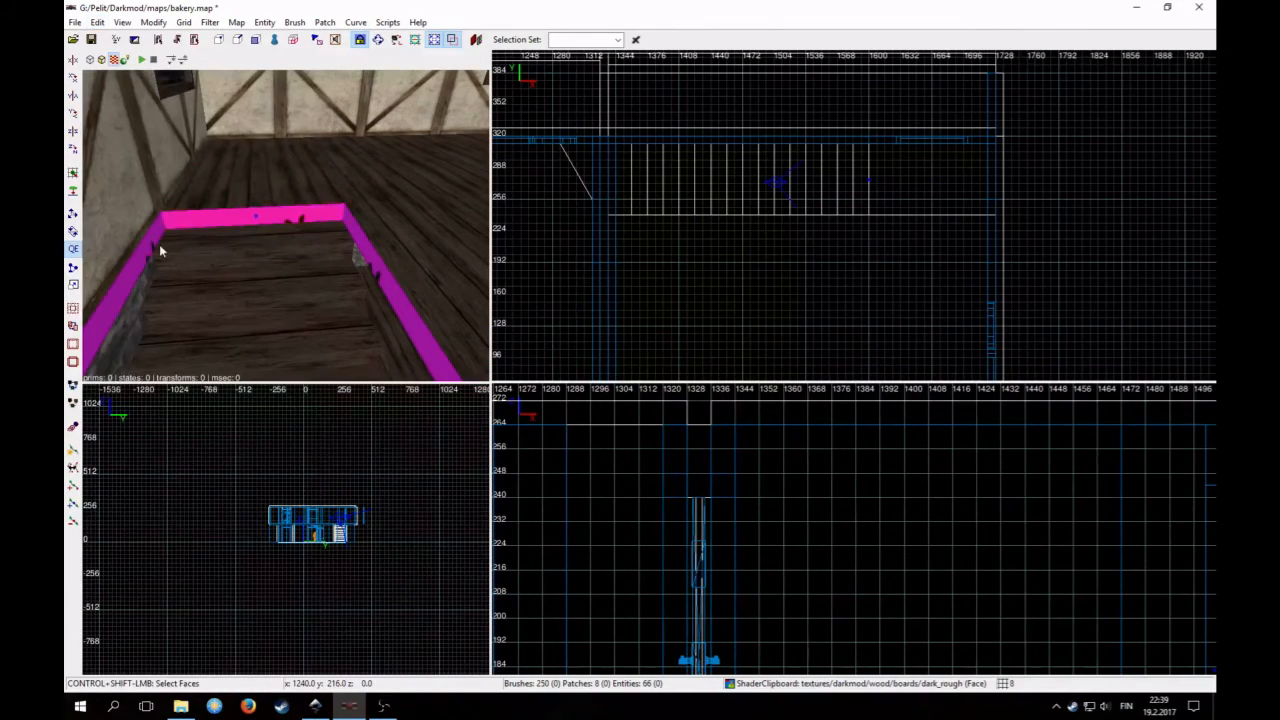
right_click(367, 262)
key("Up")
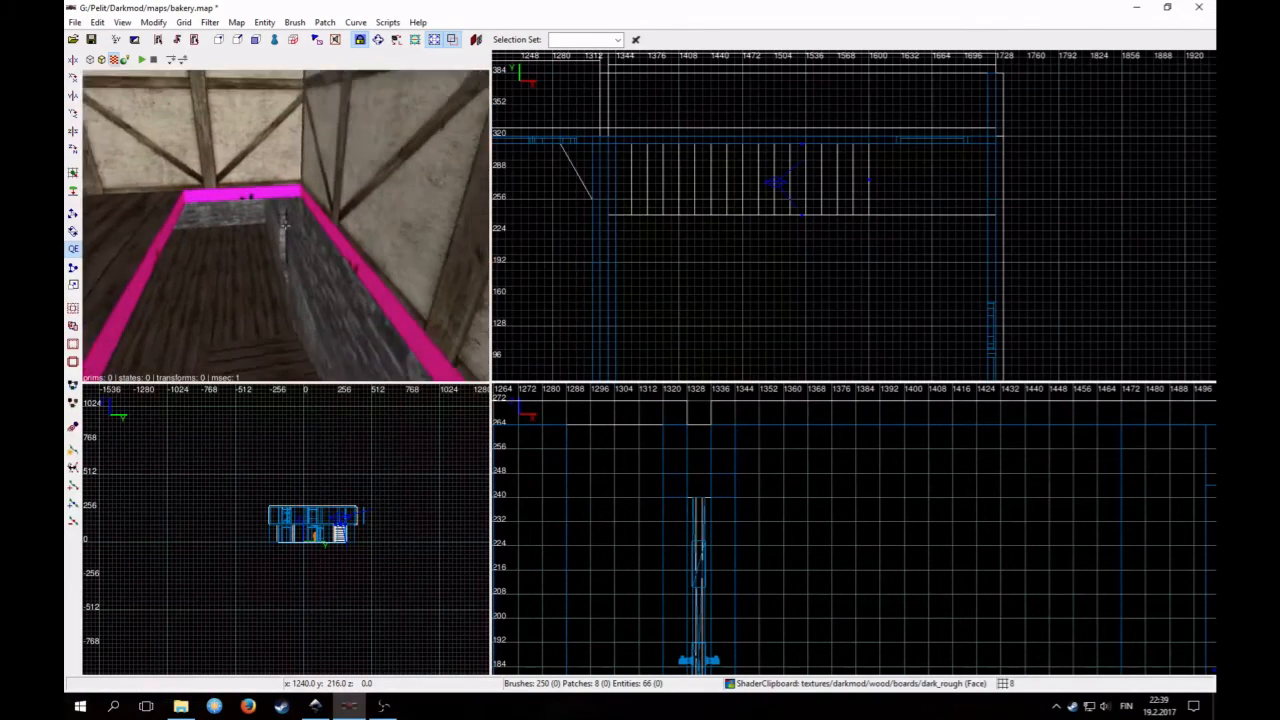
right_click(282, 238)
left_click(98, 24)
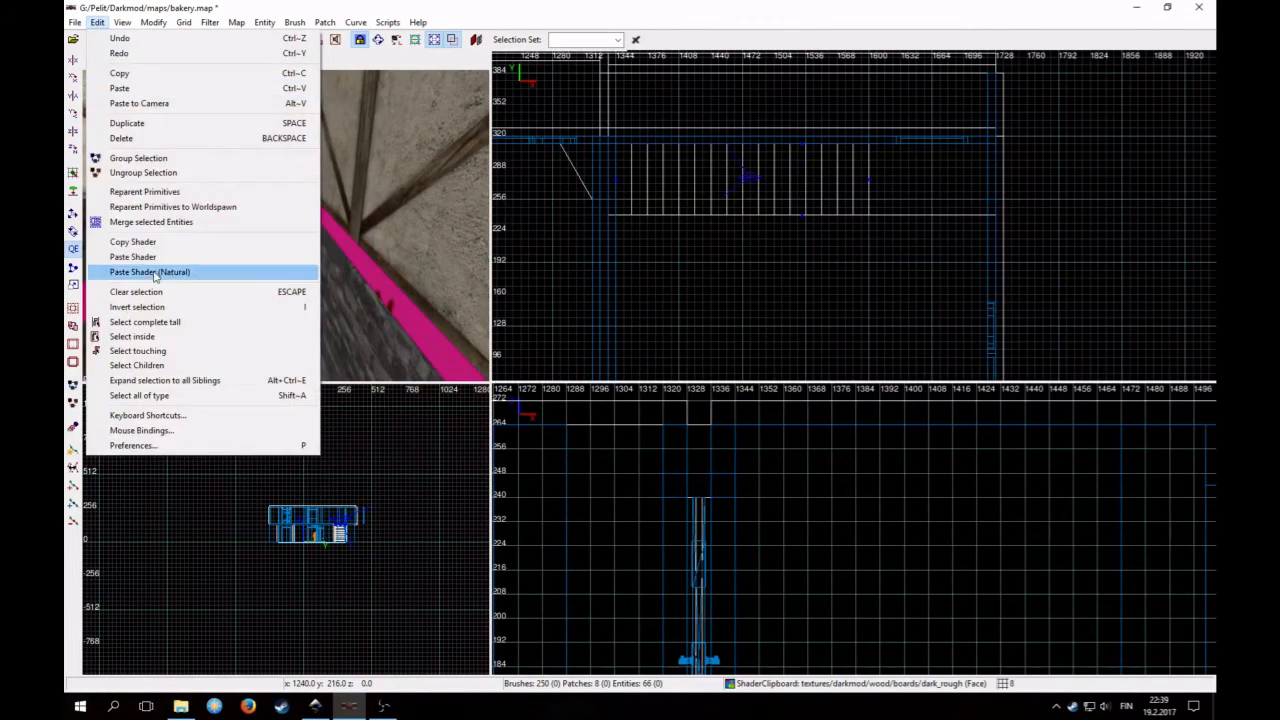
left_click(155, 257)
Check the opening faces' texture properties in the Surface Inspector, close it and deselect the faces
right_click(225, 290)
key("s")
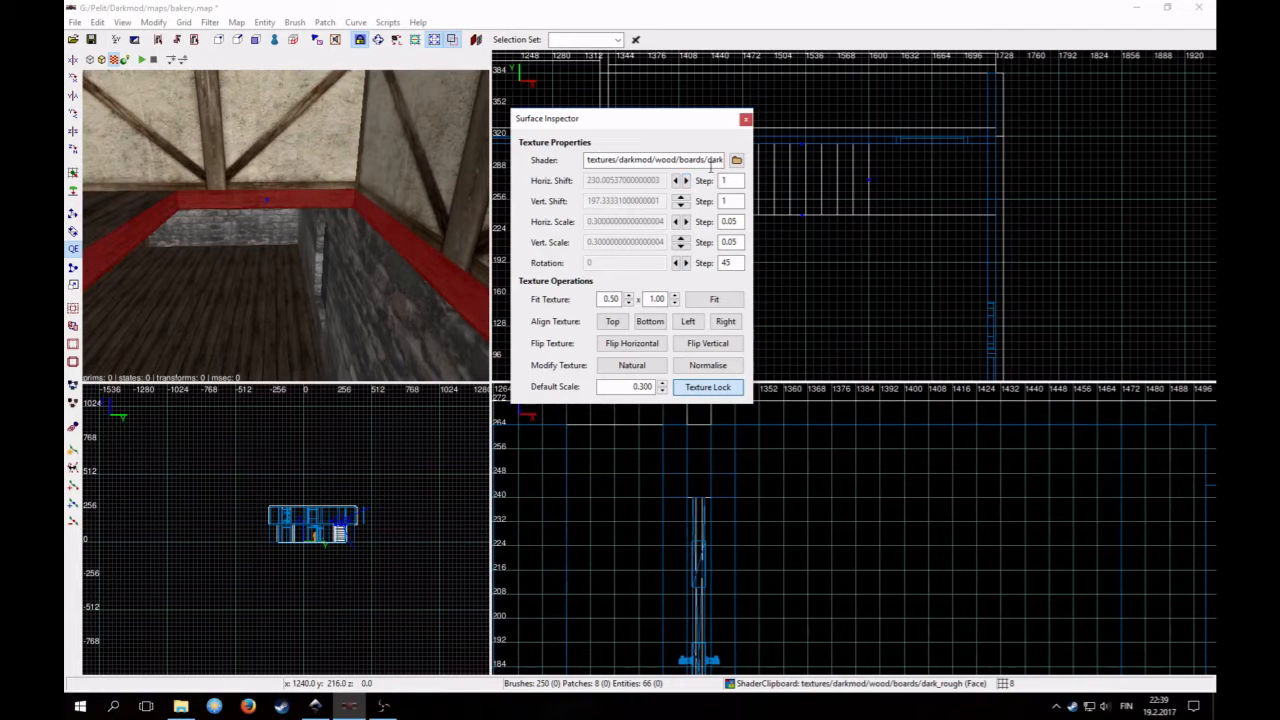
left_click(746, 119)
key("Escape")
Inspect the staircase and the textured floor opening from both the lower and the upper floor
right_click(410, 190)
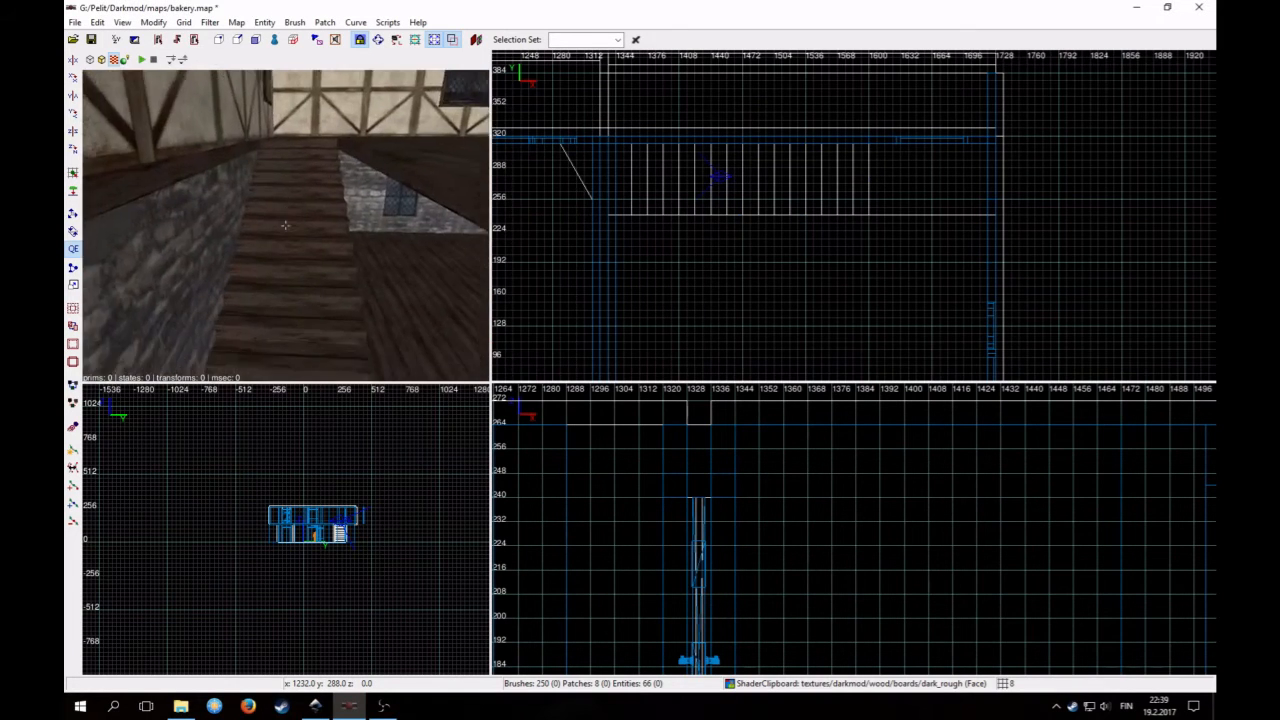
key("Up")
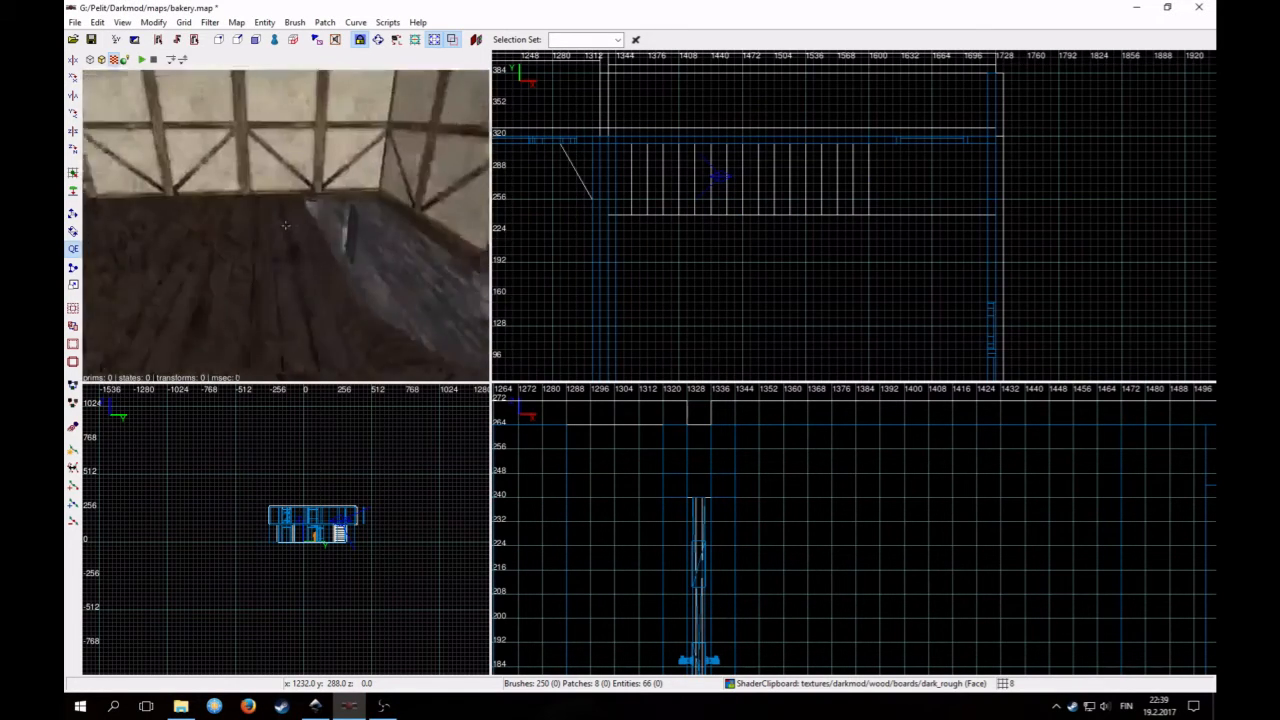
key("Up")
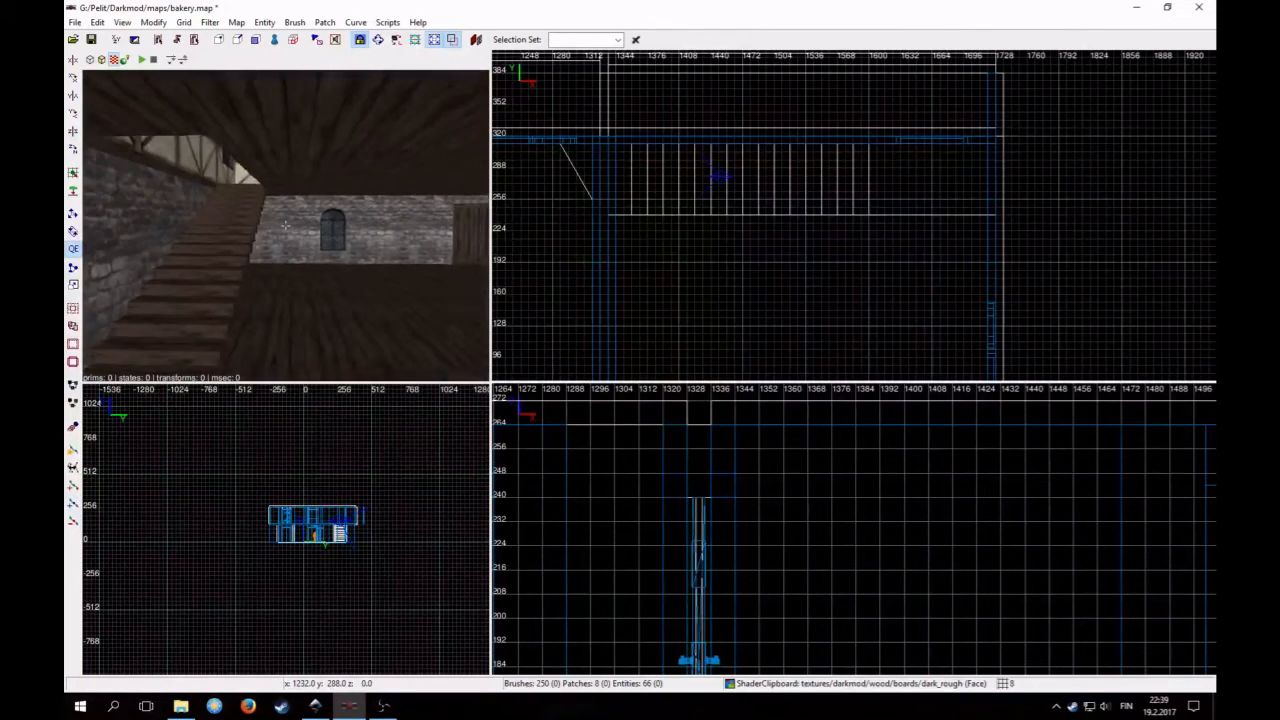
key("Up")
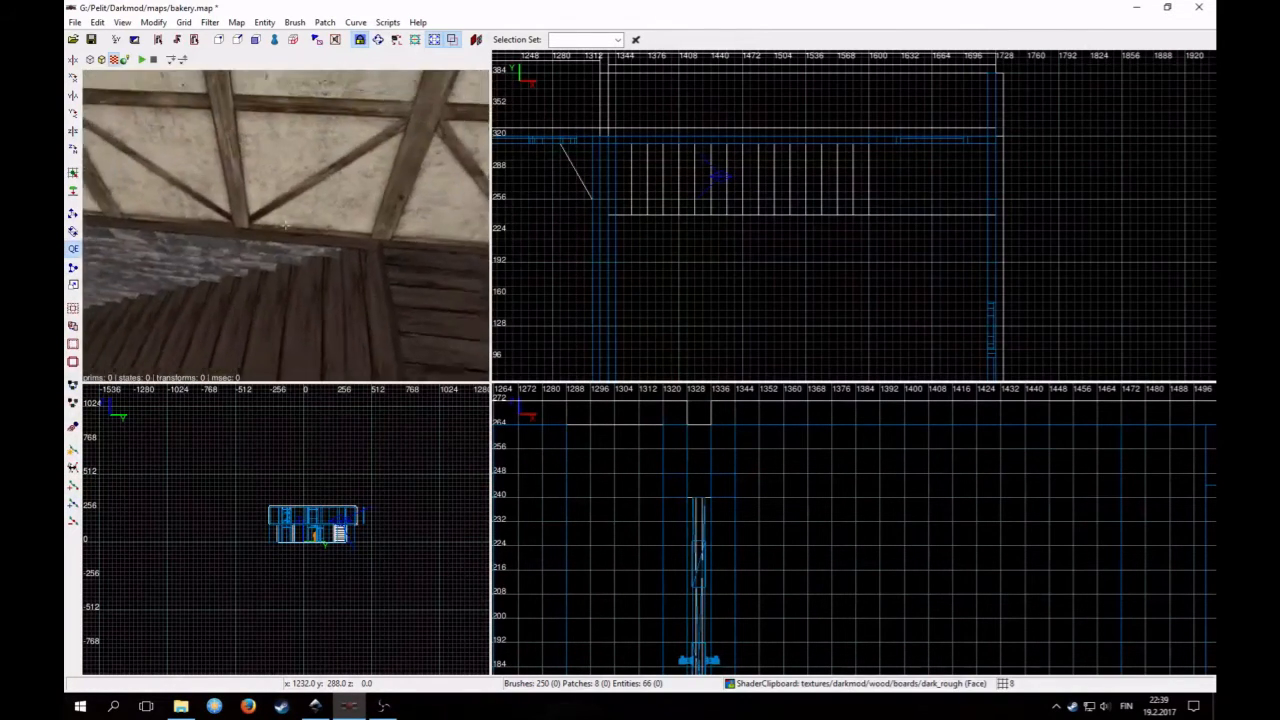
key("Up")
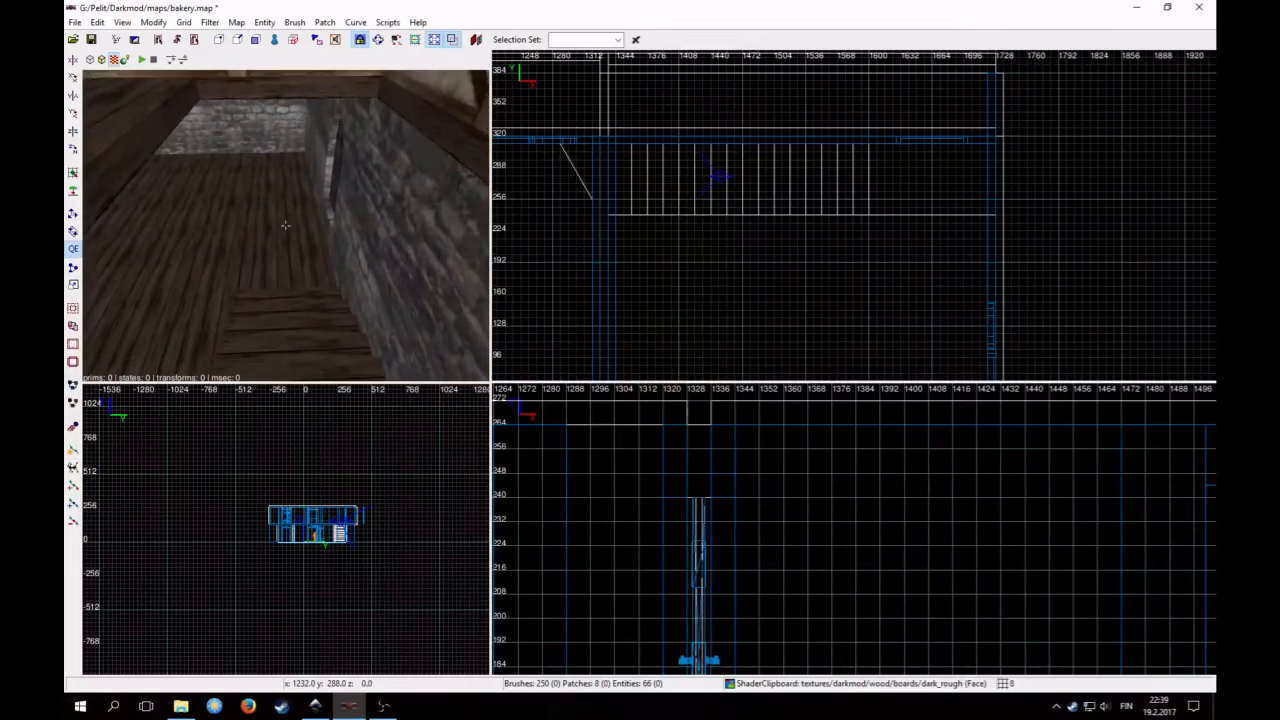
key("Up")
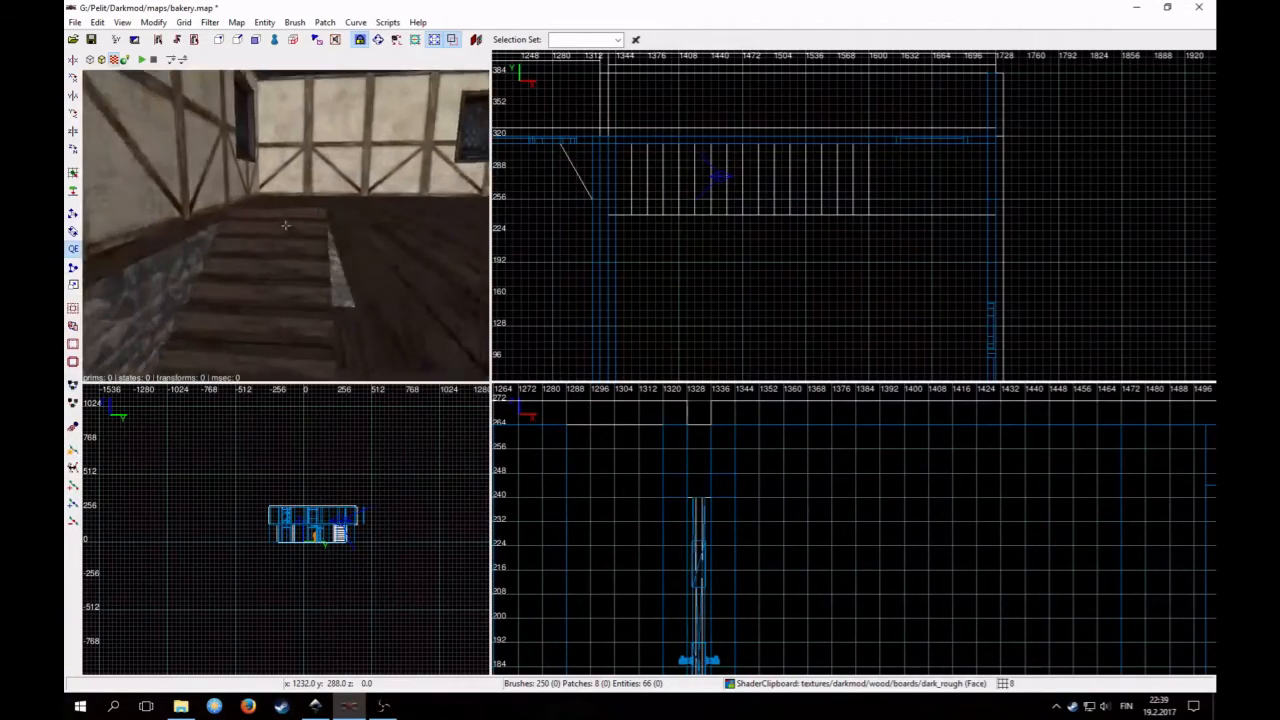
key("Up")
right_click(285, 225)
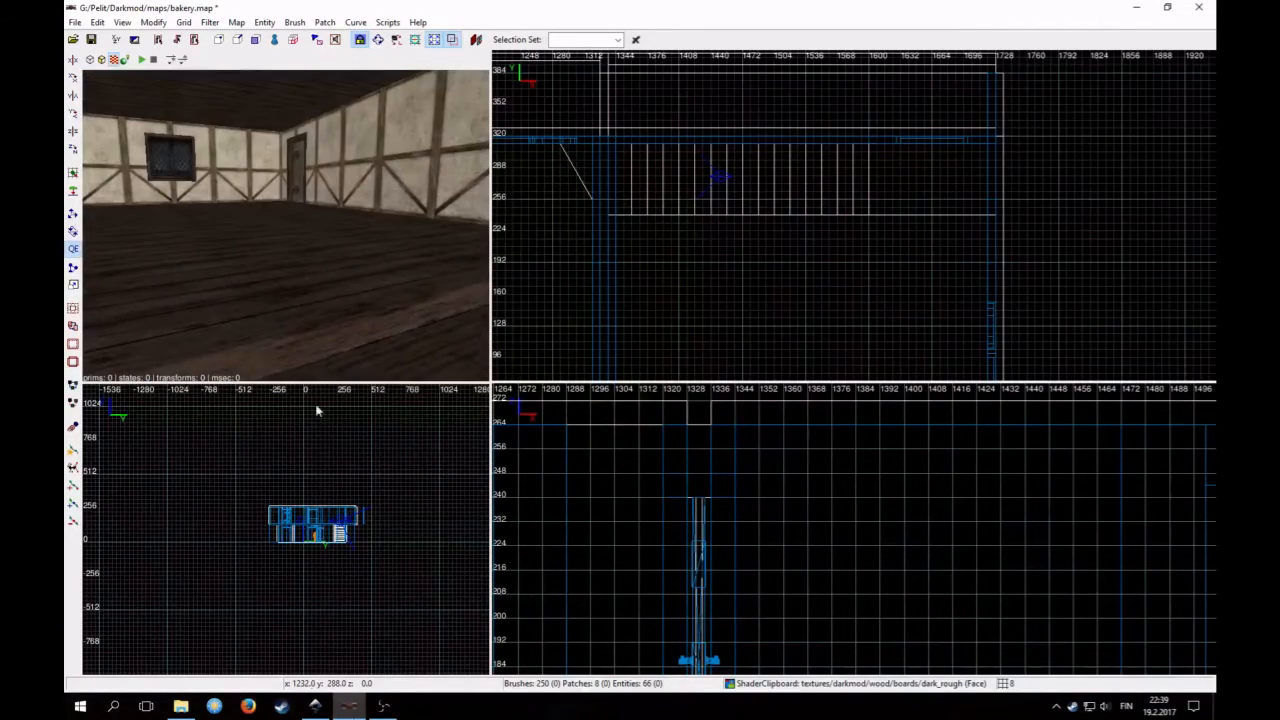
Switch to Inkscape to consult the bakery.png floor plan, then return to the map and view the floor beside the stairs
left_click(317, 709)
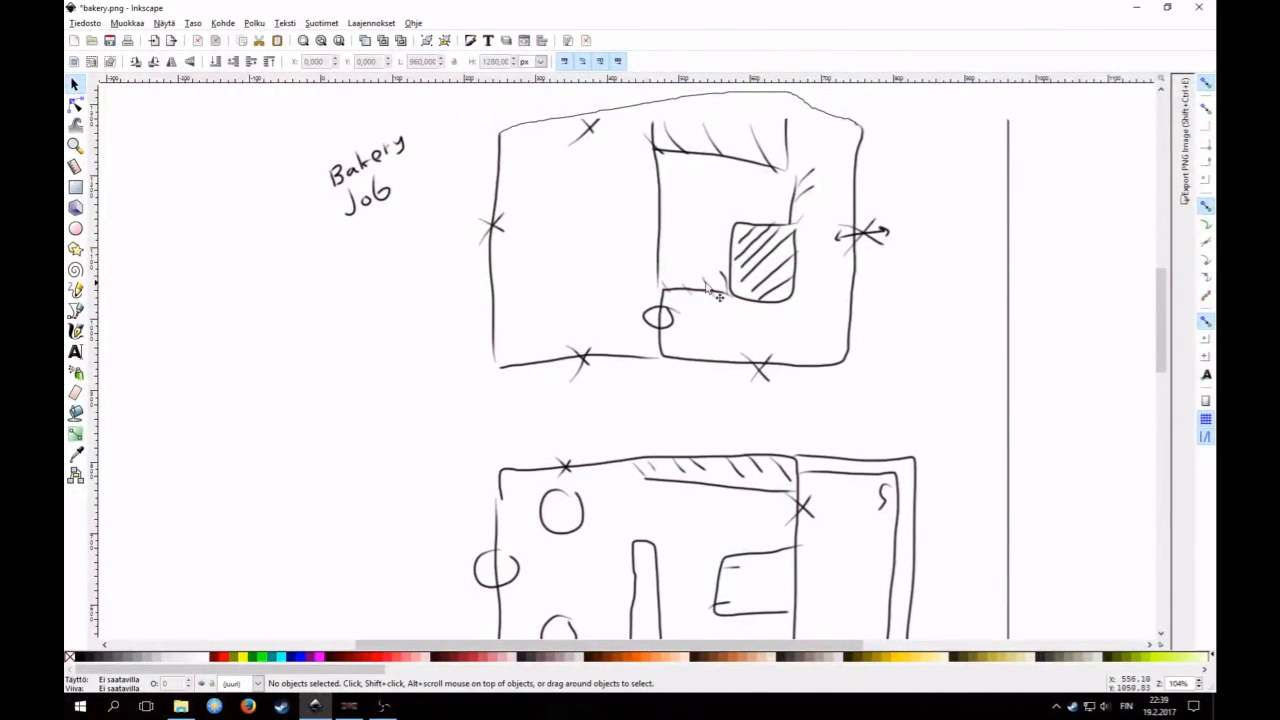
left_click(1135, 11)
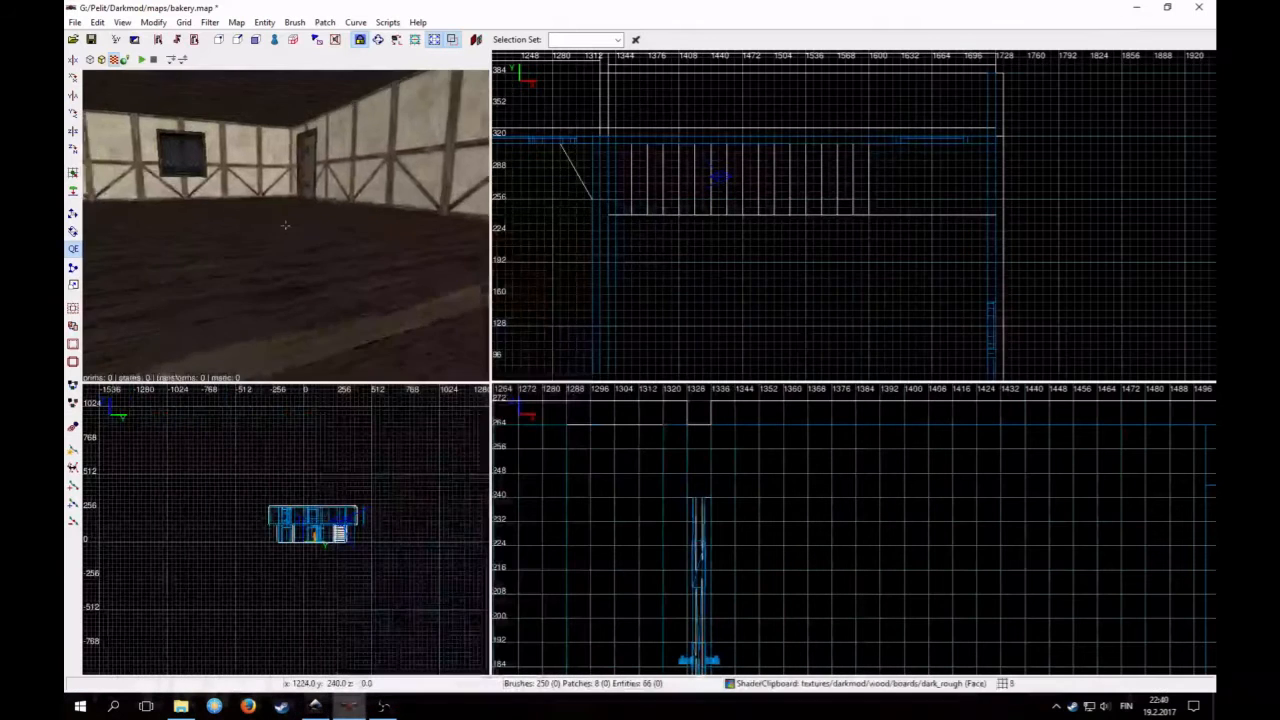
right_click(285, 225)
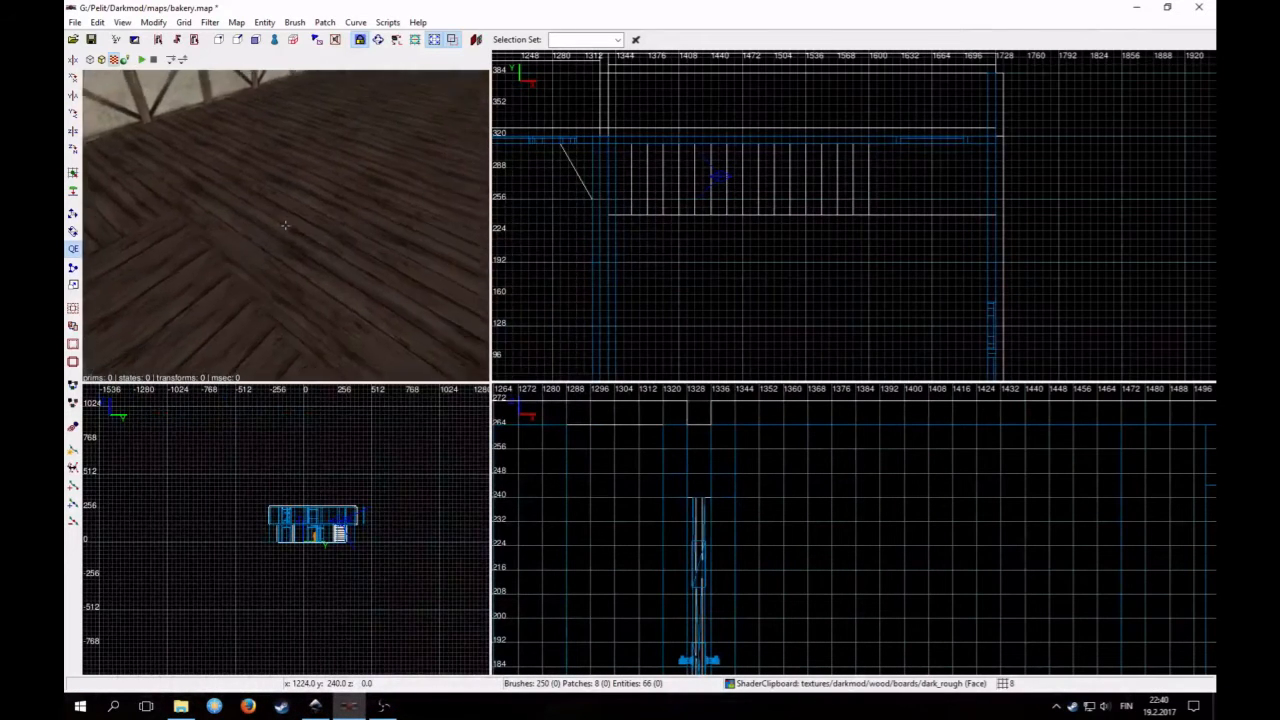
right_click(285, 225)
Split the main floor brush of the staircase room at x=1600, in line with the top of the stairs, and deselect it
left_click(266, 271, "shift")
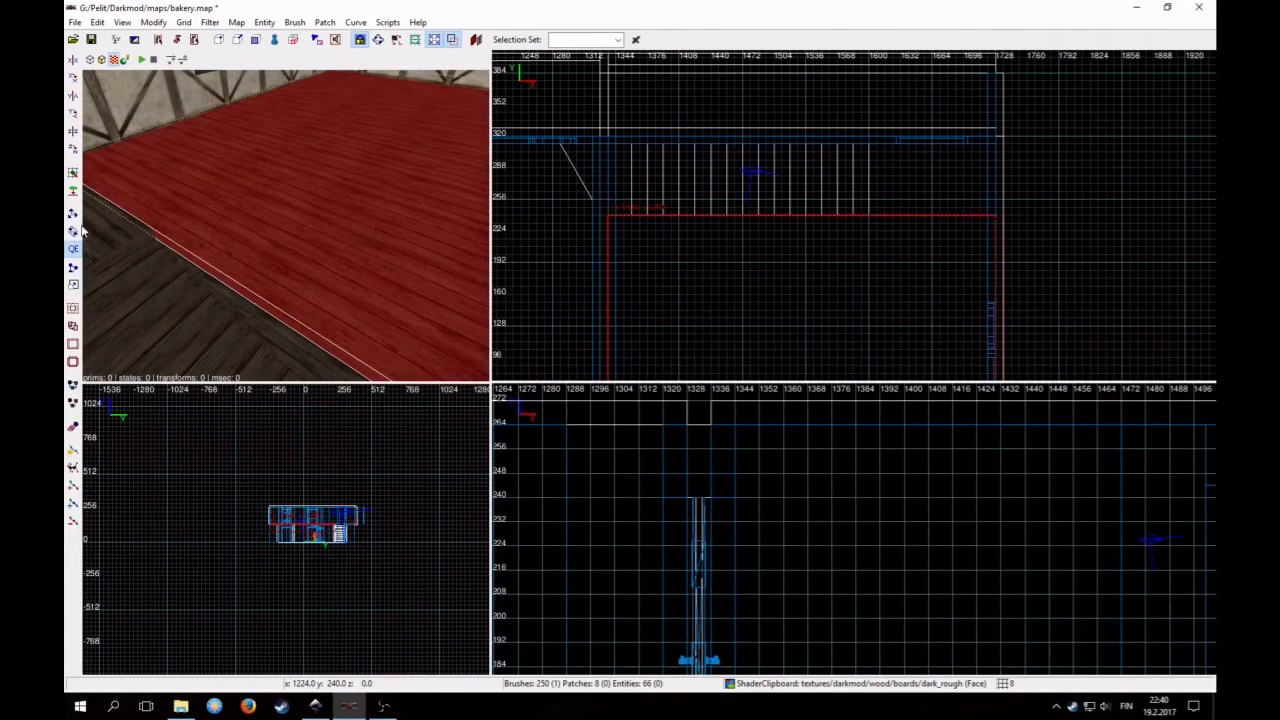
right_click_drag(807, 244, 722, 217)
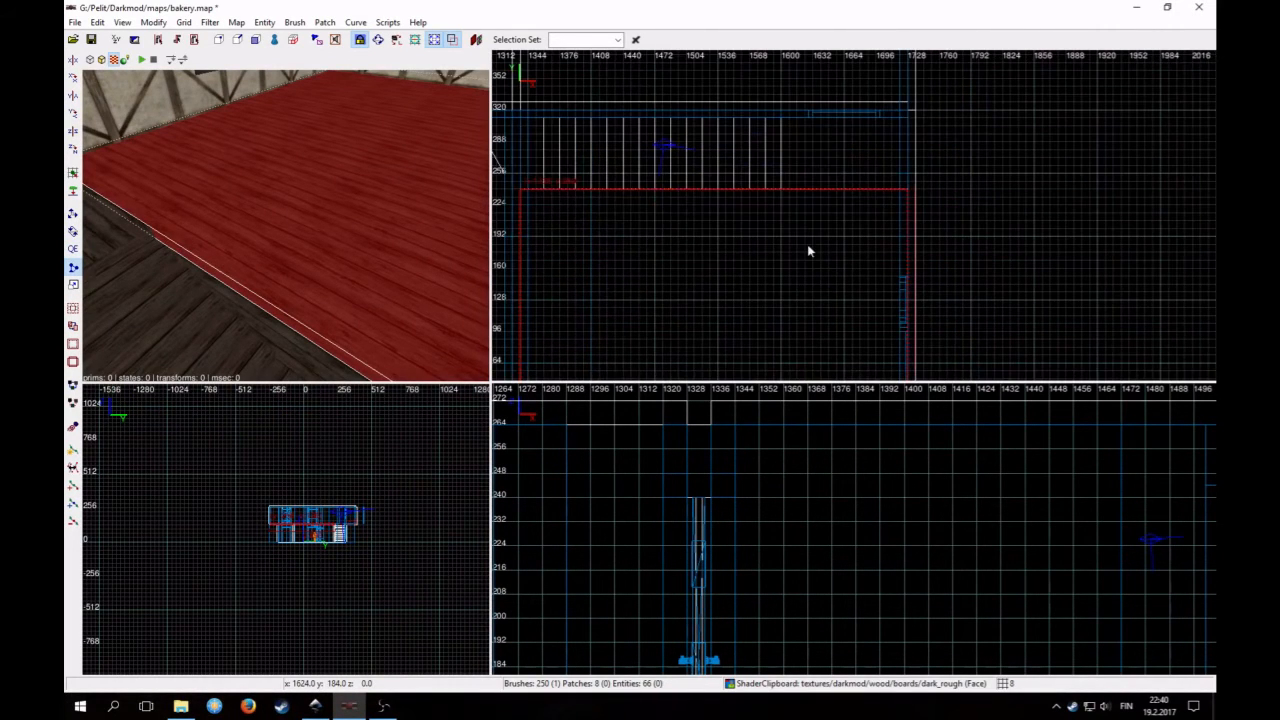
scroll(802, 257, "down", 2)
scroll(805, 208, "up", 1)
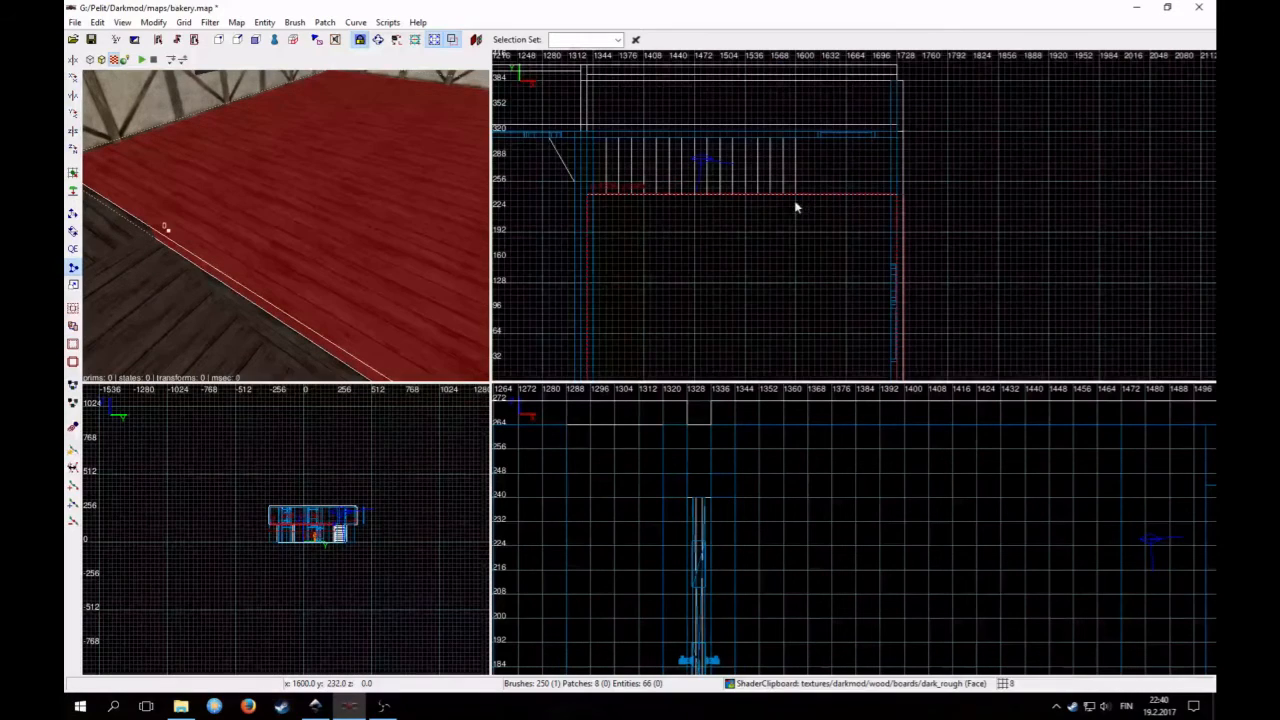
right_click_drag(805, 300, 799, 257)
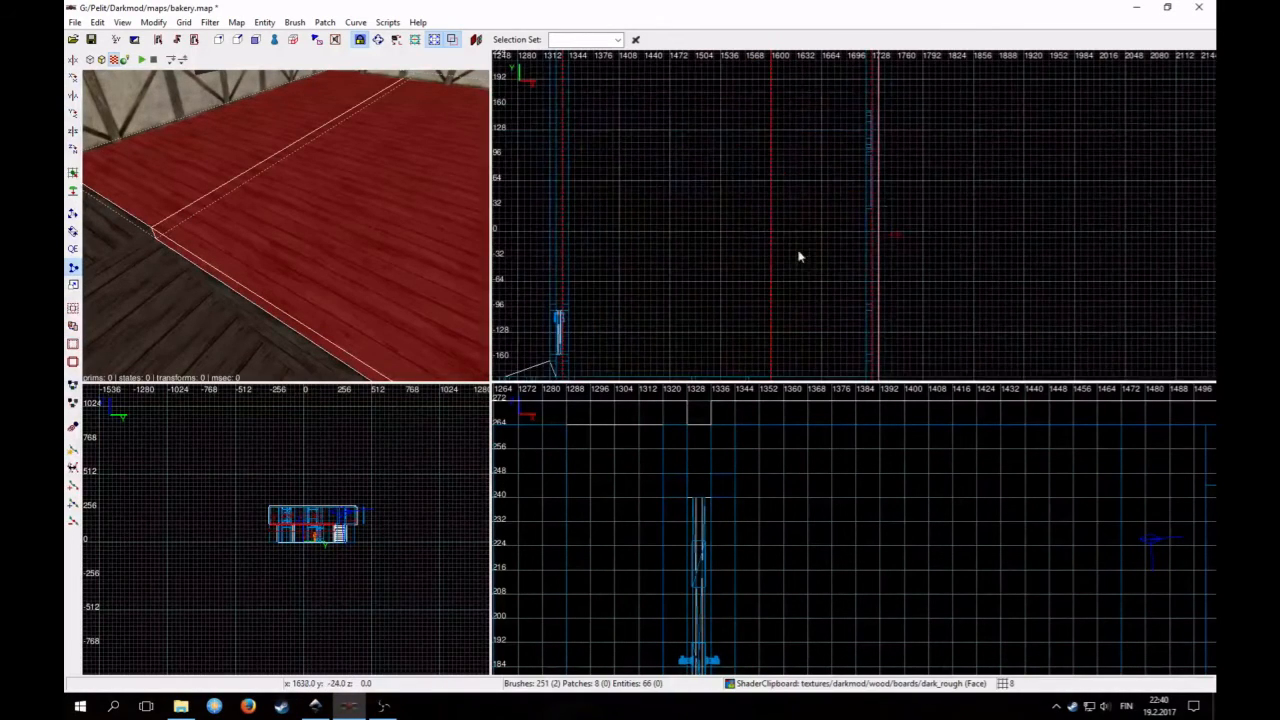
right_click_drag(760, 304, 810, 263)
scroll(760, 304, "up", 1)
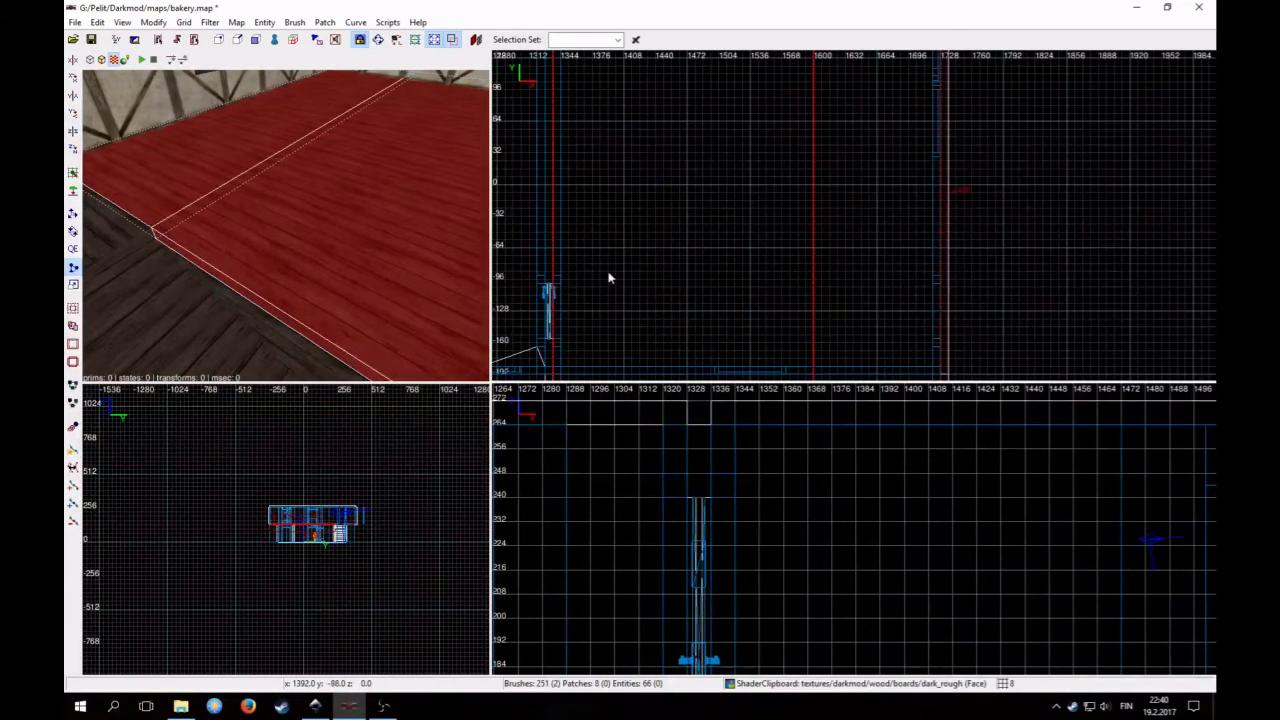
right_click_drag(600, 285, 634, 300)
key("Escape")
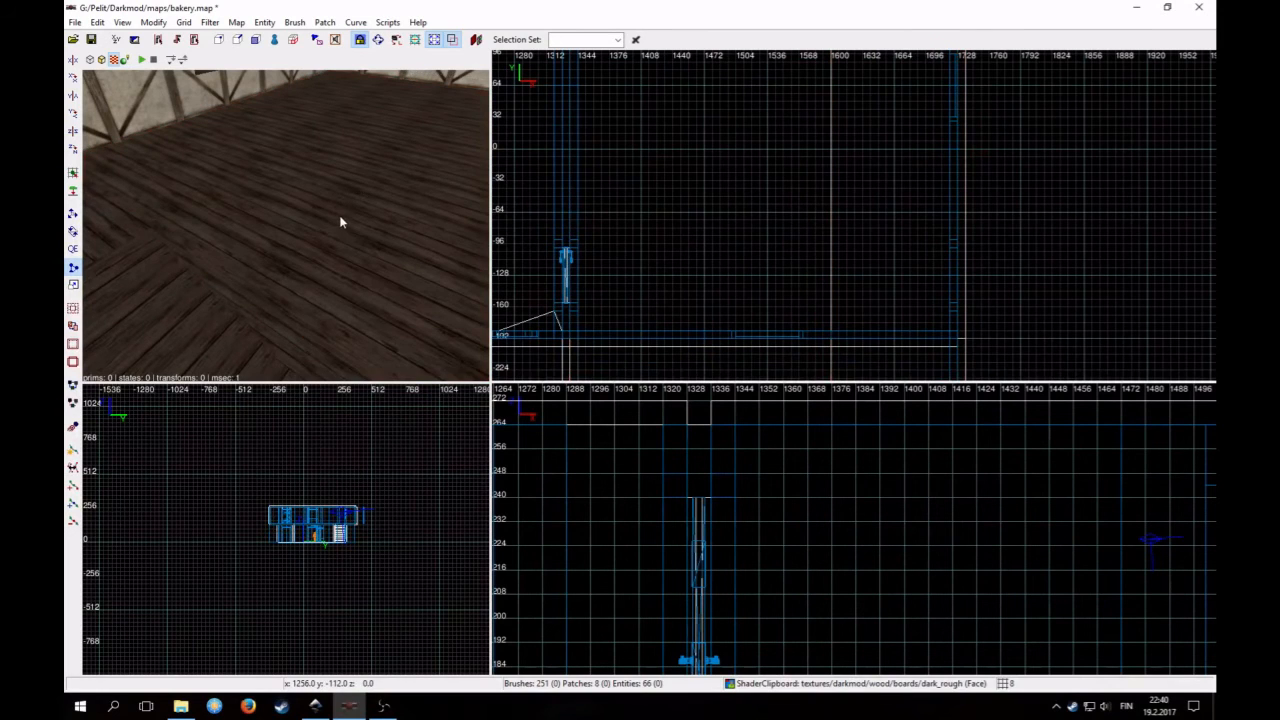
Split the floor brush below the stair opening horizontally at y=-64, keep both parts and deselect them
left_click(340, 216, "shift")
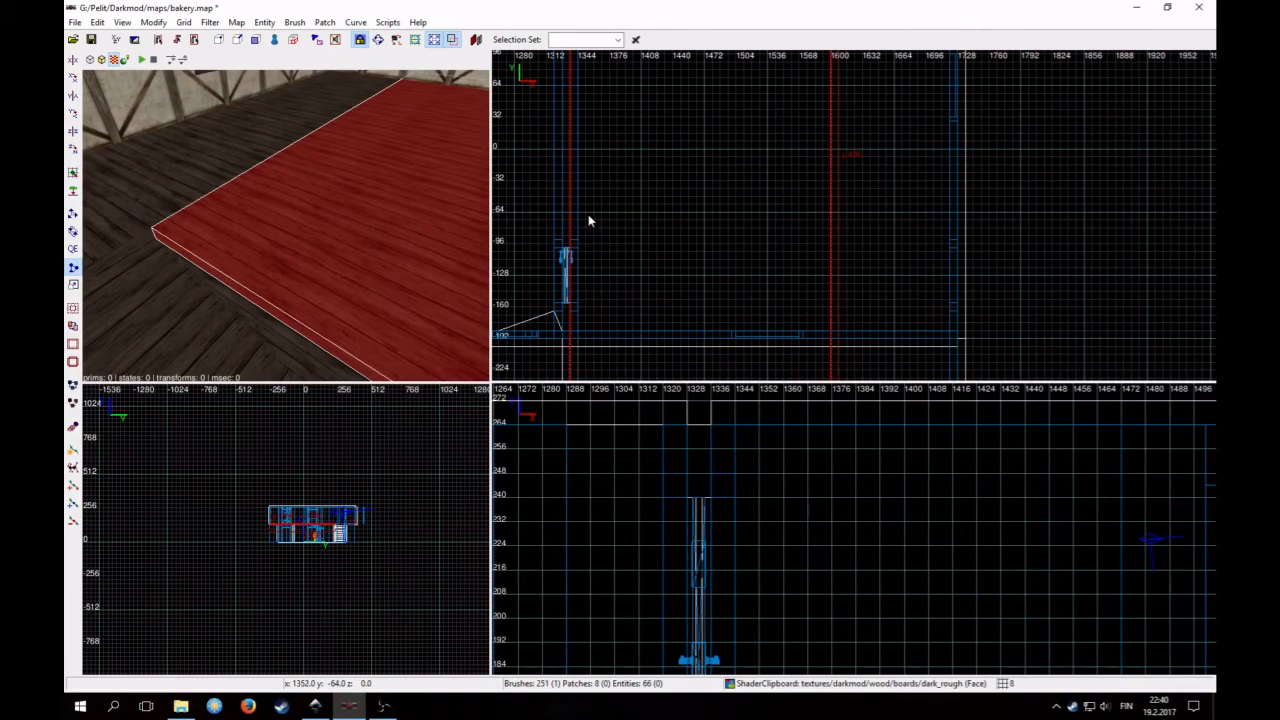
scroll(598, 246, "up", 2)
right_click_drag(602, 300, 616, 350)
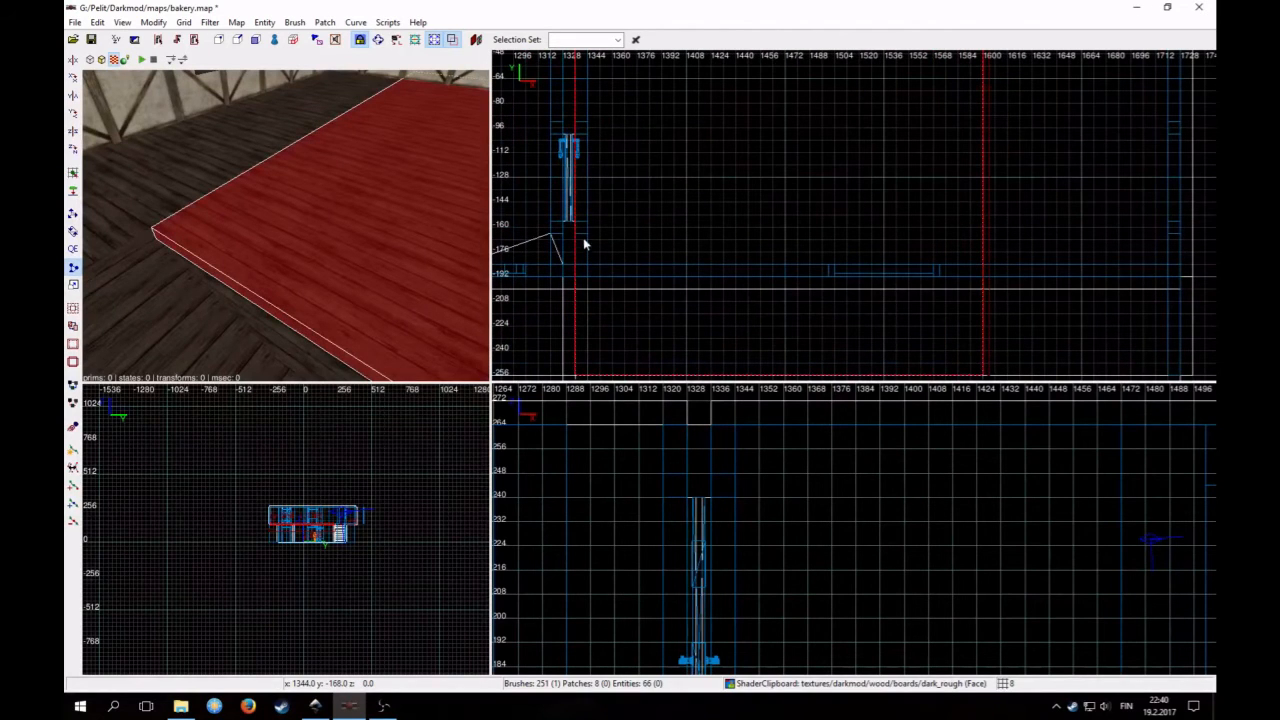
right_click_drag(591, 234, 596, 211)
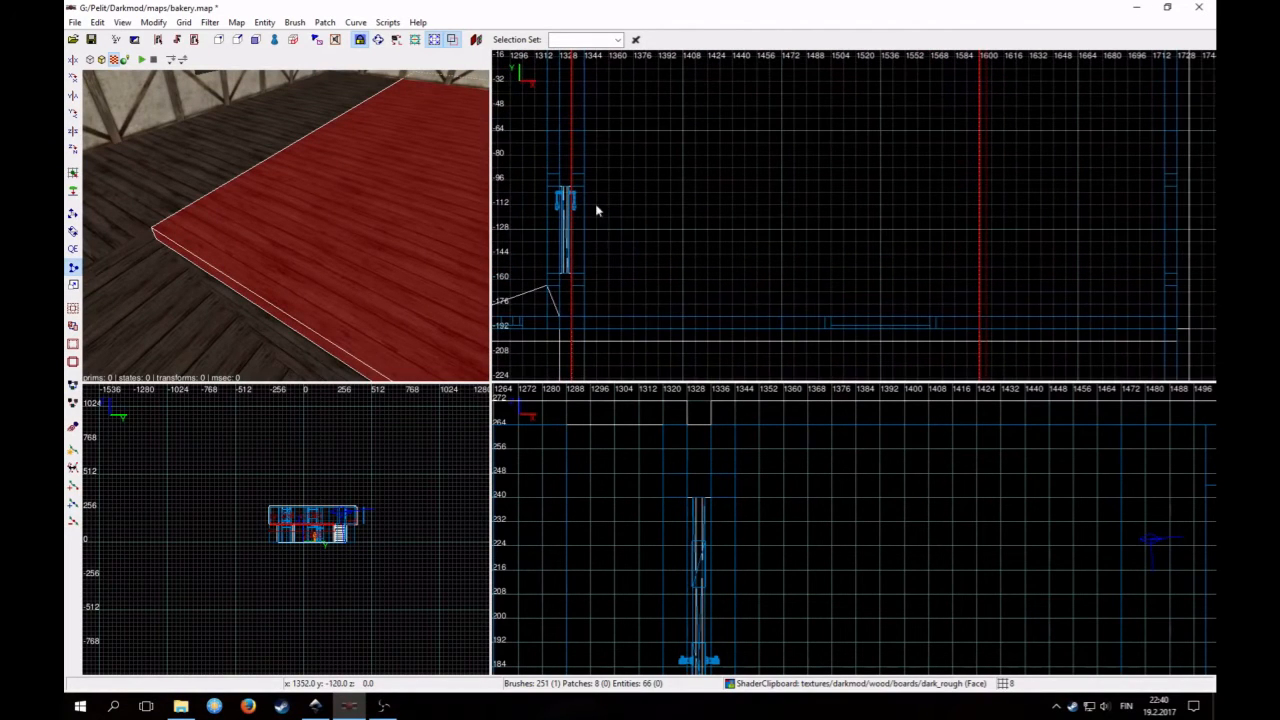
left_click(587, 131)
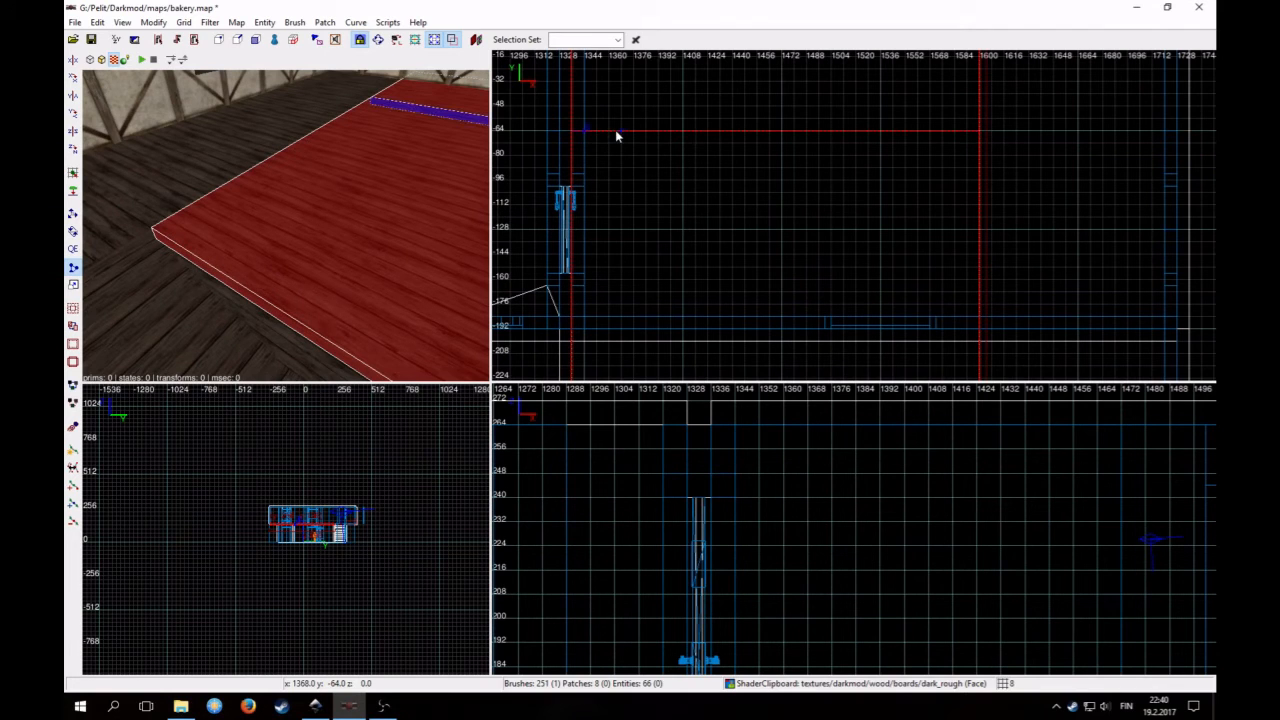
key("shift+Return")
right_click(298, 244)
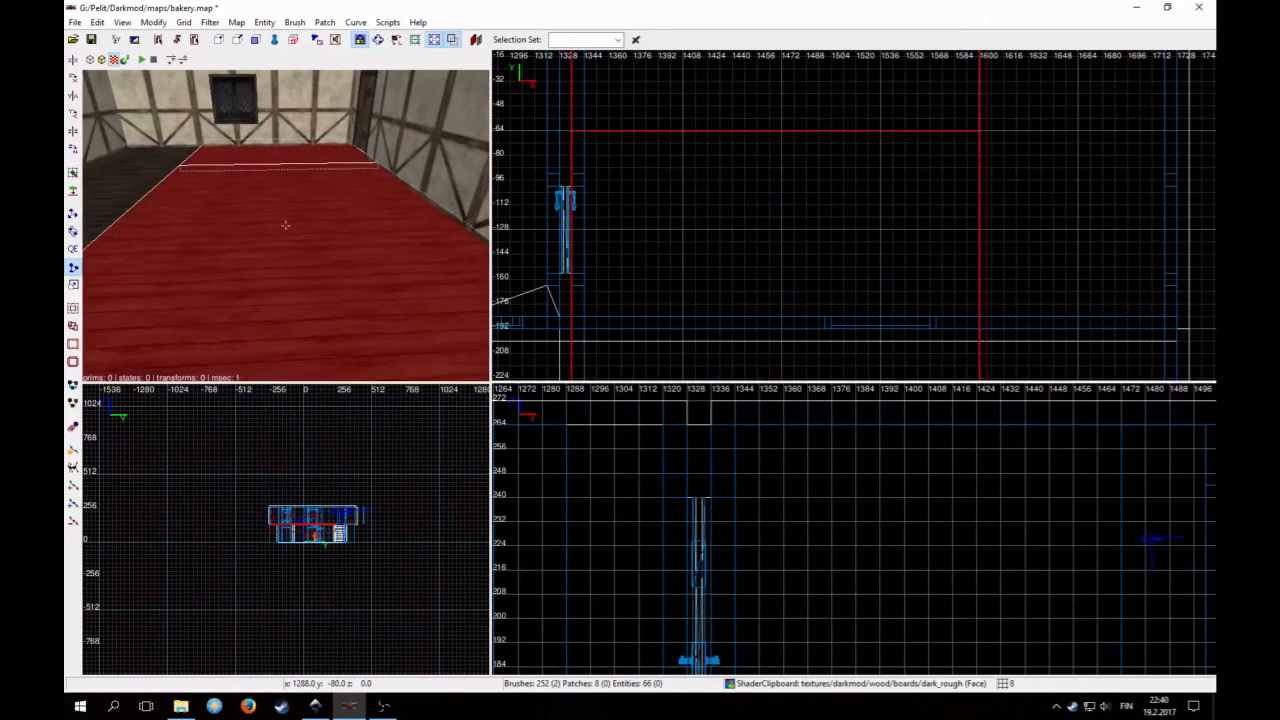
right_click(298, 244)
key("Escape")
Shrink the floor brush between the stairs and y=-64 to a thin strip along the partition wall, opening the floor, and deselect it
left_click(298, 244, "shift")
right_click(298, 244)
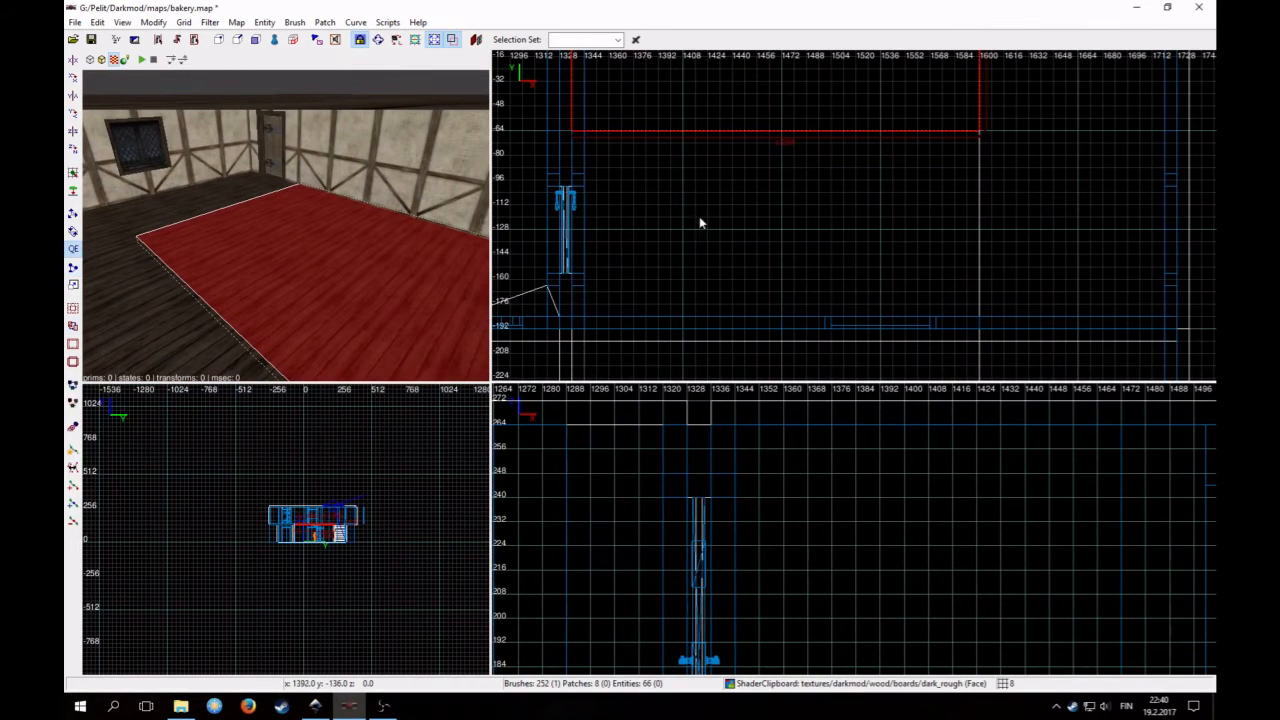
scroll(704, 218, "down", 3)
right_click_drag(746, 219, 688, 335)
scroll(760, 217, "down", 3)
left_click_drag(889, 185, 788, 184)
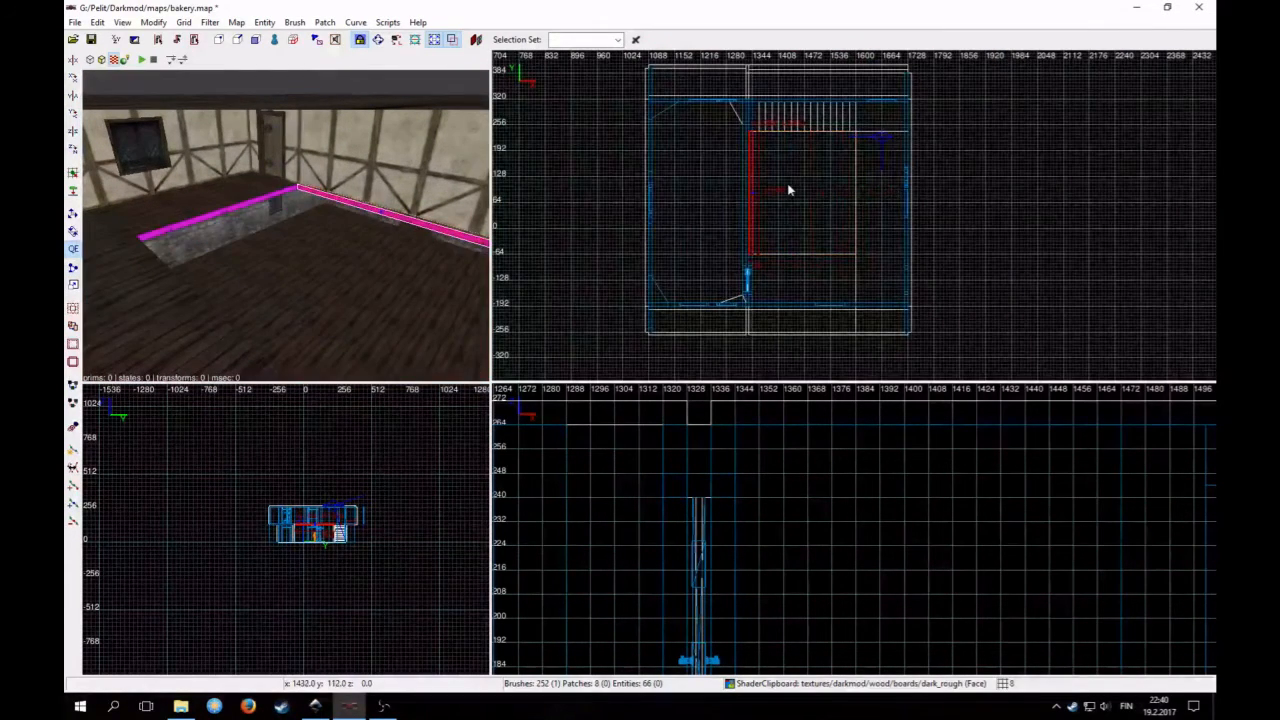
key("Escape")
Copy the dark_rough board texture from the finished edge face beside the new floor opening
right_click(370, 240)
key("Up")
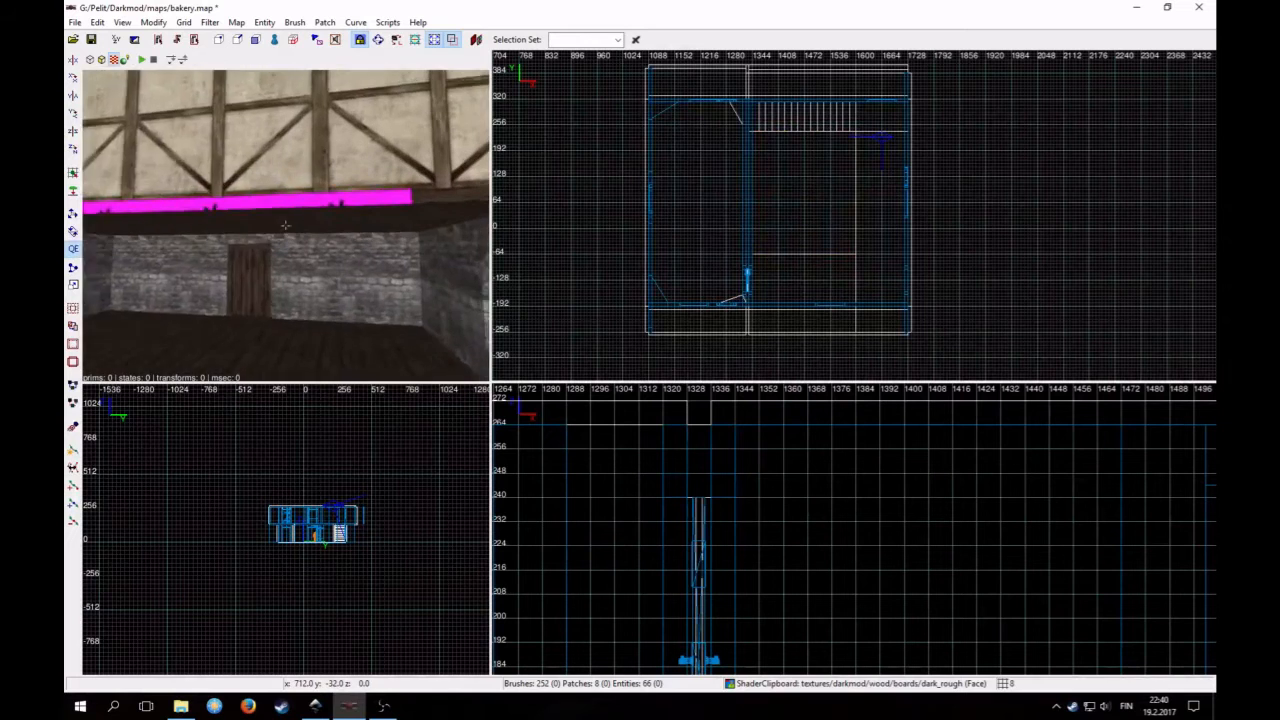
right_click(311, 266)
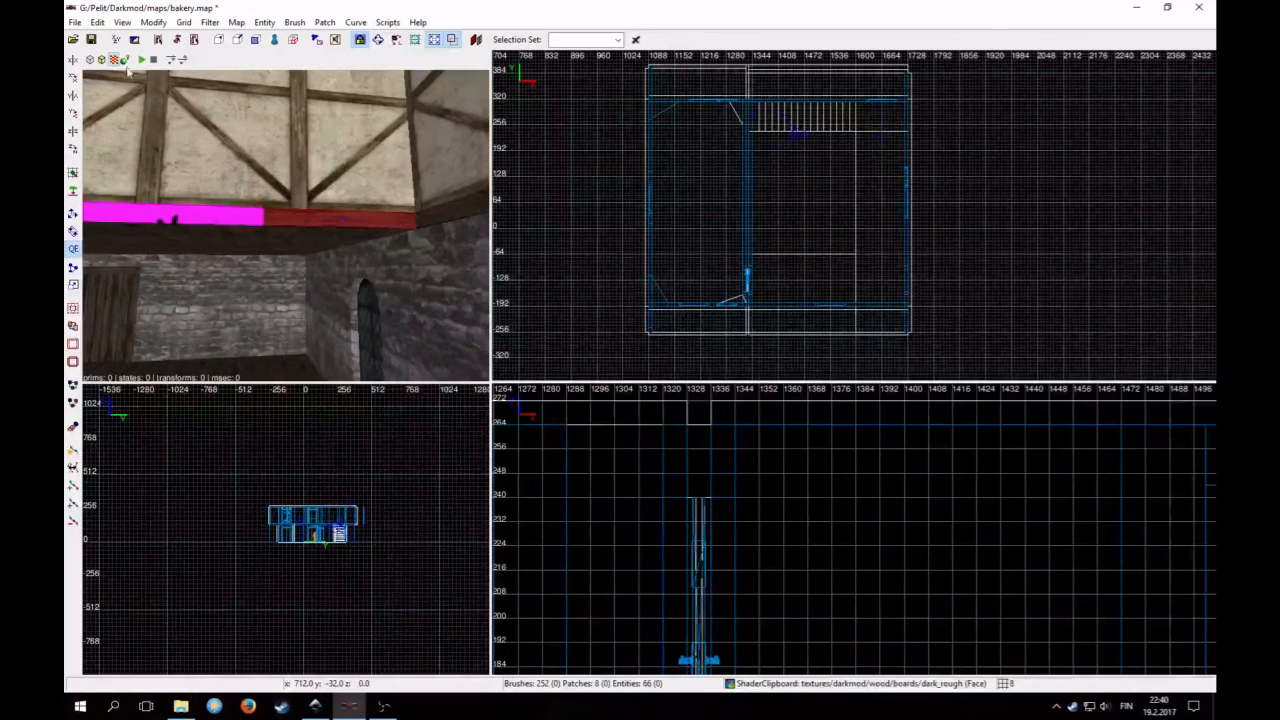
left_click(97, 22)
left_click(165, 228)
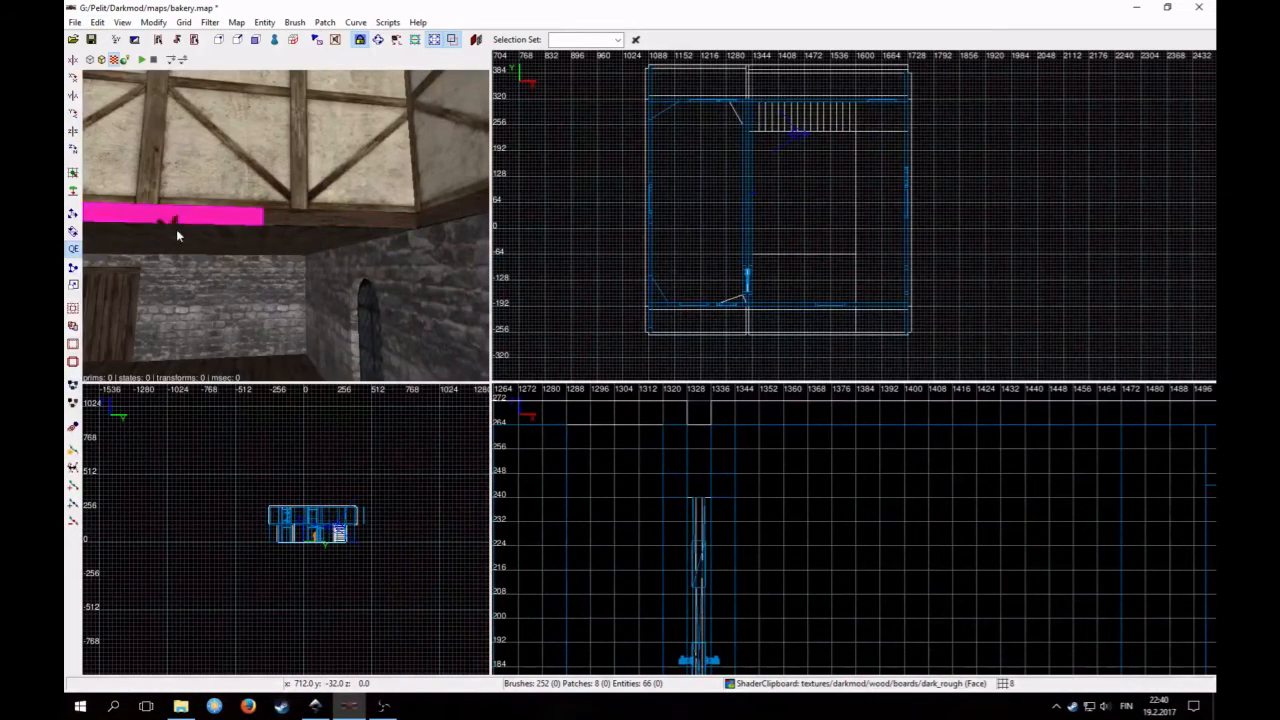
Paste the dark_rough board texture onto the untextured magenta edge faces of the floor opening and deselect them
right_click(177, 236)
left_click(233, 237, "ctrl+shift")
right_click(233, 237)
right_click(233, 237)
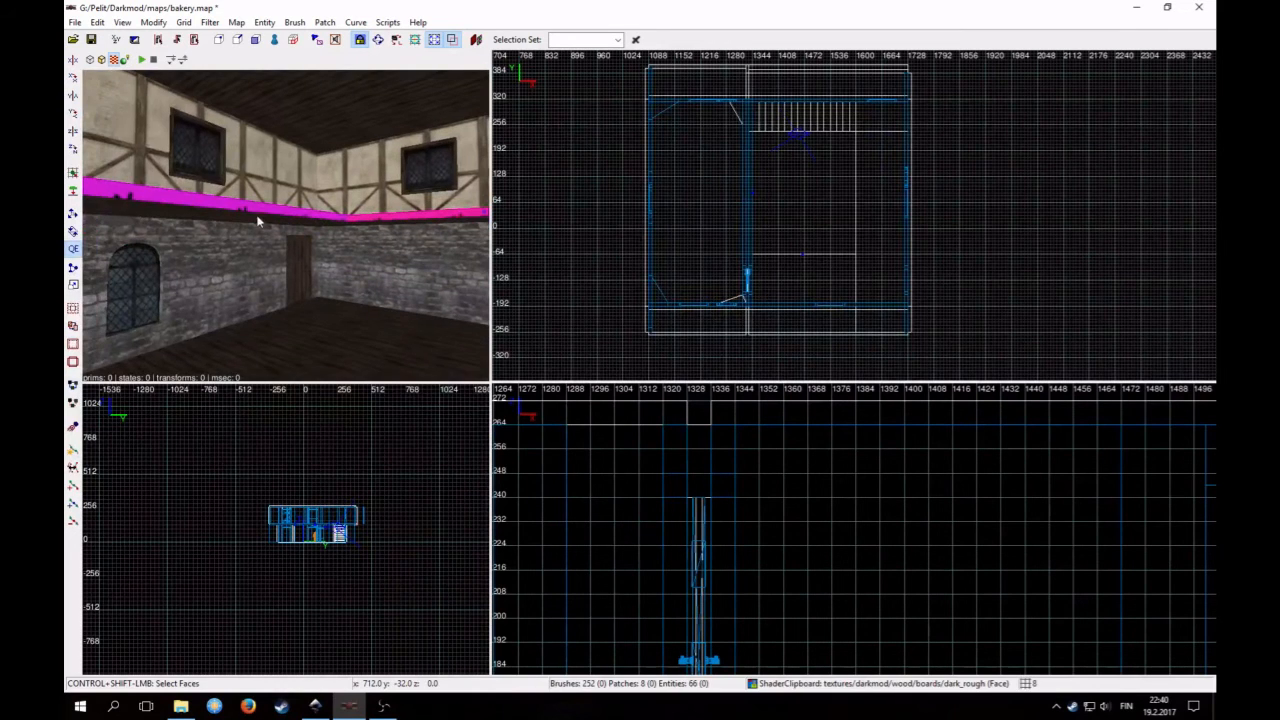
left_click(100, 23)
left_click(130, 258)
key("Escape")
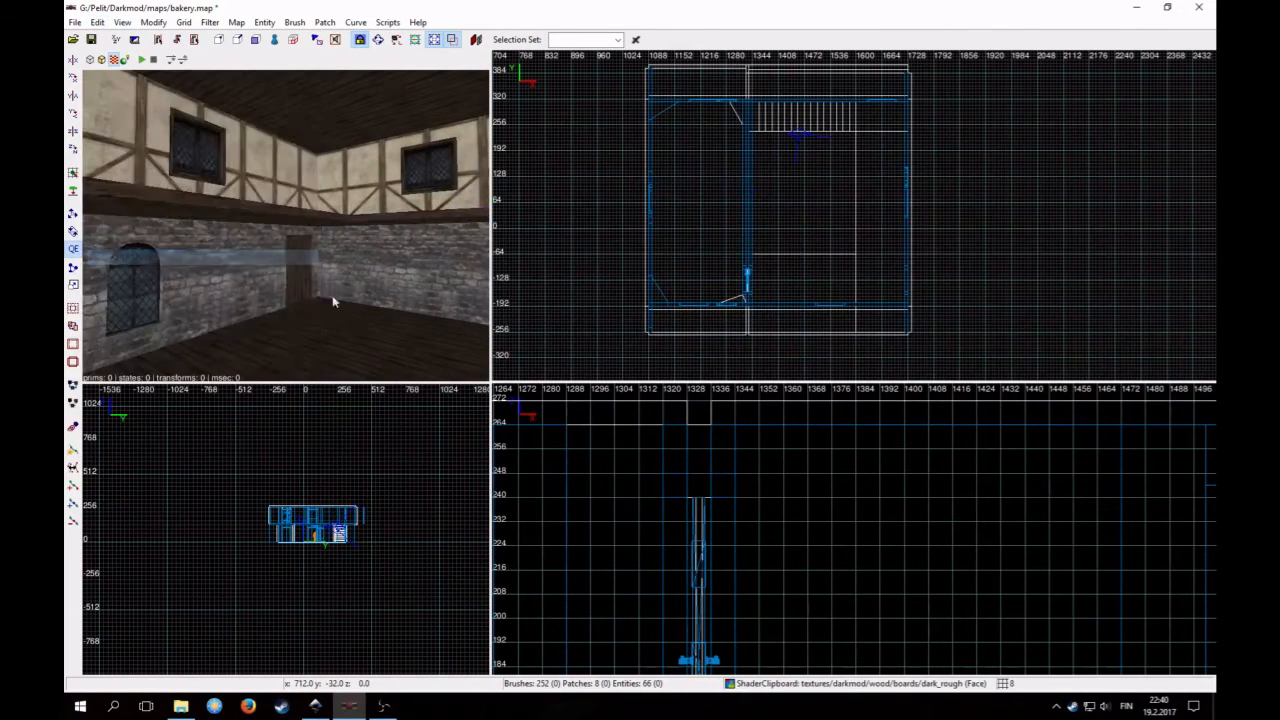
right_click(331, 300)
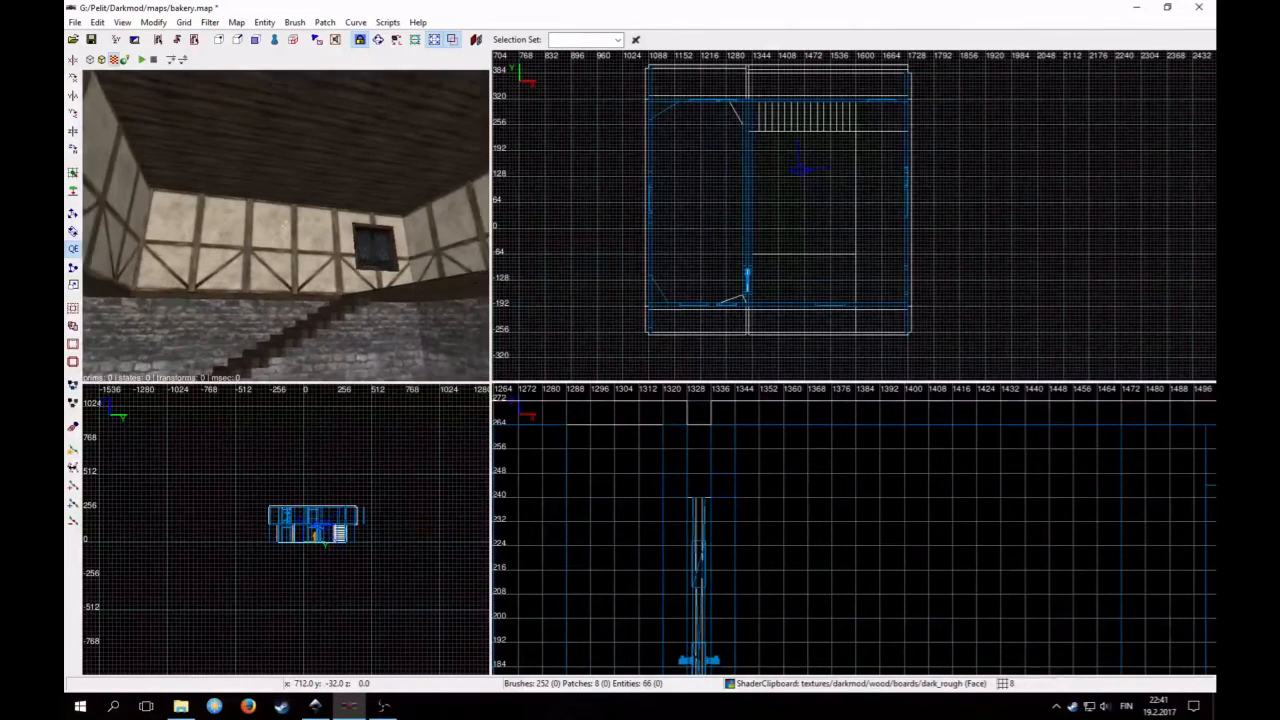
left_click(228, 244, "shift")
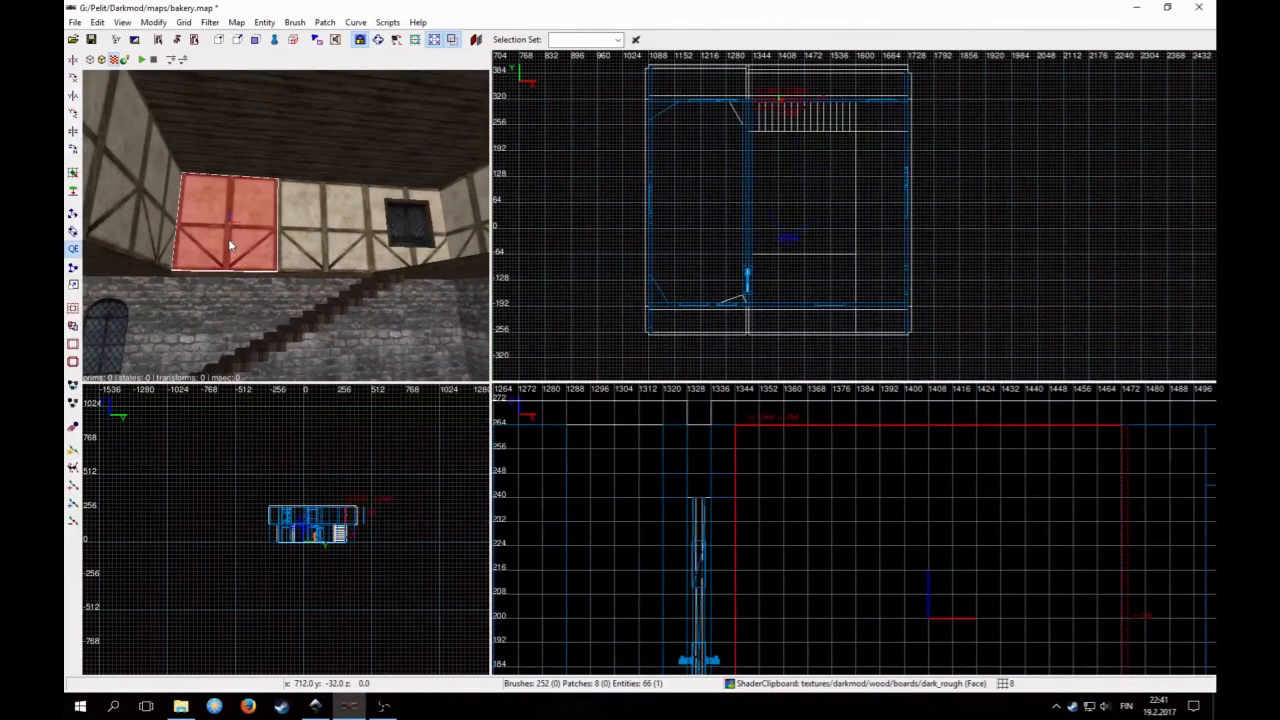
scroll(694, 177, "down", 4)
scroll(320, 270, "up", 2)
right_click(320, 268)
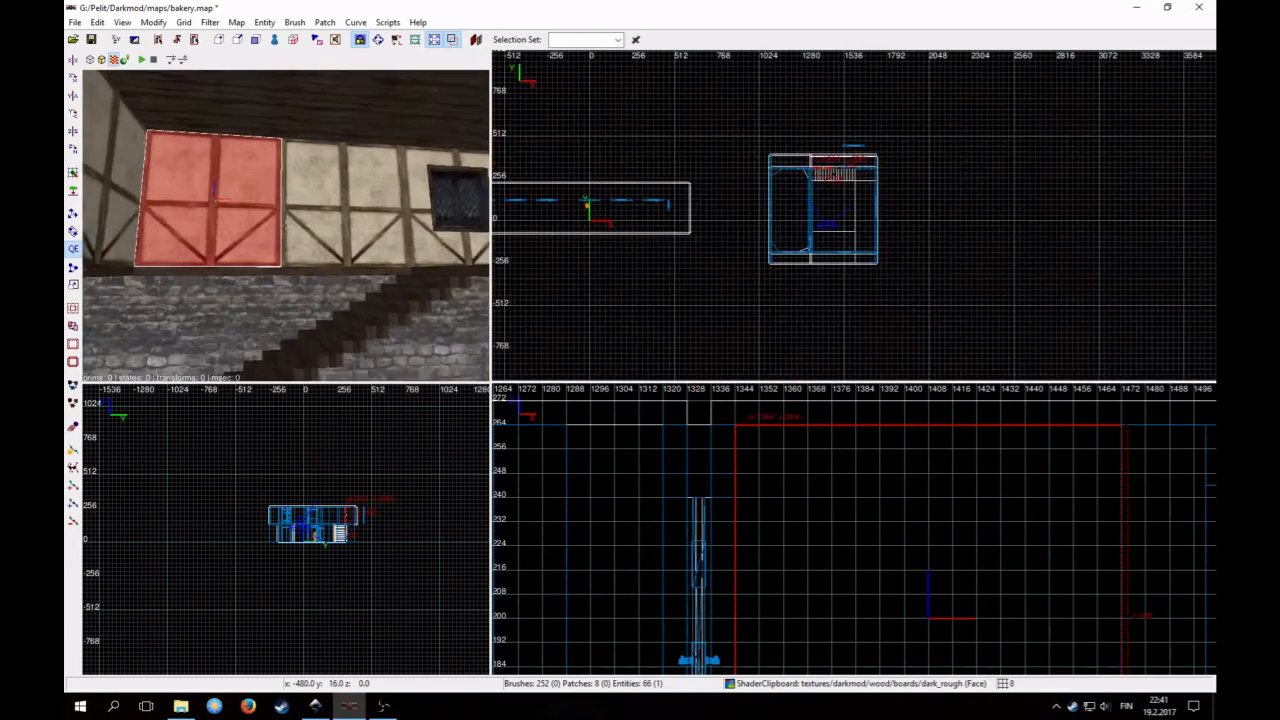
right_click(293, 279)
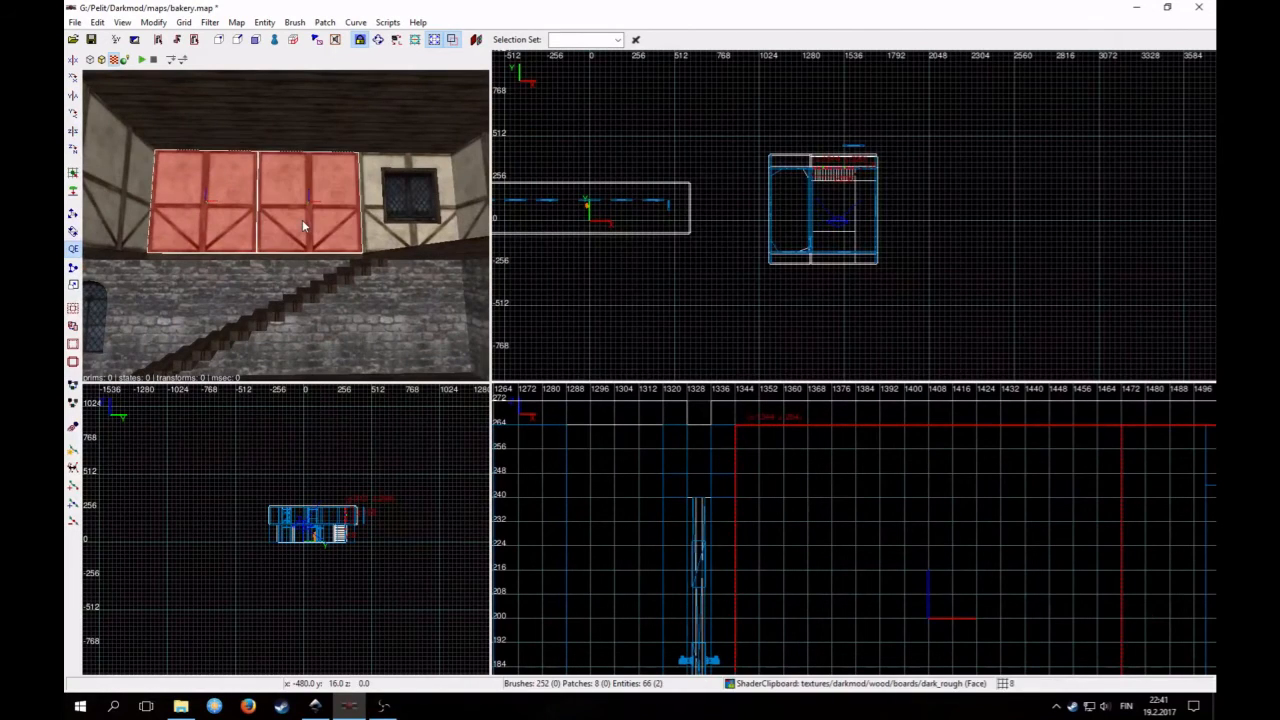
key("Escape")
Swap the middle plain wall panel above the staircase with the adjacent window panel, then deselect them
left_click(320, 232, "shift")
scroll(725, 220, "up", 5)
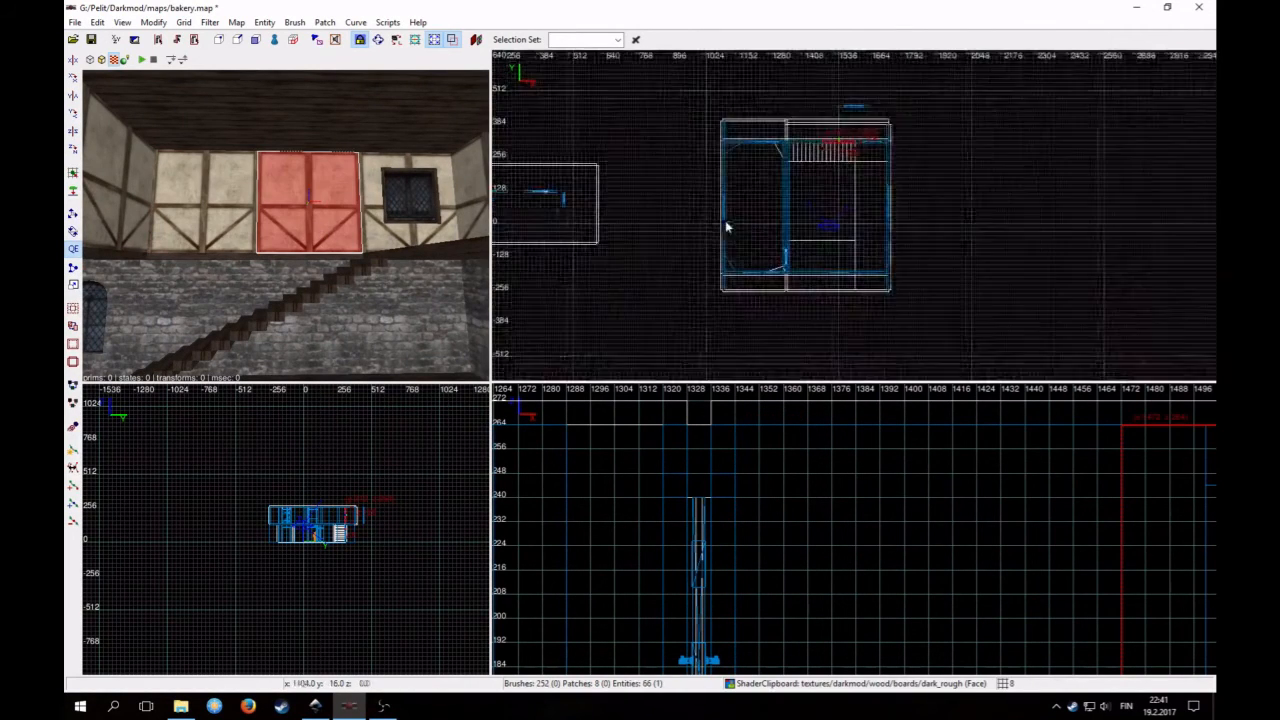
left_click_drag(590, 257, 628, 252)
left_click(382, 203, "shift")
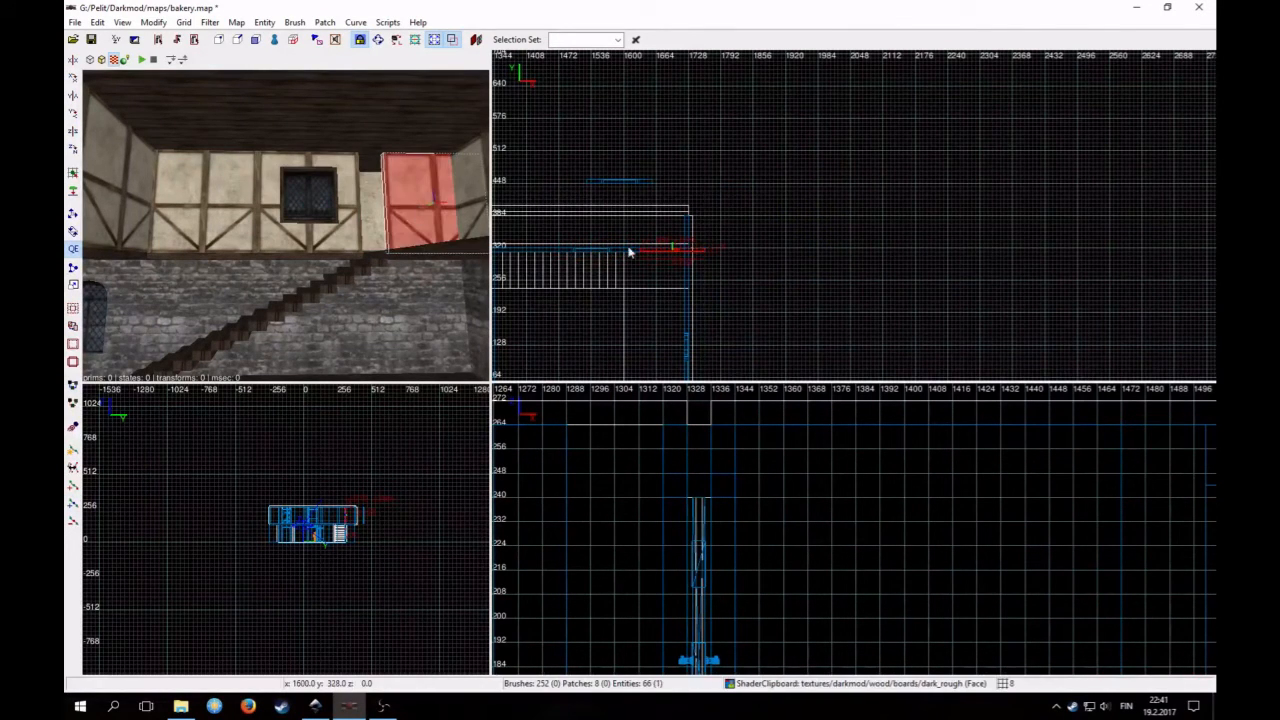
key("Escape")
Inspect the floor opening, rearranged wall panels and staircase from both the ground floor and the upper floor
right_click(410, 236)
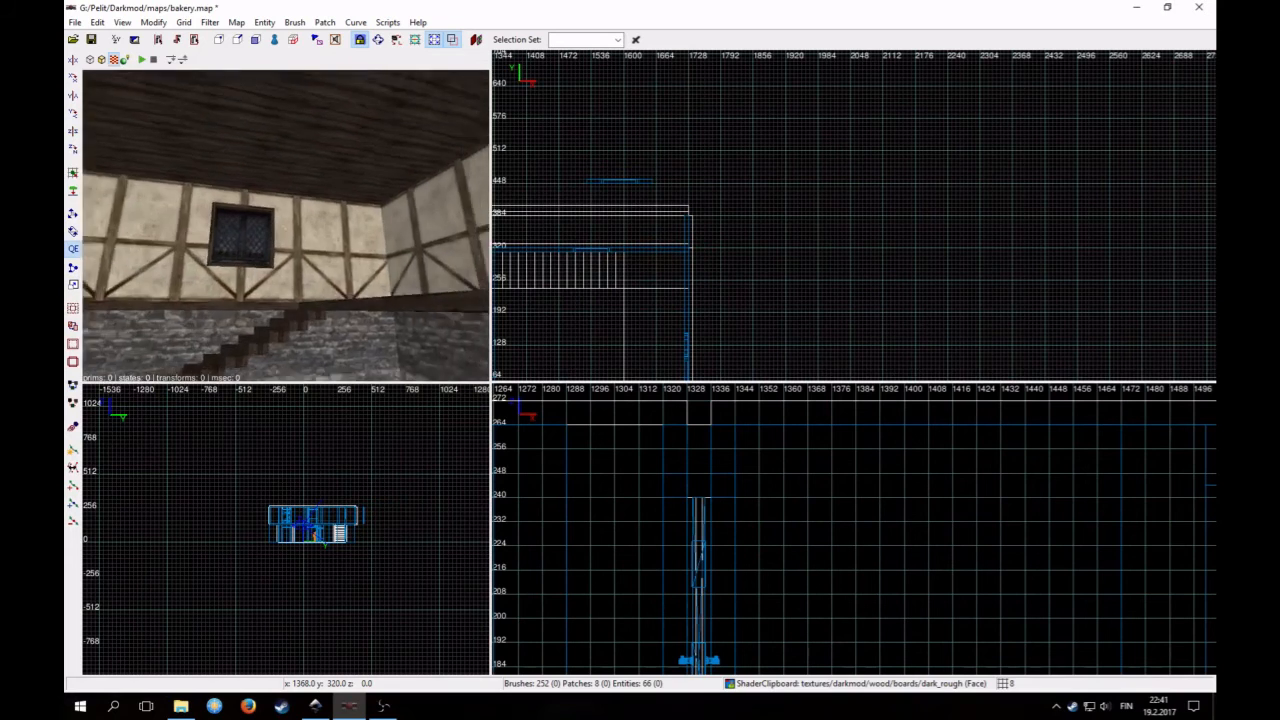
key("Up")
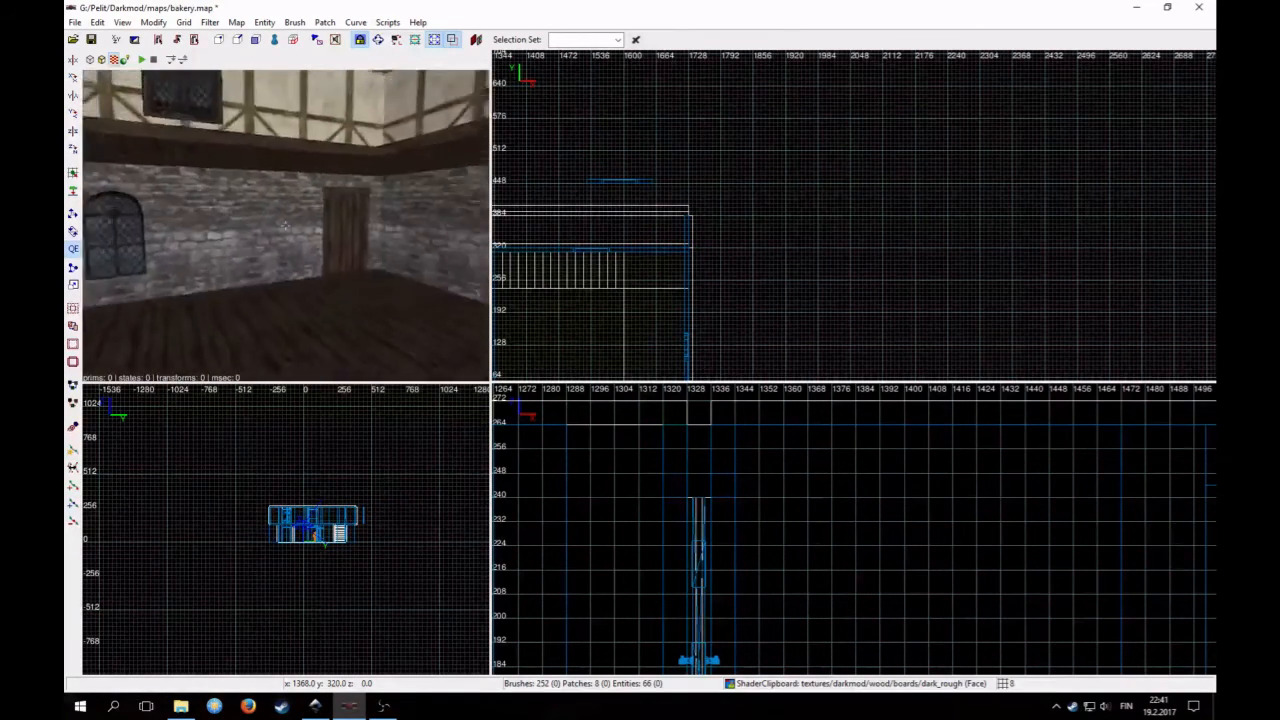
key("Up")
key("Up")
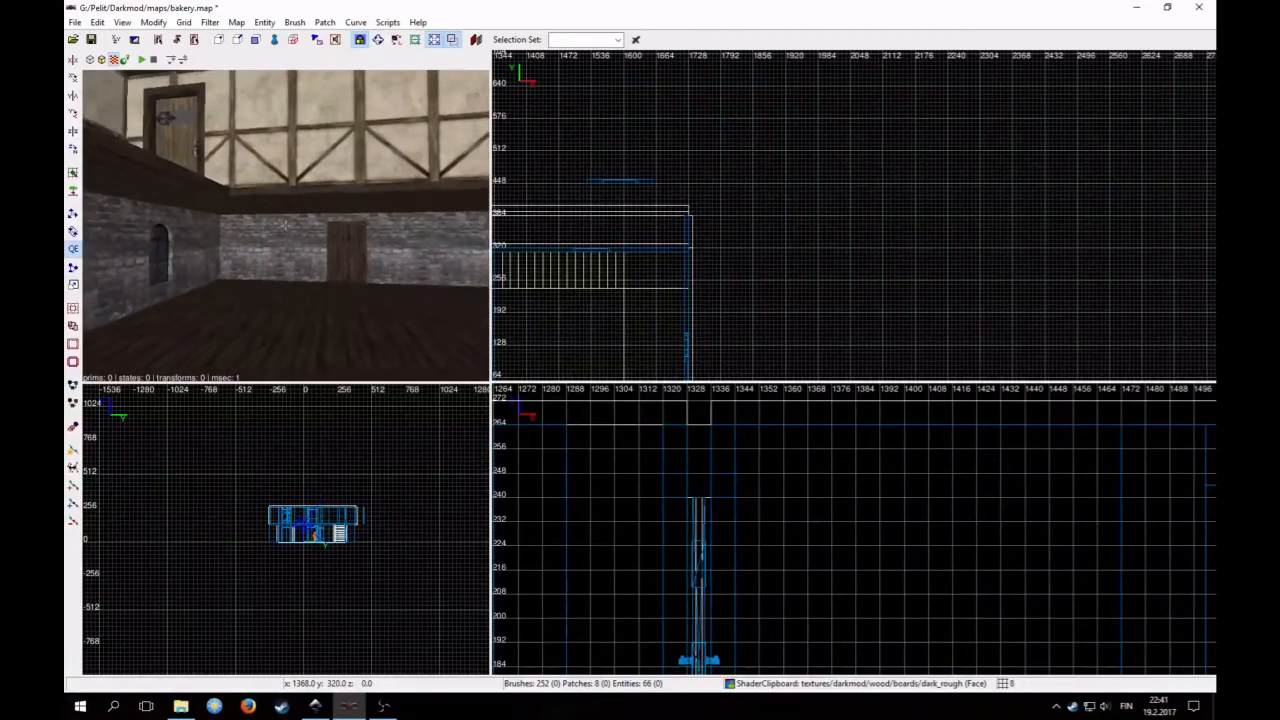
key("Up")
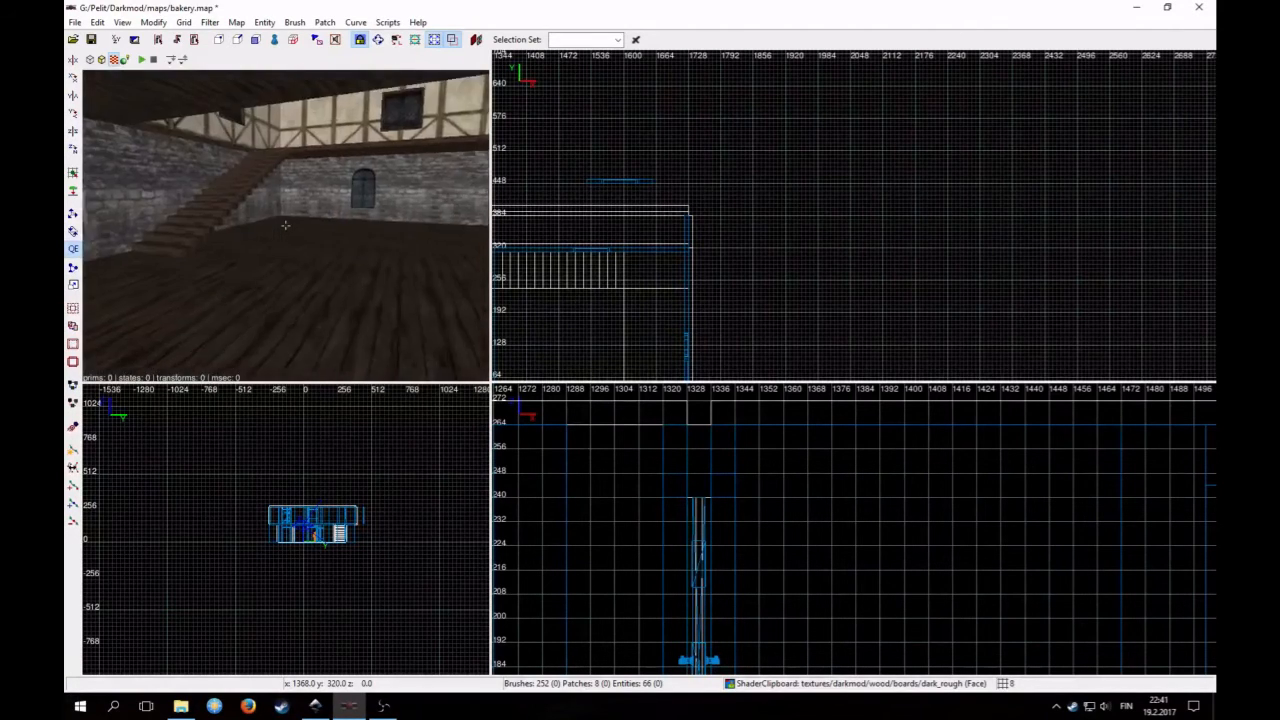
key("Up")
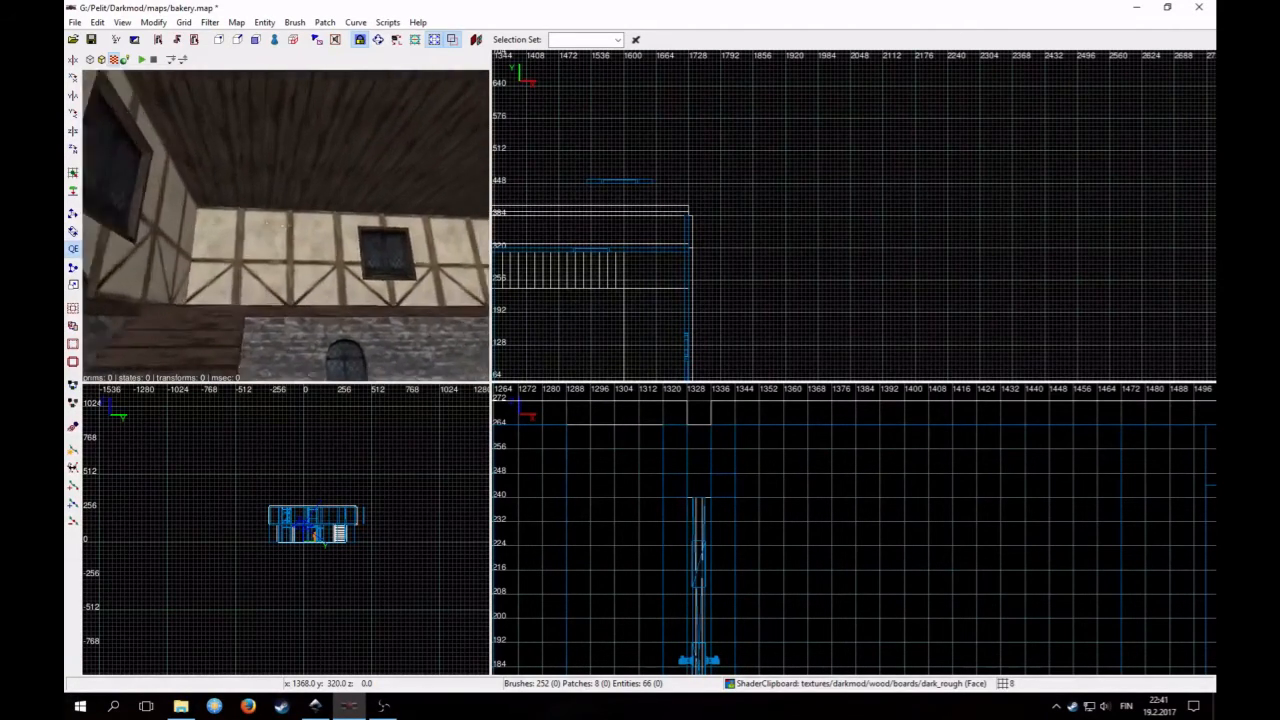
key("Up")
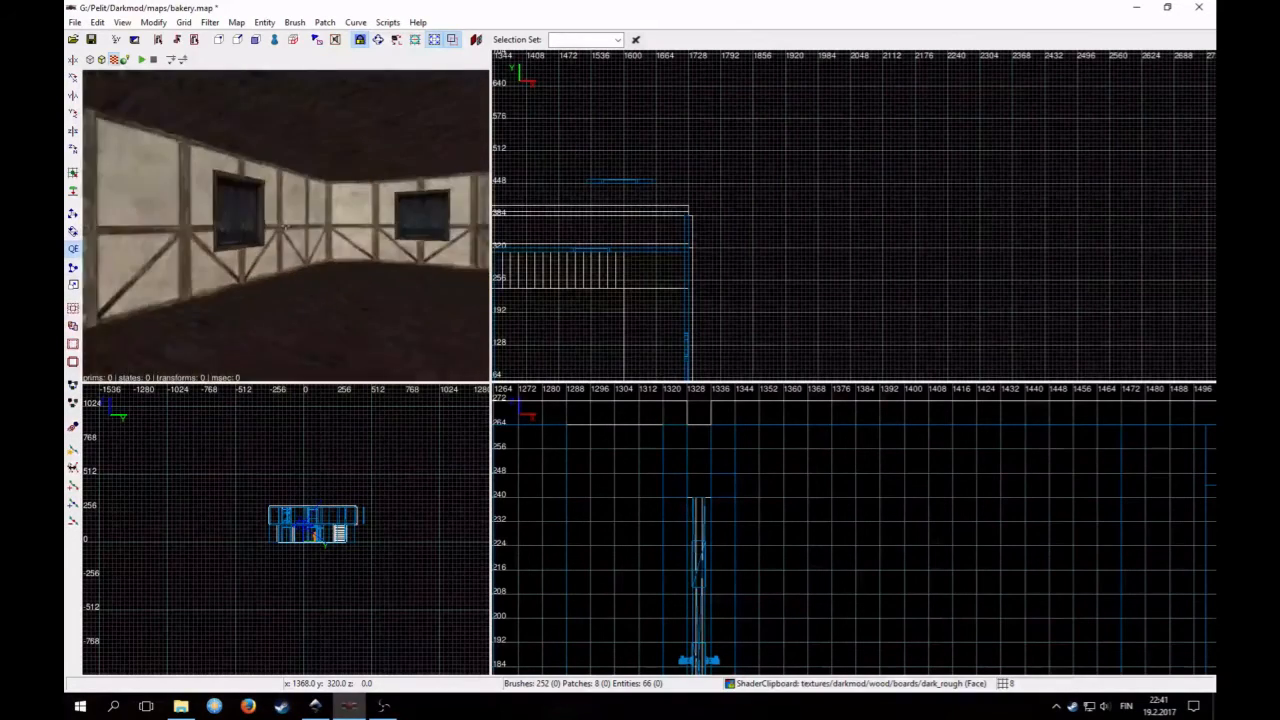
key("Up")
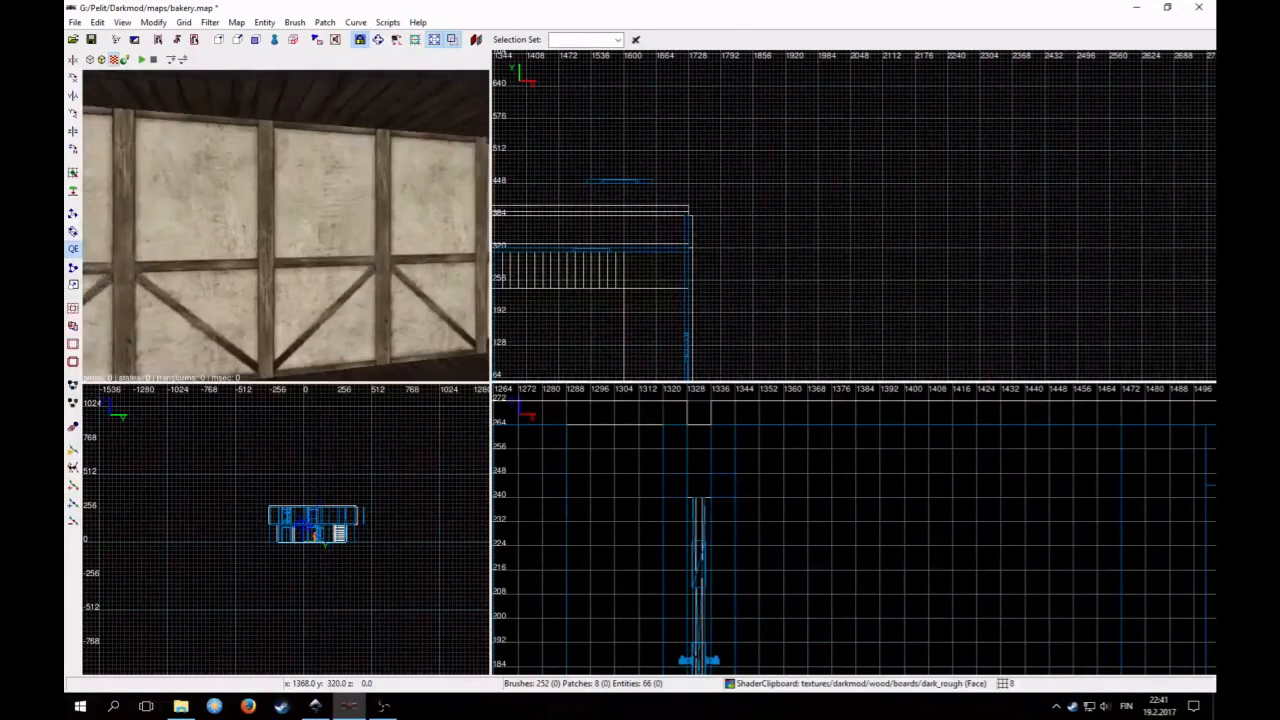
key("Up")
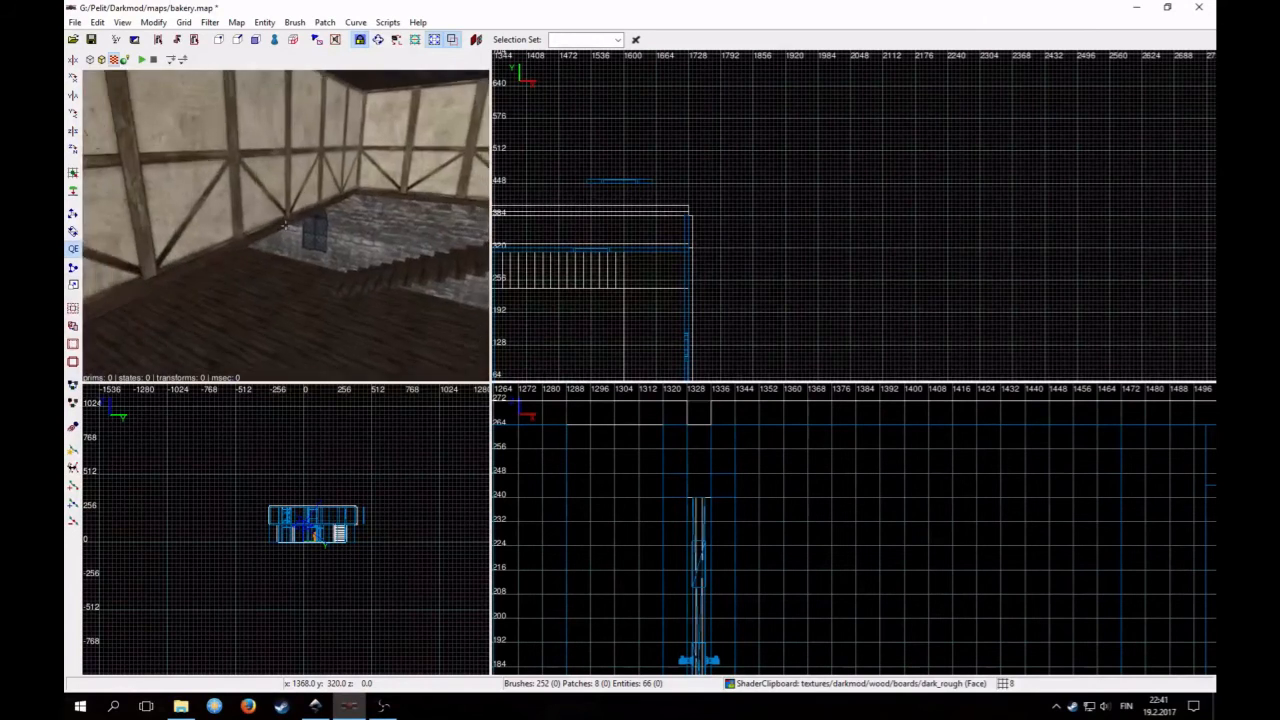
Save the bakery.map file
right_click(358, 247)
left_click(92, 41)
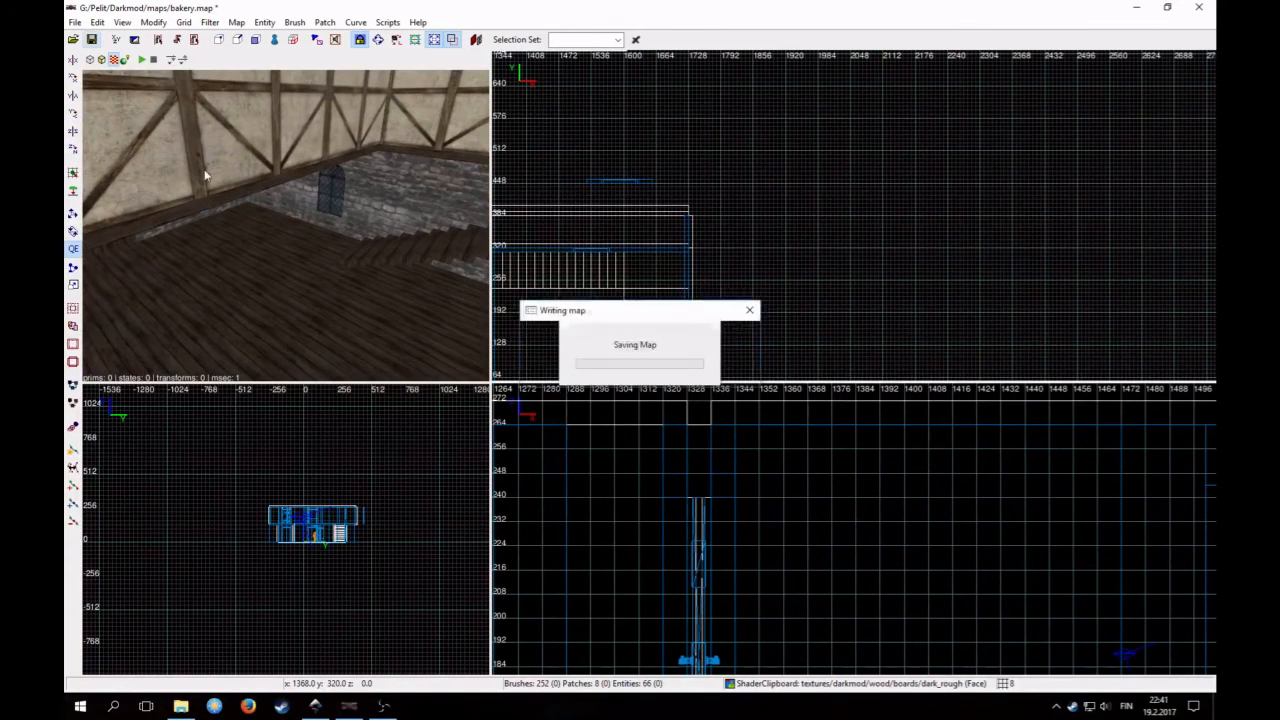
Examine the staircase, gallery and ground-floor room in the camera view and bring the whole building into the top view
right_click(206, 177)
key("Up")
key("Up")
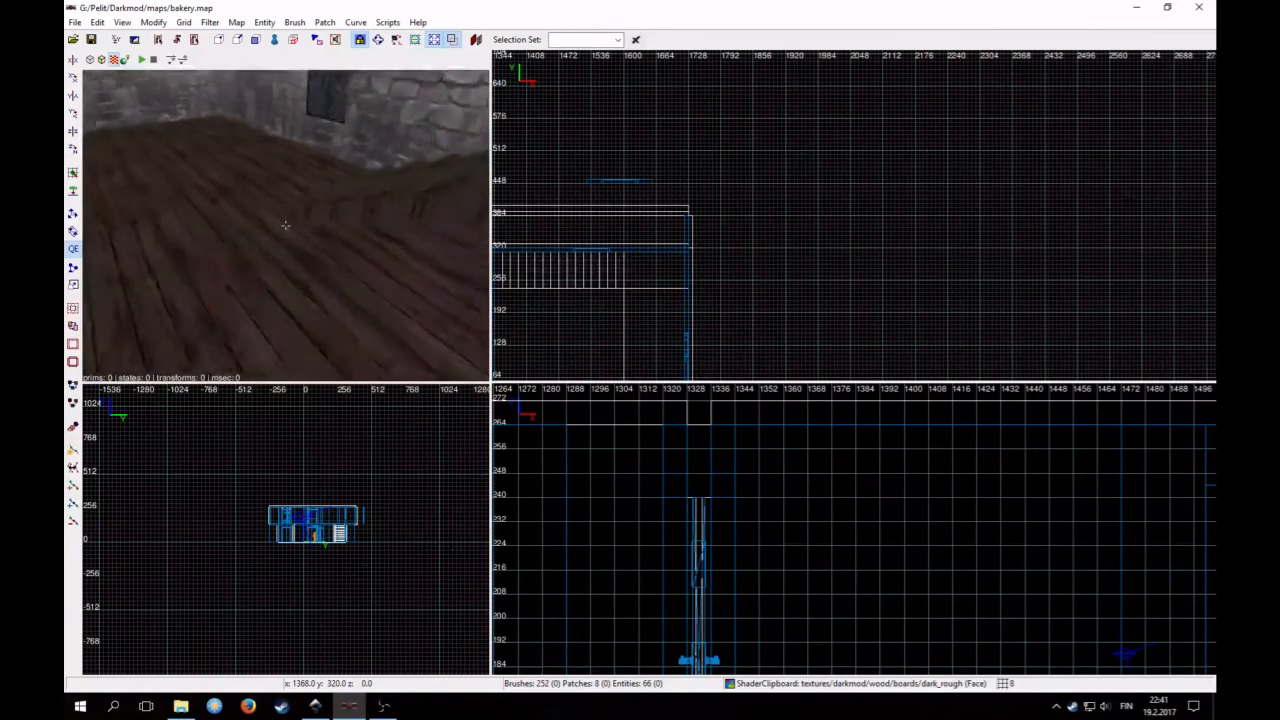
key("Up")
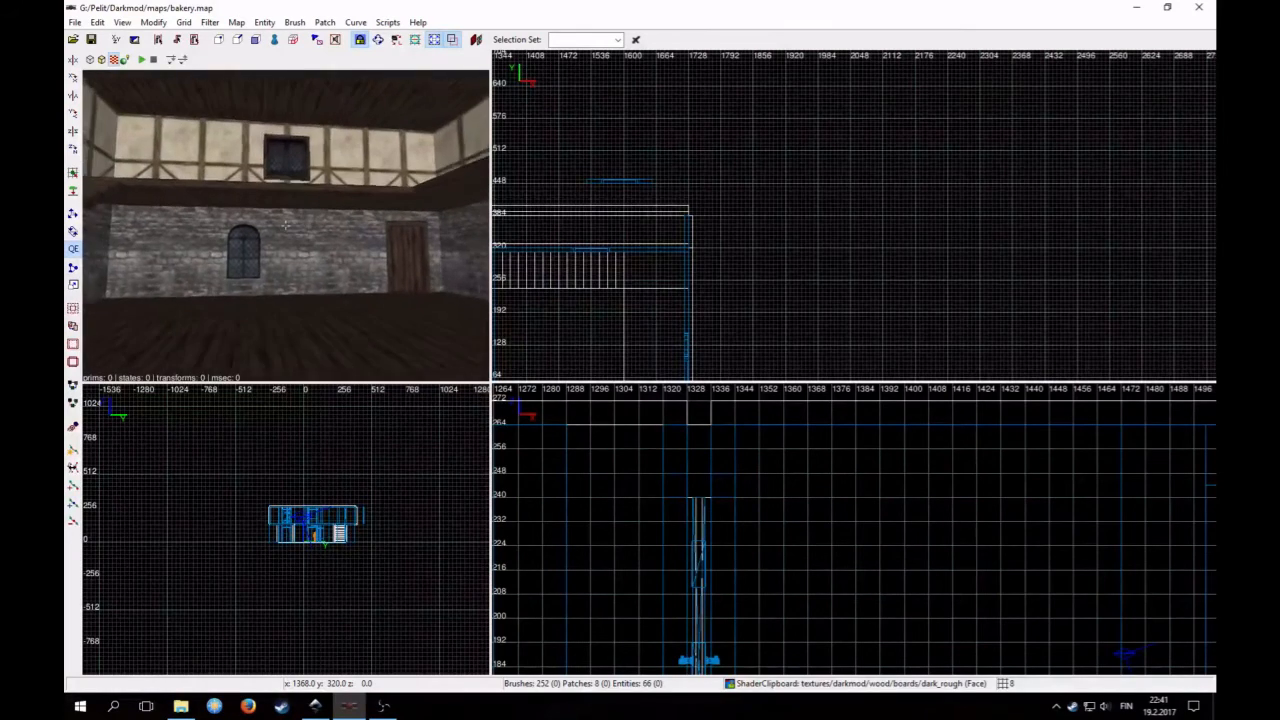
right_click(285, 226)
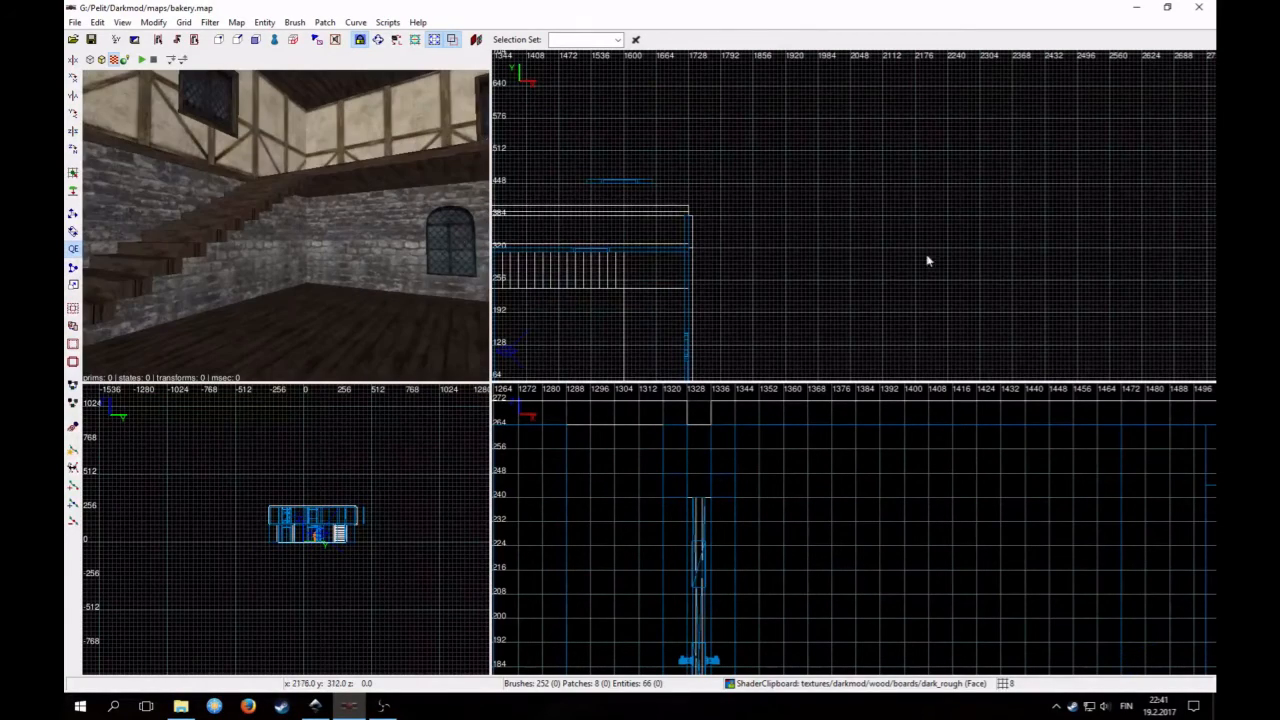
scroll(914, 190, "down", 5)
scroll(786, 276, "up", 4)
right_click(262, 248)
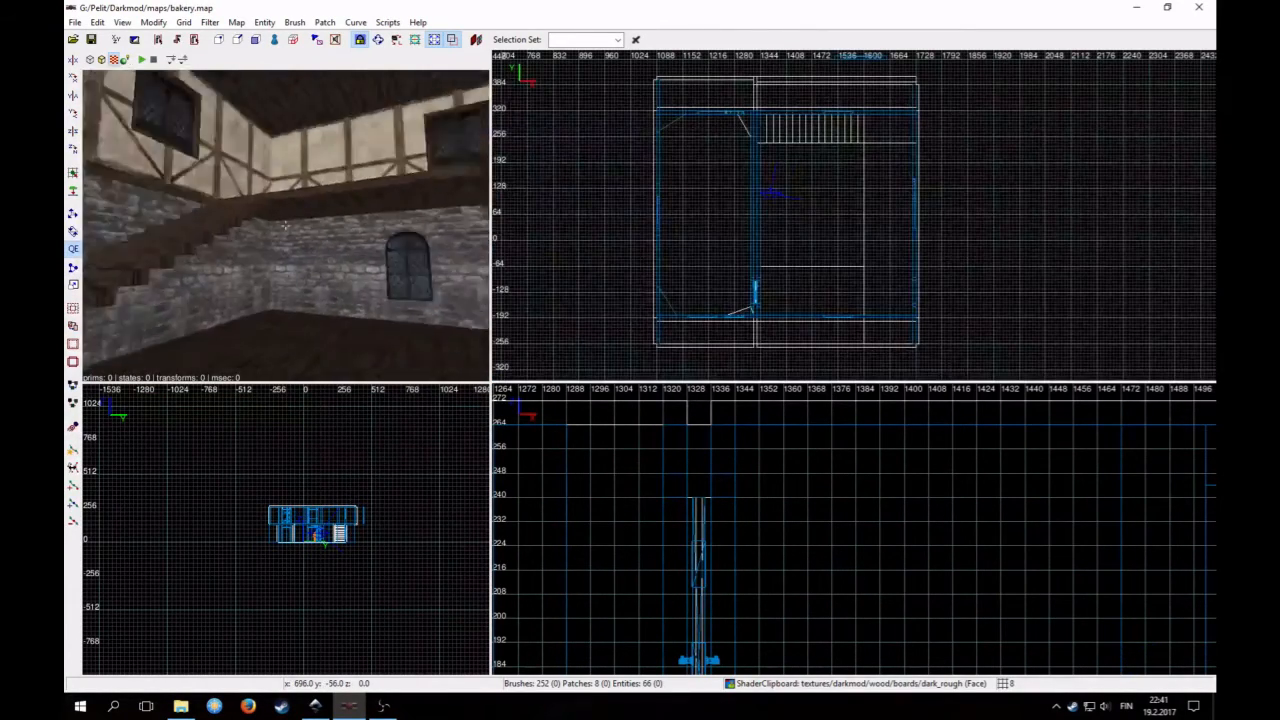
Place a player start inside the ground-floor room, save the map and deselect the entity
right_click(800, 215)
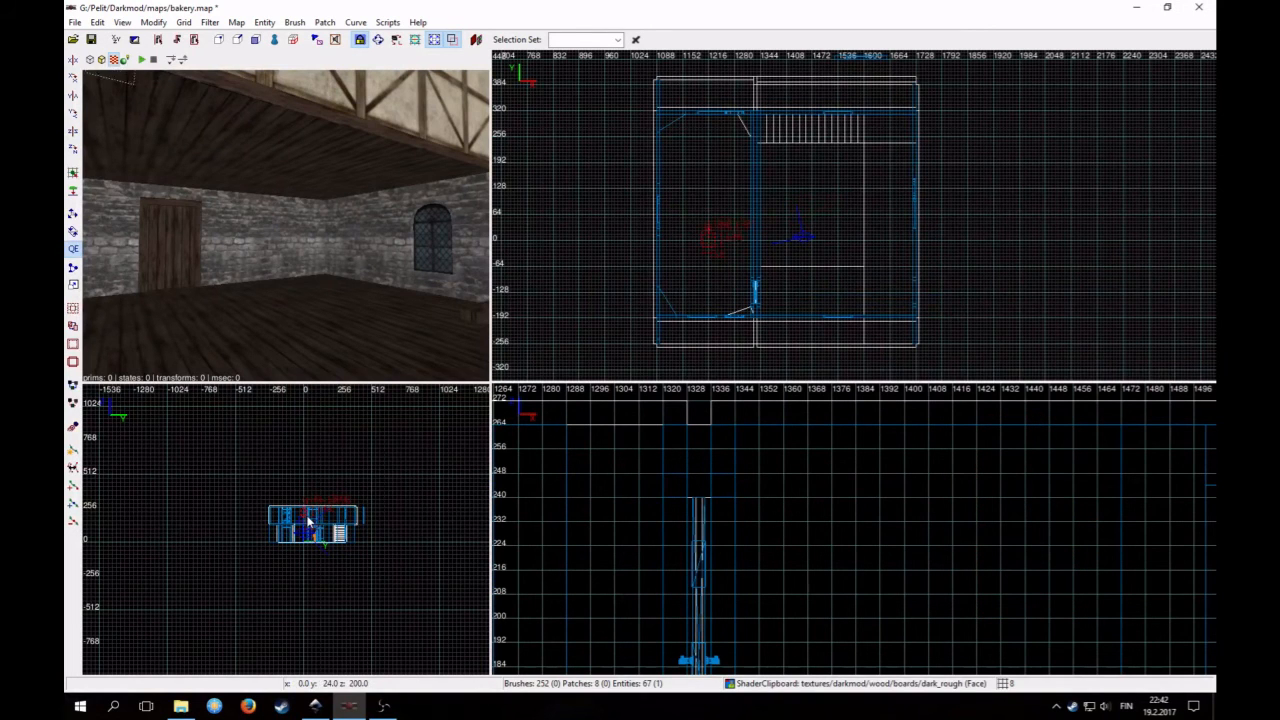
right_click_drag(80, 193, 247, 216)
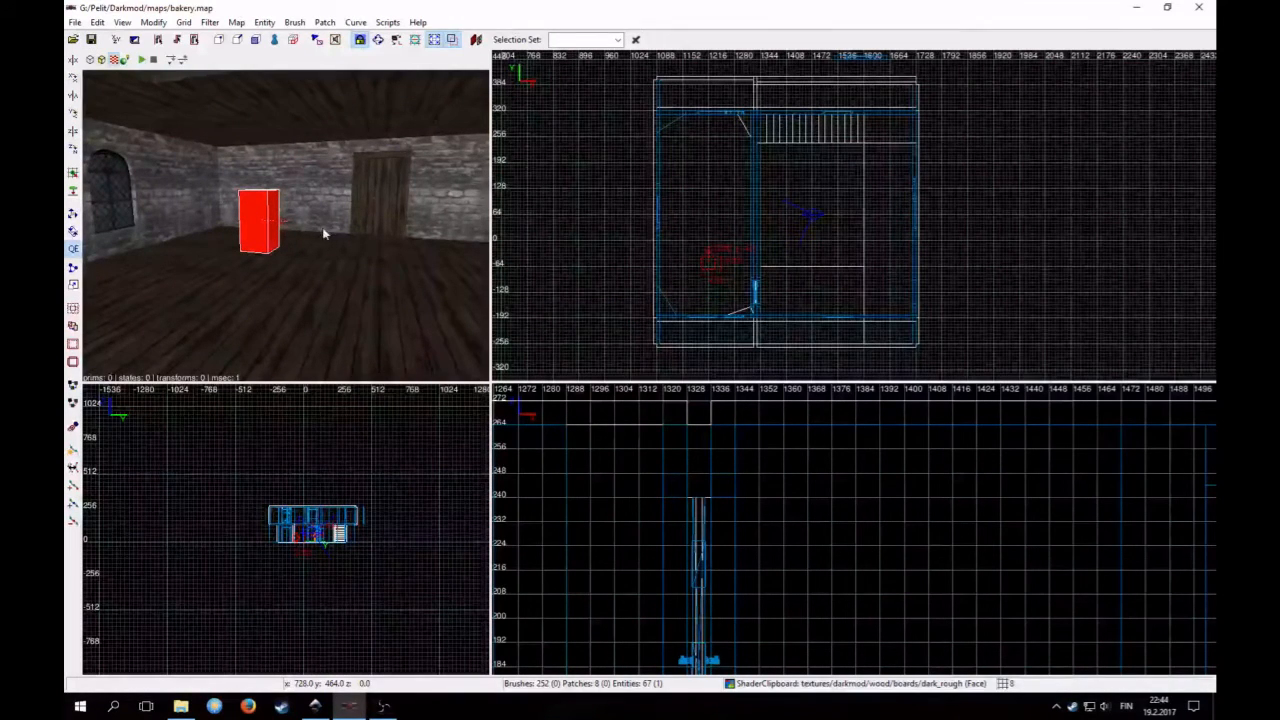
mouse_move(308, 260)
right_mouse_down()
mouse_move(225, 250)
mouse_move(301, 261)
right_mouse_up()
key("Up")
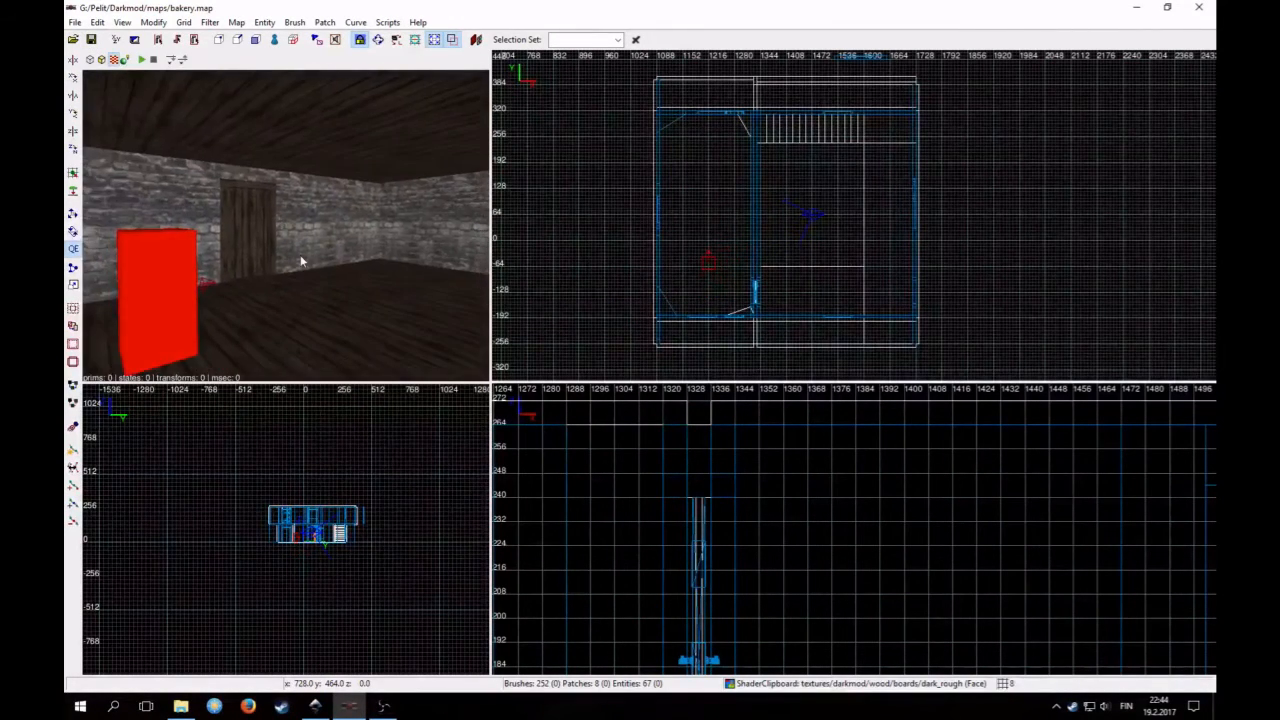
Create a light_torchflame entity from the Torch Flames light sources inside the staircase room
right_click(814, 210)
left_click(840, 219)
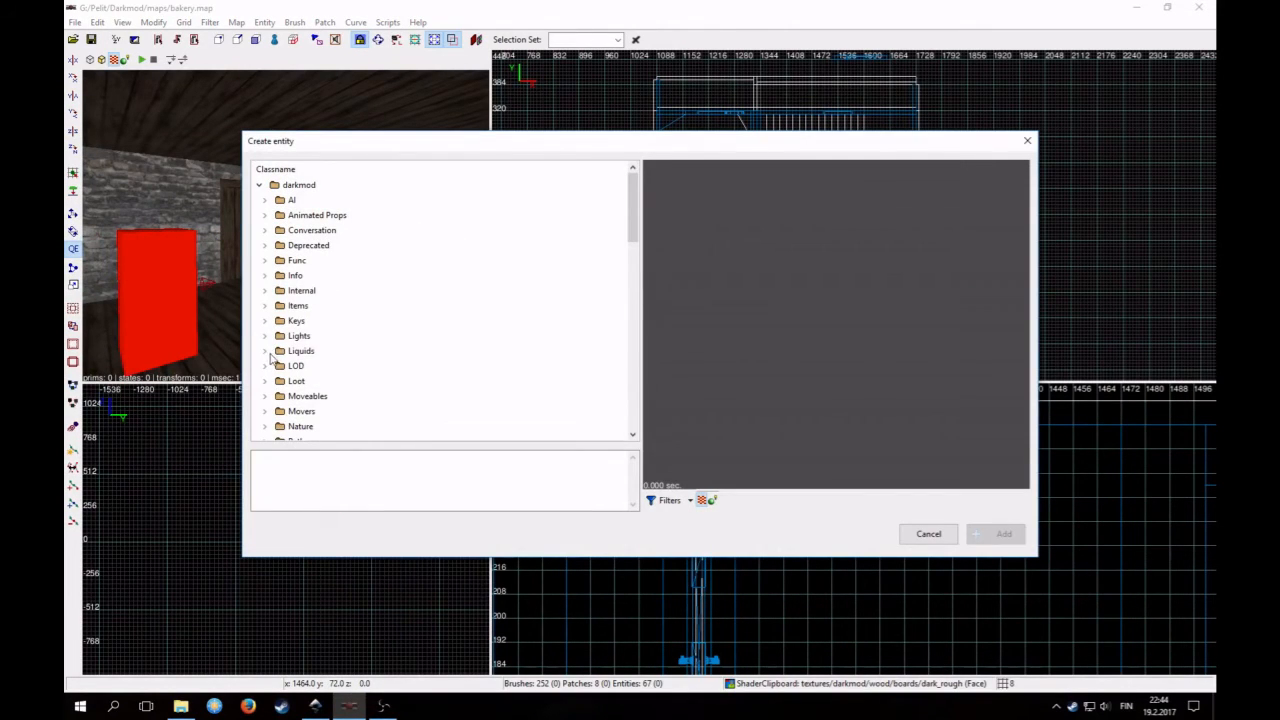
scroll(341, 351, "down", 2)
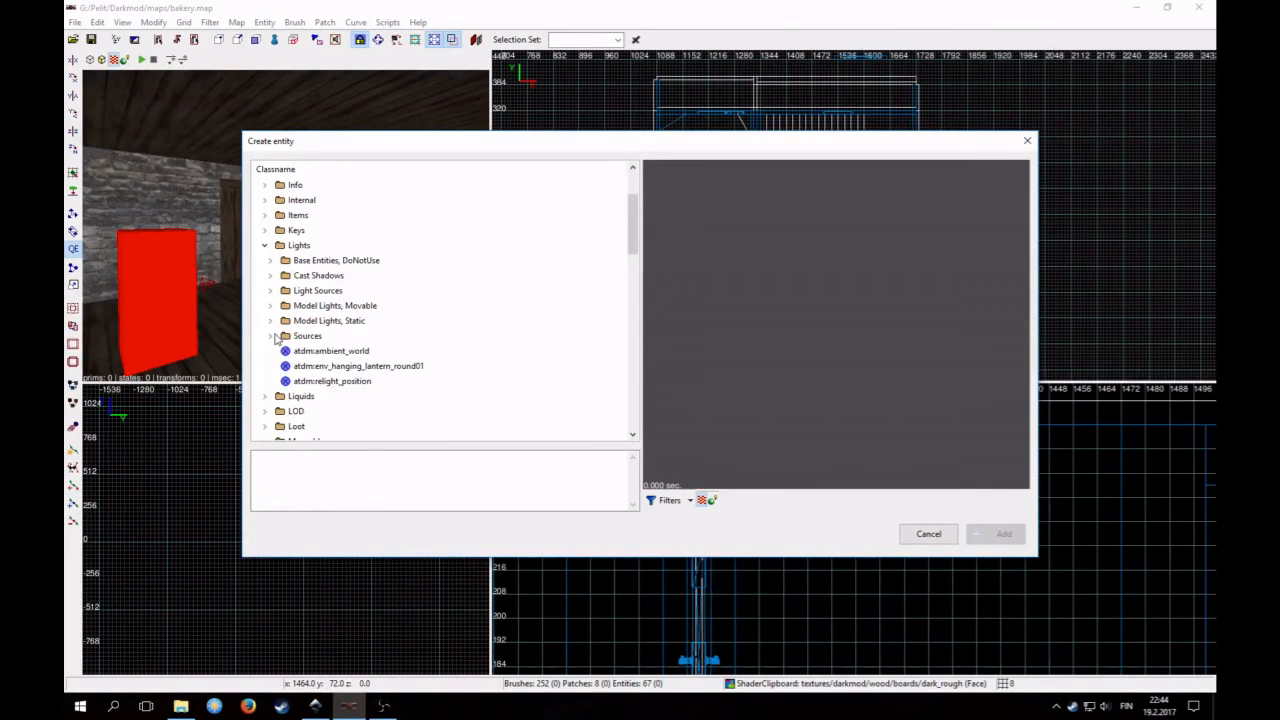
left_click(272, 291)
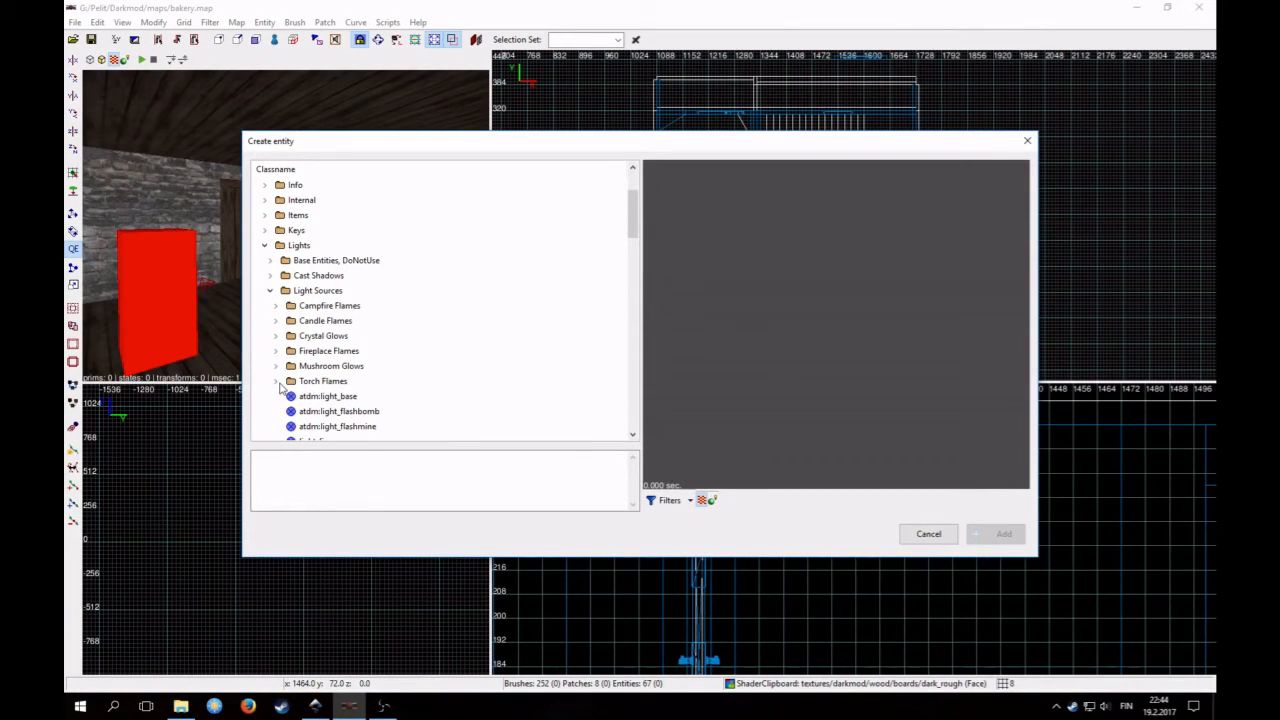
scroll(360, 387, "down", 1)
left_click(346, 384)
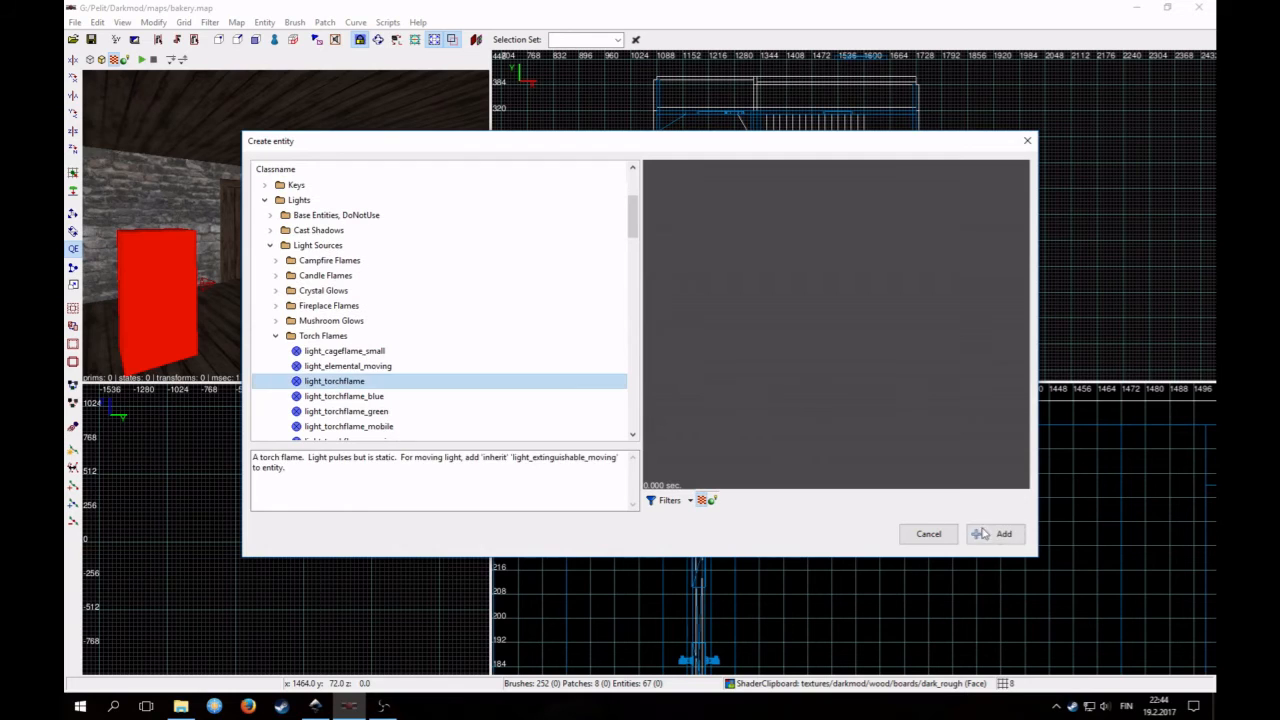
left_click(990, 534)
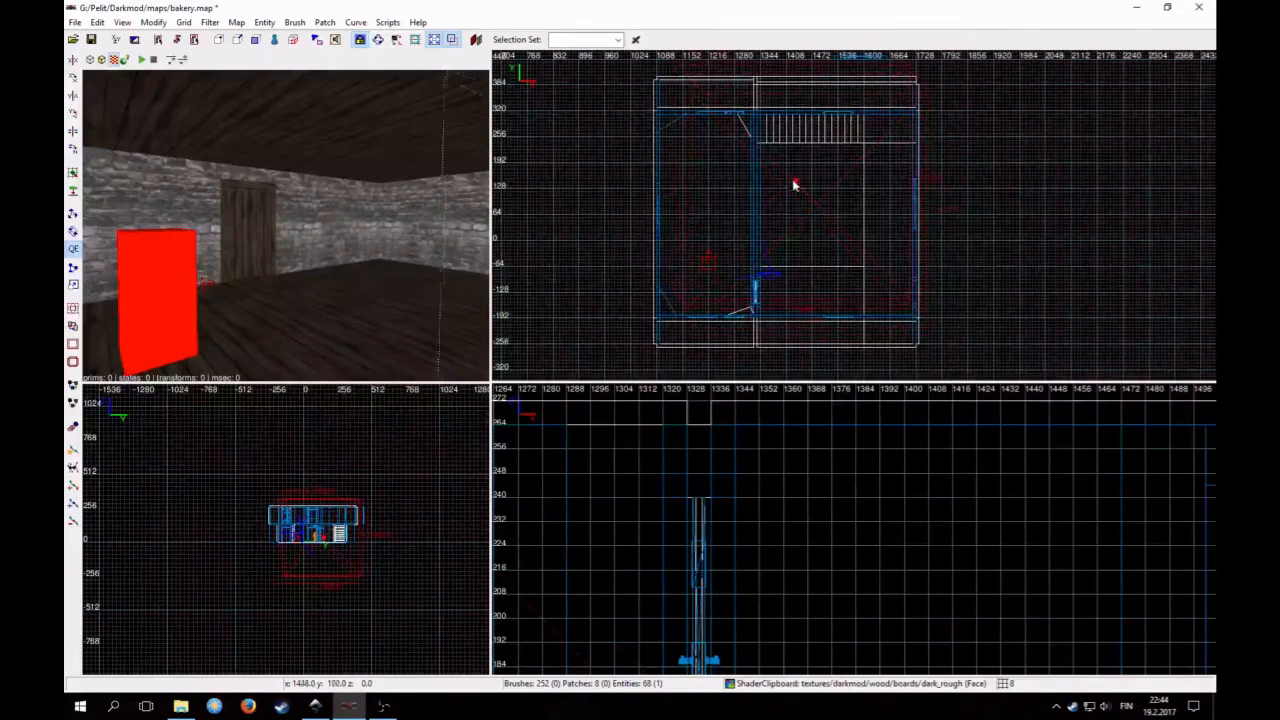
Raise the torch flame light to a height of 112 units, just below the upper floor level
right_click(384, 211)
right_click(384, 211)
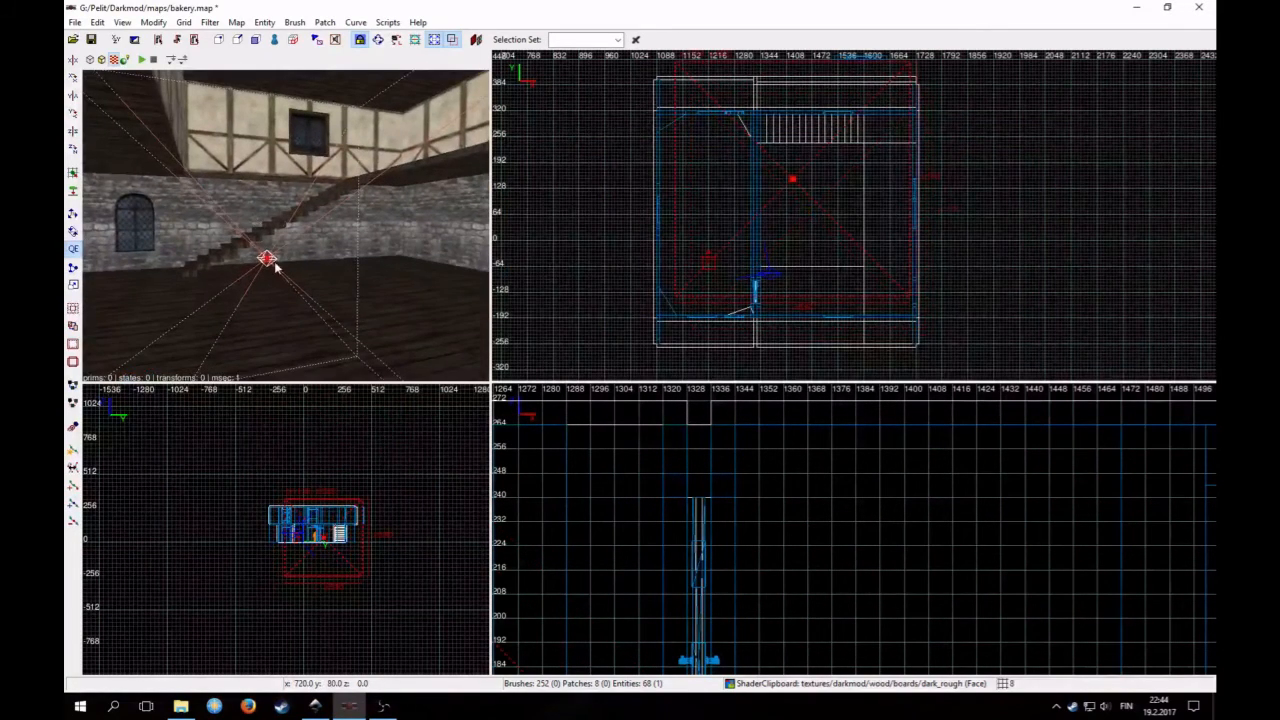
left_click_drag(276, 266, 250, 178)
Set the torch light's light_radius to 350 350 350 and shift the light closer to the middle of the building
key("n")
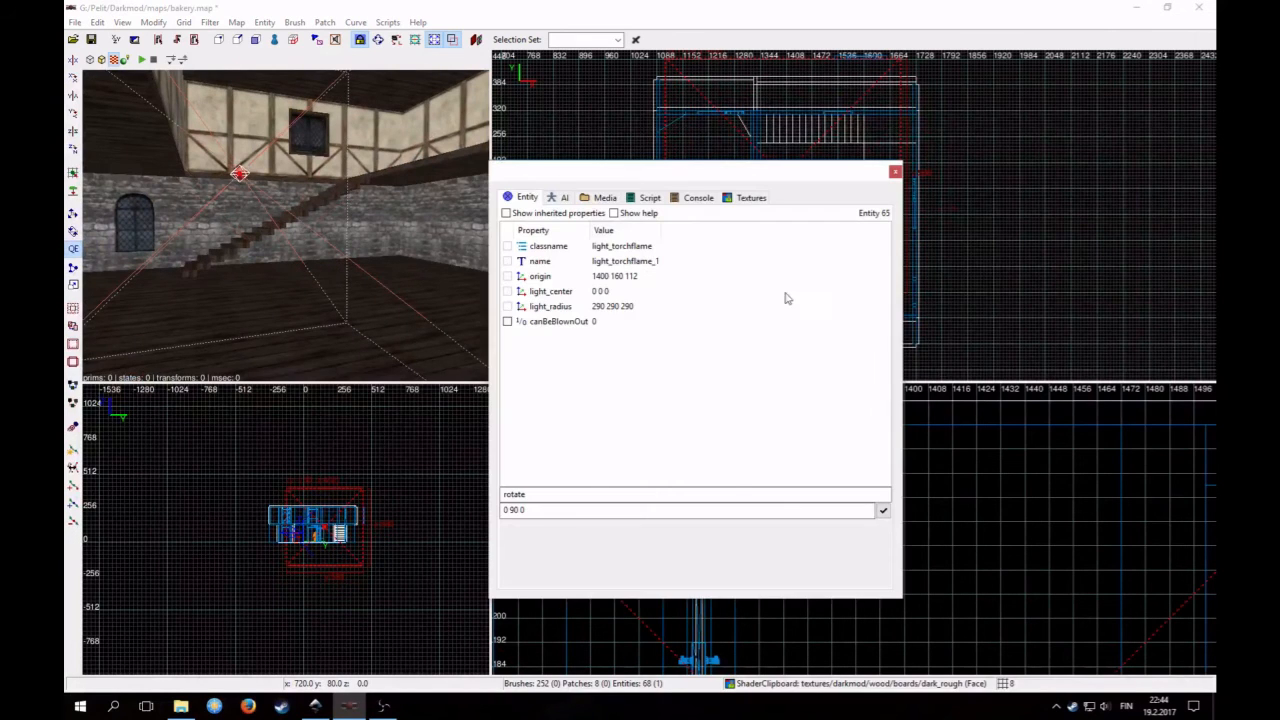
left_click(612, 306)
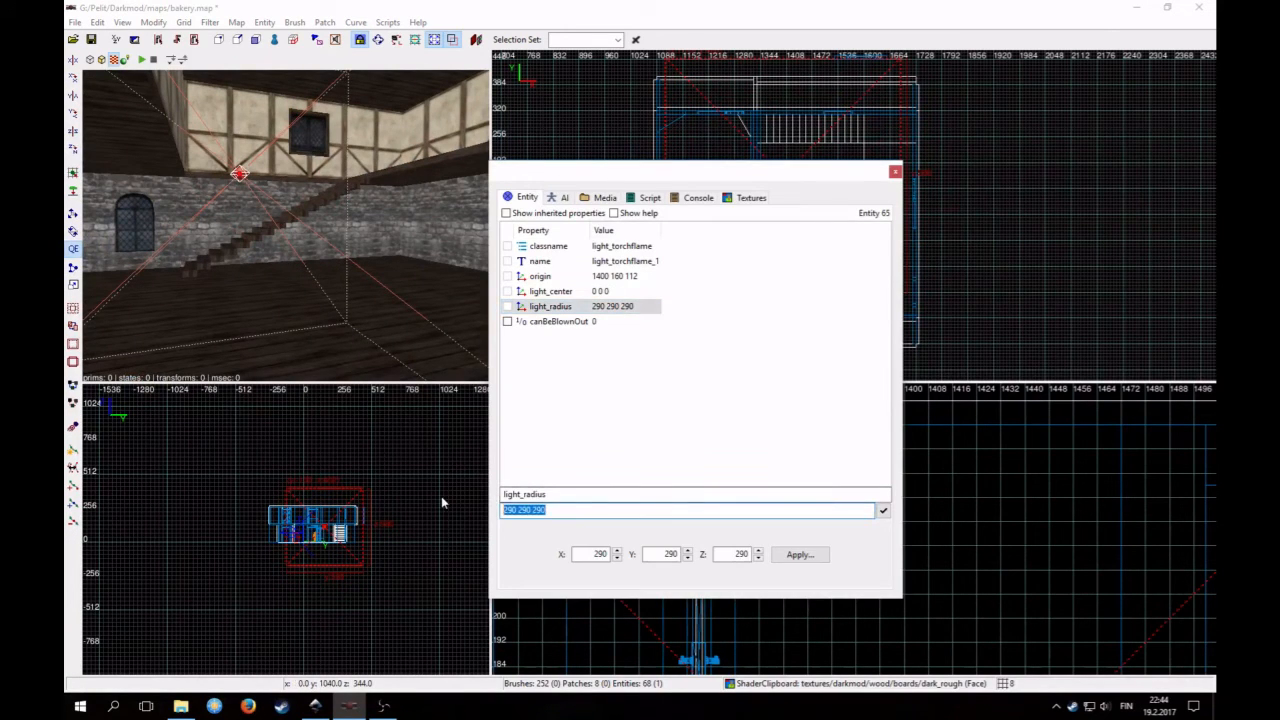
type("350 350 350")
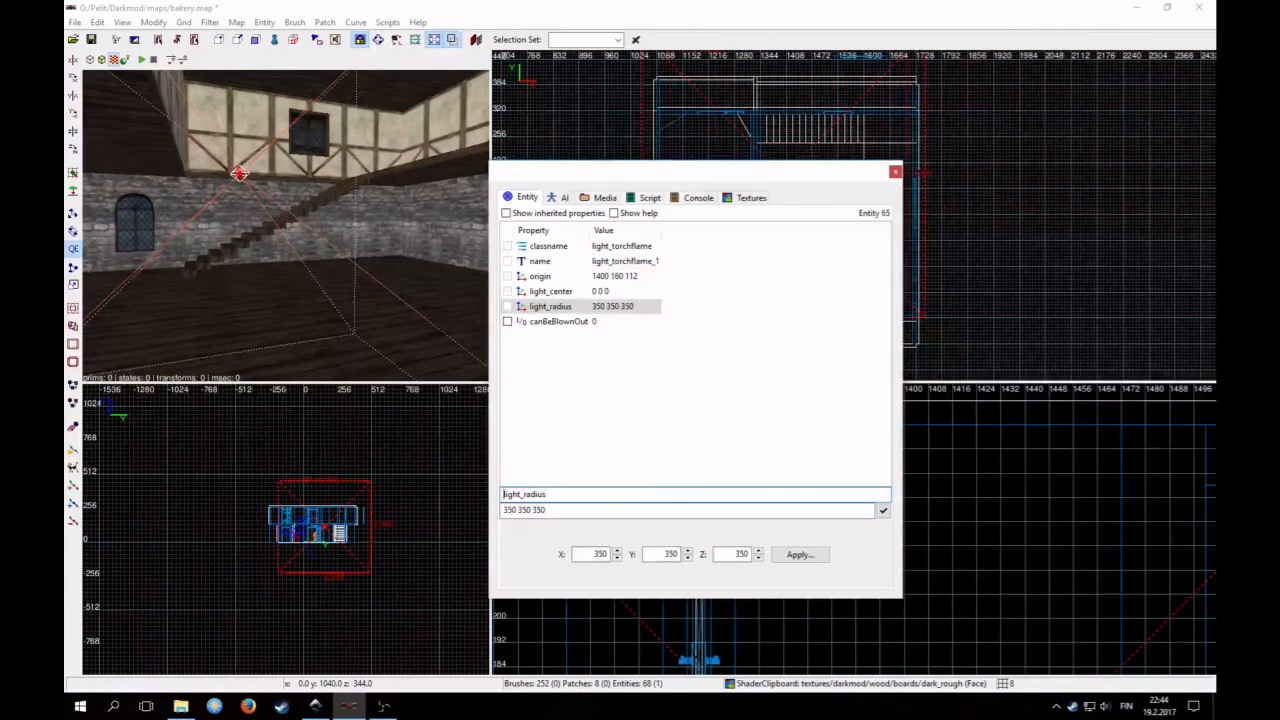
left_click(895, 172)
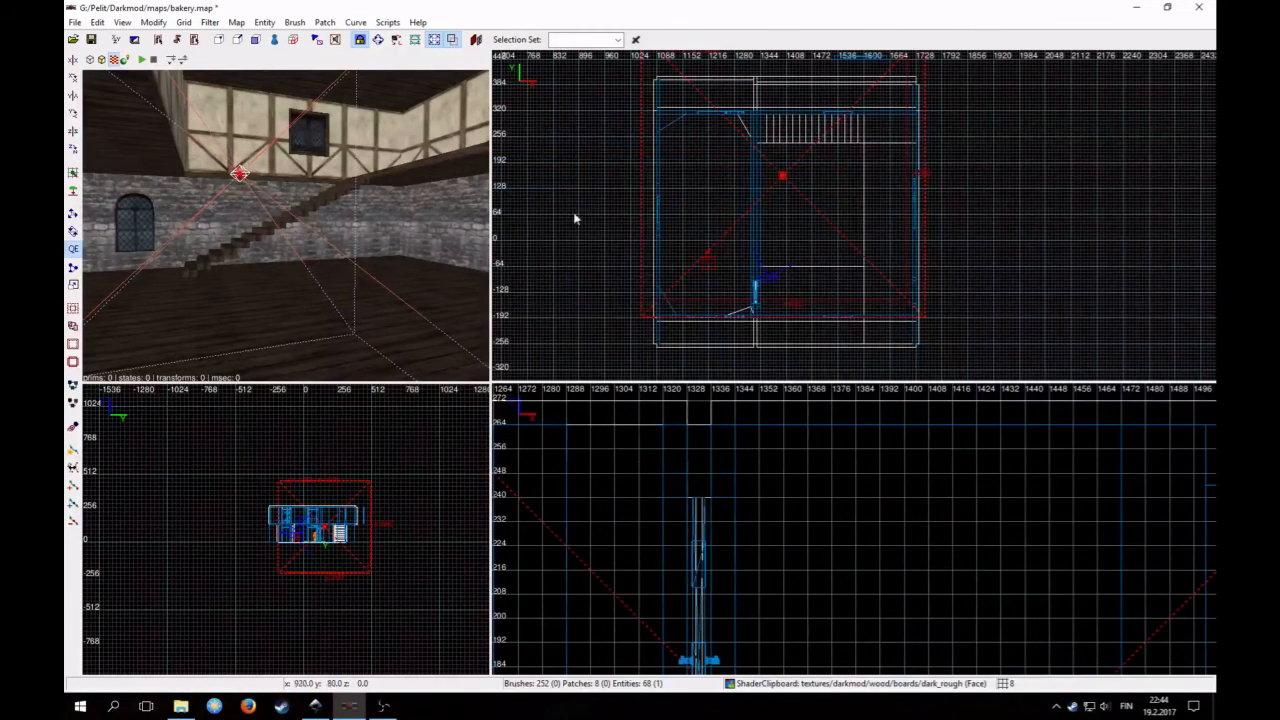
left_click_drag(791, 183, 788, 207)
right_click(290, 283)
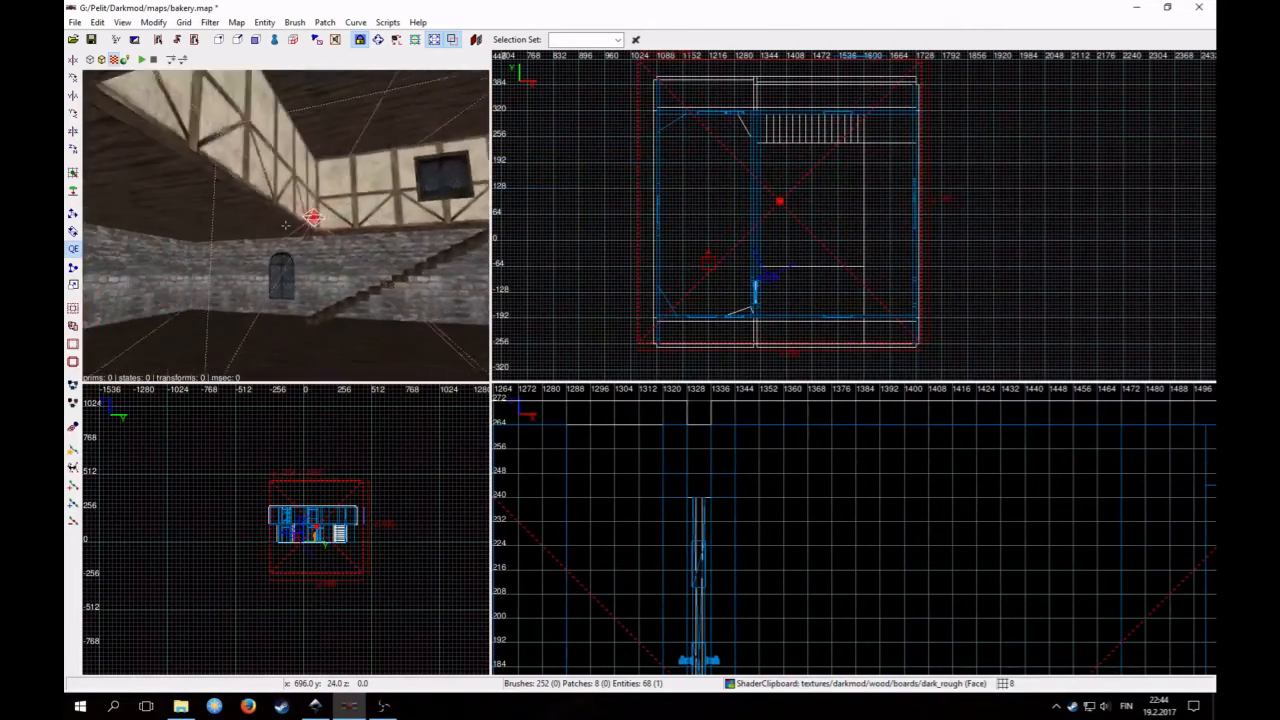
right_click(290, 283)
Duplicate the torch light, place the copy in the upstairs room across the partition wall, deselect it and save the map
scroll(720, 457, "down", 5)
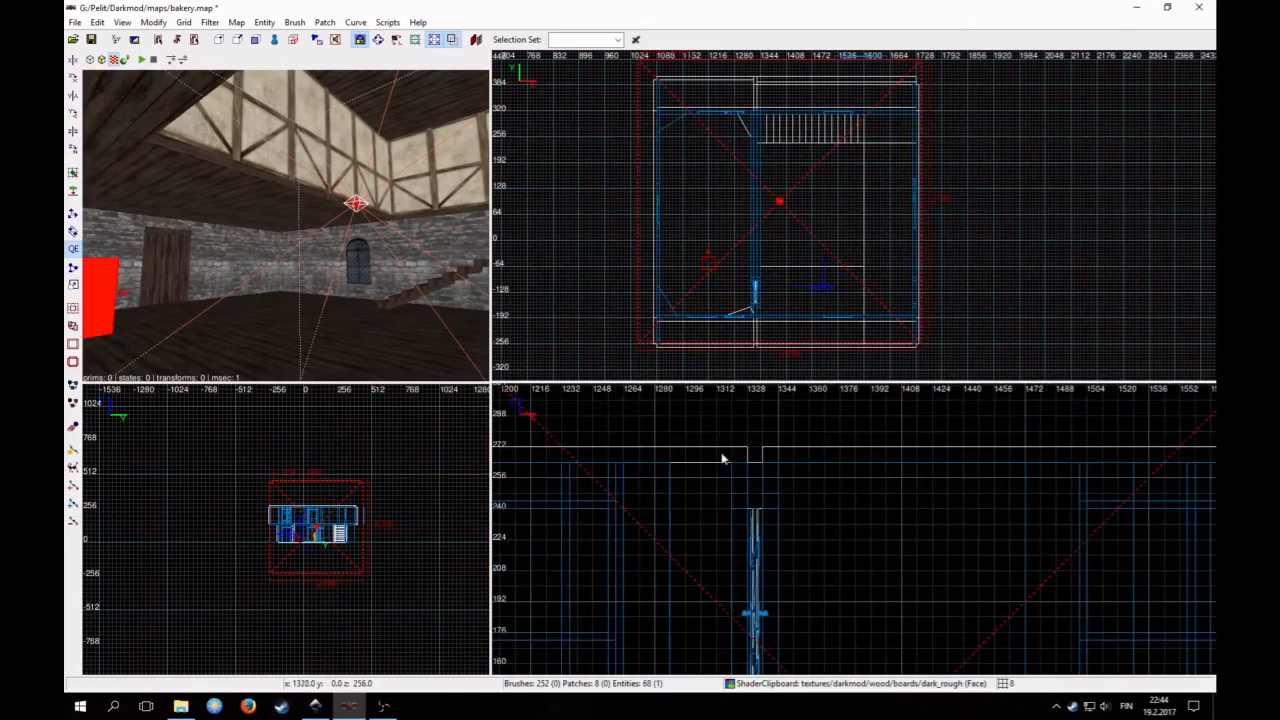
key("space")
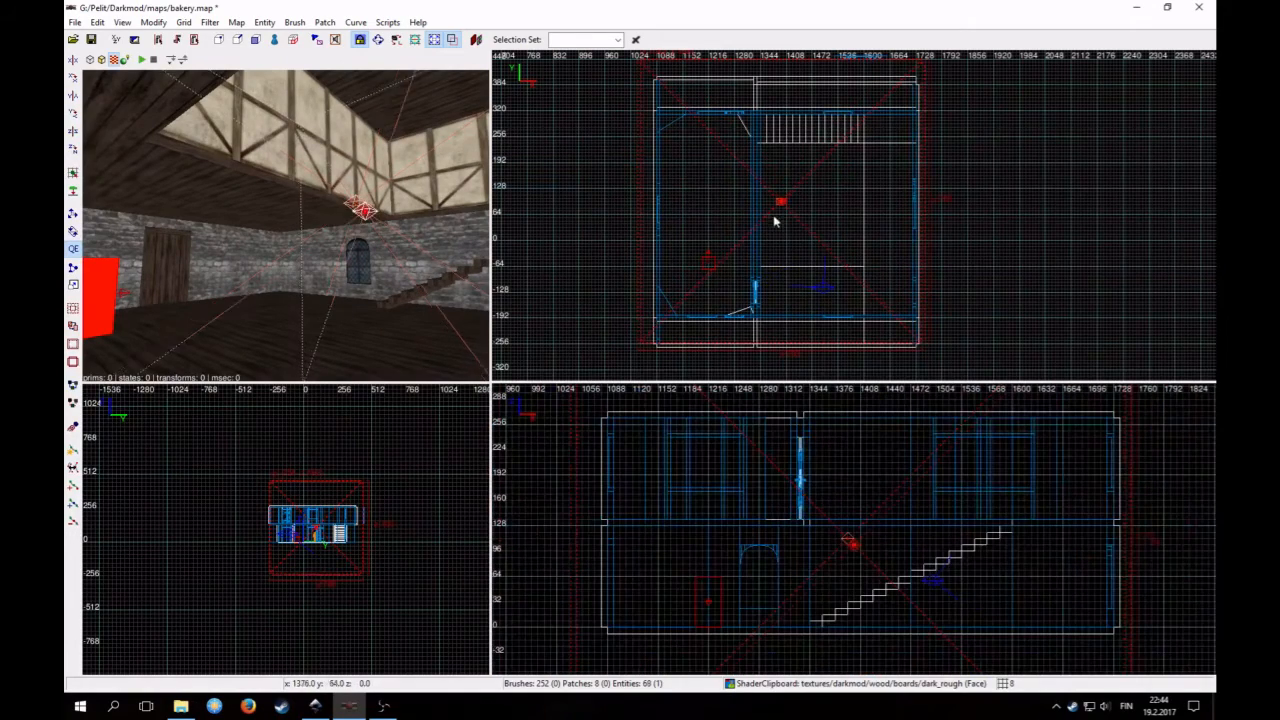
left_click_drag(781, 200, 699, 205)
left_click_drag(722, 478, 722, 465)
right_click(280, 279)
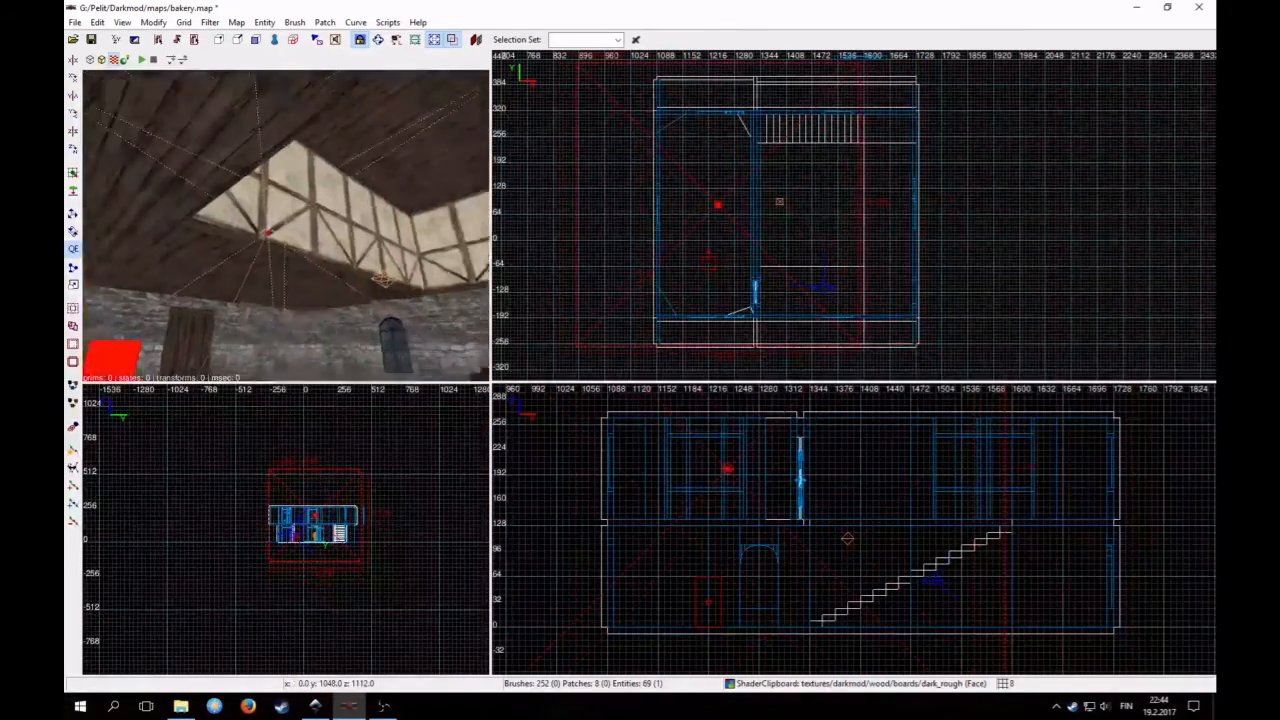
scroll(280, 279, "up", 5)
right_click(280, 279)
key("Escape")
right_click(280, 279)
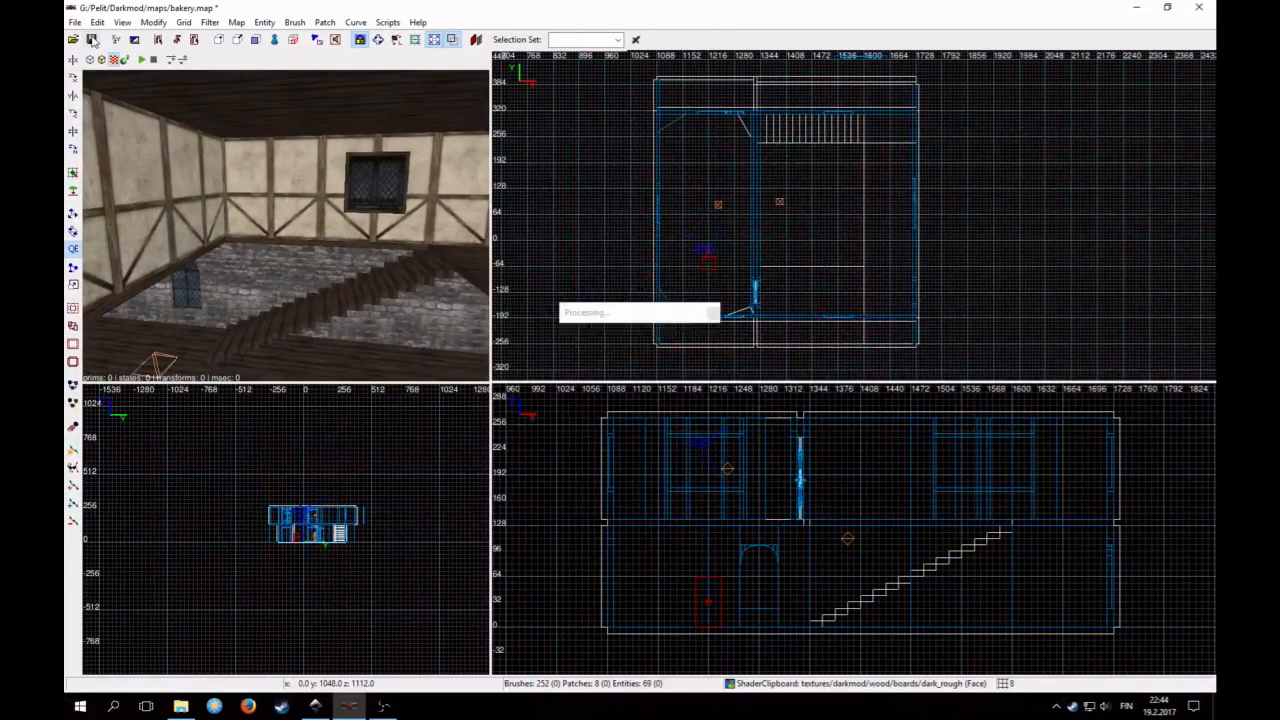
Switch to The Dark Mod, compile the map with the console command dmap bakery and quit the game
left_click(383, 706)
key("ctrl+alt+grave")
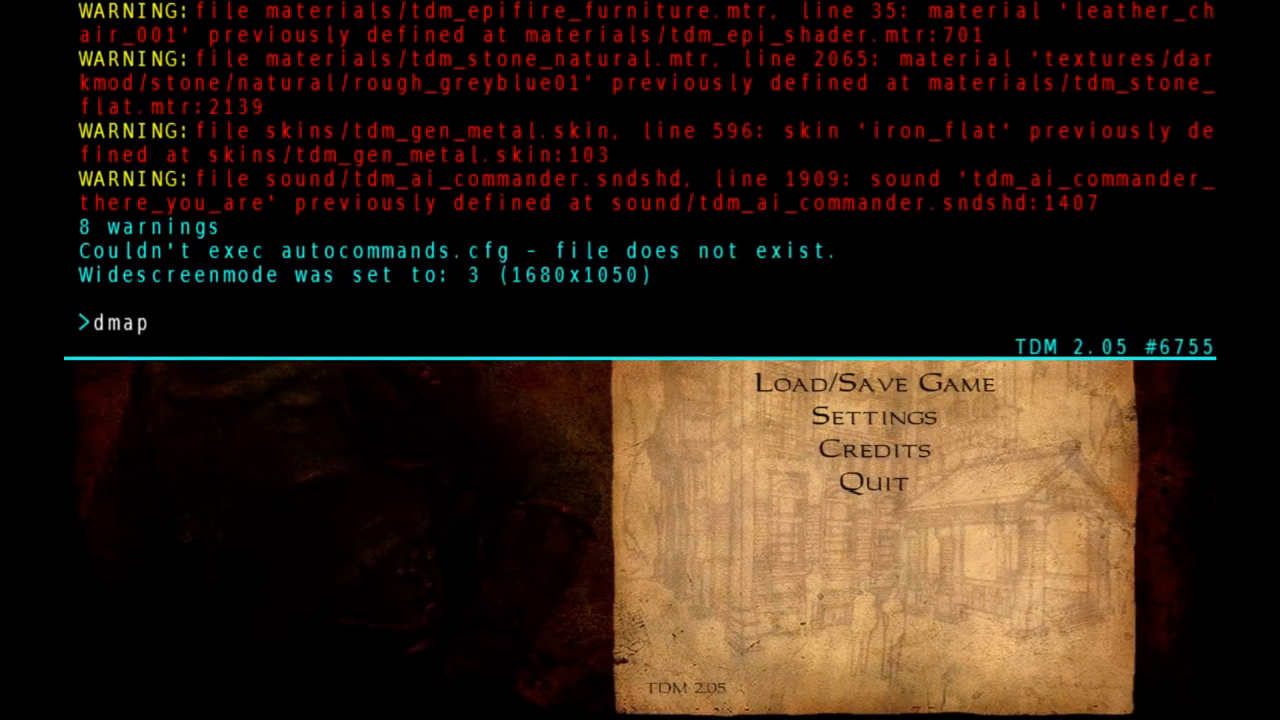
type("dmap bak")
key("Tab")
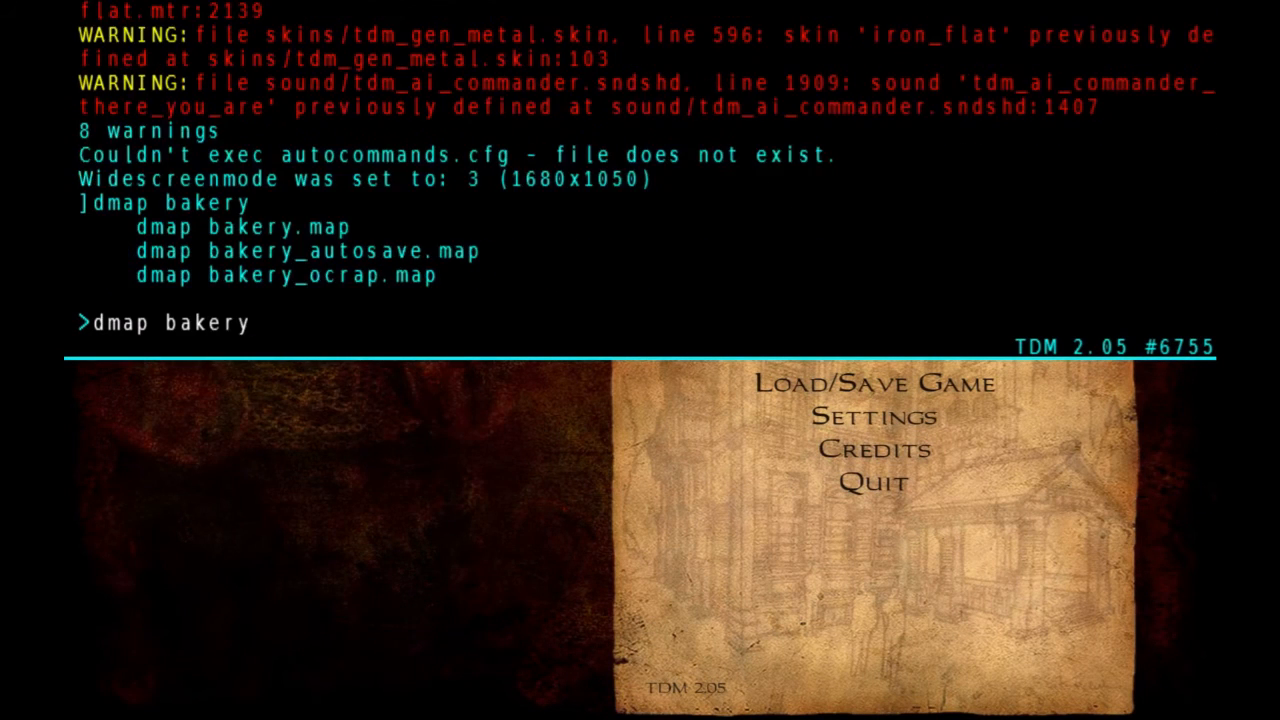
key("Return")
type("q")
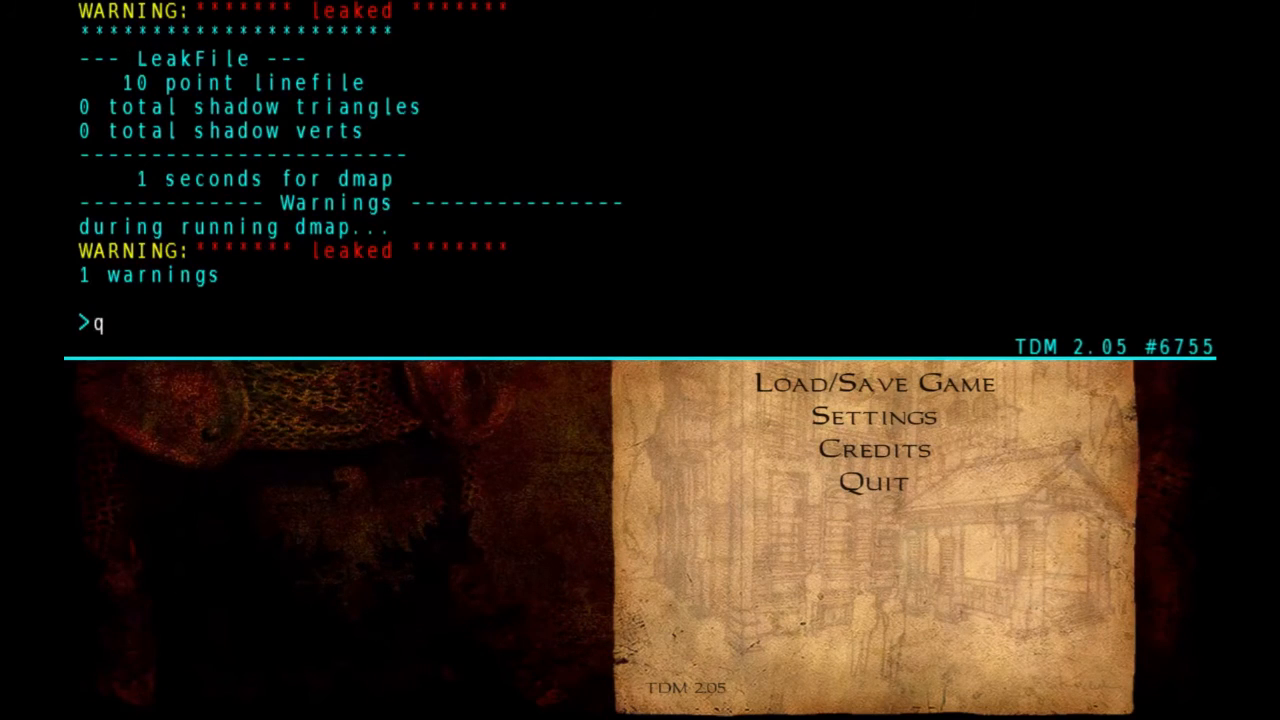
type("uit")
key("Return")
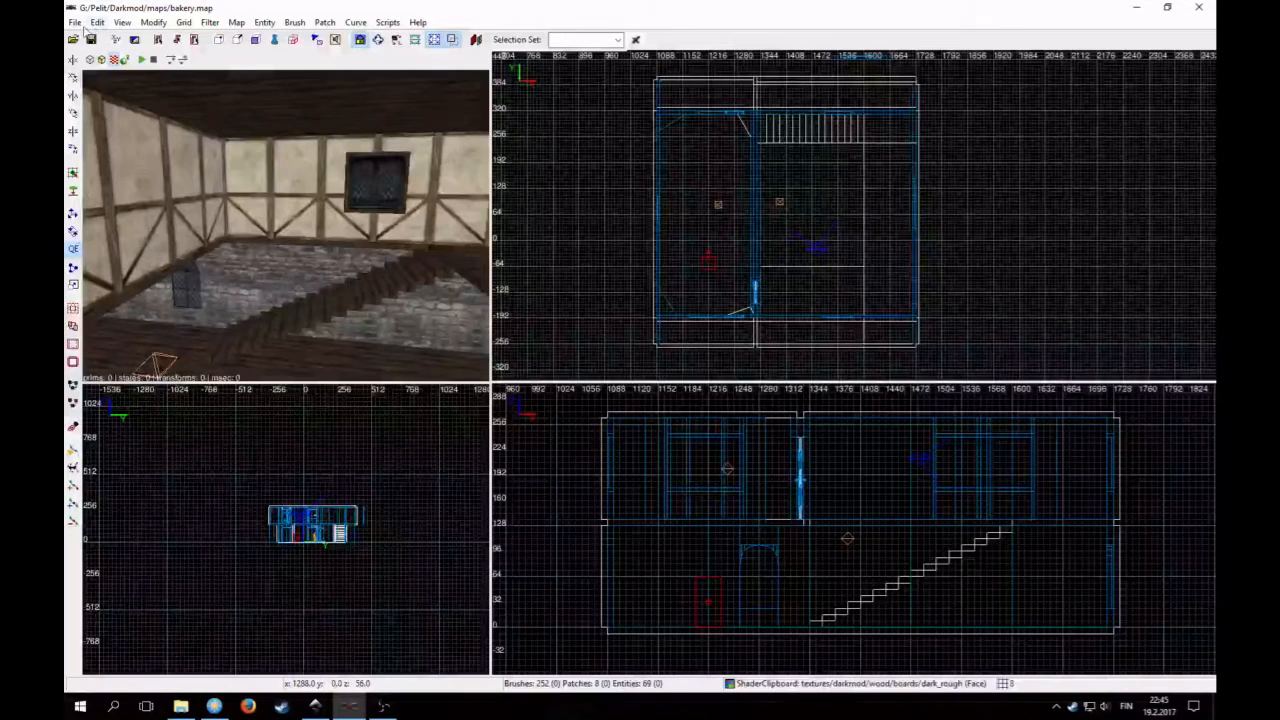
Load the map's pointfile and follow the leak line to the upstairs door in the camera view
left_click(75, 22)
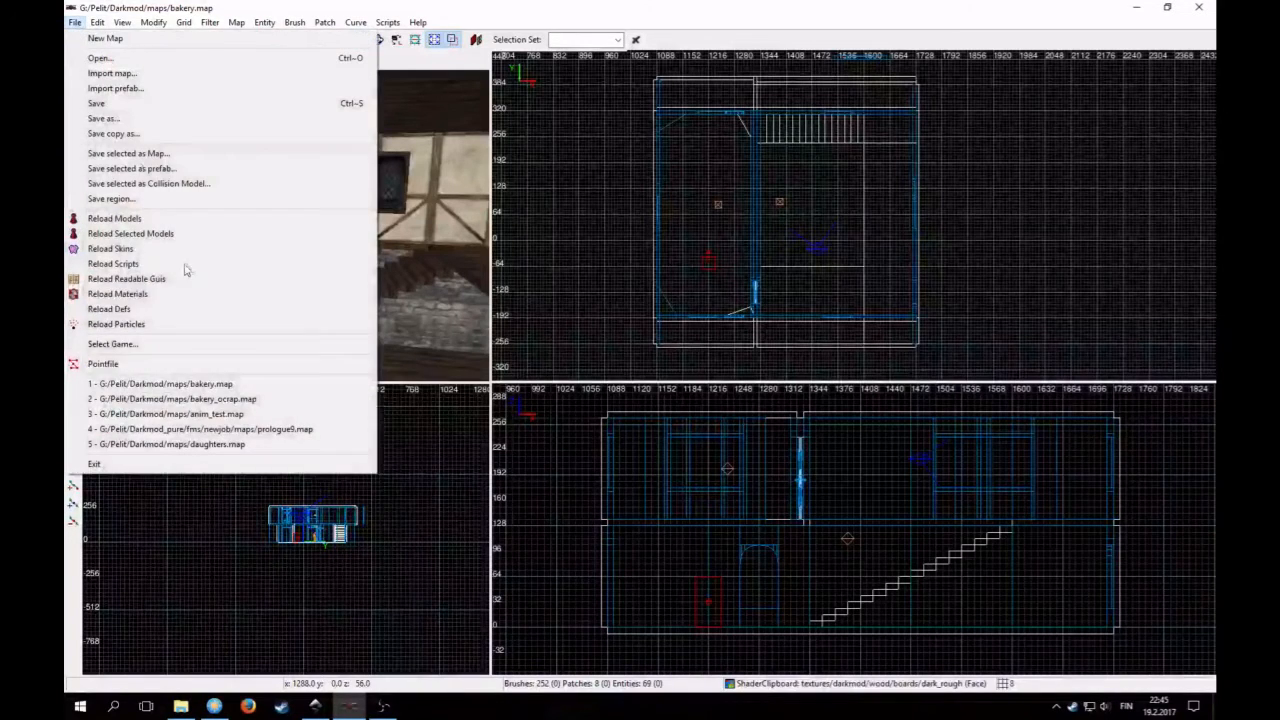
left_click(124, 366)
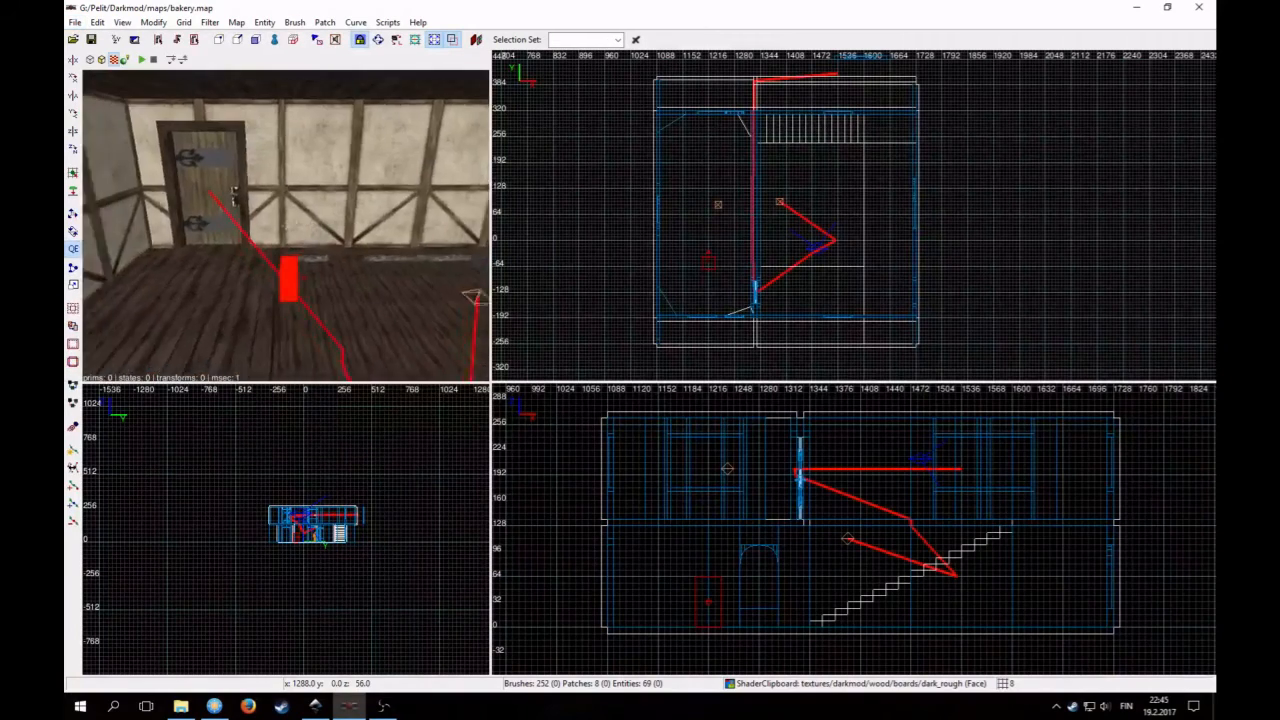
key("Up")
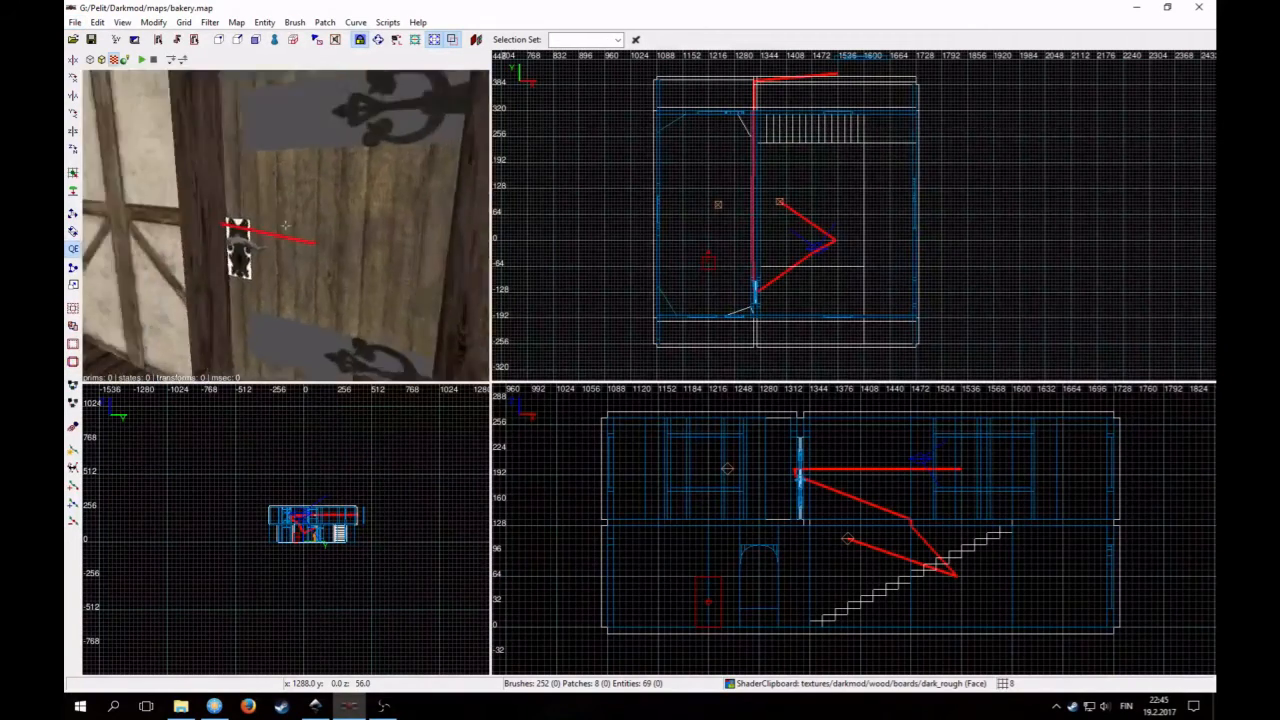
key("Up")
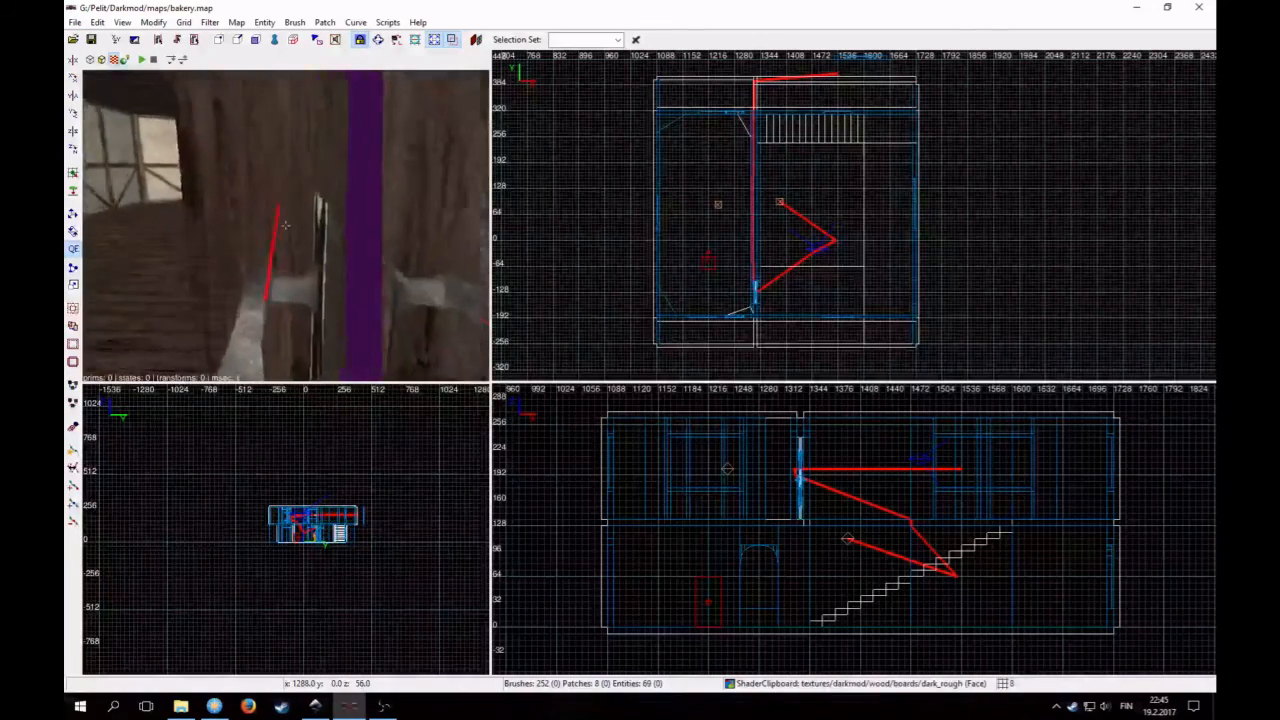
key("Down")
Filter out all entities and trace the leak line through the upstairs doorway and along the partition wall to the corner
left_click(209, 23)
left_click(236, 39)
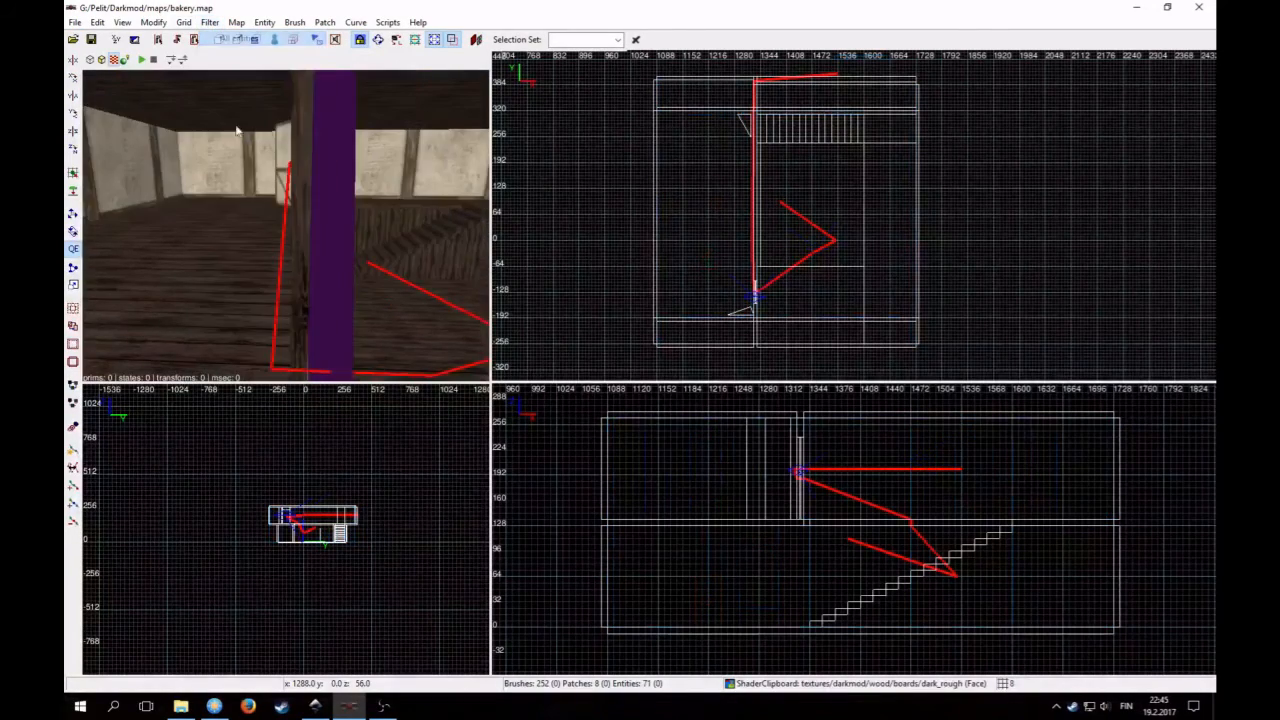
right_click(238, 130)
key("Up")
key("Up")
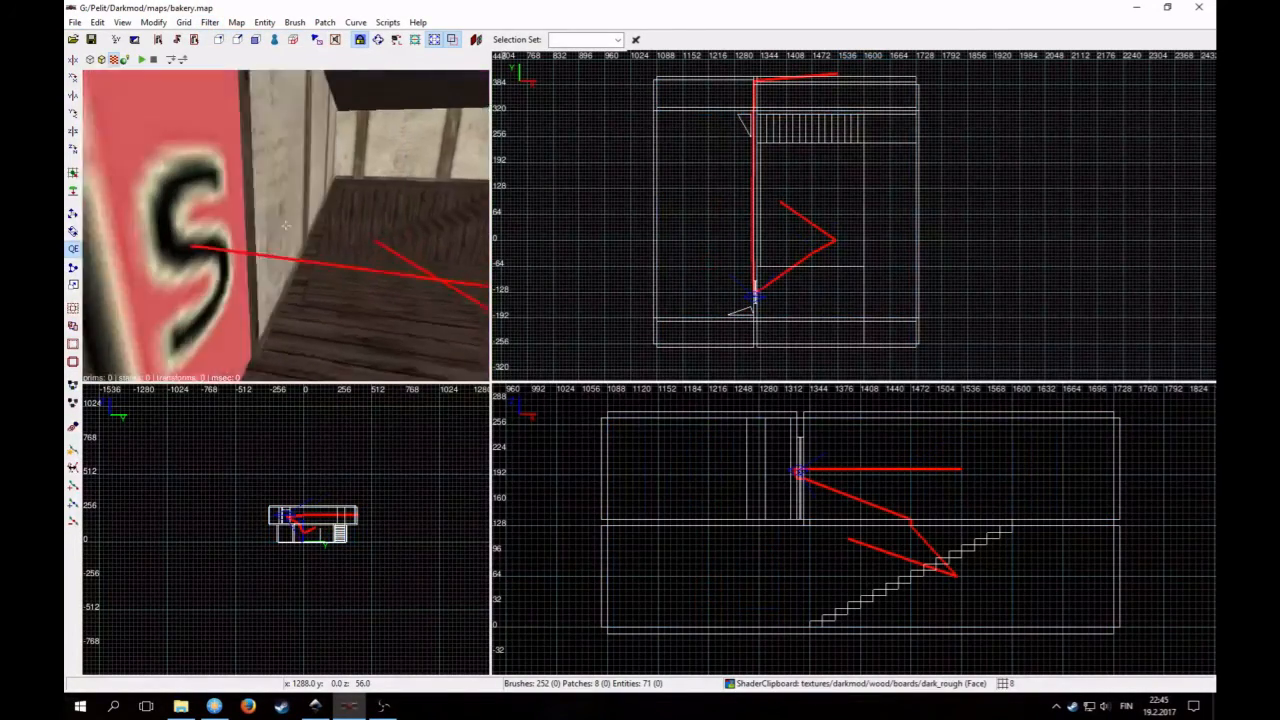
key("Down")
key("Up")
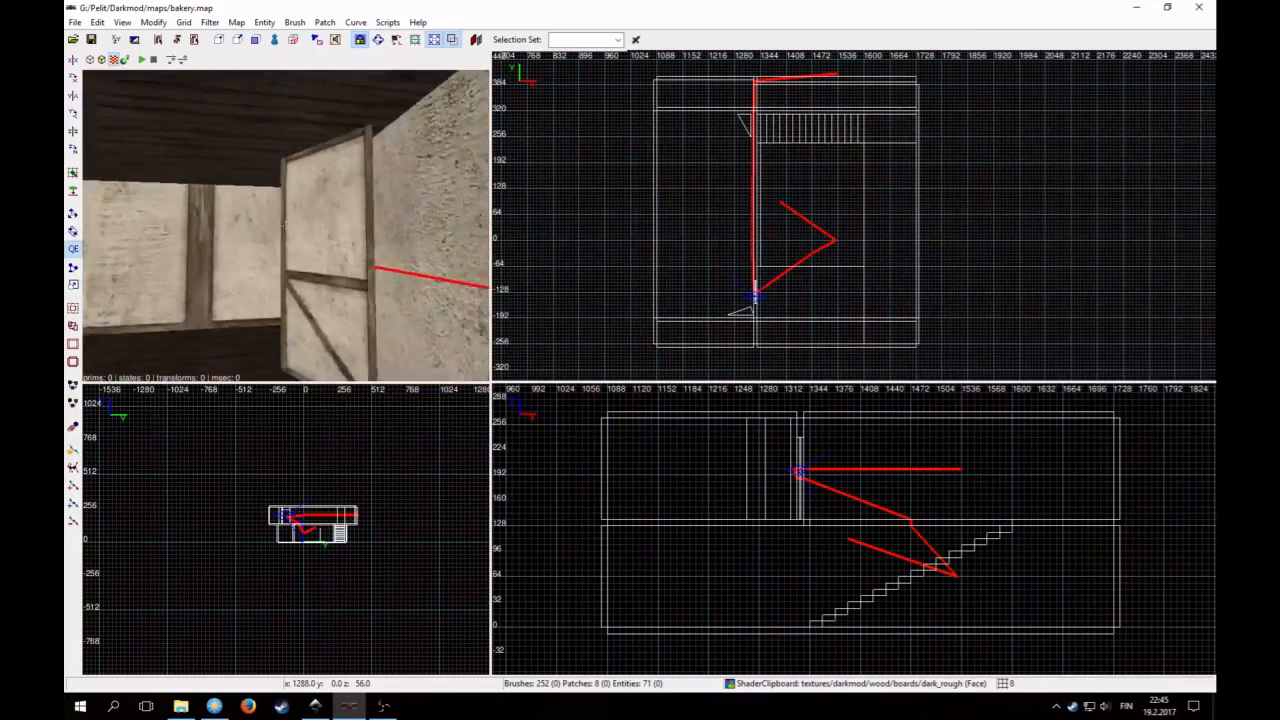
key("Up")
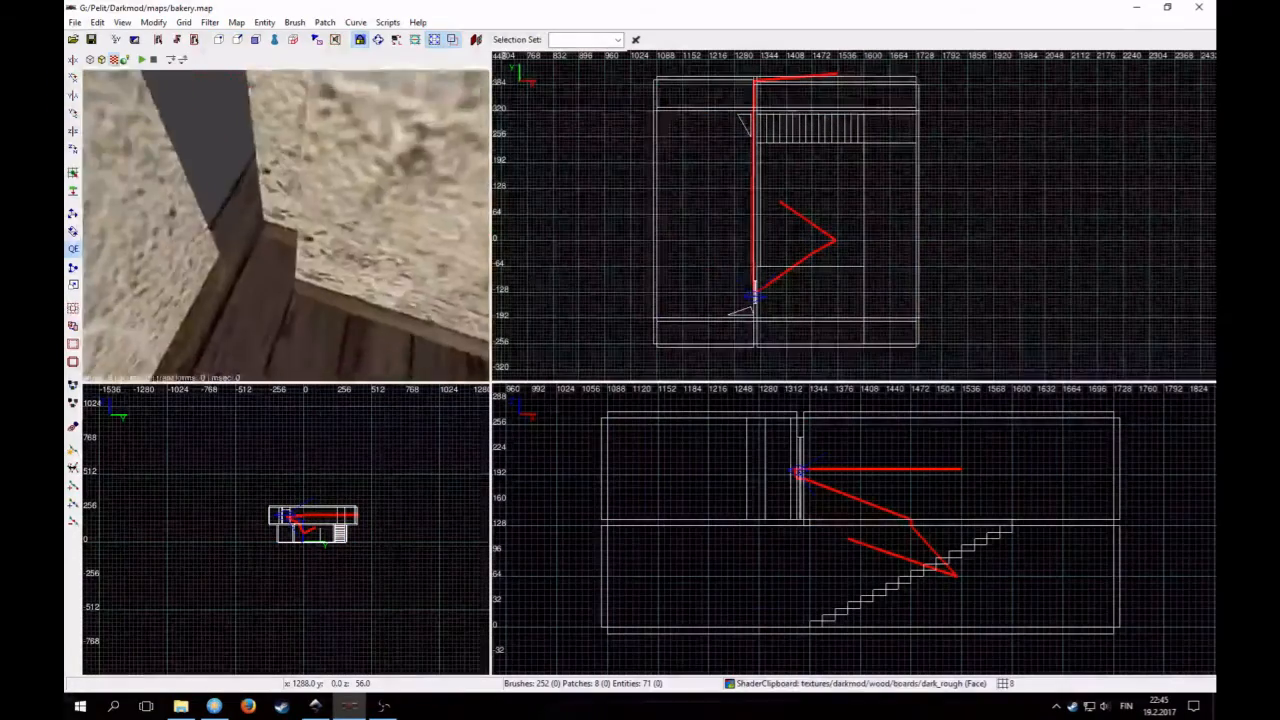
key("Down")
Examine the gap between the partition wall and the outer wall, checking the adjoining brushes in the top view
scroll(675, 238, "down", 2)
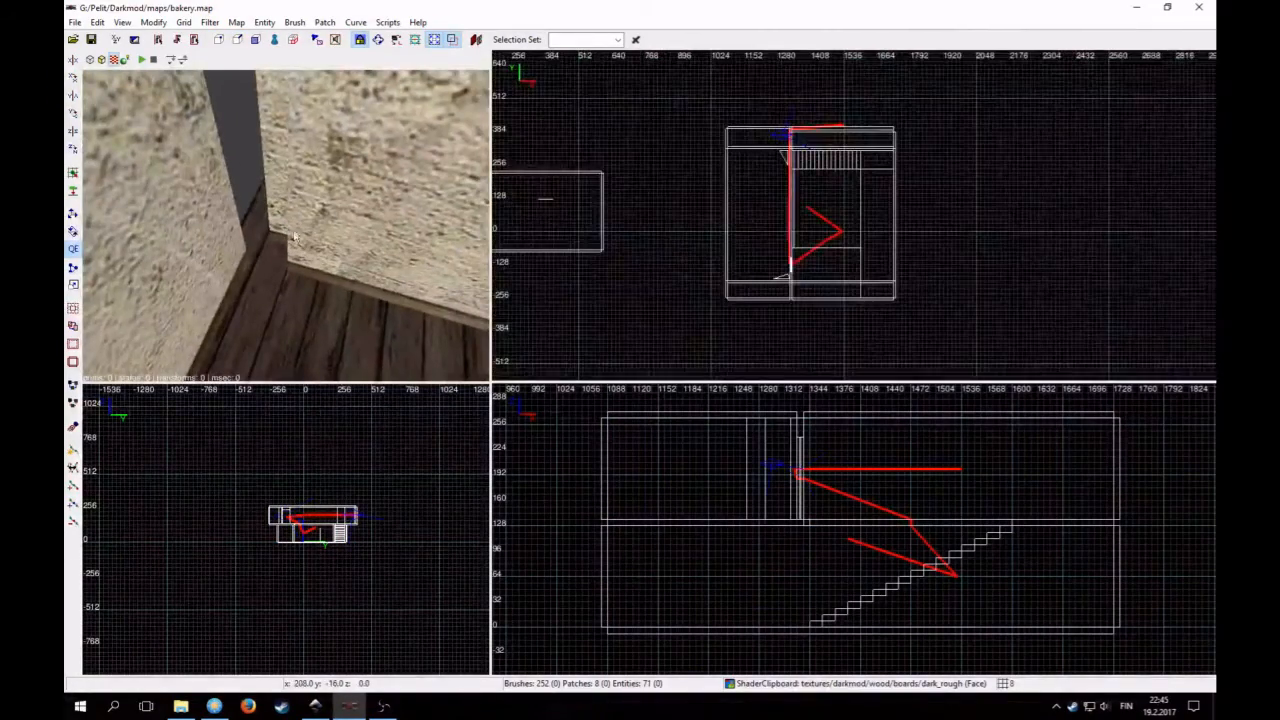
right_click(420, 220)
right_click(420, 220)
scroll(766, 223, "down", 2)
right_click_drag(669, 223, 744, 260)
scroll(744, 260, "up", 10)
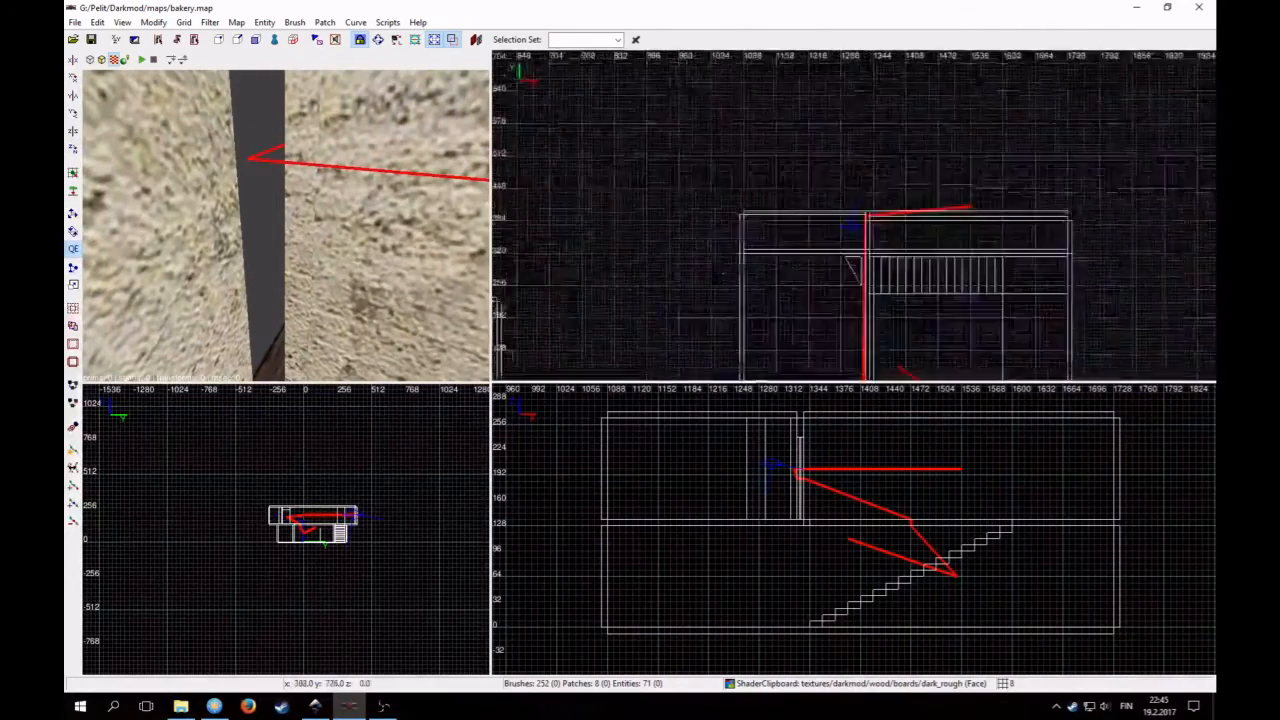
left_click(404, 252, "shift")
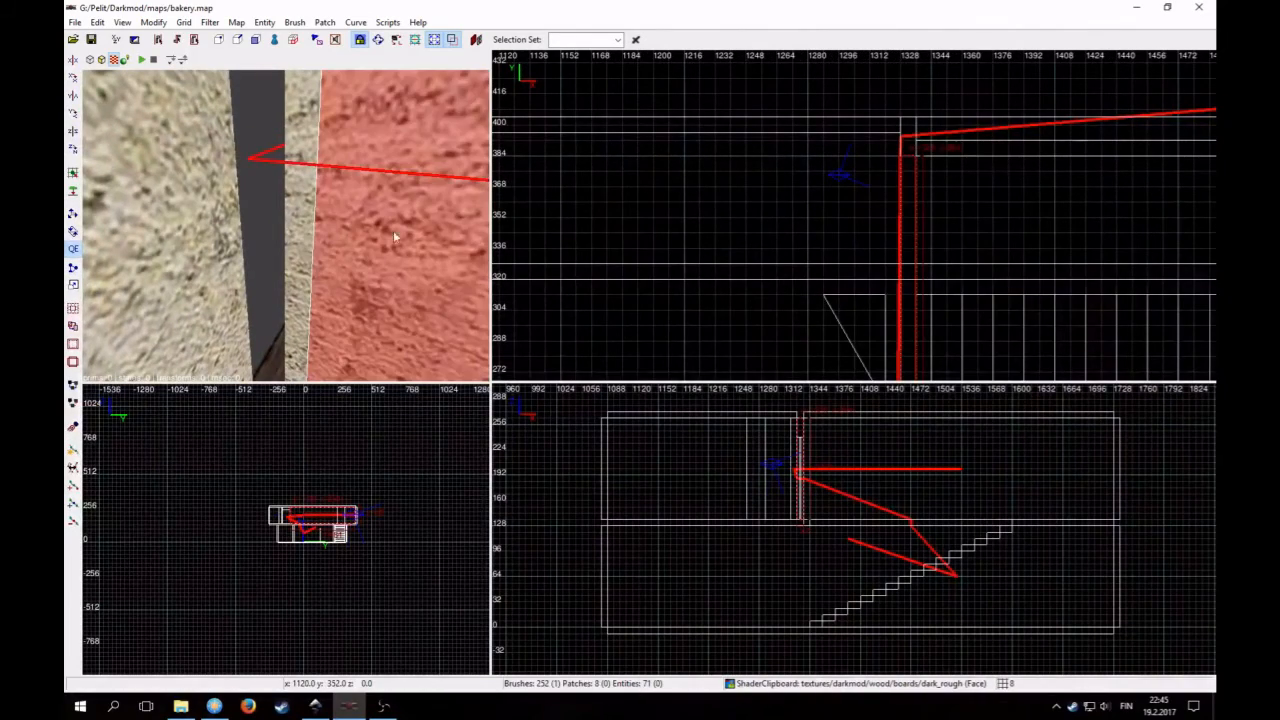
key("Escape")
left_click(220, 295, "shift")
right_click_drag(814, 206, 736, 240)
scroll(736, 240, "up", 1)
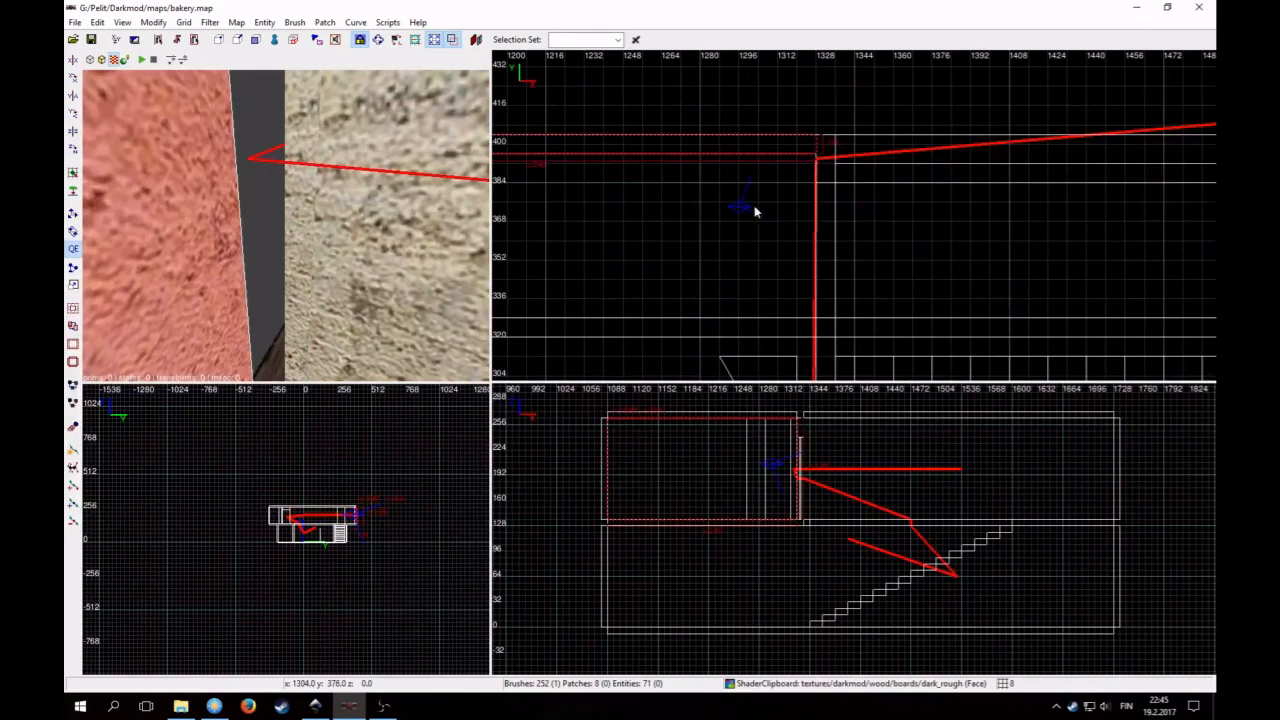
key("Escape")
Extend the end of the upstairs partition wall about 16 units to close the corner gap and check the walls around it
left_click(392, 246, "shift")
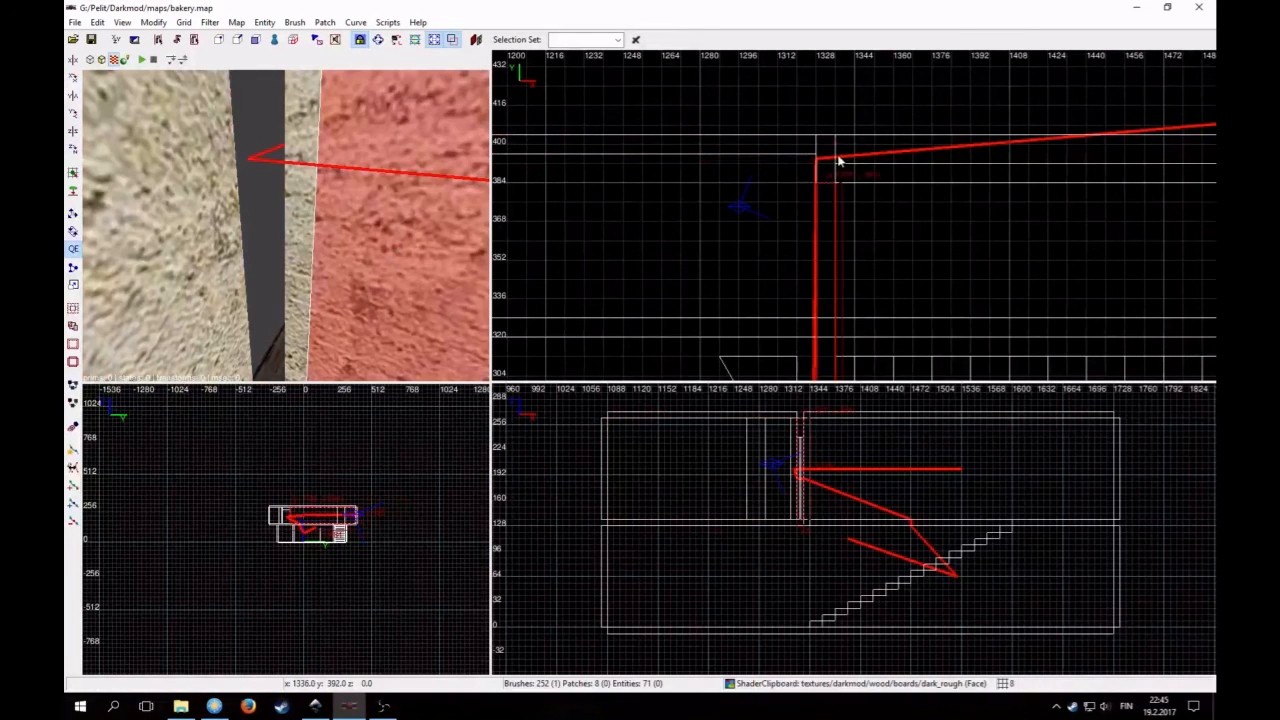
left_click_drag(823, 146, 821, 111)
key("Escape")
right_click(400, 248)
key("Down")
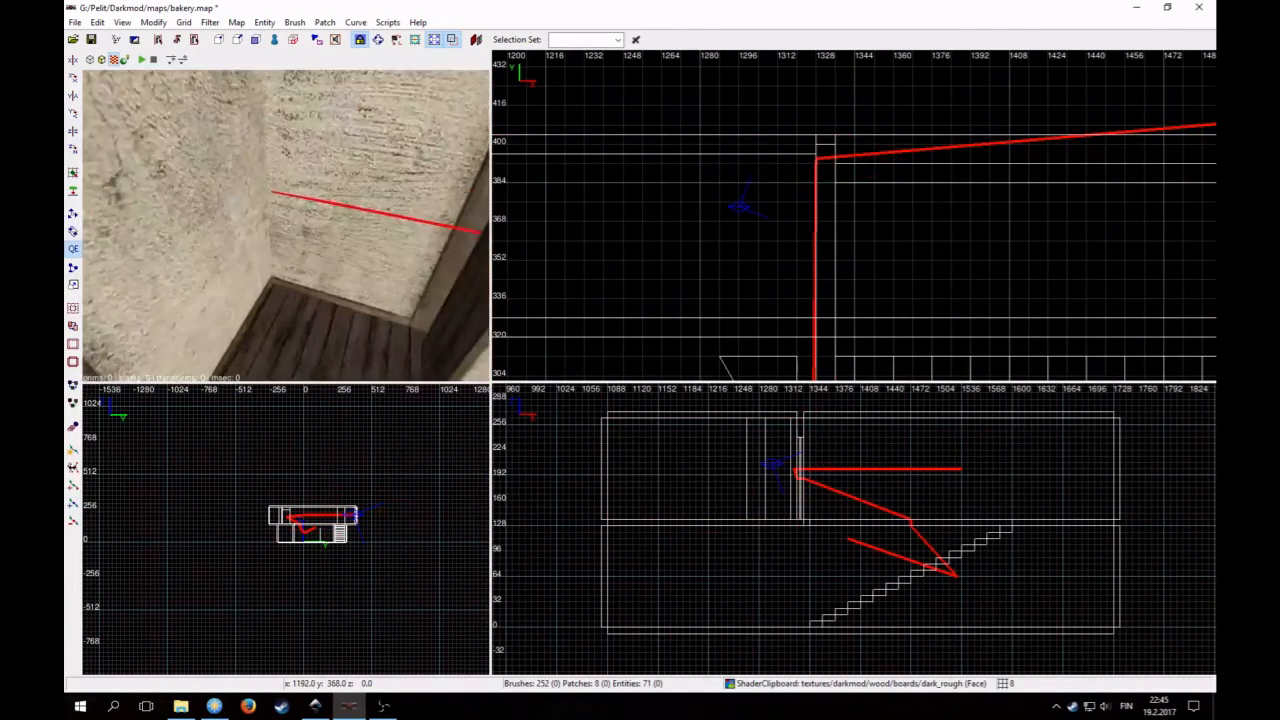
key("Up")
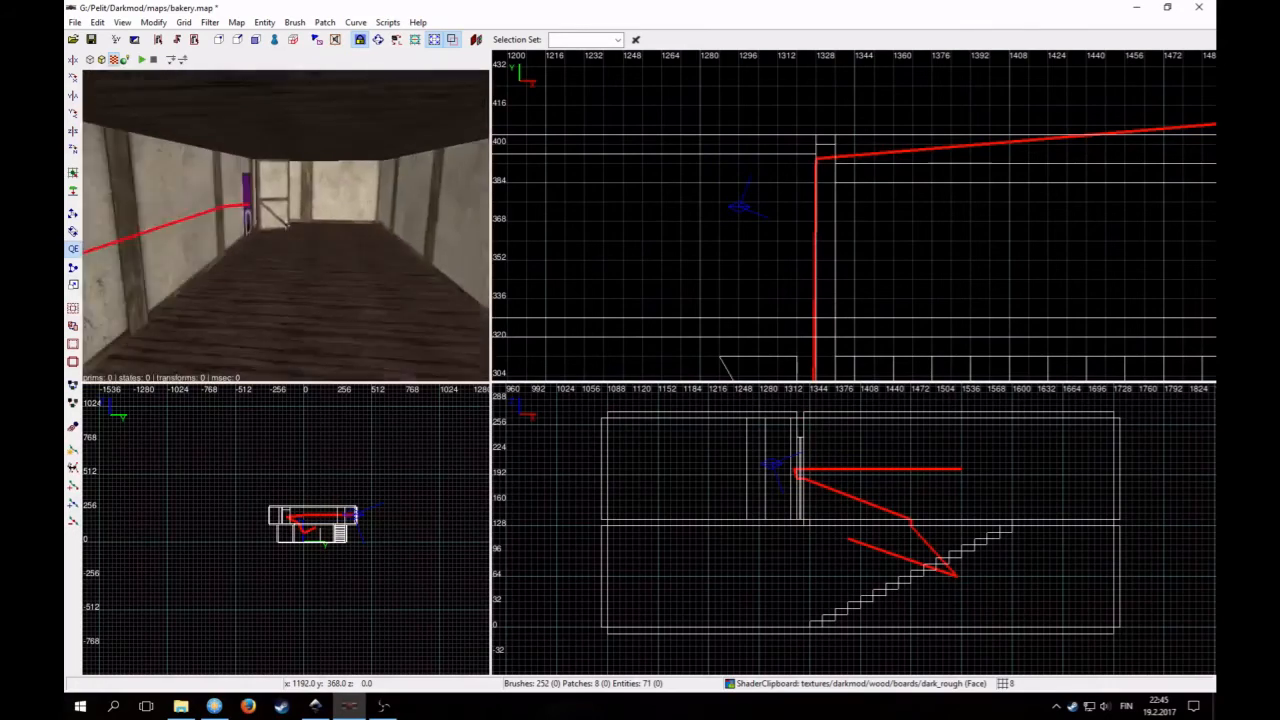
key("Up")
key("Up")
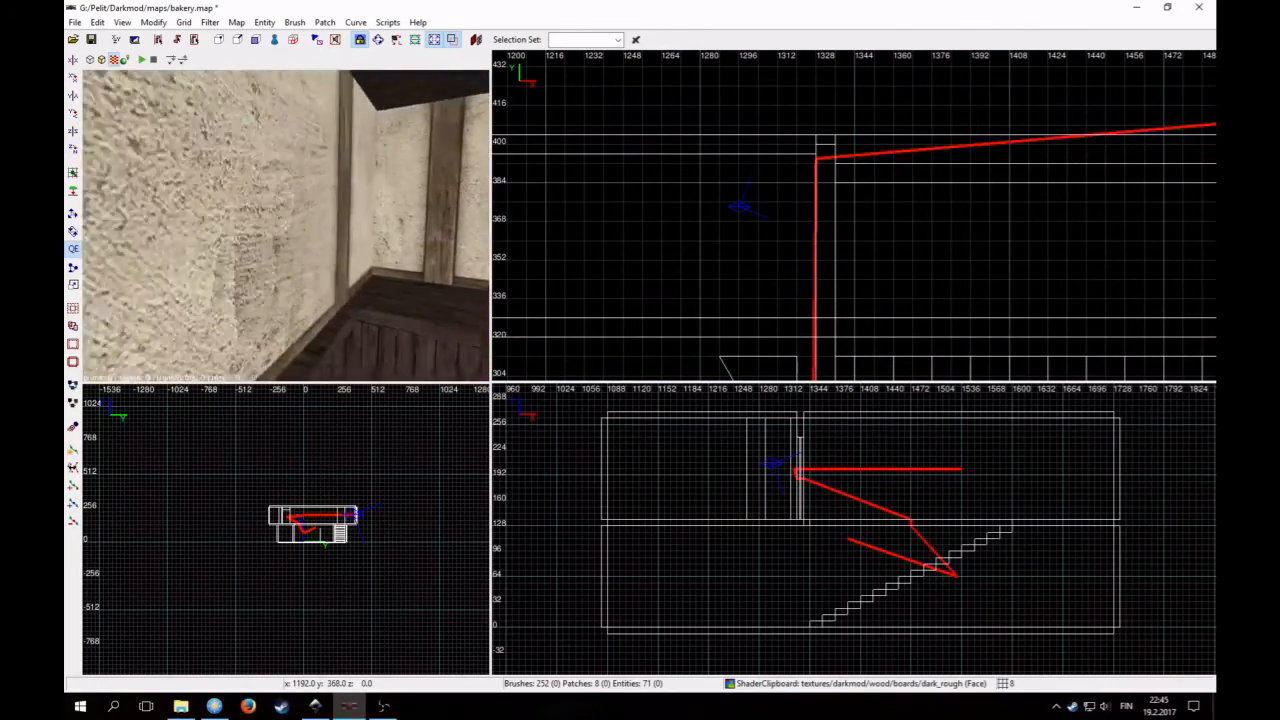
Check the upstairs room in the camera view and save the bakery map with its closed corner gap
key("Up")
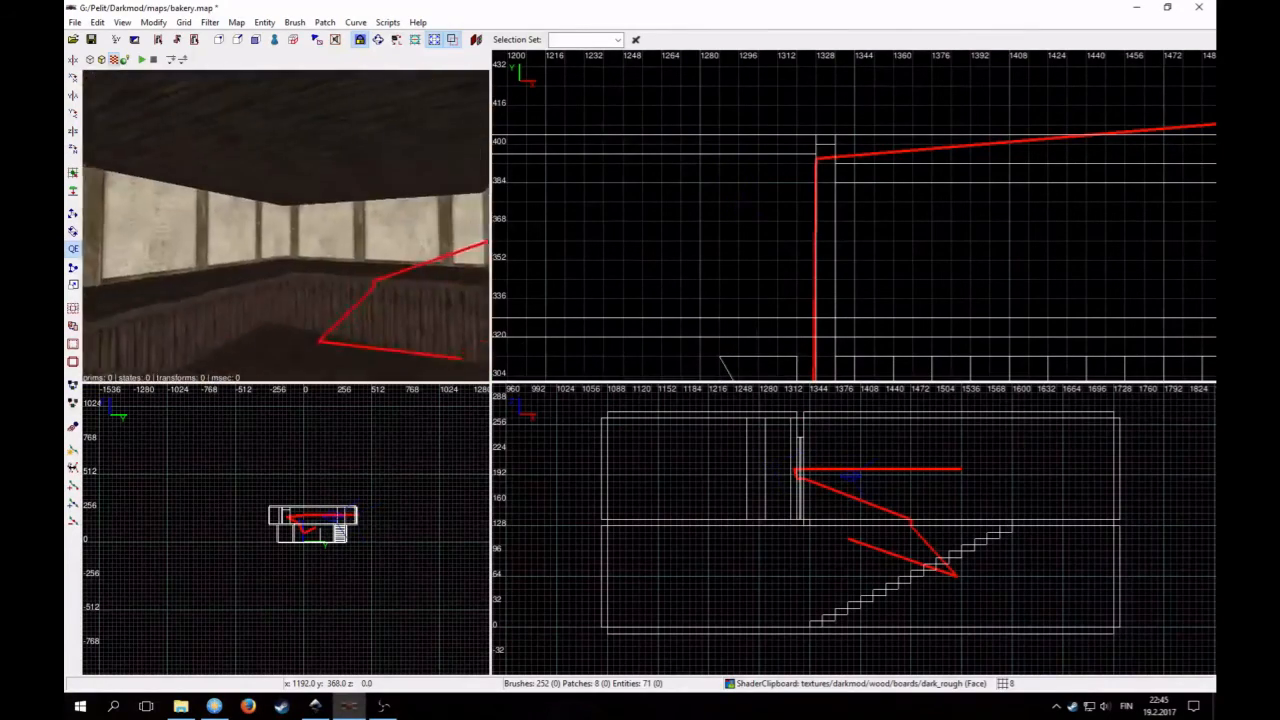
right_click(155, 278)
left_click(88, 42)
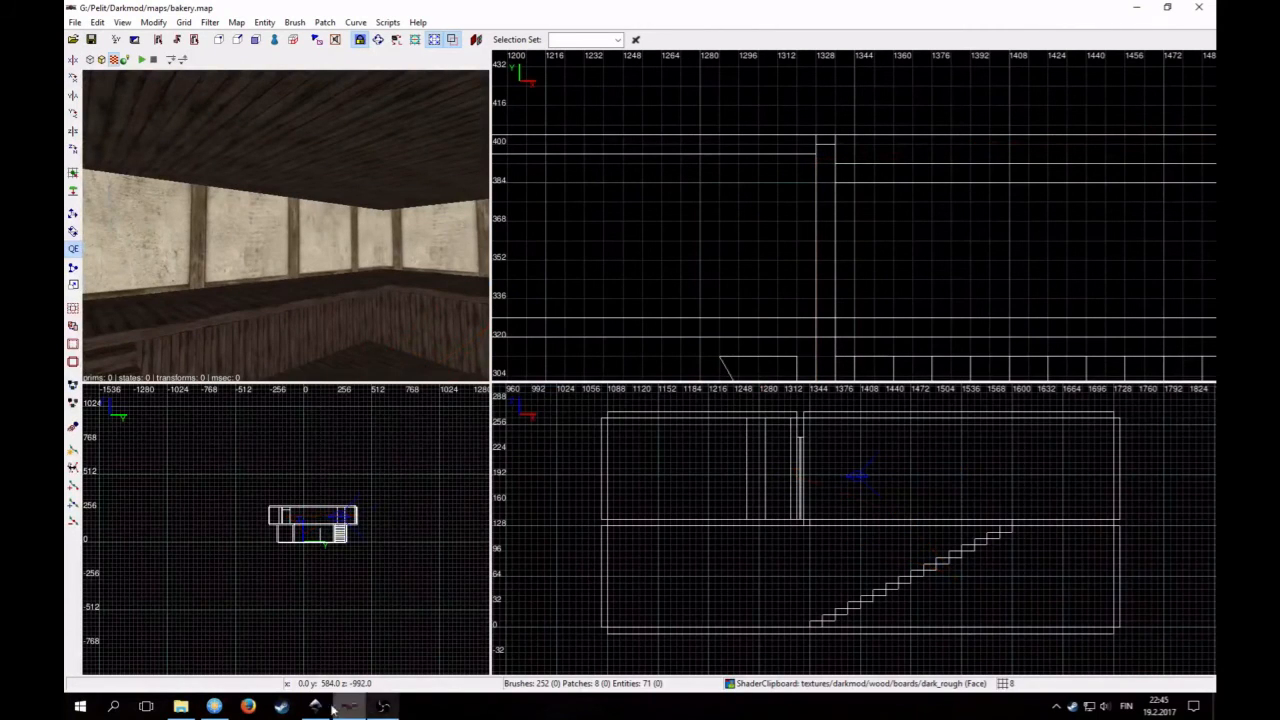
Compile the map in the game console with "dmap bakery" and quit the game
left_click(382, 707)
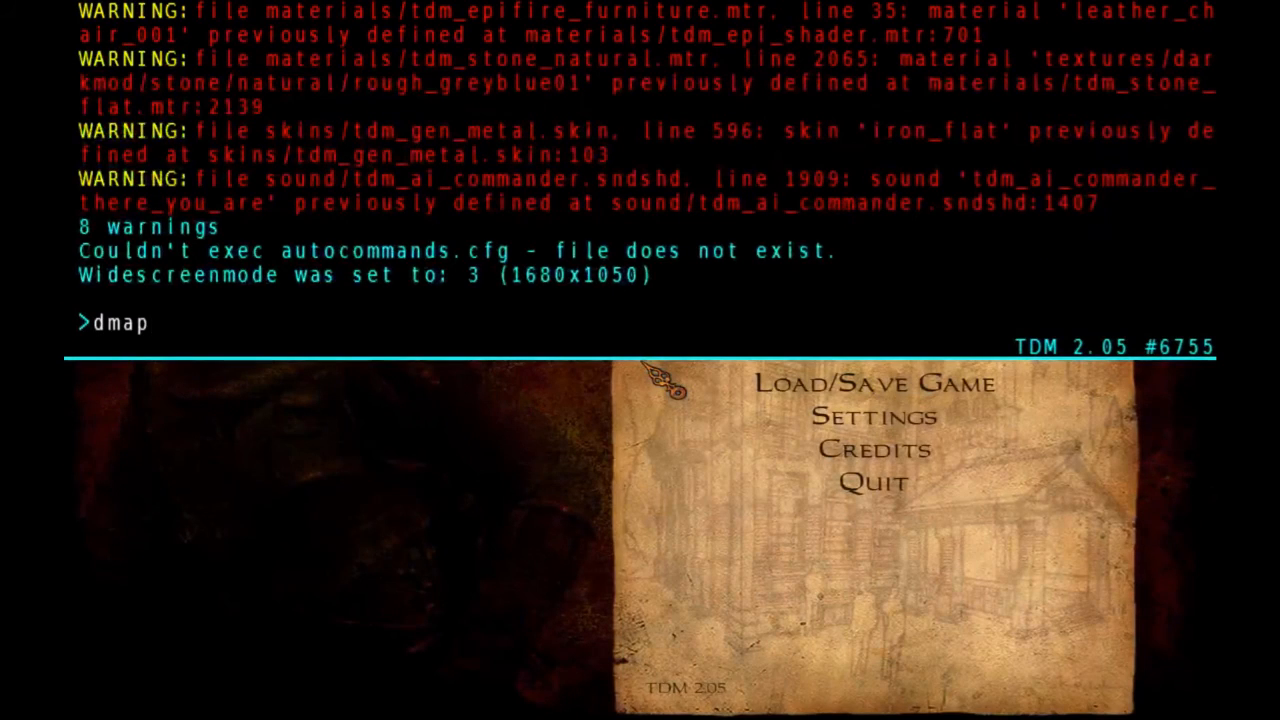
type("dmap ba")
key("Tab")
key("Return")
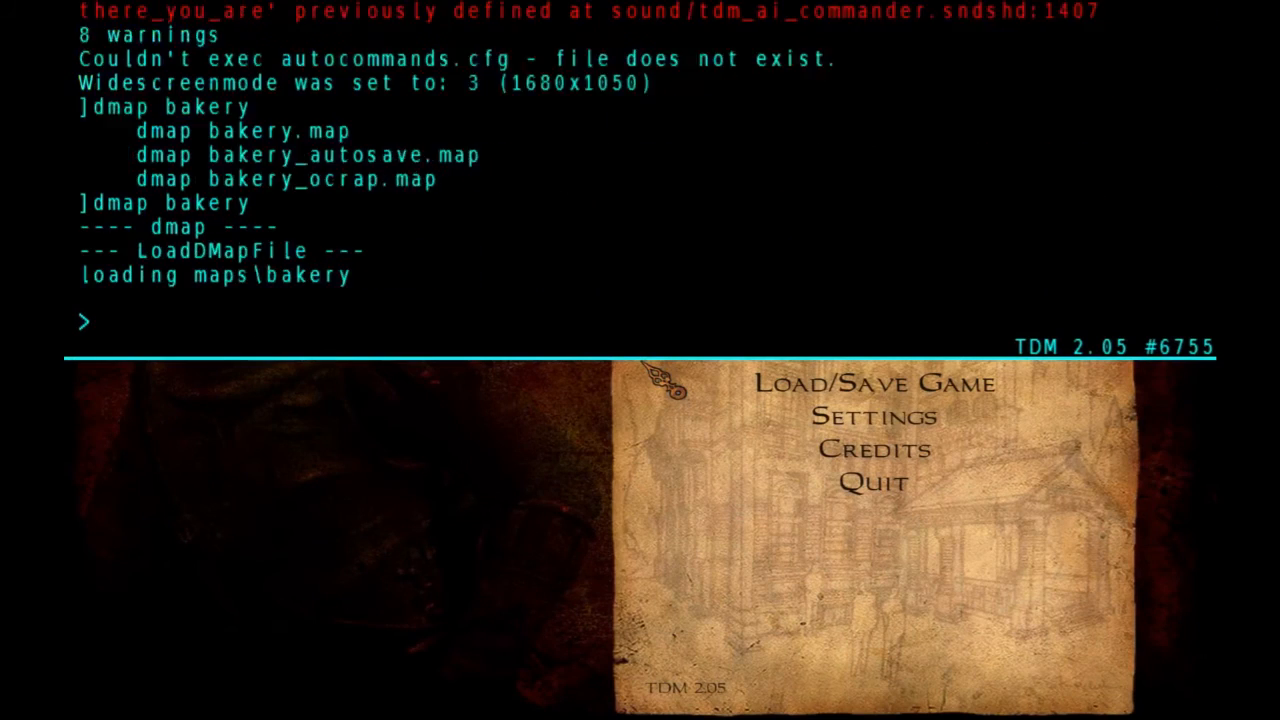
type("quit")
key("Return")
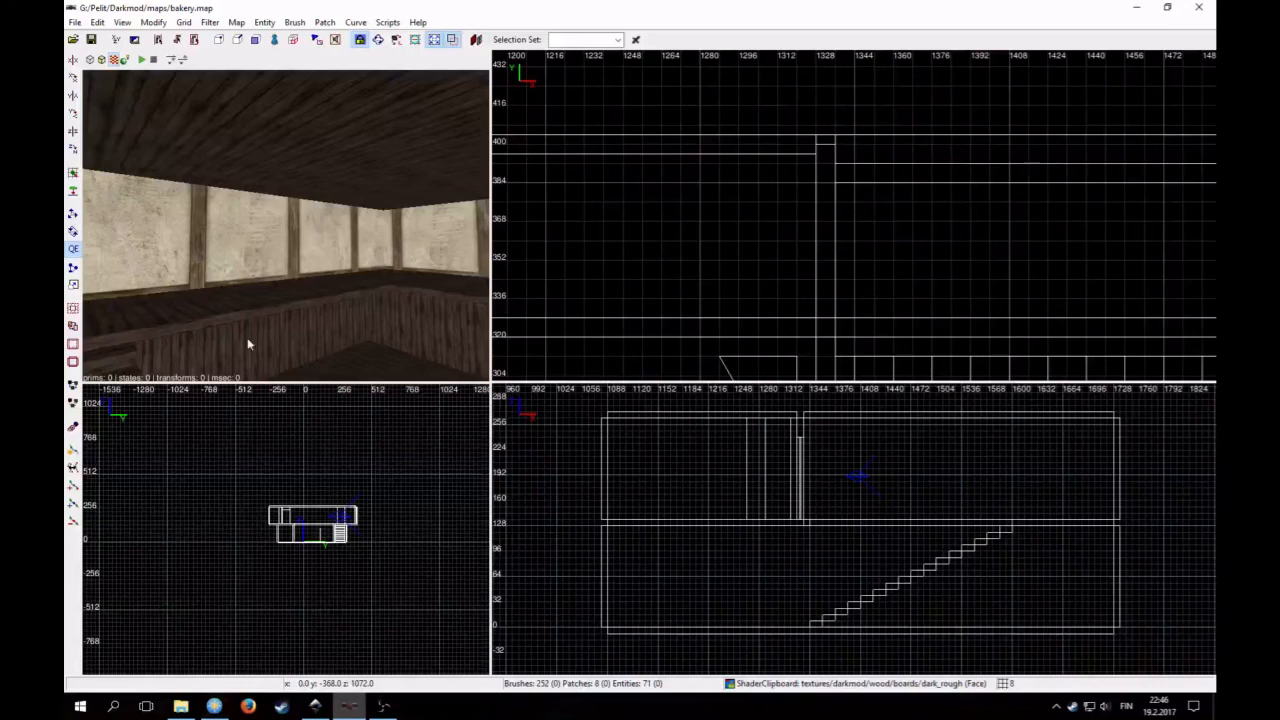
Load the map's pointfile, follow the leak line outside the upstairs wall and show all entities again
left_click(75, 22)
left_click(110, 363)
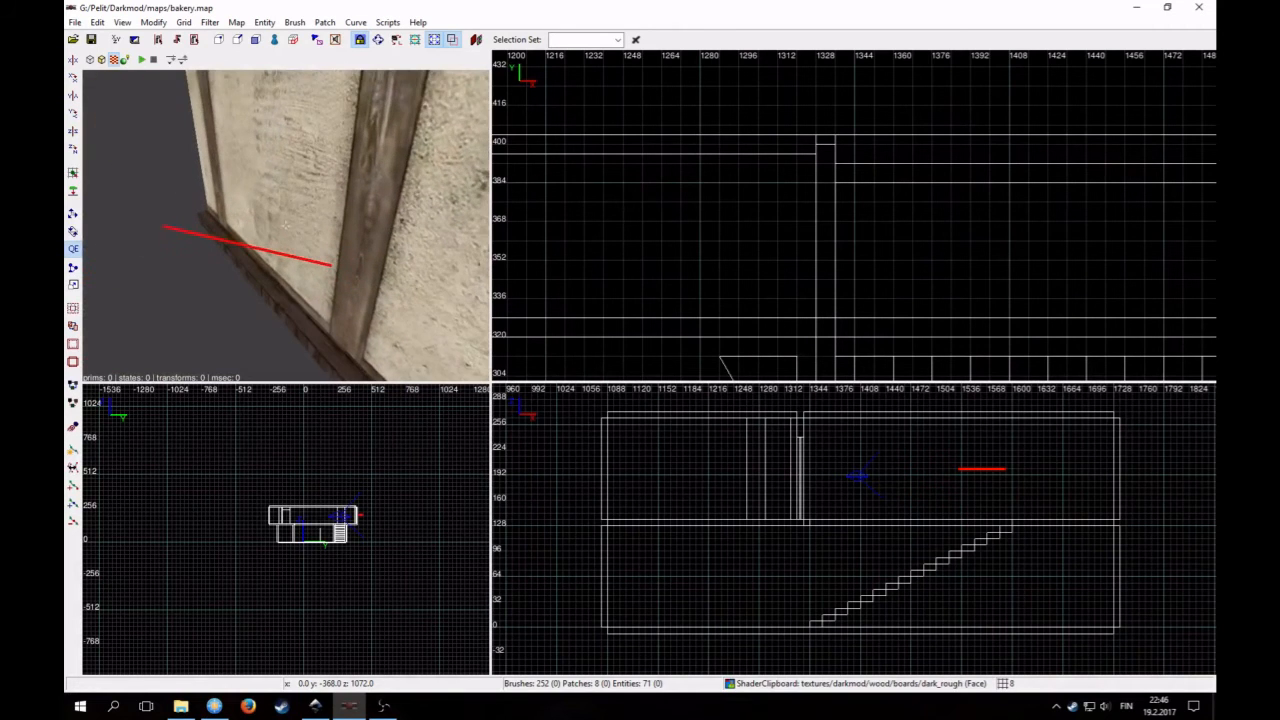
left_click(306, 218, "shift")
left_click(210, 22)
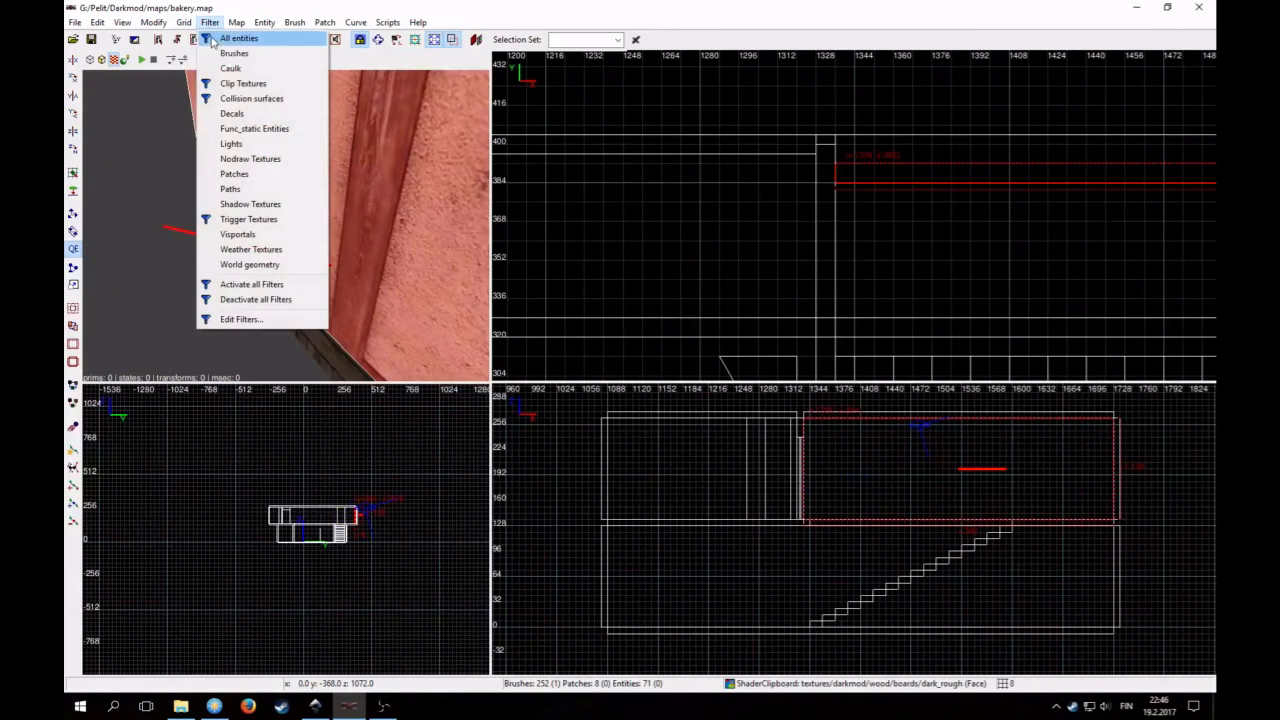
left_click(262, 246)
right_click(270, 275)
key("Escape")
key("Down")
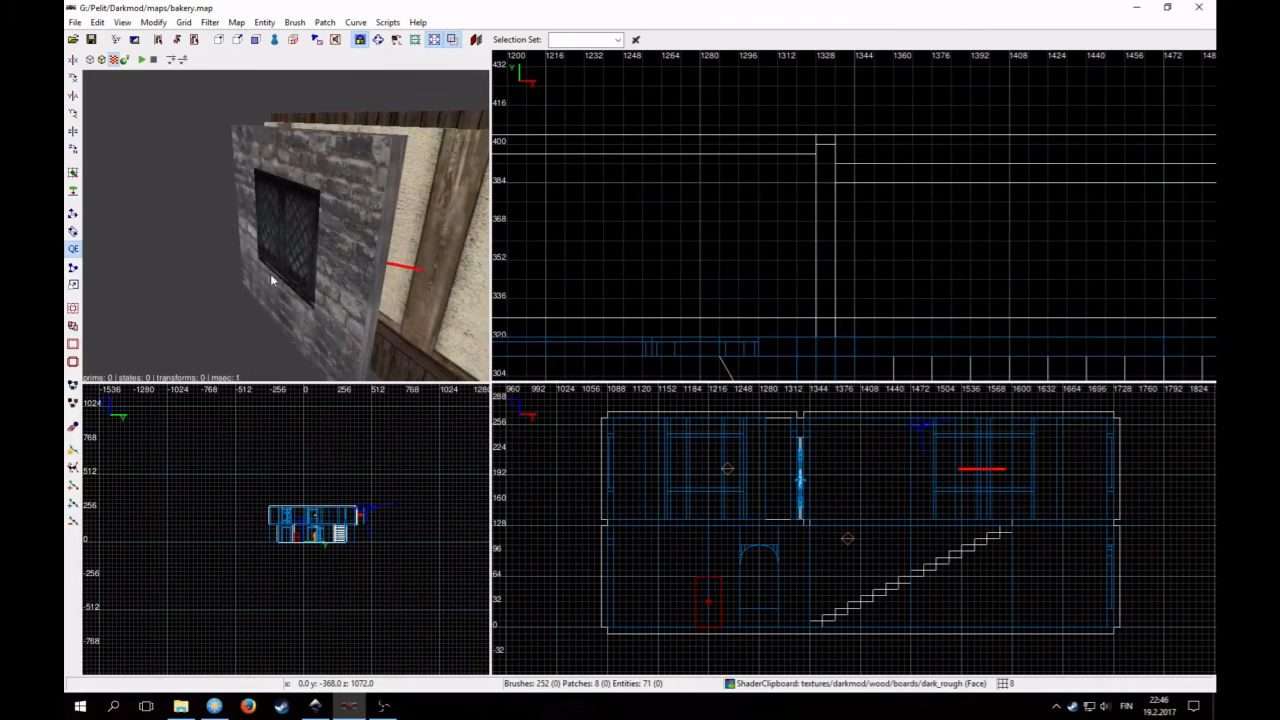
Move the stray stone window section from outside the upstairs wall into the separate room west of the bakery
right_click(270, 275)
left_click(280, 266, "shift")
scroll(933, 268, "down", 5)
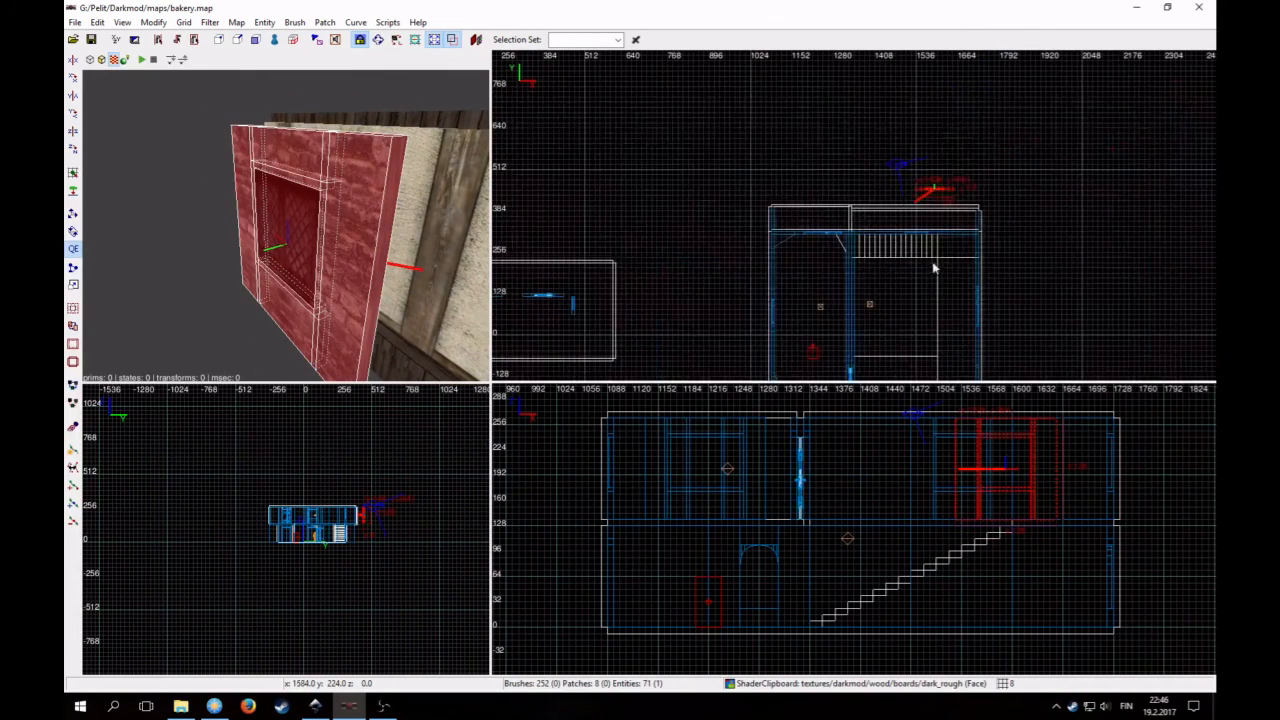
right_click_drag(889, 272, 851, 310)
left_click_drag(1008, 143, 798, 185)
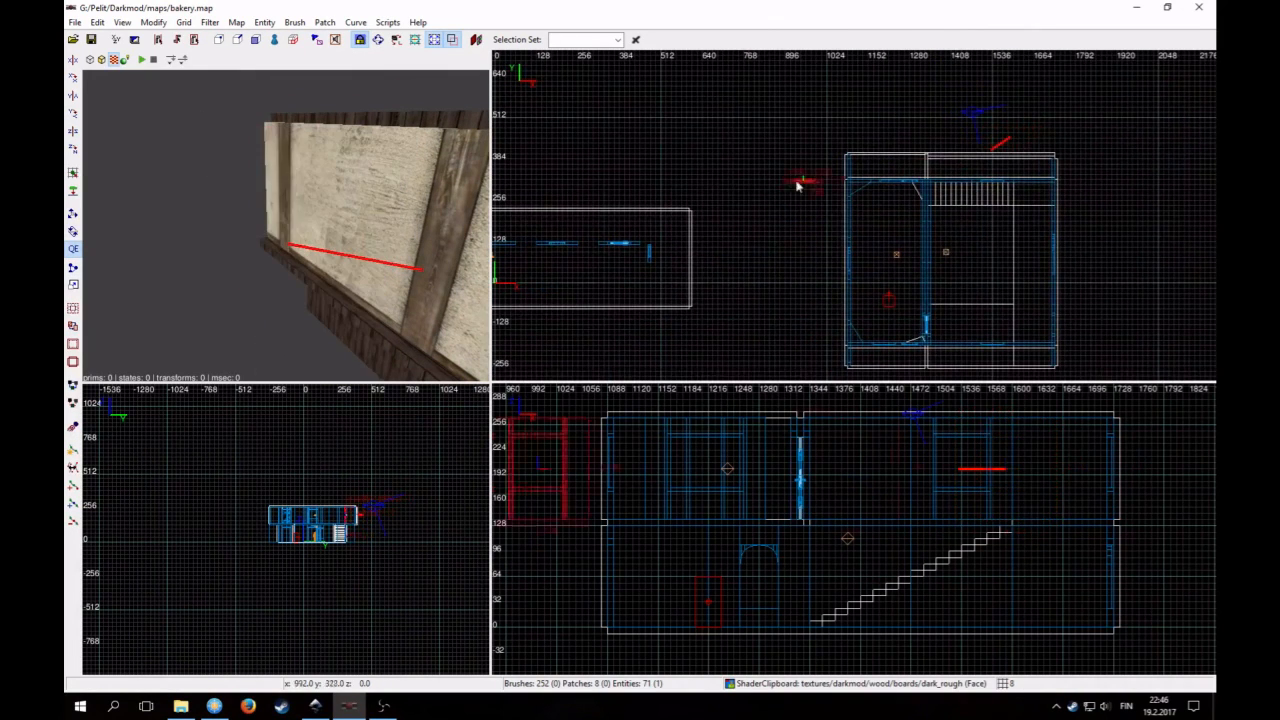
right_click(444, 246)
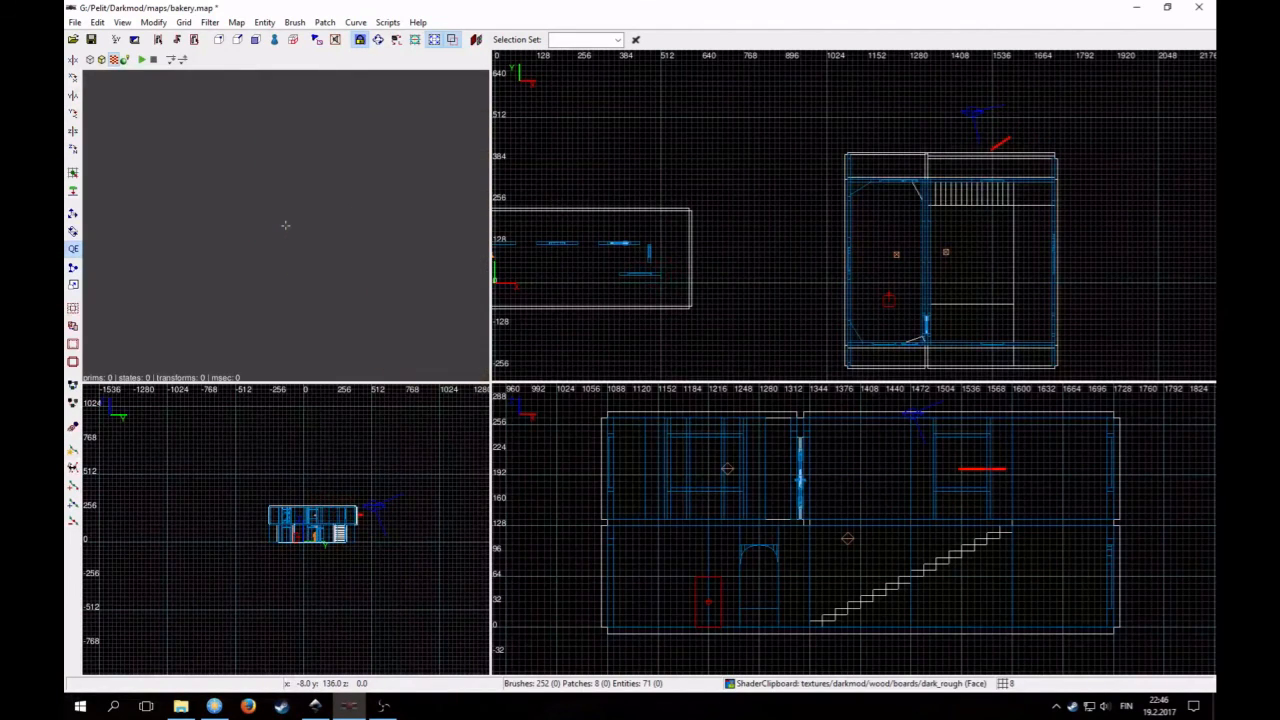
key("Up")
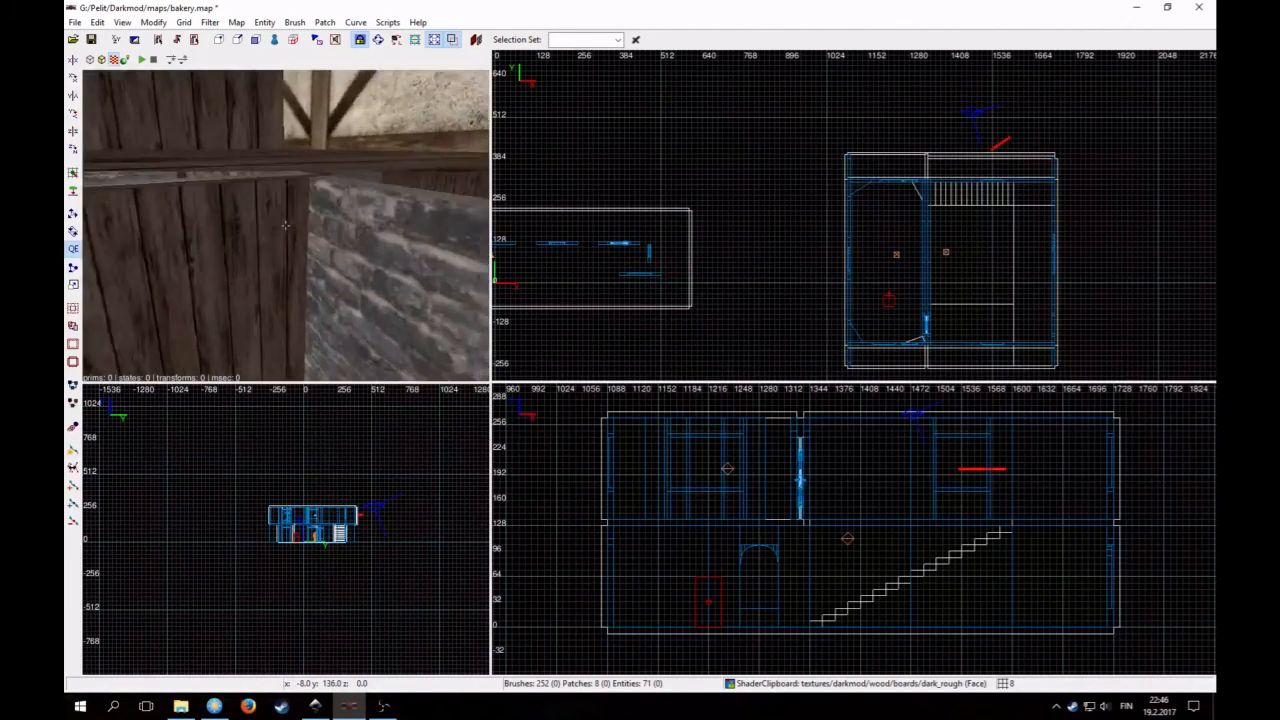
Delete the stray window section and check the bakery's upstairs room in the camera view
right_click(285, 225)
left_click(288, 229, "shift")
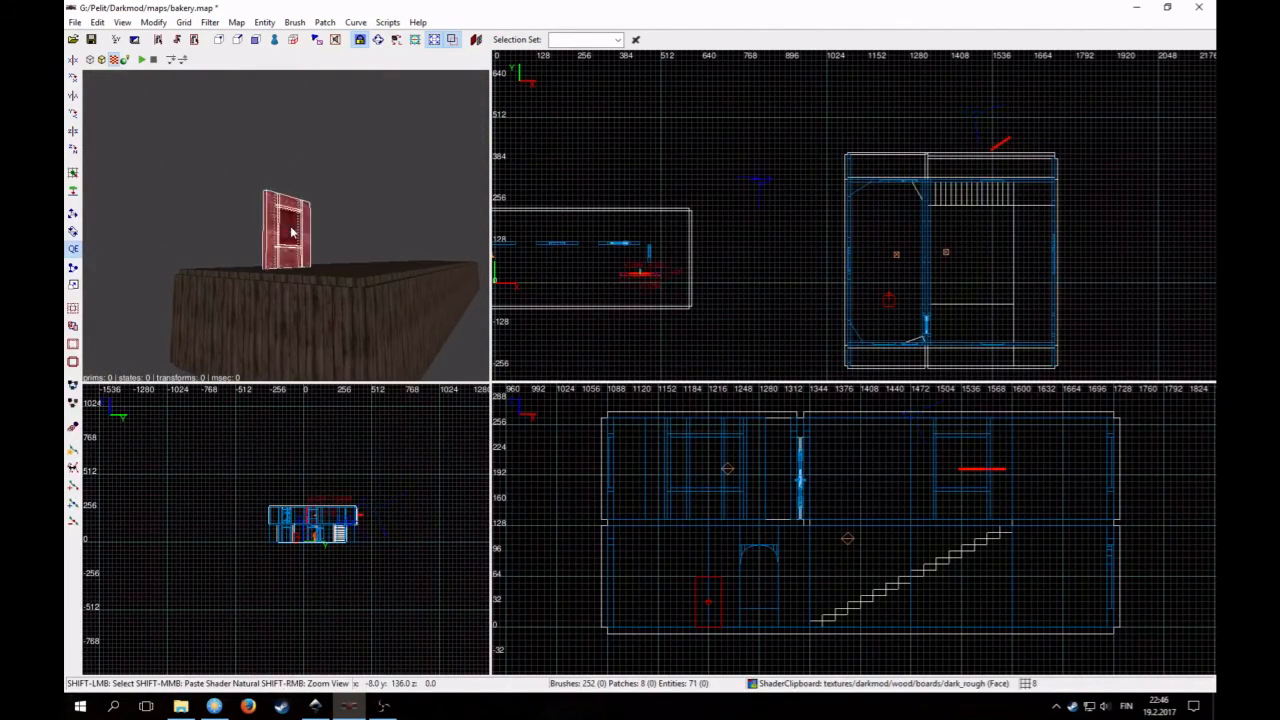
right_click(311, 242)
key("Up")
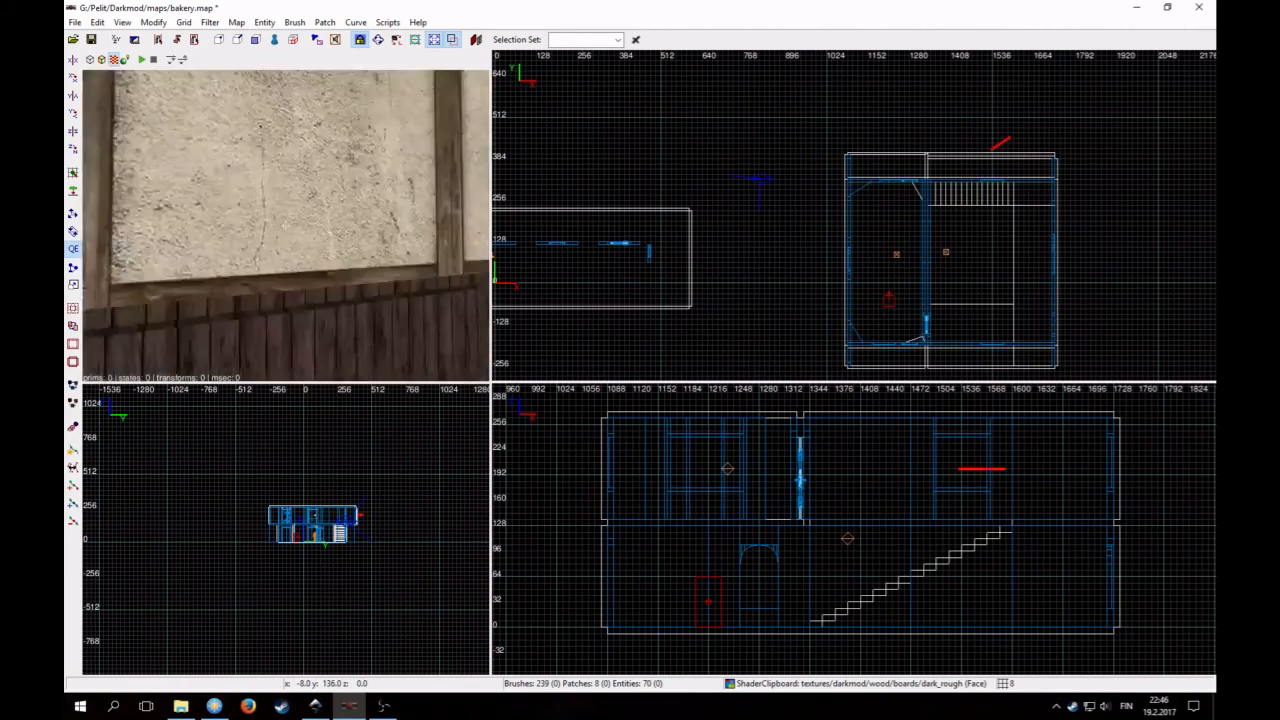
right_click(285, 225)
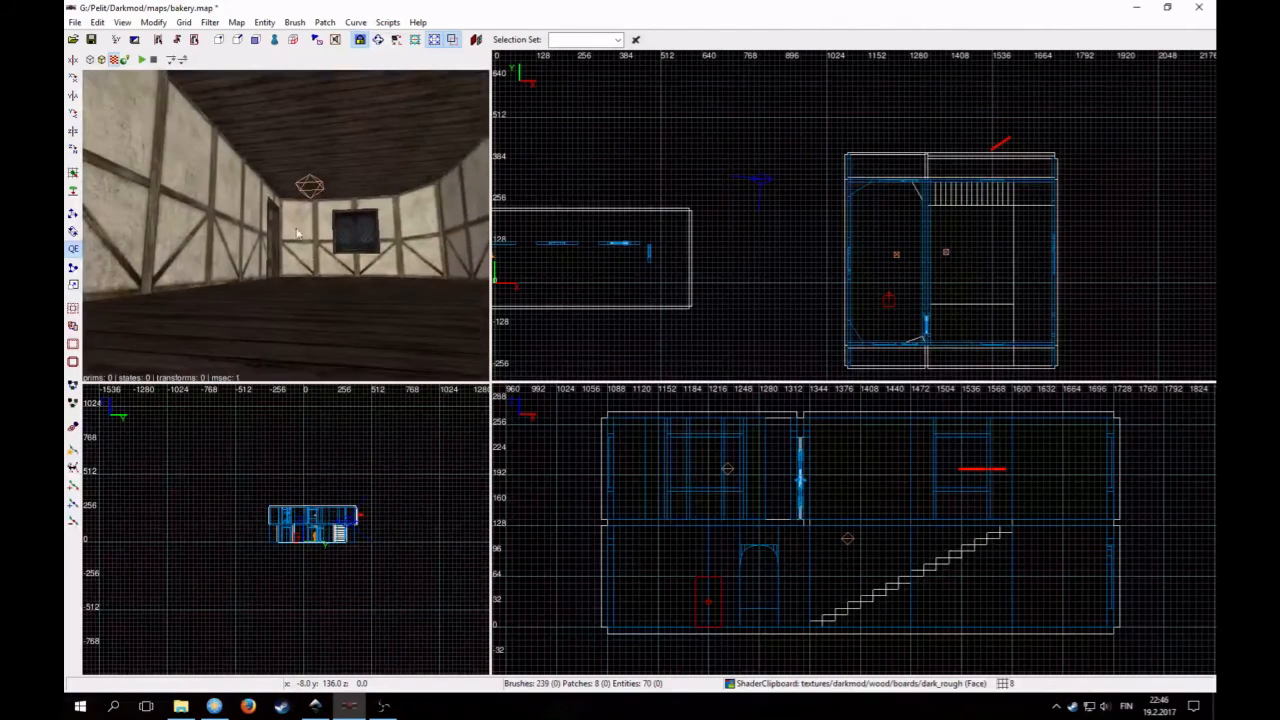
Save the map and recompile it in the game console with "dmap bakery"
left_click(91, 40)
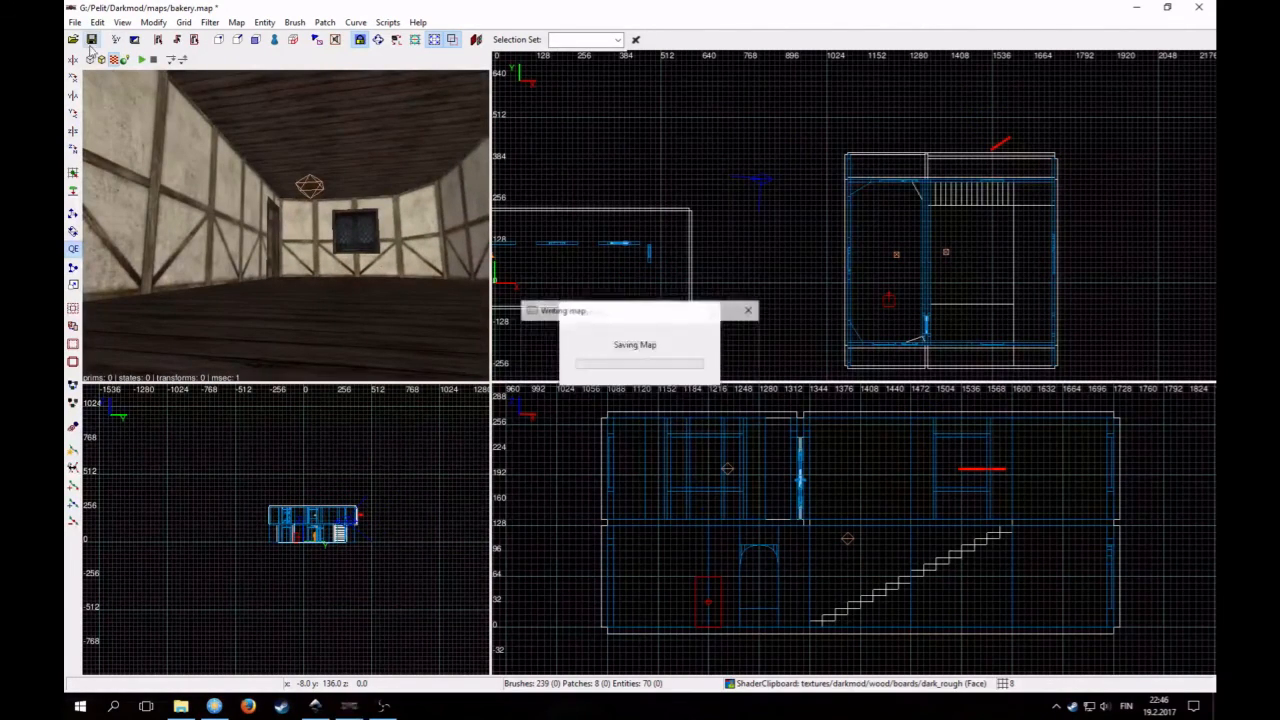
left_click(190, 708)
type("dmap b")
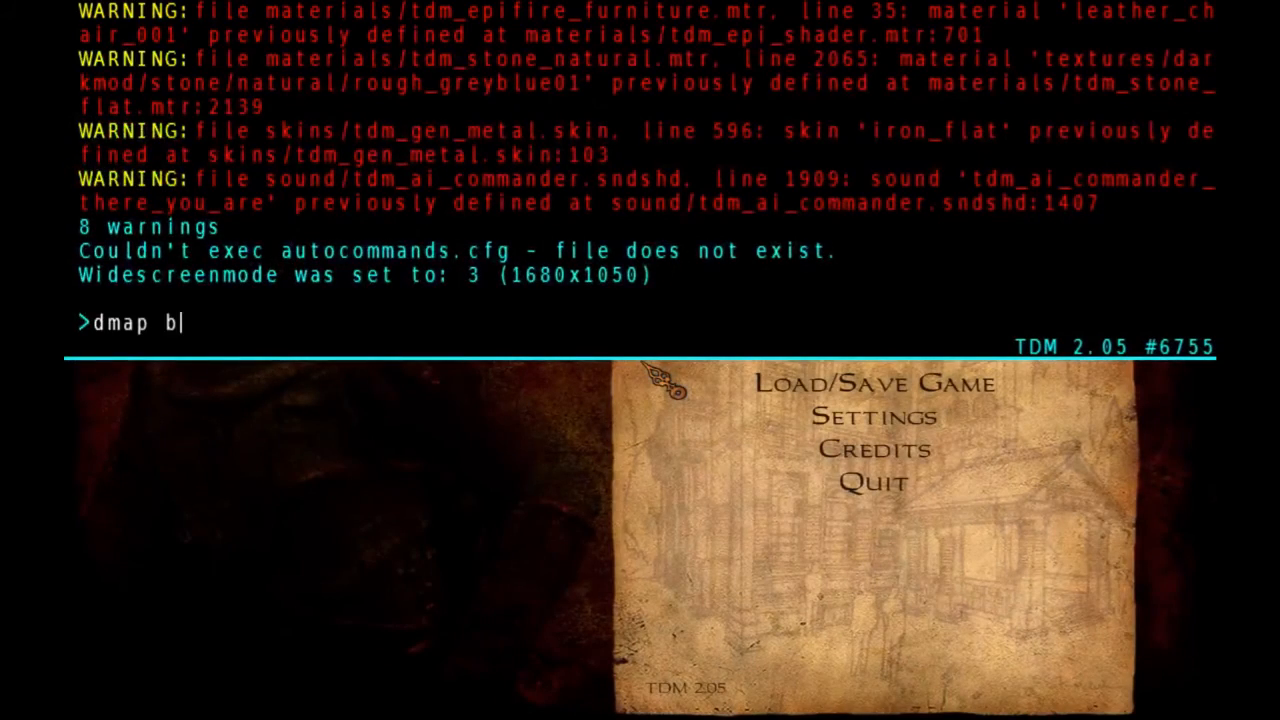
type("akery")
key("Tab")
key("Return")
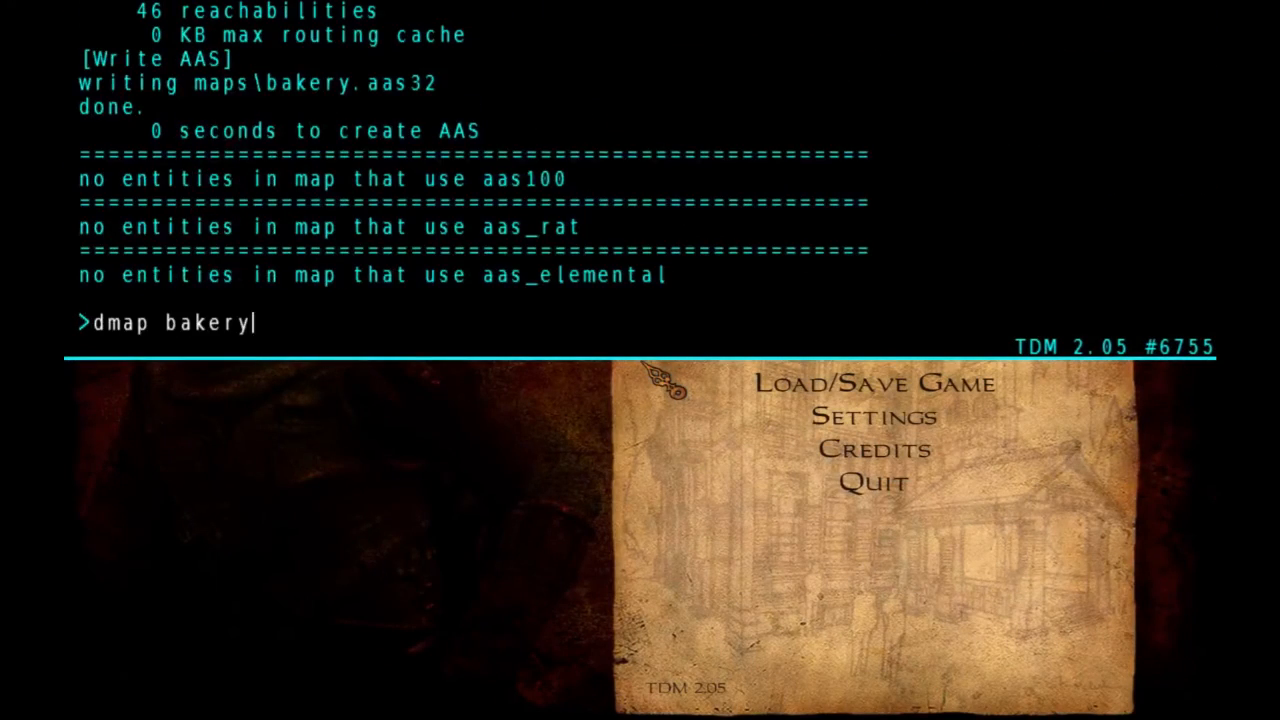
Load the compiled bakery map in the game and start the mission
key("Return")
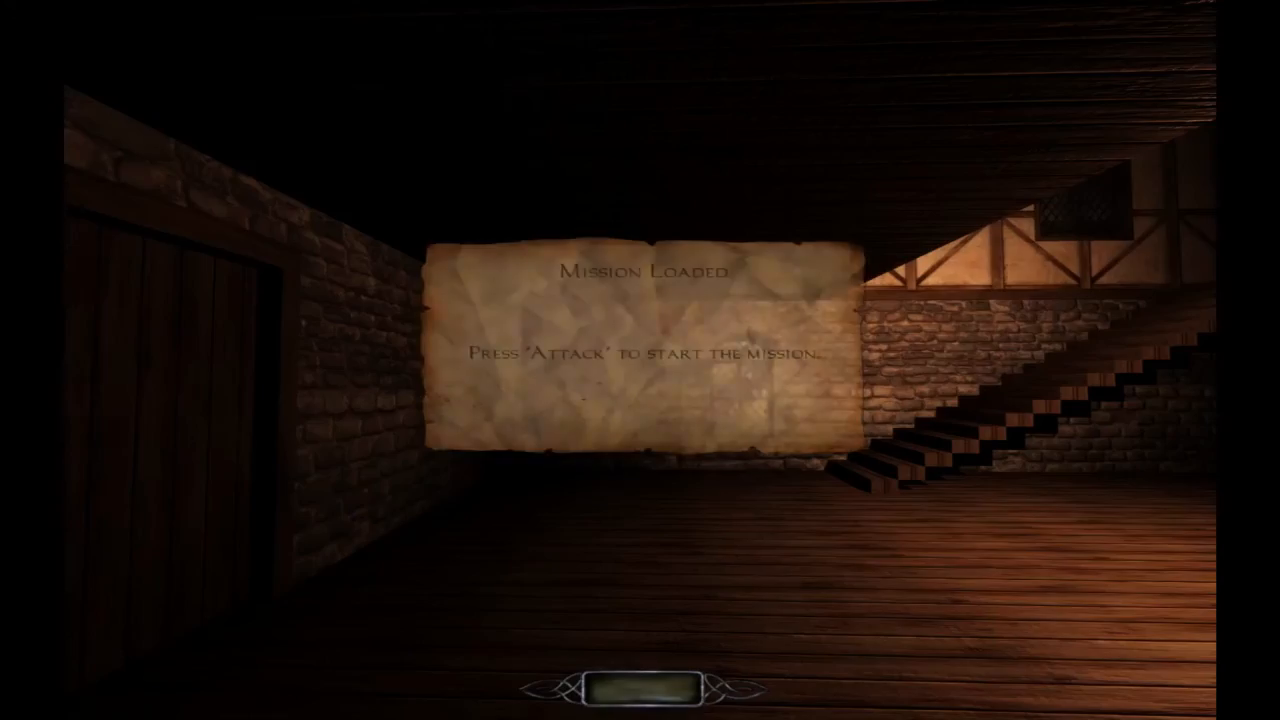
left_click(640, 360)
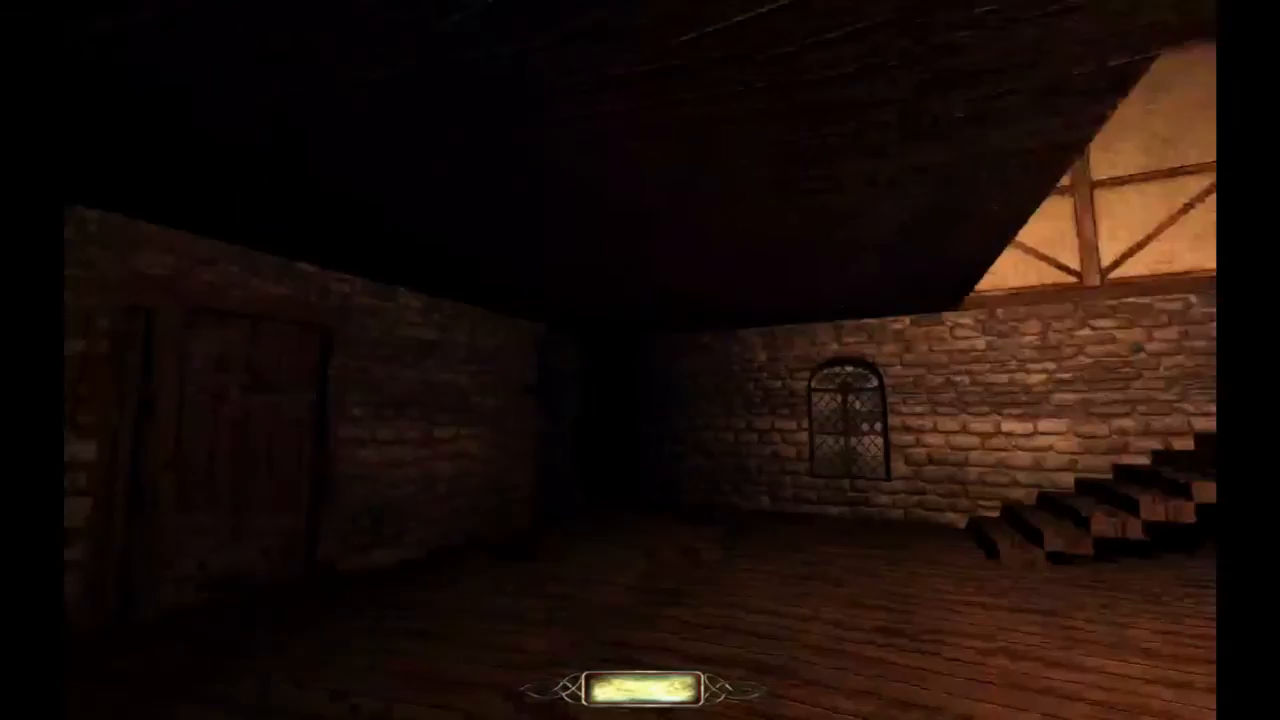